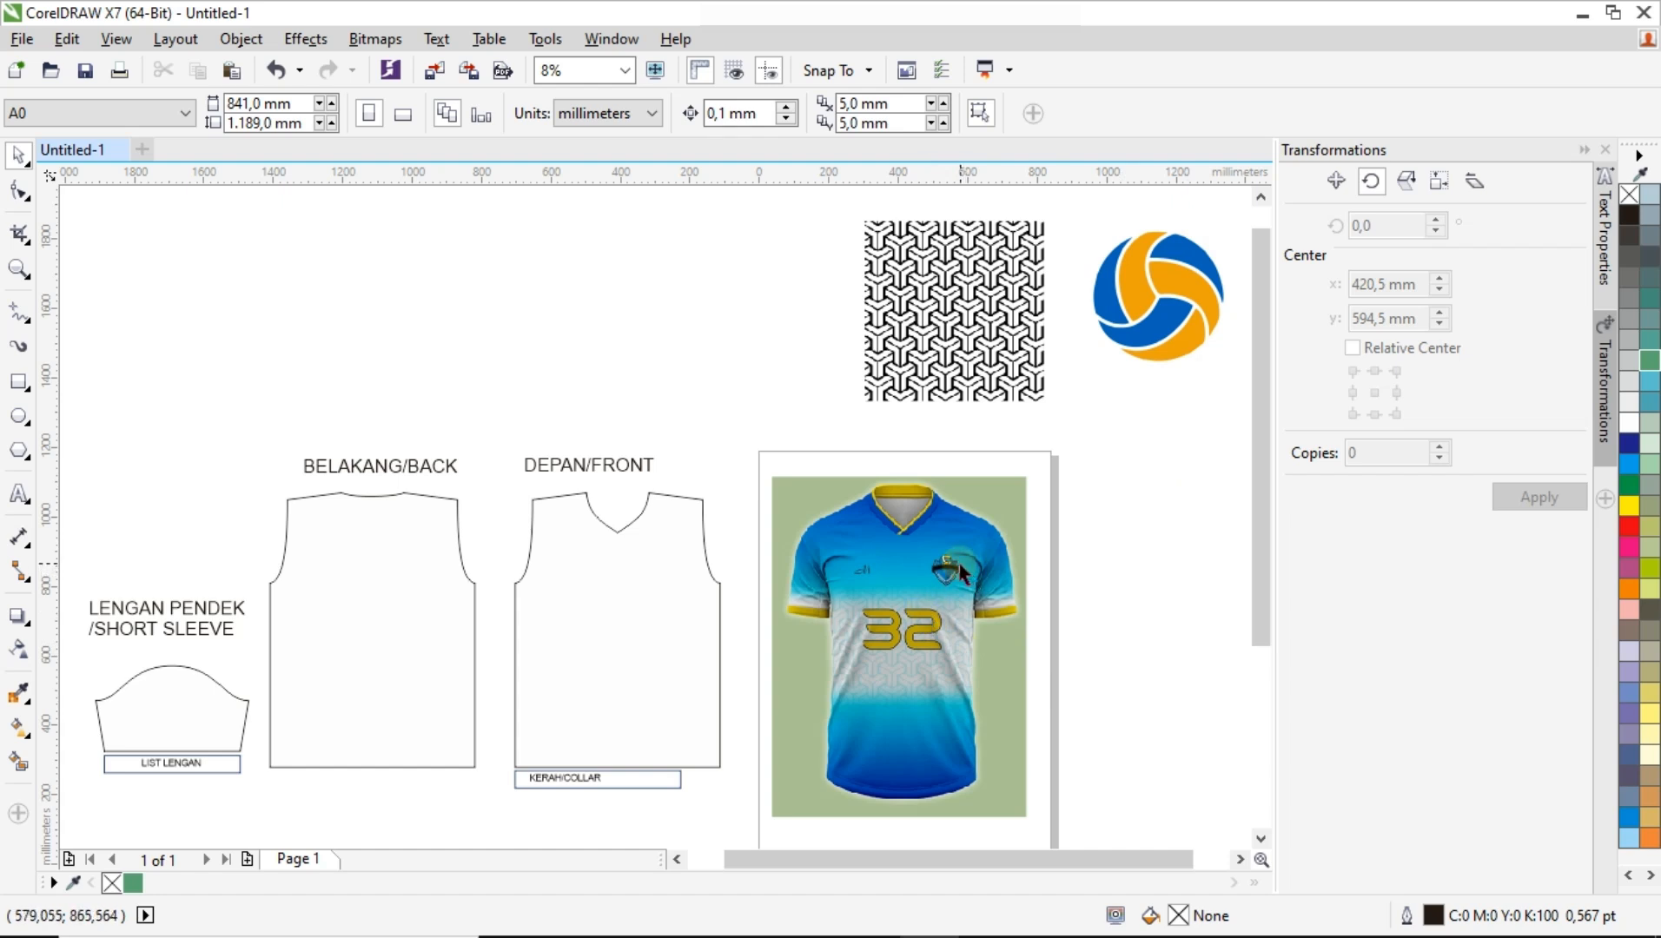
# Move the jersey mockup image off the page into the empty space beside it, centred at about X 1398 mm, Y 599 mm.
pyautogui.scroll(2, 934, 577)
pyautogui.scroll(-1, 935, 578)
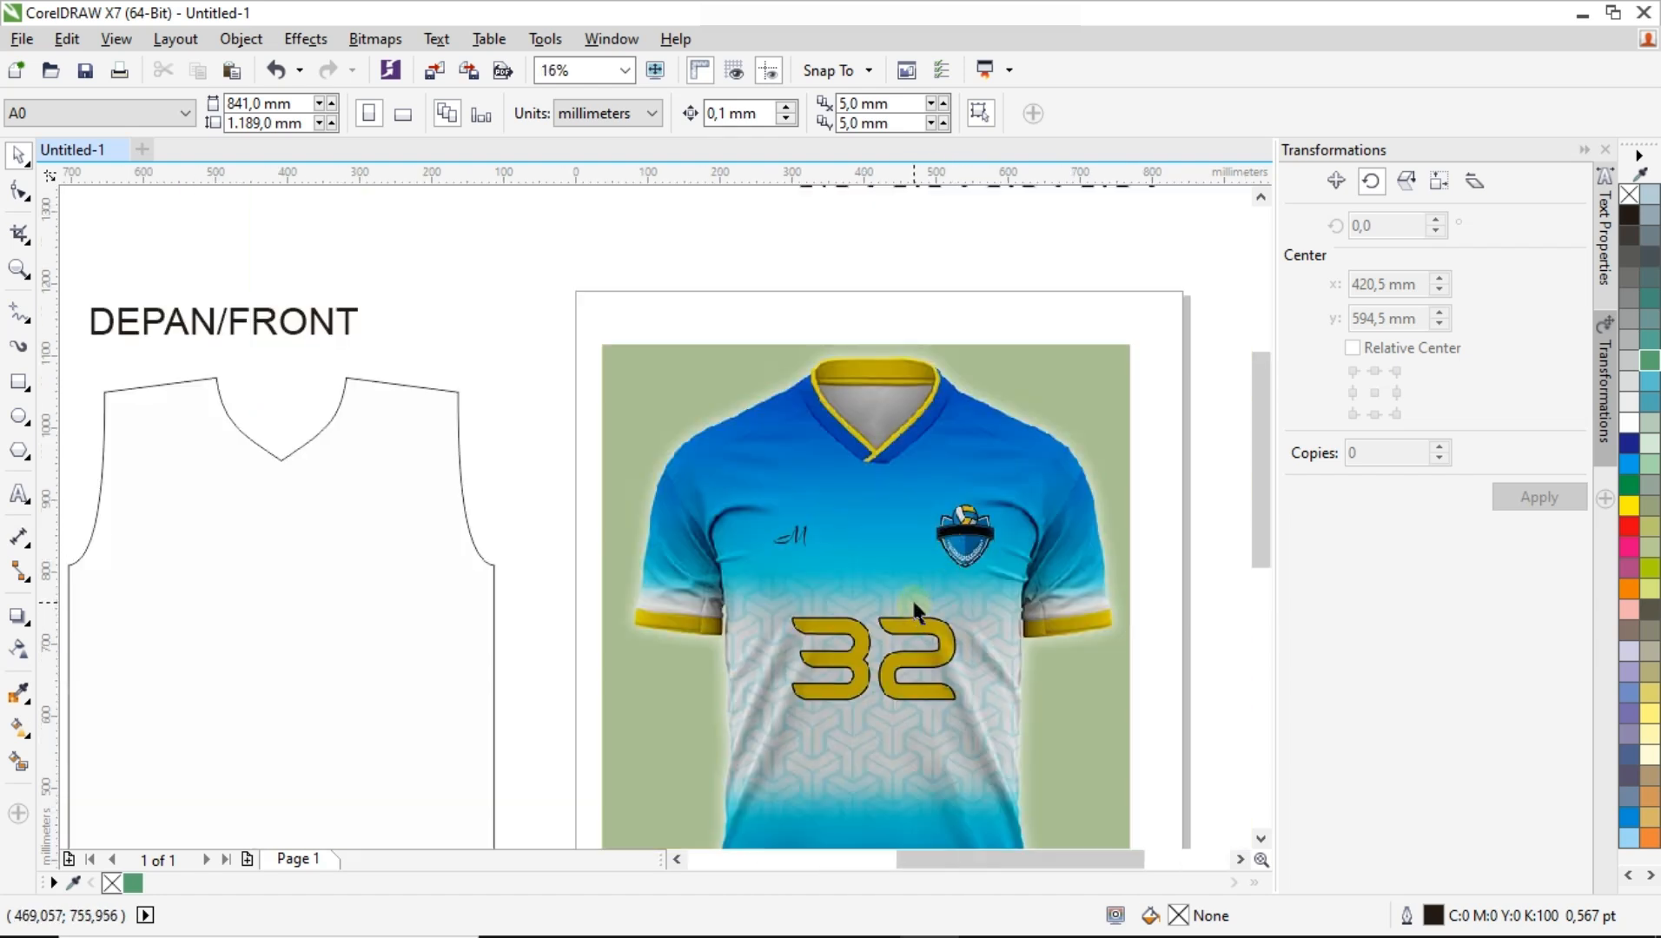
pyautogui.scroll(-1, 1264, 459)
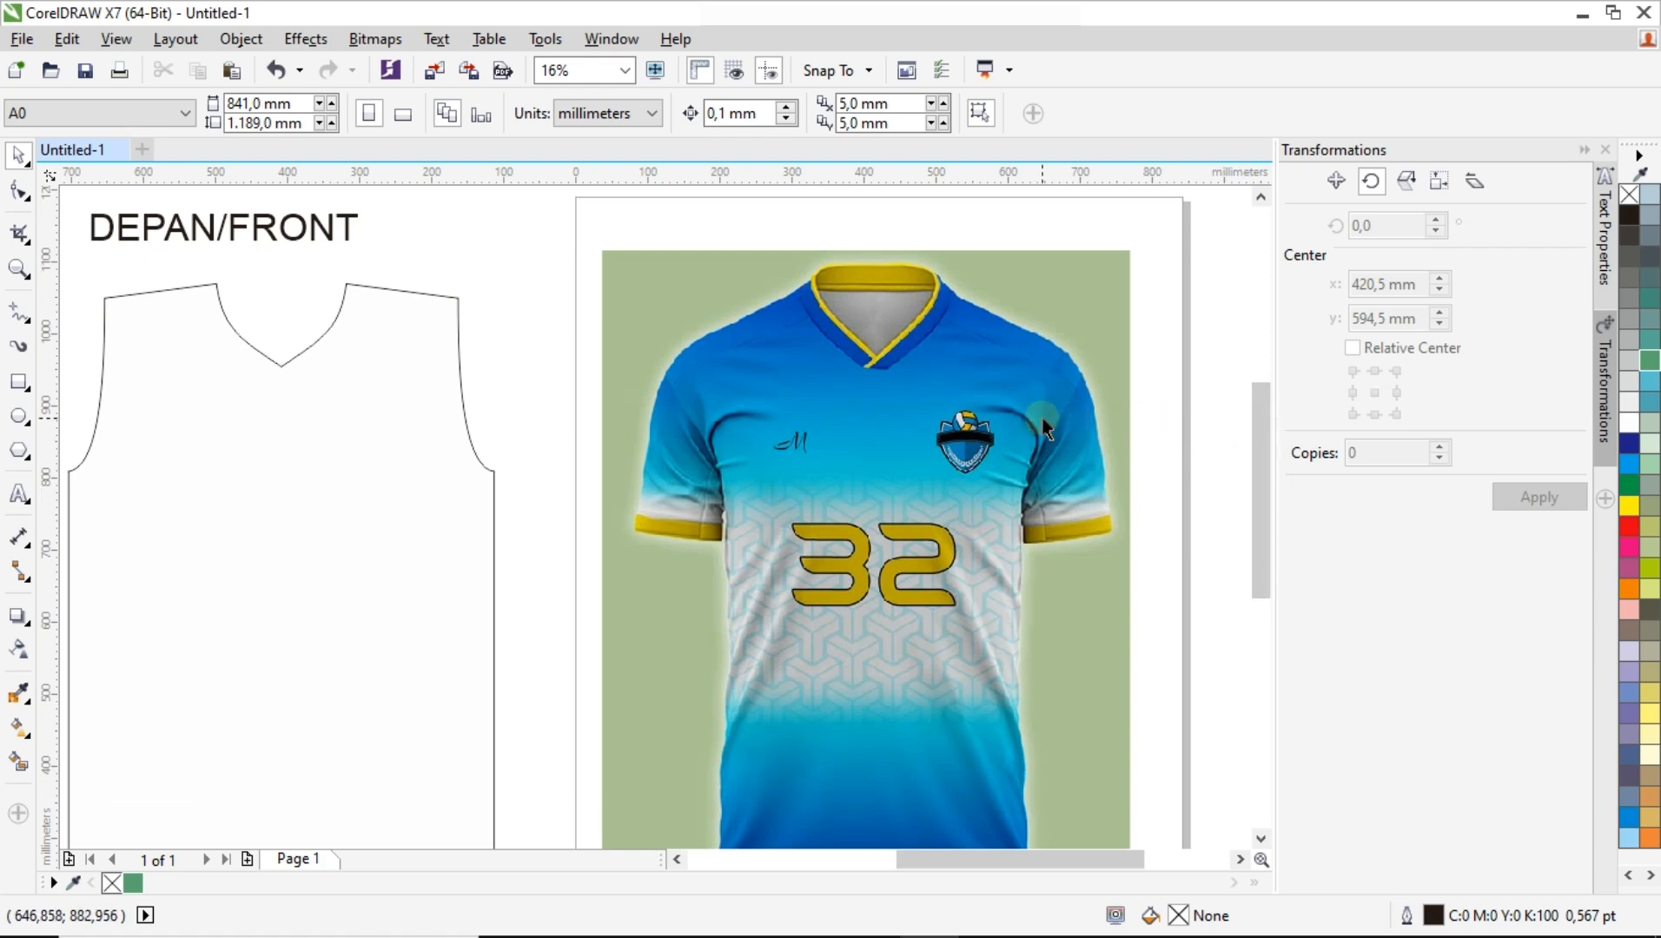
pyautogui.scroll(-2, 1042, 418)
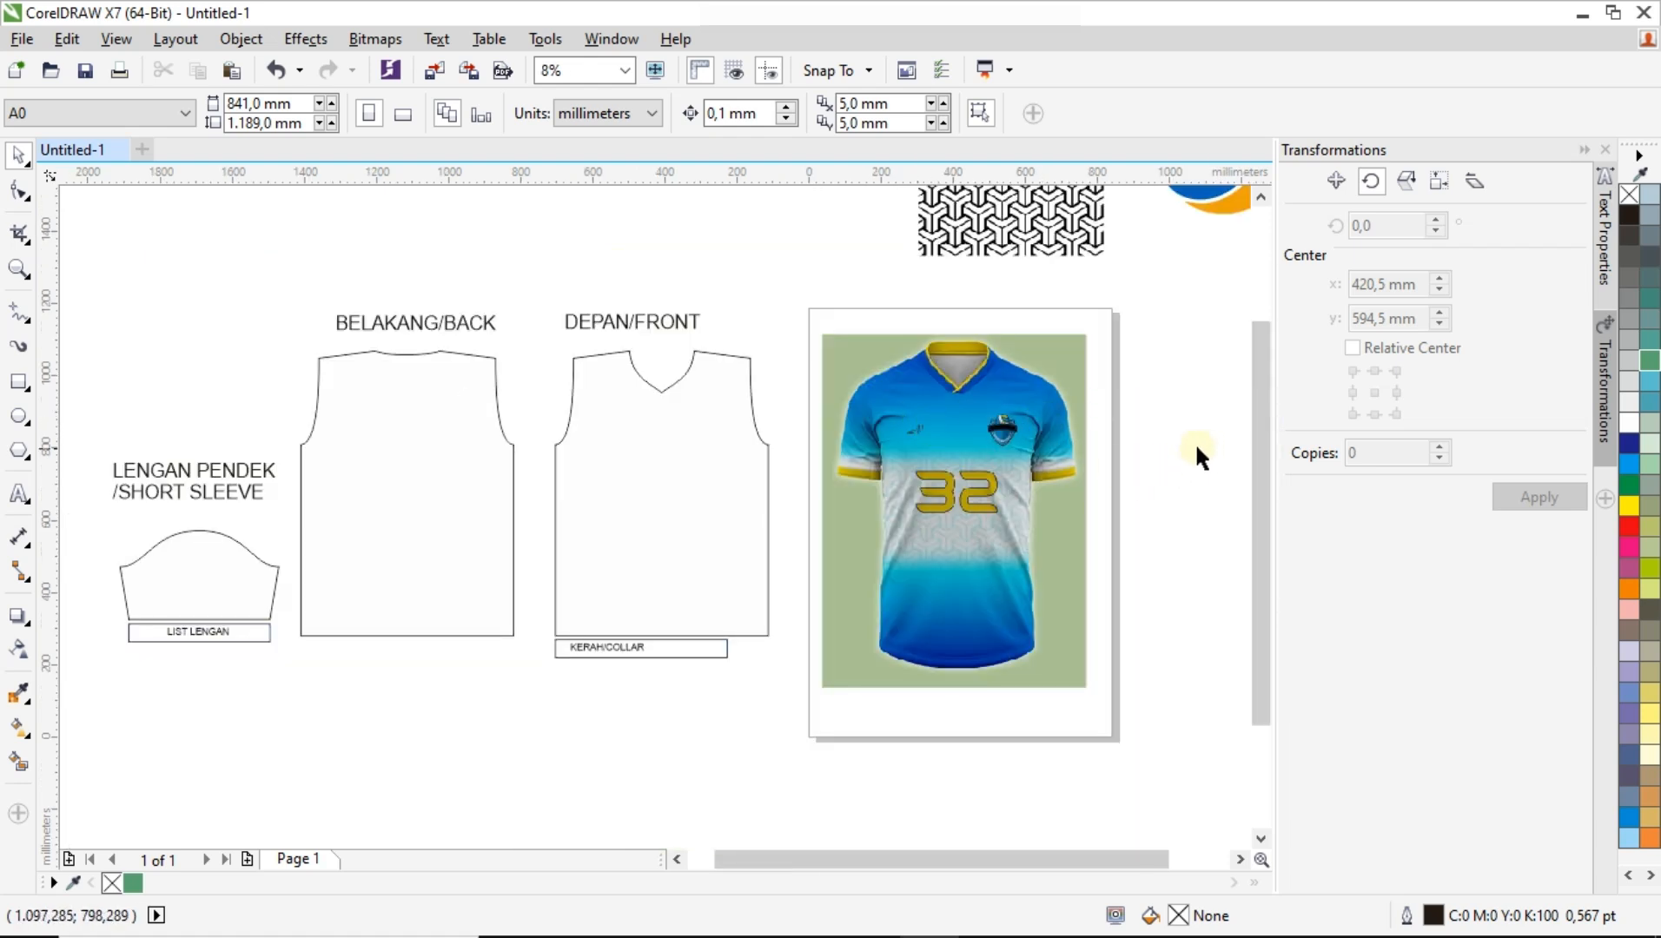
pyautogui.moveTo(1261, 508); pyautogui.dragTo(1270, 480)
pyautogui.scroll(-2, 895, 488)
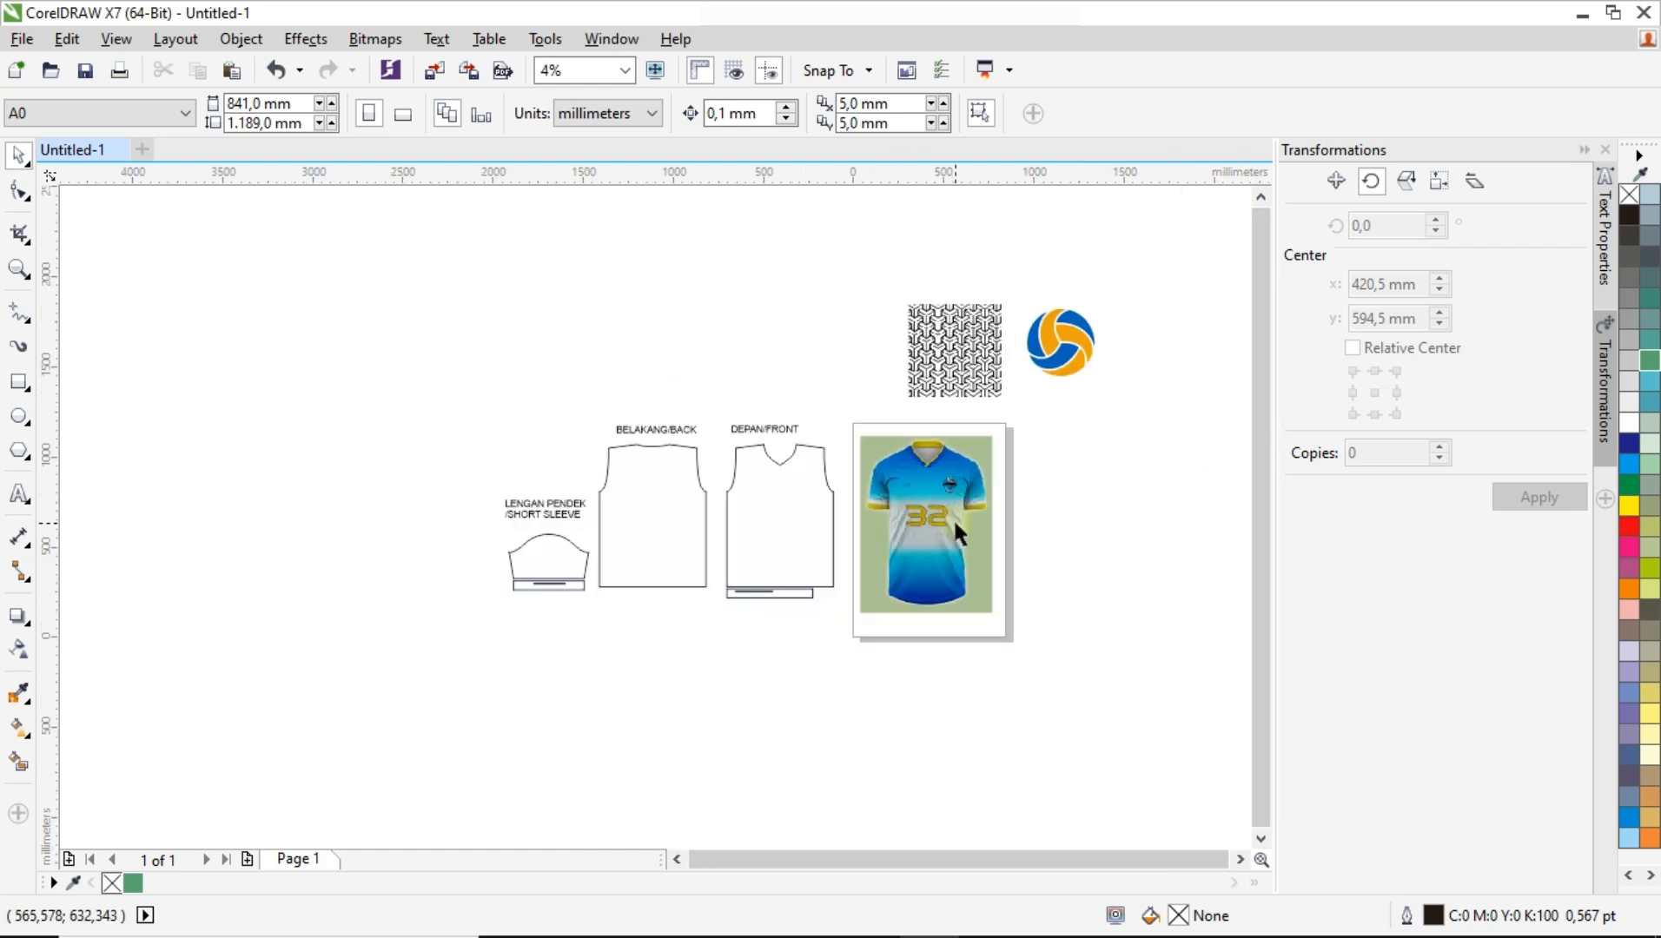
pyautogui.moveTo(953, 518); pyautogui.dragTo(1097, 524)
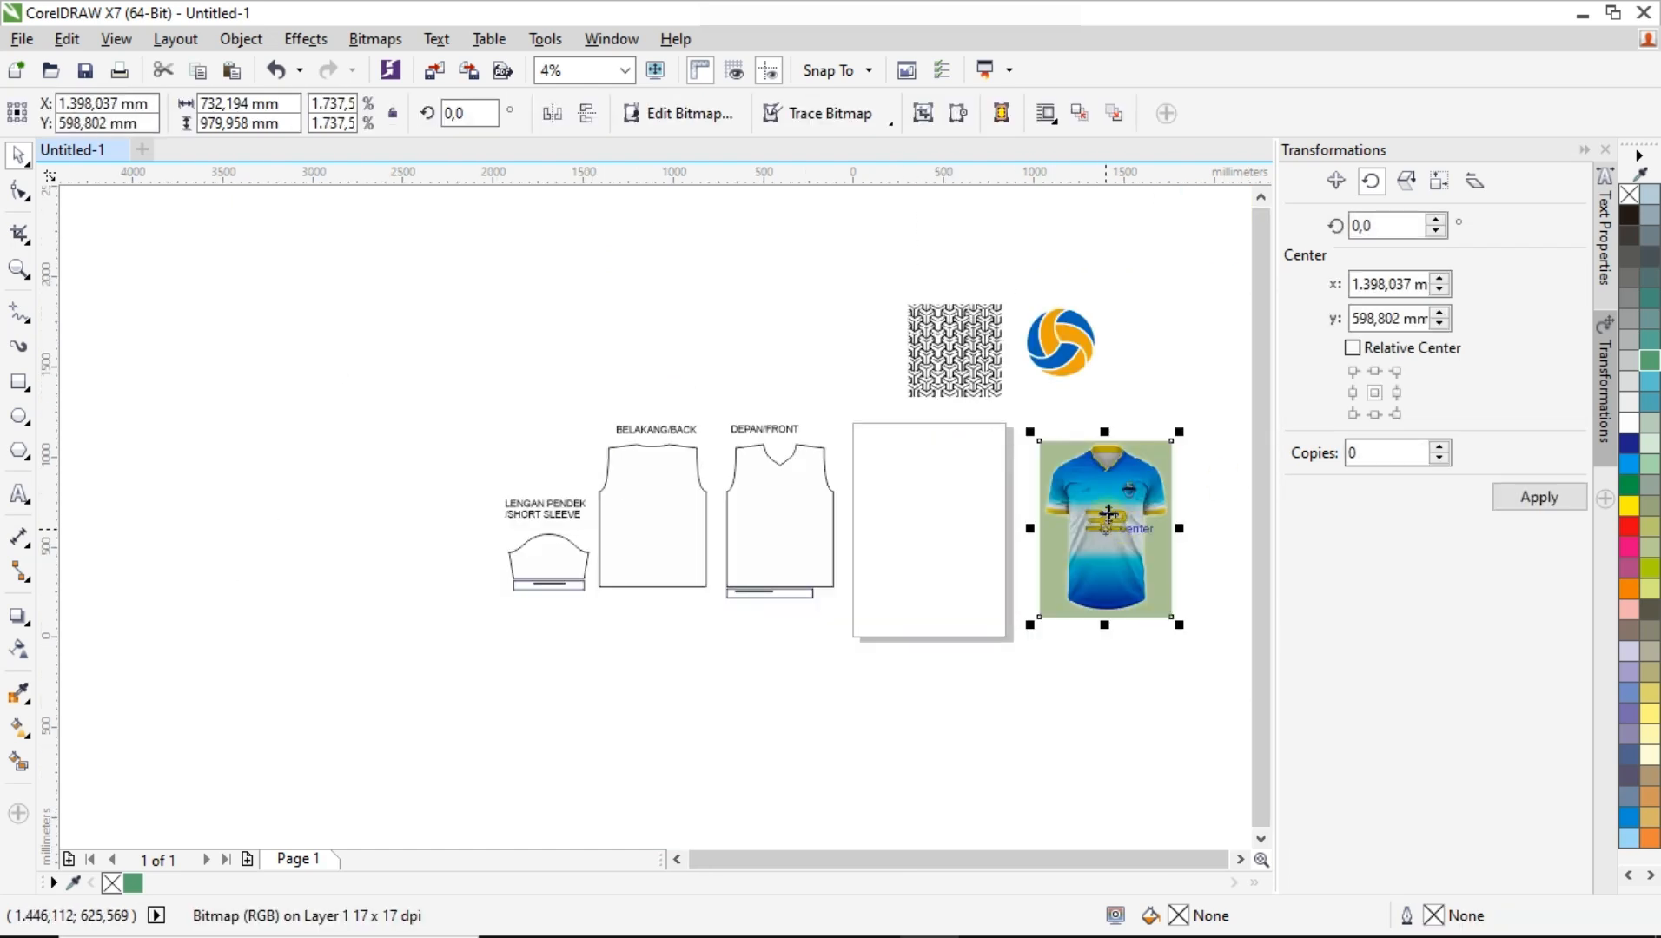
pyautogui.scroll(2, 1096, 500)
pyautogui.click(1041, 319)
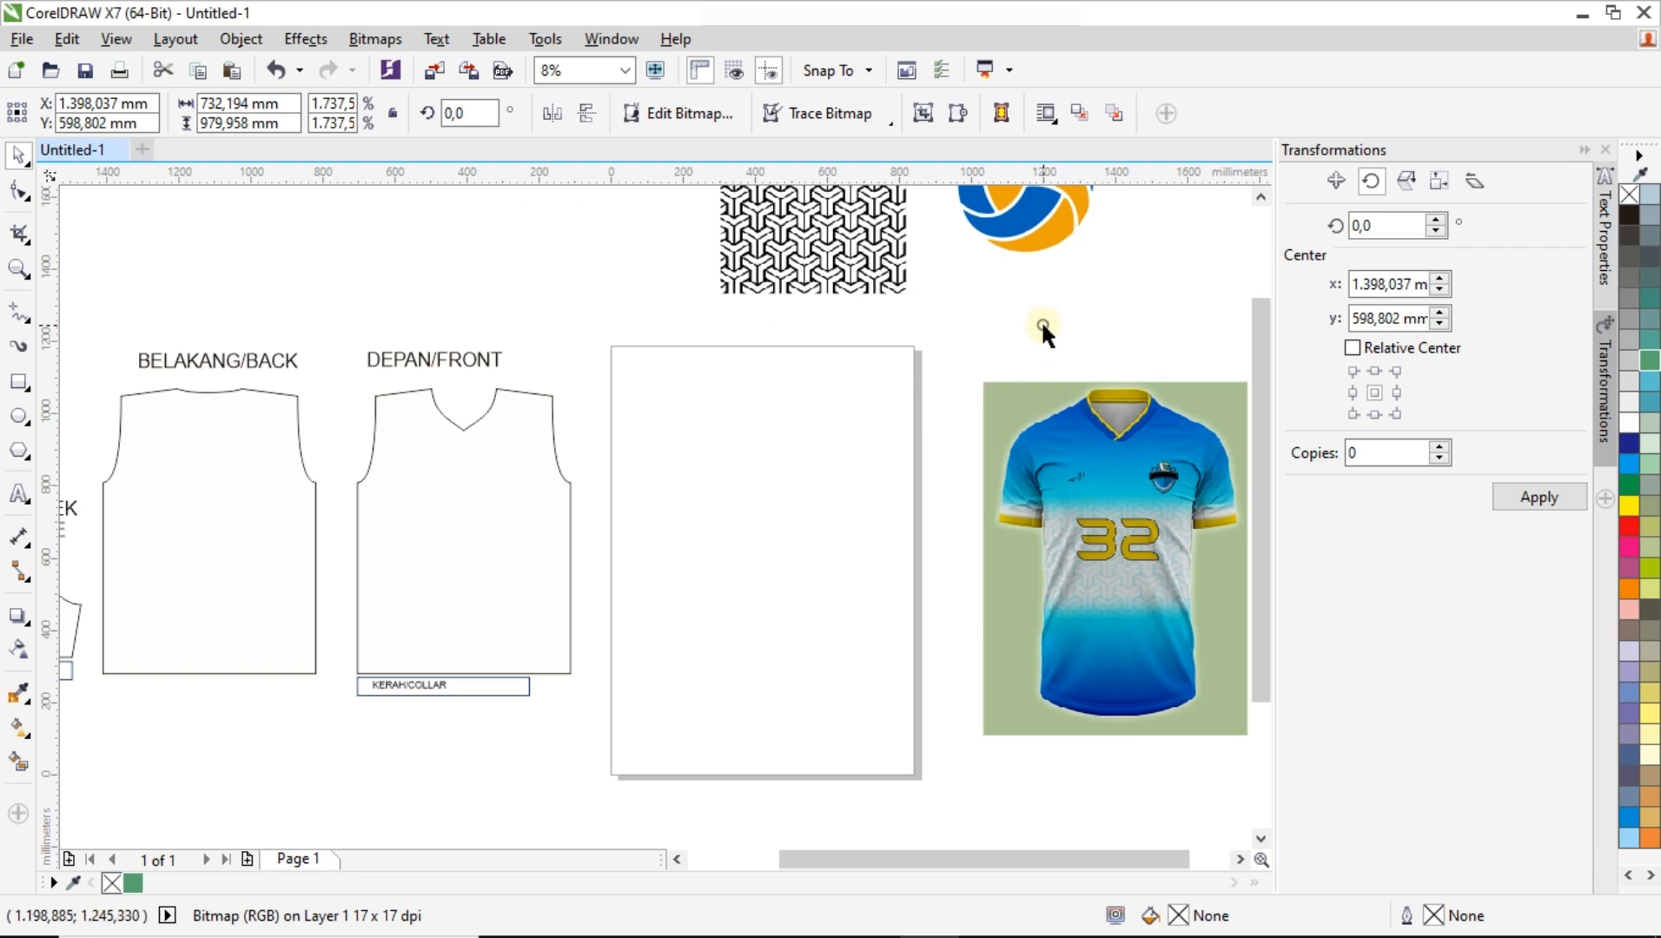
# Centre the front shirt pattern on the page.
pyautogui.click(504, 490)
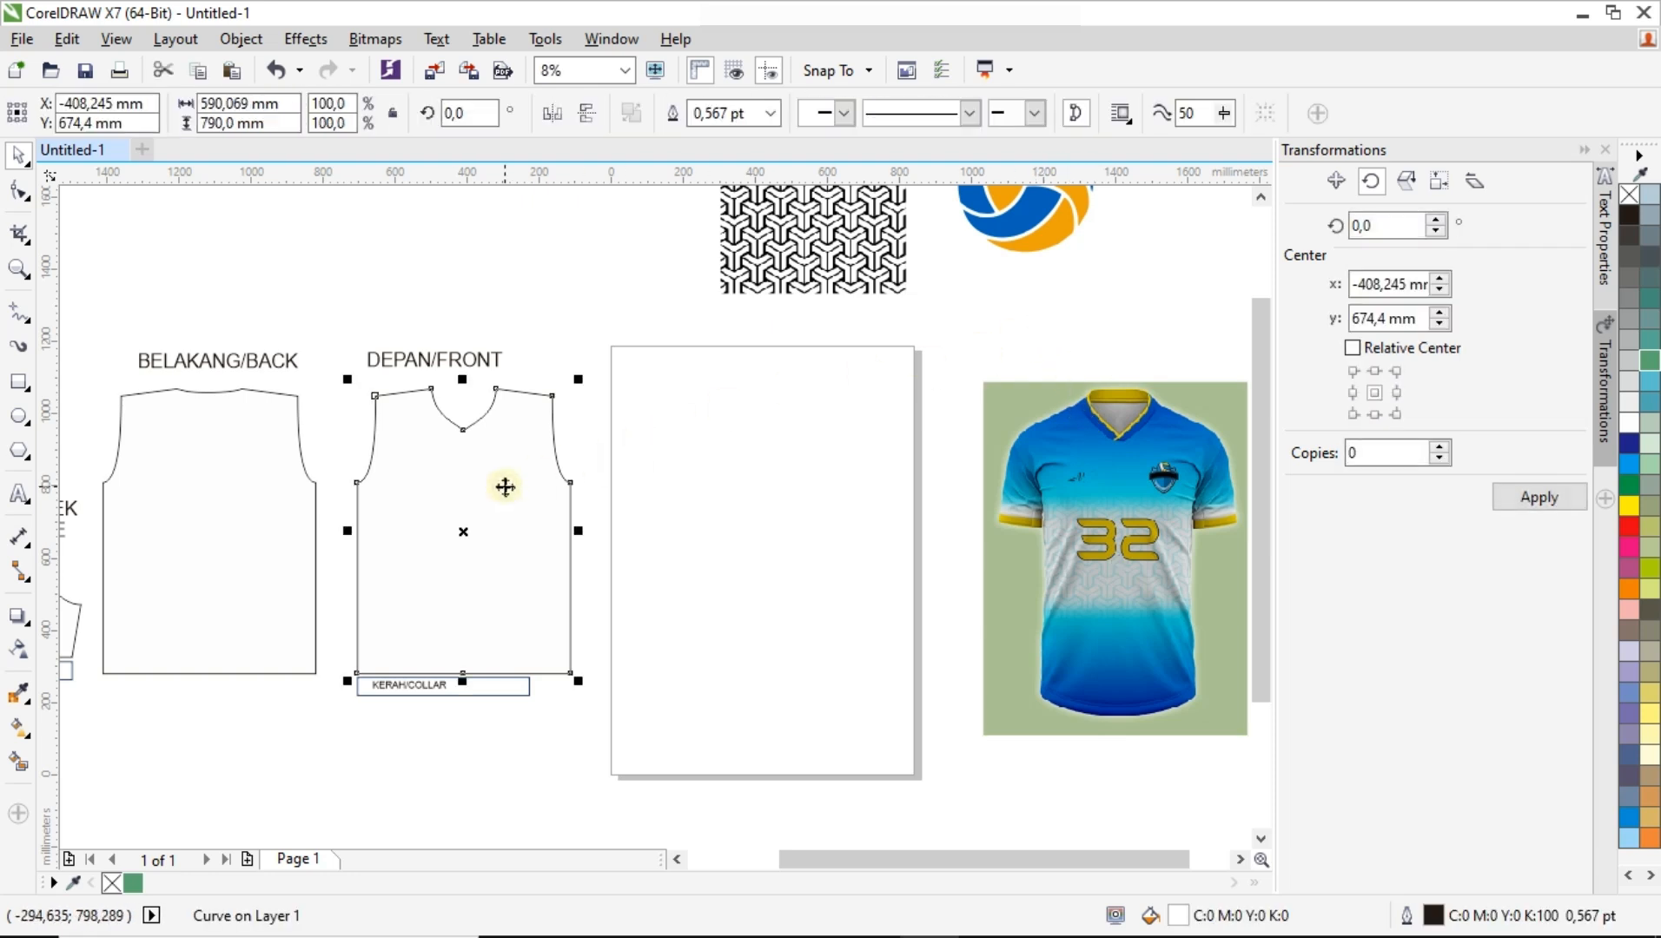
pyautogui.press('p')
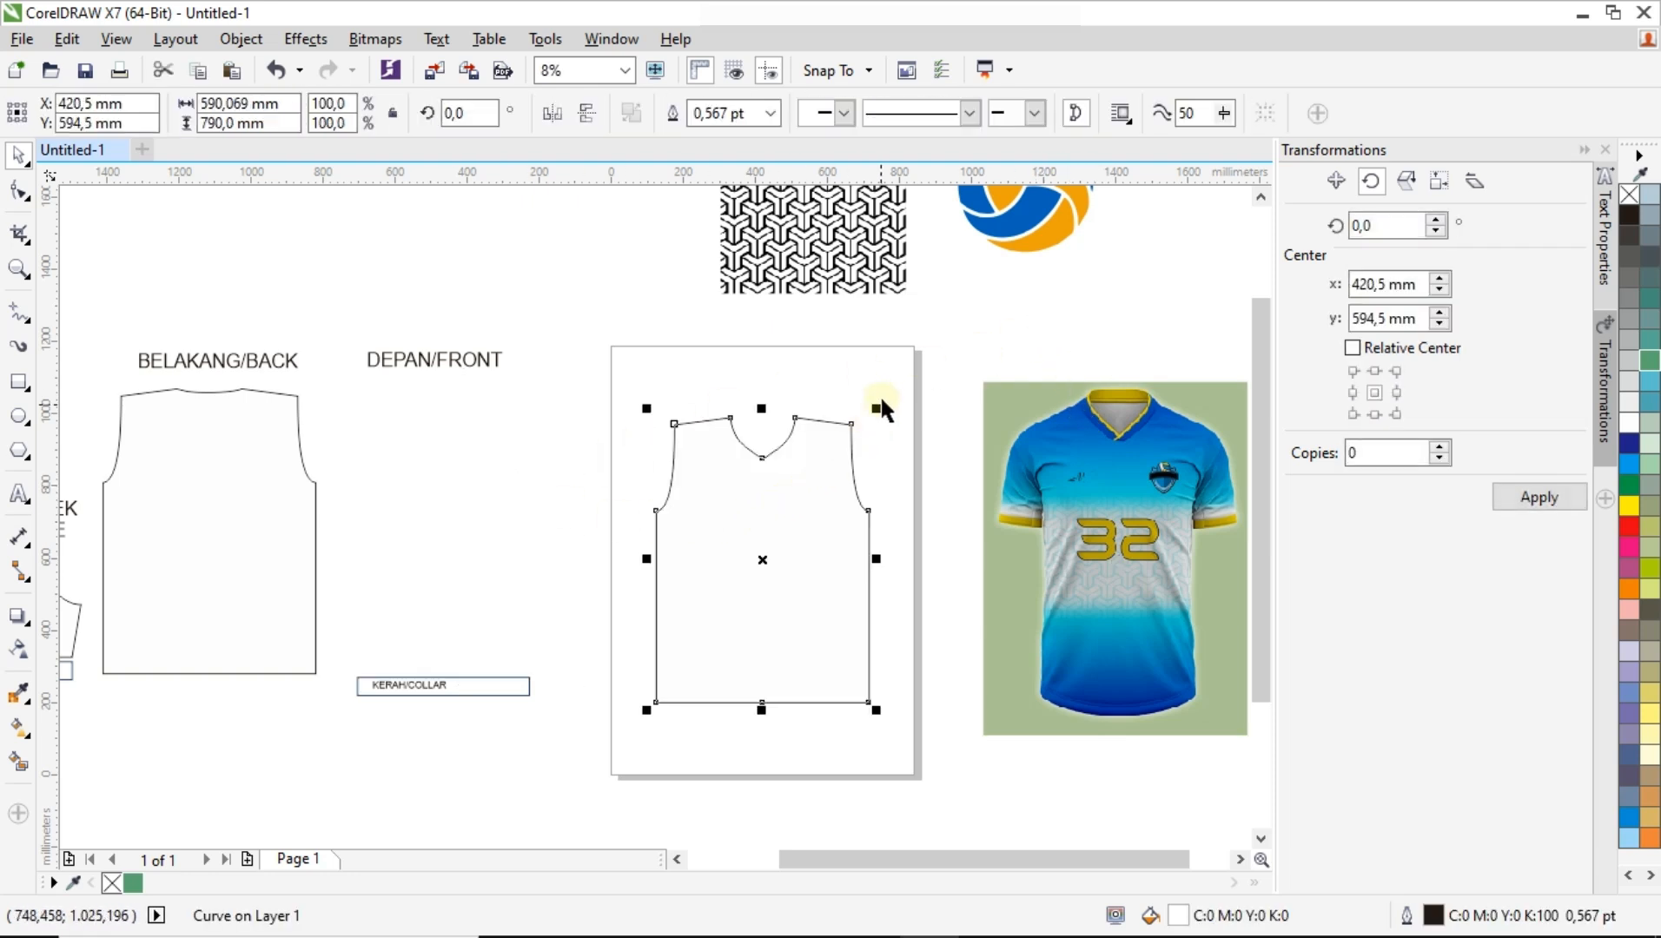
pyautogui.click(880, 396)
# Draw a rectangle around the front pattern on the page and fit it to about 590 x 788 mm.
pyautogui.scroll(2, 1173, 476)
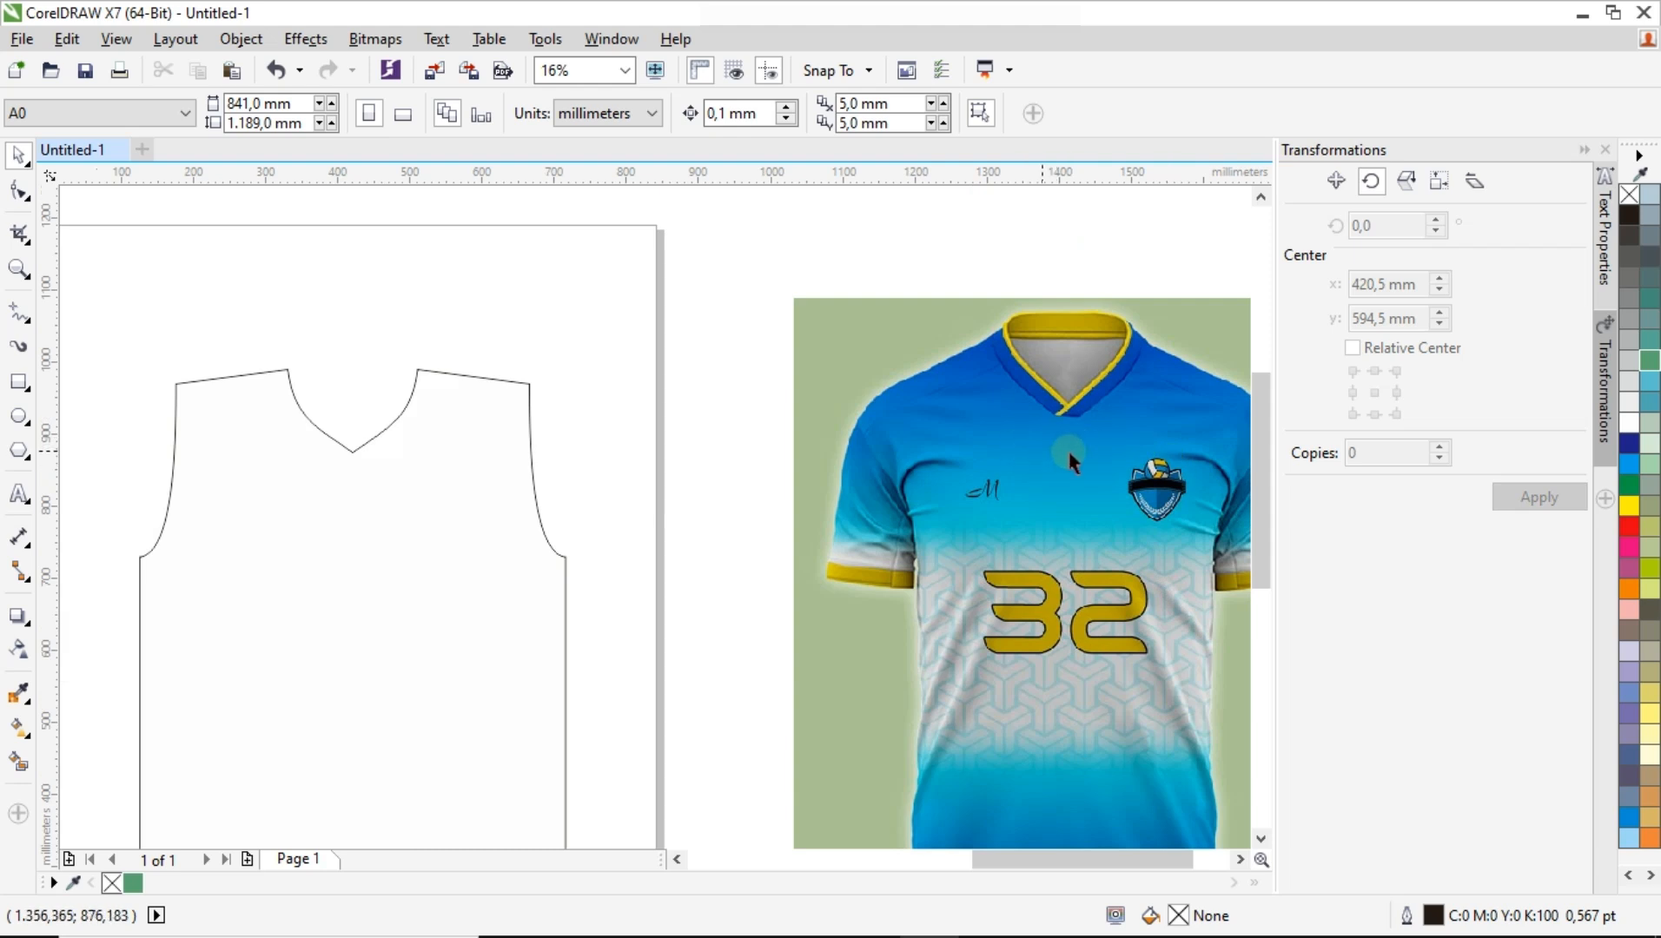
pyautogui.scroll(-2, 1132, 457)
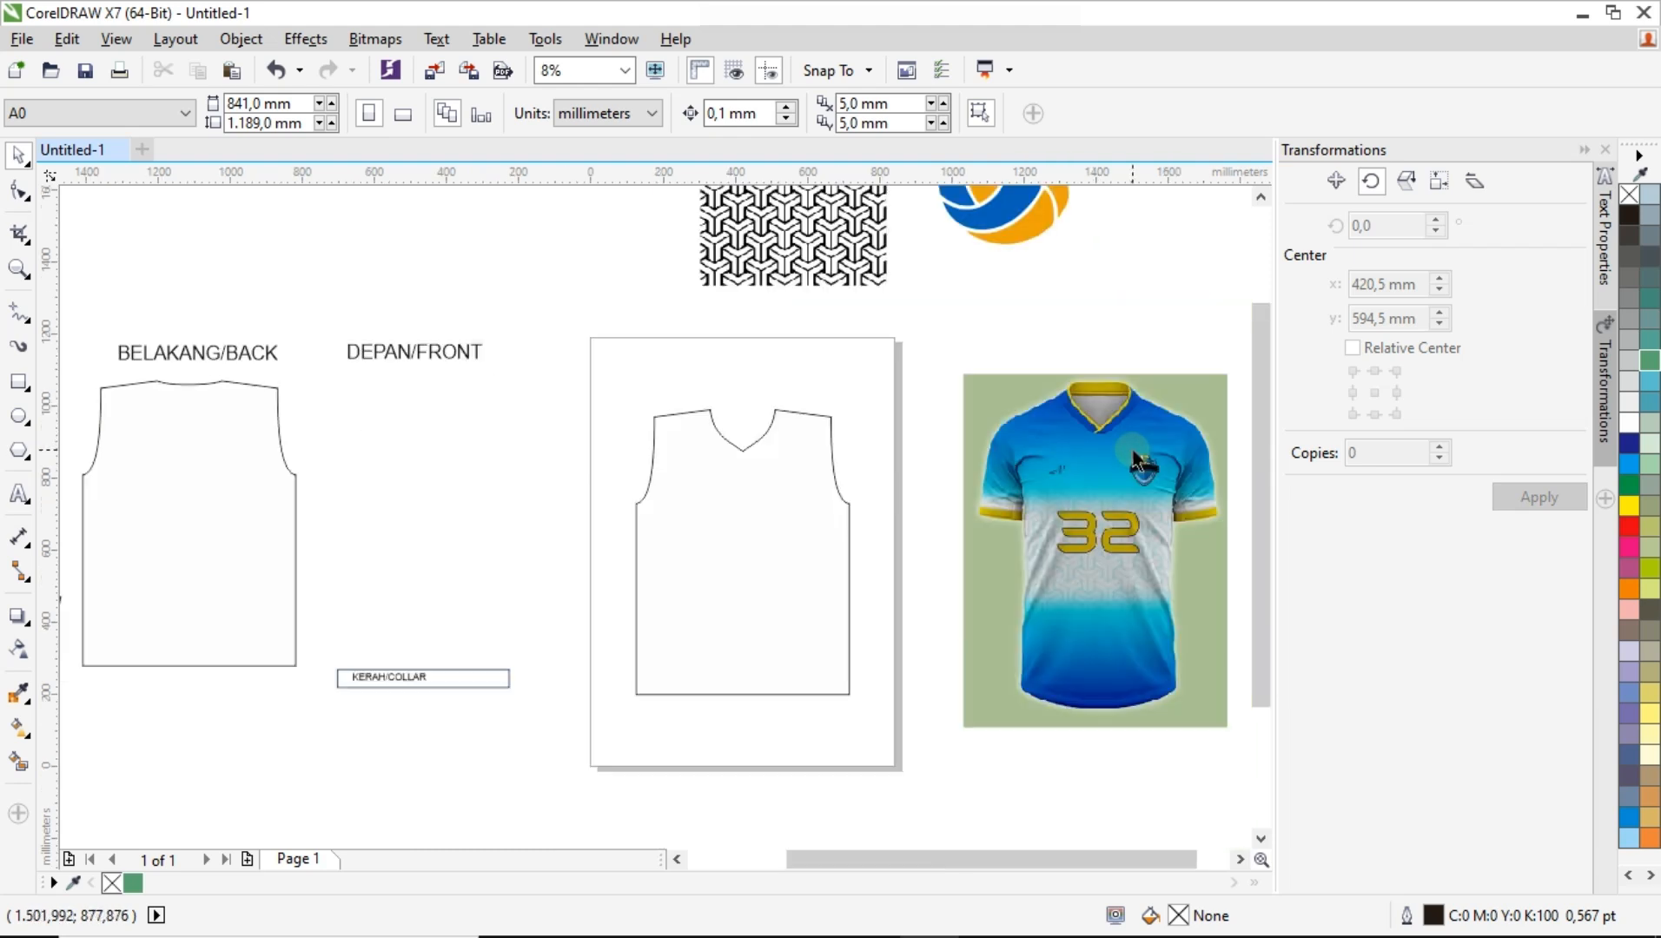
pyautogui.click(18, 382)
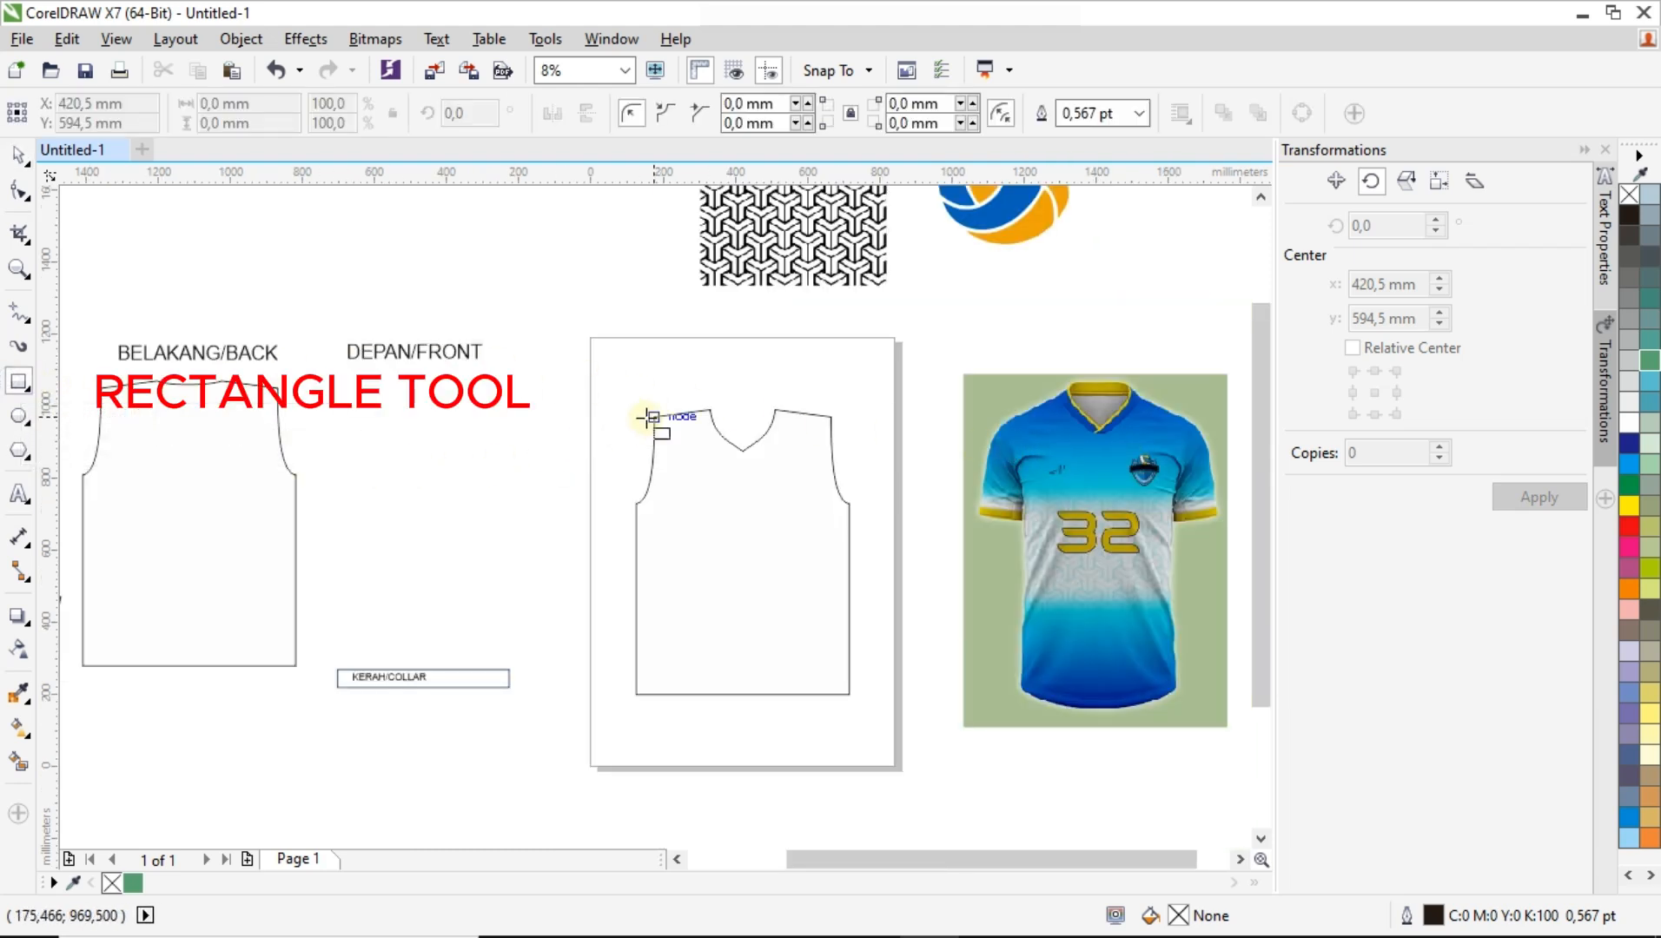
pyautogui.moveTo(637, 405); pyautogui.dragTo(850, 695)
pyautogui.scroll(1, 699, 480)
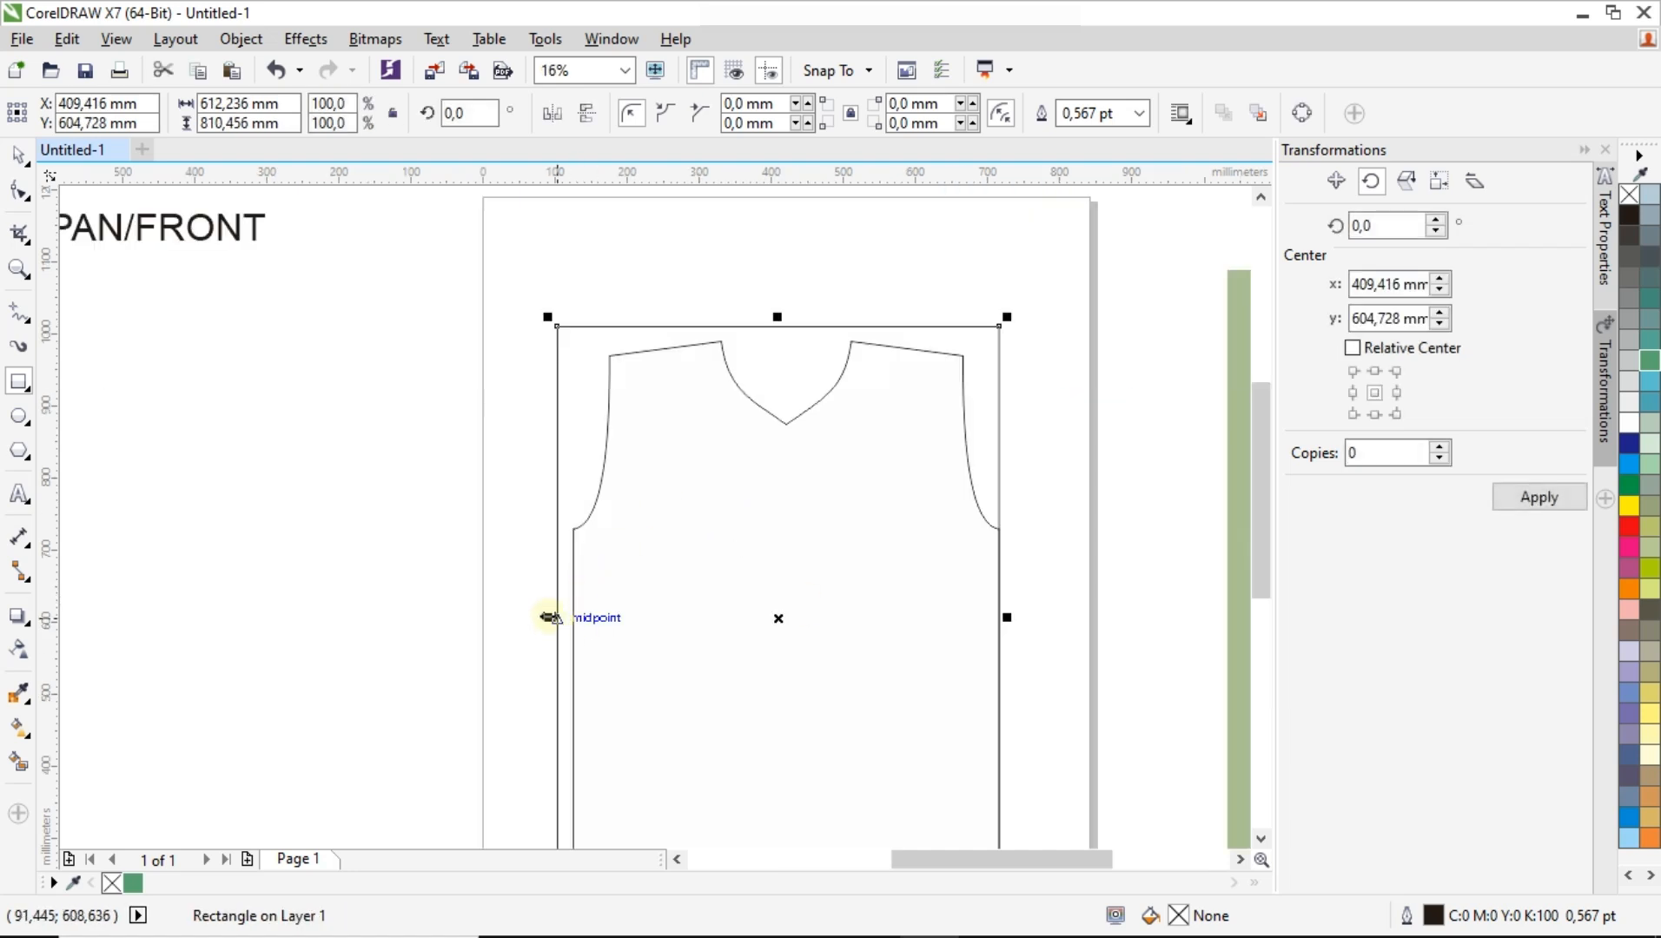
pyautogui.moveTo(549, 617); pyautogui.dragTo(574, 619)
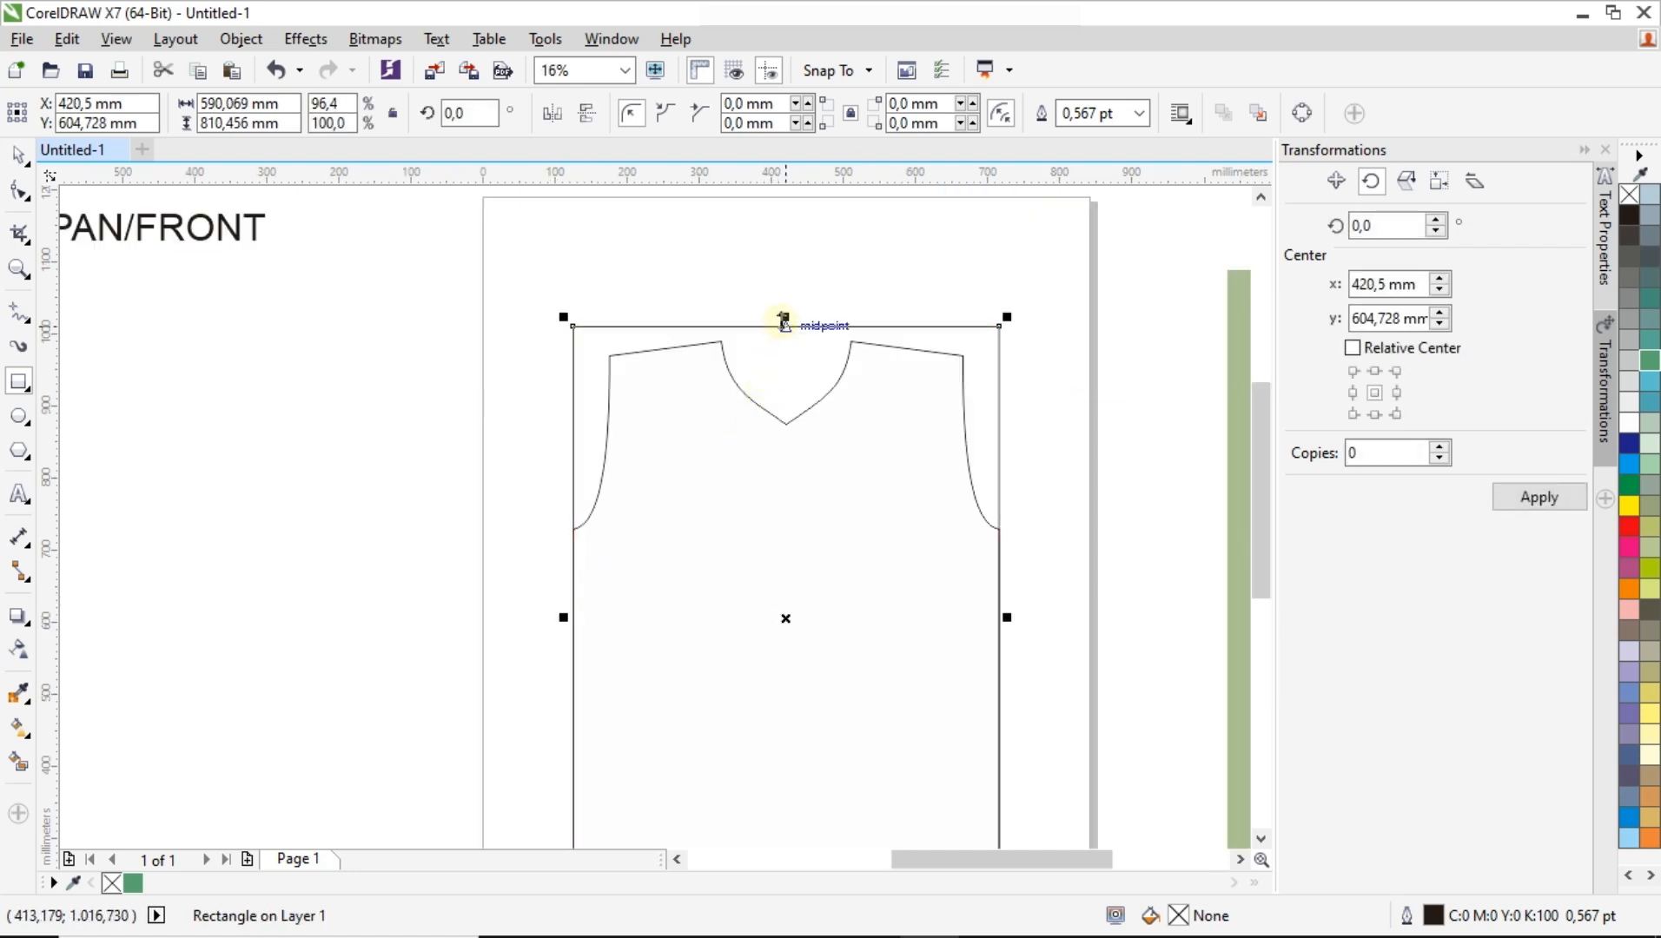
pyautogui.moveTo(783, 322); pyautogui.dragTo(784, 339)
pyautogui.scroll(-1, 783, 338)
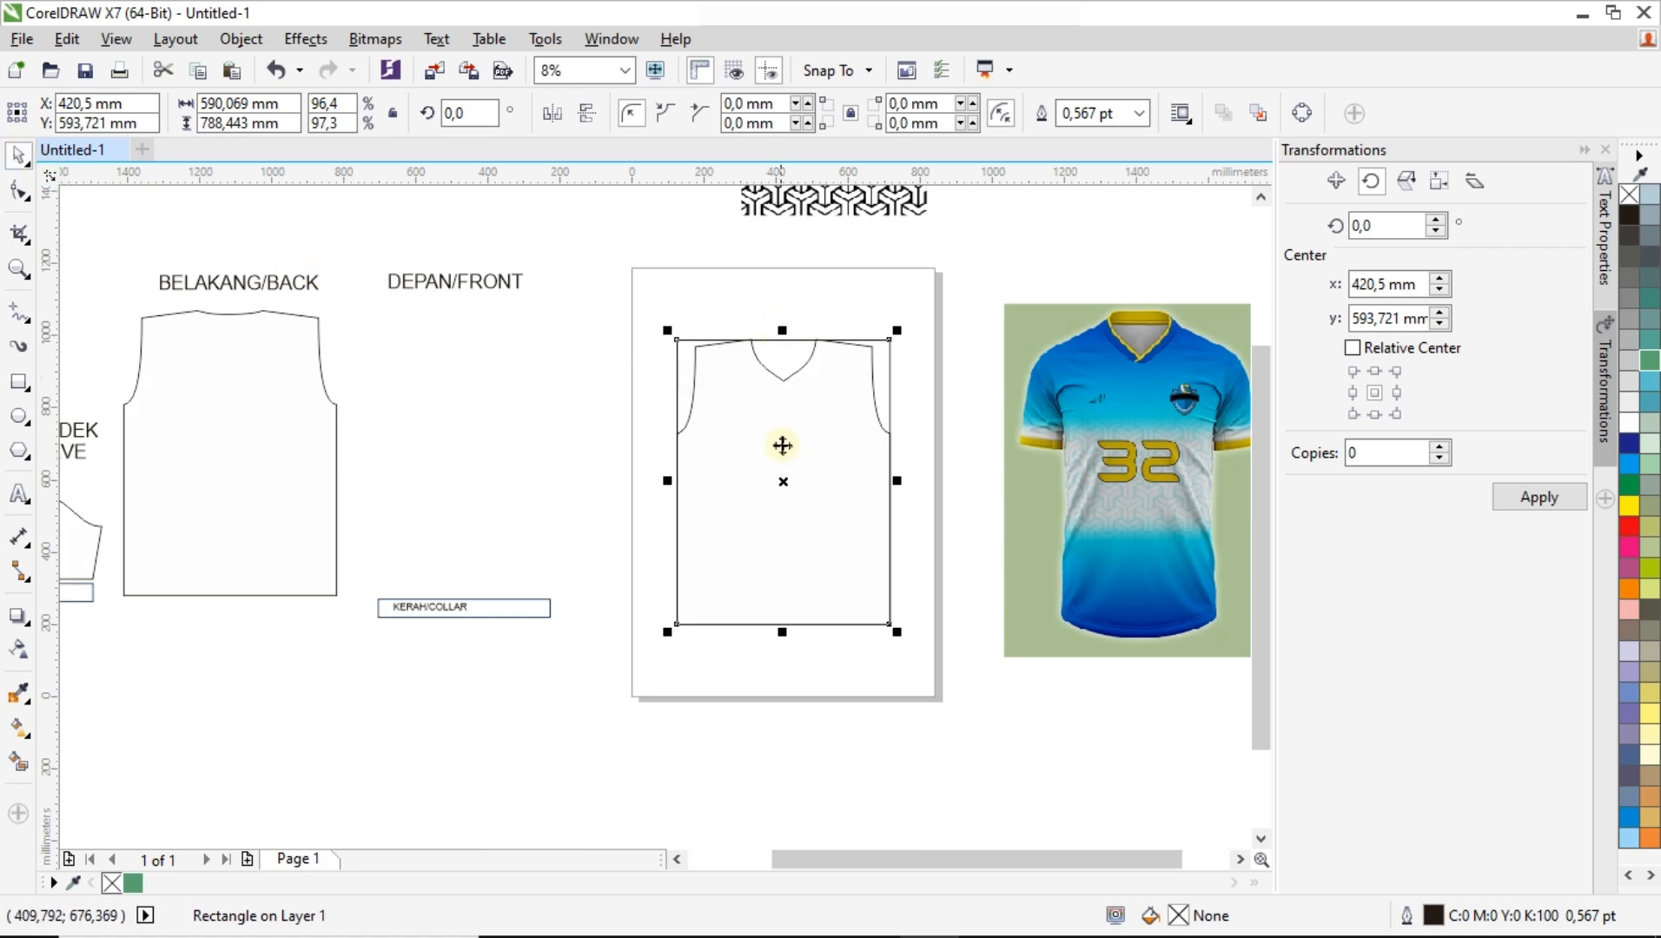
# Move the front pattern back beneath its DEPAN/FRONT label and centre the drawn rectangle on the page.
pyautogui.click(646, 278)
pyautogui.moveTo(766, 393); pyautogui.dragTo(814, 658)
pyautogui.moveTo(772, 482); pyautogui.dragTo(512, 424)
pyautogui.click(867, 614)
pyautogui.press('p')
pyautogui.click(823, 297)
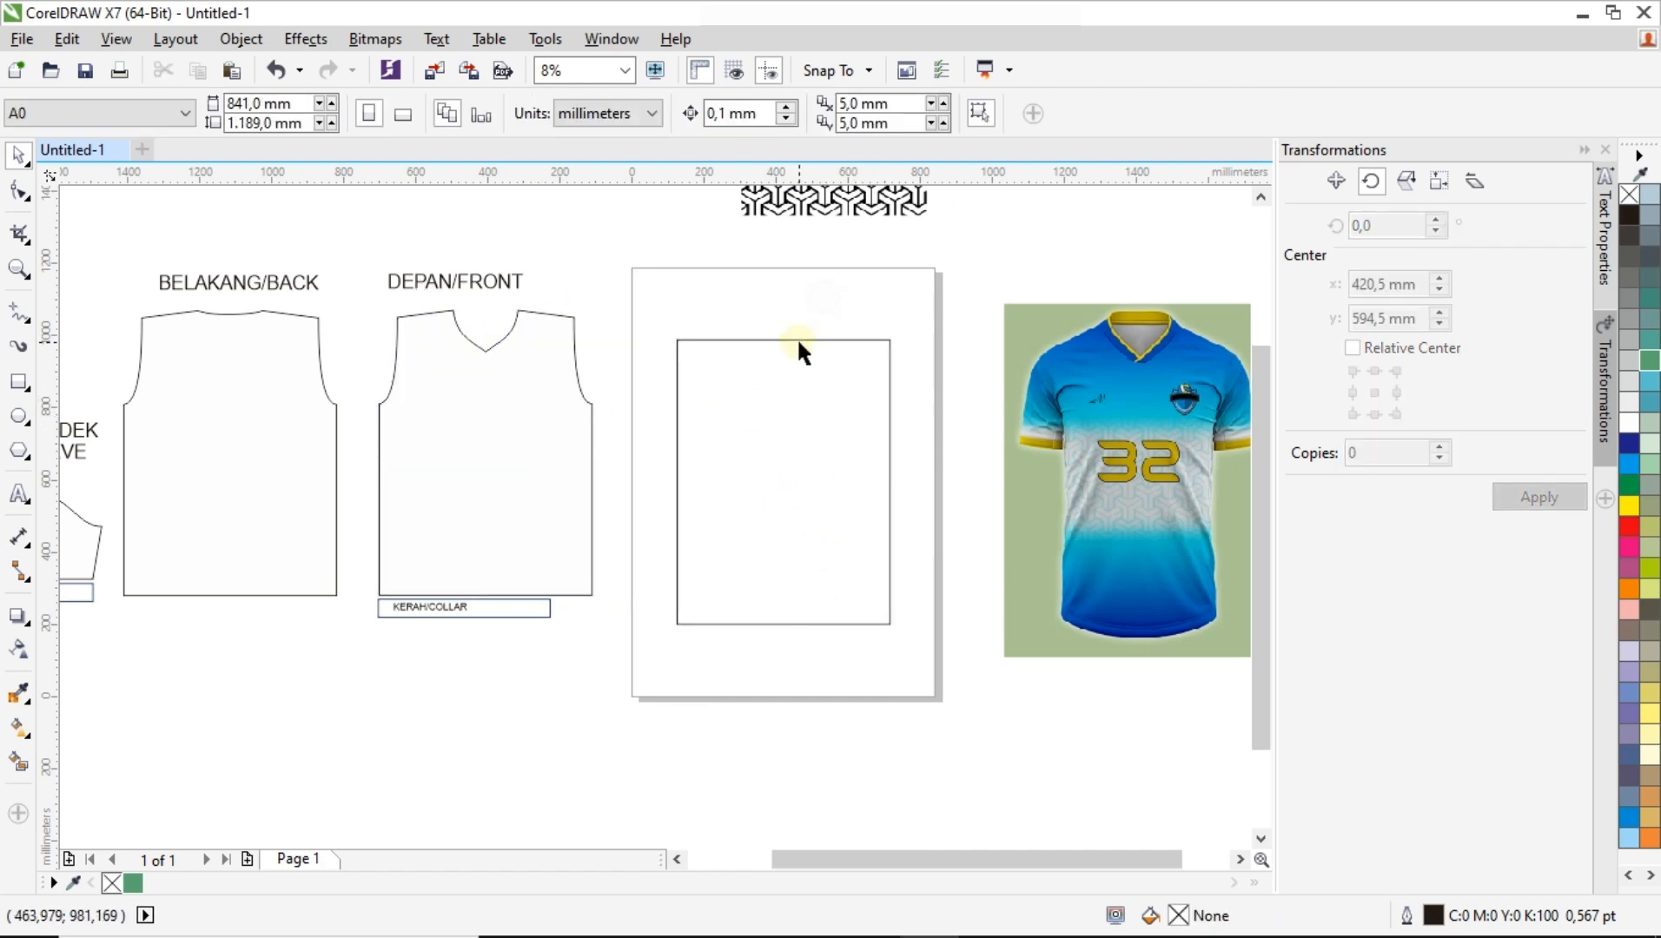
# Draw a second rectangle of about 590 x 336 mm across the upper part of the rectangle on the page.
pyautogui.scroll(1, 798, 343)
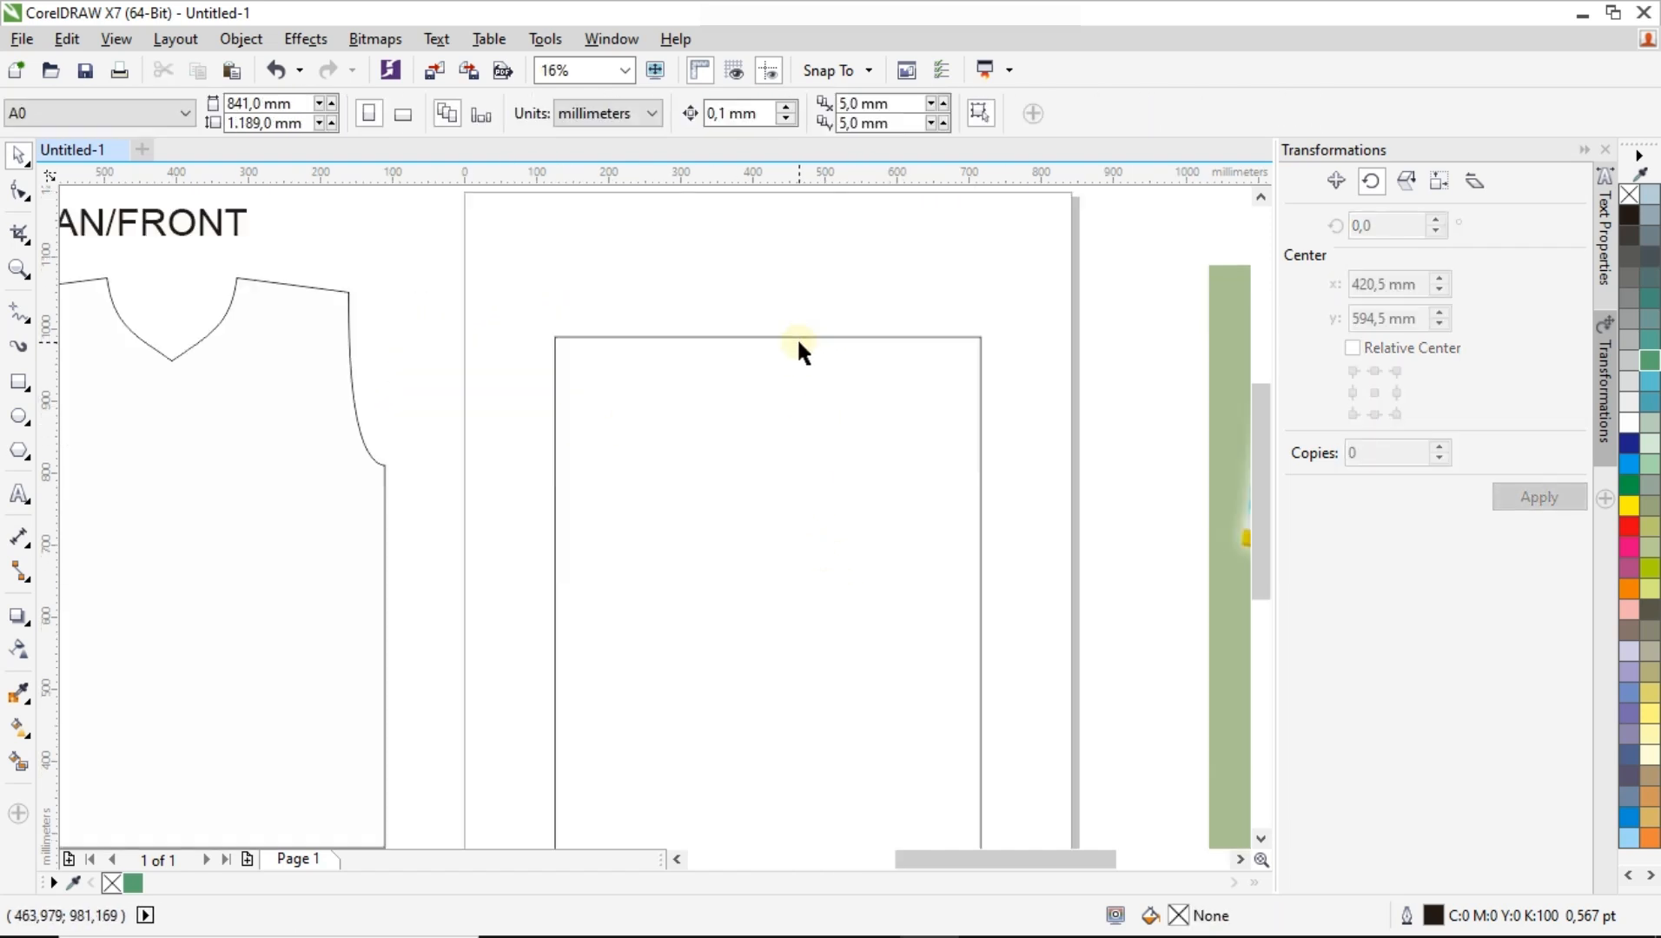
pyautogui.click(17, 383)
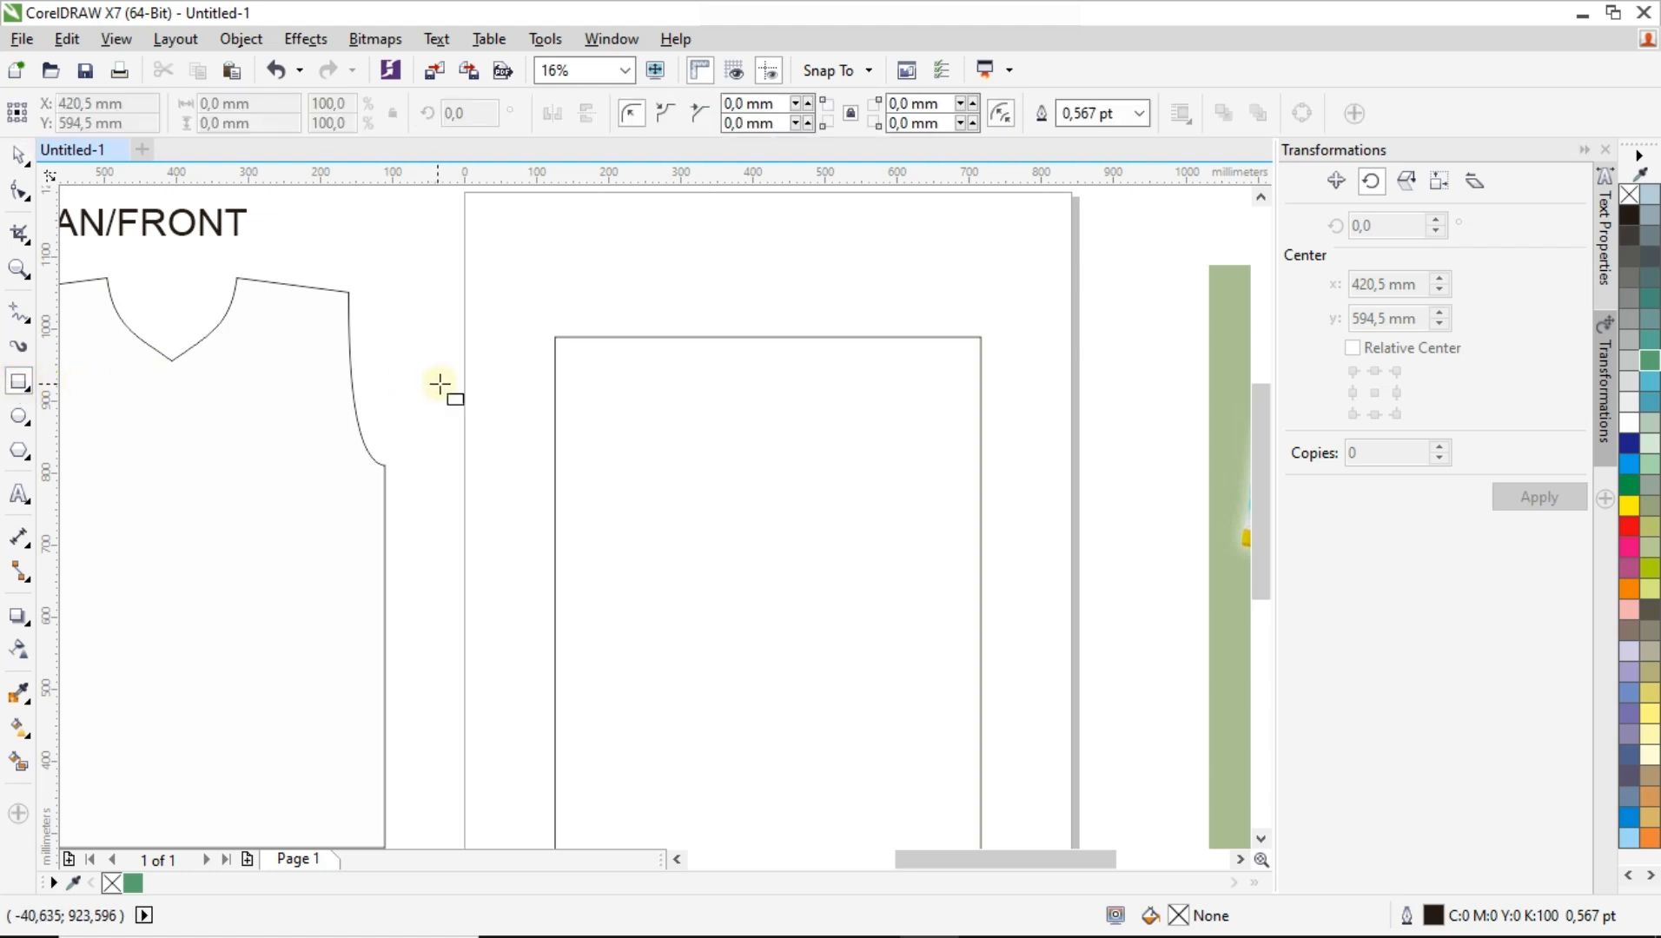
pyautogui.moveTo(556, 337); pyautogui.dragTo(979, 579)
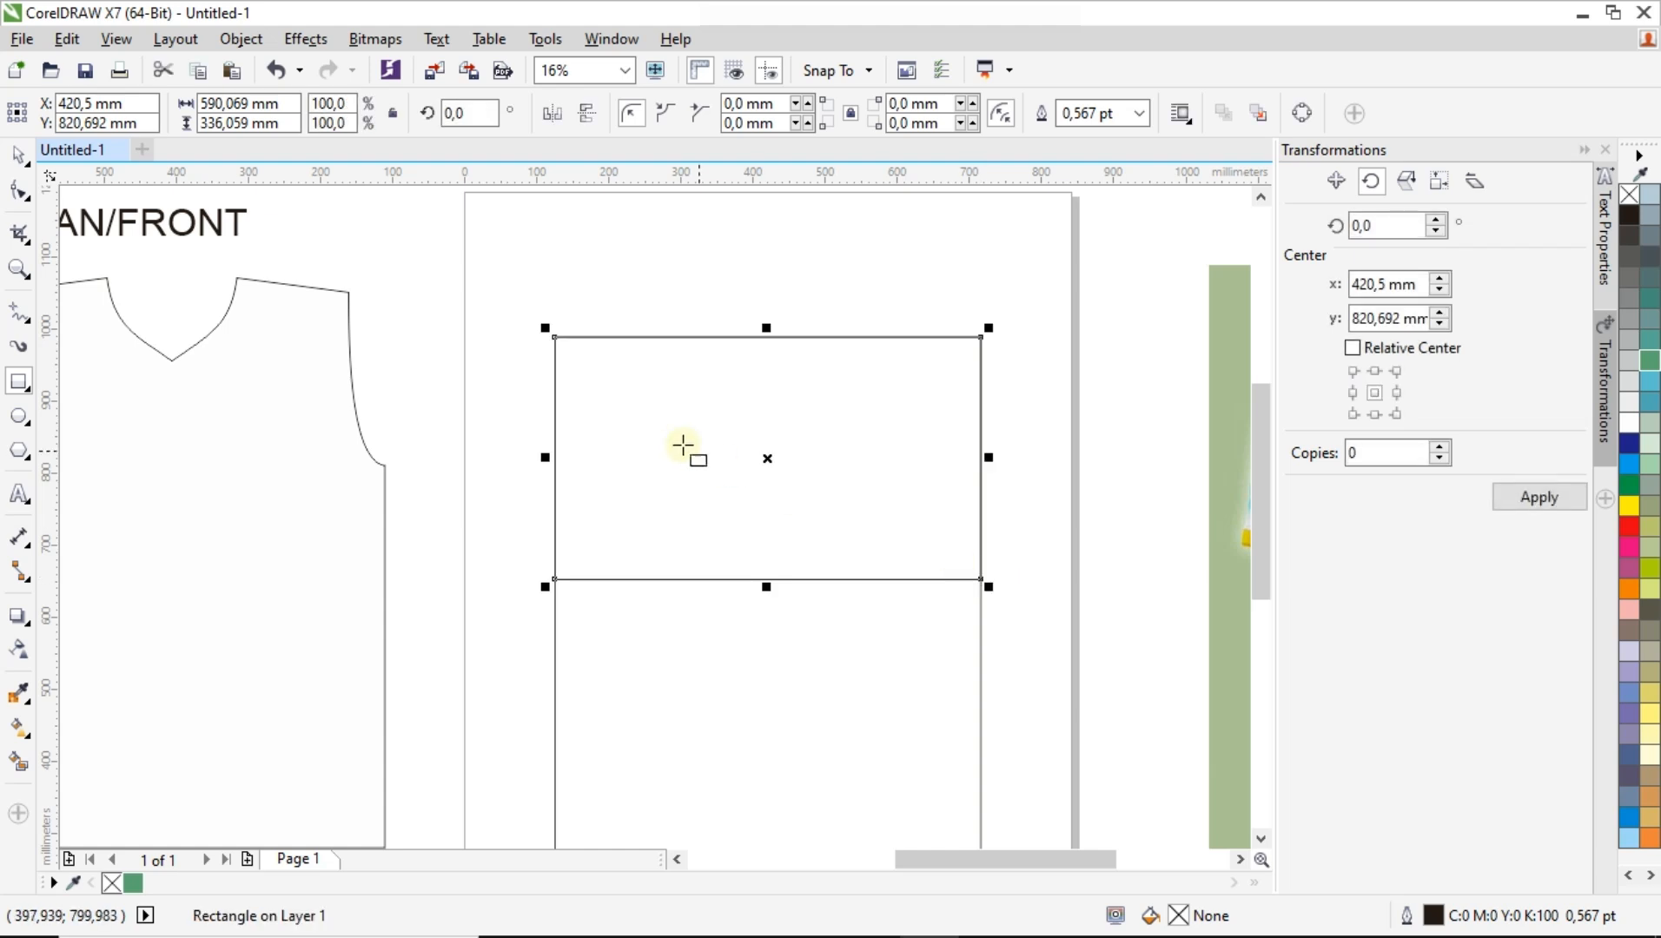
# Give the upper rectangle a linear fountain fill running from top to bottom, at an angle of about 271.4°.
pyautogui.scroll(-1, 681, 446)
pyautogui.press('F11')
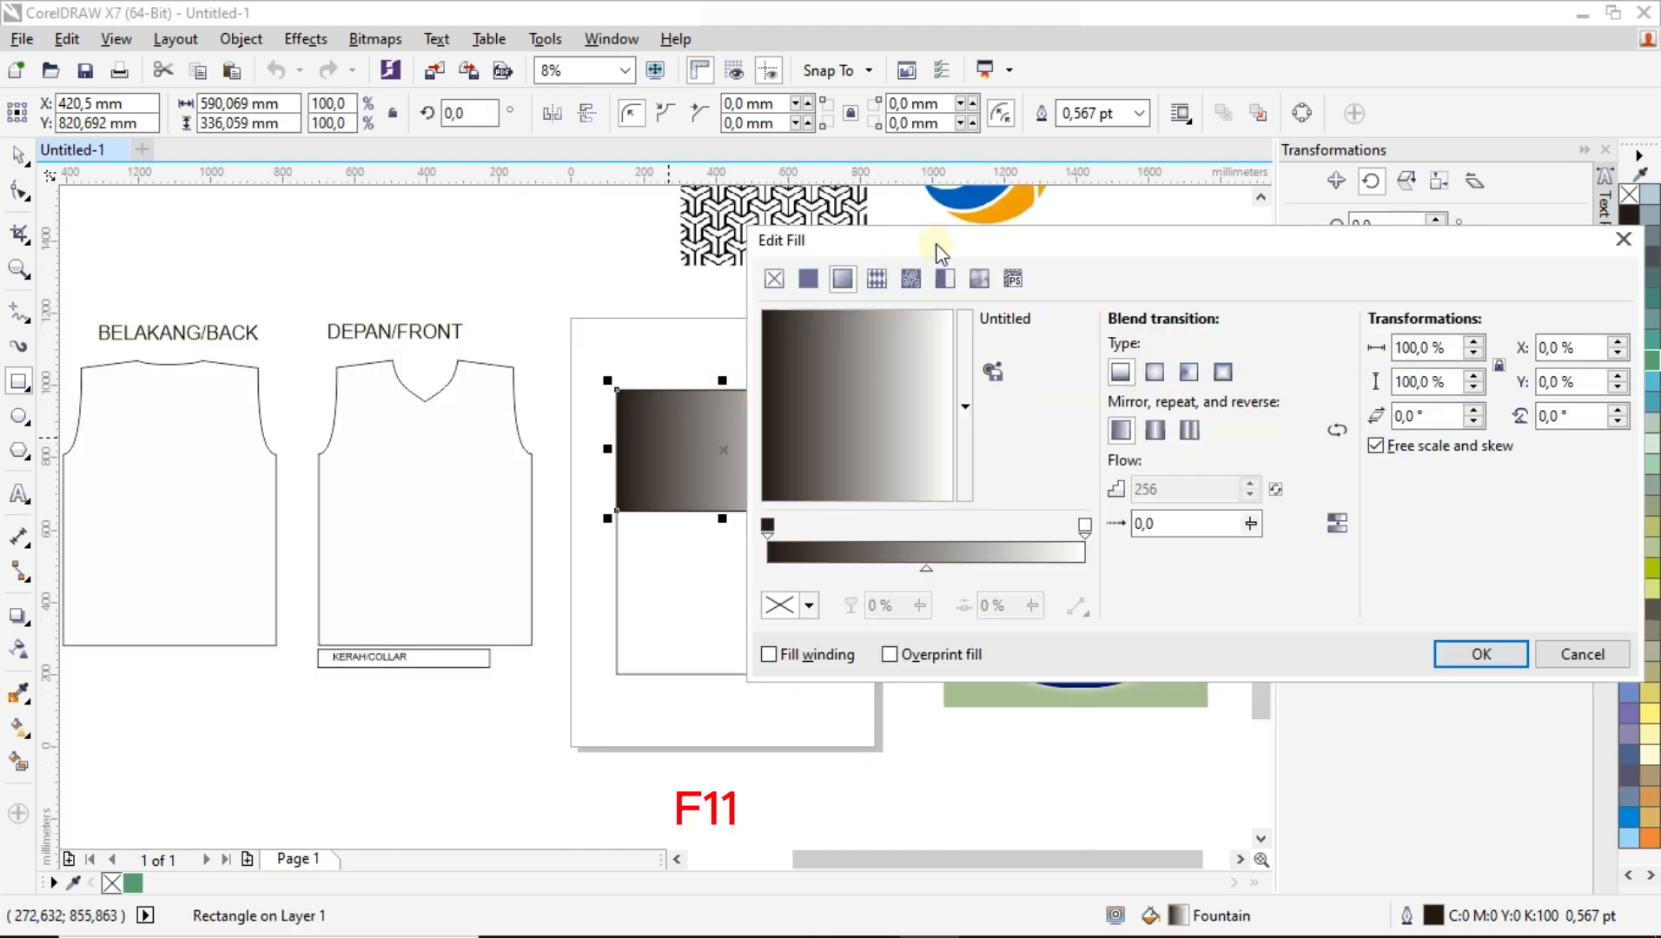
pyautogui.moveTo(937, 245); pyautogui.dragTo(301, 314)
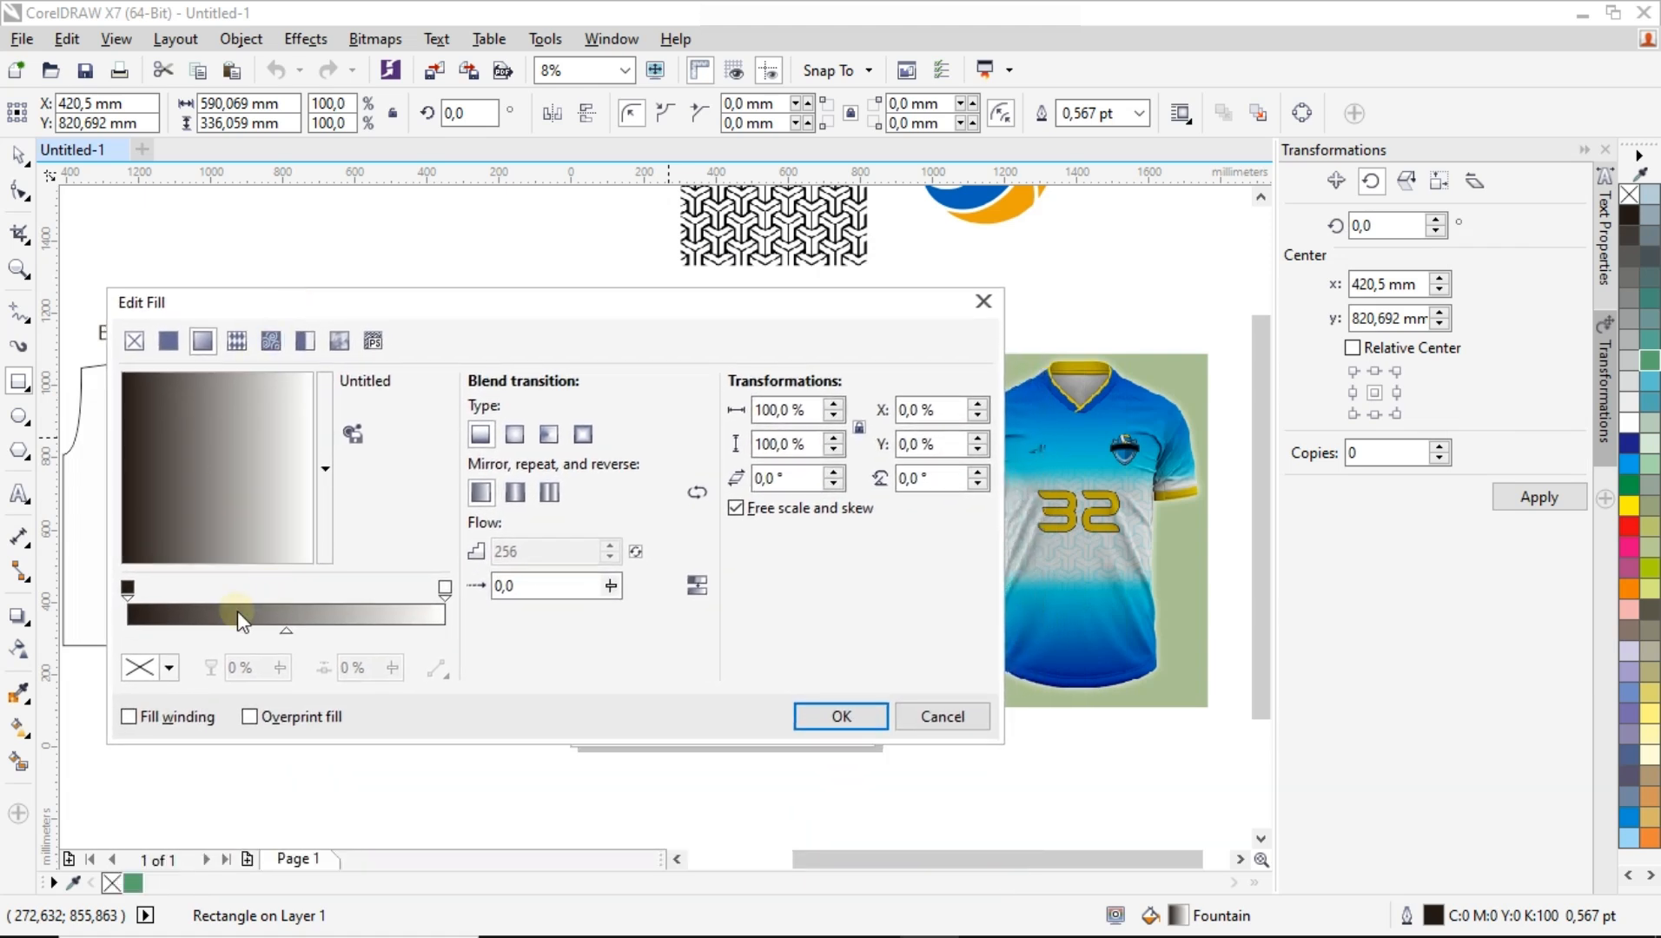
pyautogui.moveTo(286, 488); pyautogui.dragTo(219, 520)
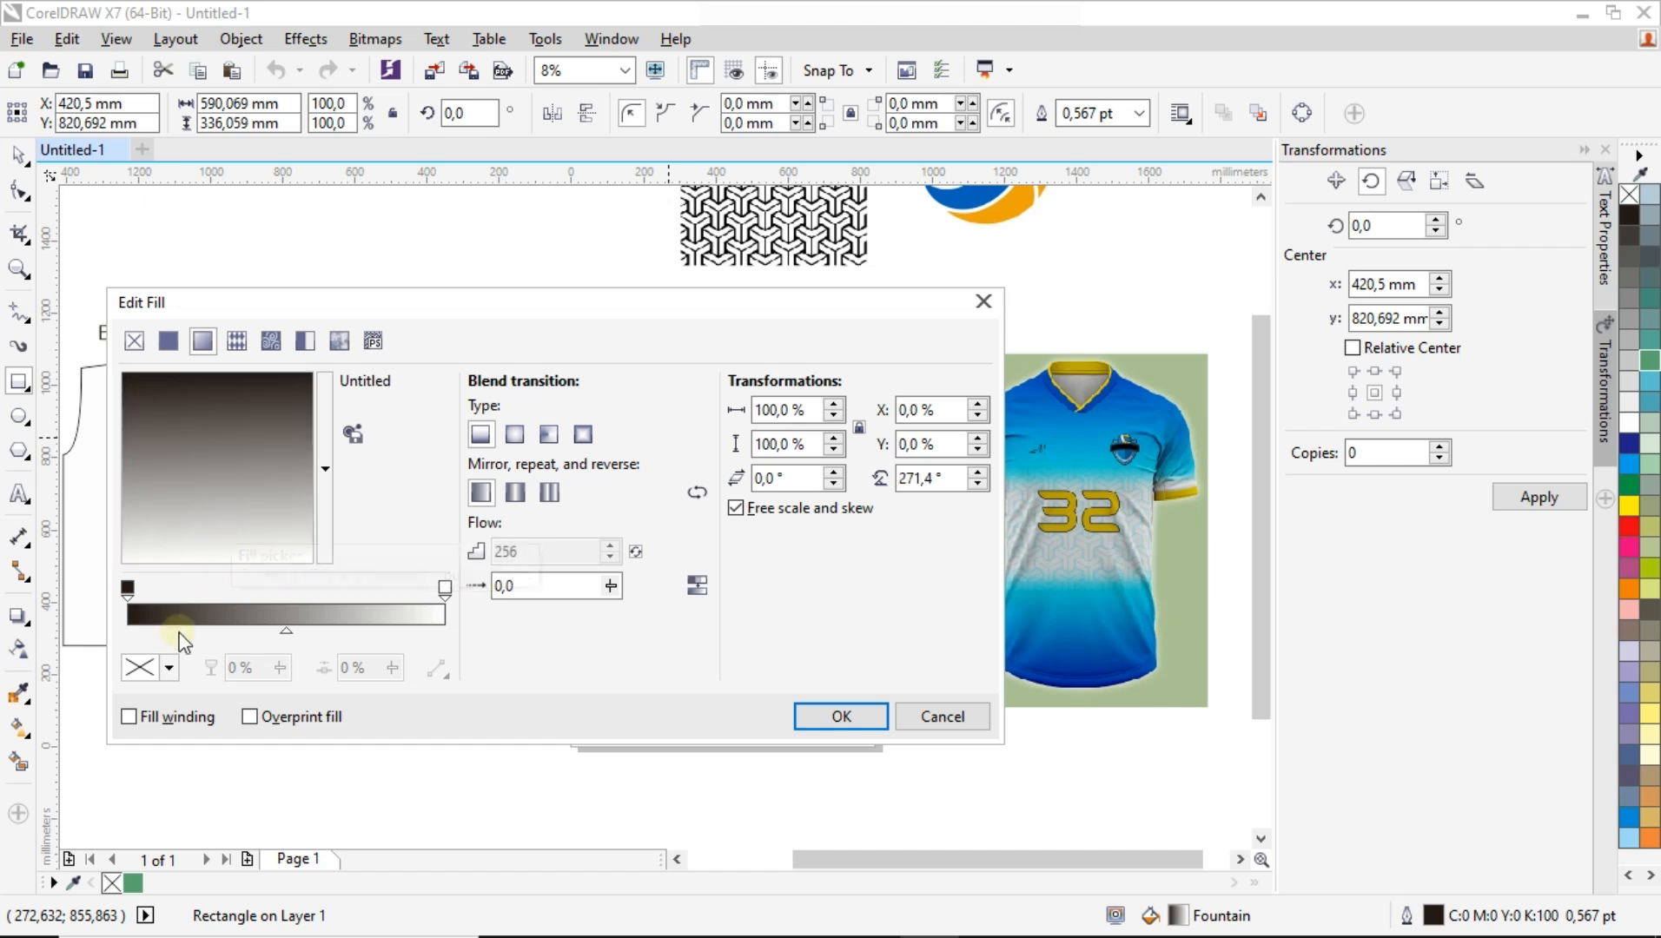
# Set the gradient's start colour to the dark blue sampled from the jersey's shoulder (#034FAB) and switch its colour model to CMYK.
pyautogui.click(129, 591)
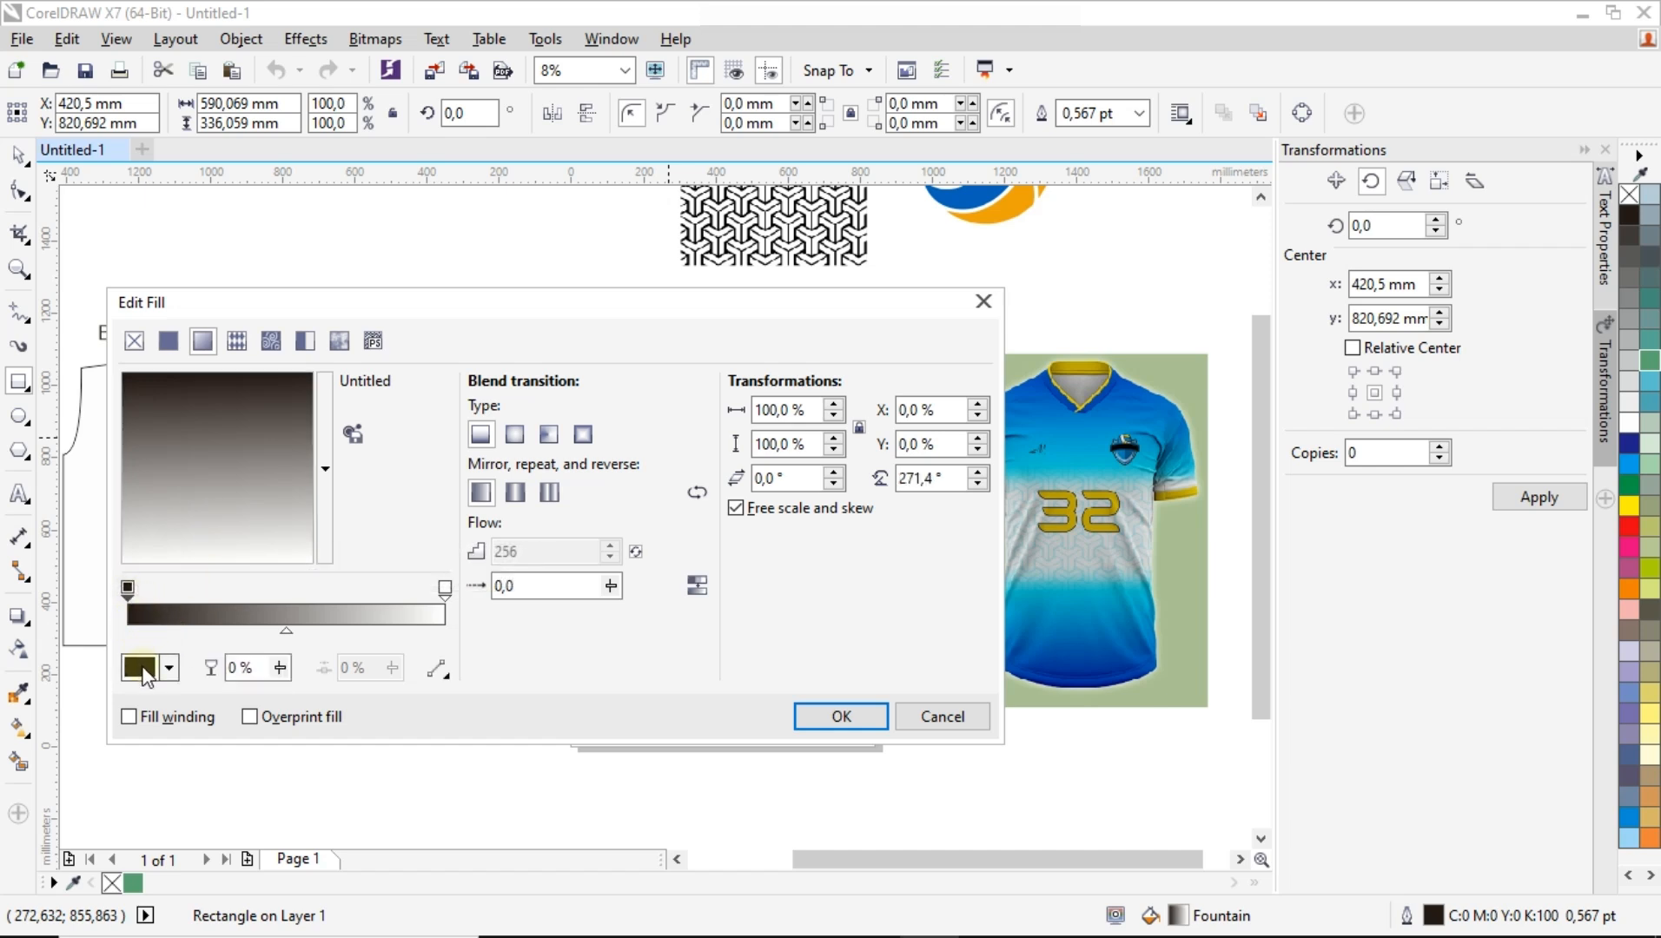
pyautogui.click(144, 667)
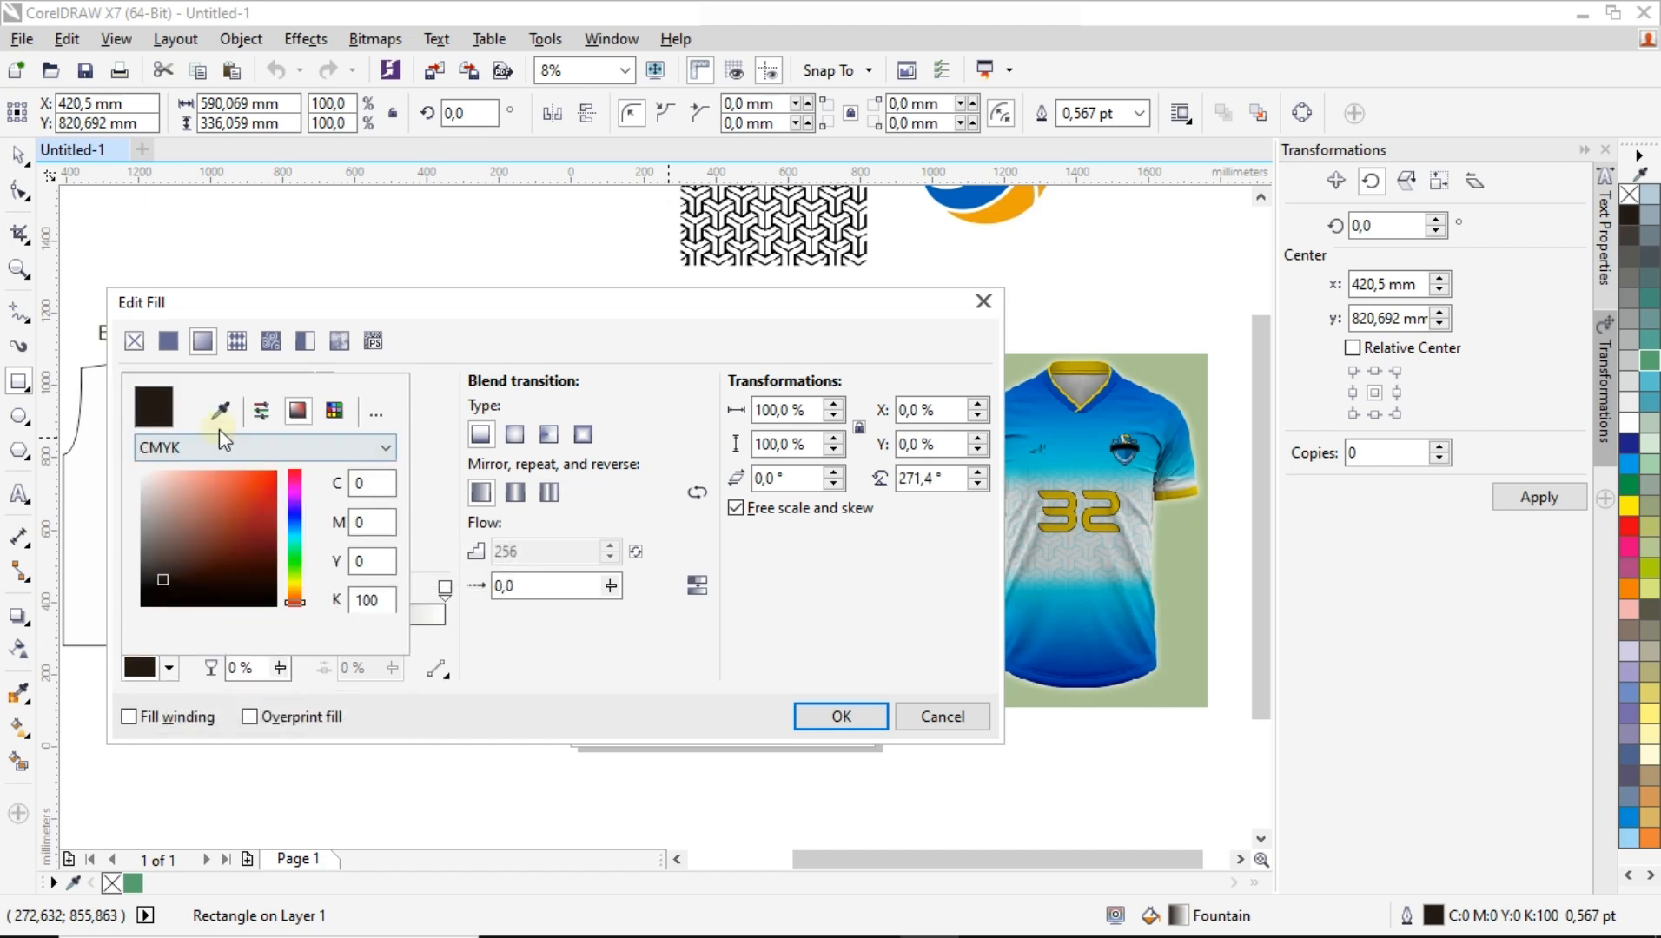
pyautogui.click(1041, 388)
pyautogui.moveTo(265, 509); pyautogui.dragTo(274, 517)
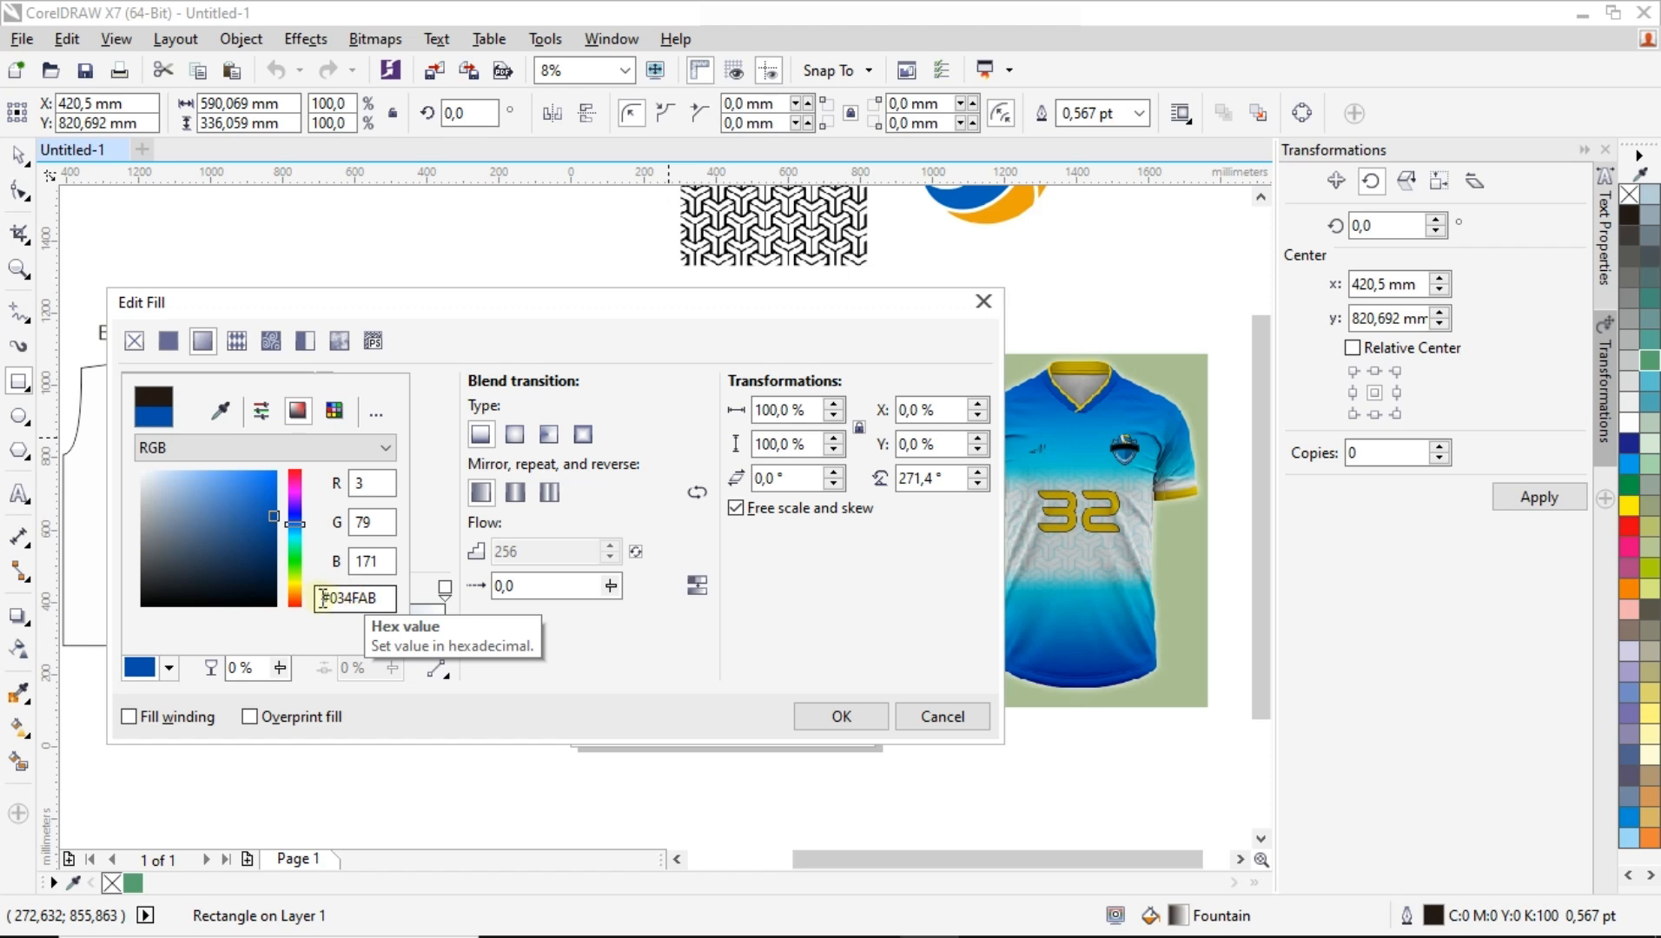
pyautogui.click(168, 668)
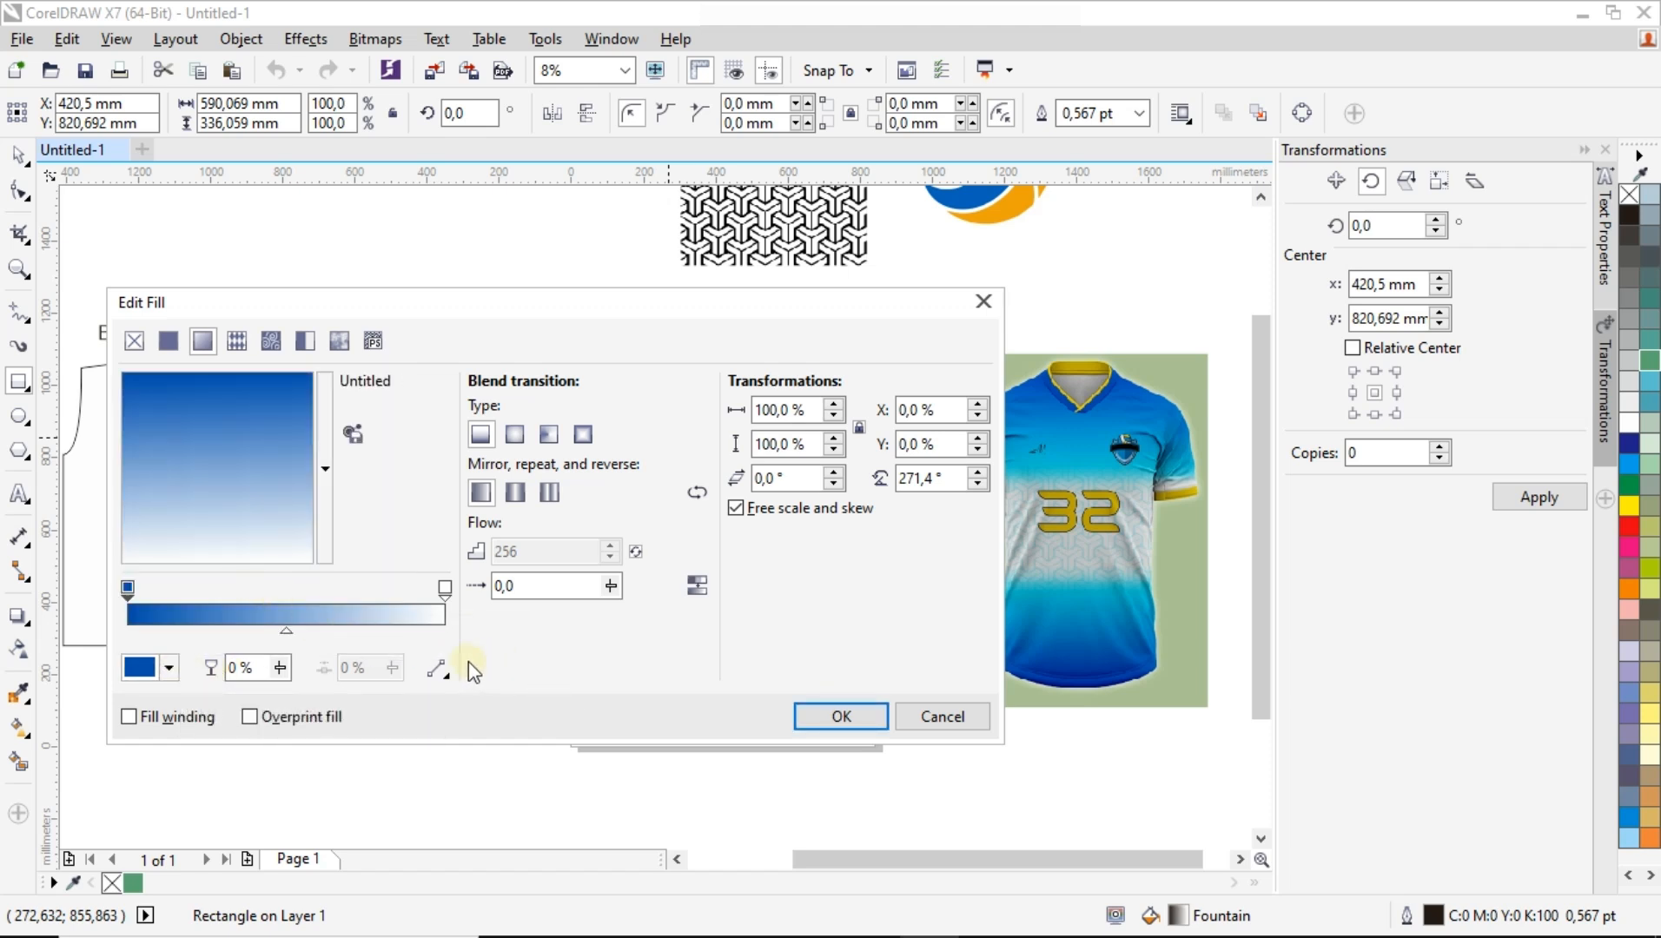
pyautogui.click(139, 668)
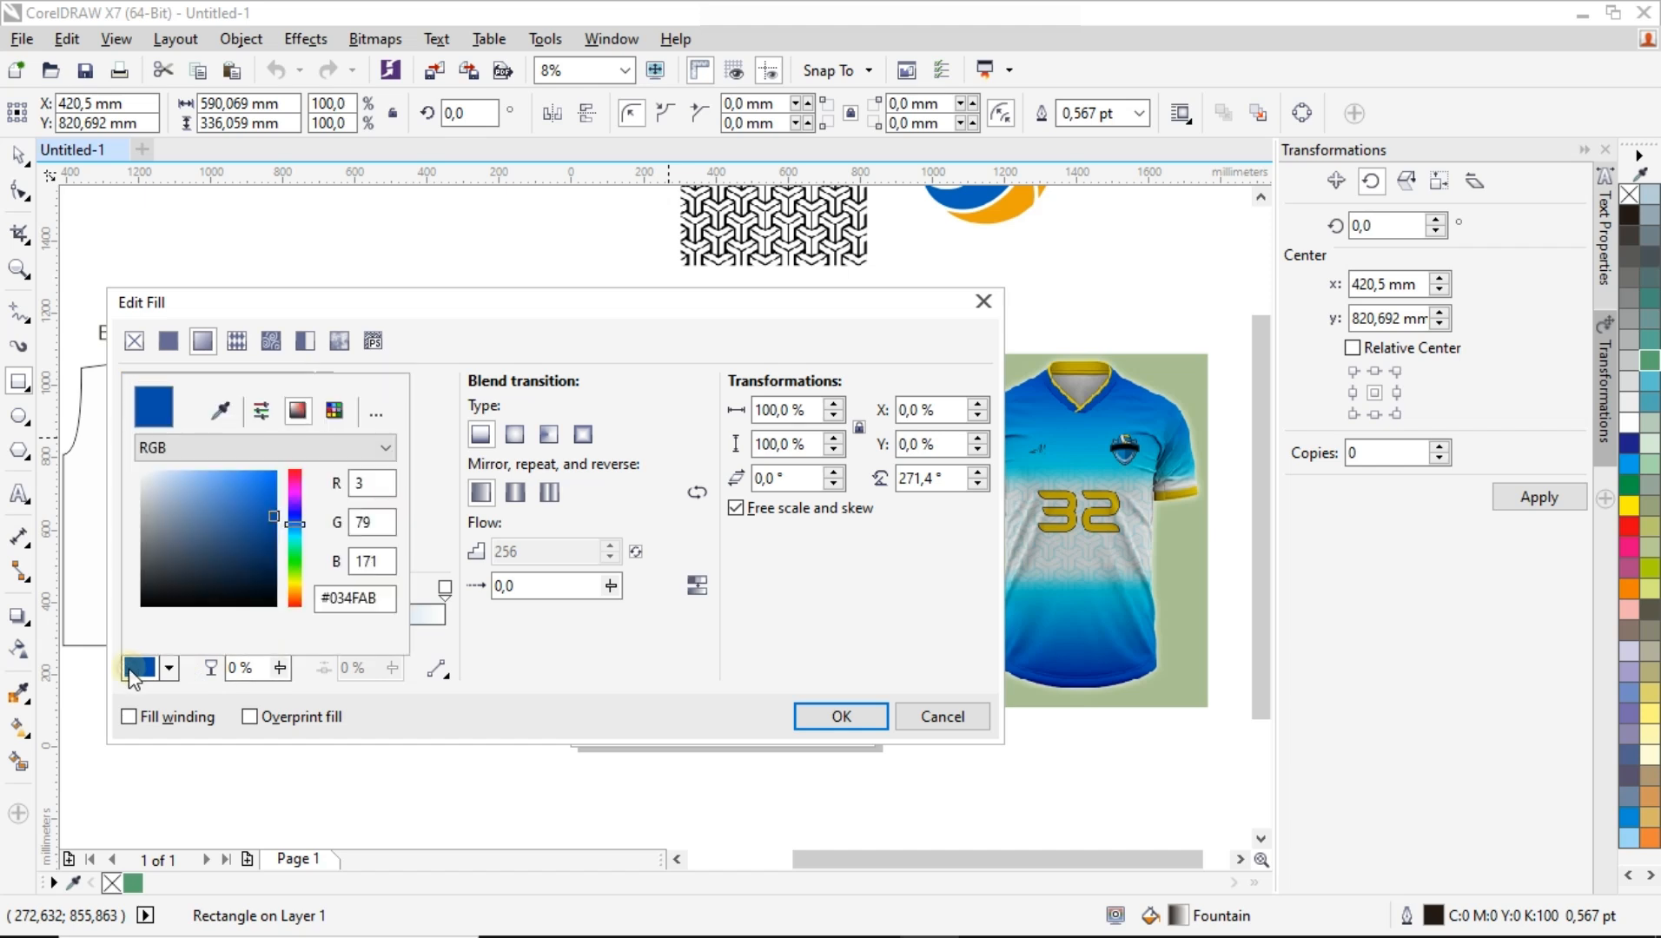
pyautogui.click(261, 447)
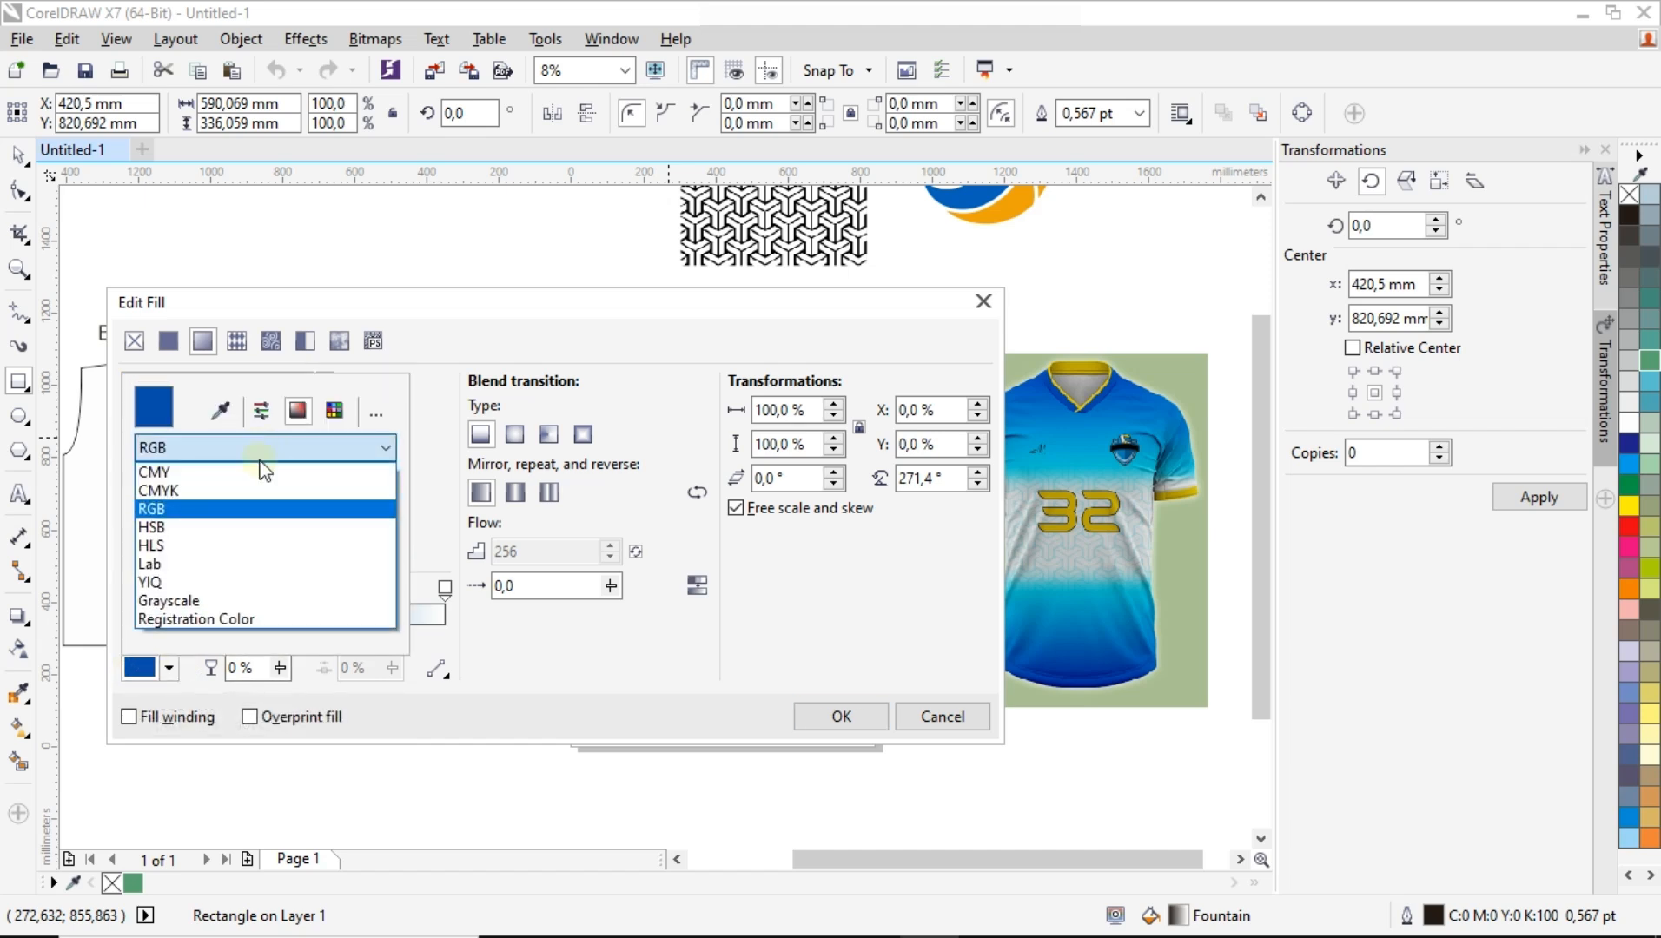
pyautogui.click(300, 495)
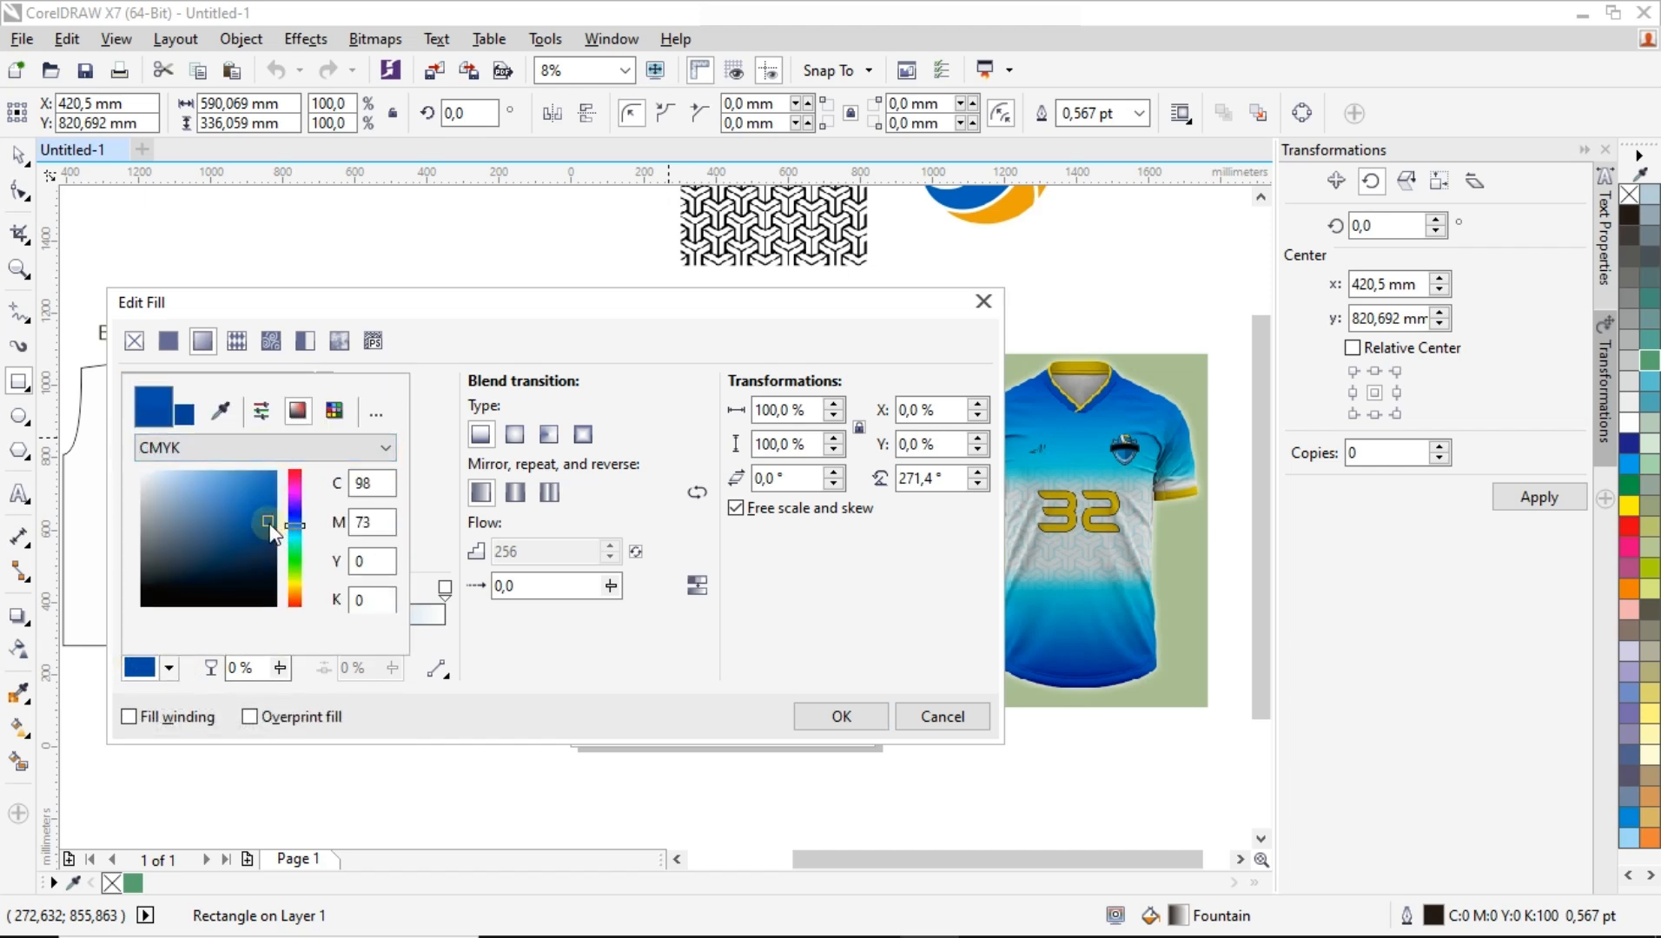
pyautogui.click(534, 652)
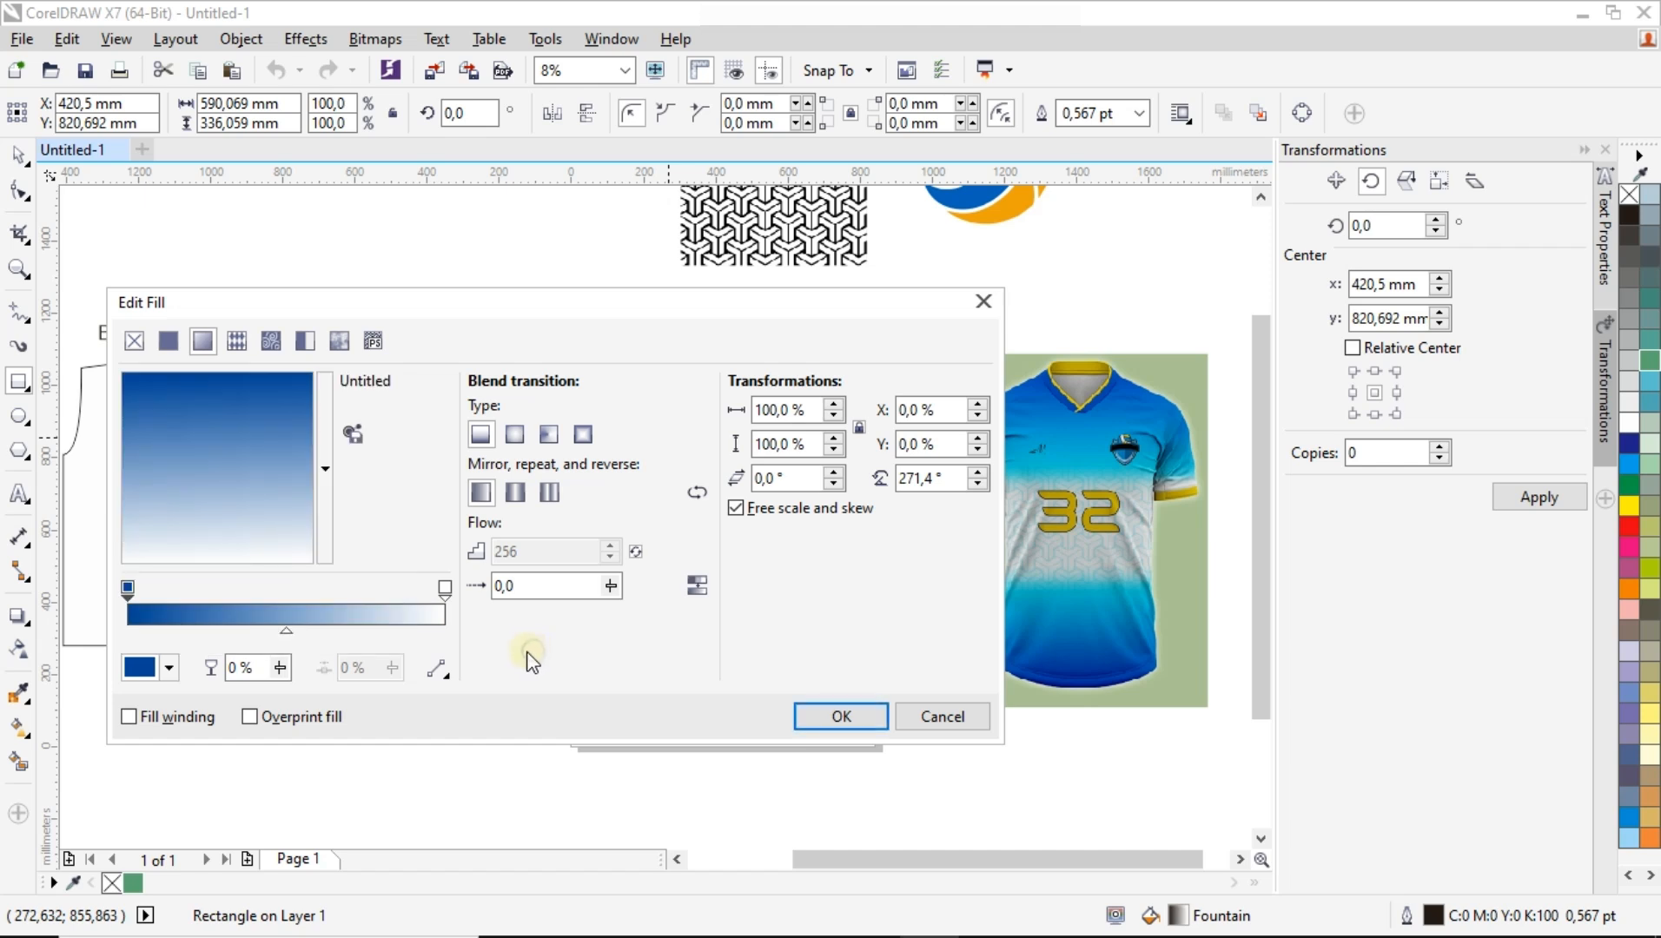
# Set the gradient's end colour to the light blue sampled from the jersey's chest, switch it to CMYK, and apply the fill.
pyautogui.click(445, 587)
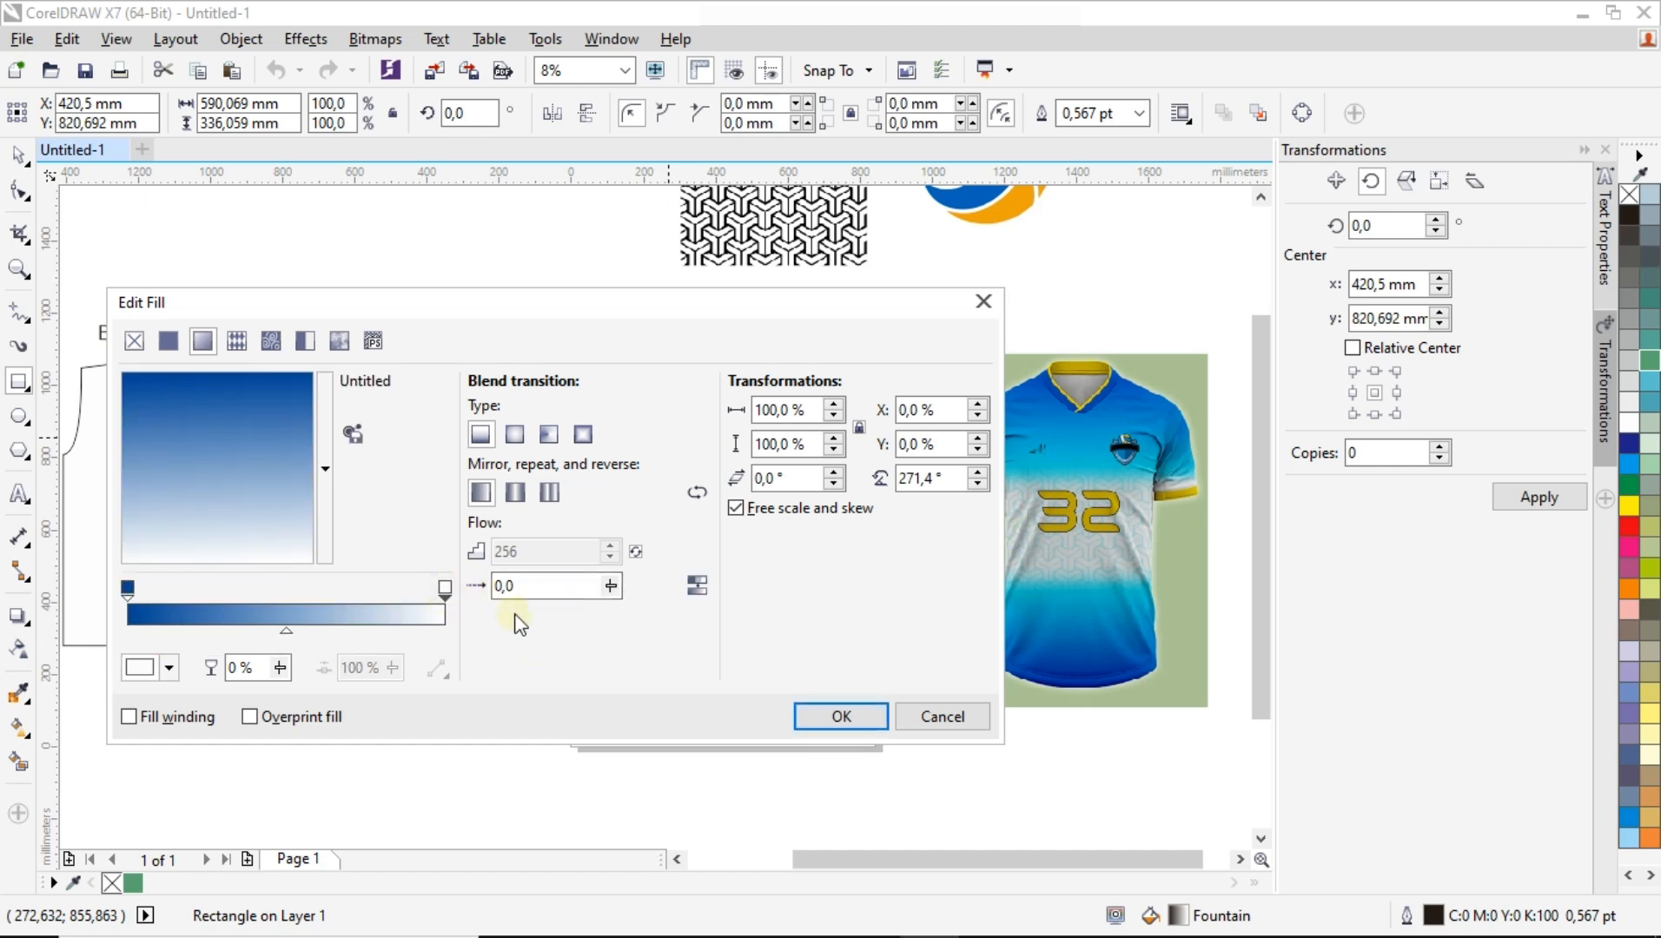
pyautogui.click(165, 668)
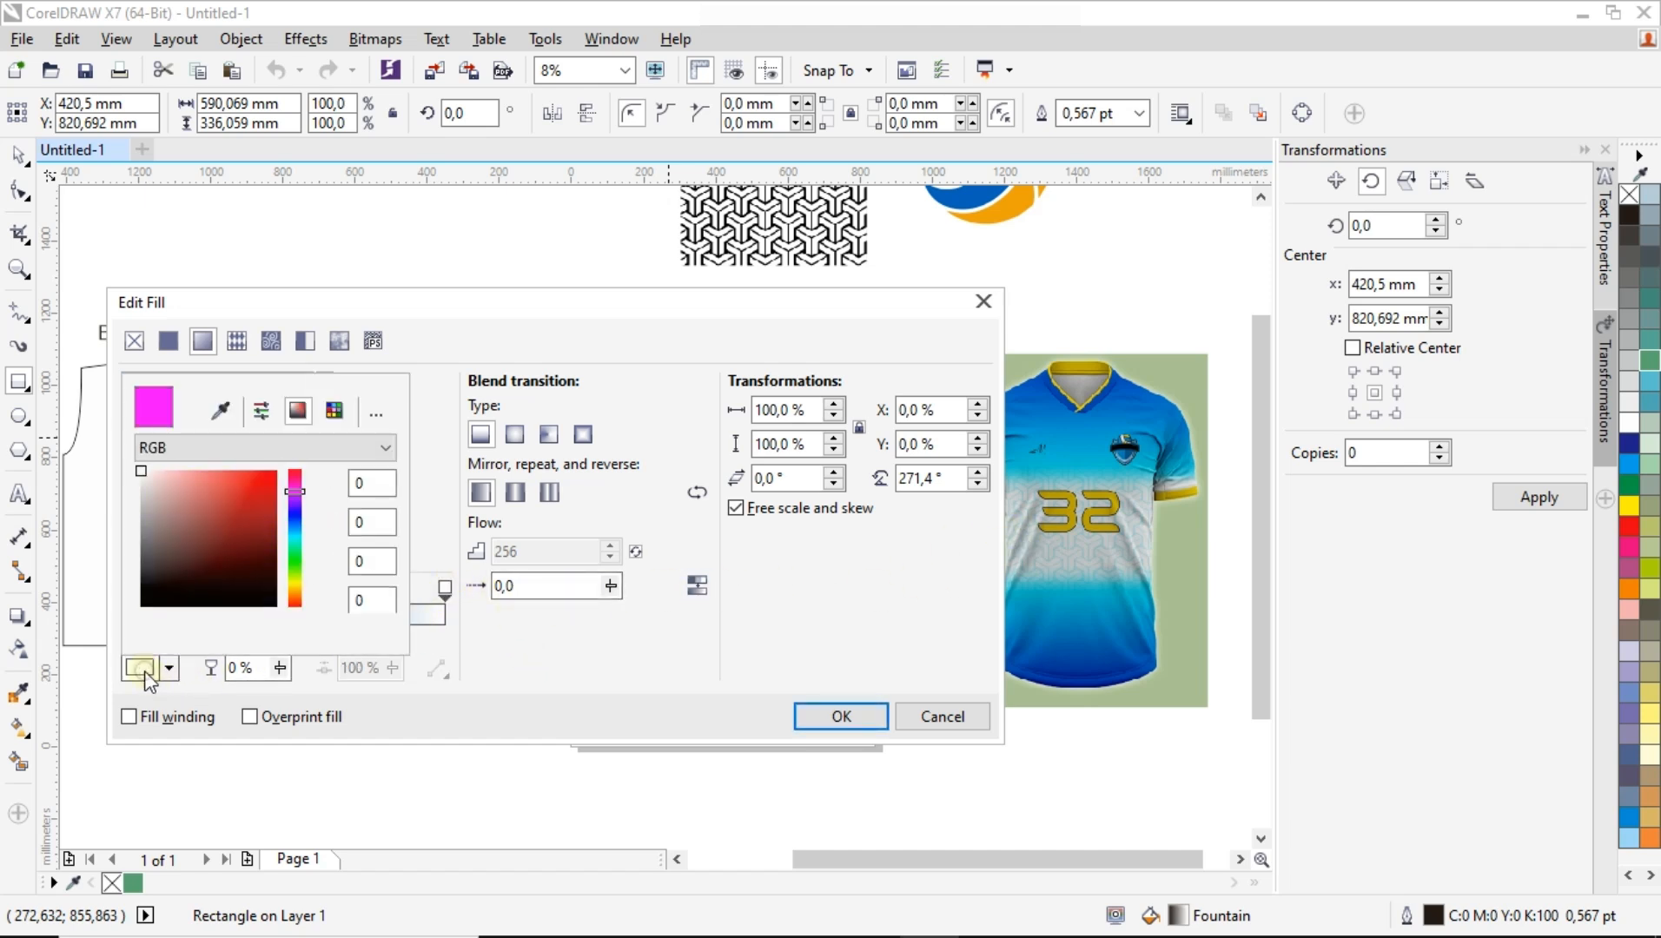
pyautogui.click(227, 413)
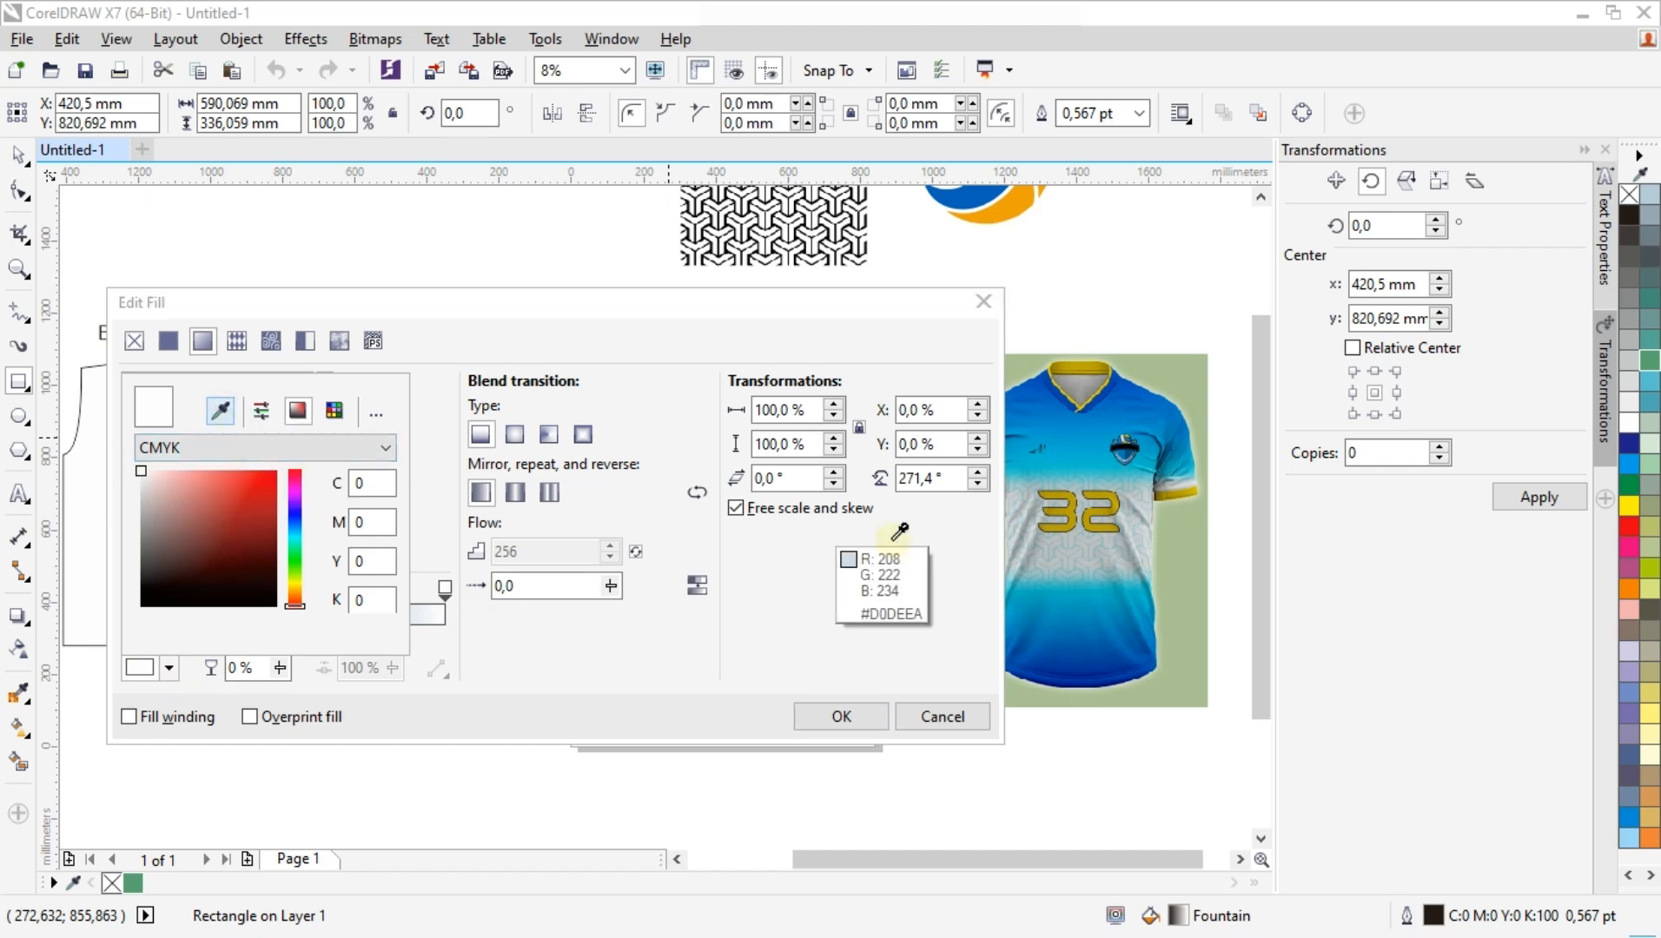
pyautogui.click(1078, 470)
pyautogui.moveTo(270, 492); pyautogui.dragTo(277, 479)
pyautogui.click(289, 447)
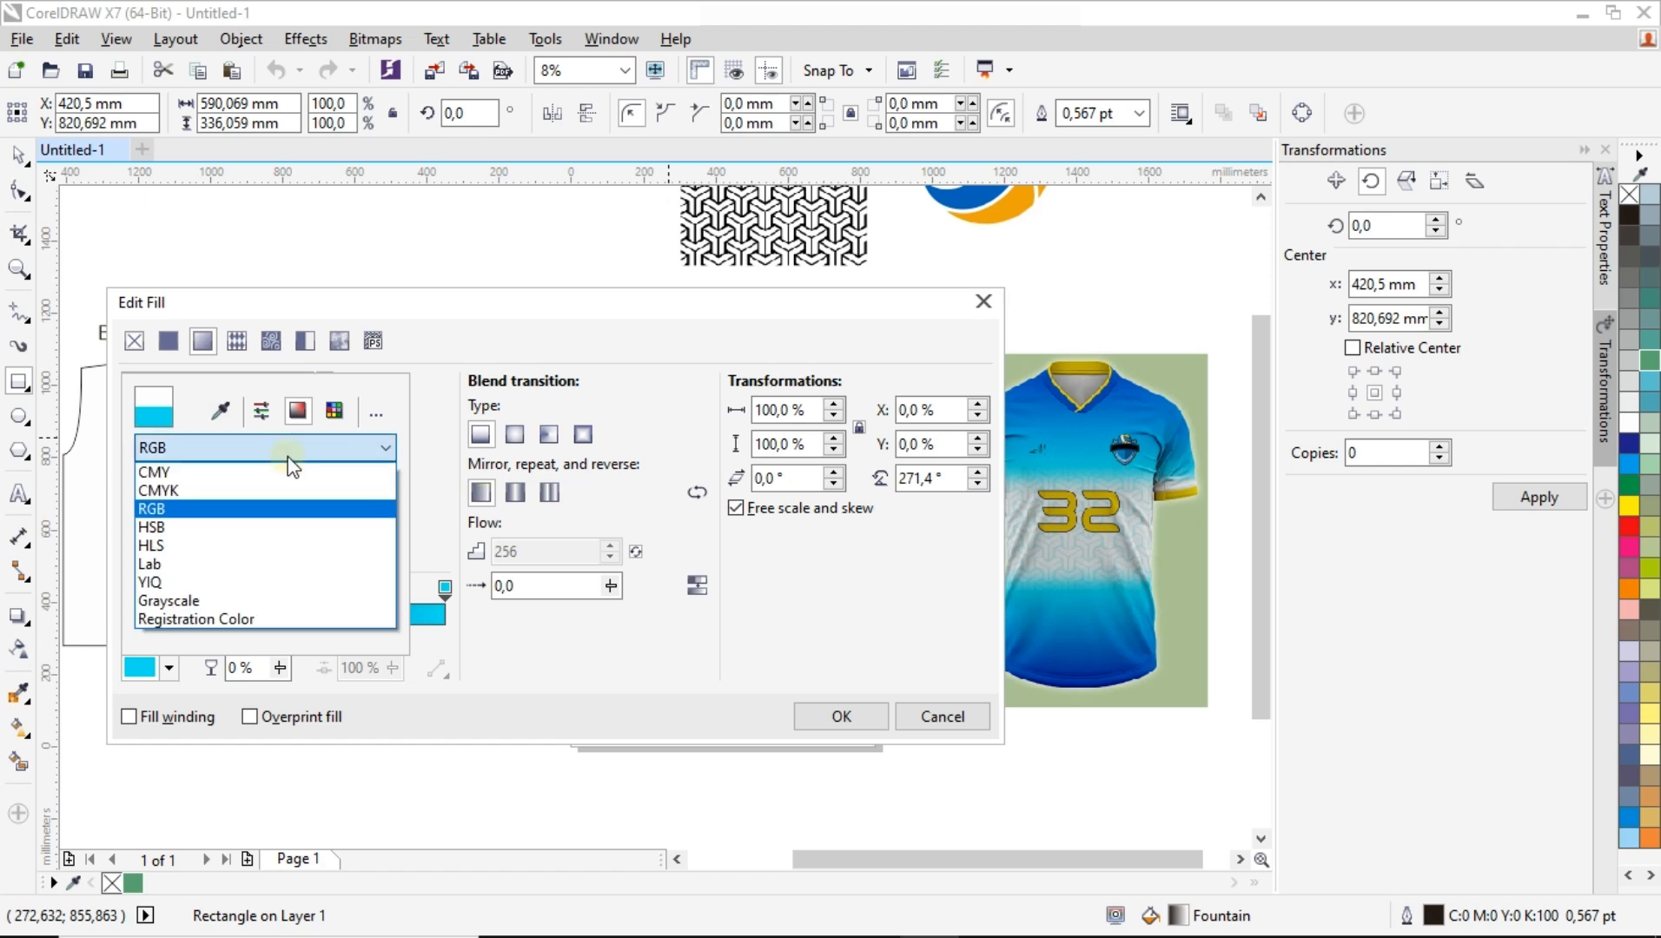
pyautogui.click(292, 491)
pyautogui.click(839, 718)
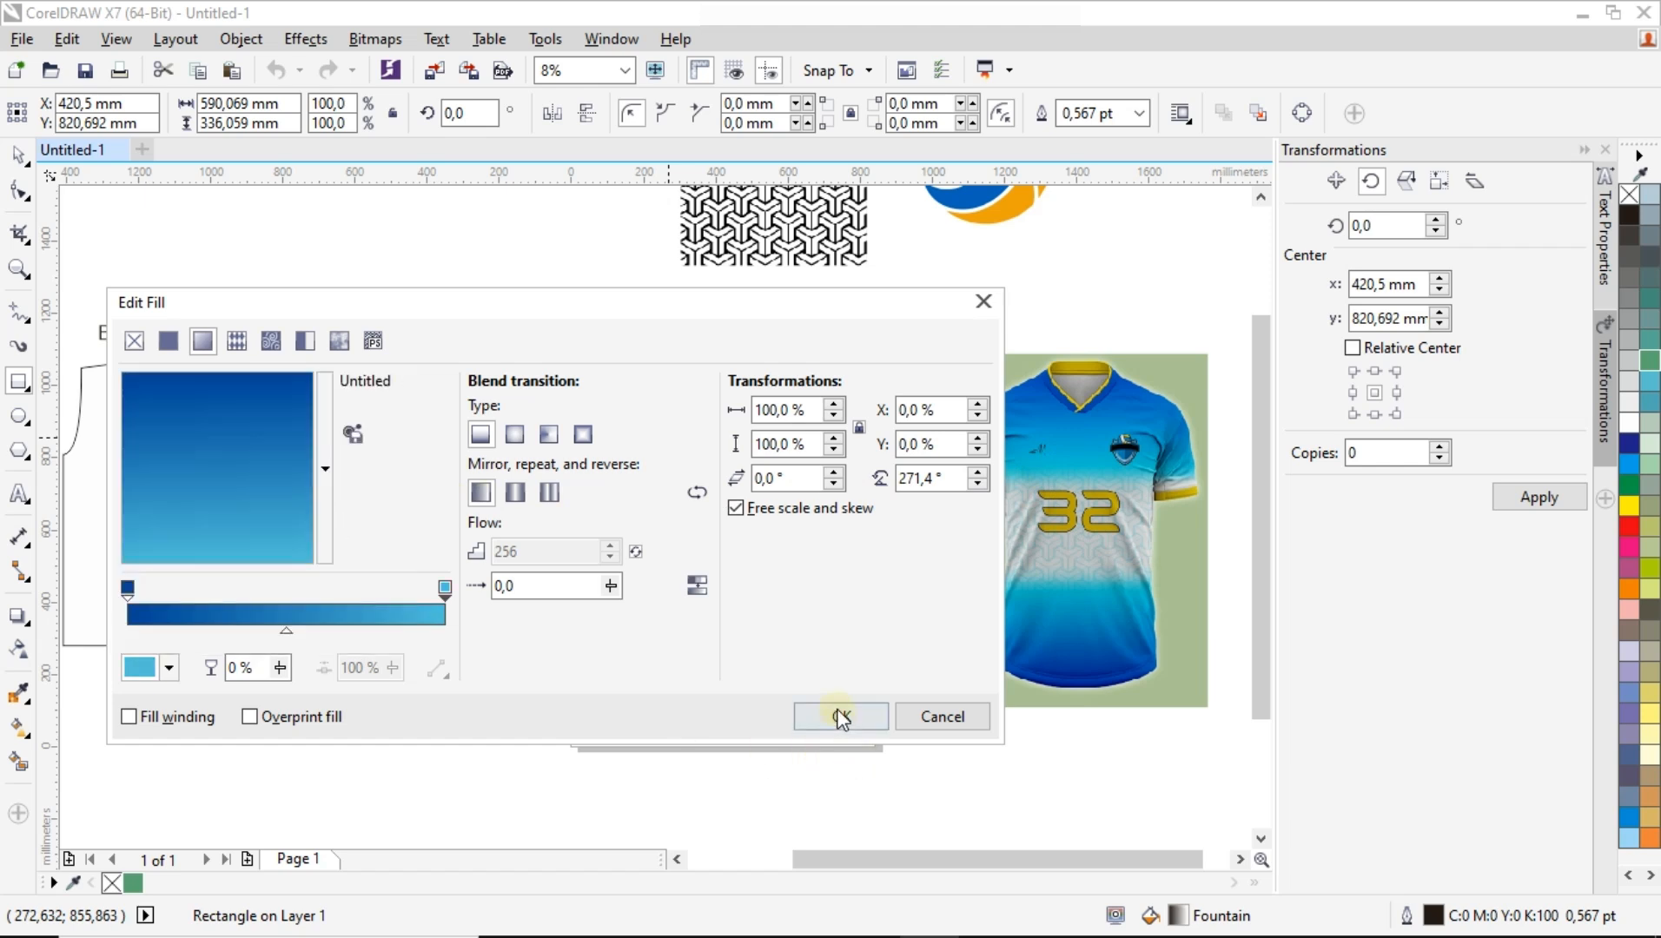
pyautogui.click(826, 717)
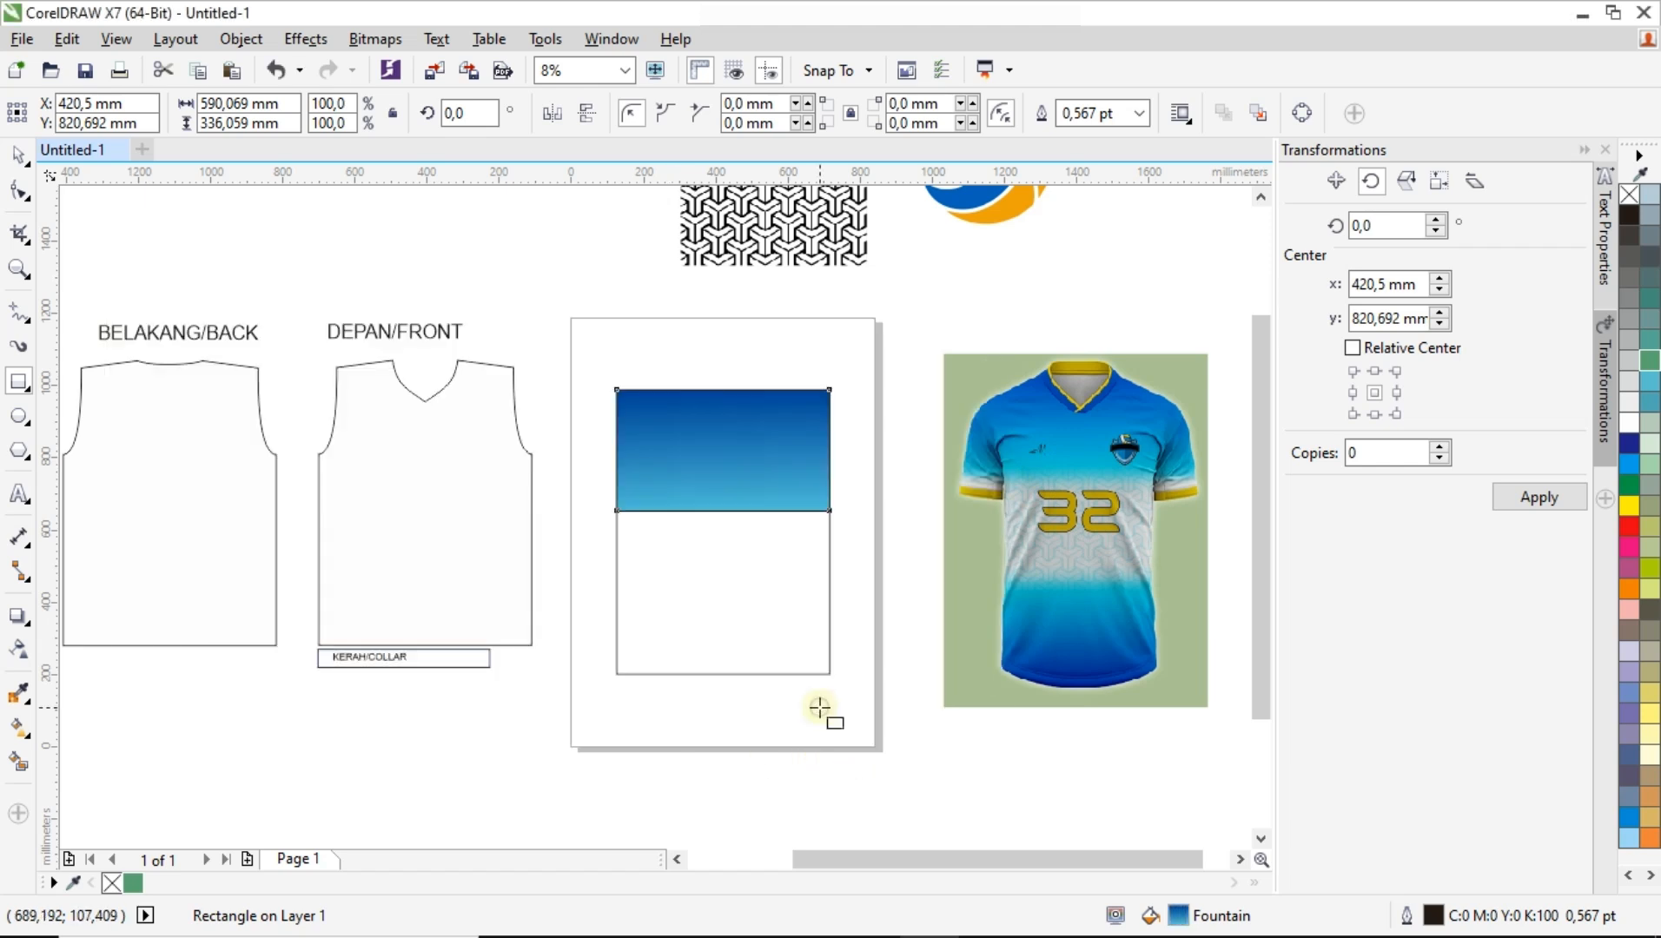
# Remove the outline from the blue gradient rectangle.
pyautogui.scroll(4, 779, 431)
pyautogui.scroll(-2, 782, 432)
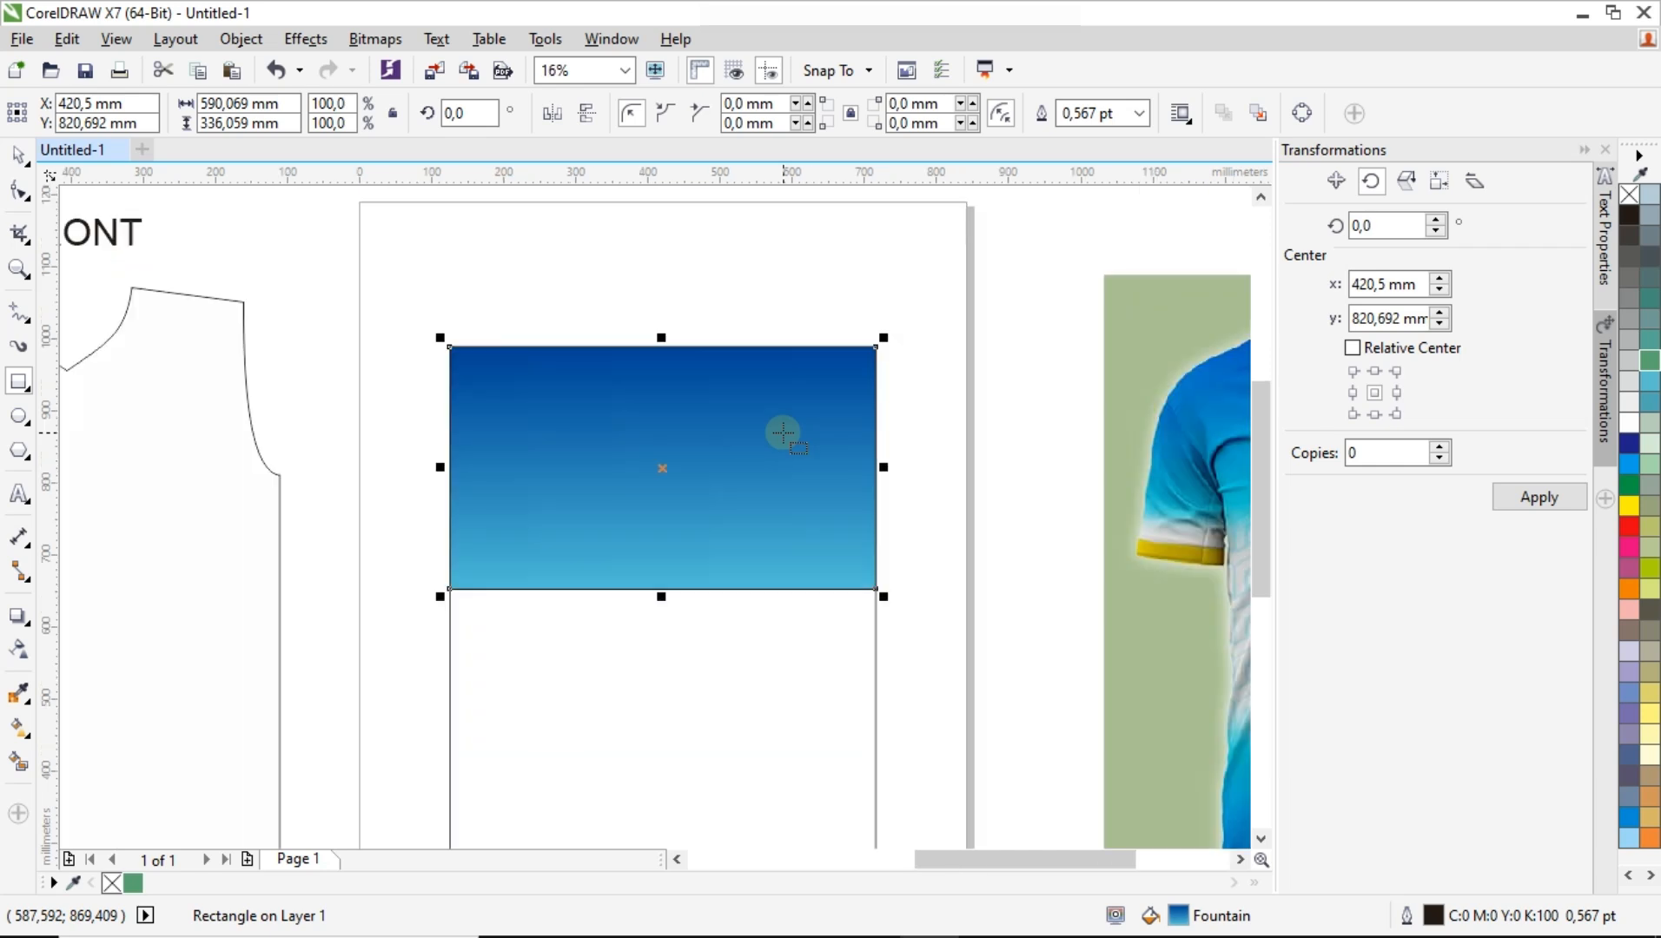
pyautogui.click(19, 155)
pyautogui.scroll(-2, 376, 345)
pyautogui.scroll(2, 856, 358)
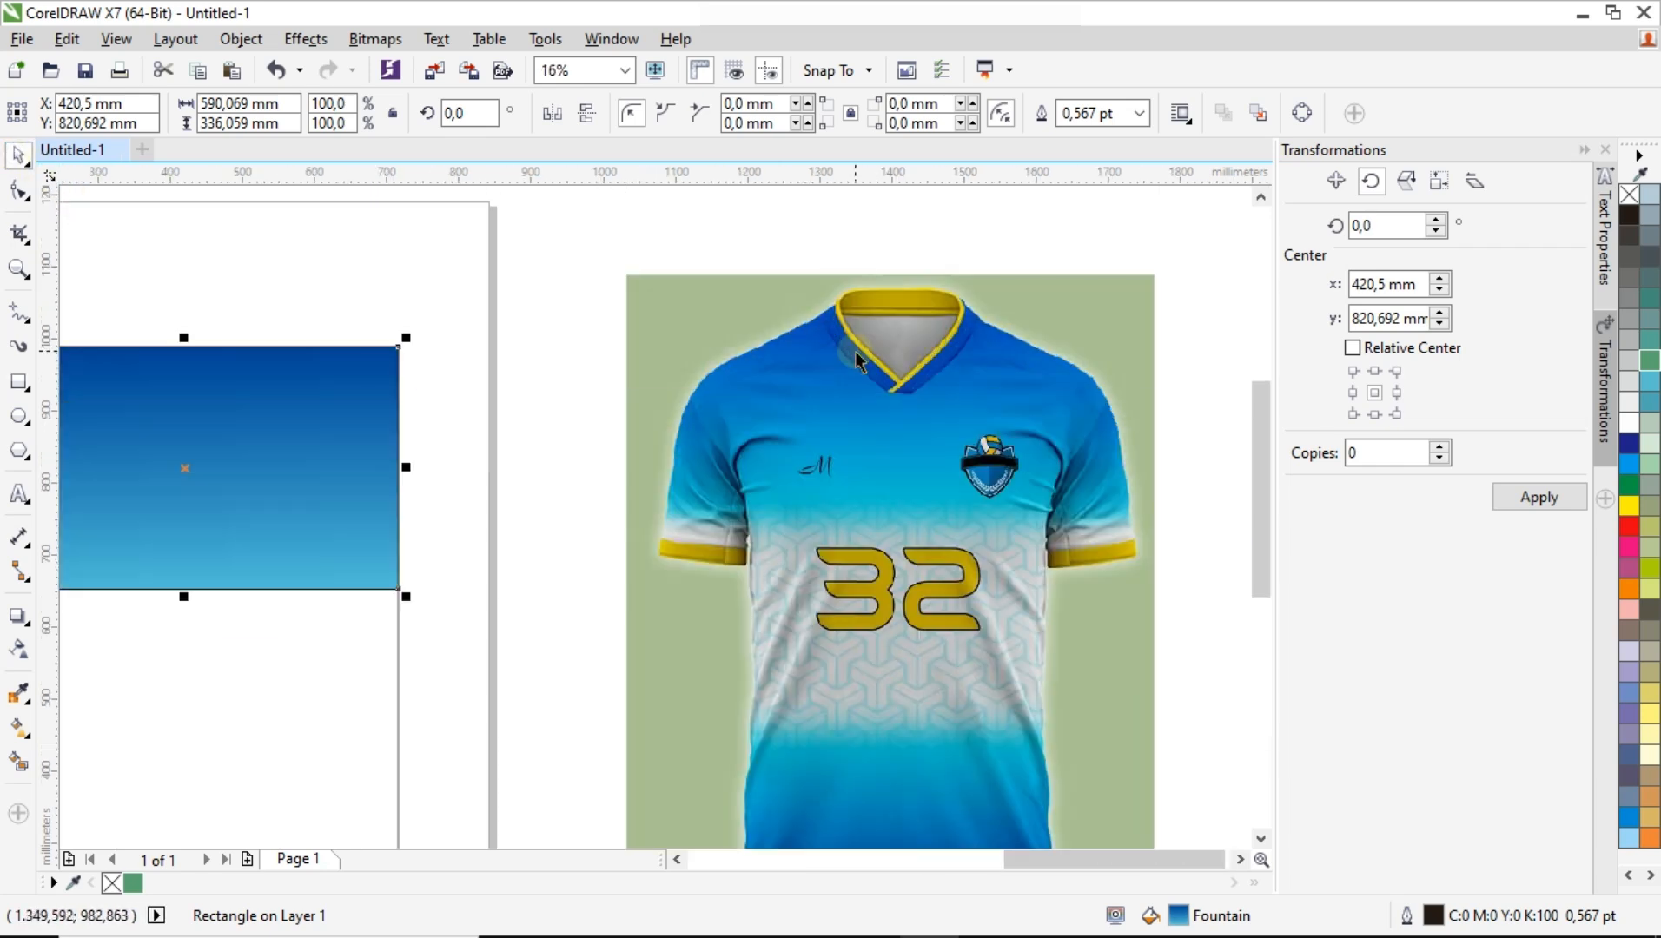
pyautogui.scroll(-2, 855, 359)
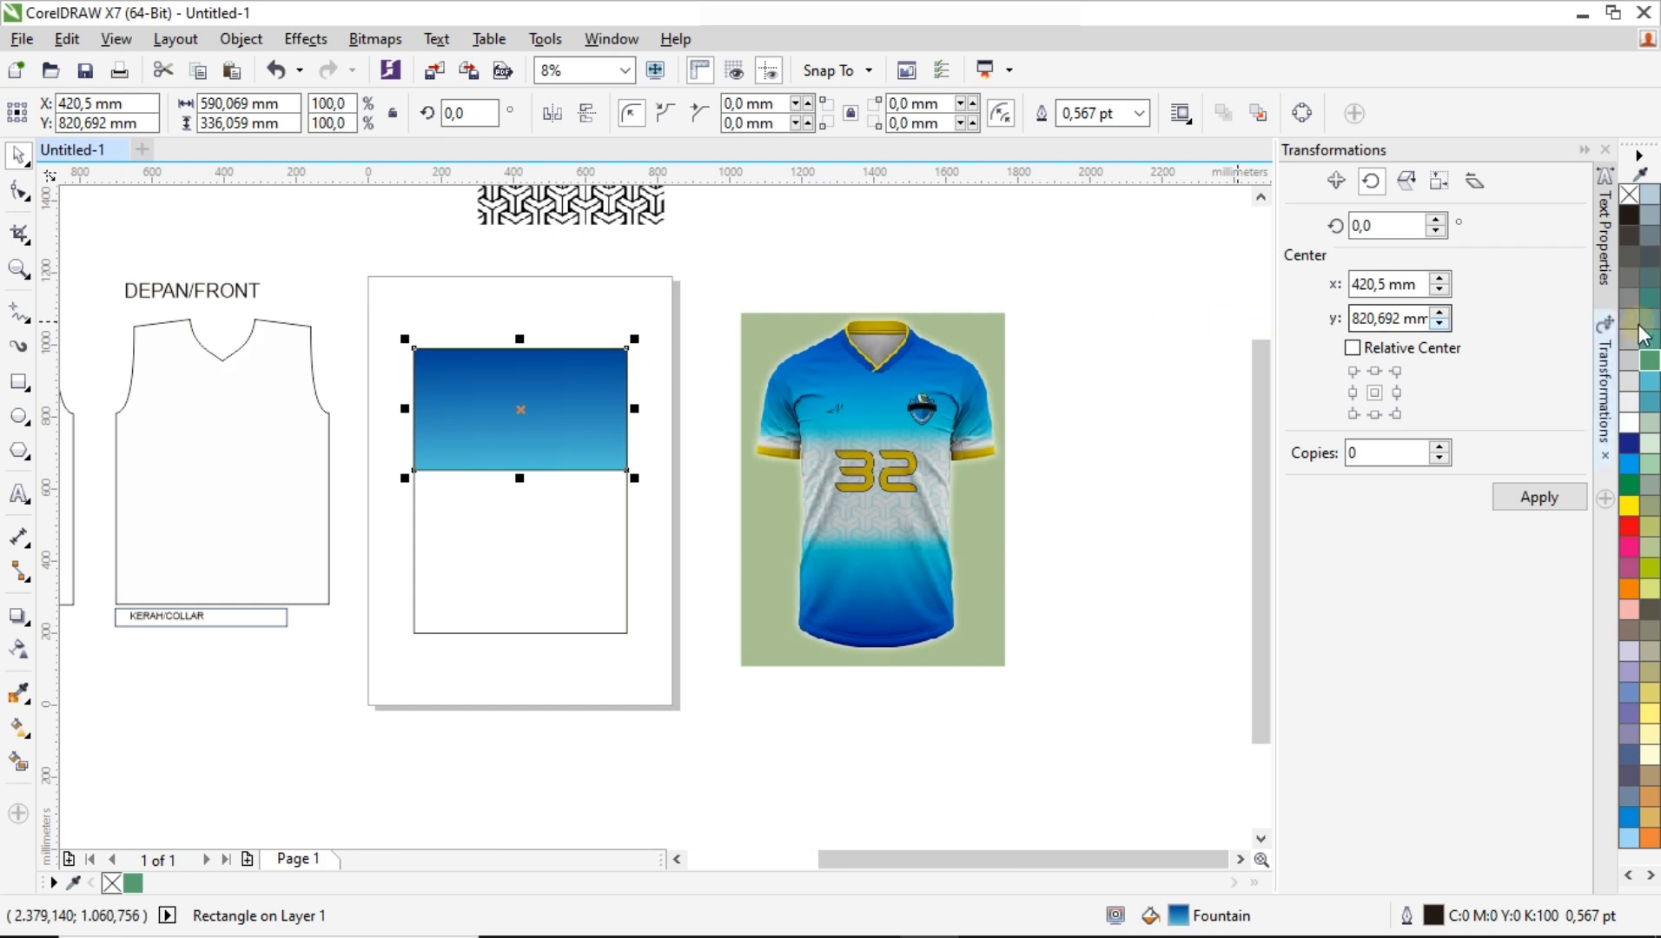
pyautogui.rightClick(1629, 193)
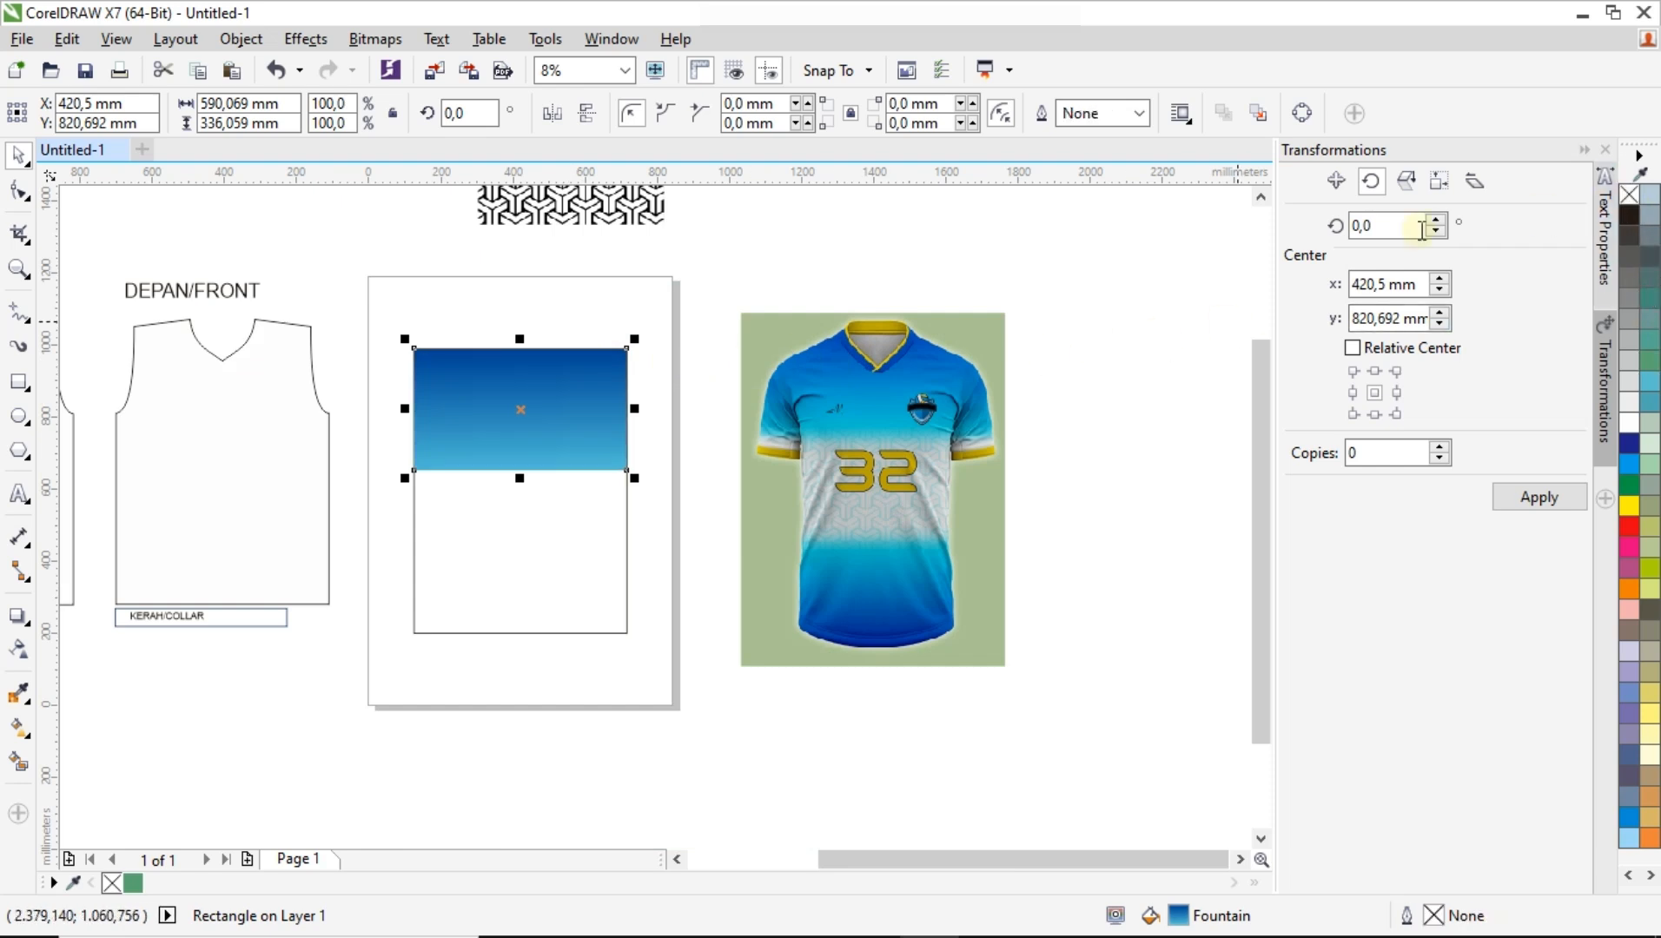
# Apply a linear fountain transparency at about -90.2° that fades out the gradient rectangle's lower edge.
pyautogui.scroll(2, 434, 384)
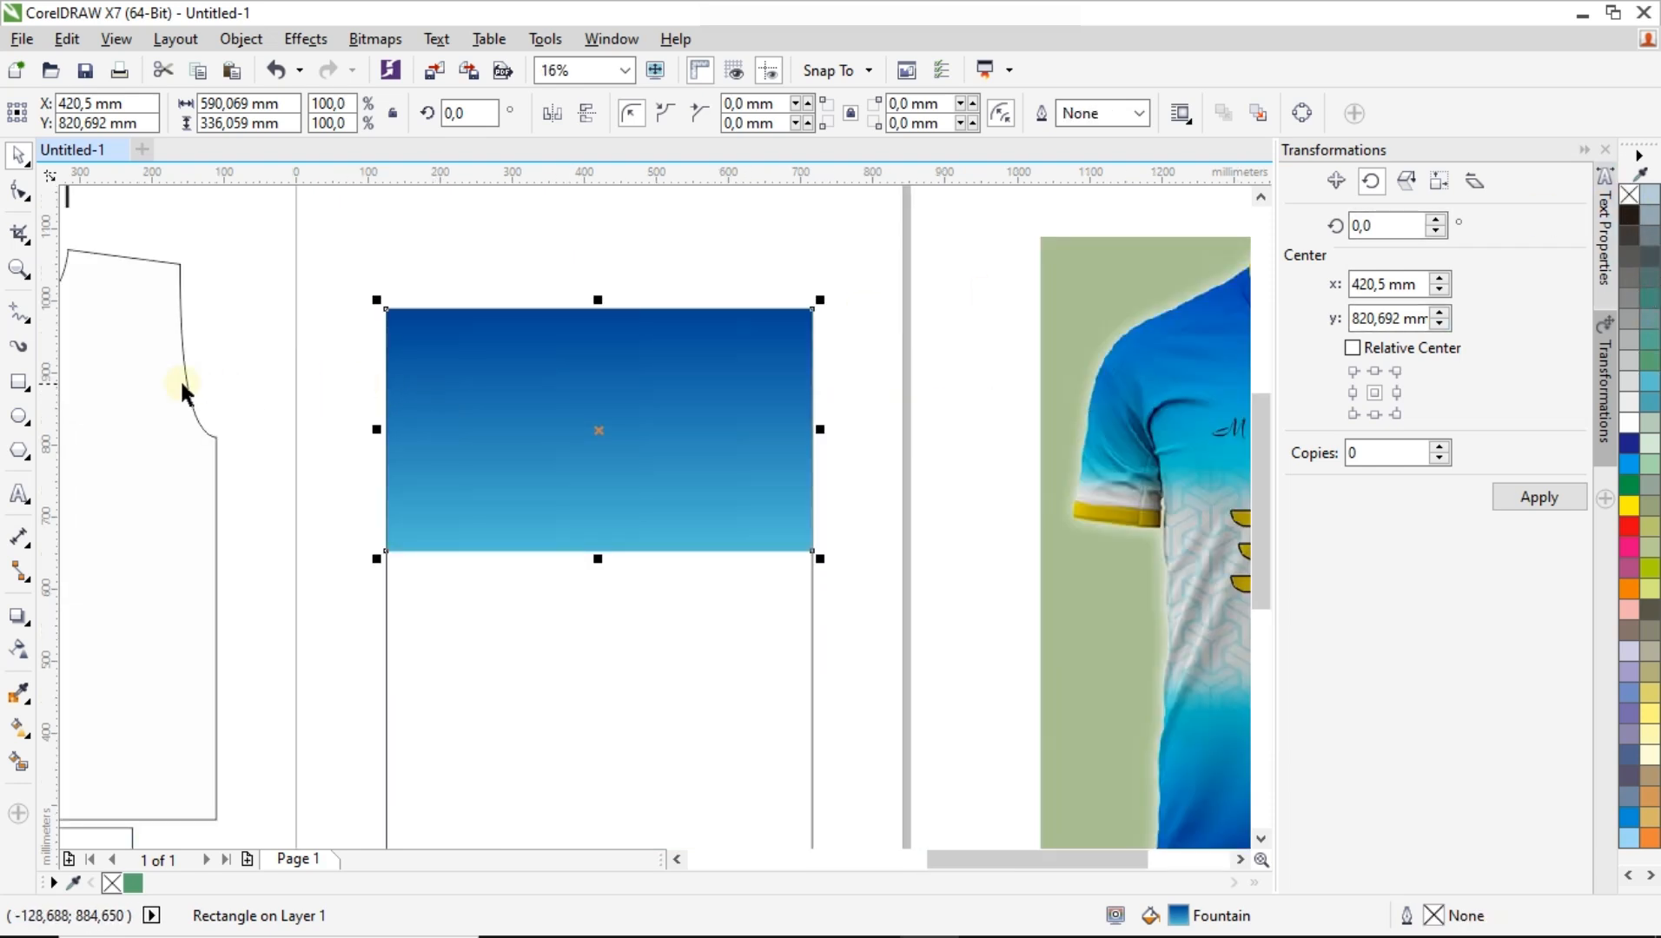
pyautogui.click(22, 649)
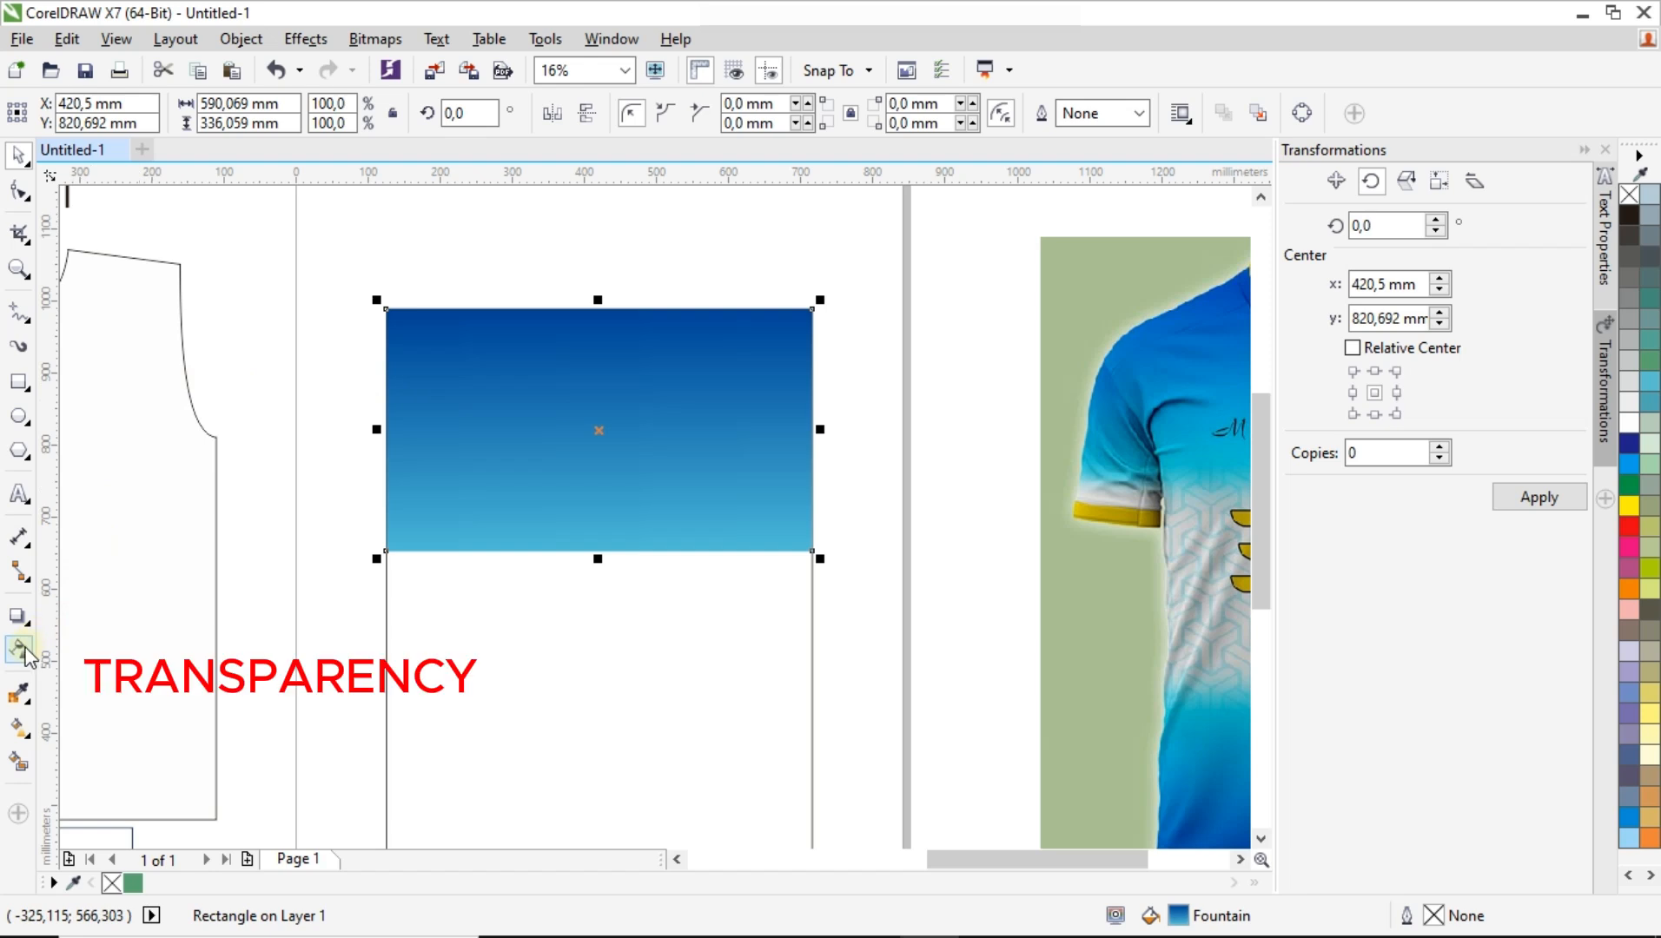
pyautogui.scroll(2, 576, 518)
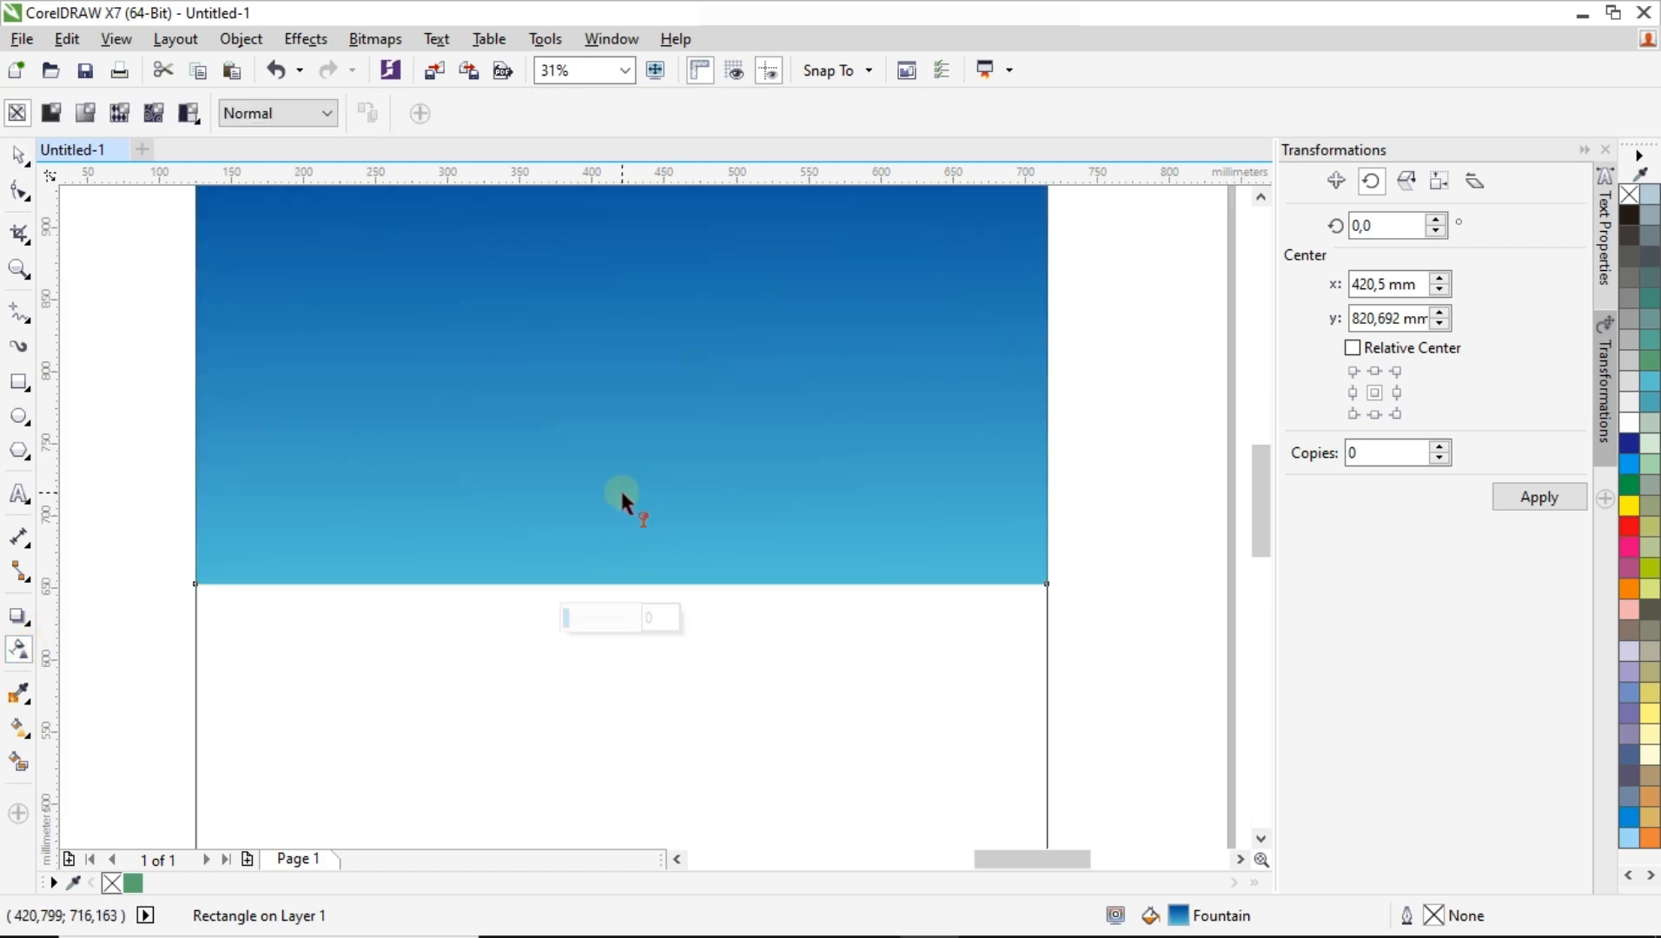
pyautogui.moveTo(621, 493); pyautogui.dragTo(620, 582)
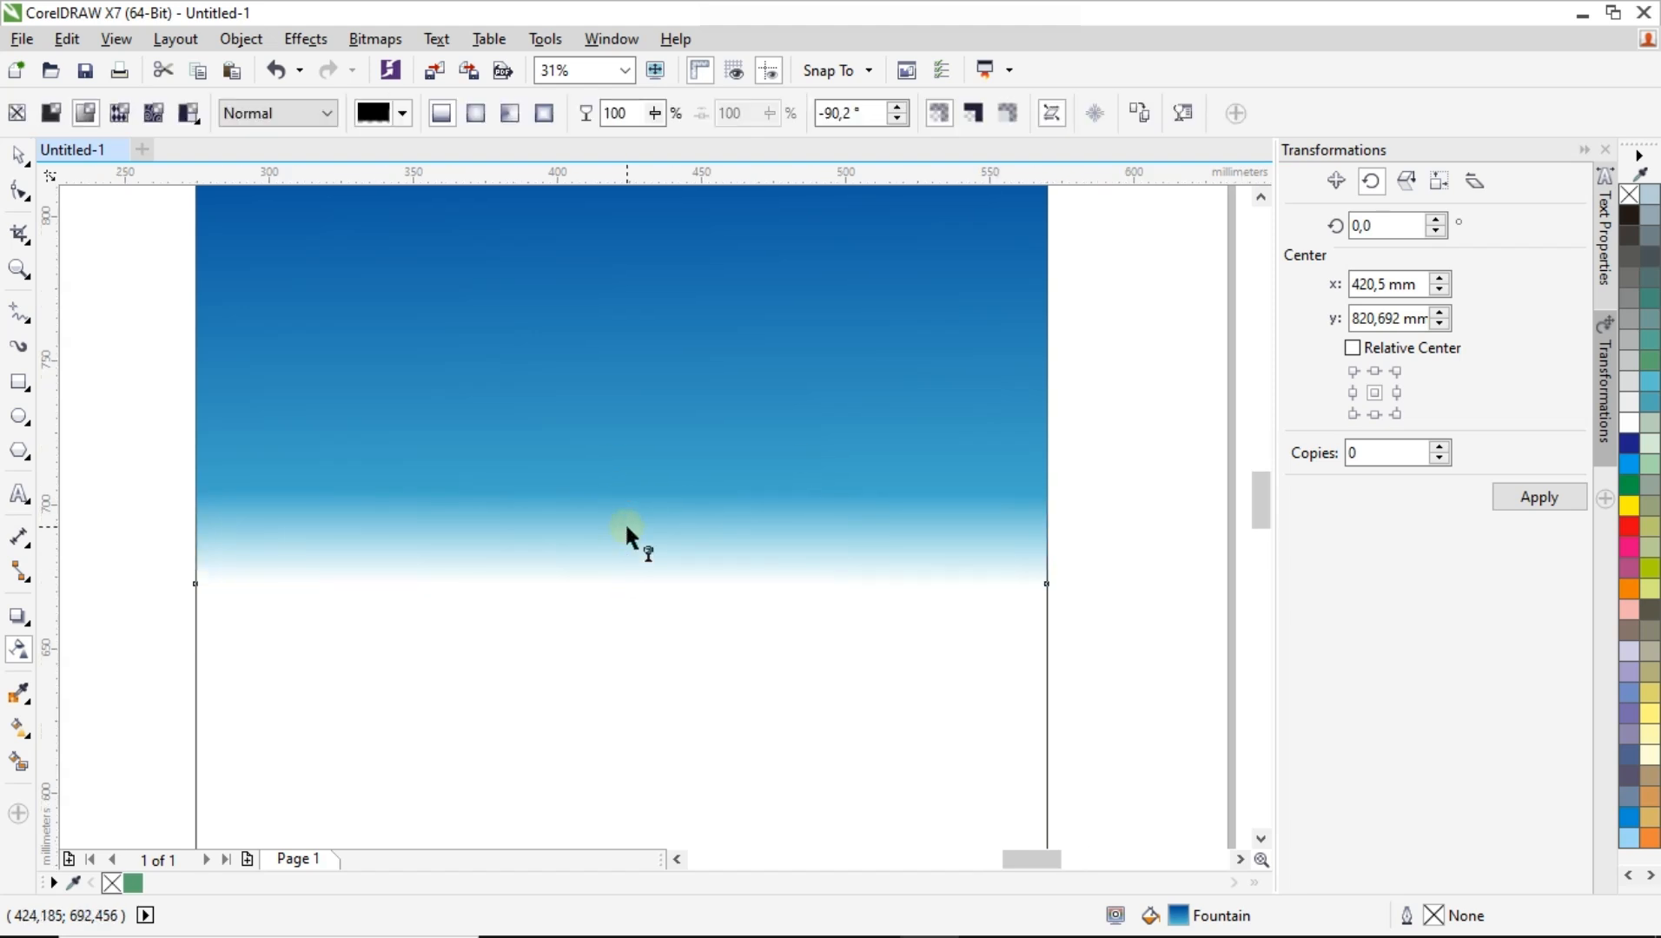
pyautogui.scroll(2, 624, 522)
pyautogui.scroll(-2, 623, 478)
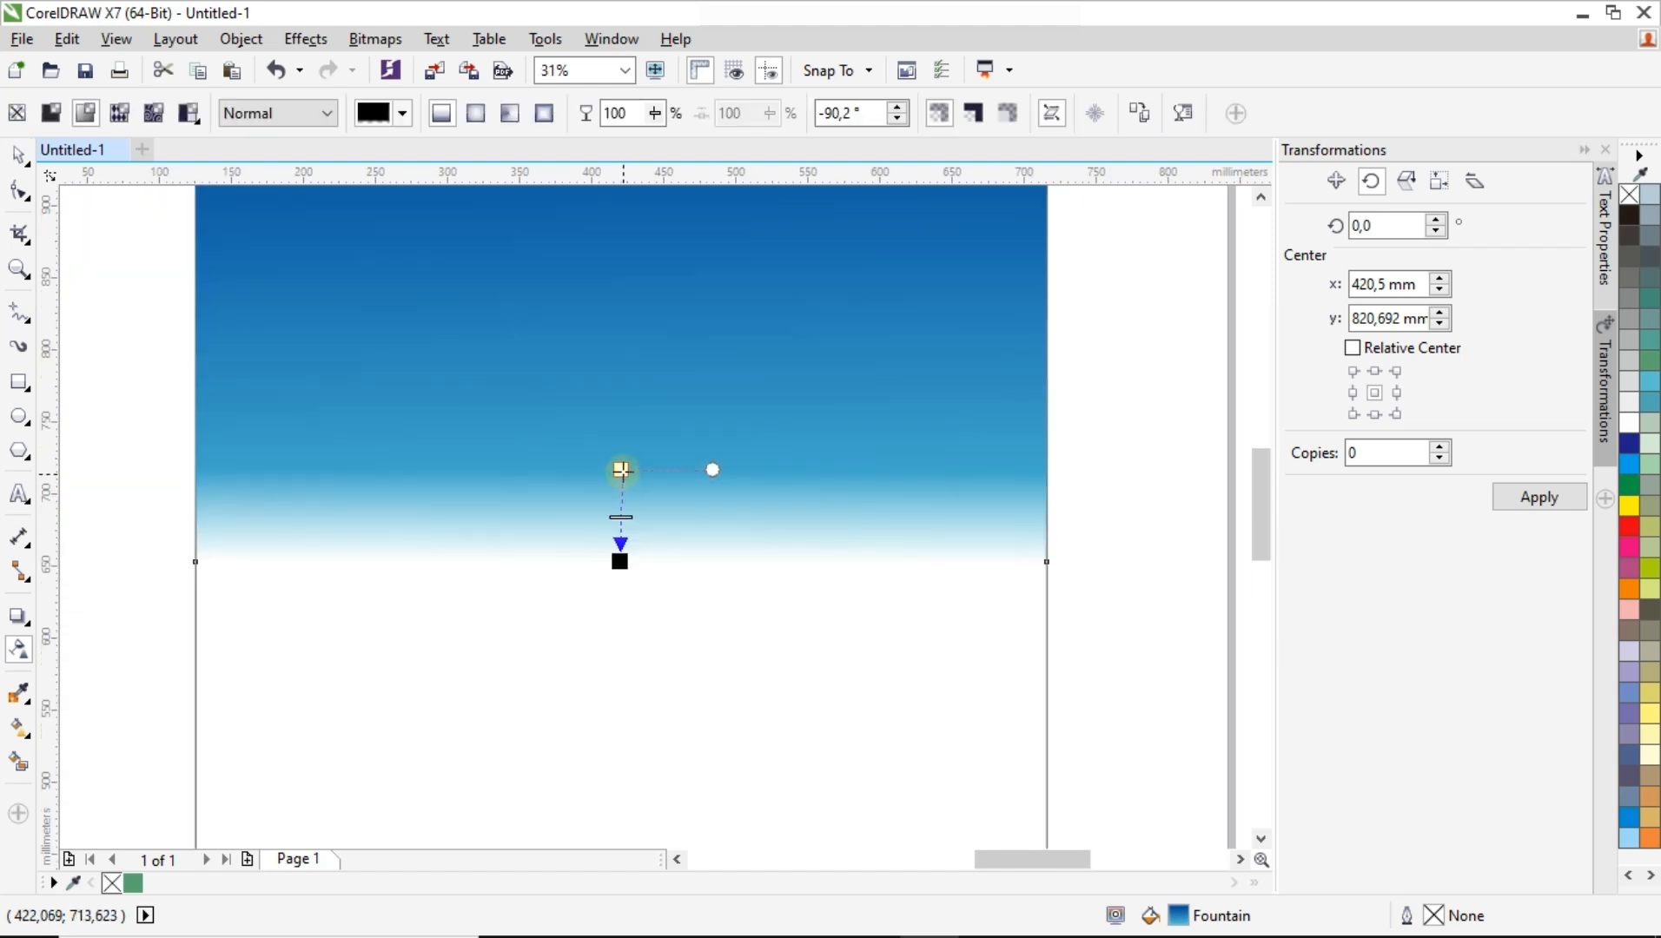
# Shift the transparency's midpoint towards its transparent end and move its opaque start slightly higher, at an angle of about -89.9°.
pyautogui.scroll(2, 620, 474)
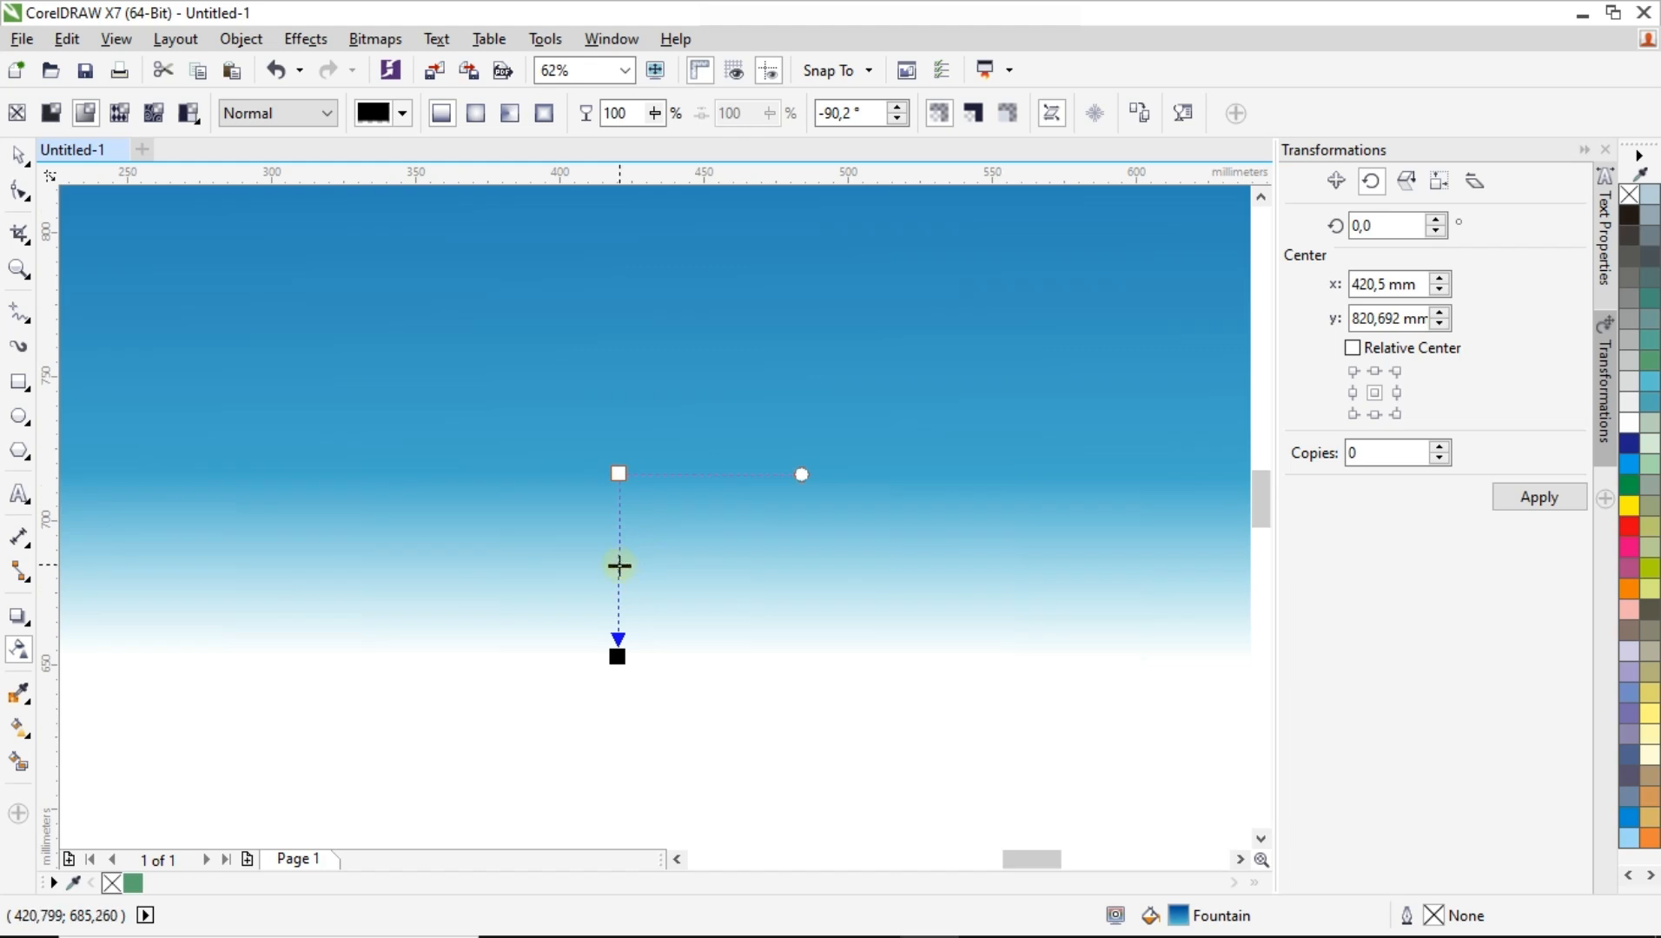
pyautogui.moveTo(620, 551); pyautogui.dragTo(619, 549)
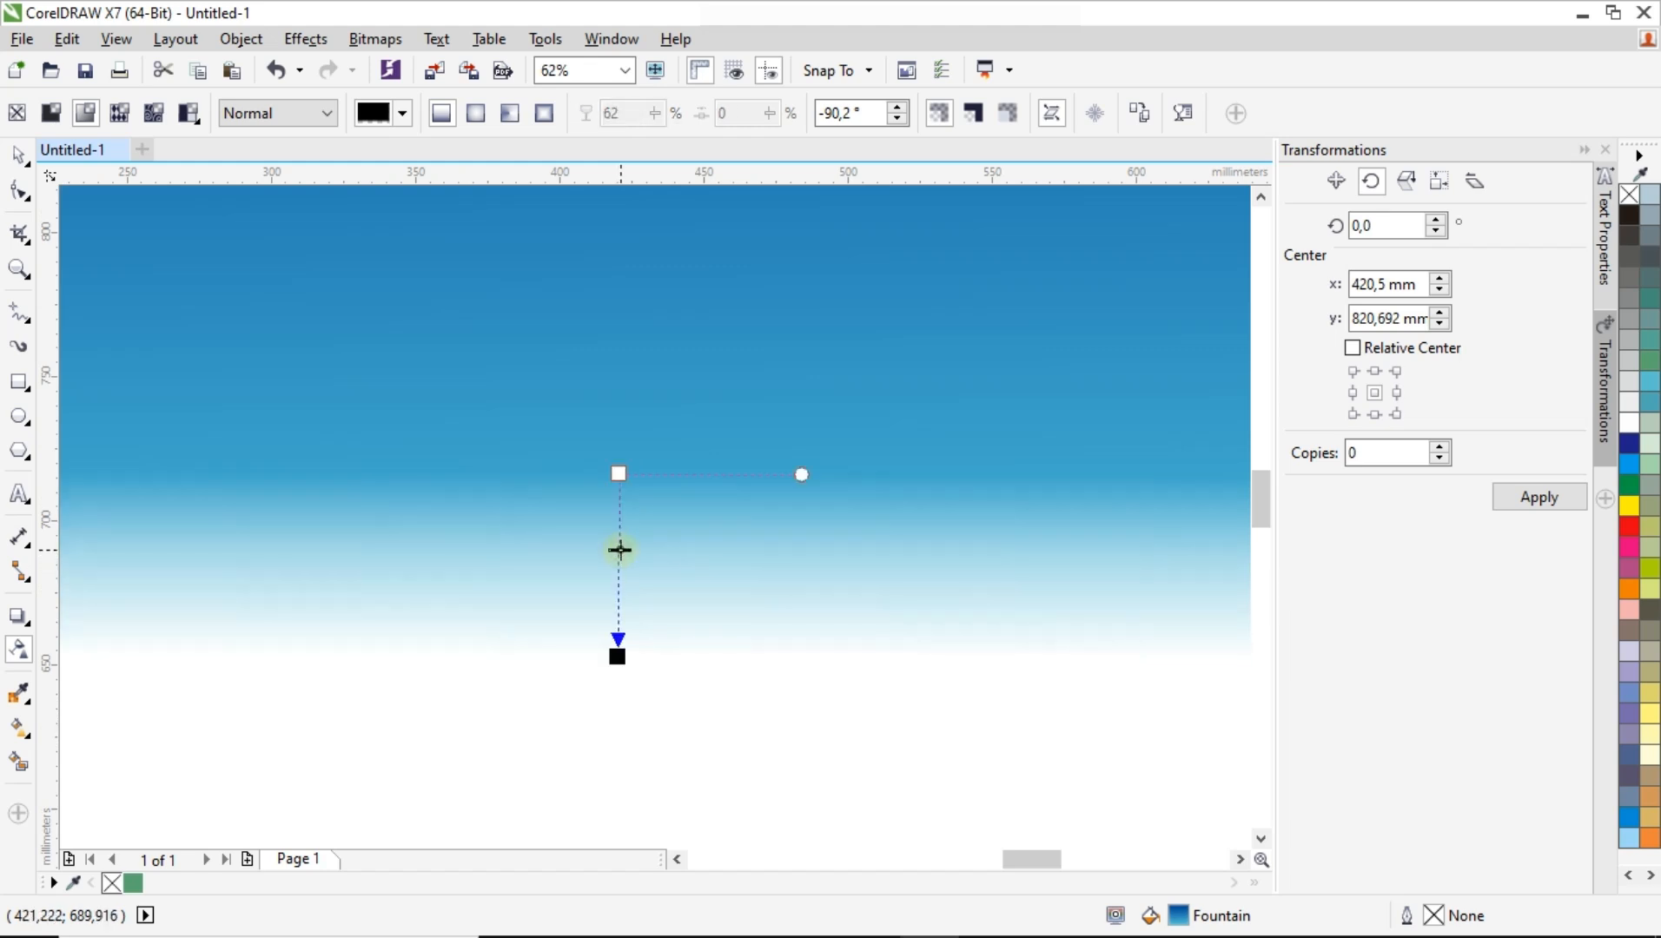
pyautogui.moveTo(621, 575); pyautogui.dragTo(620, 590)
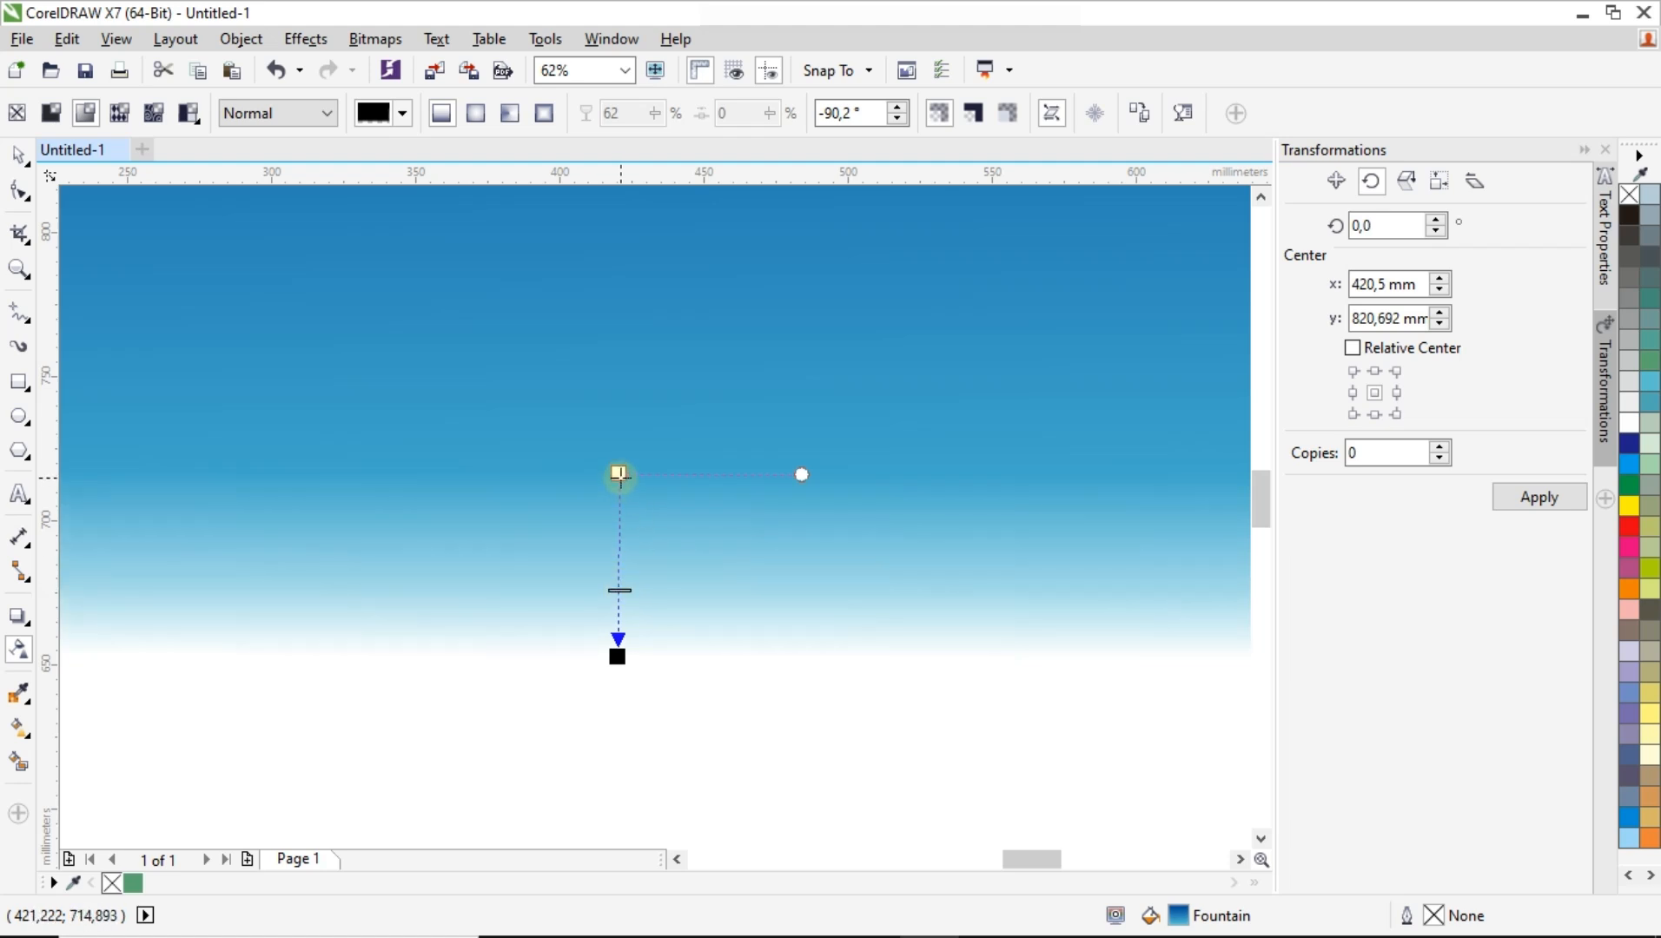
pyautogui.moveTo(620, 474); pyautogui.dragTo(618, 449)
pyautogui.scroll(-2, 617, 450)
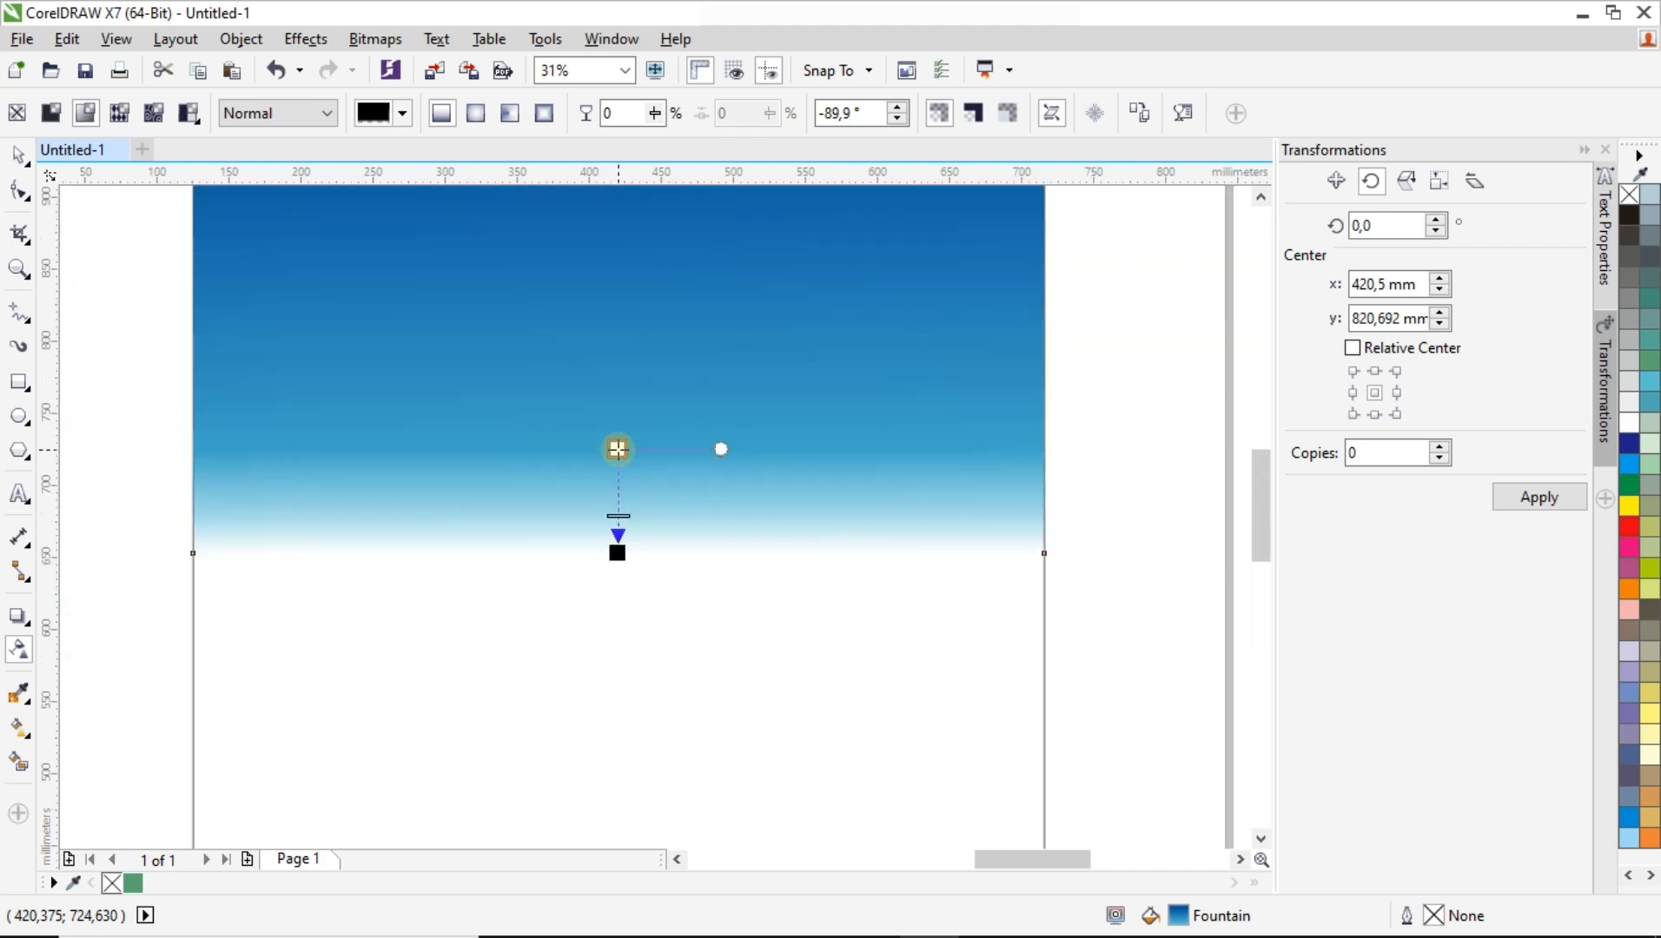
# Fine-tune the transparency's end point at the rectangle's lower edge, keeping it almost straight below the start at about -89.9°.
pyautogui.scroll(2, 617, 515)
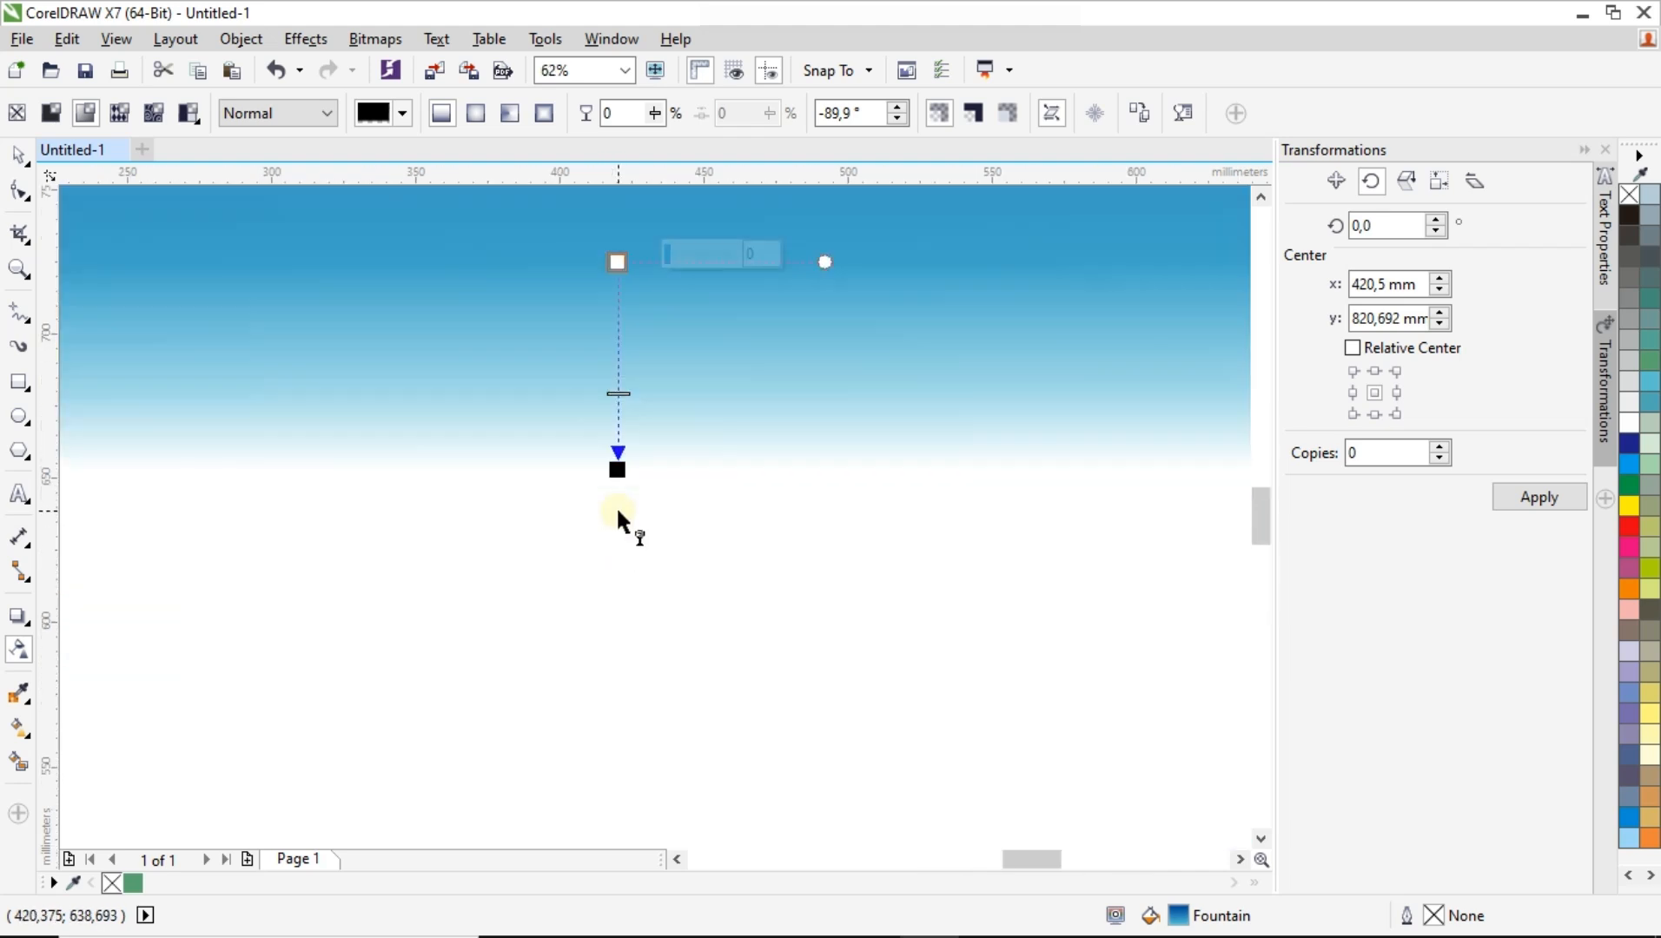
pyautogui.click(620, 466)
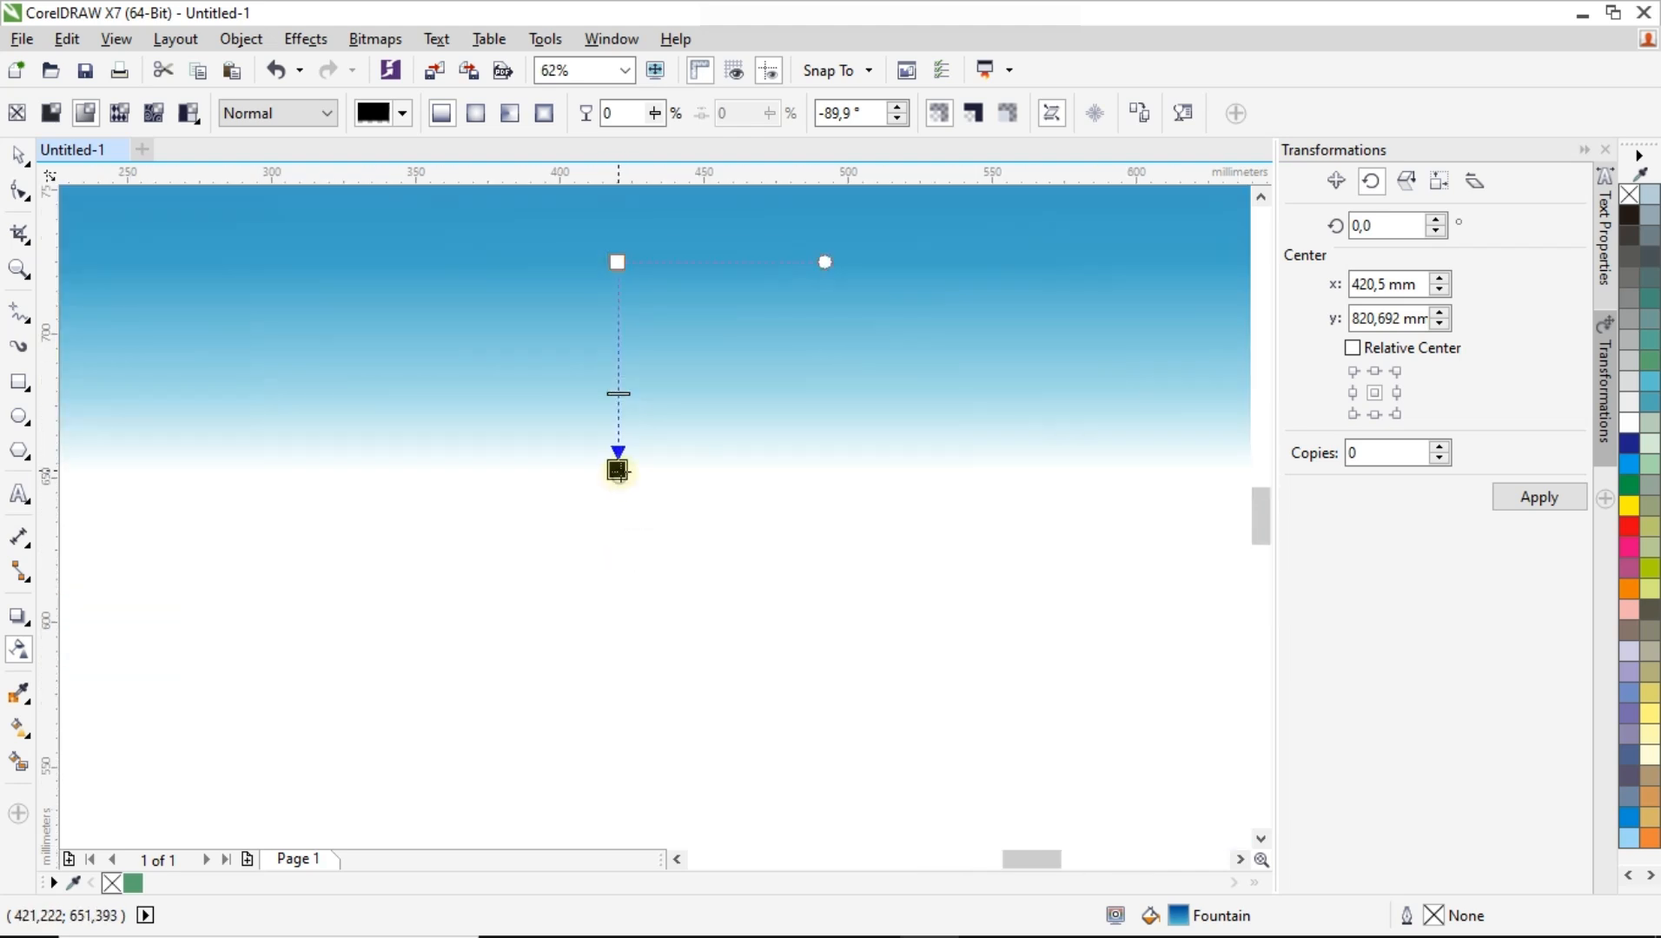
pyautogui.moveTo(619, 468); pyautogui.dragTo(624, 451)
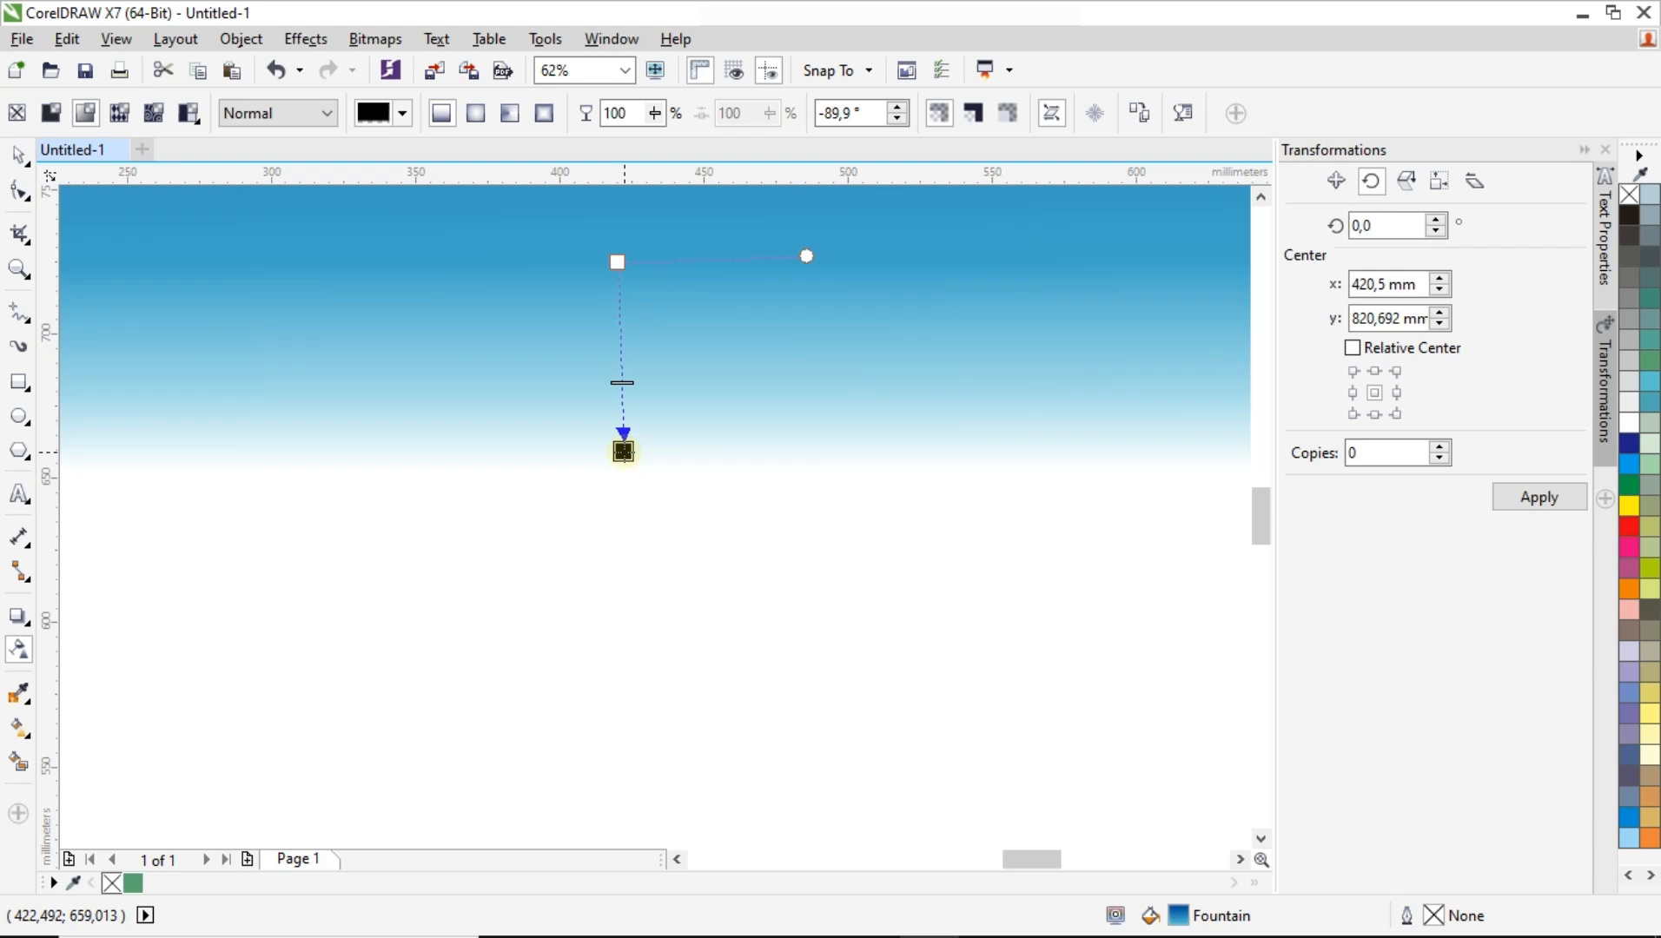
pyautogui.scroll(-1, 623, 453)
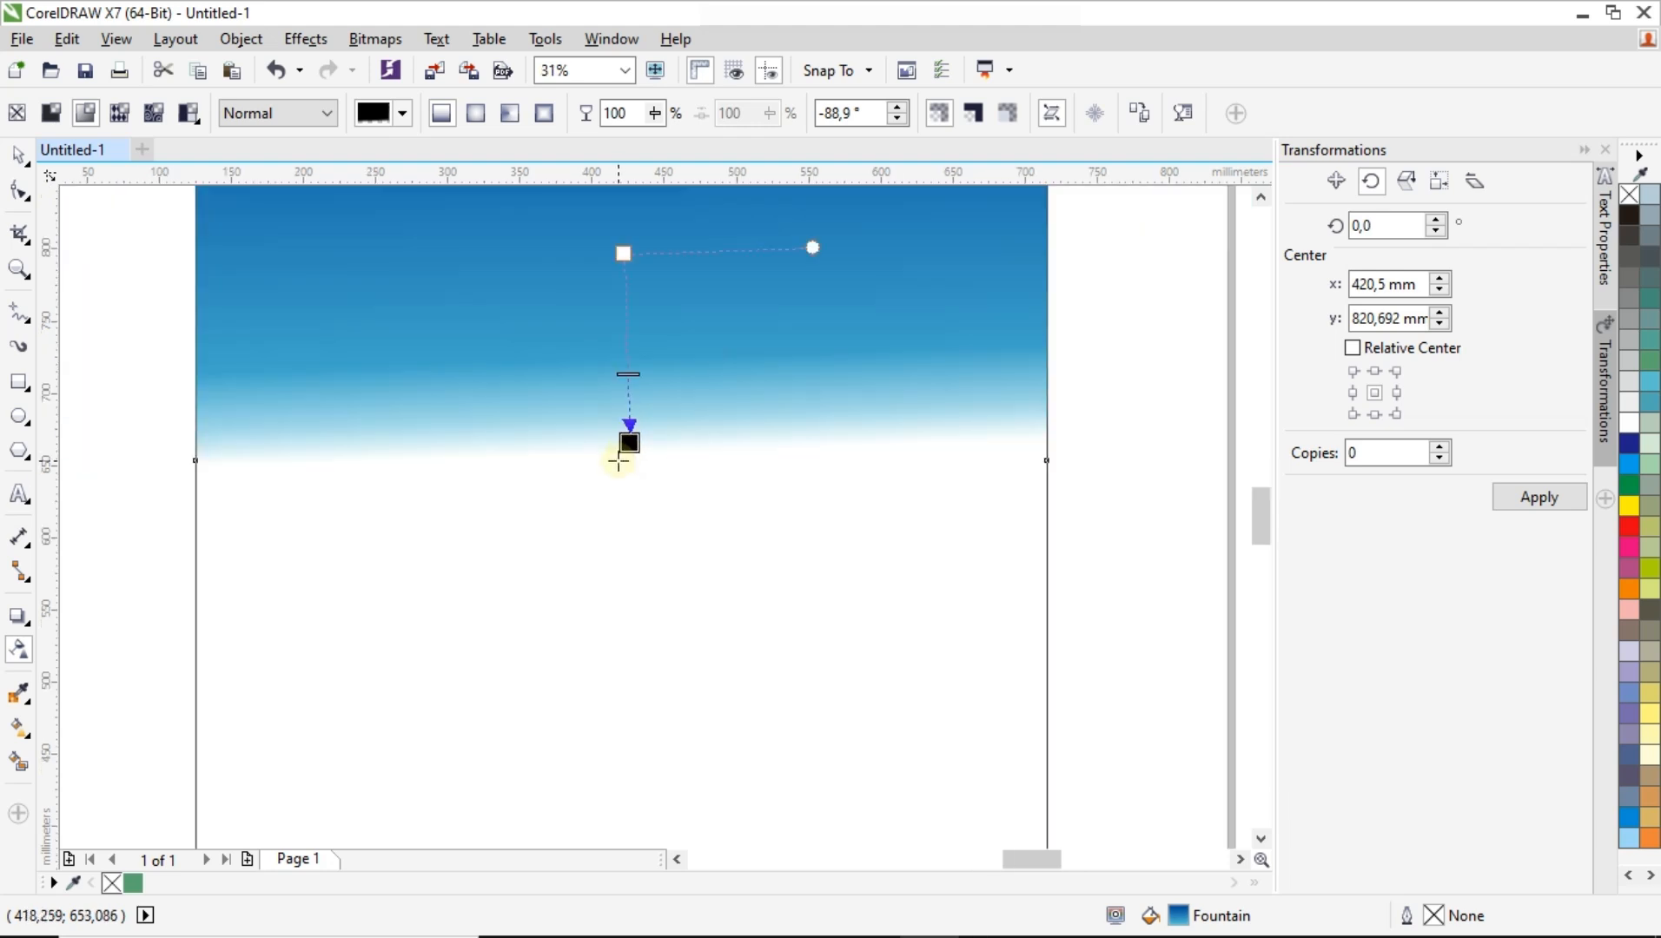
pyautogui.scroll(1, 618, 461)
pyautogui.moveTo(631, 446); pyautogui.dragTo(625, 461)
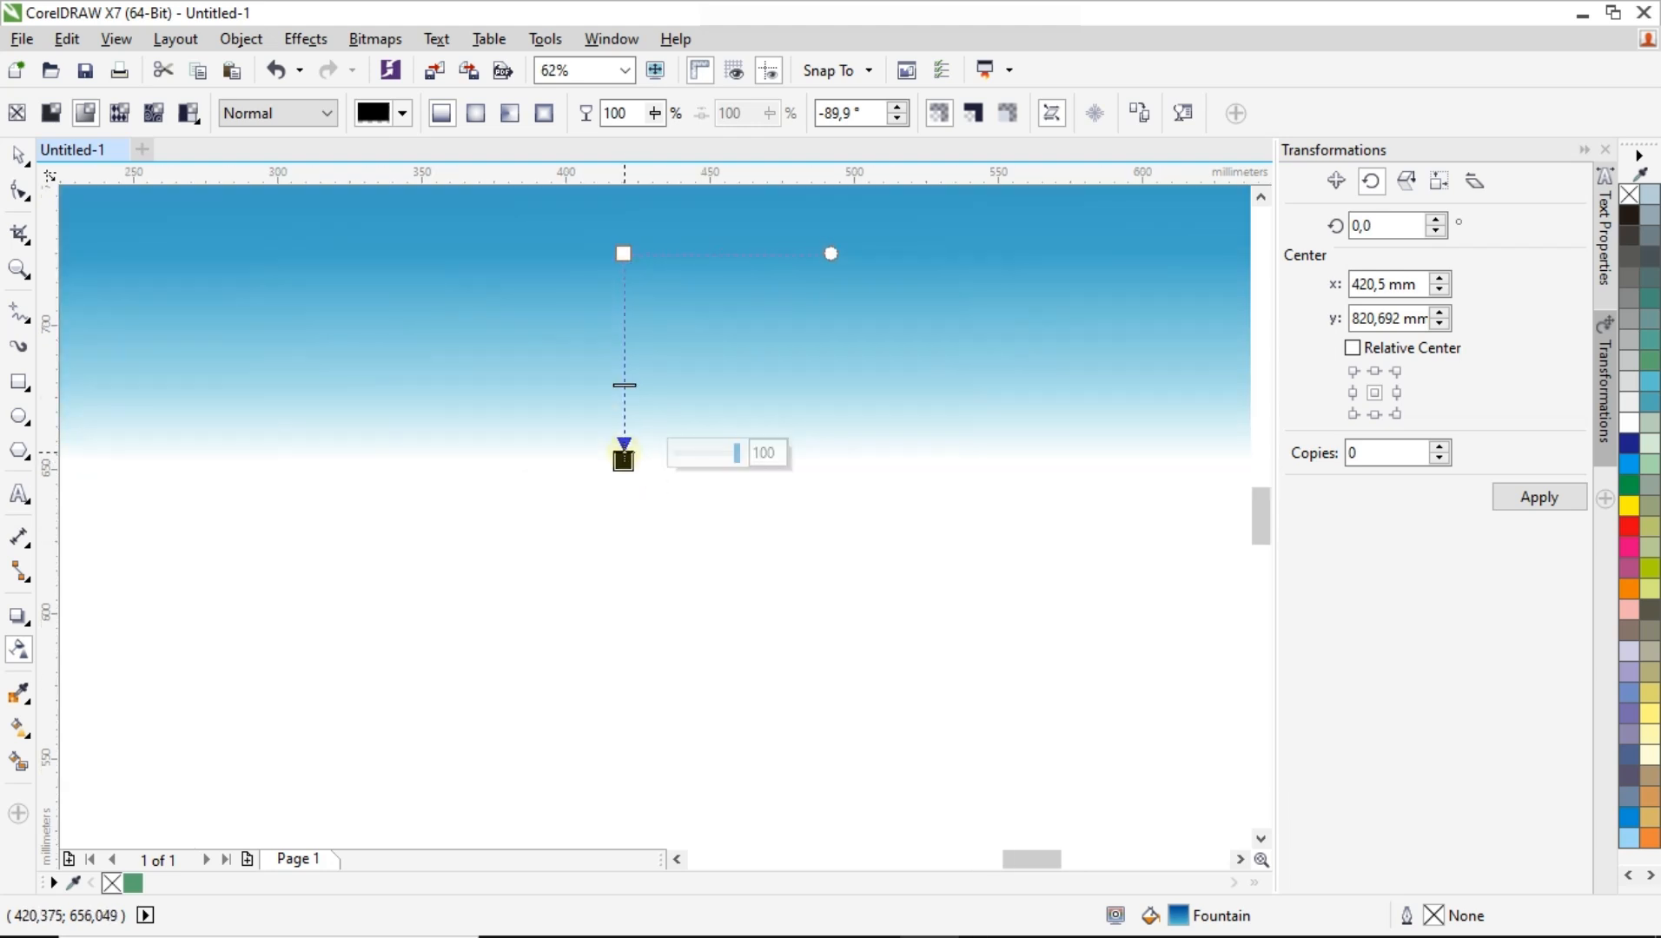
pyautogui.scroll(-1, 623, 447)
pyautogui.click(19, 155)
pyautogui.scroll(-1, 539, 418)
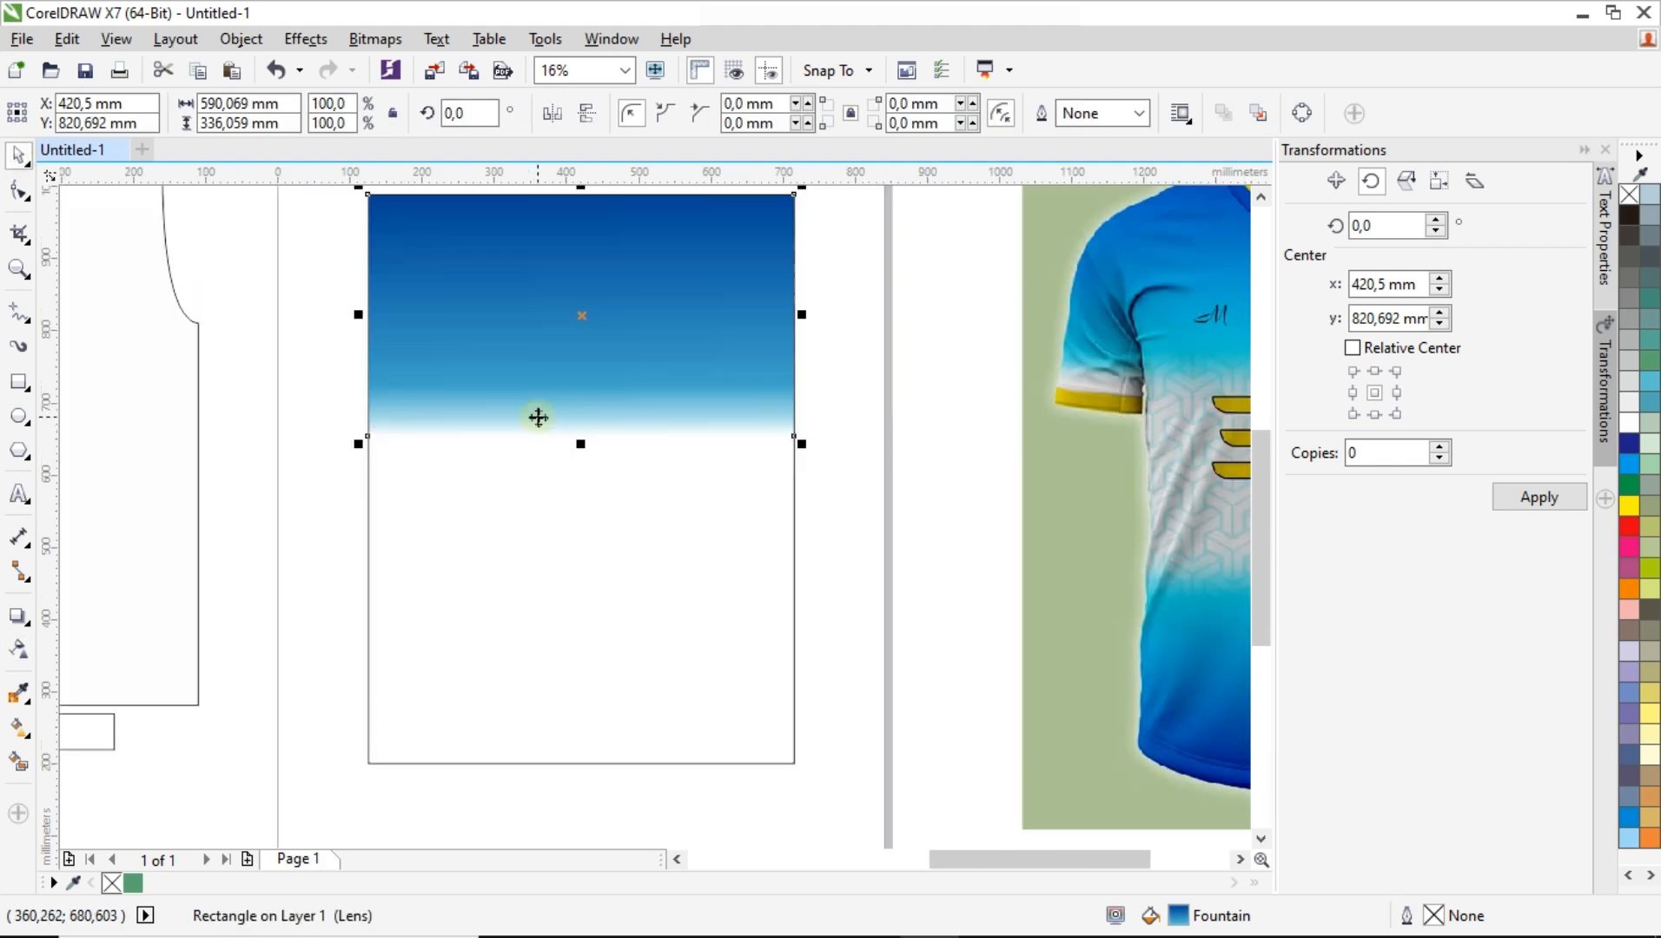
# PowerClip the faded gradient rectangle inside the large outlined rectangle on the page.
pyautogui.scroll(-1, 539, 417)
pyautogui.click(705, 397)
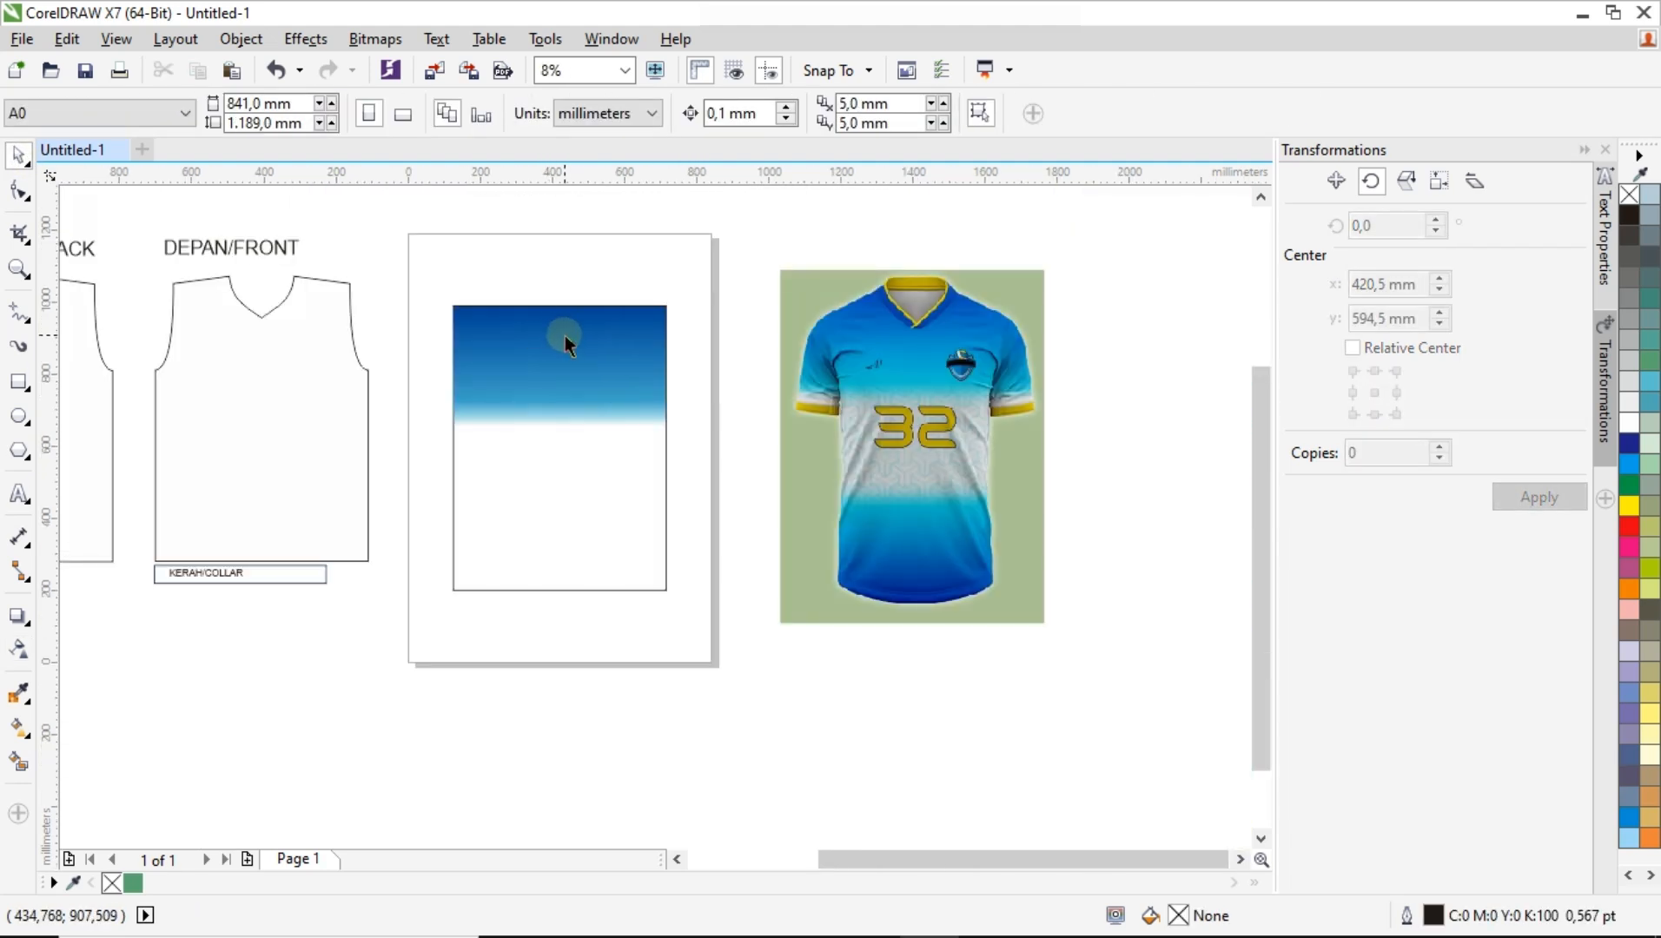
pyautogui.click(565, 335)
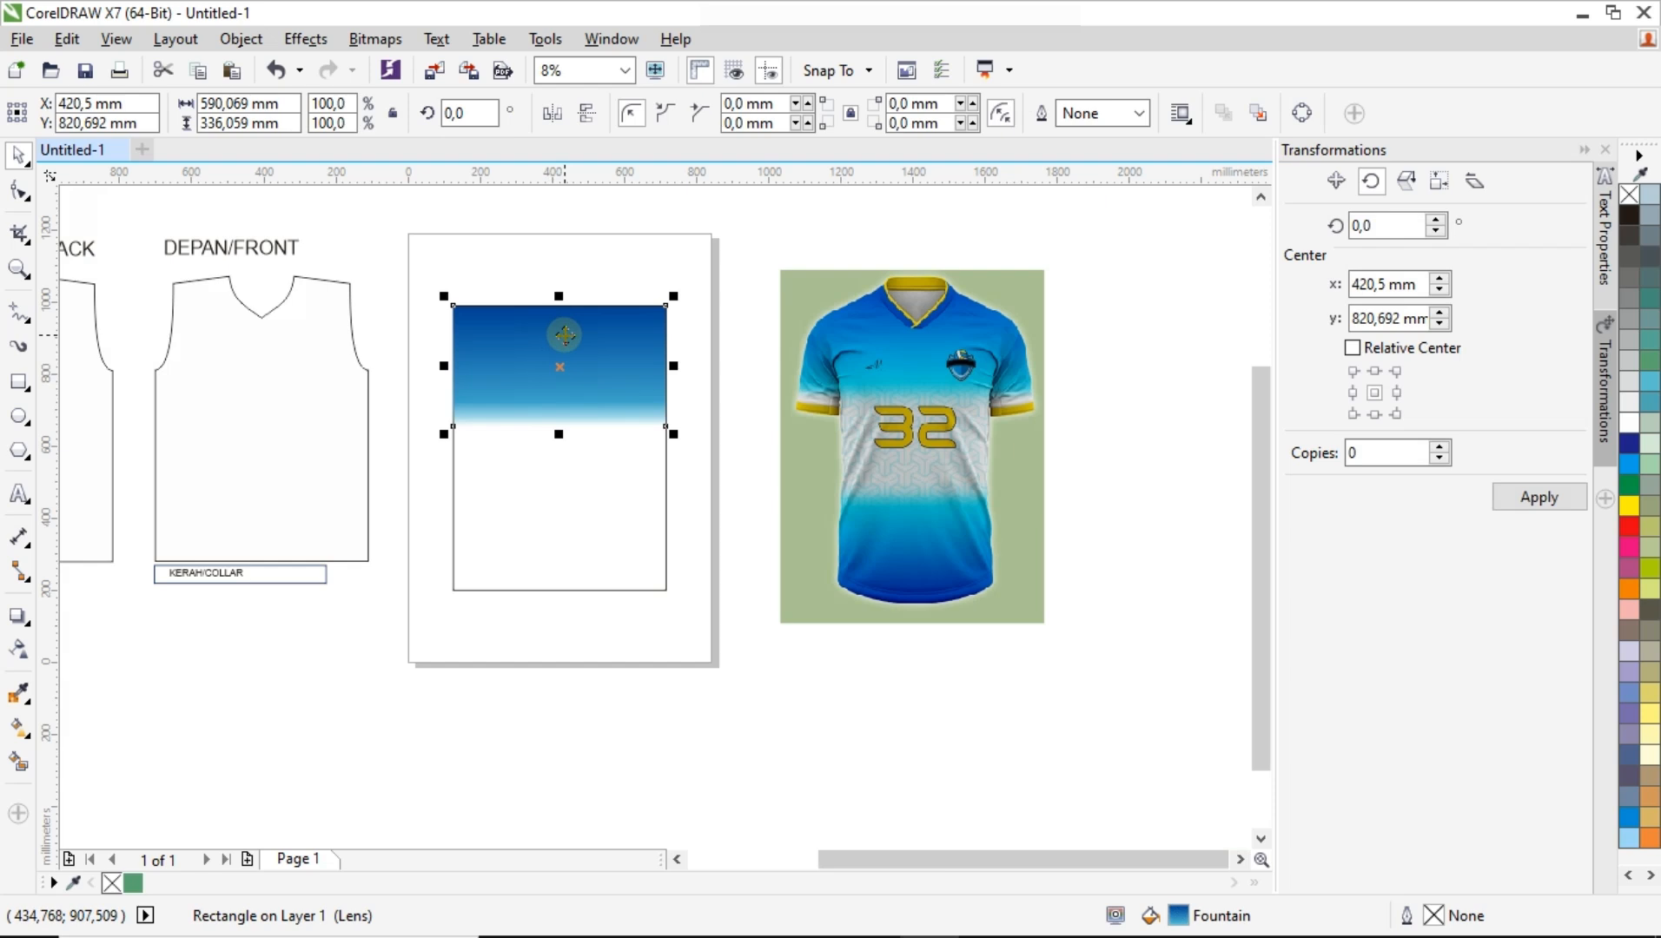
pyautogui.rightClick(565, 334)
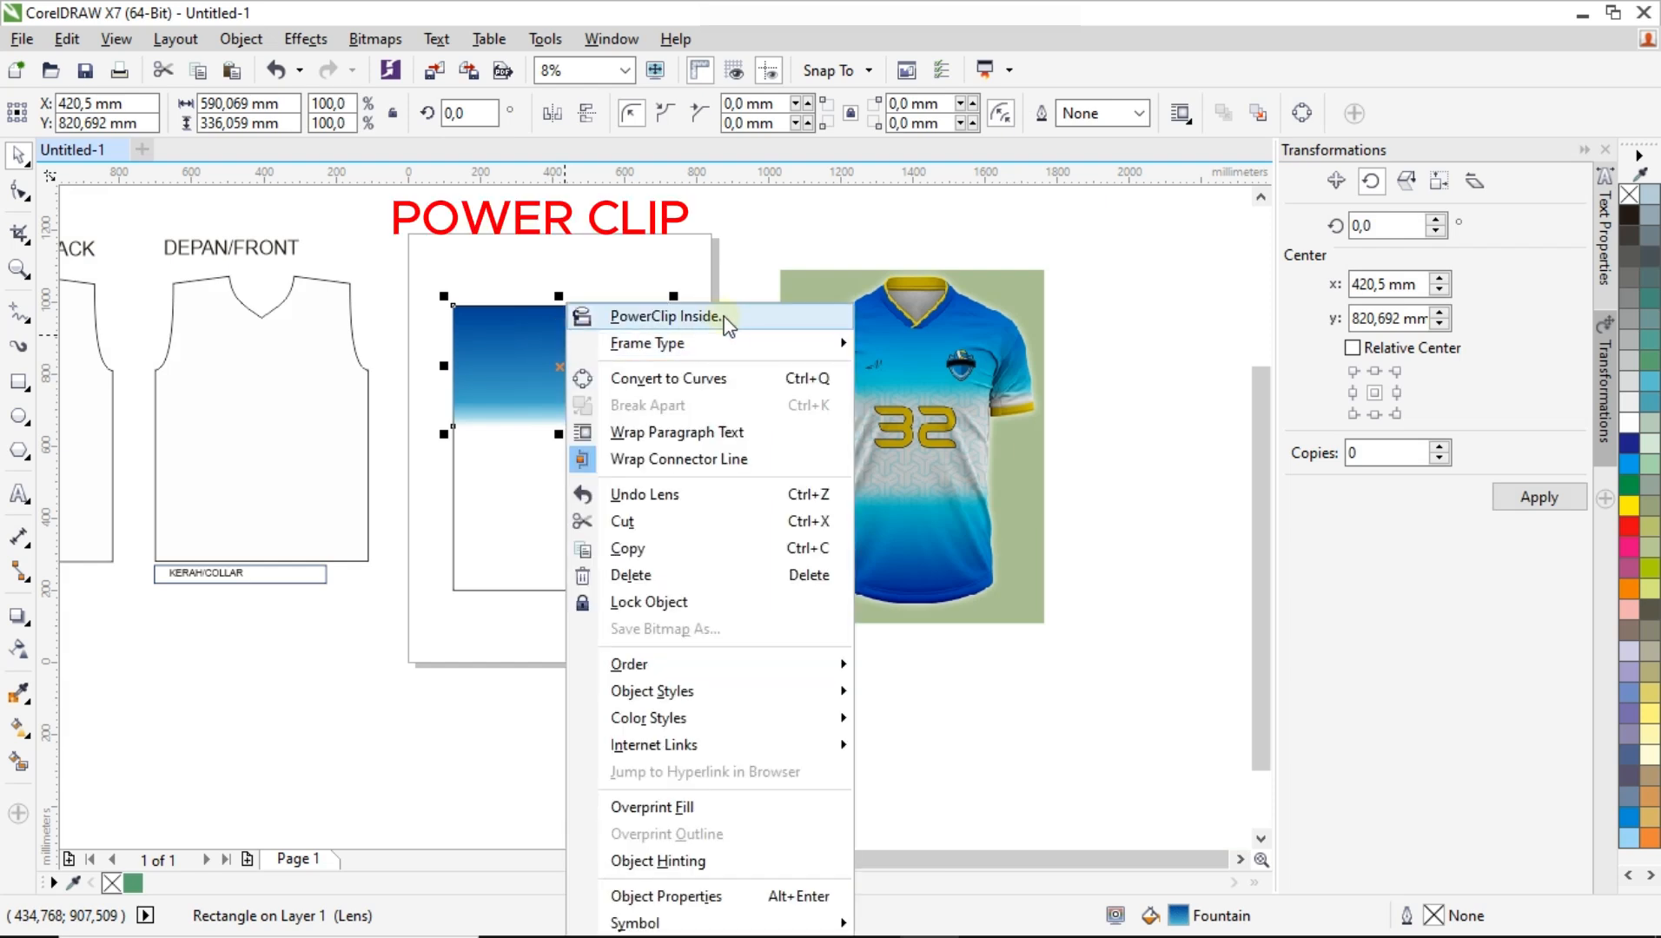
pyautogui.click(769, 318)
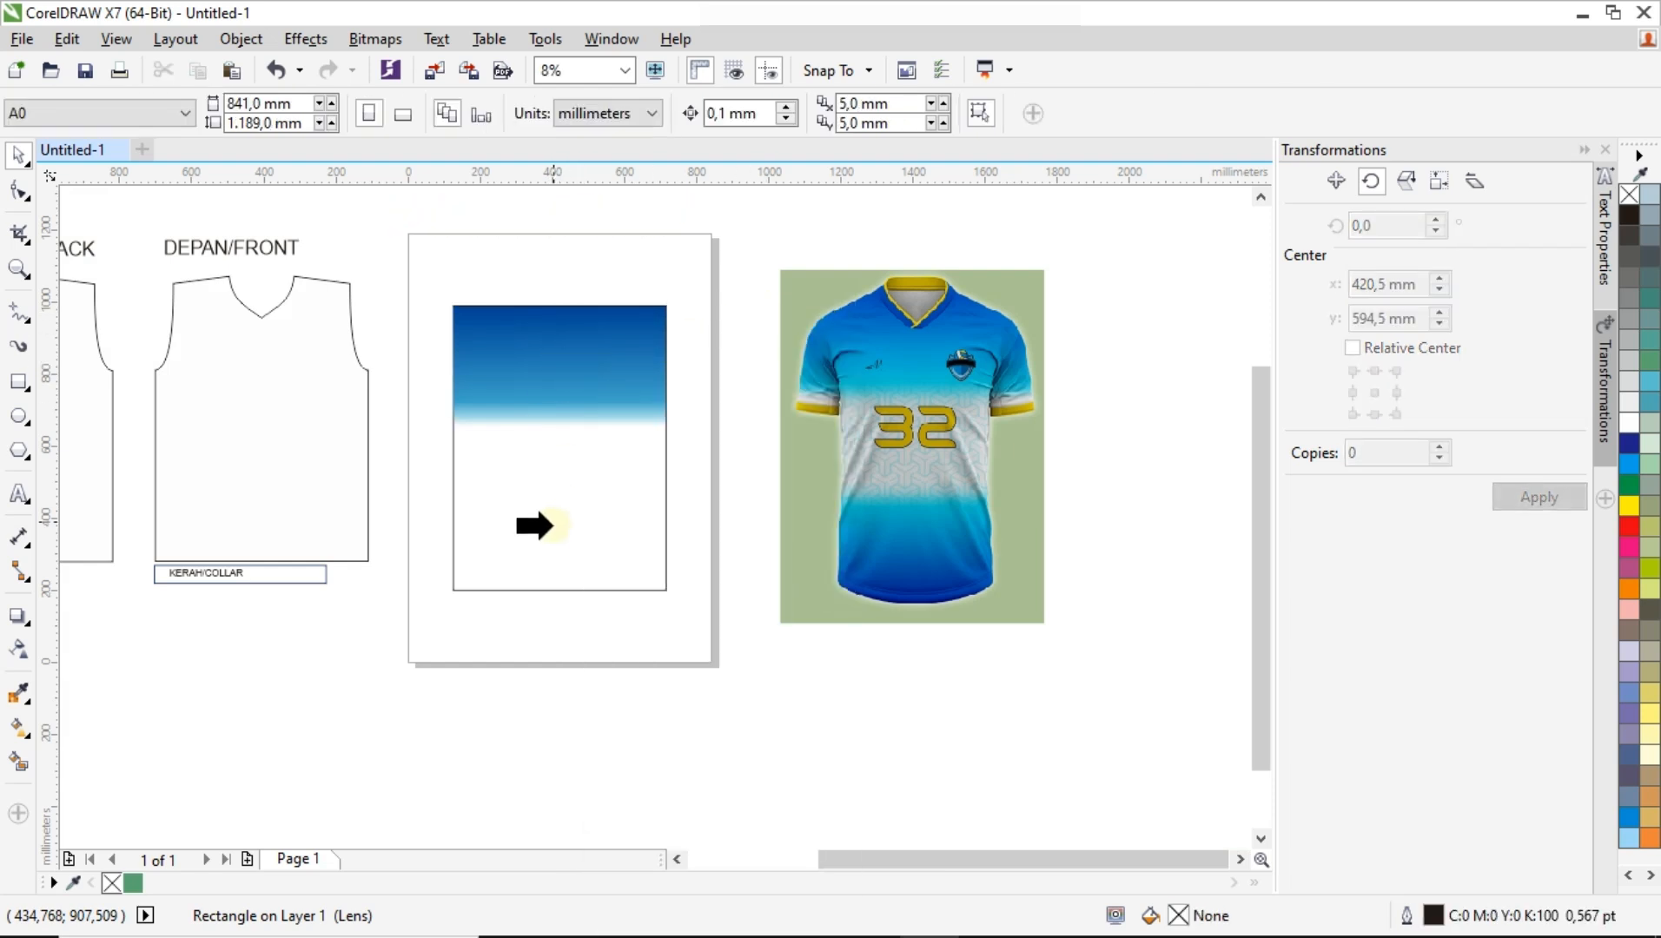
pyautogui.click(534, 526)
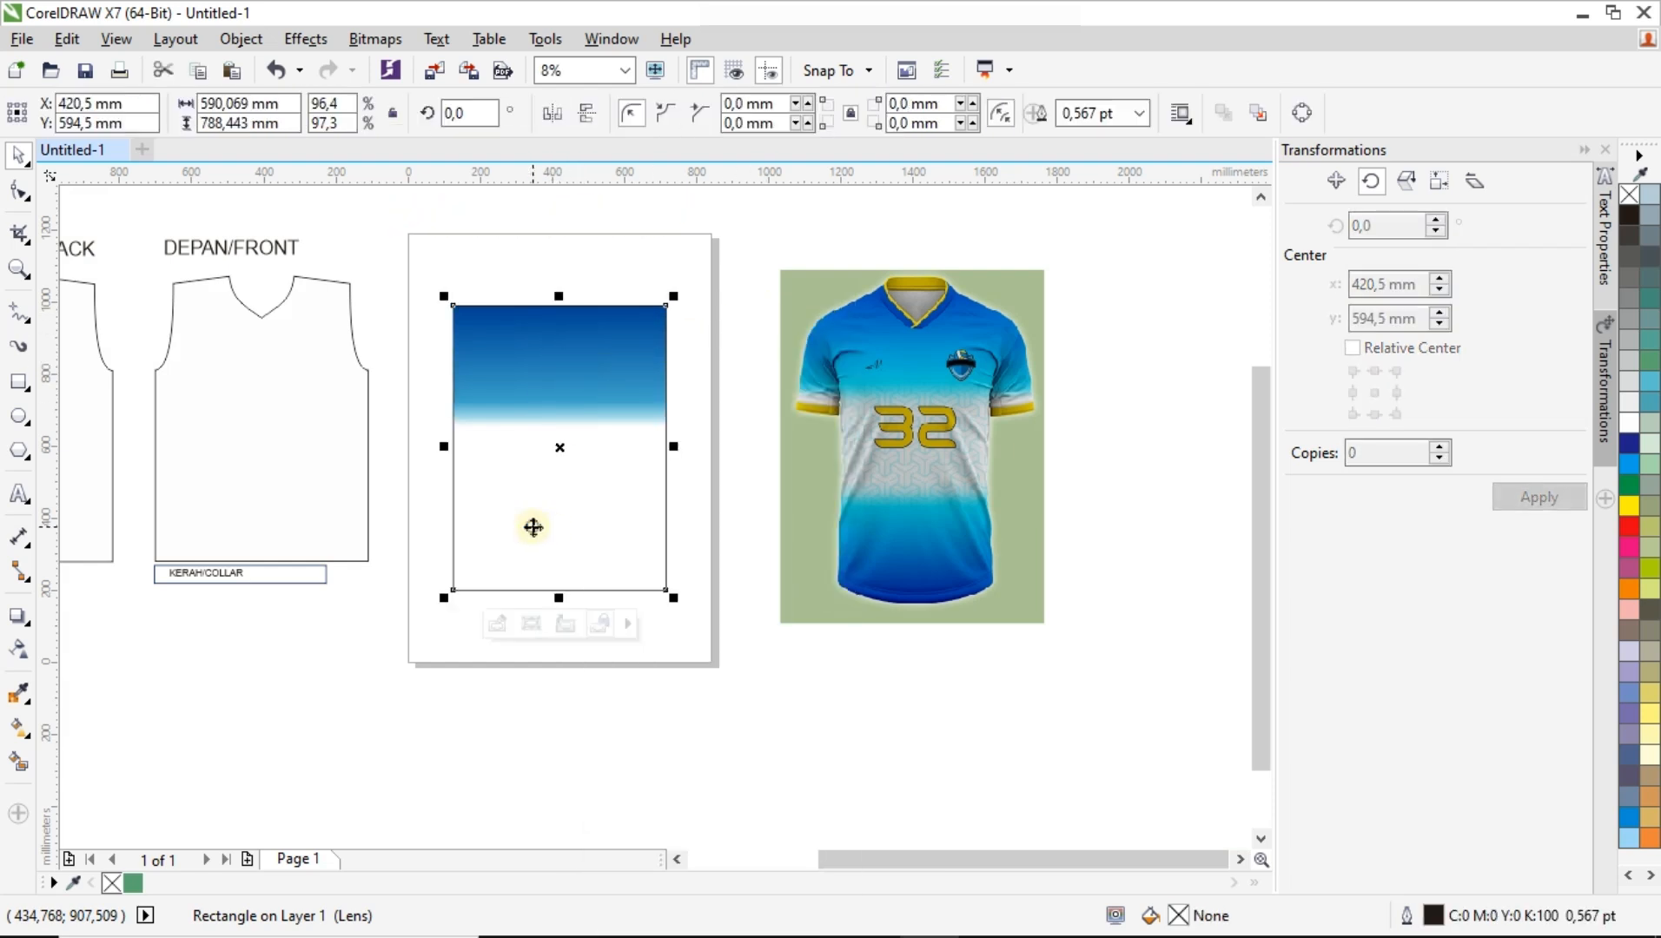
# Open the large rectangle's PowerClip contents for editing.
pyautogui.click(483, 242)
pyautogui.scroll(3, 550, 350)
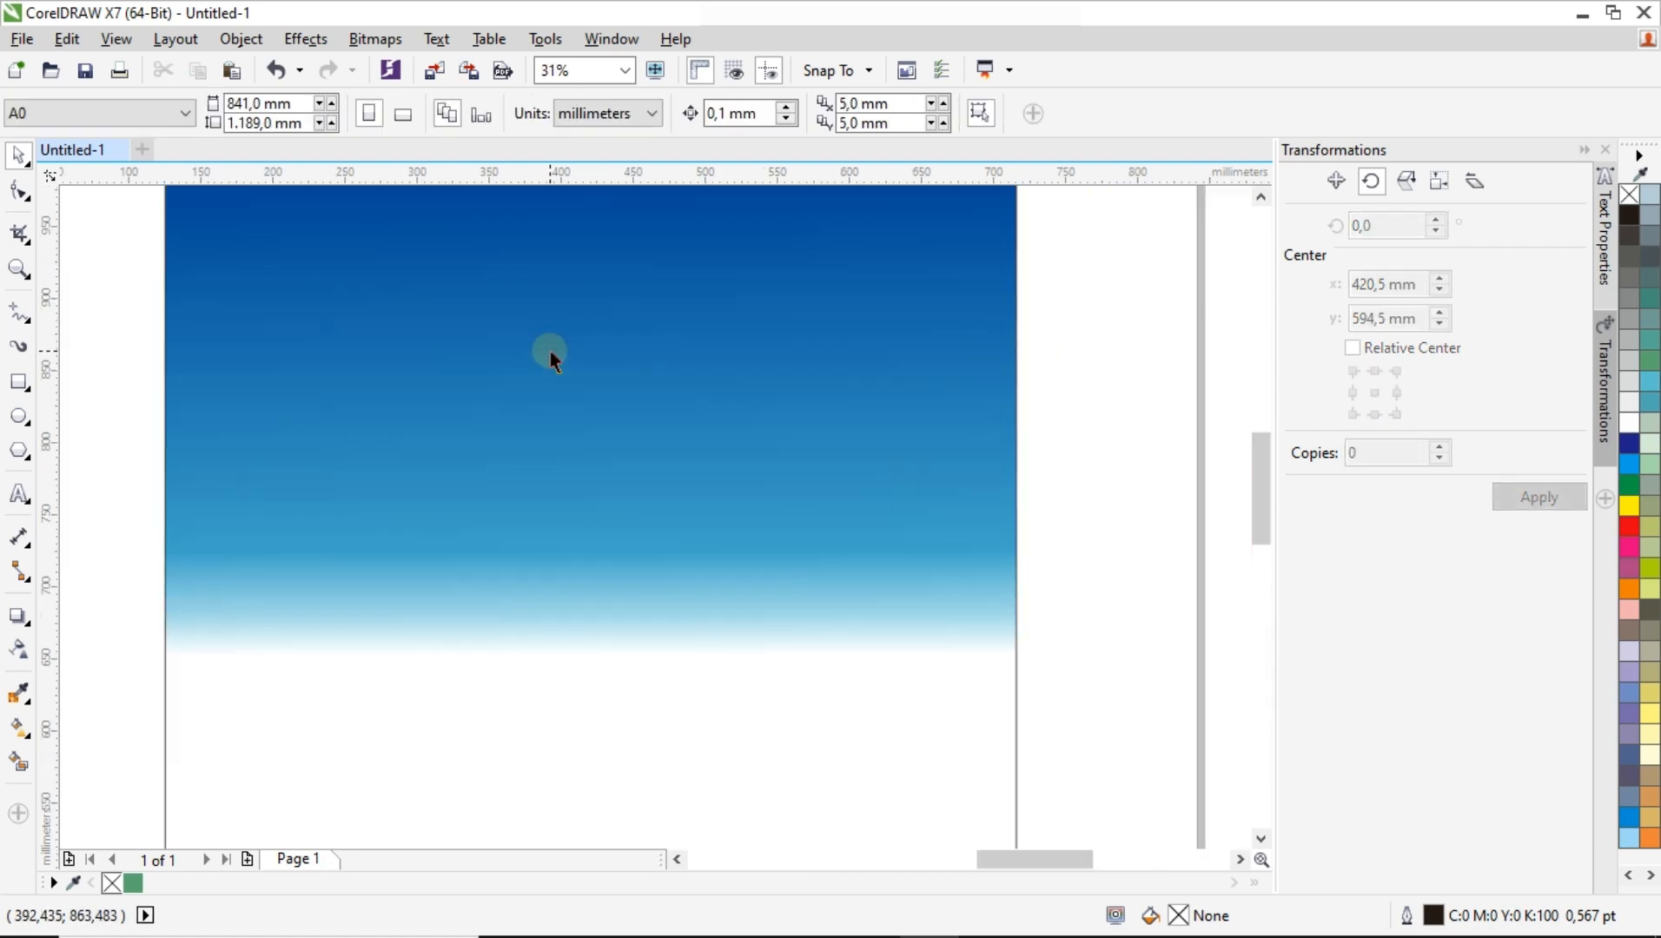
pyautogui.scroll(-3, 550, 350)
pyautogui.scroll(3, 548, 406)
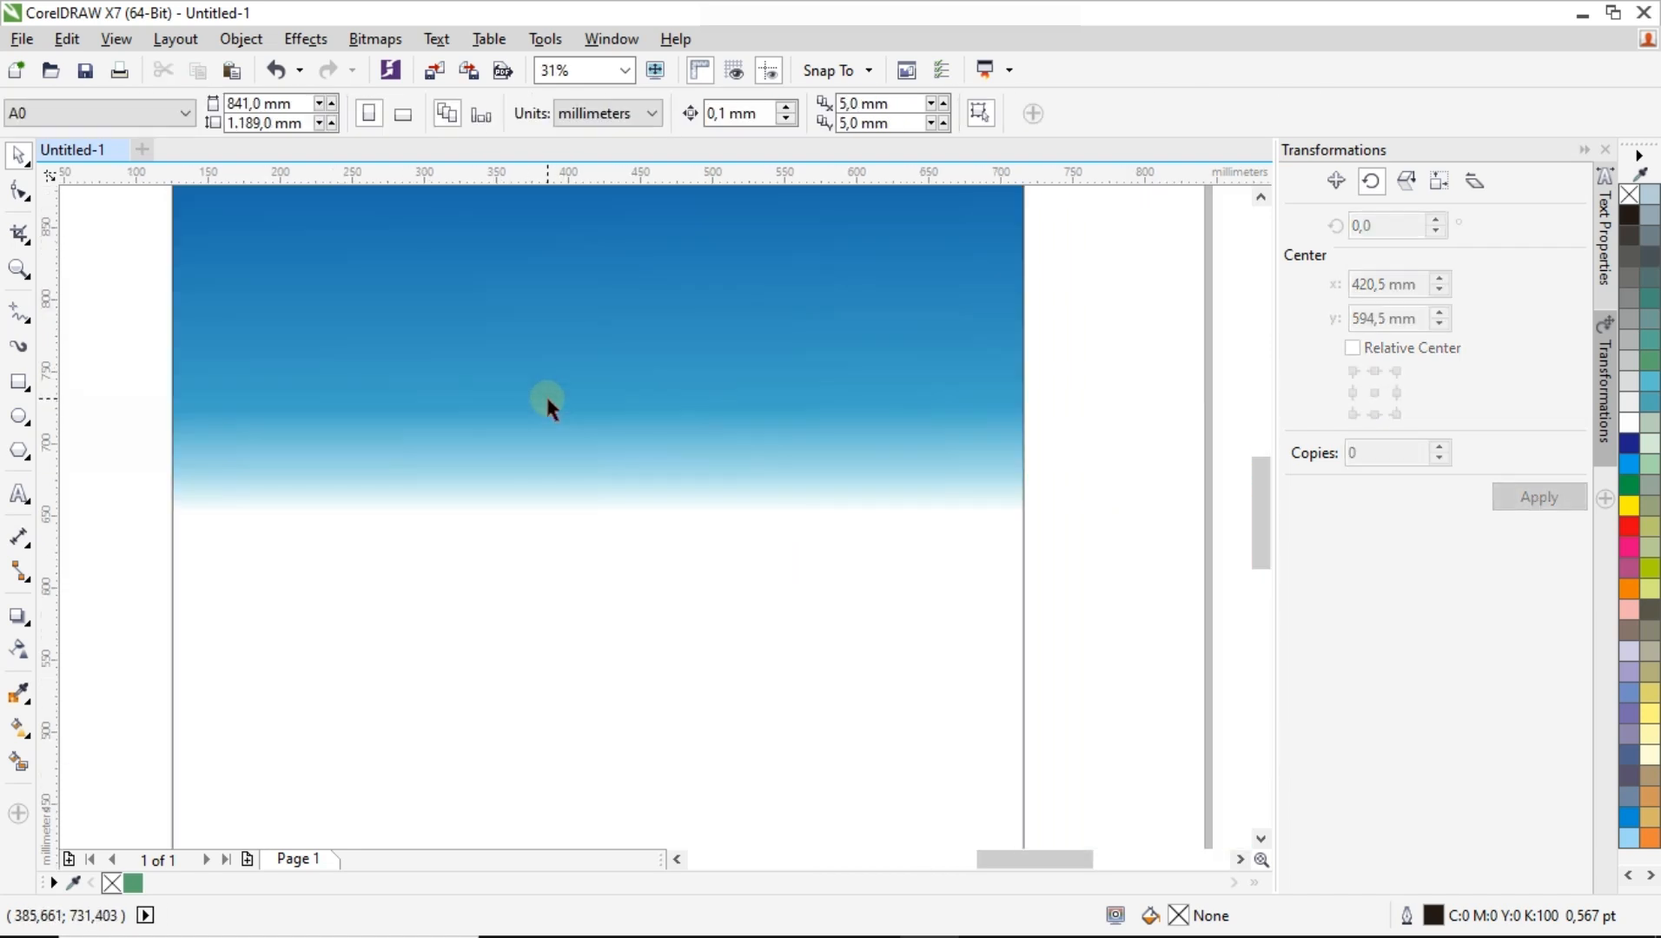
pyautogui.scroll(-3, 547, 401)
pyautogui.click(546, 397)
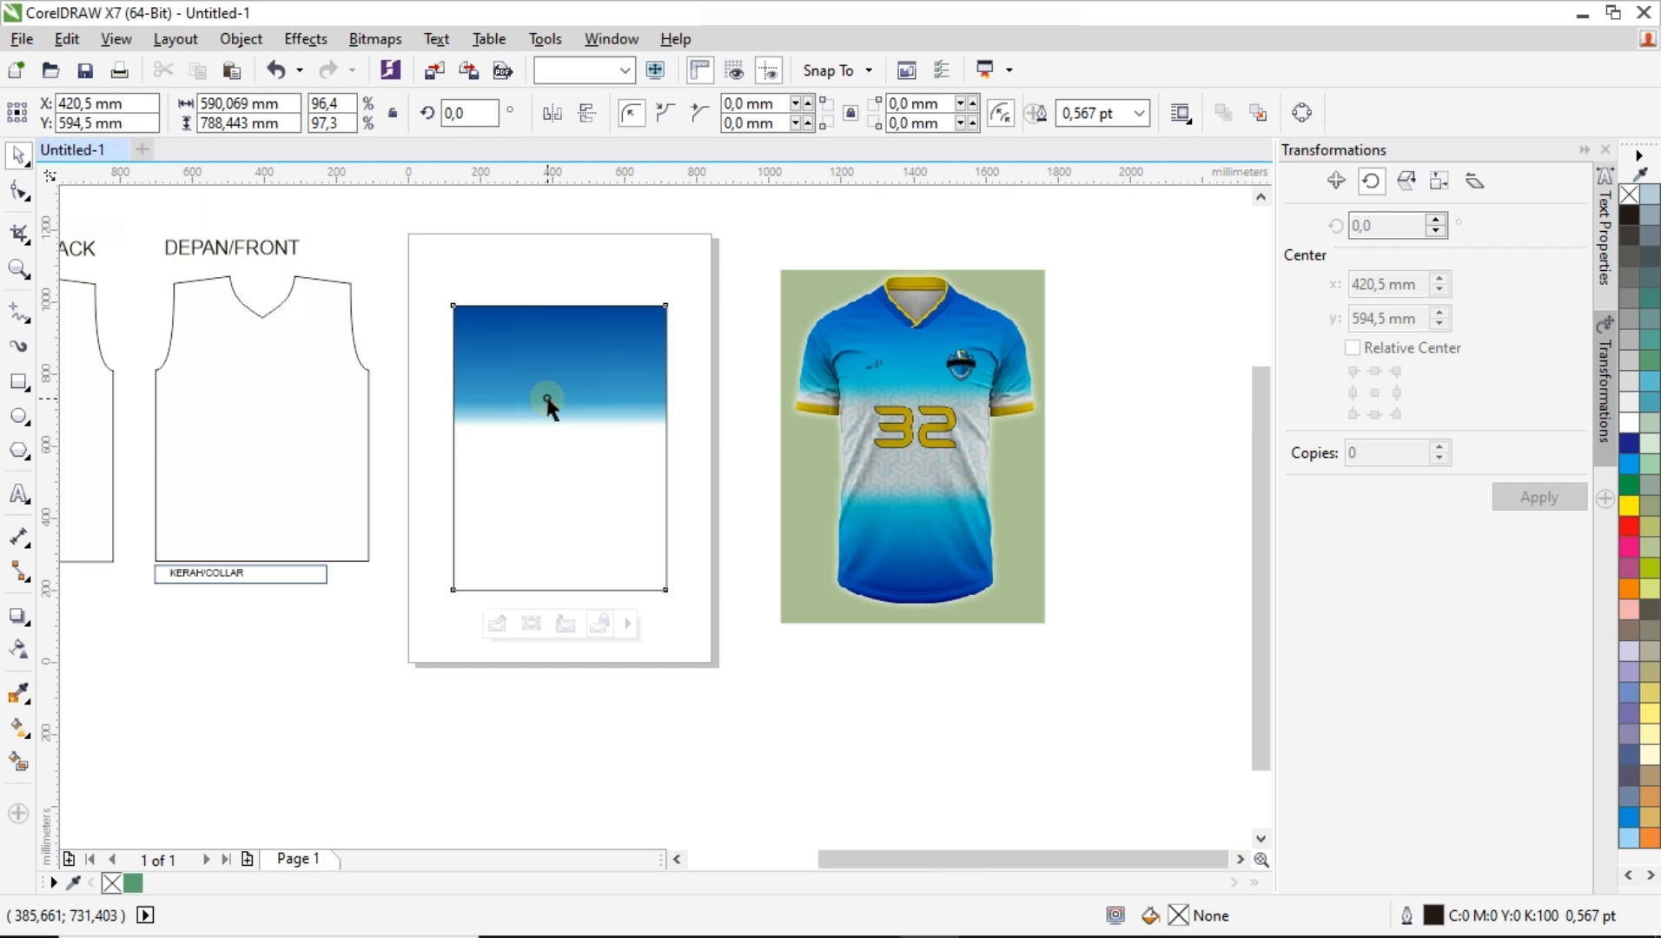
pyautogui.click(500, 622)
pyautogui.scroll(2, 549, 415)
pyautogui.scroll(-2, 555, 397)
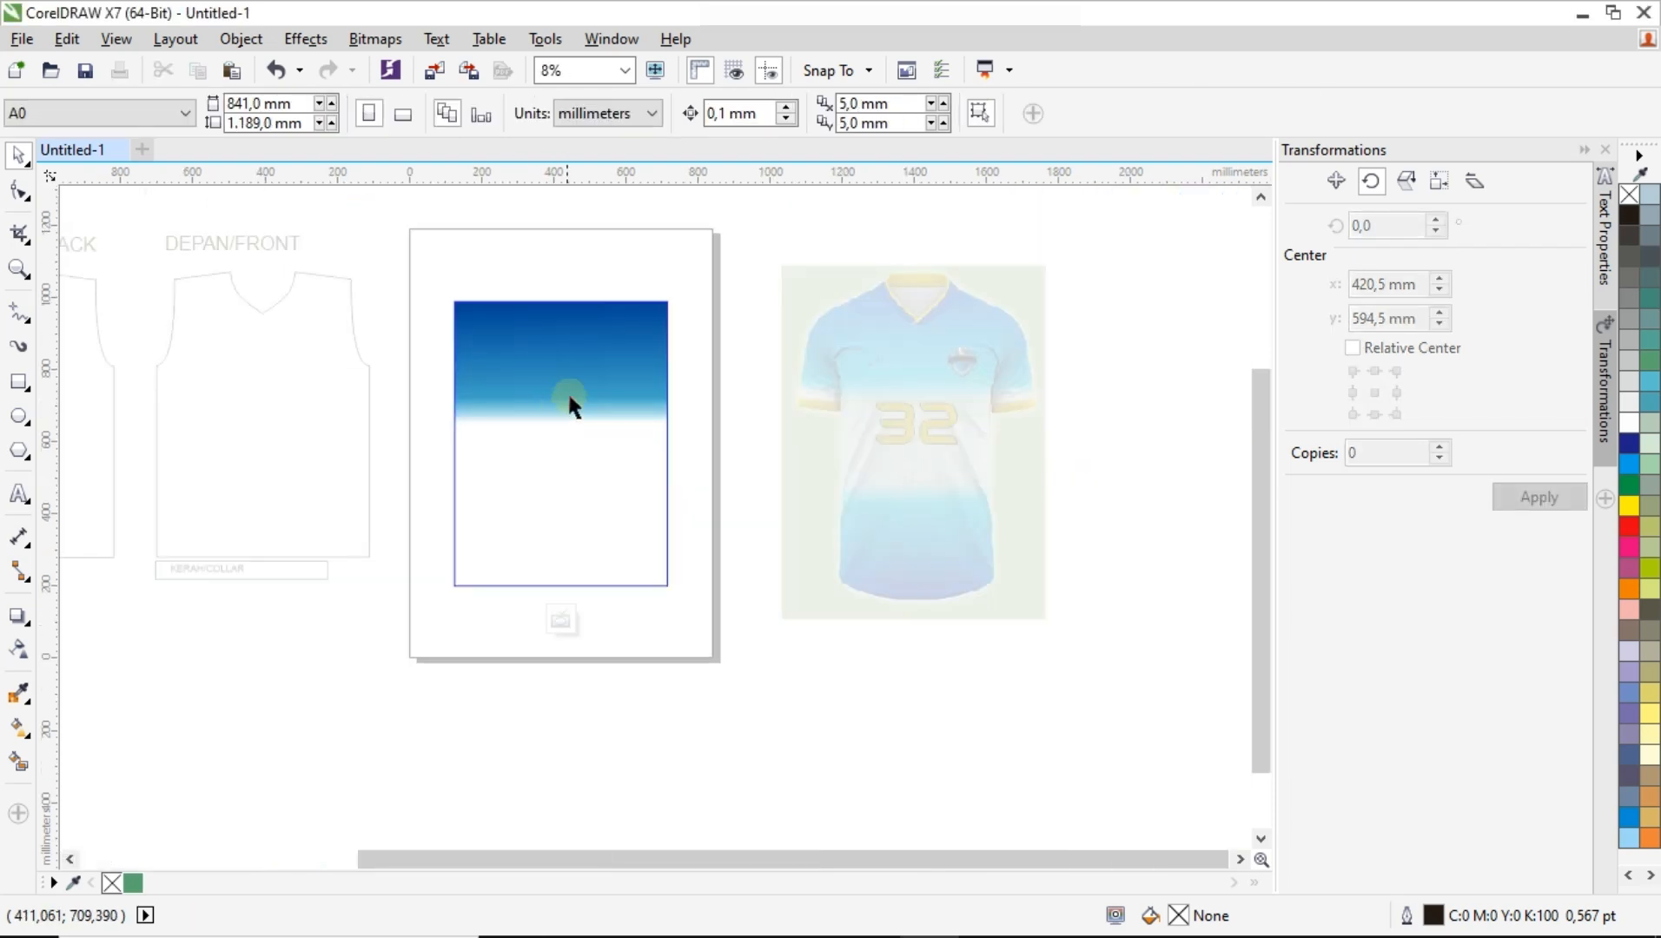
# Duplicate the gradient rectangle into the lower part of the frame and rotate the copy 180° so its fade faces upward.
pyautogui.click(577, 416)
pyautogui.moveTo(580, 419); pyautogui.dragTo(580, 546)
pyautogui.rightClick(580, 546)
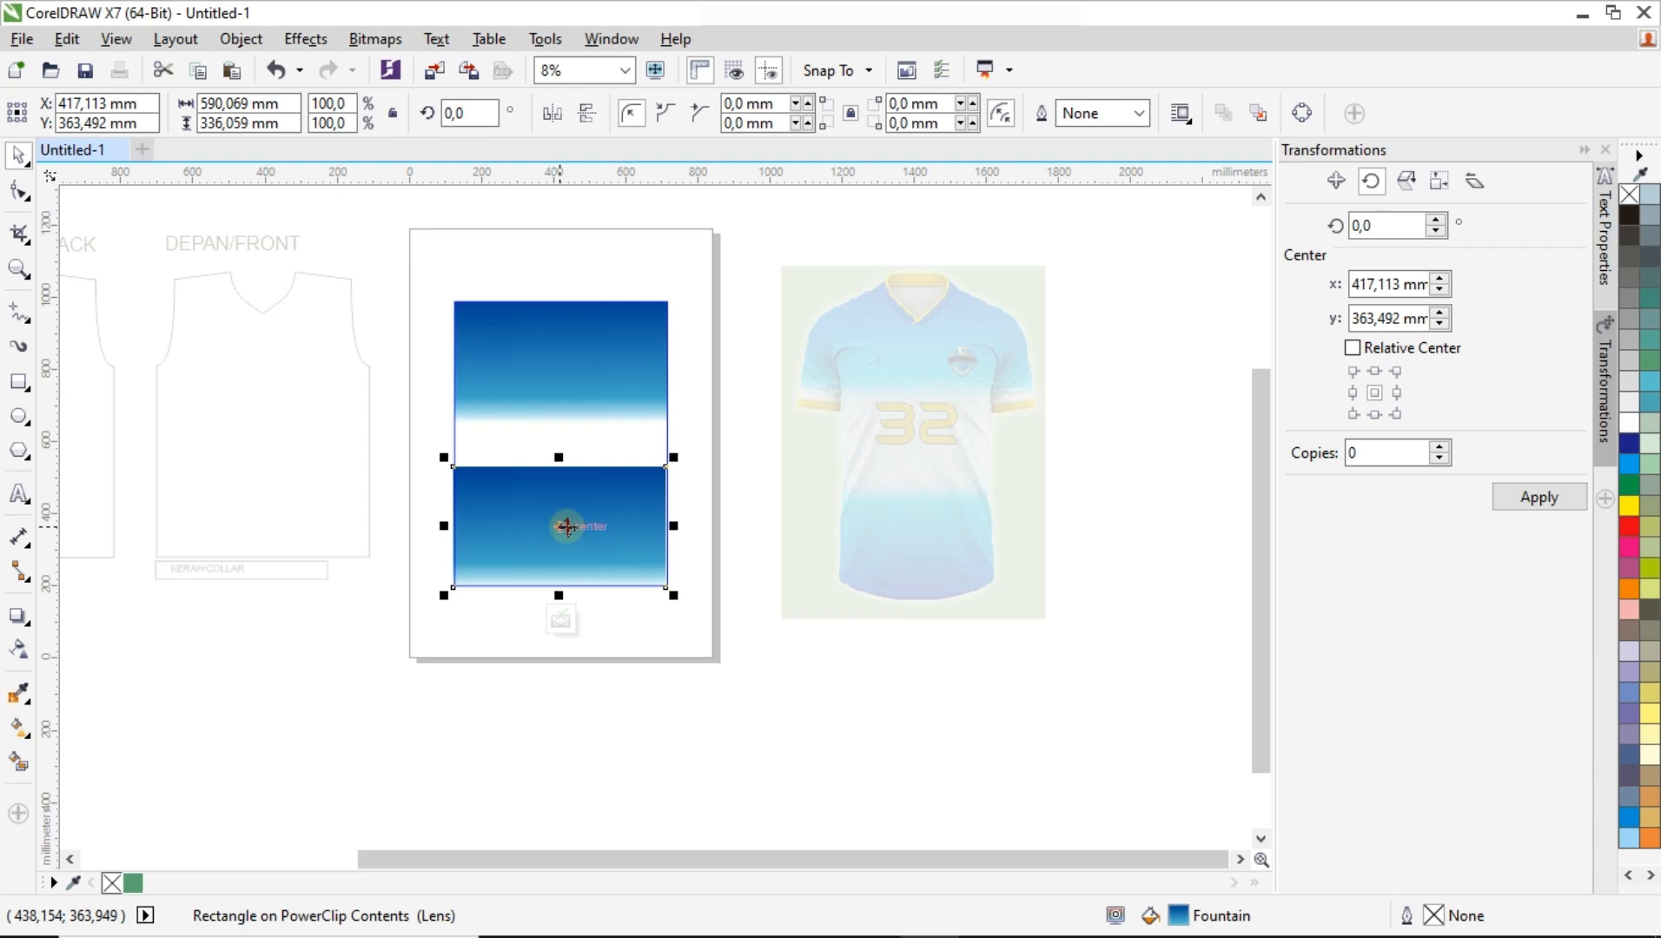
pyautogui.click(562, 523)
pyautogui.moveTo(678, 459); pyautogui.dragTo(463, 585)
pyautogui.press('Escape')
# Move the lower gradient rectangle down past the frame's bottom edge and enlarge it to about 603 x 343 mm.
pyautogui.scroll(1, 573, 467)
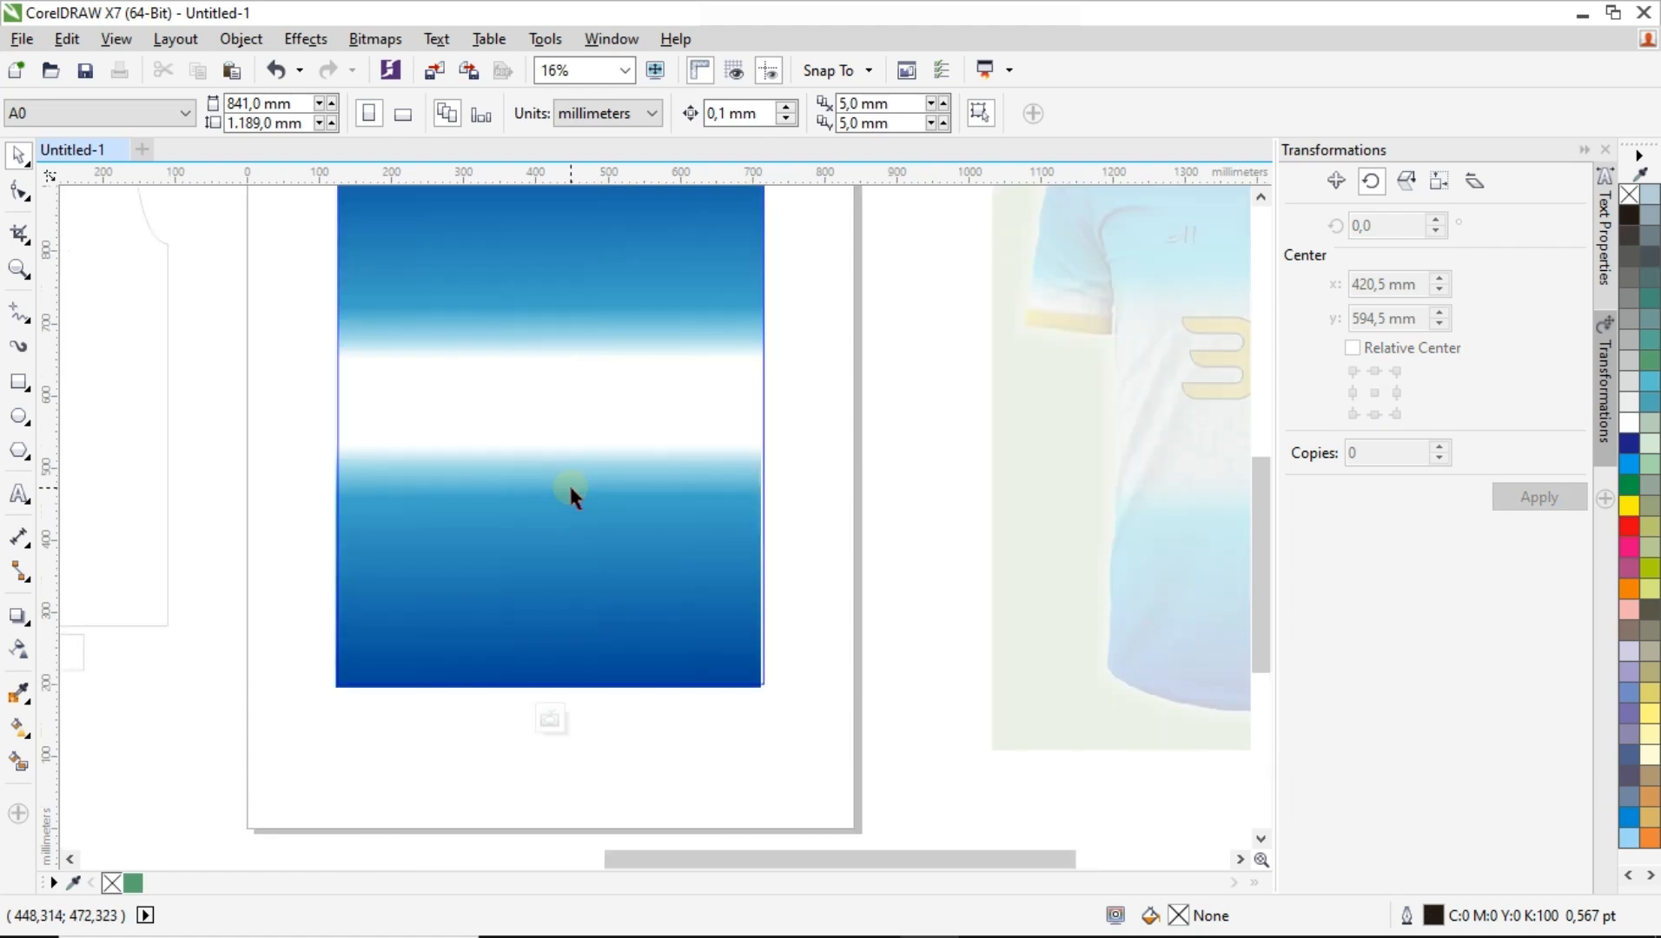
pyautogui.click(571, 515)
pyautogui.moveTo(594, 516); pyautogui.dragTo(601, 543)
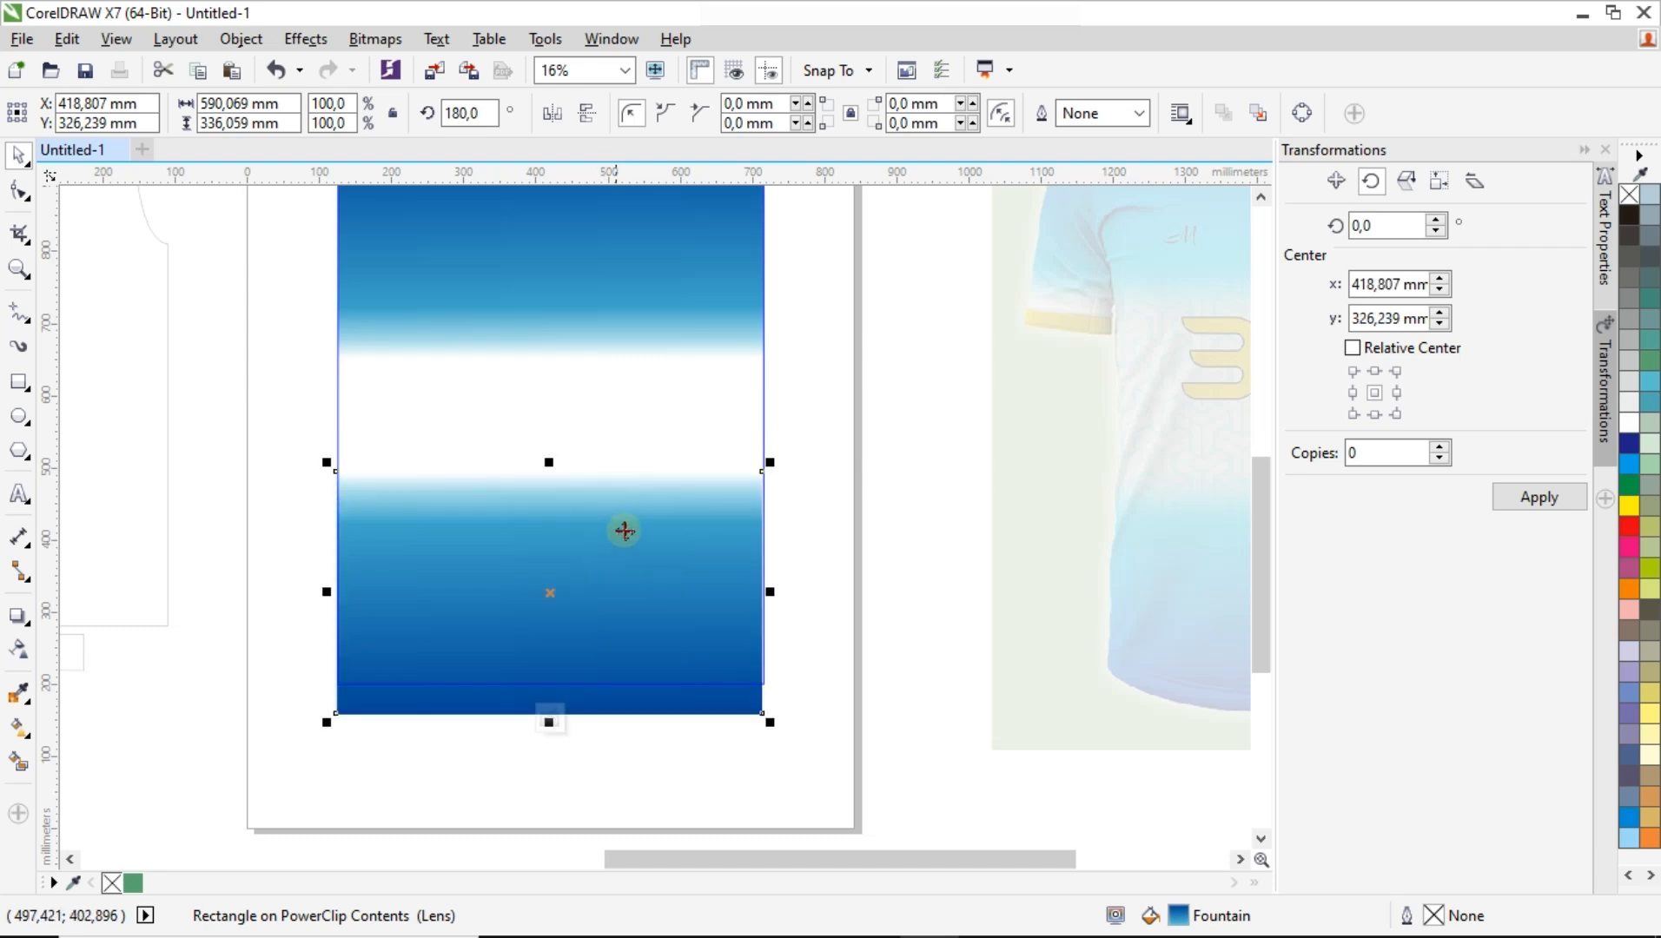
pyautogui.scroll(1, 779, 463)
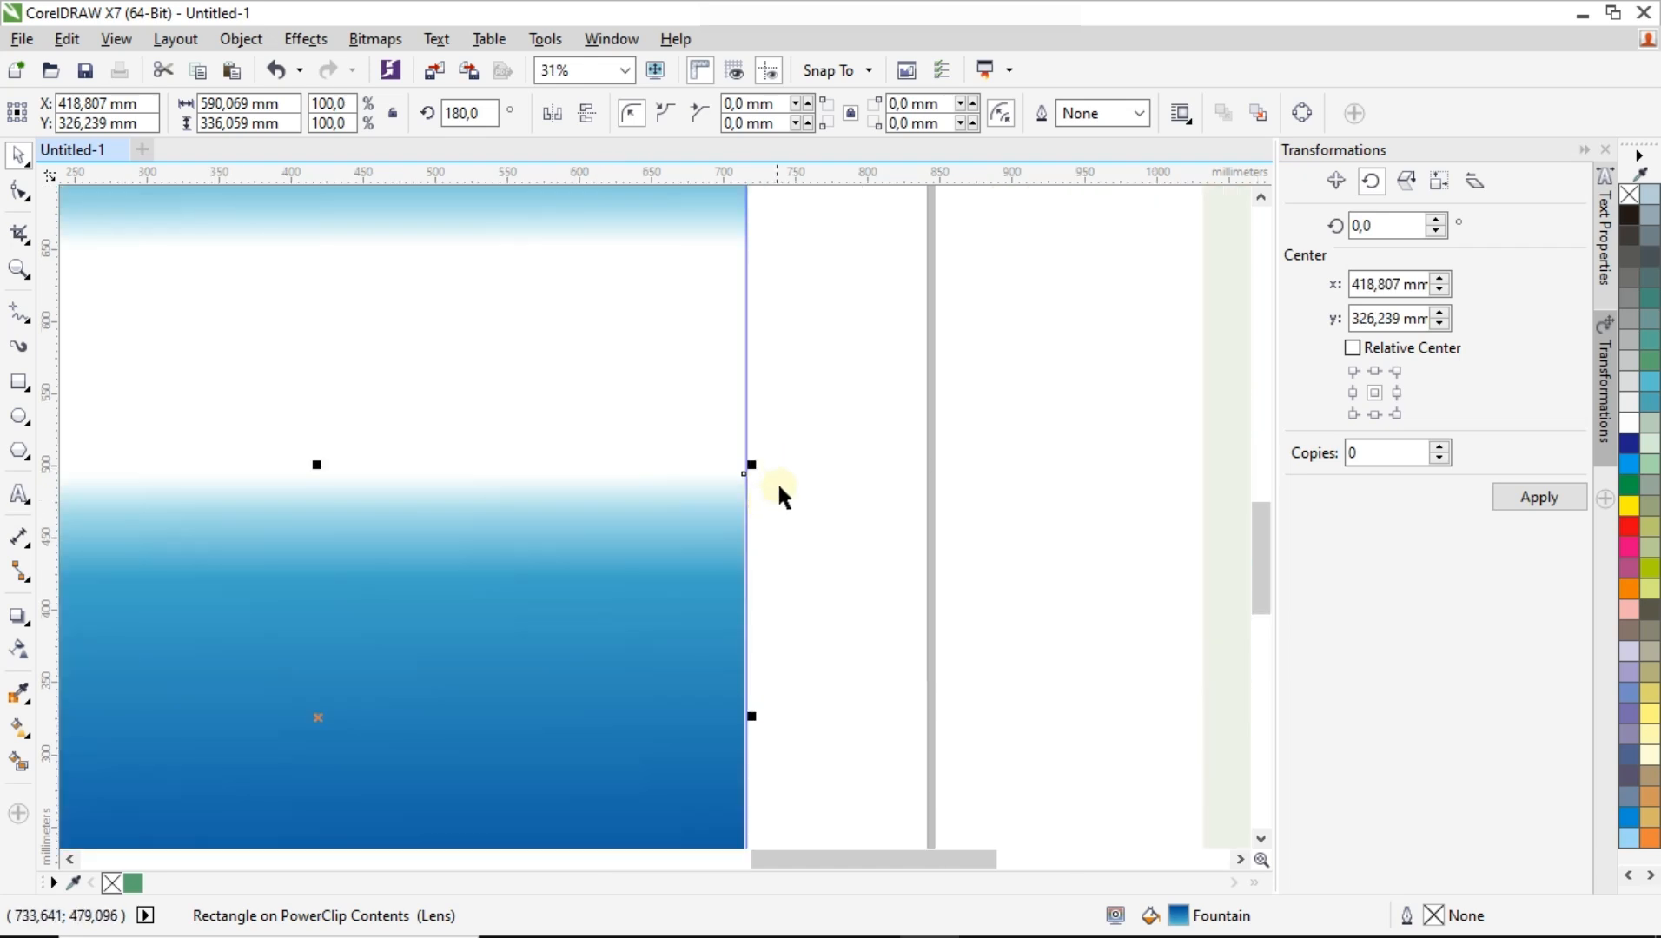
pyautogui.scroll(-1, 776, 481)
pyautogui.moveTo(765, 728); pyautogui.dragTo(779, 734)
pyautogui.scroll(1, 670, 373)
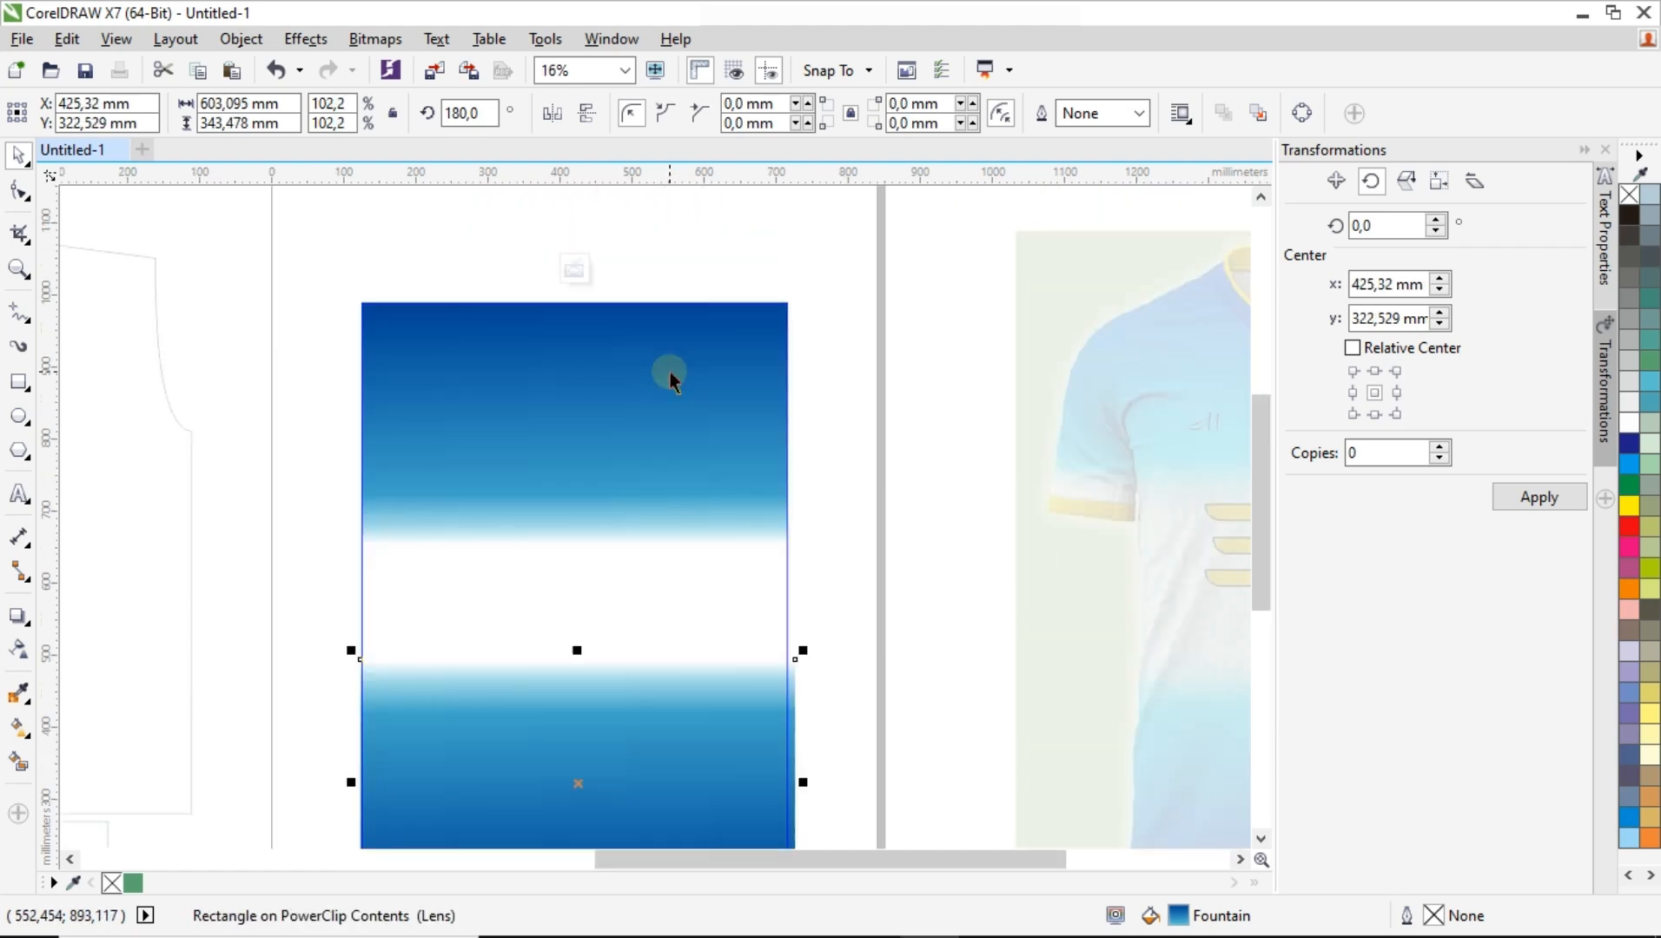
# Move the upper gradient rectangle up past the frame's top edge and enlarge it to about 604 x 344 mm.
pyautogui.moveTo(669, 370); pyautogui.dragTo(665, 320)
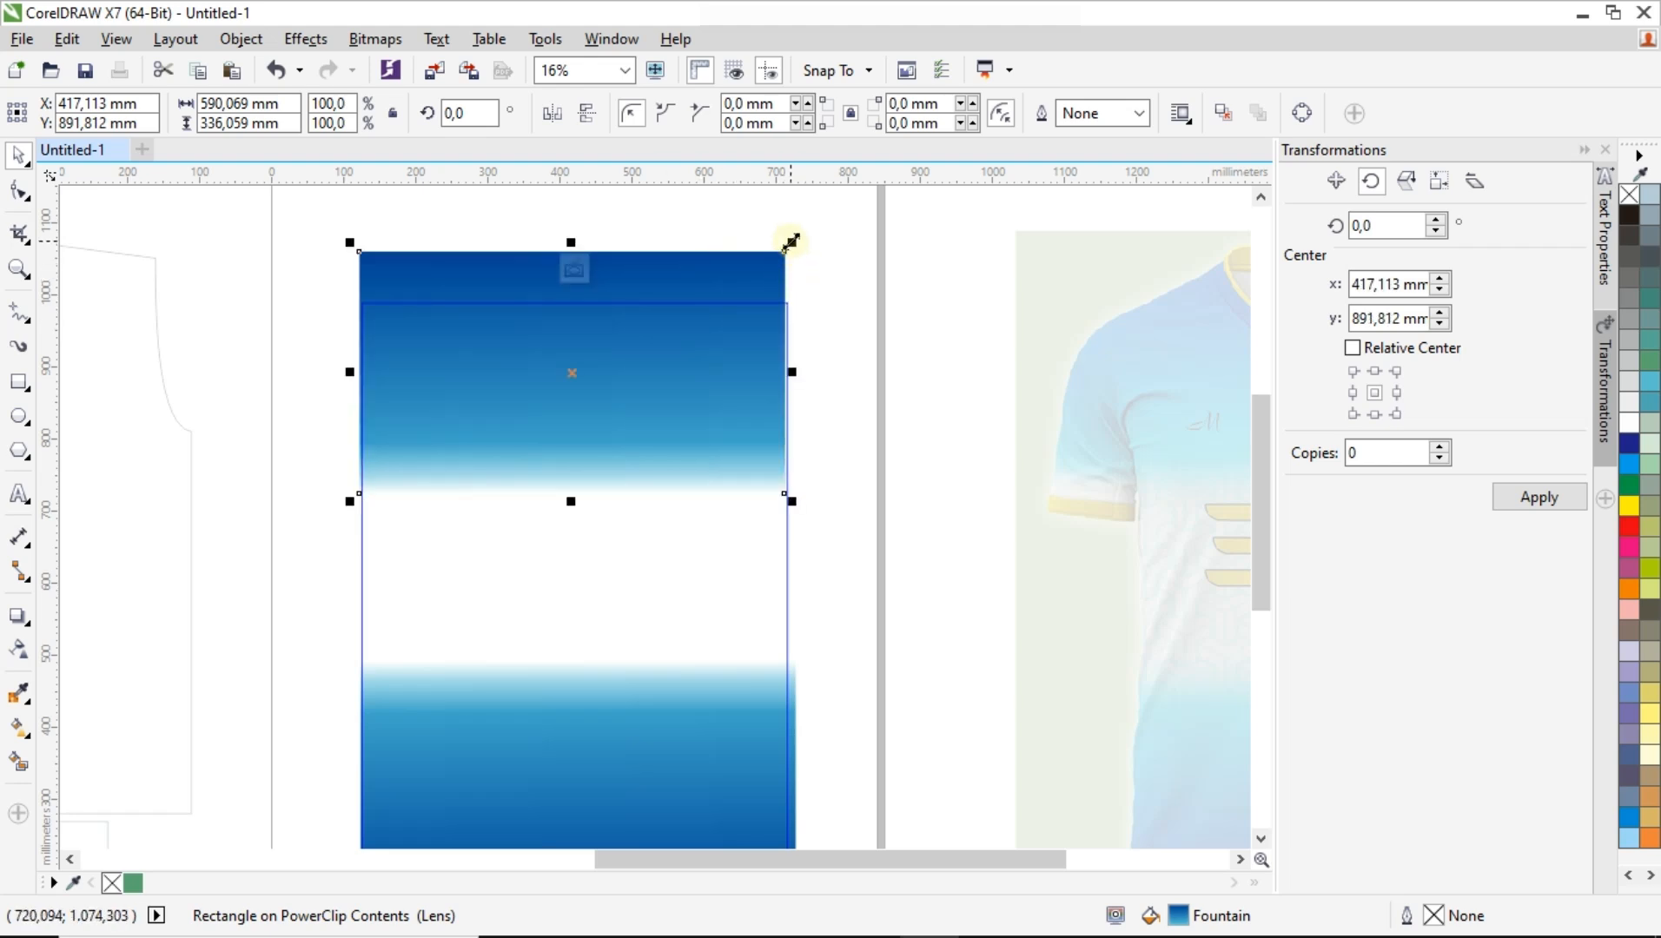
pyautogui.moveTo(791, 243); pyautogui.dragTo(815, 233)
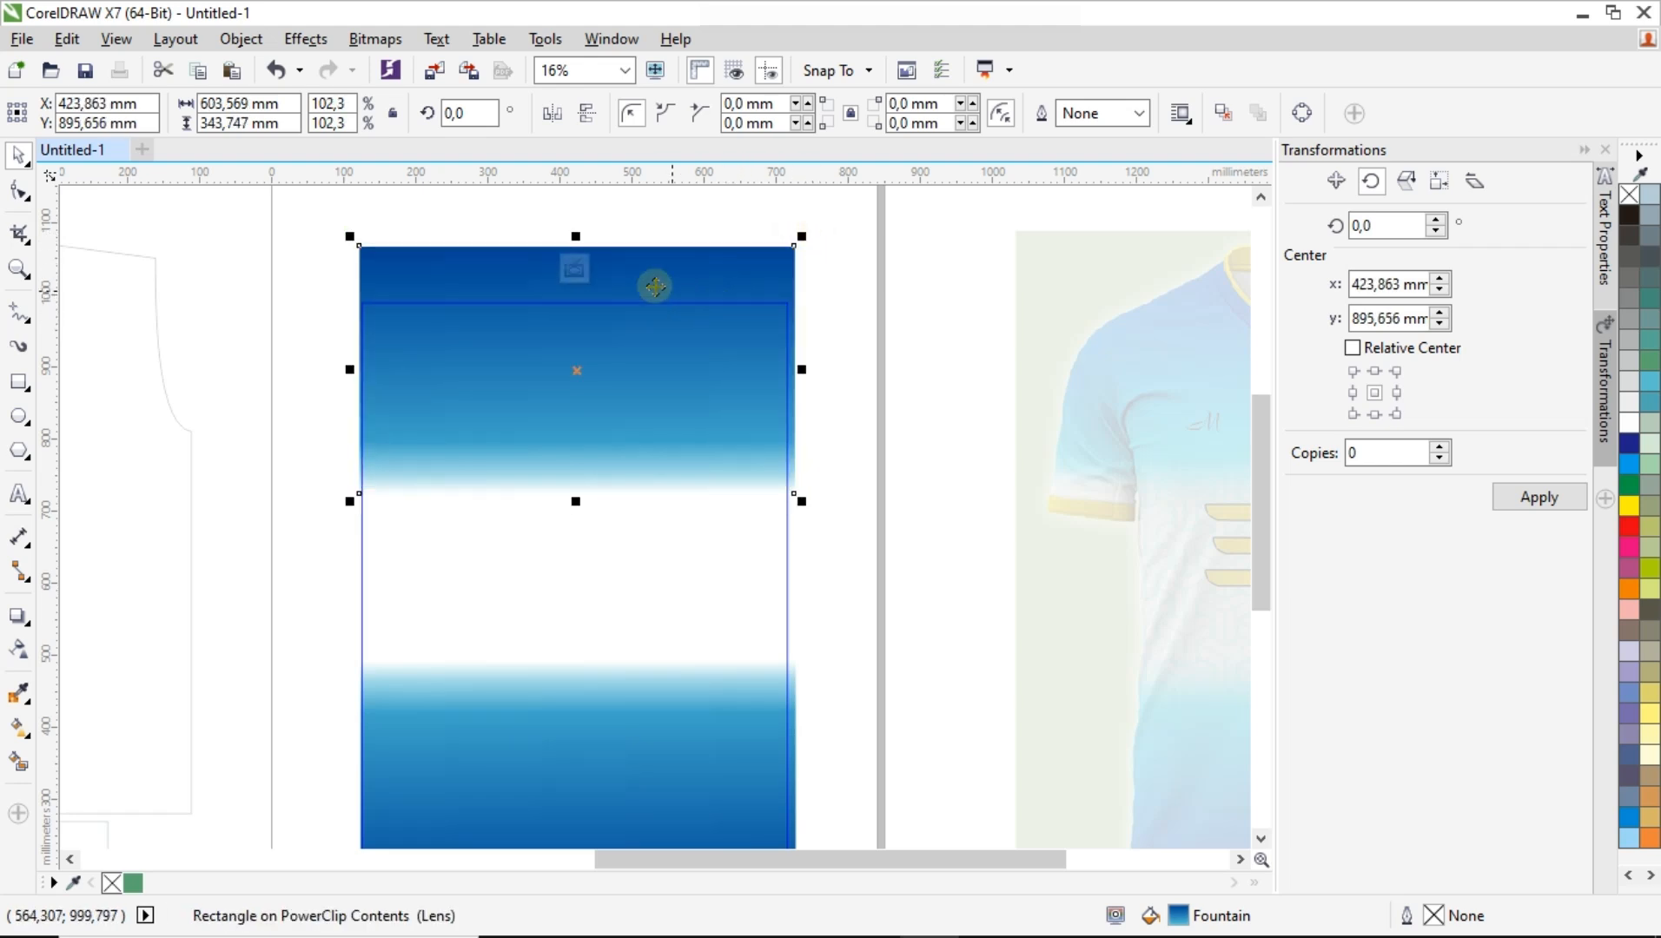
# Finish editing the PowerClip contents of the gradient rectangle and deselect it.
pyautogui.click(577, 270)
pyautogui.scroll(-2, 673, 356)
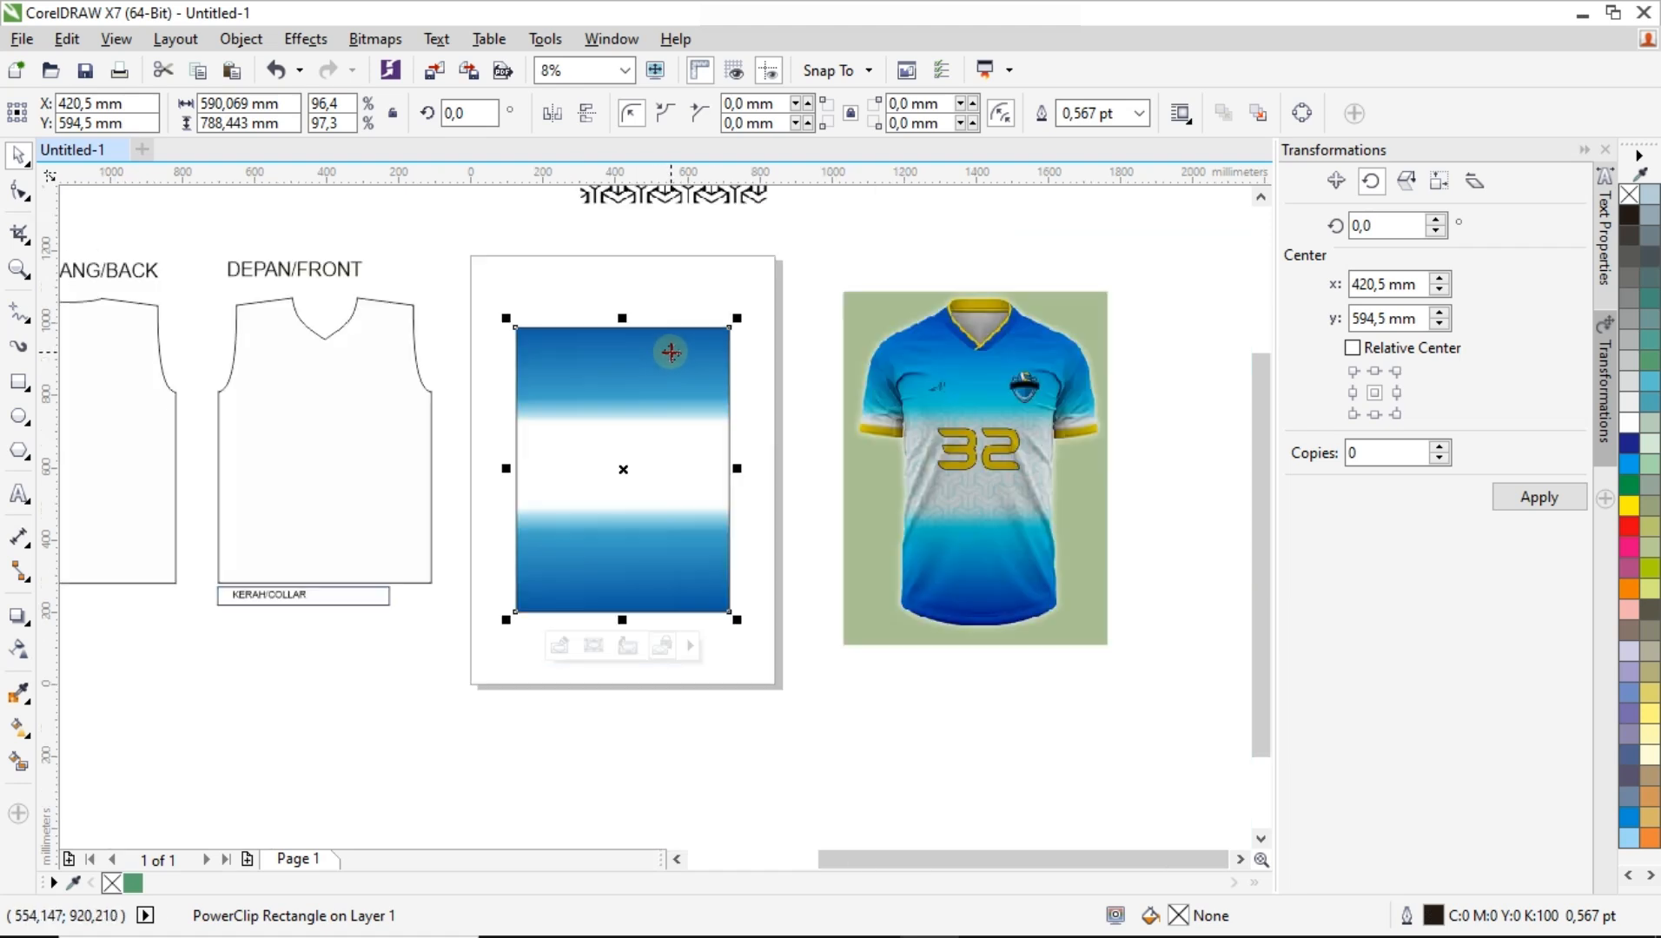
pyautogui.click(755, 375)
# Convert the black-and-white geometric pattern image above the page to a 300 dpi CMYK bitmap with anti-aliasing and a transparent background.
pyautogui.scroll(2, 960, 447)
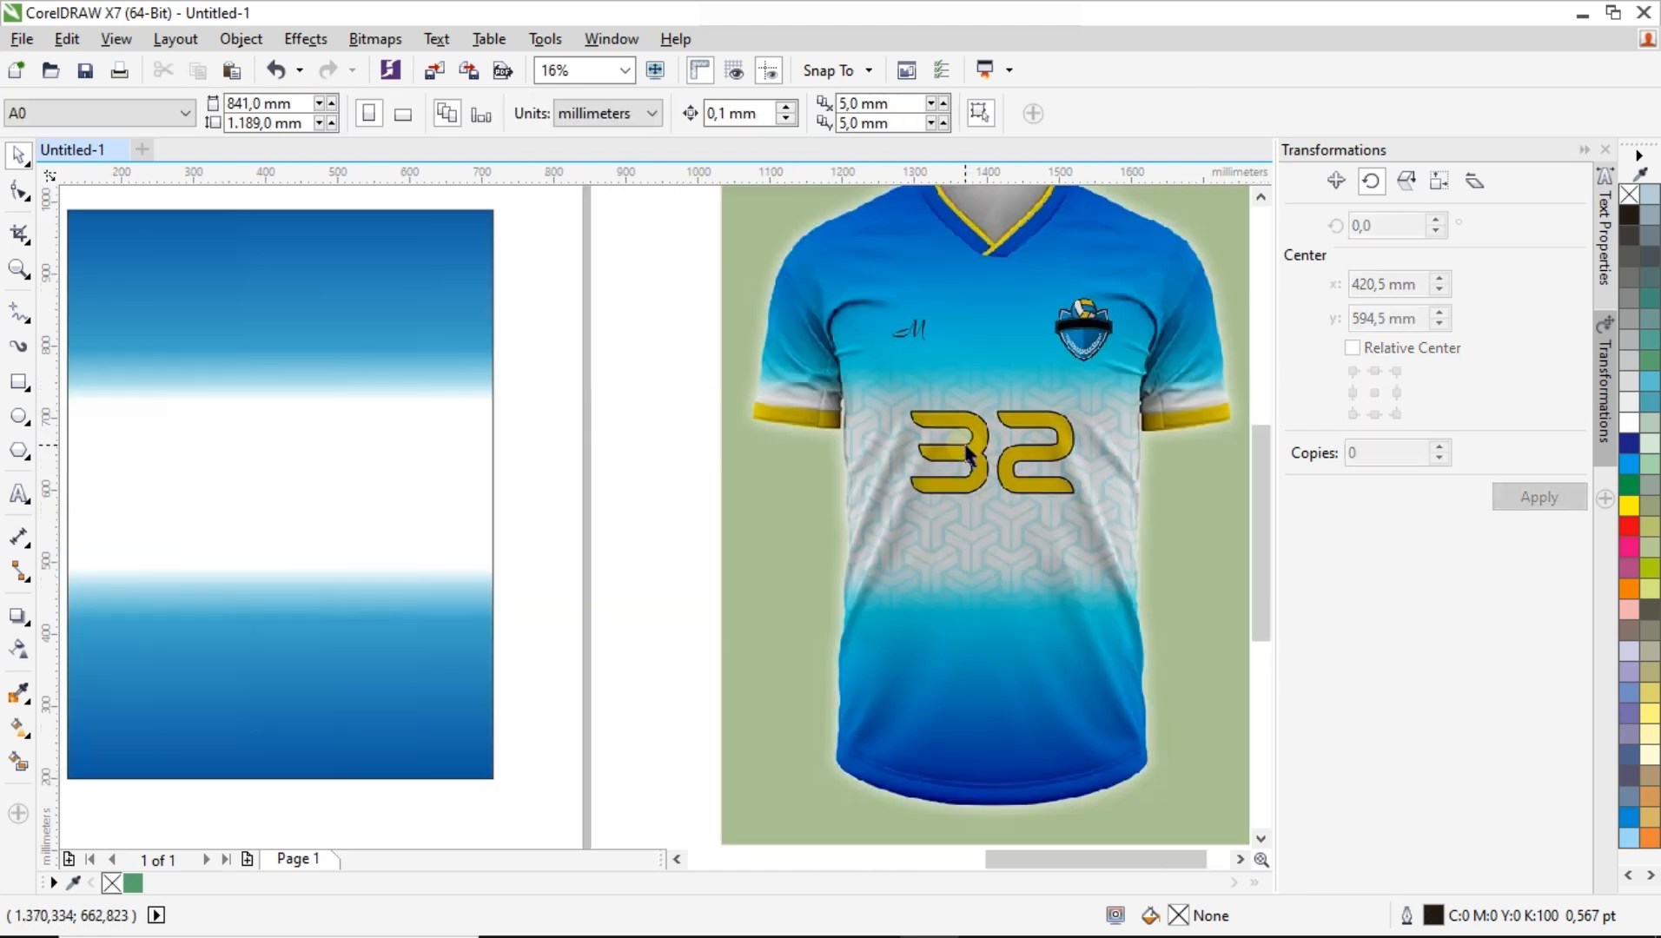
pyautogui.scroll(-2, 731, 517)
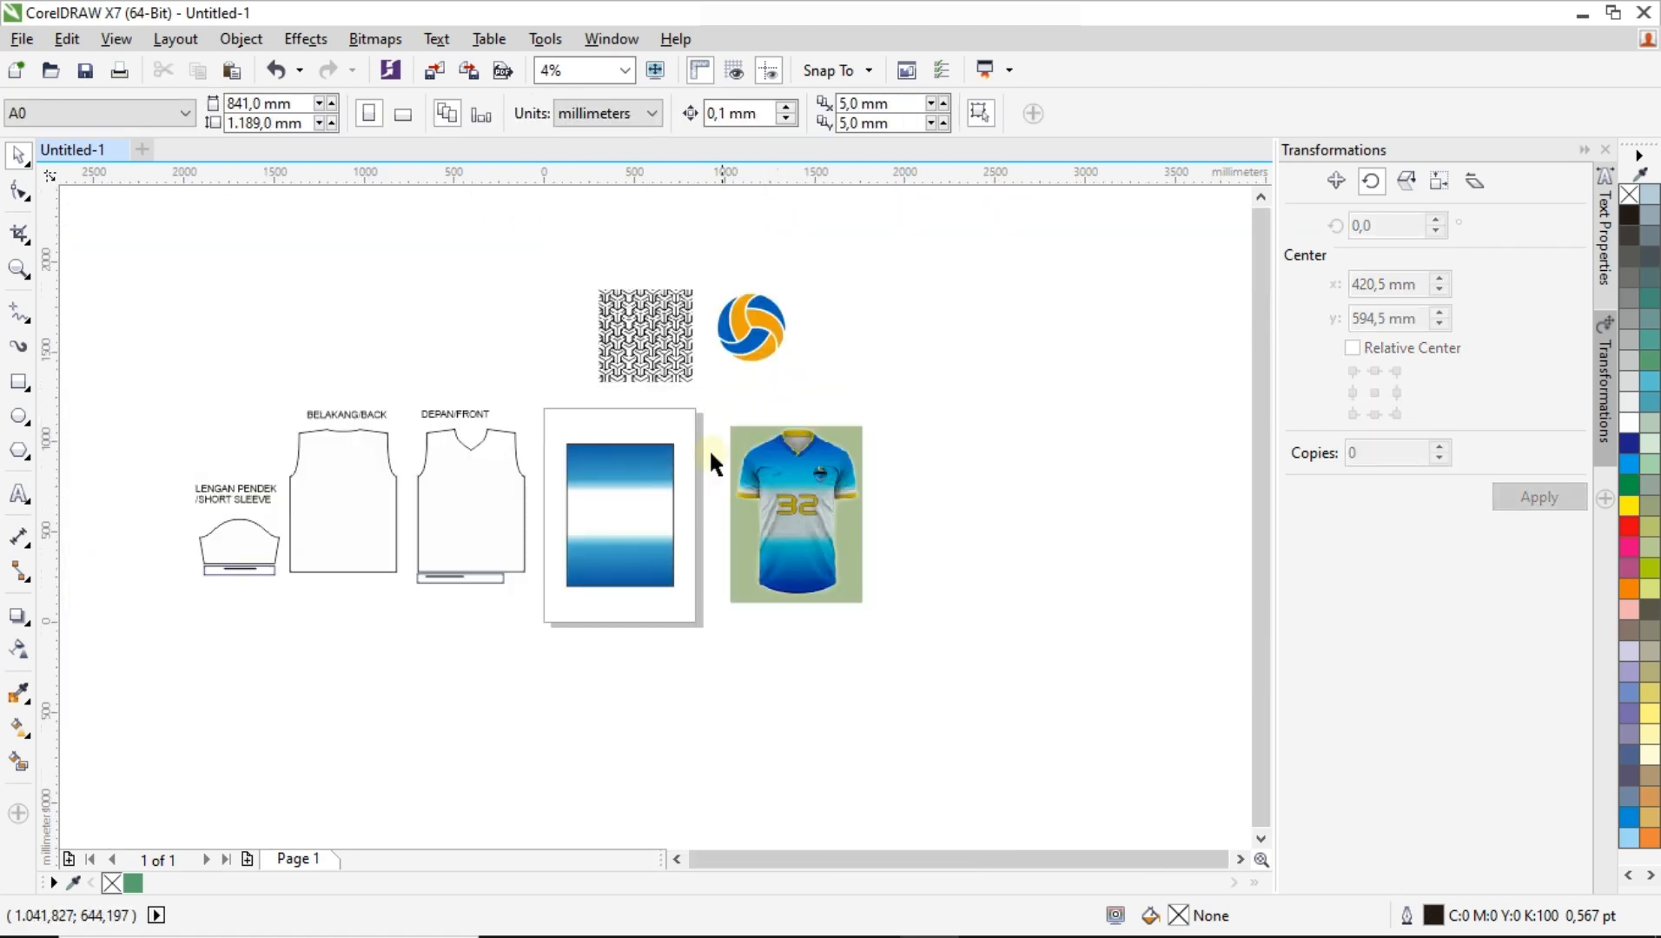
pyautogui.scroll(1, 665, 356)
pyautogui.scroll(1, 1254, 397)
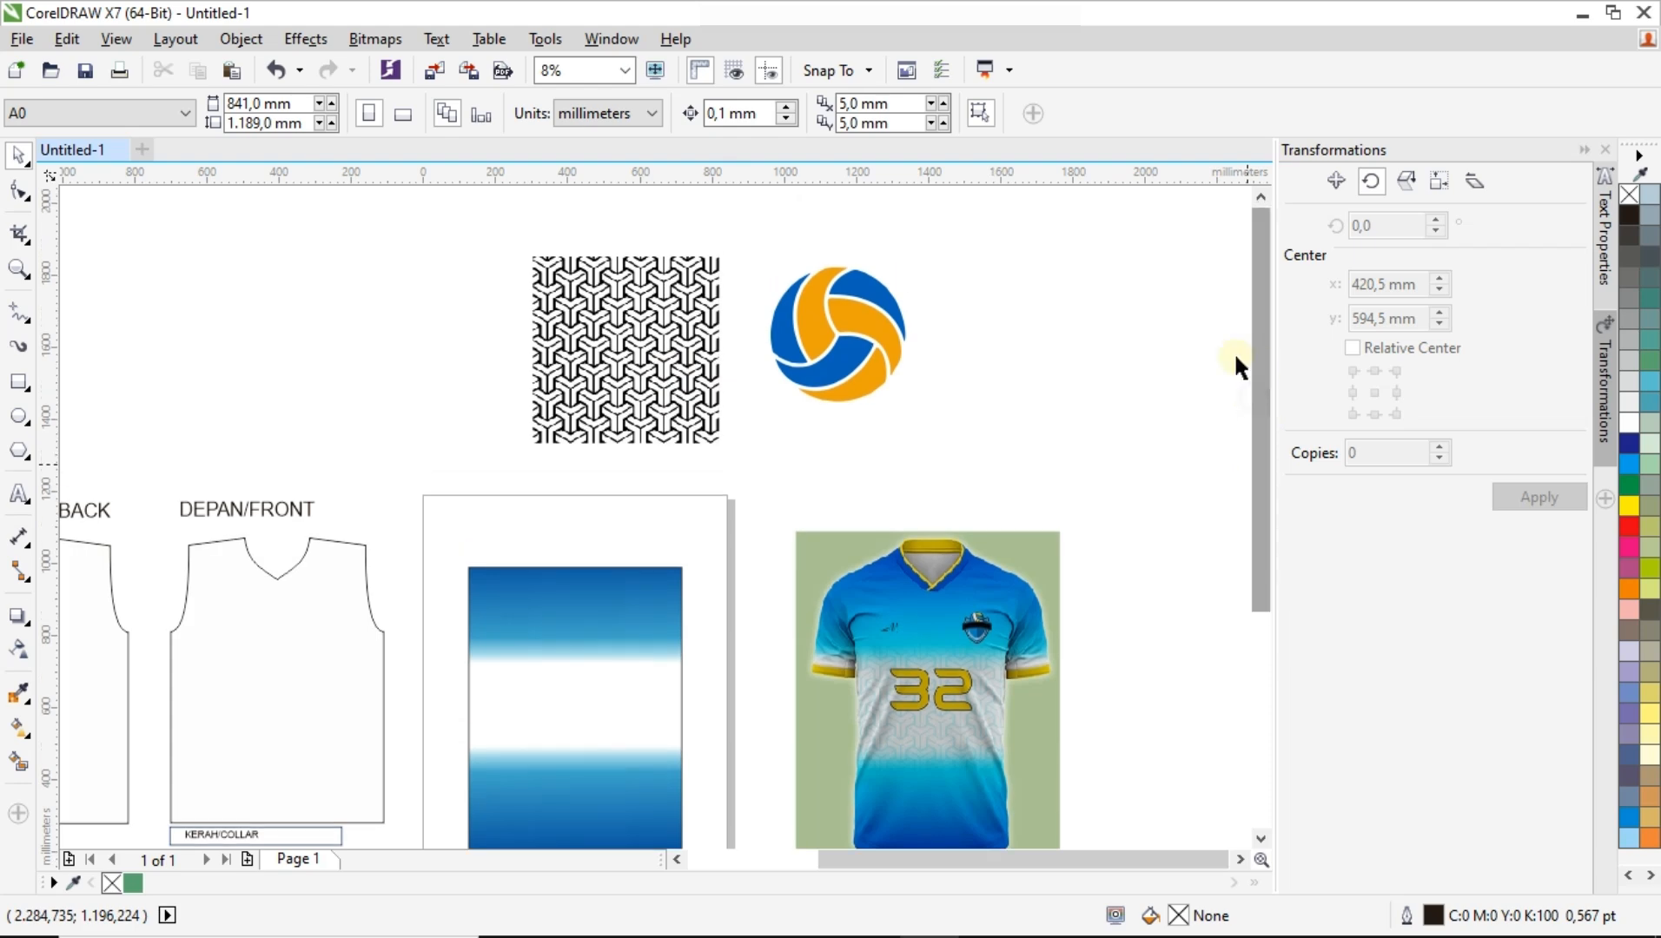
pyautogui.scroll(4, 622, 271)
pyautogui.scroll(-1, 594, 415)
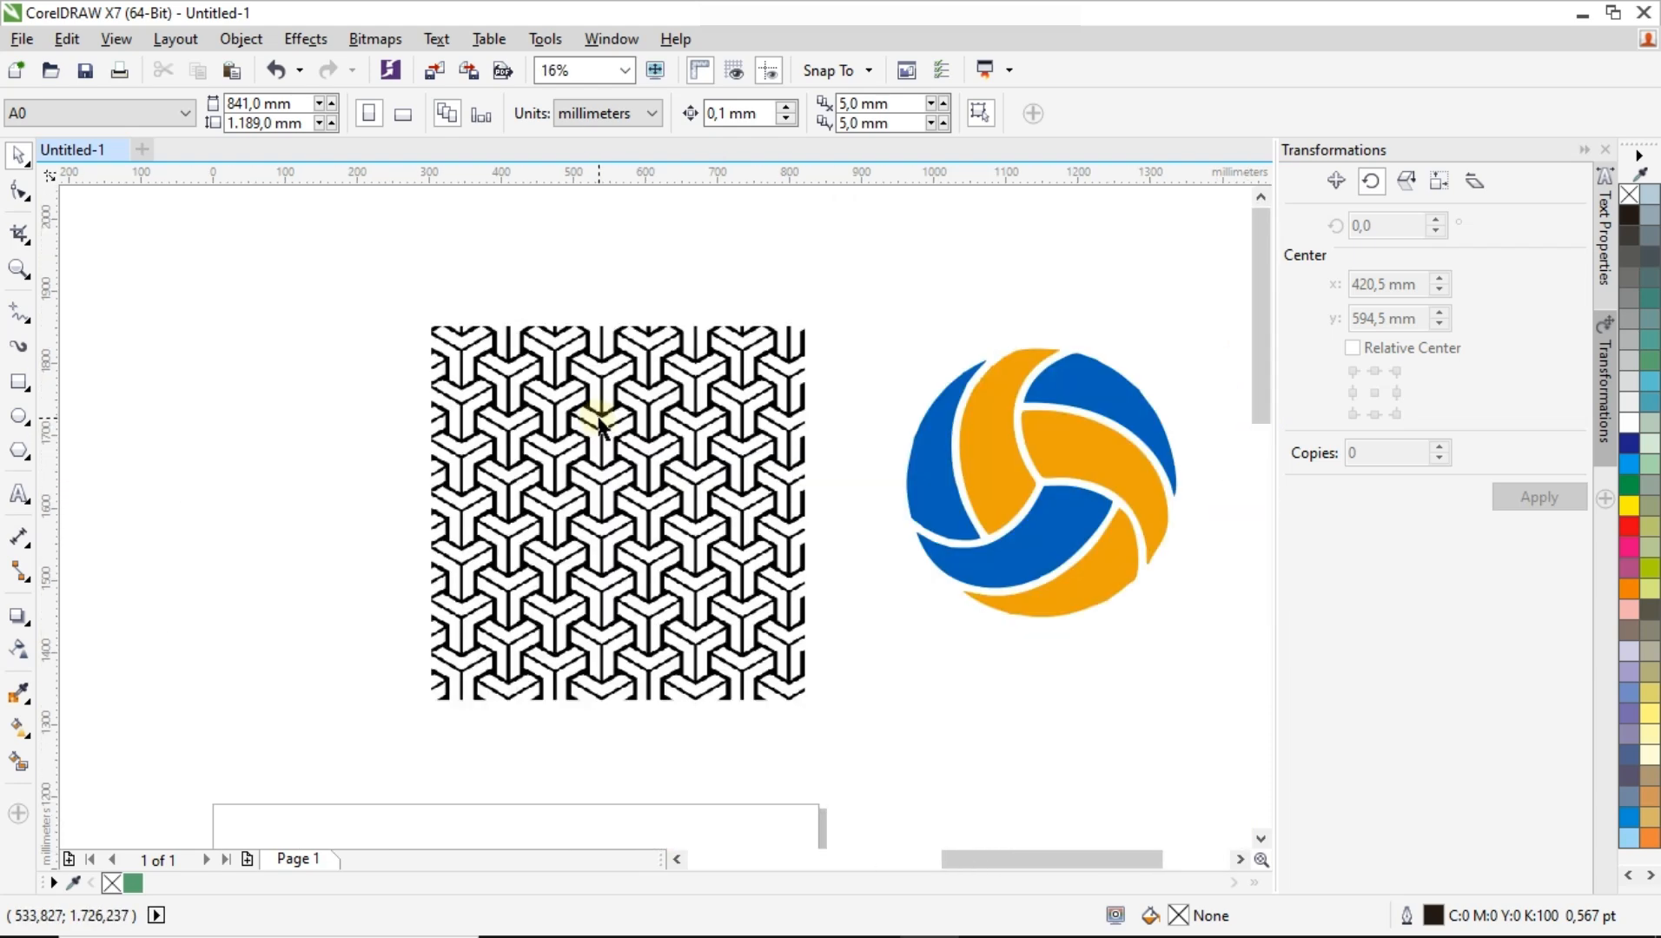
pyautogui.click(593, 416)
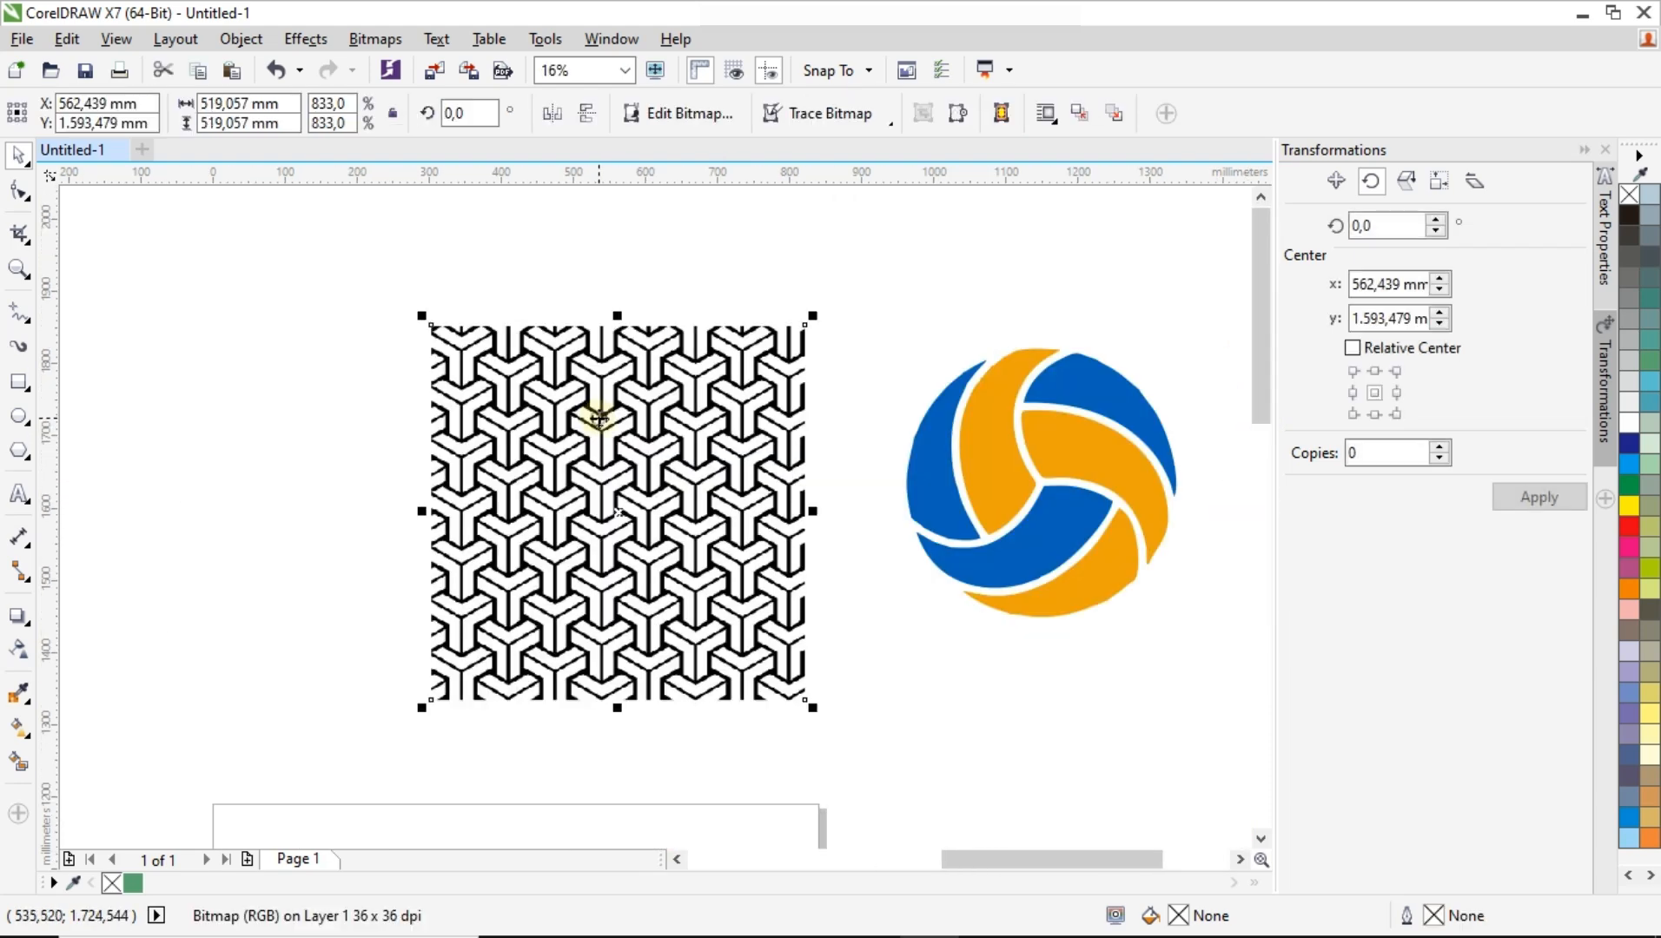
pyautogui.click(374, 38)
pyautogui.click(544, 70)
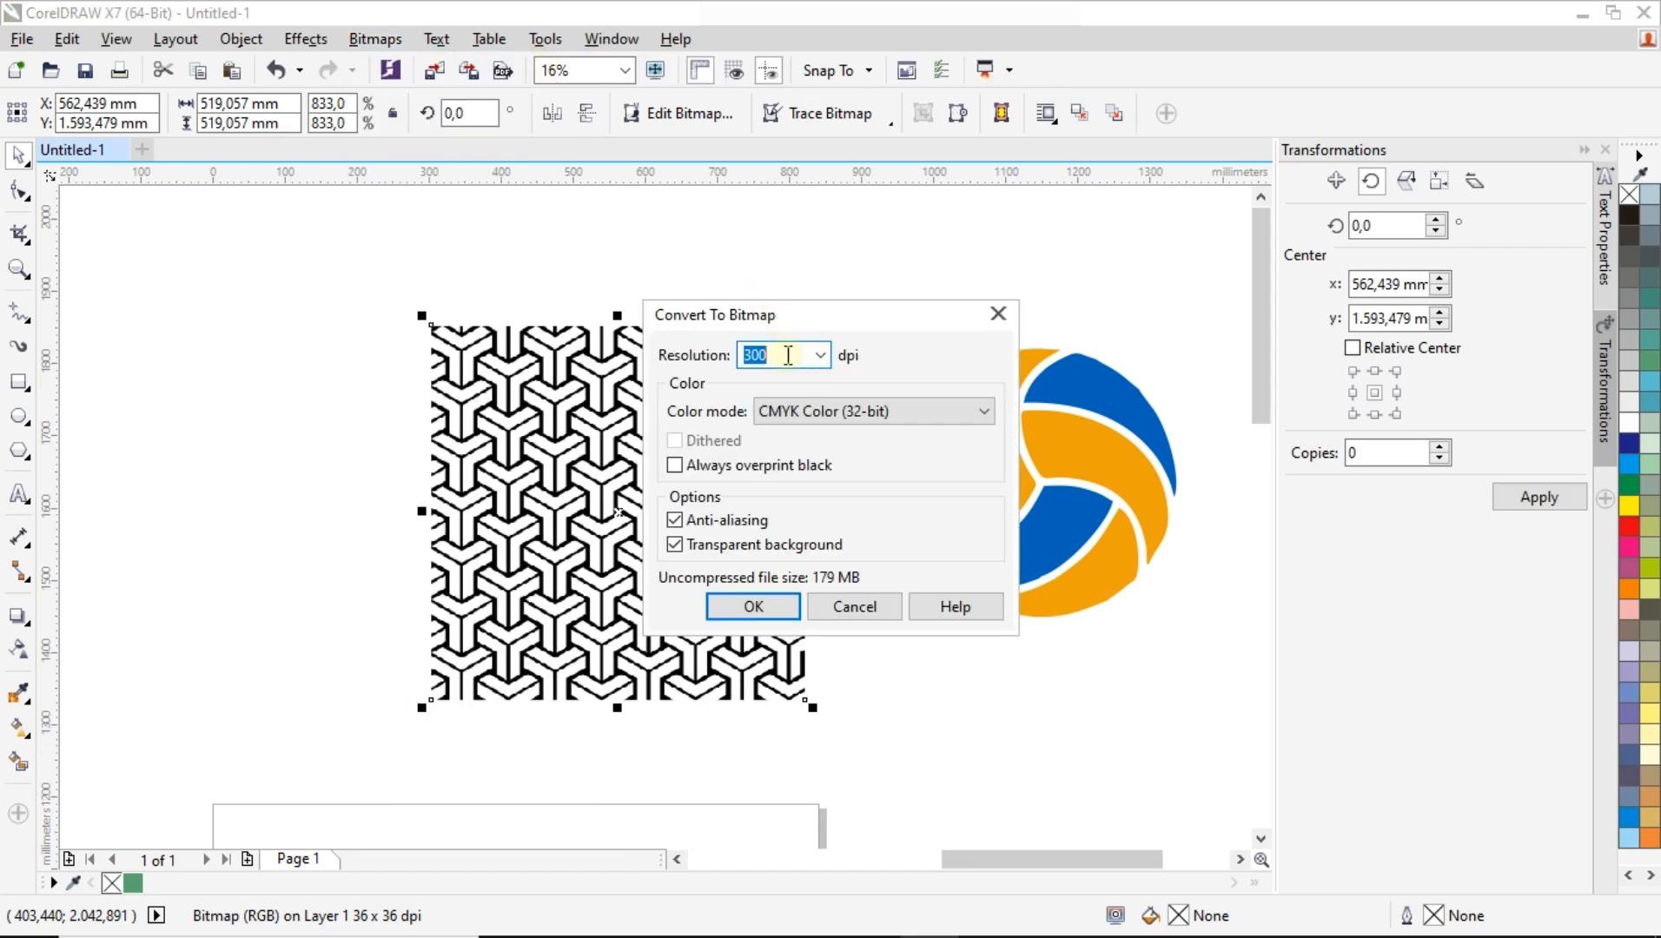
pyautogui.click(752, 607)
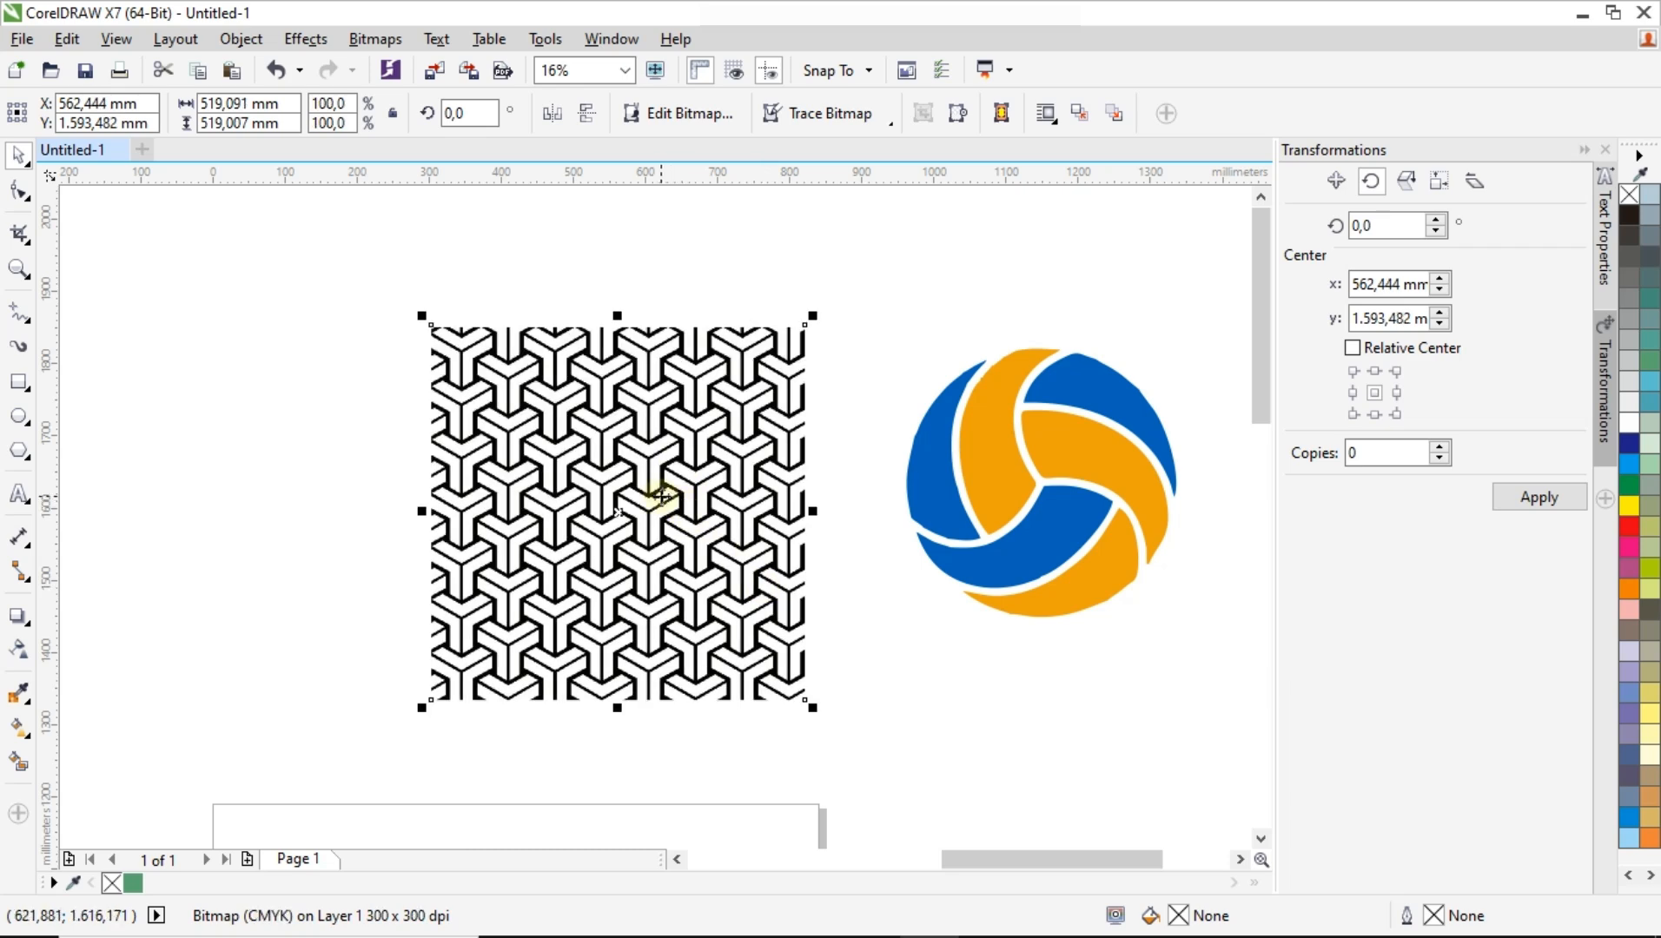
# Trace the pattern bitmap with Outline Trace as a high quality image, reducing the bitmap and keeping the proposed trace settings.
pyautogui.scroll(2, 654, 491)
pyautogui.scroll(4, 654, 494)
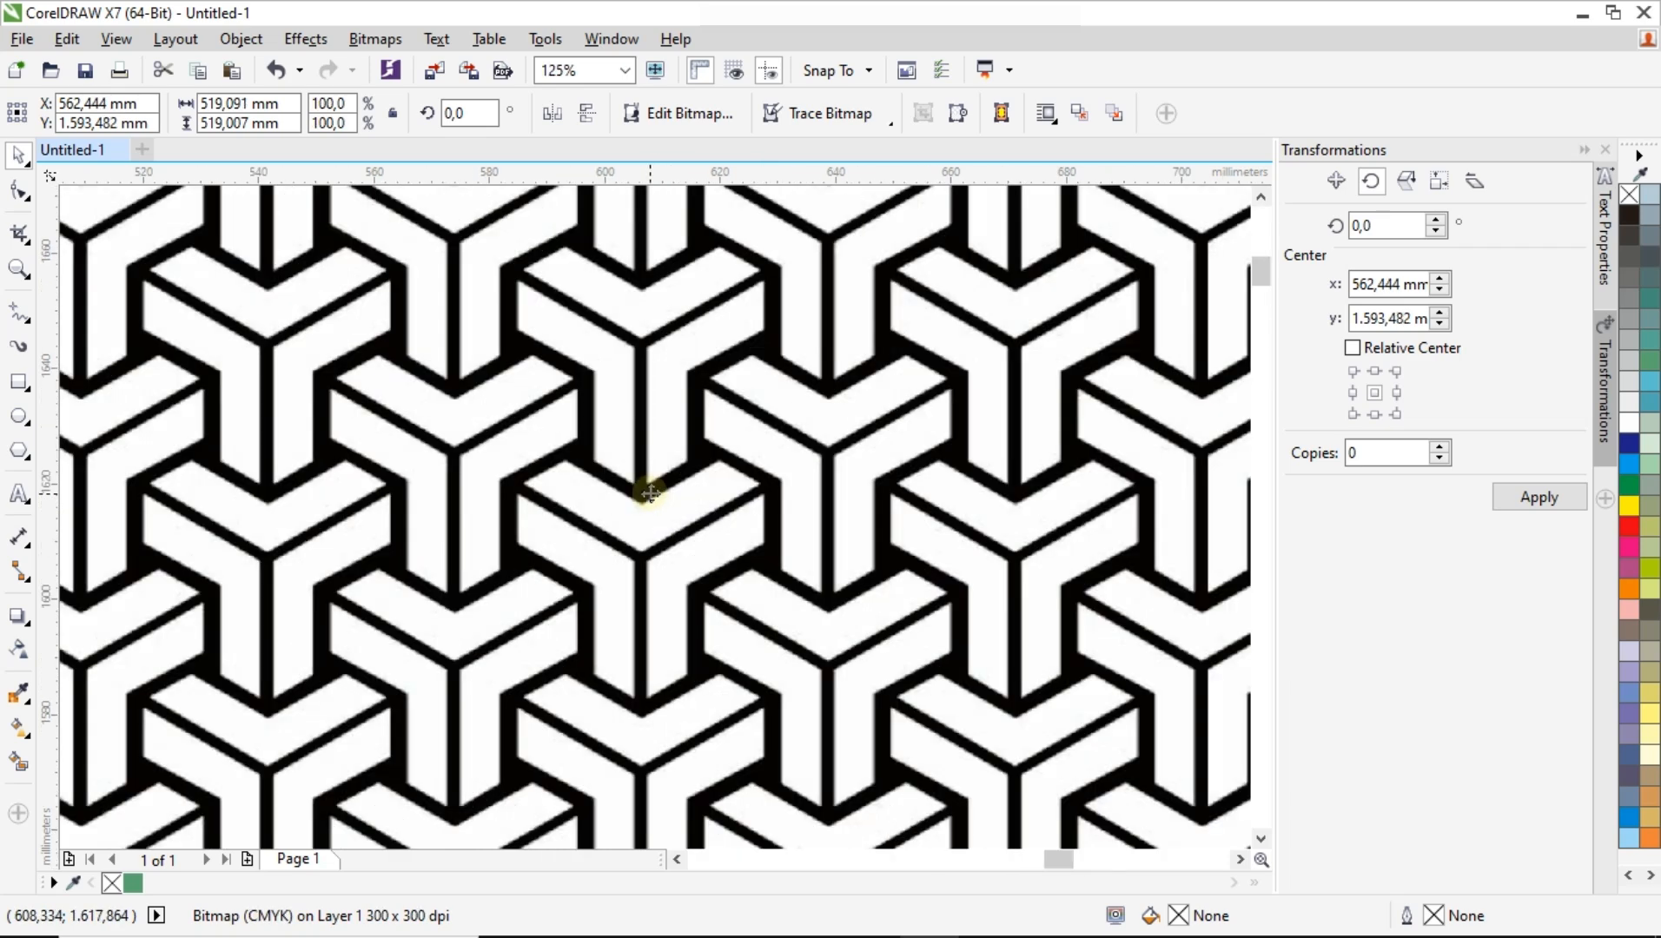
pyautogui.scroll(-8, 649, 493)
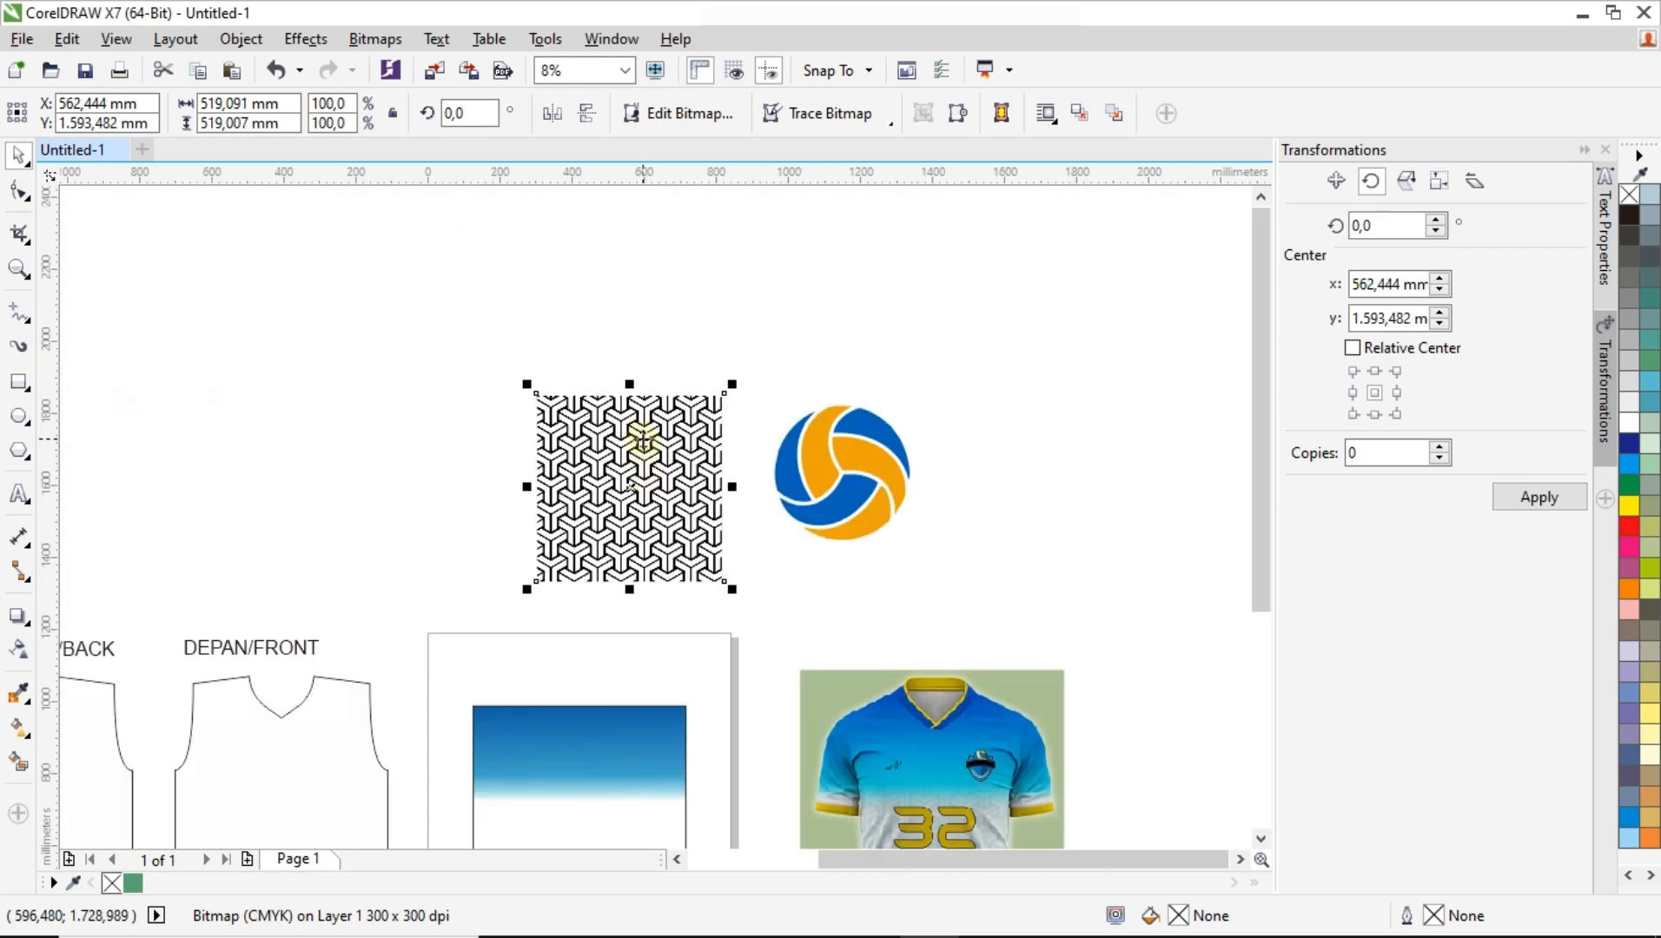
pyautogui.rightClick(643, 441)
pyautogui.moveTo(760, 378)
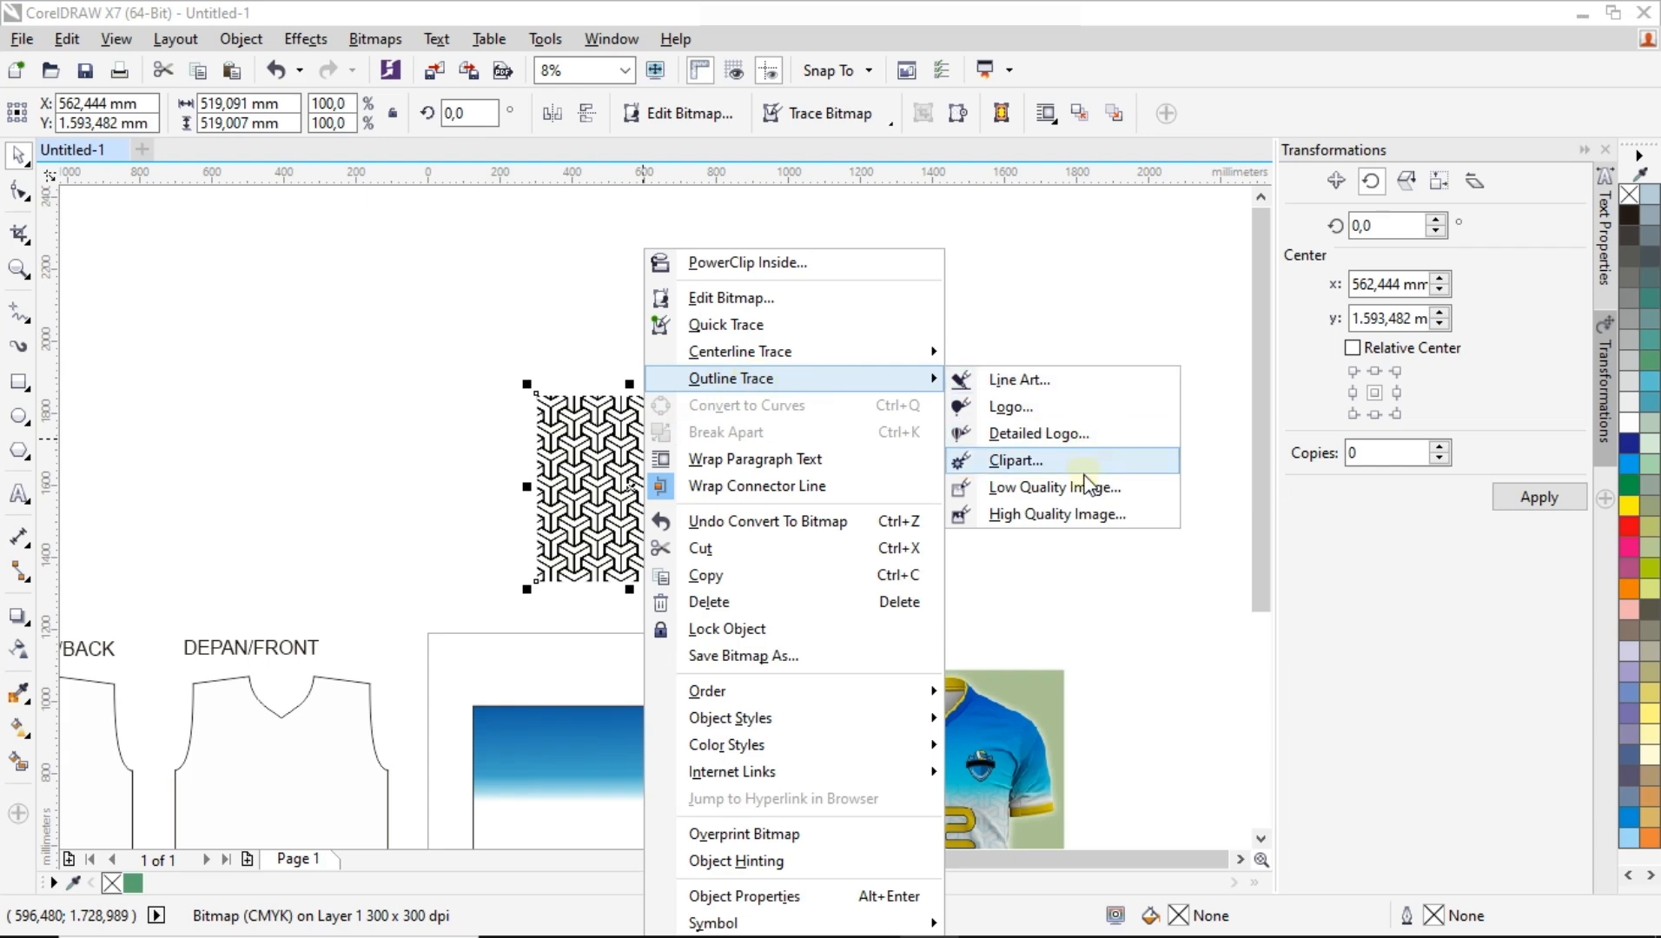
pyautogui.click(1127, 516)
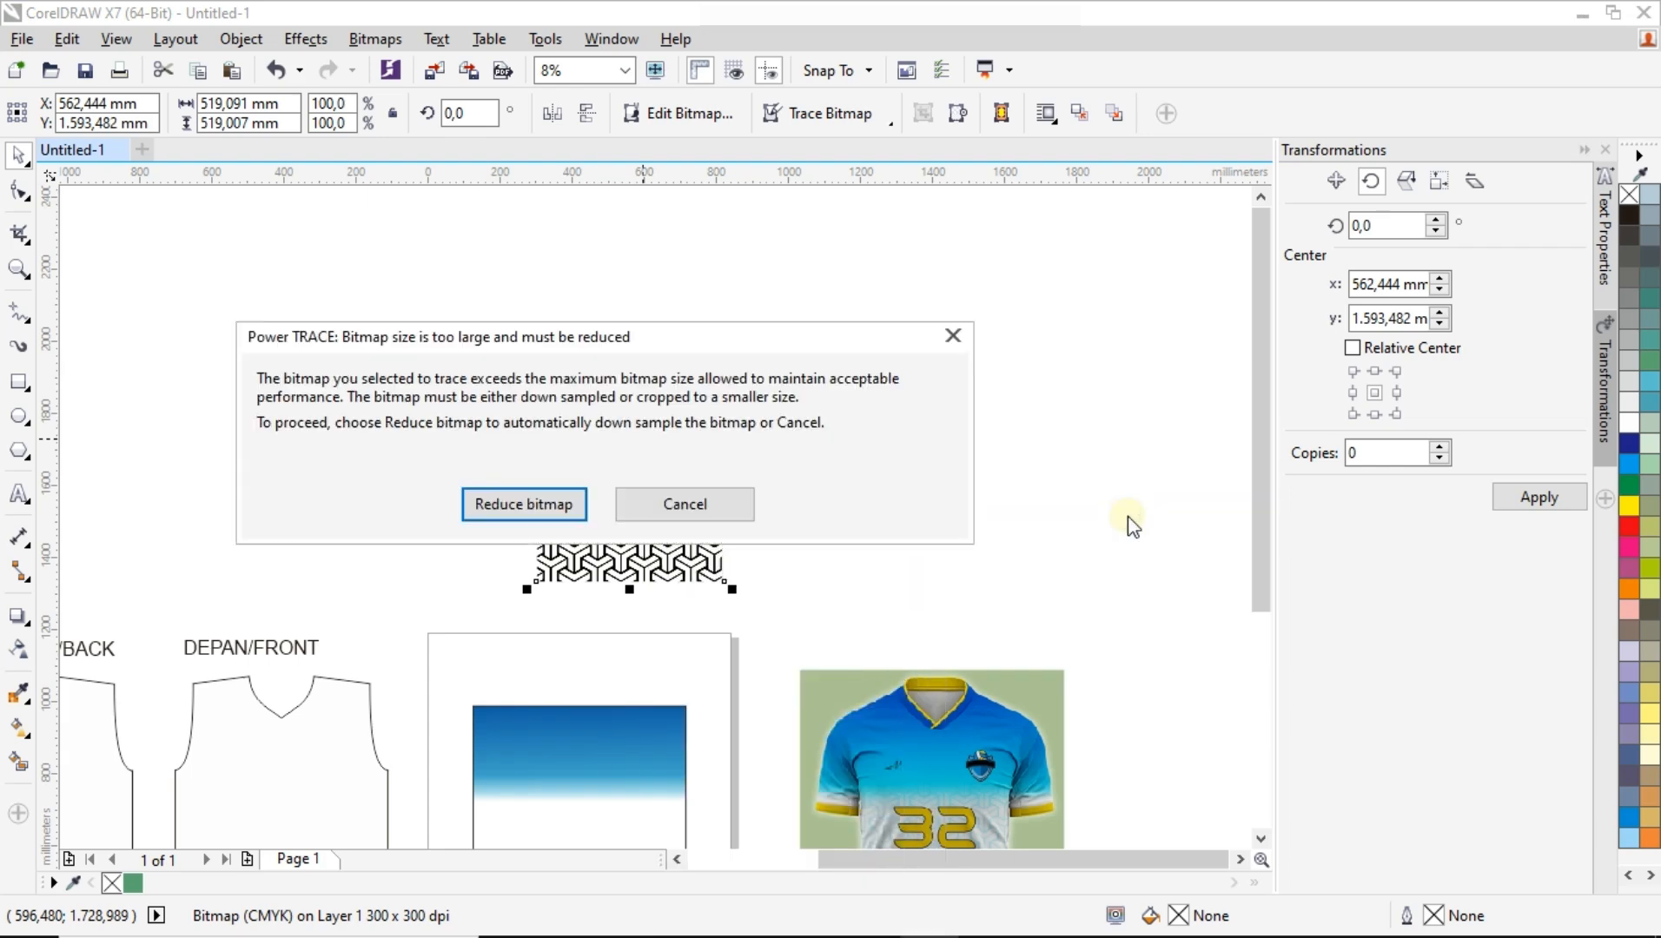
pyautogui.click(544, 500)
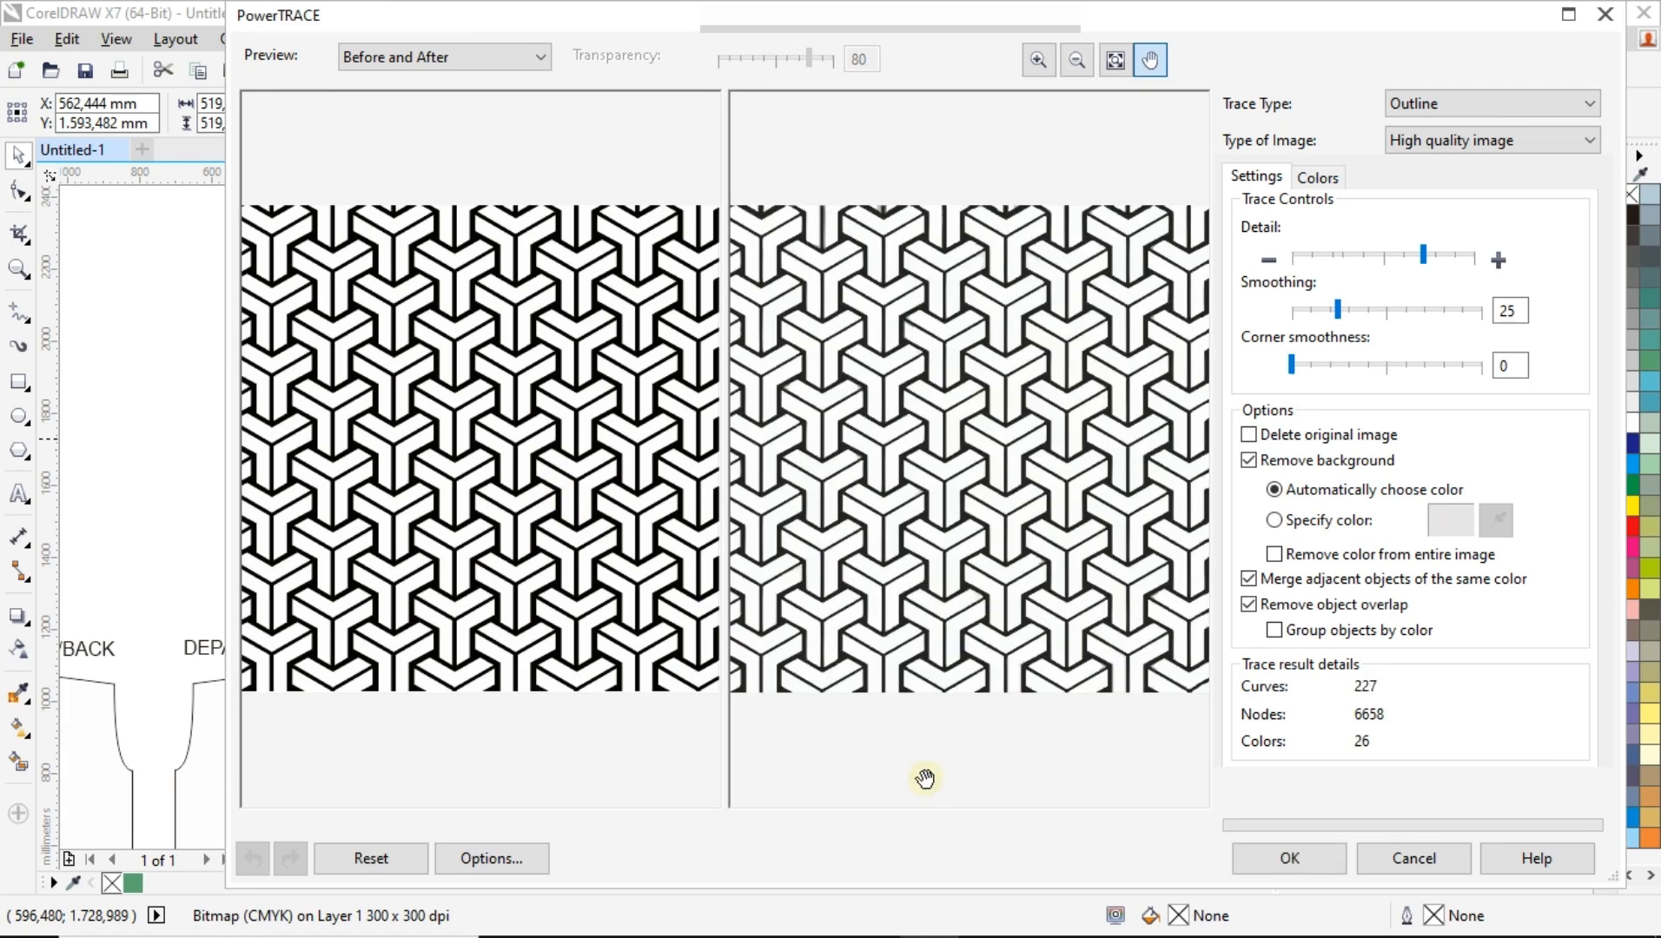
pyautogui.click(1286, 859)
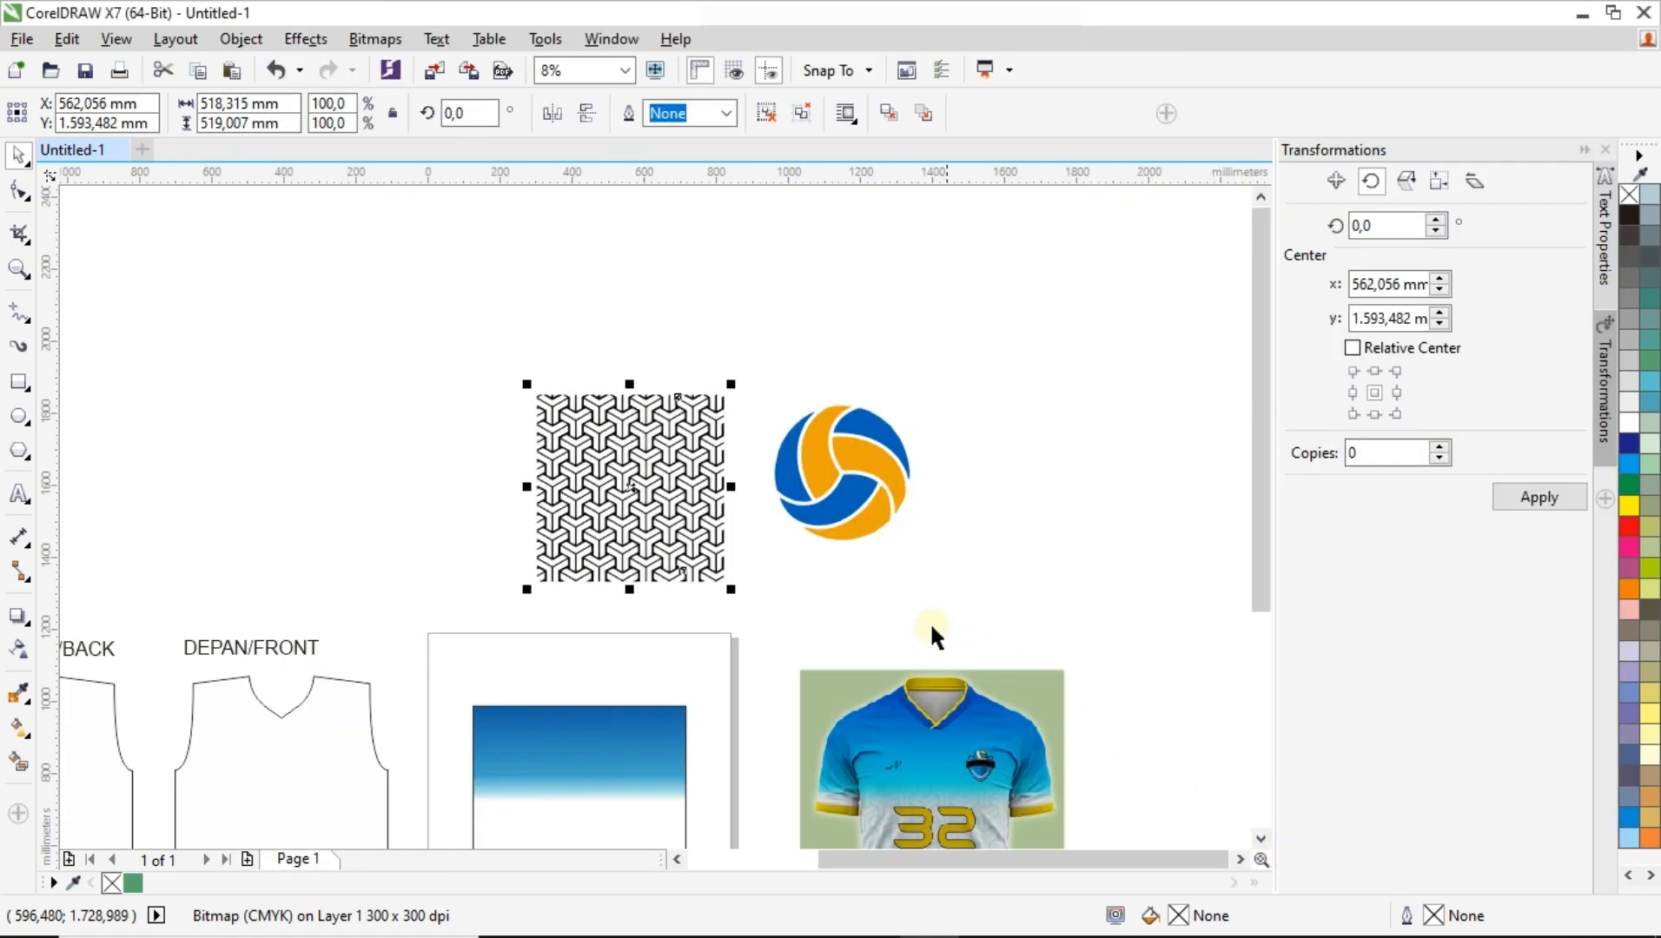
# Move the traced pattern off the original bitmap and delete the original.
pyautogui.moveTo(663, 502)
pyautogui.mouseDown()
pyautogui.moveTo(493, 485)
pyautogui.moveTo(431, 508)
pyautogui.moveTo(551, 494)
pyautogui.mouseUp()
pyautogui.scroll(1, 647, 452)
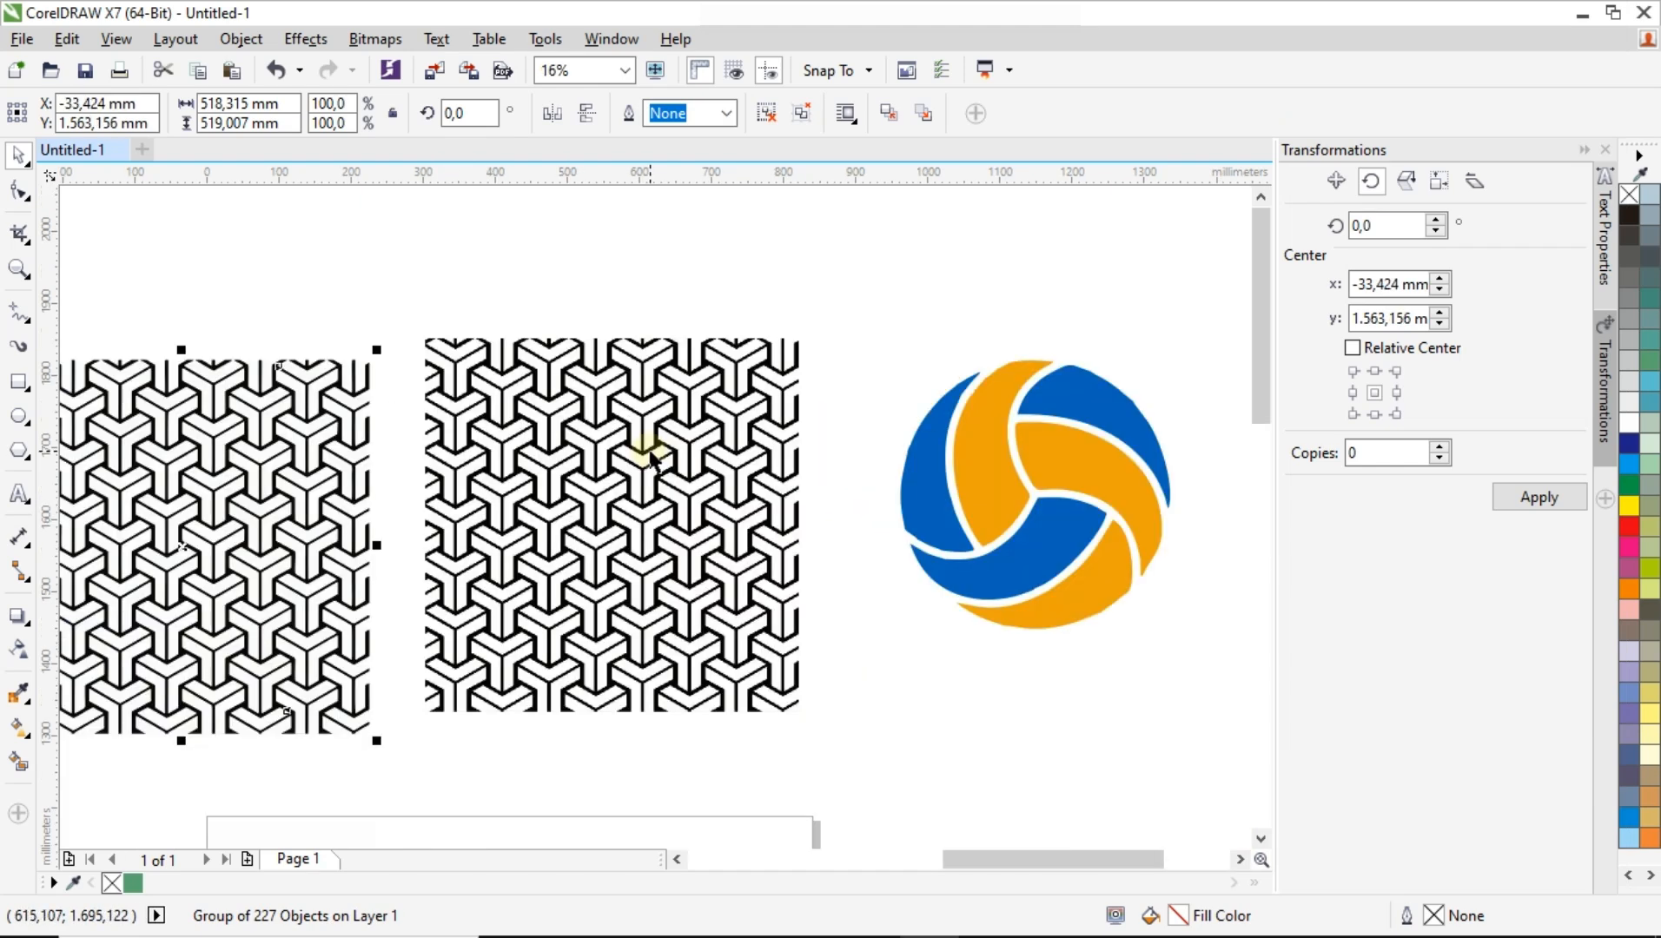
pyautogui.click(650, 458)
pyautogui.press('Delete')
pyautogui.scroll(-1, 606, 453)
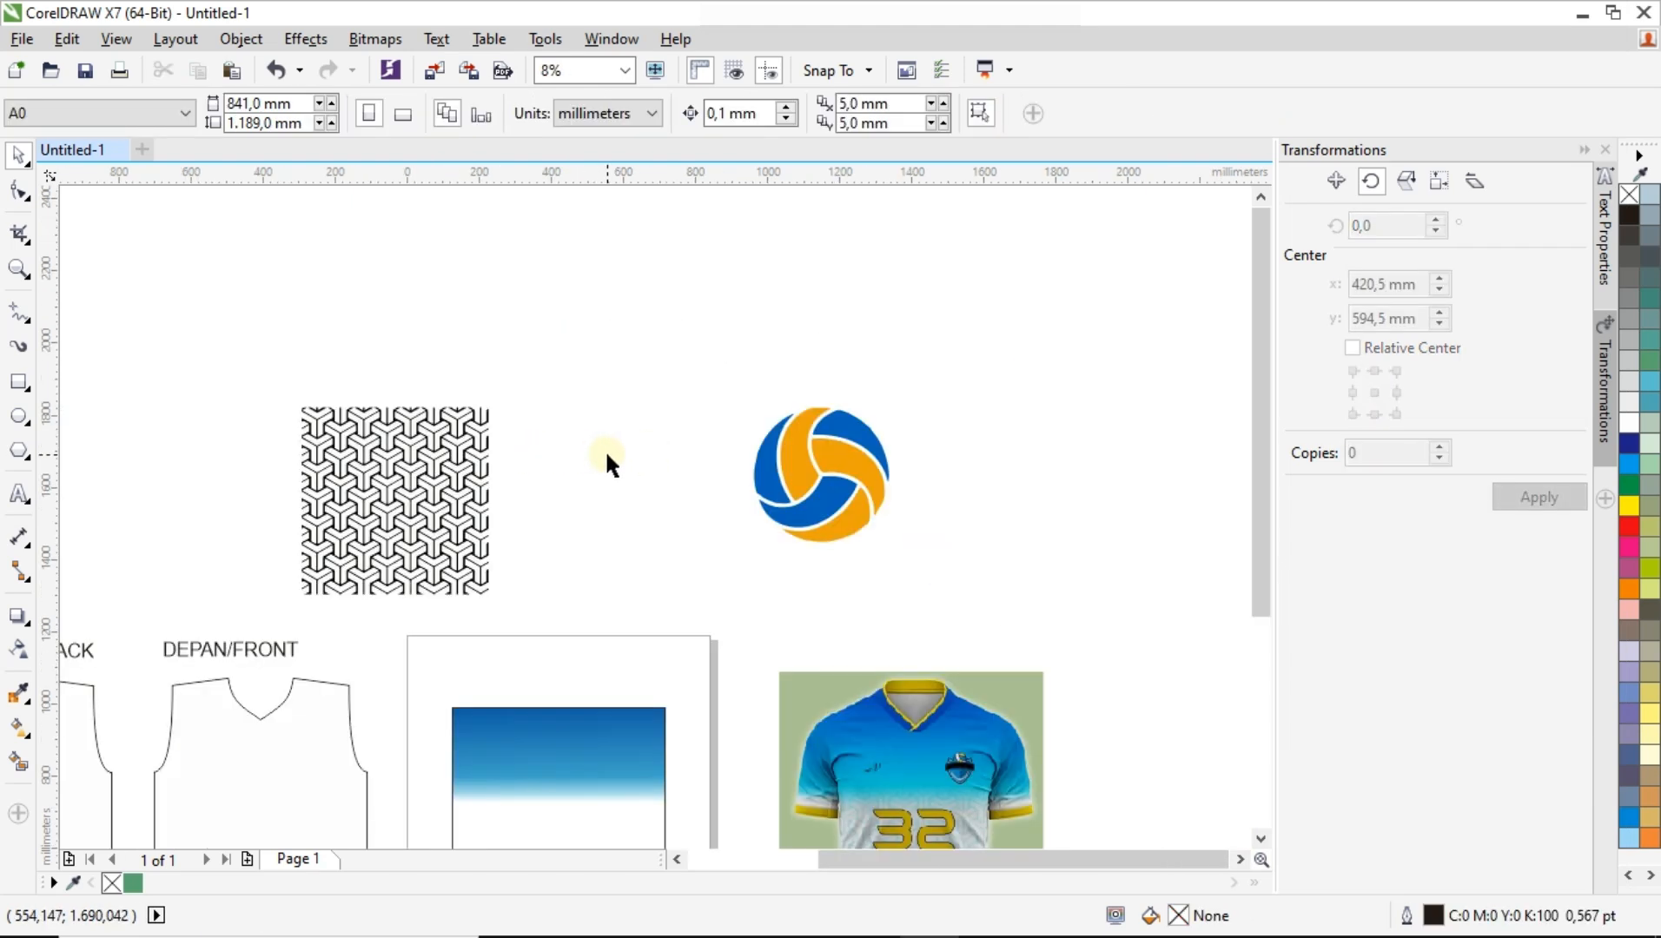
# Move the traced pattern back beside the volleyball and ungroup it into separate objects.
pyautogui.moveTo(231, 363); pyautogui.dragTo(499, 604)
pyautogui.moveTo(408, 527); pyautogui.dragTo(619, 495)
pyautogui.scroll(1, 620, 469)
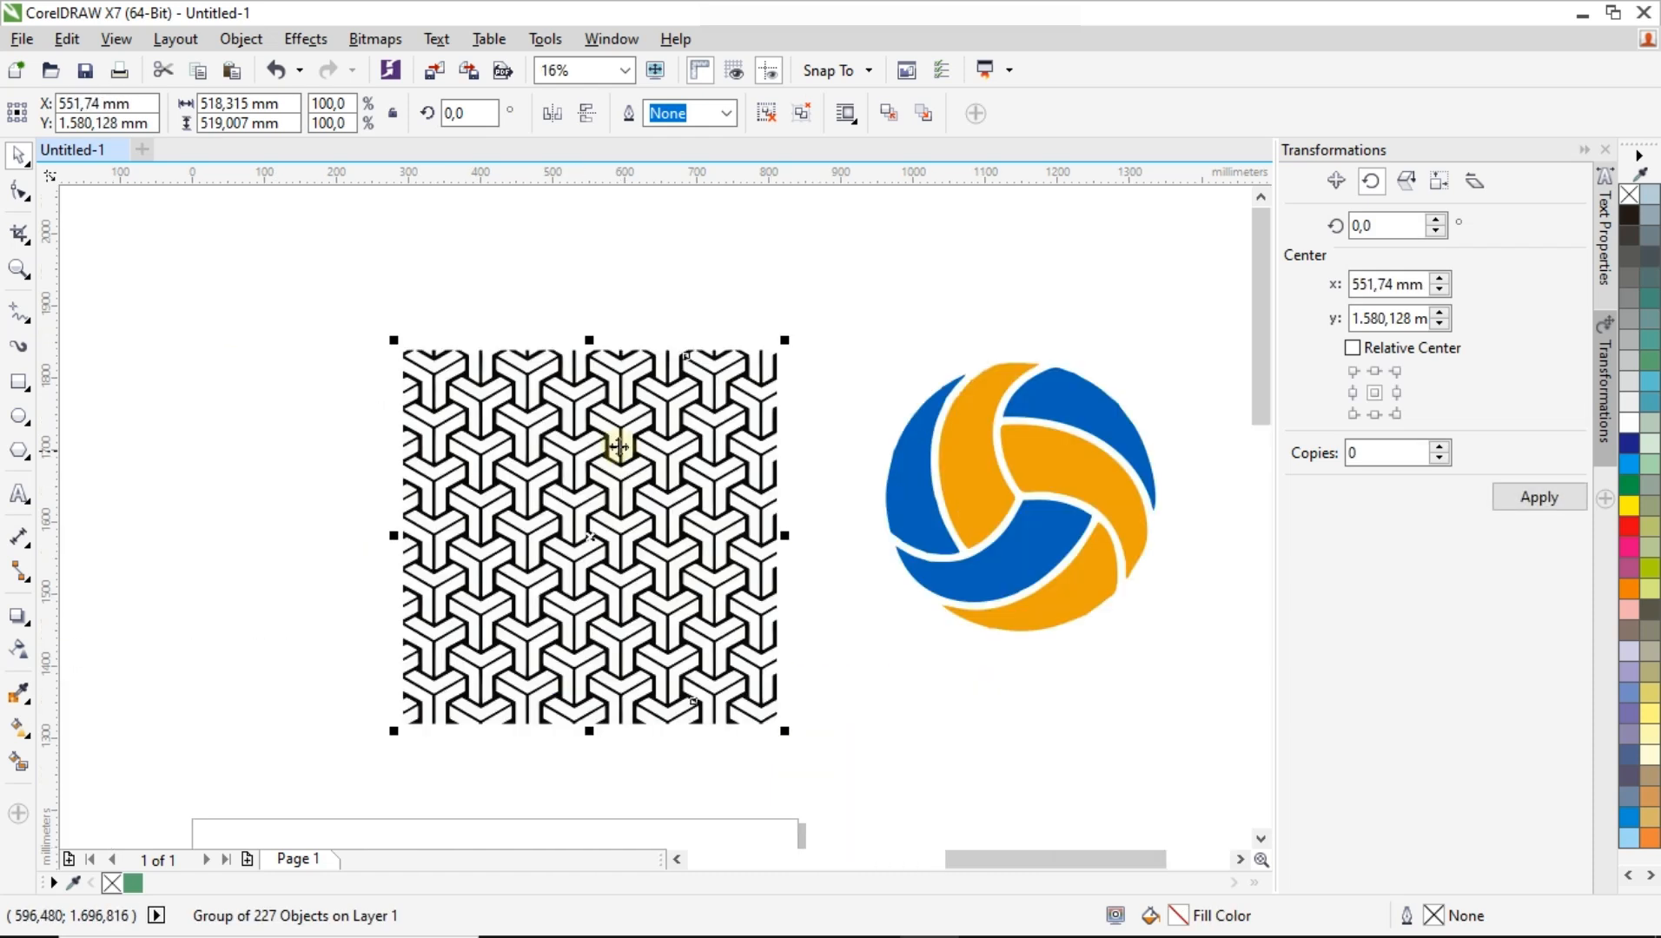
pyautogui.click(534, 288)
pyautogui.click(494, 412)
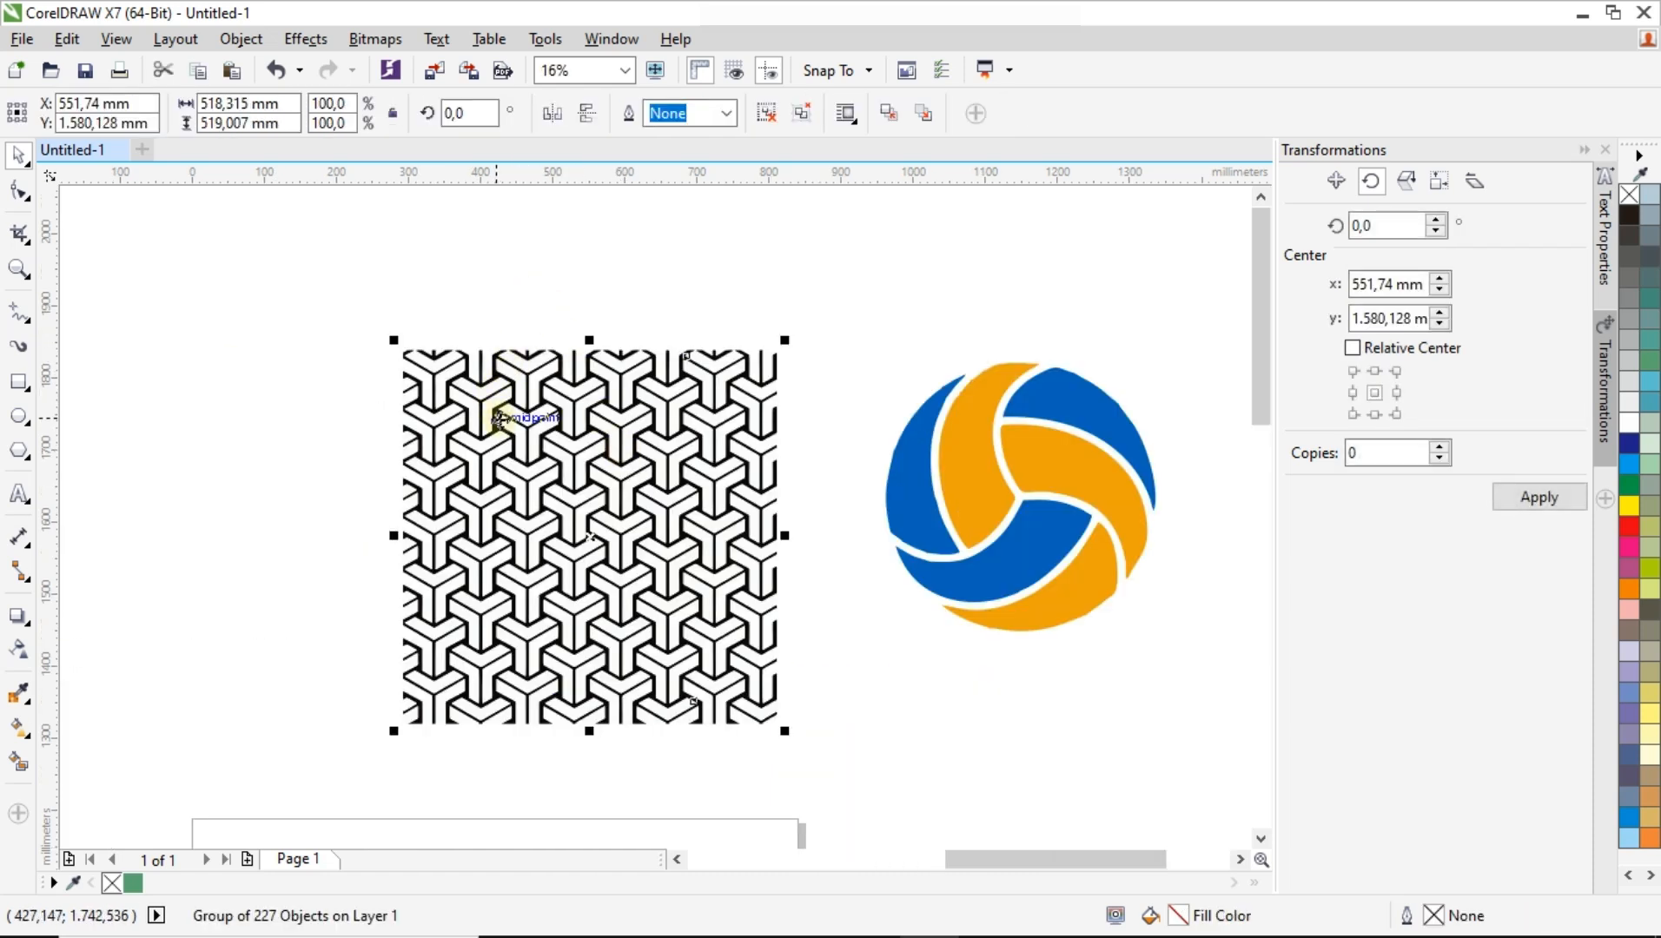
pyautogui.hotkey('ctrl', 'u')
pyautogui.click(491, 296)
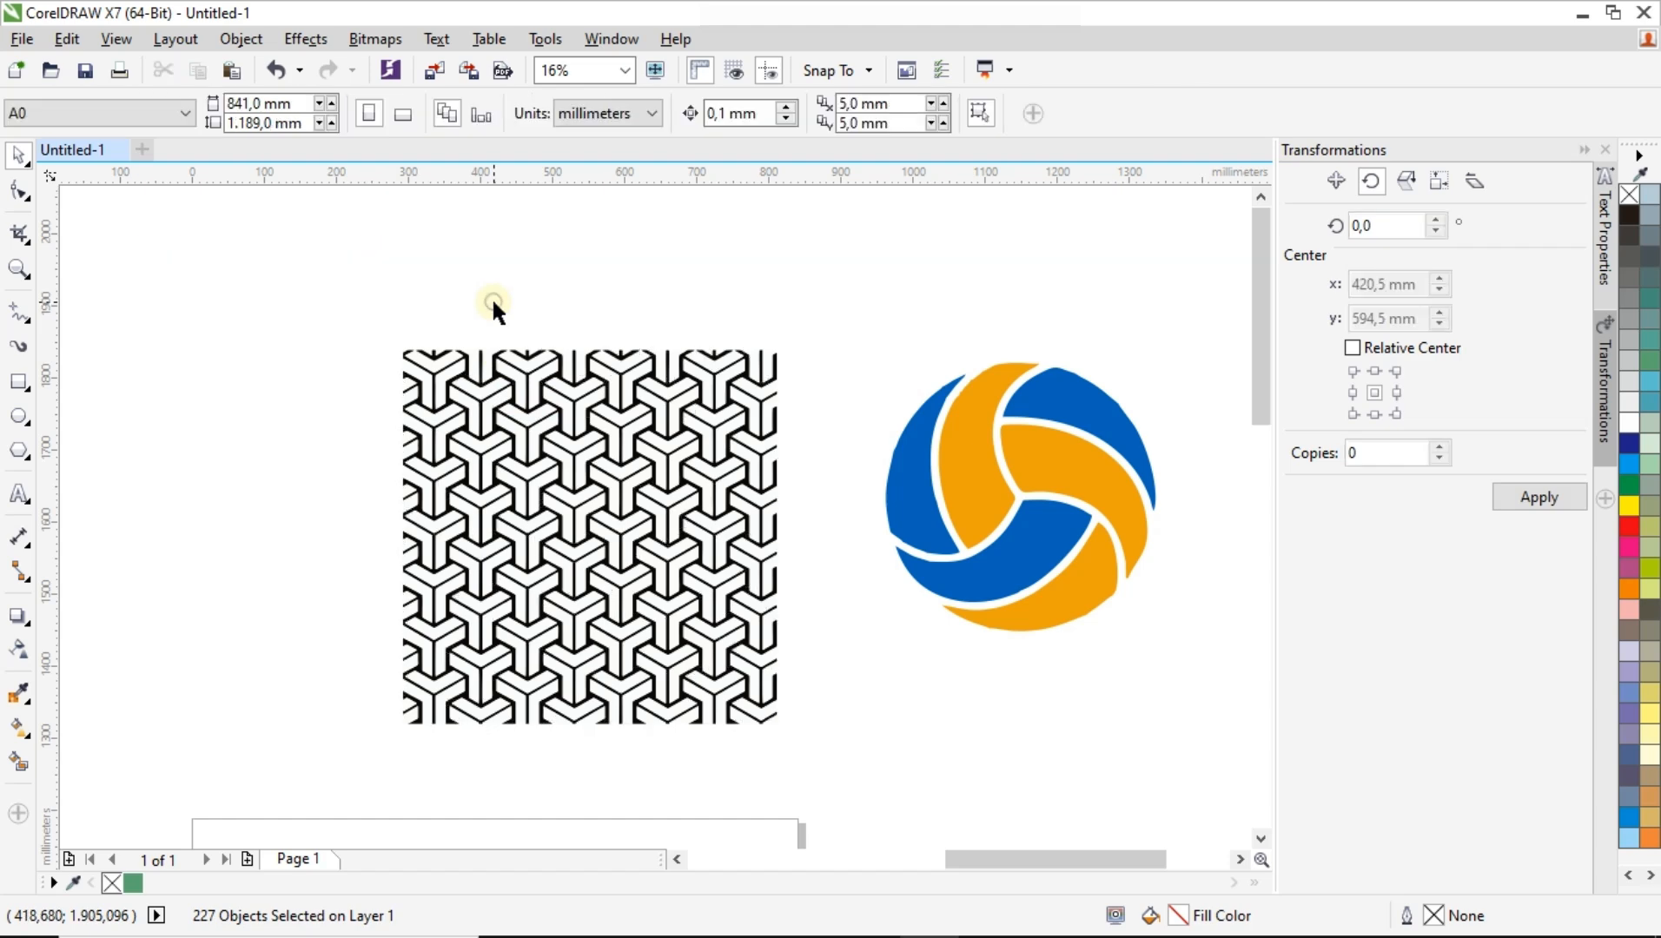
# Fill the large black line curve of the ungrouped pattern with teal, C:60 M:0 Y:20 K:20.
pyautogui.scroll(2, 436, 321)
pyautogui.scroll(-1, 434, 337)
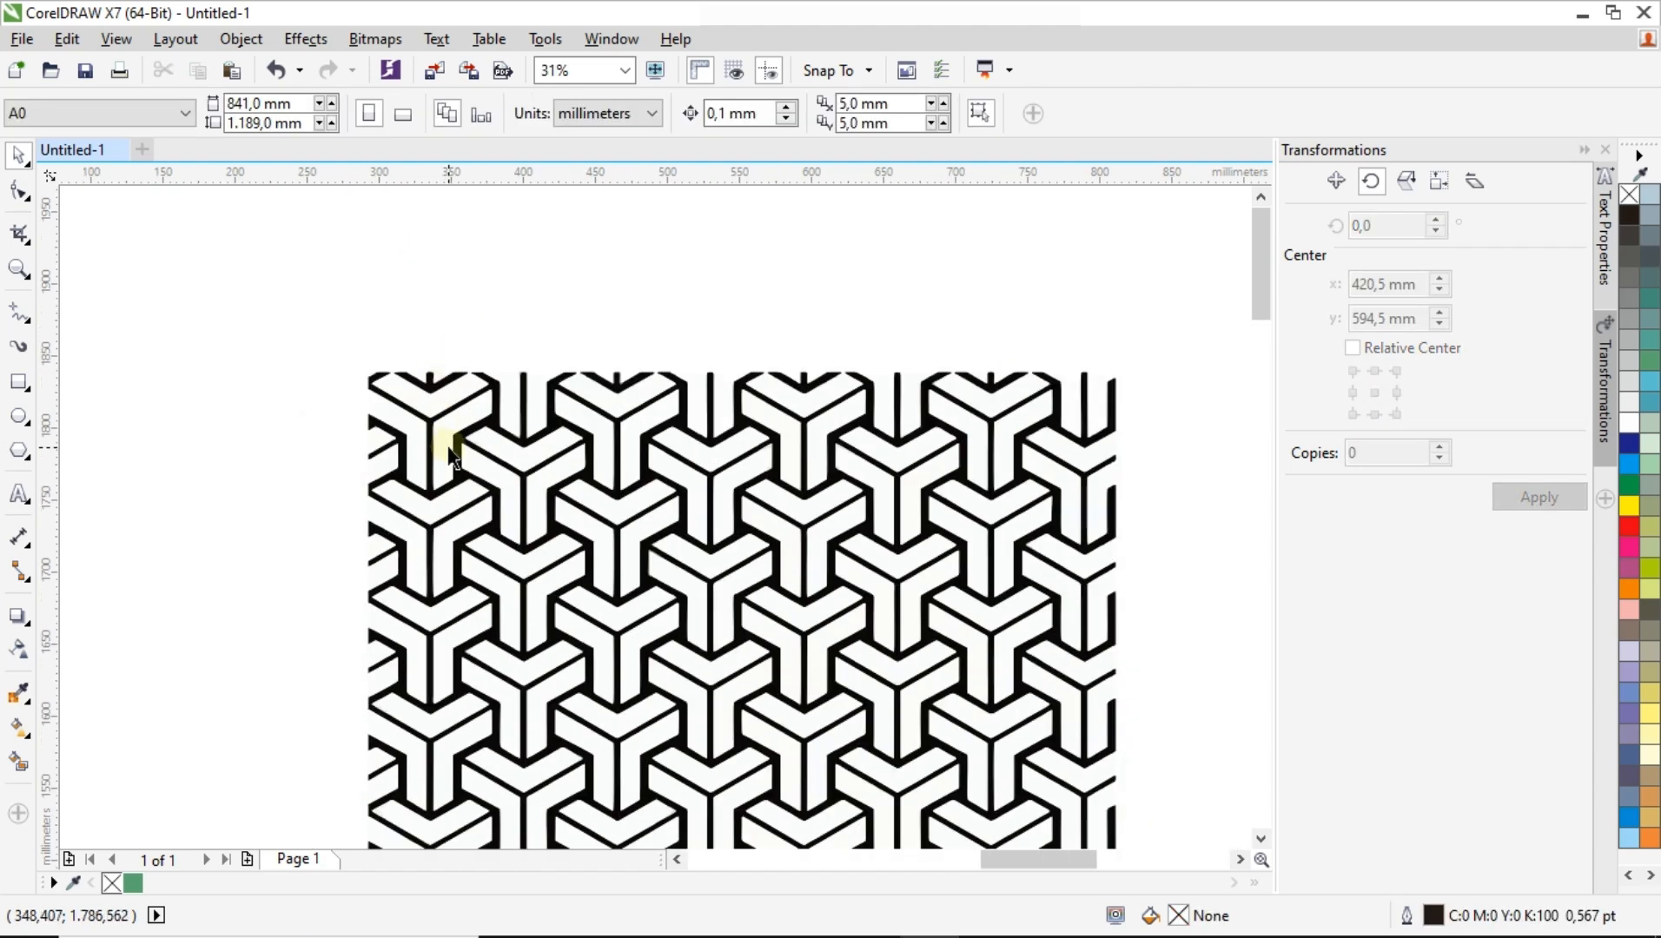
pyautogui.scroll(-1, 455, 465)
pyautogui.scroll(1, 461, 476)
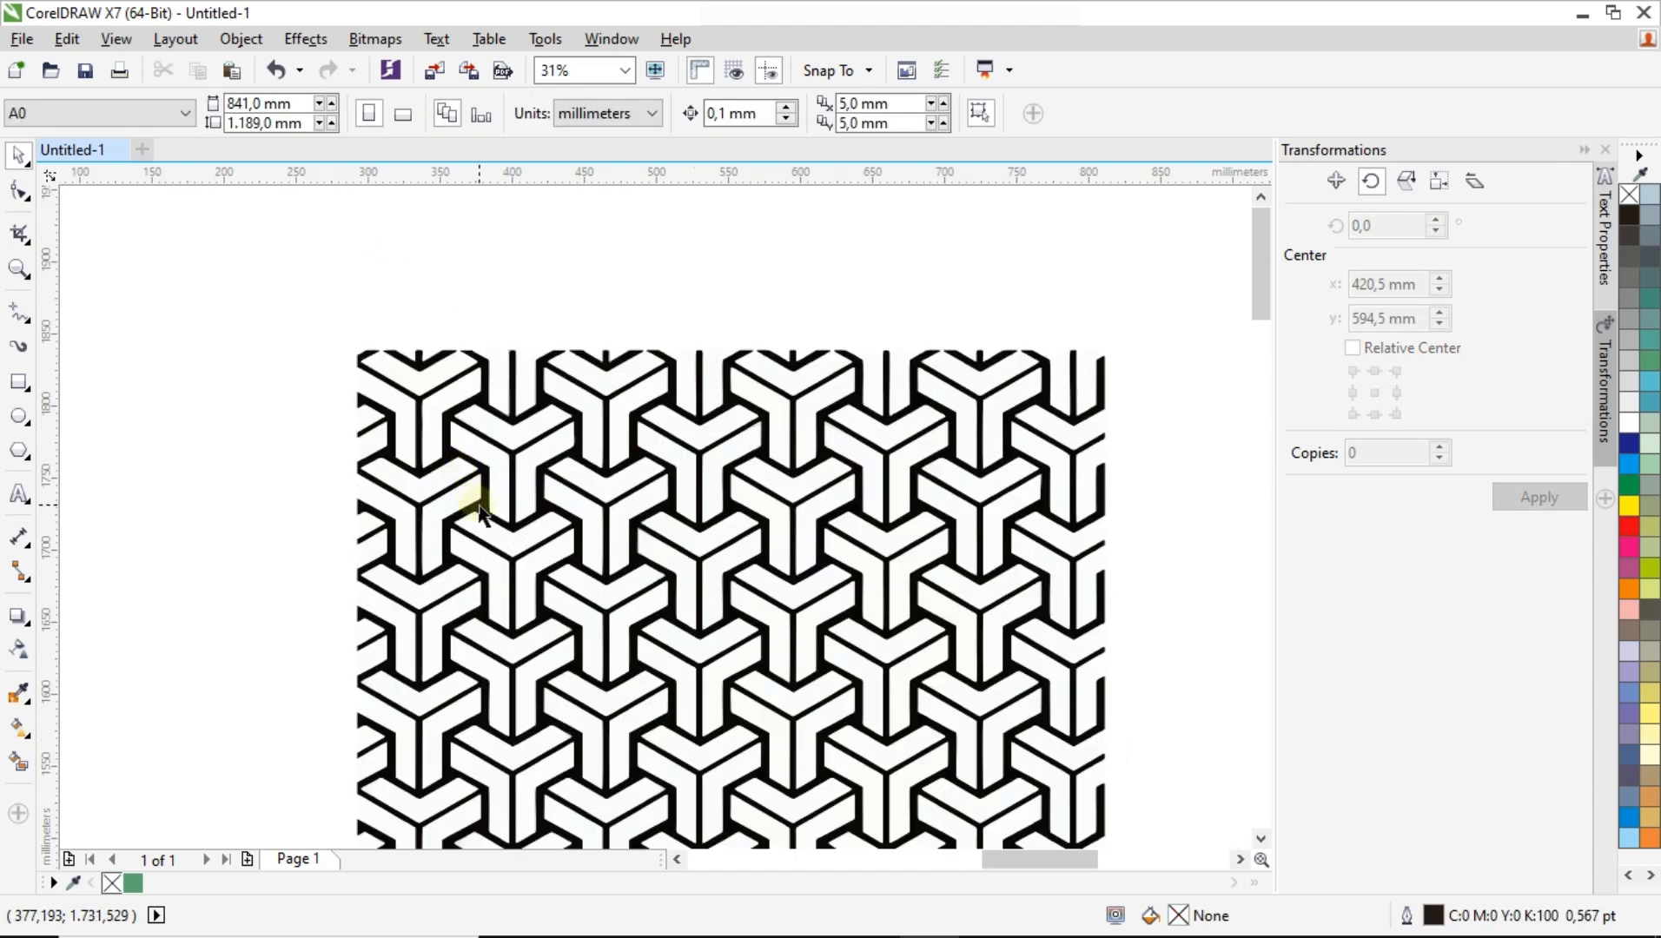
pyautogui.click(457, 497)
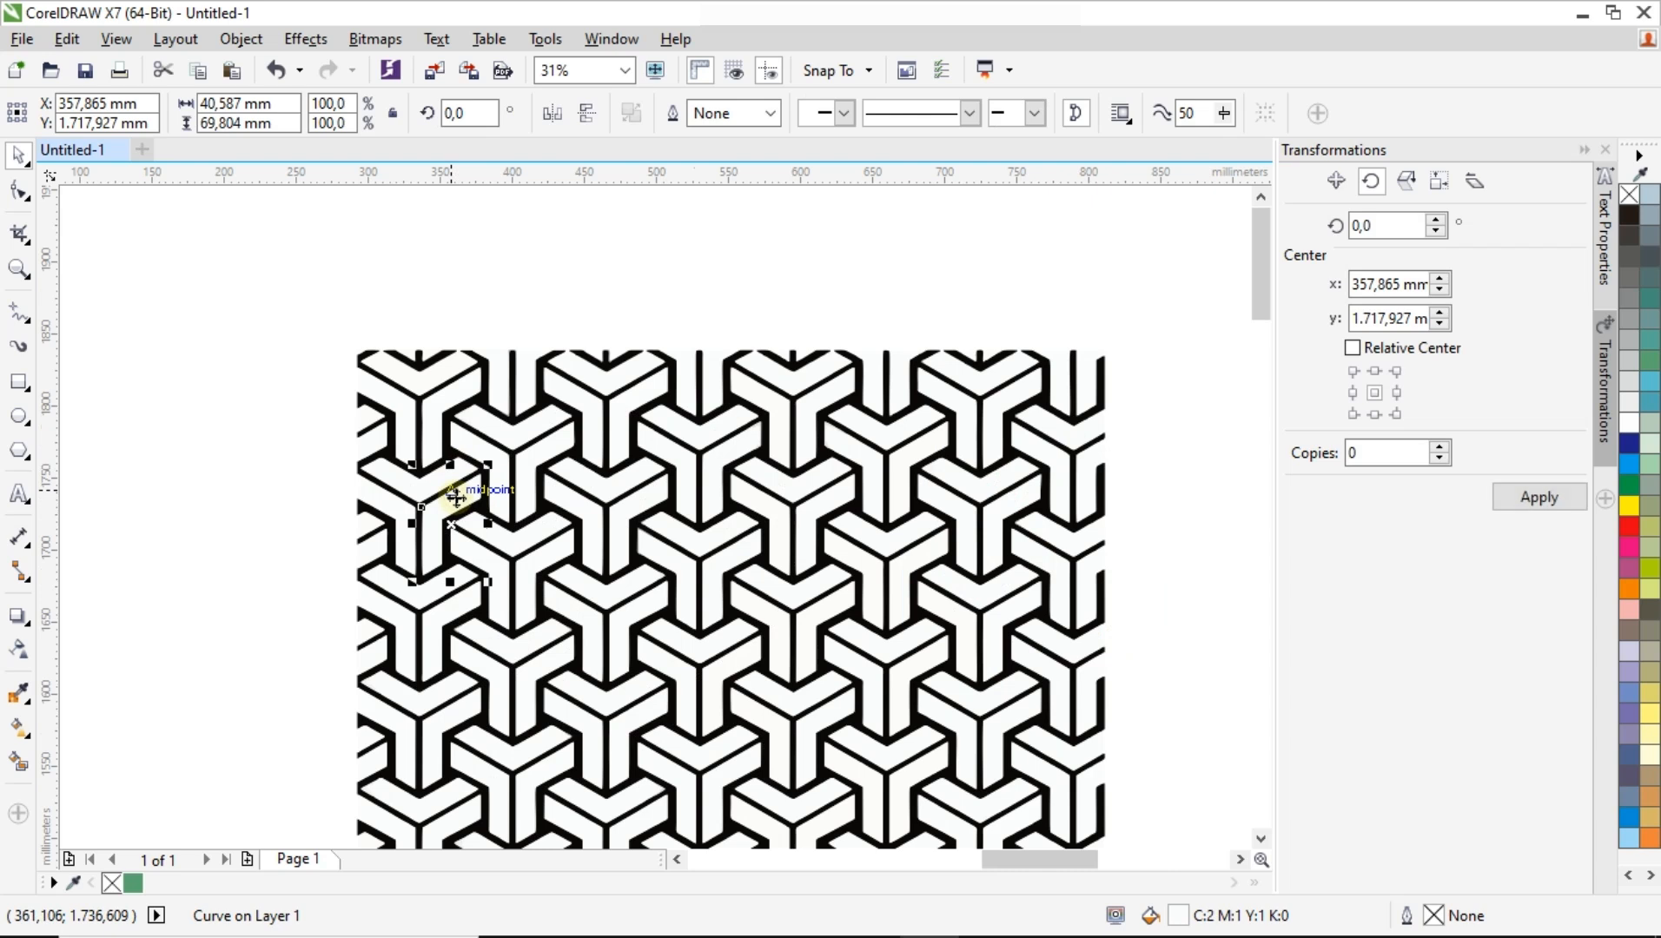
pyautogui.click(293, 409)
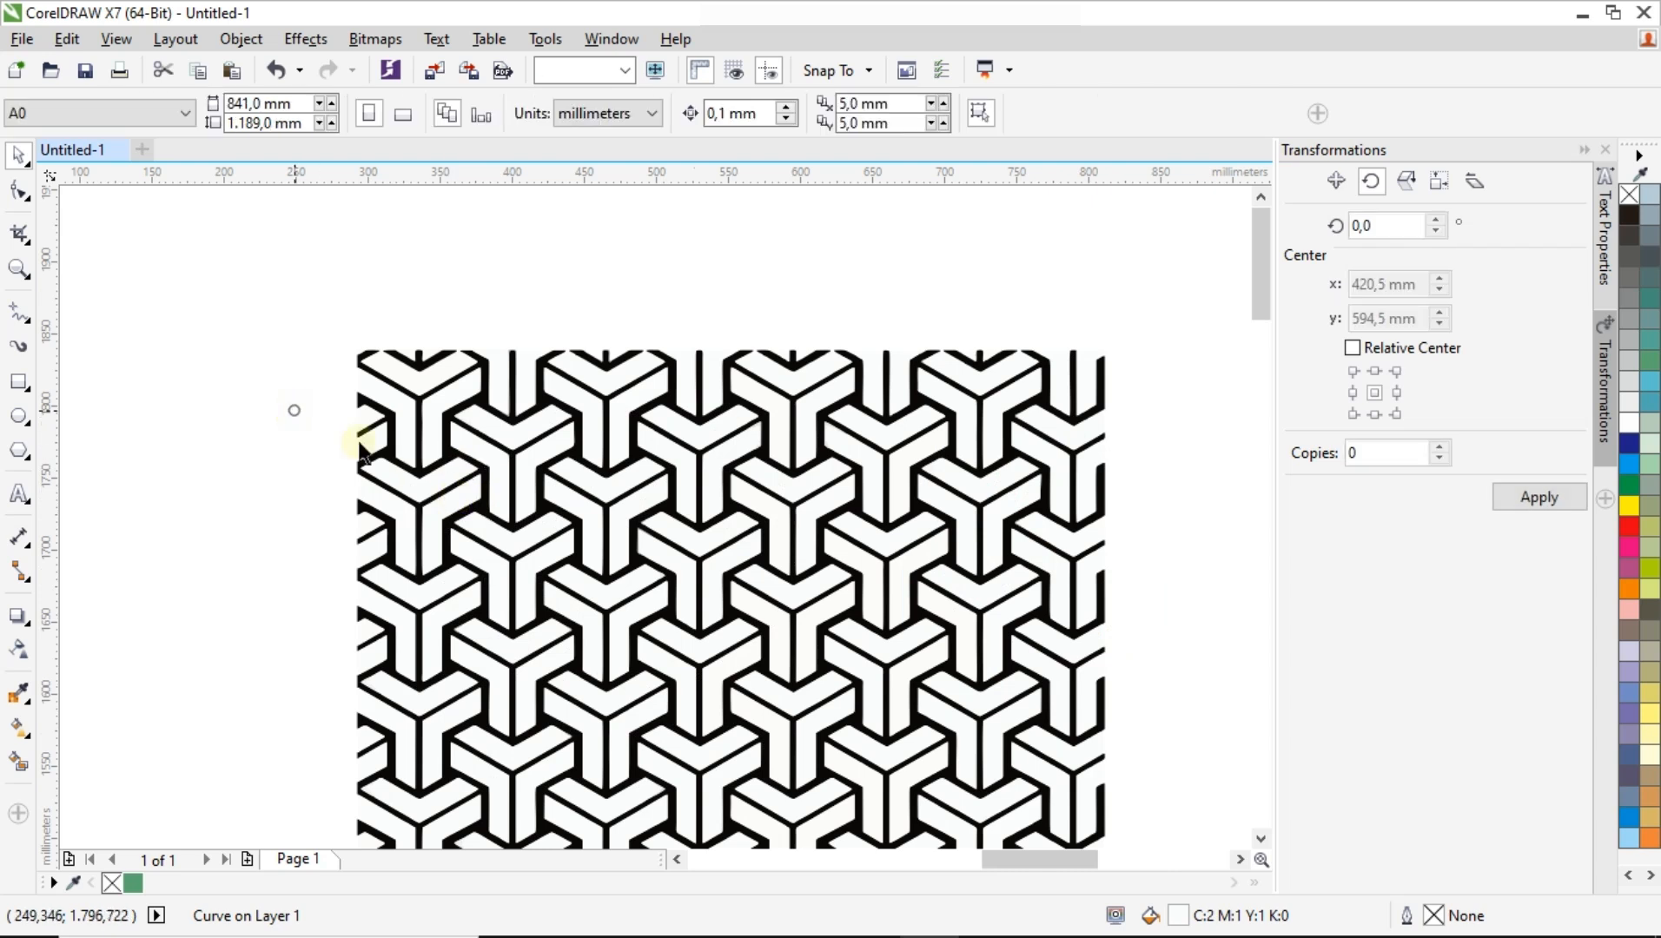
pyautogui.click(420, 427)
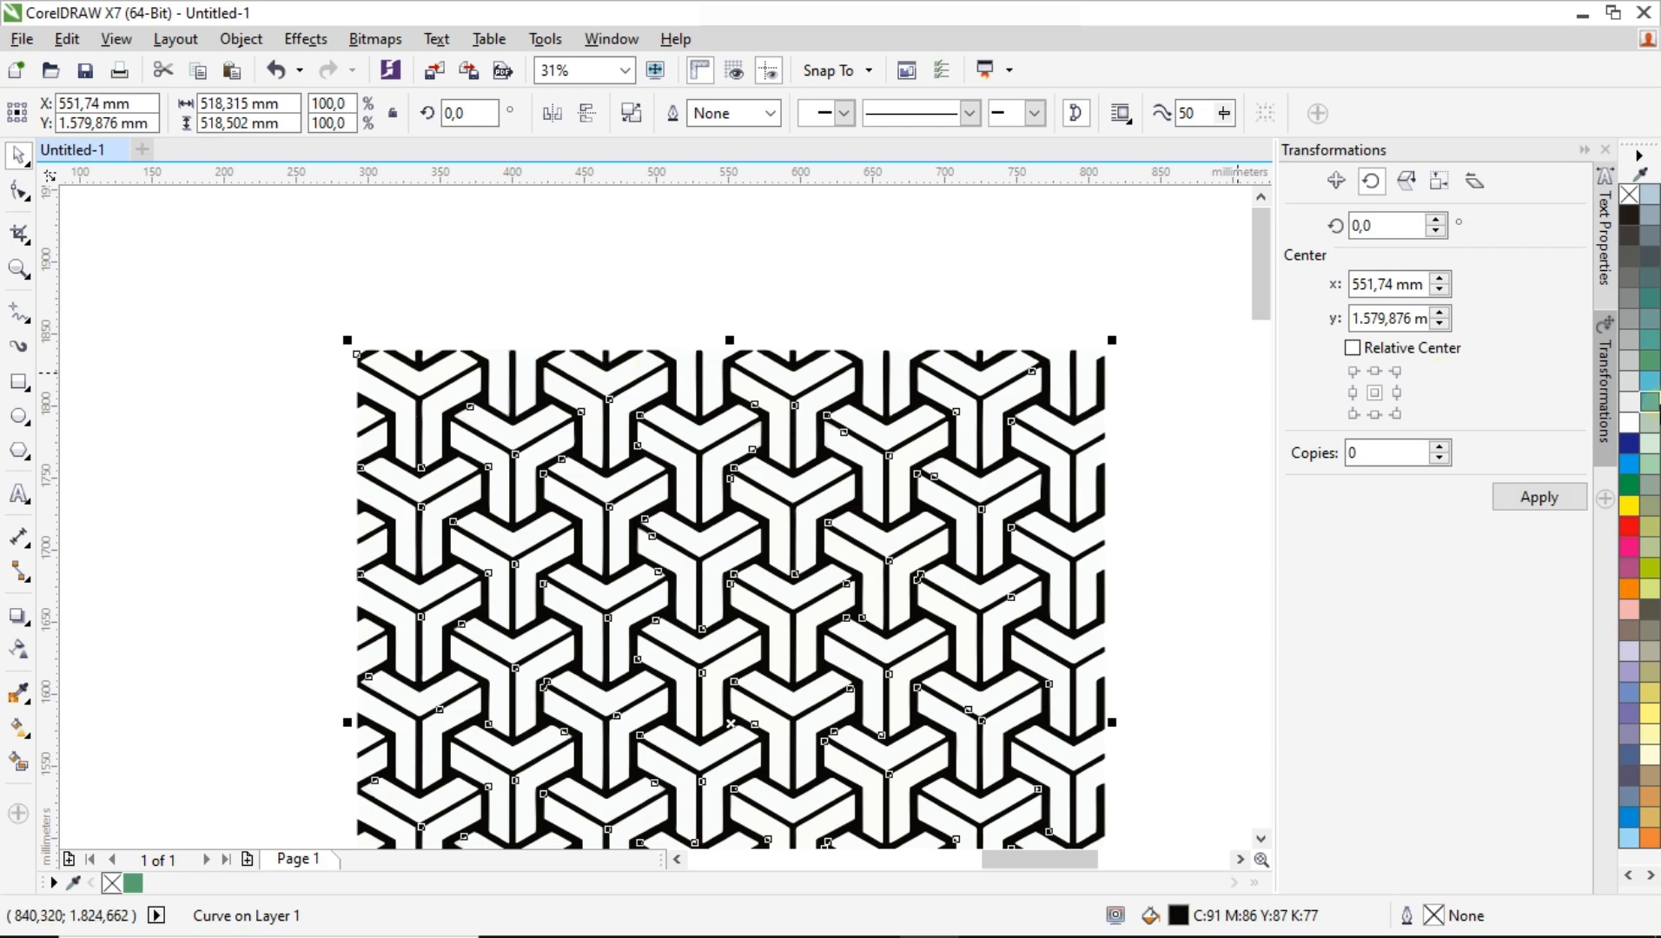
pyautogui.click(1652, 404)
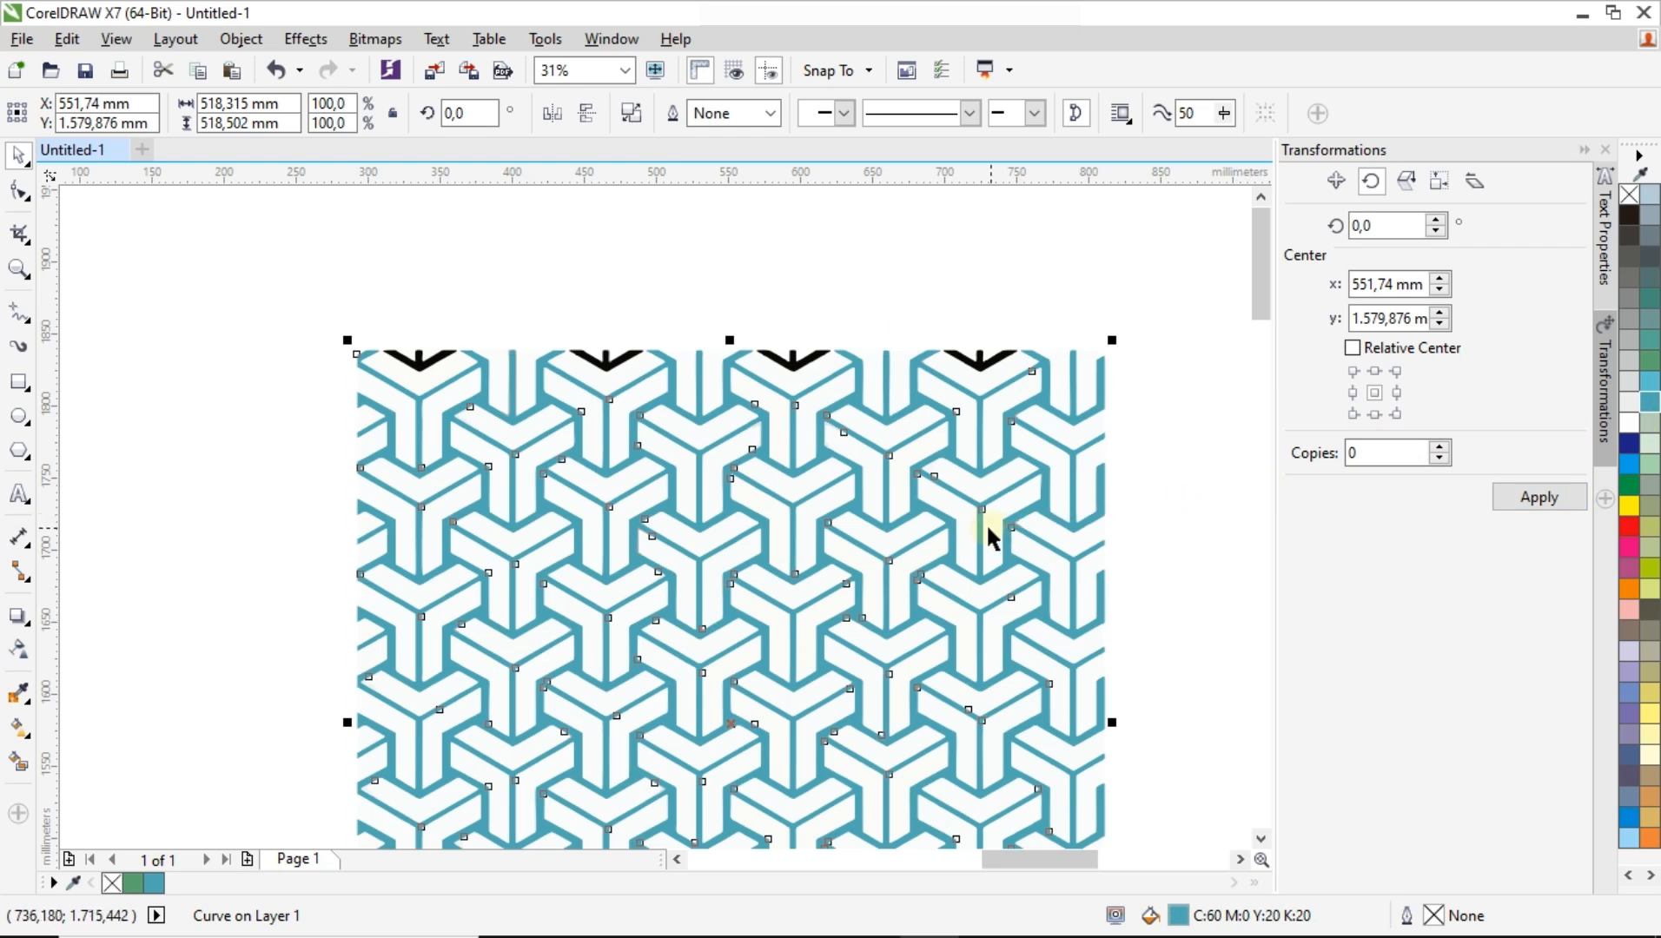
# Change the pattern line curve to a uniform pale blue fill of C:16 M:0 Y:3 K:0.
pyautogui.press('F11')
pyautogui.moveTo(712, 311); pyautogui.dragTo(1533, 330)
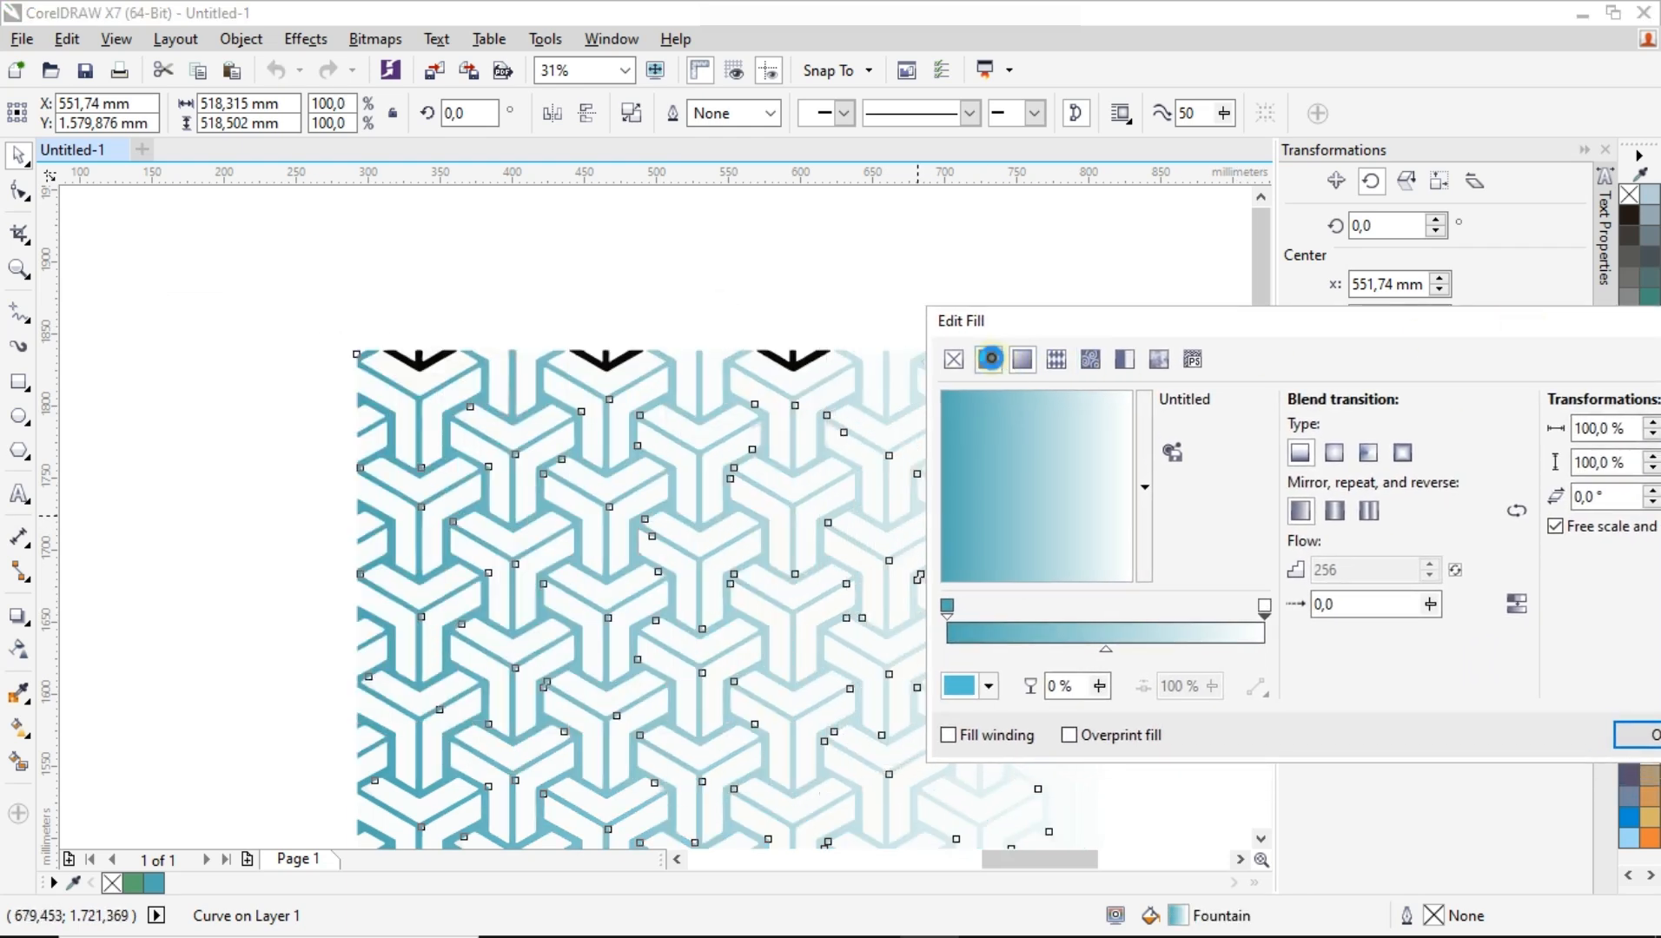
pyautogui.click(989, 359)
pyautogui.click(1108, 441)
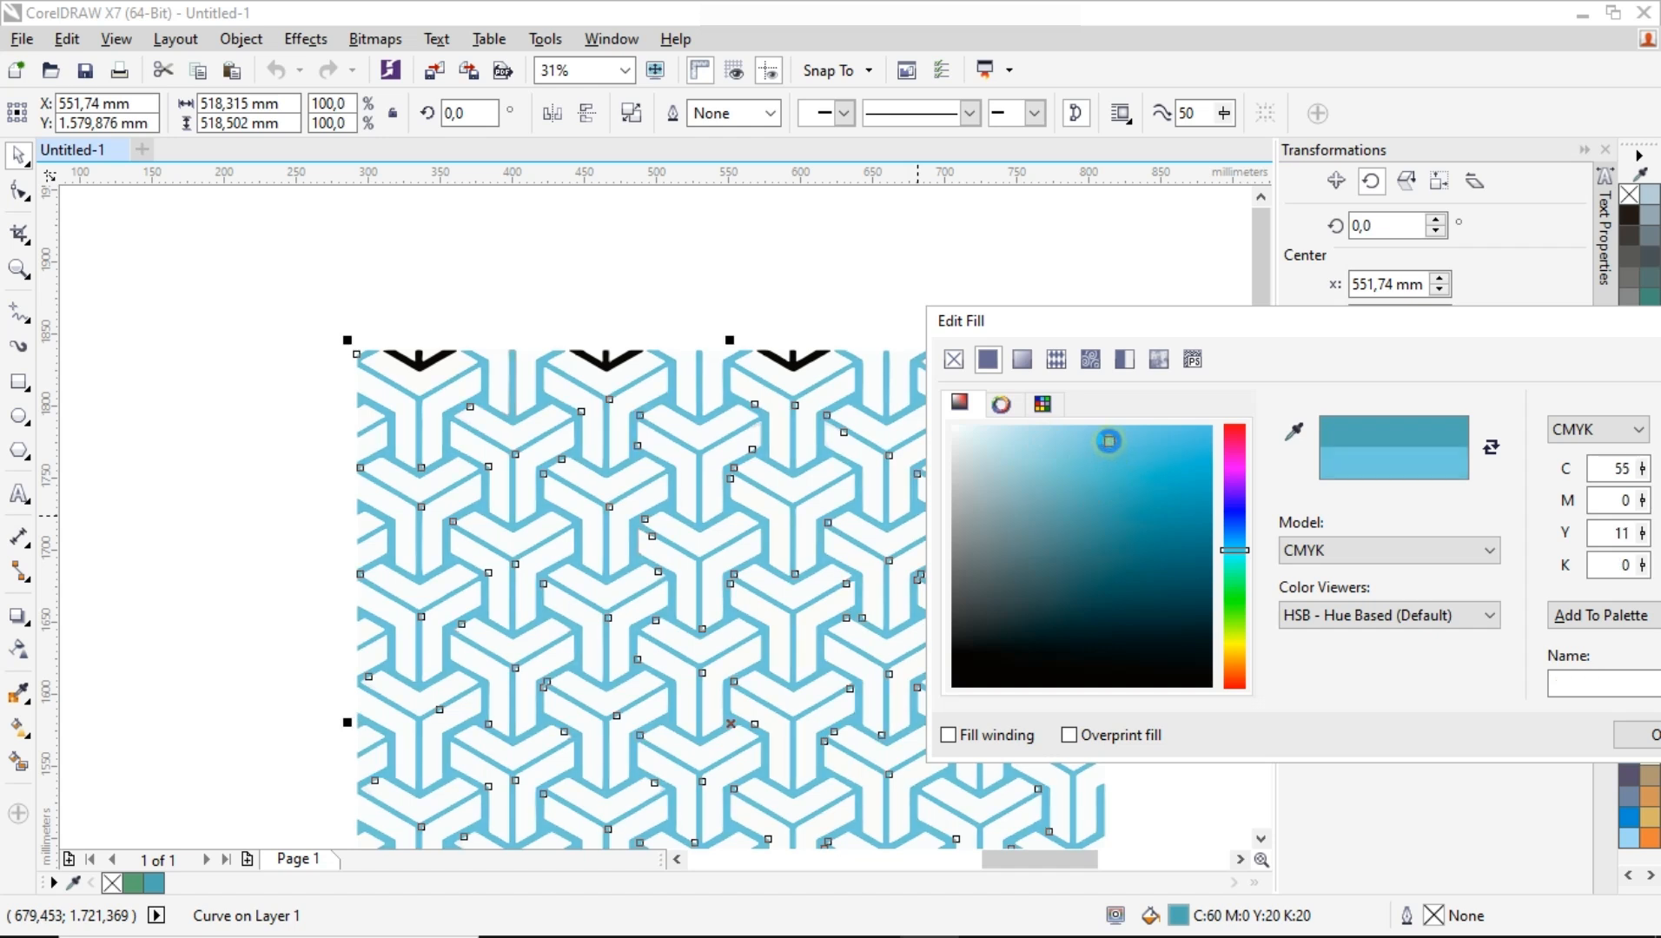
pyautogui.moveTo(1101, 437); pyautogui.dragTo(1009, 426)
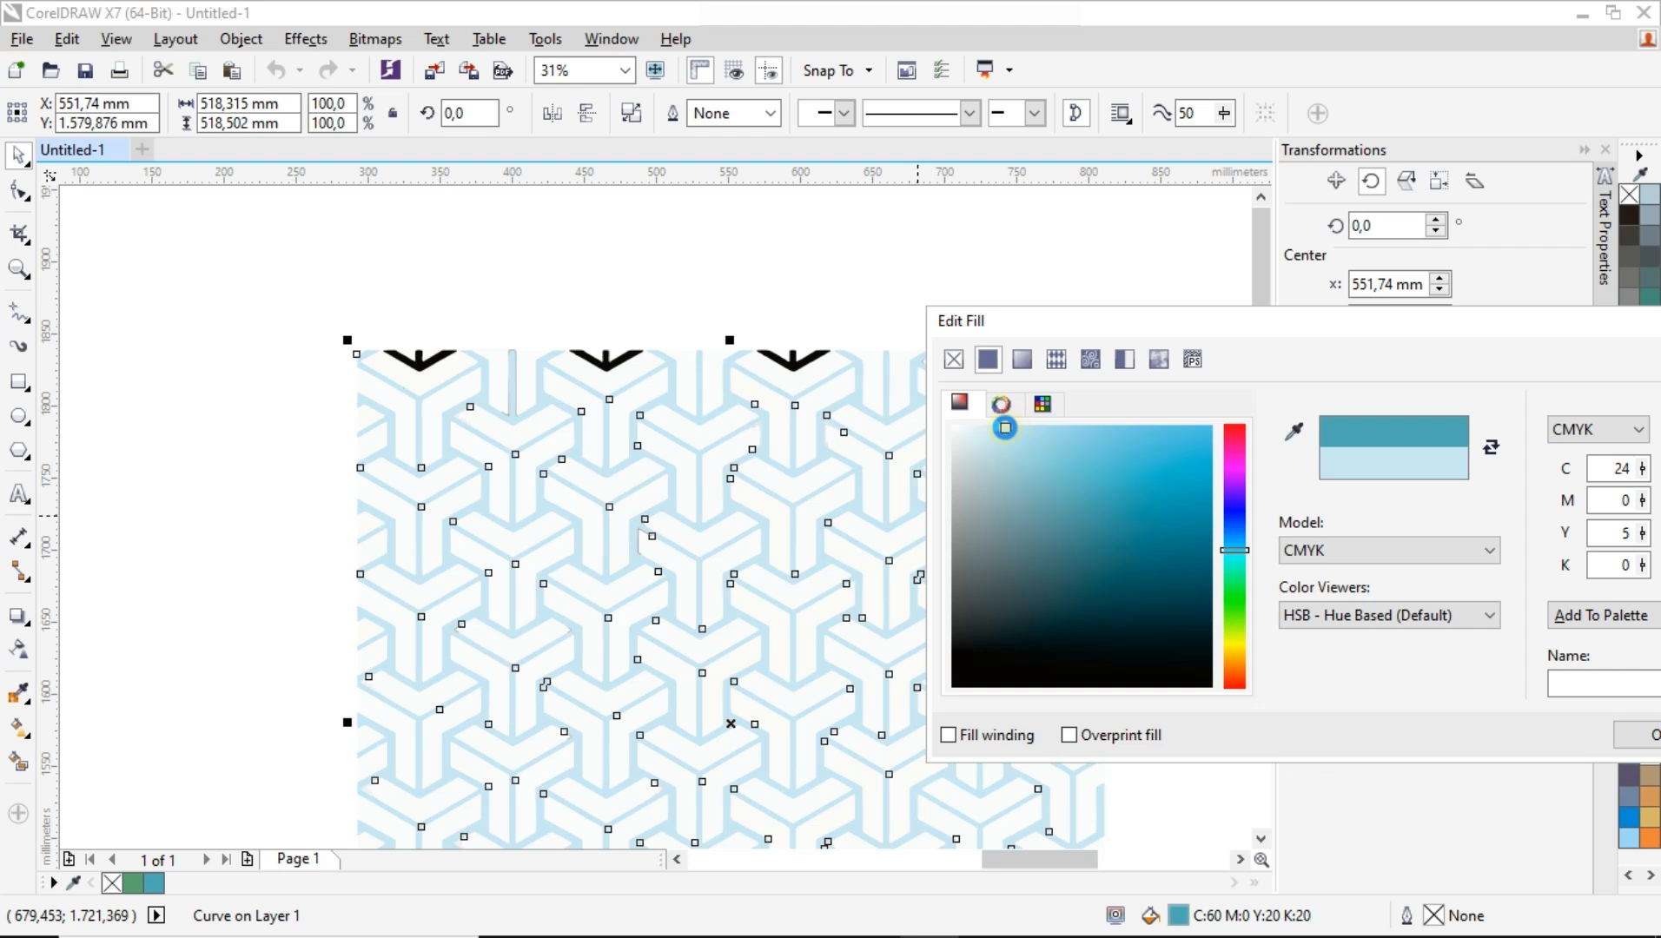
pyautogui.moveTo(1425, 330); pyautogui.dragTo(1378, 292)
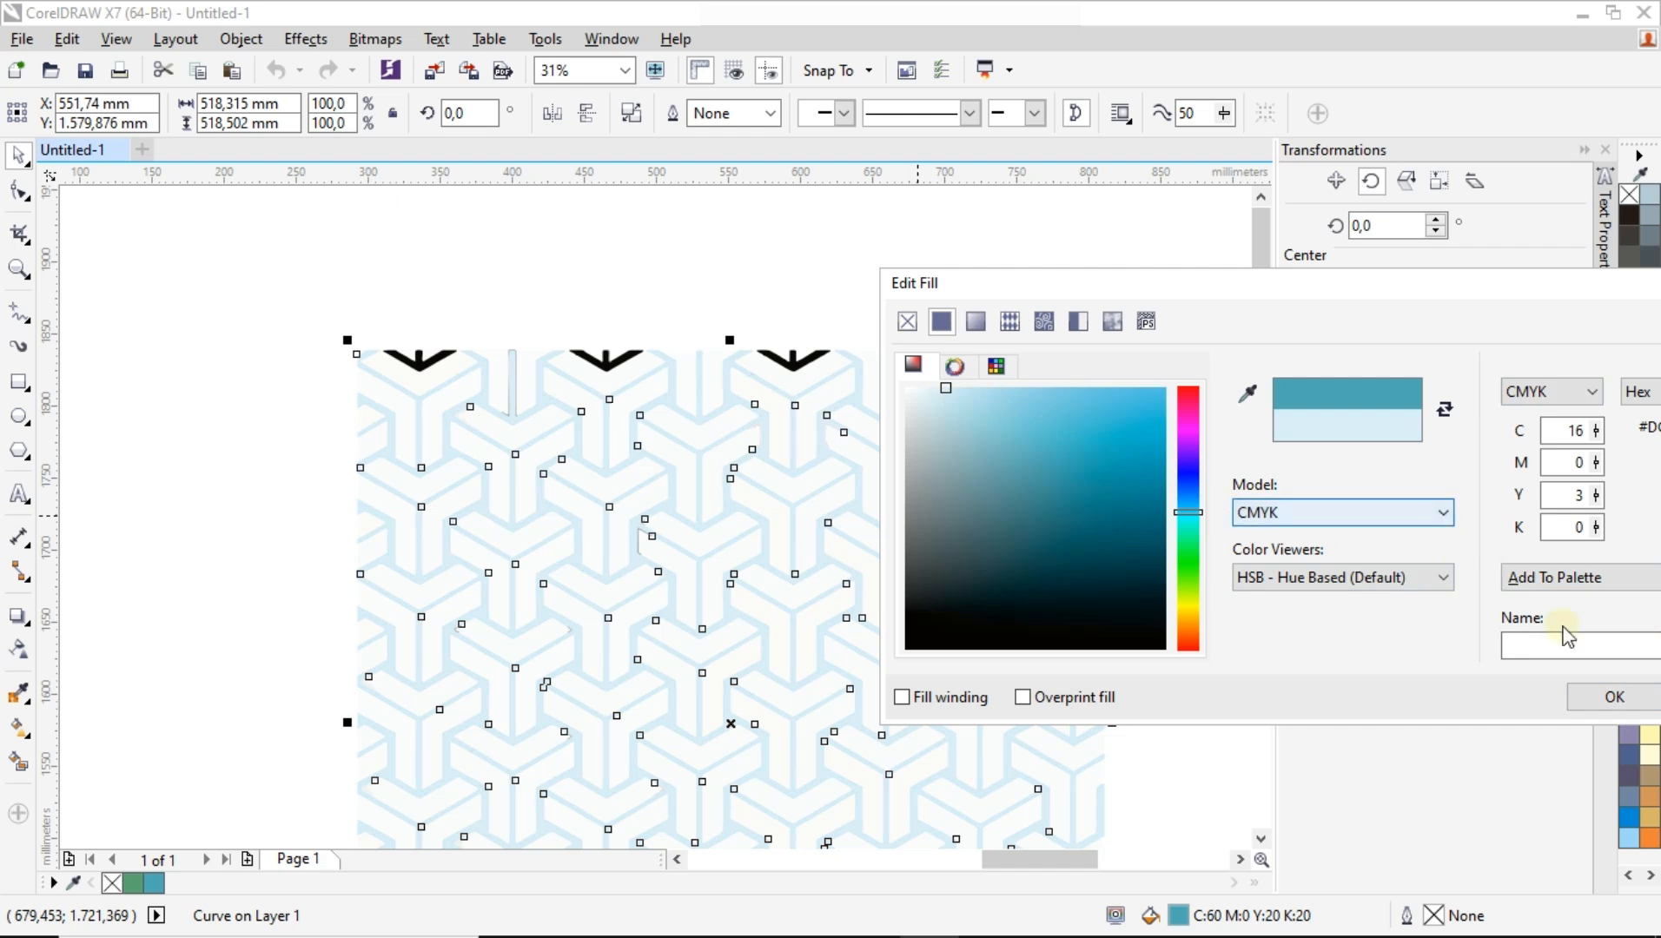
pyautogui.click(1604, 696)
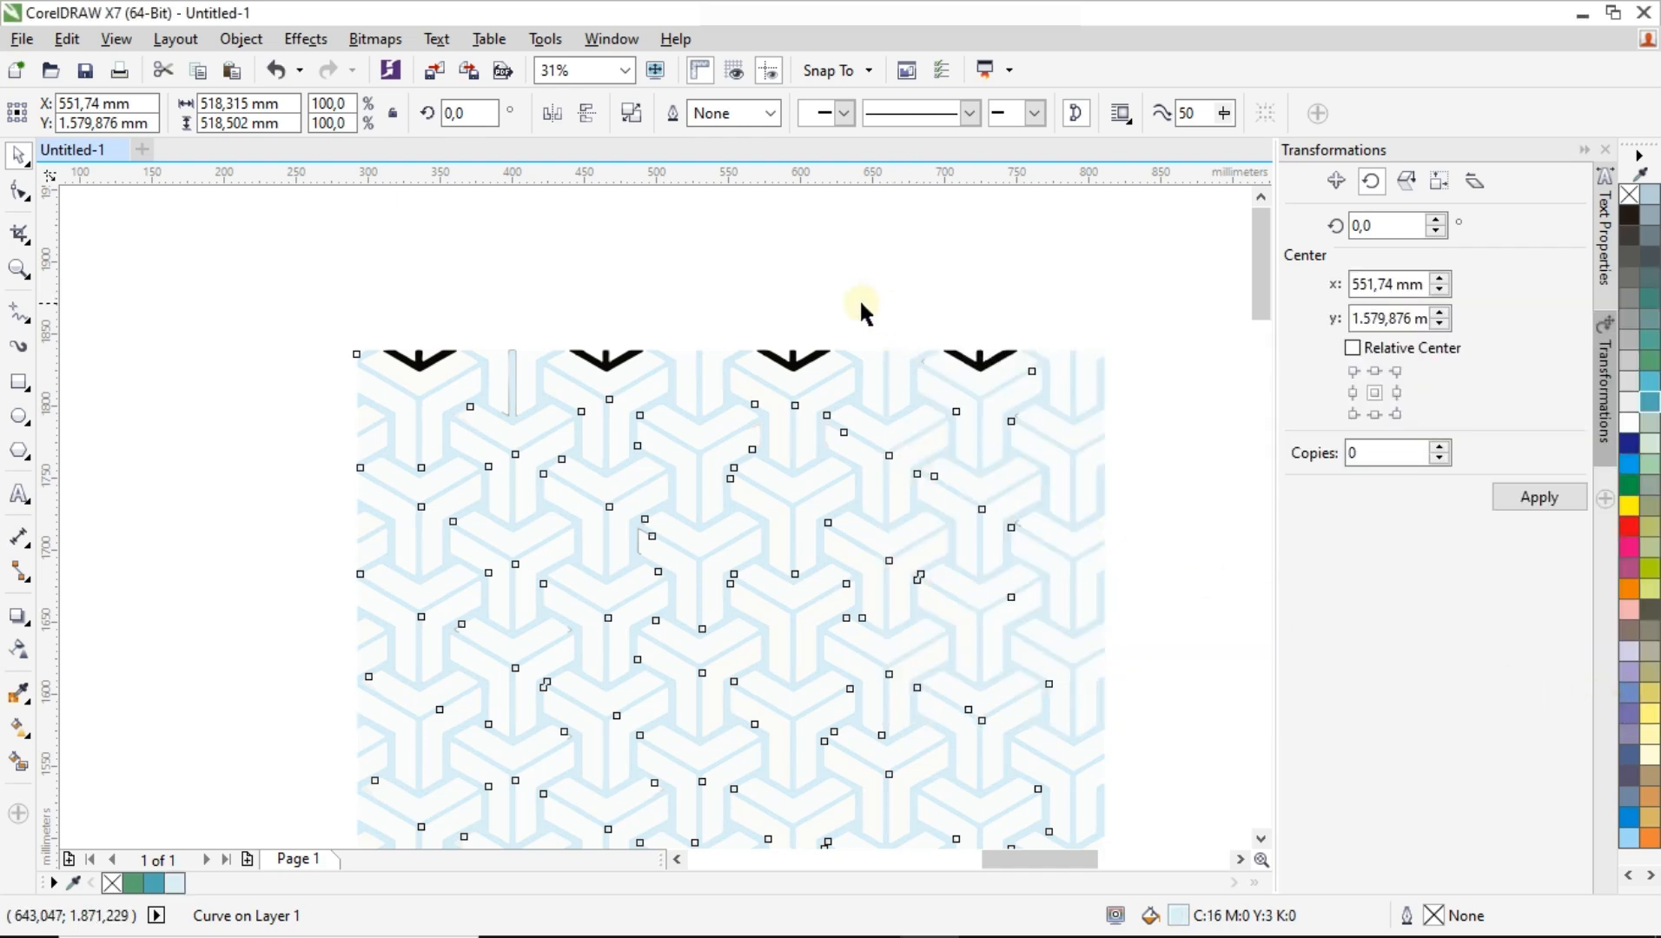
# Examine the recoloured pattern's lines and edge pieces up close near its upper edge.
pyautogui.click(797, 300)
pyautogui.scroll(-2, 760, 334)
pyautogui.scroll(4, 604, 341)
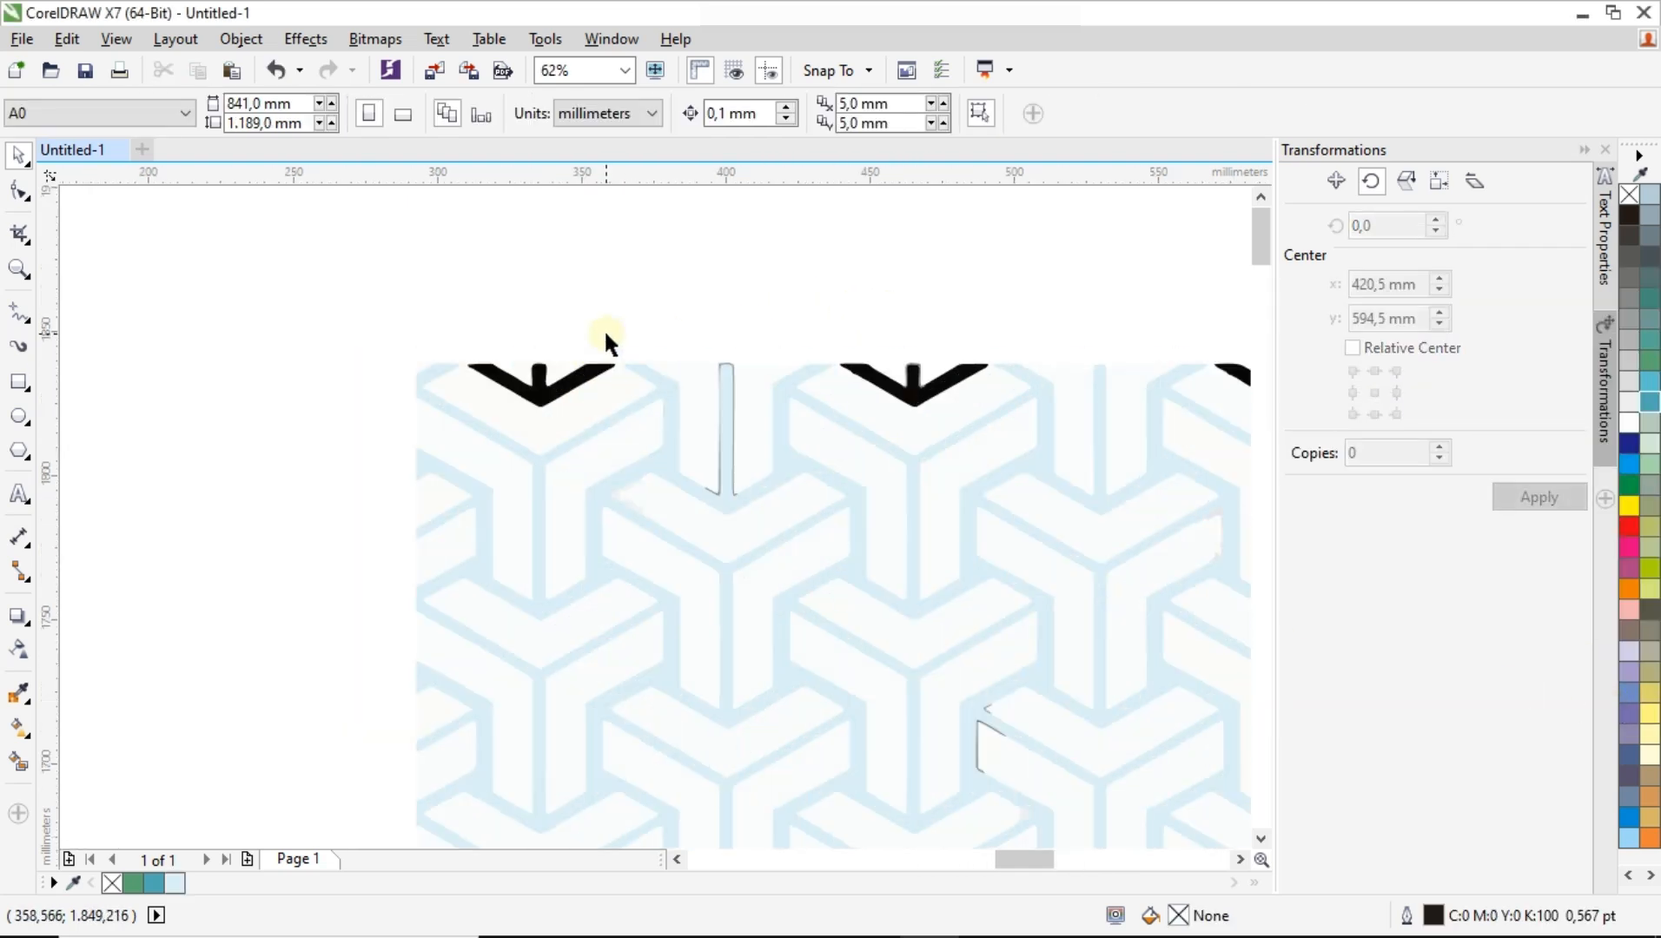
pyautogui.scroll(4, 728, 378)
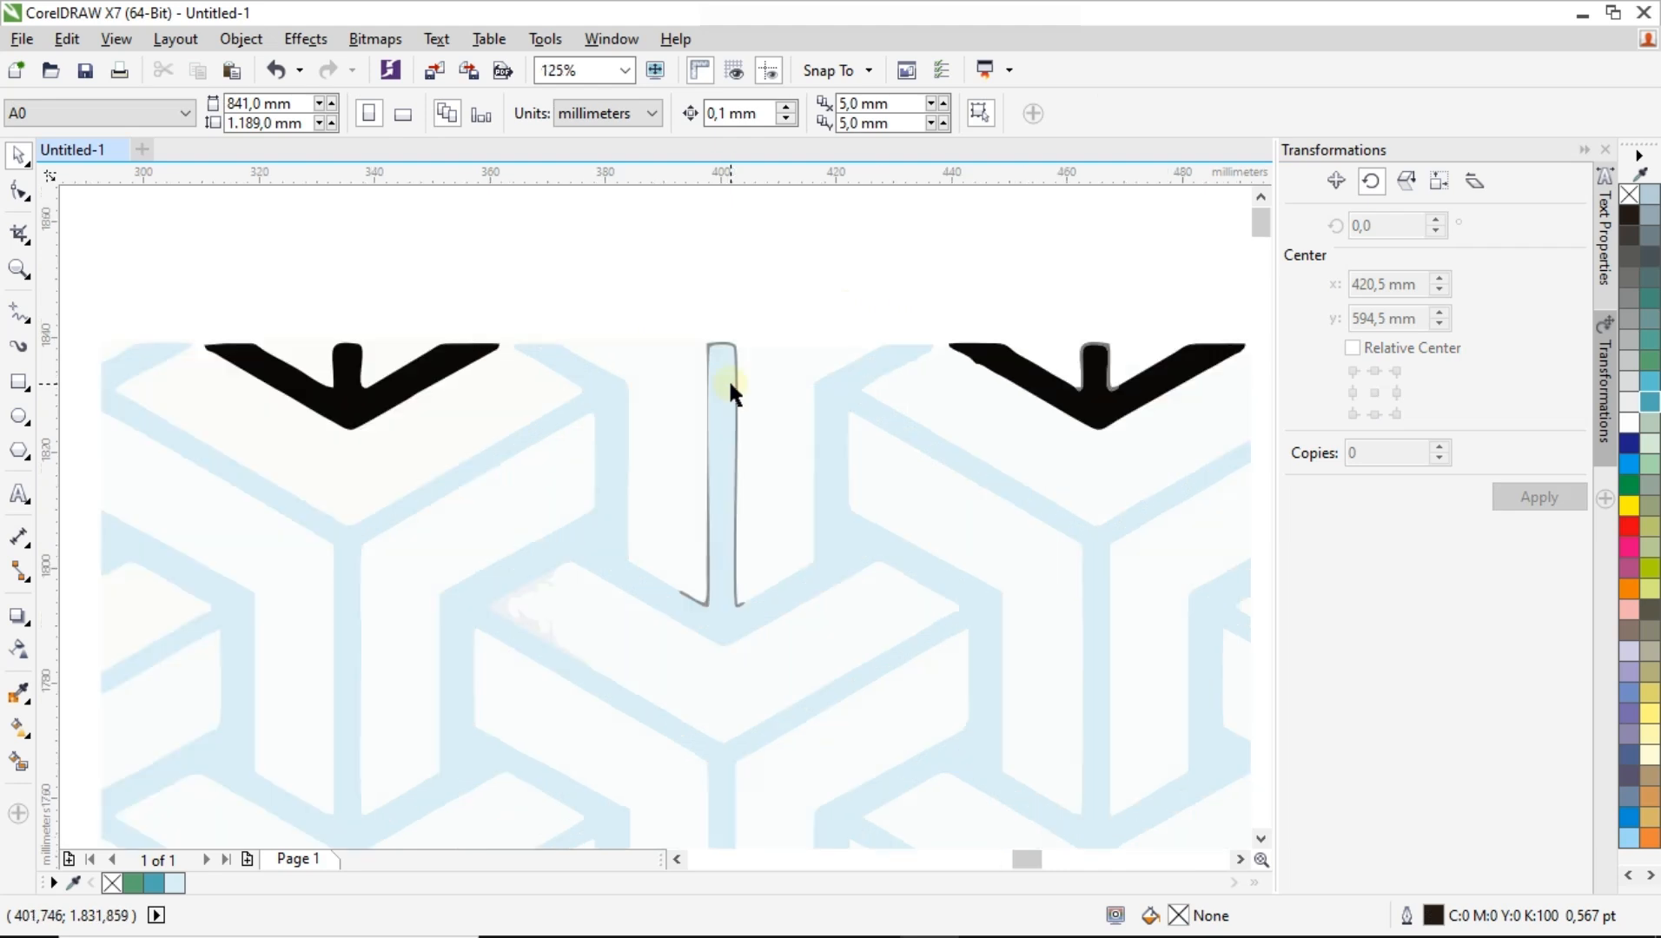
pyautogui.scroll(2, 731, 313)
pyautogui.click(745, 311)
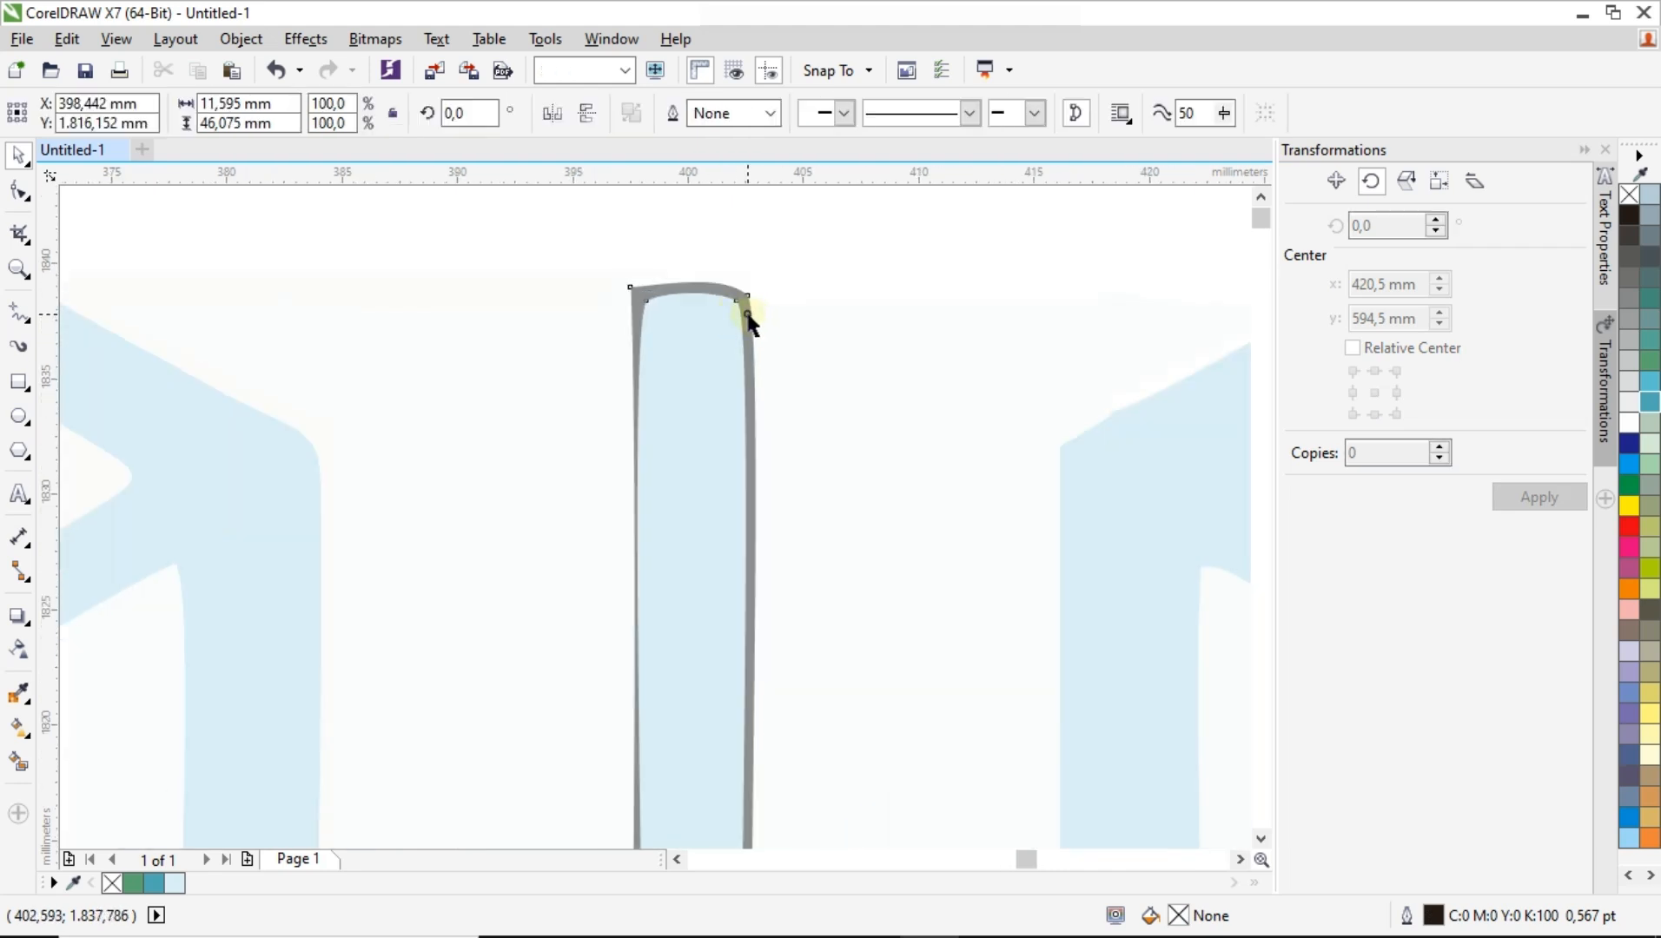
pyautogui.press('Escape')
# Fill the black edge pieces along the pattern's upper edge with the pale blue C16 M0 Y3 K0.
pyautogui.scroll(-2, 744, 311)
pyautogui.scroll(-6, 746, 314)
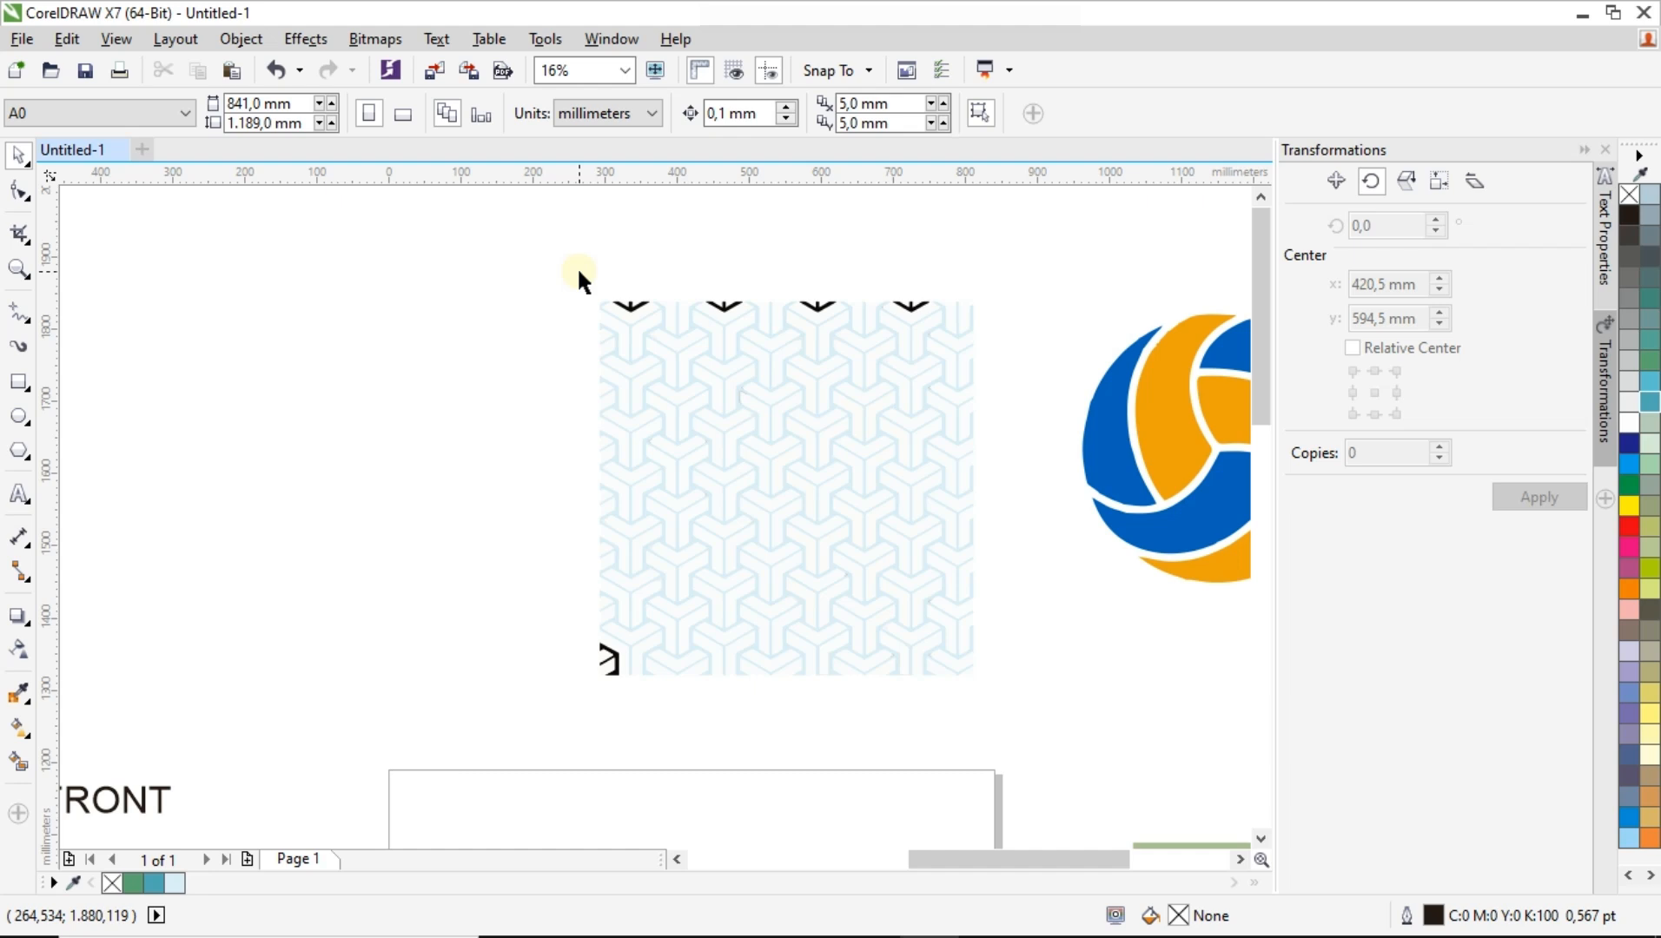
pyautogui.moveTo(580, 271); pyautogui.dragTo(973, 322)
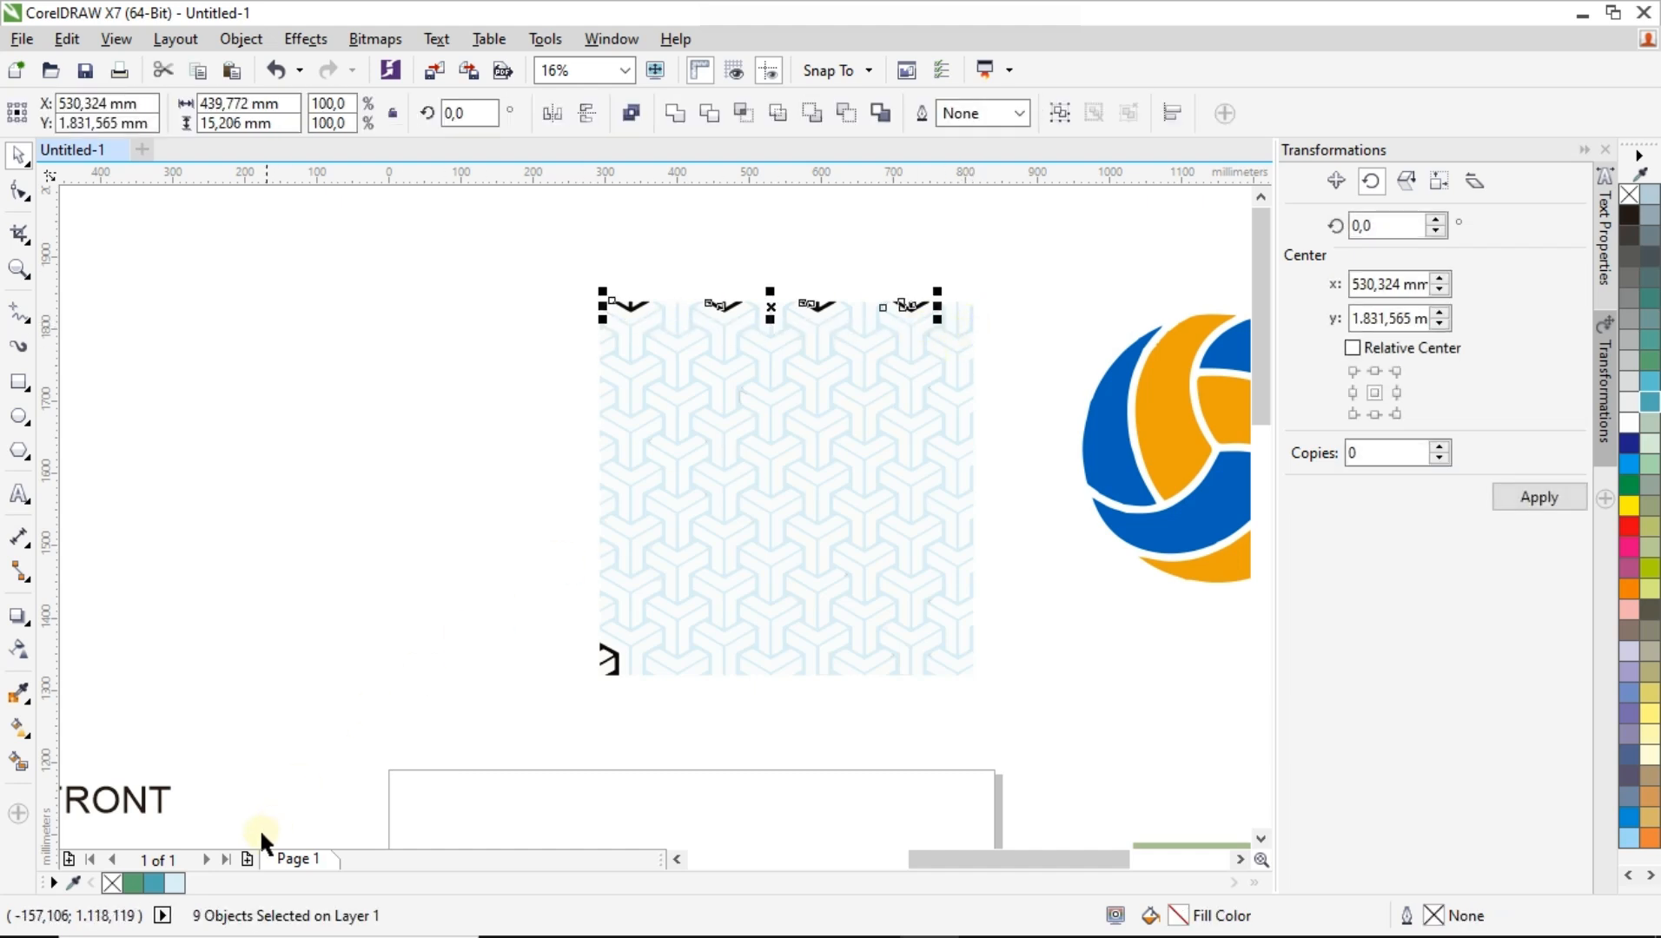
pyautogui.click(177, 883)
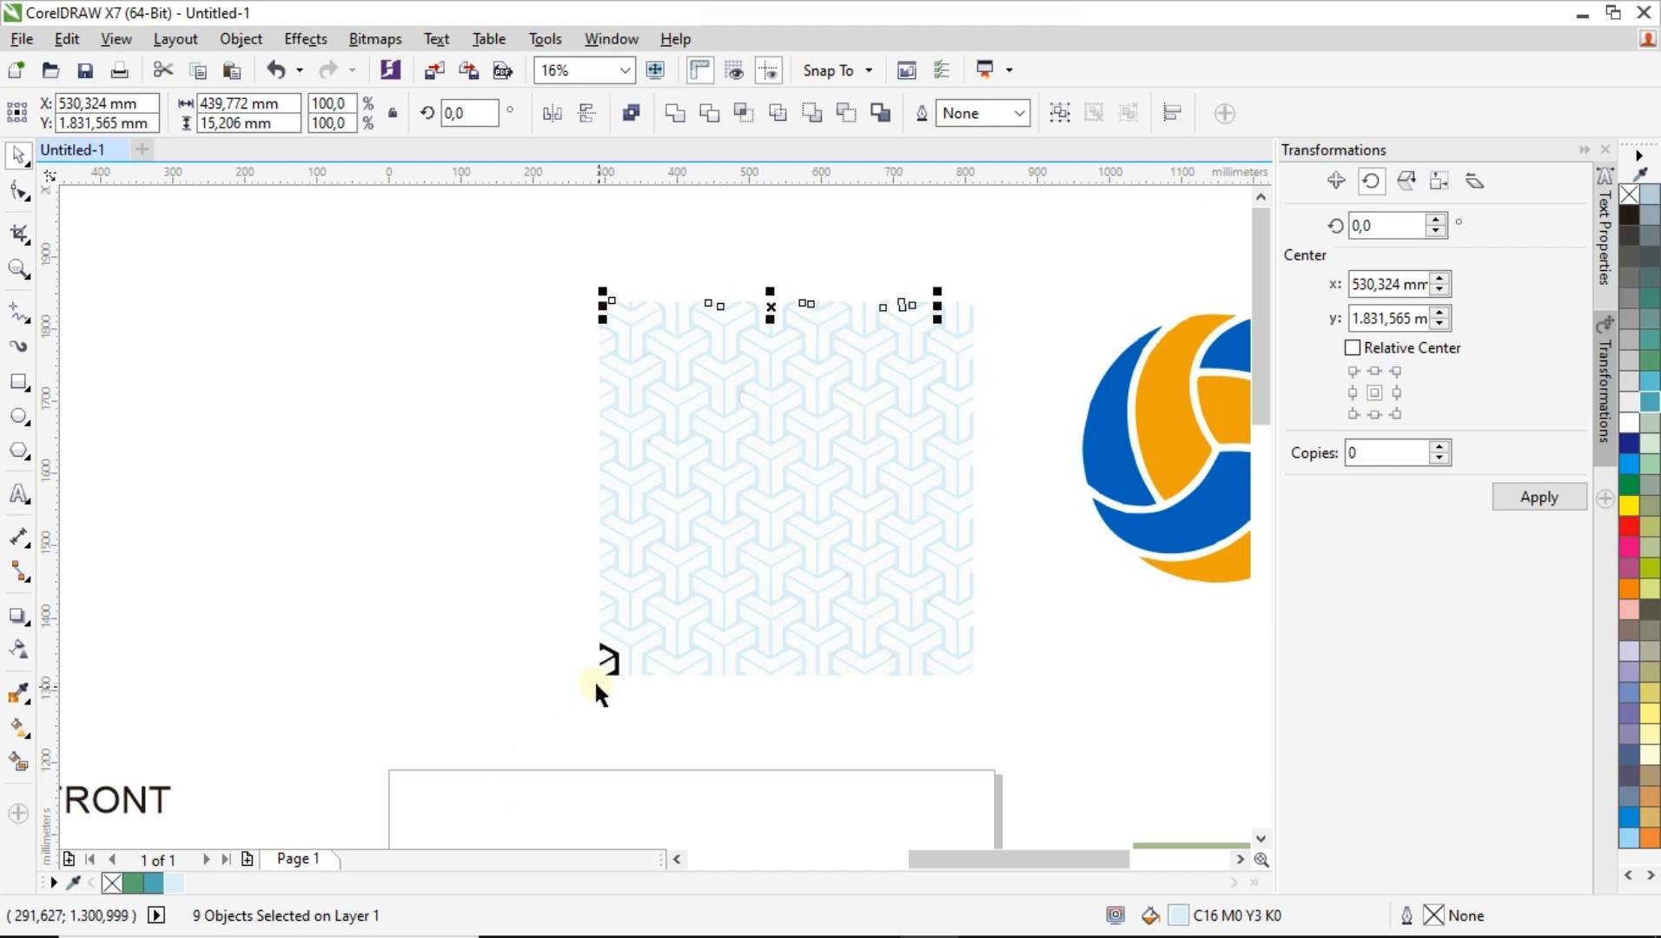
# Fill the black piece in the pattern's lower-left corner with the pale blue C16 M0 Y3 K0.
pyautogui.scroll(3, 608, 665)
pyautogui.click(691, 601)
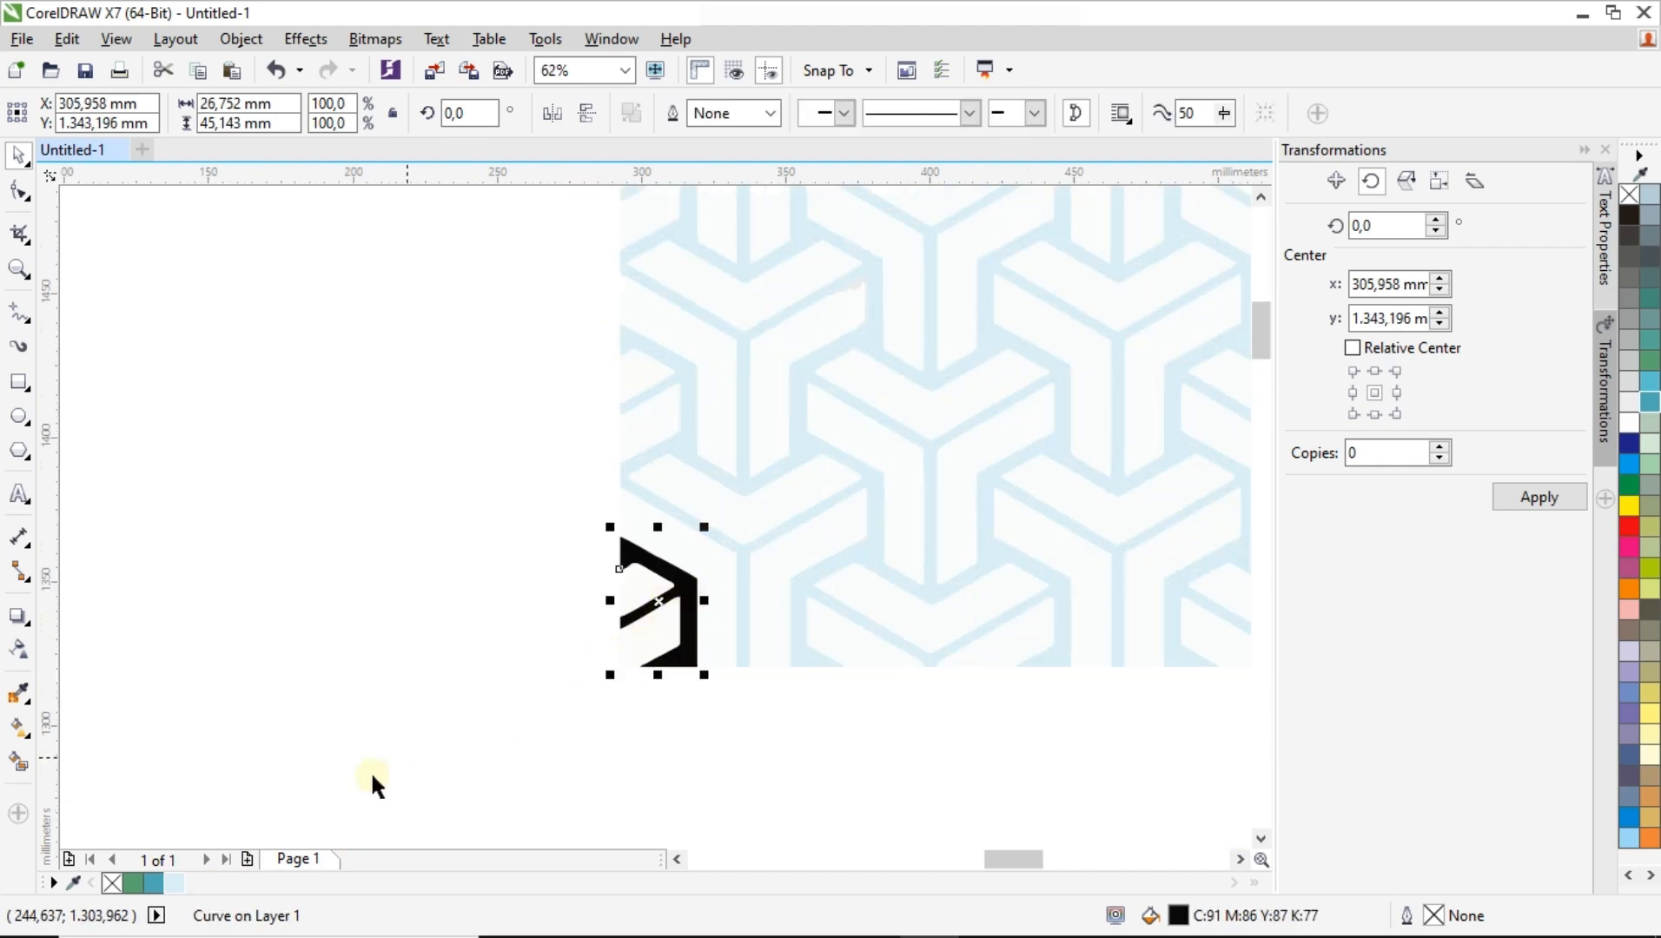
pyautogui.click(160, 881)
pyautogui.click(174, 882)
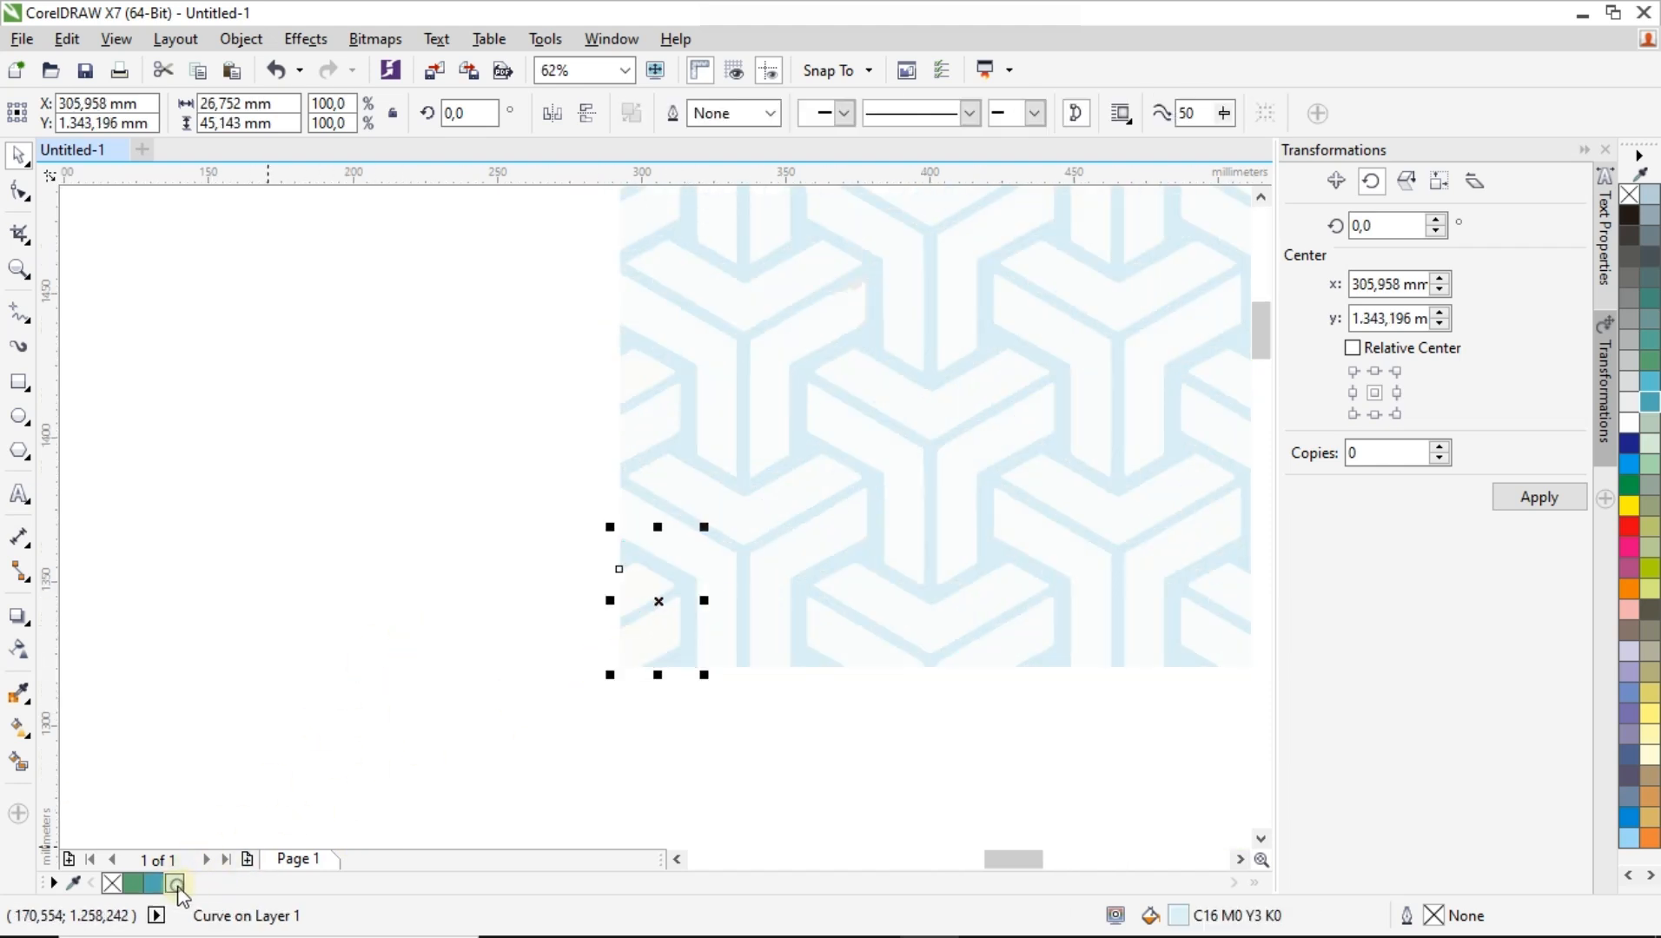
# Group all the objects of the pale-blue geometric pattern together.
pyautogui.scroll(-3, 379, 651)
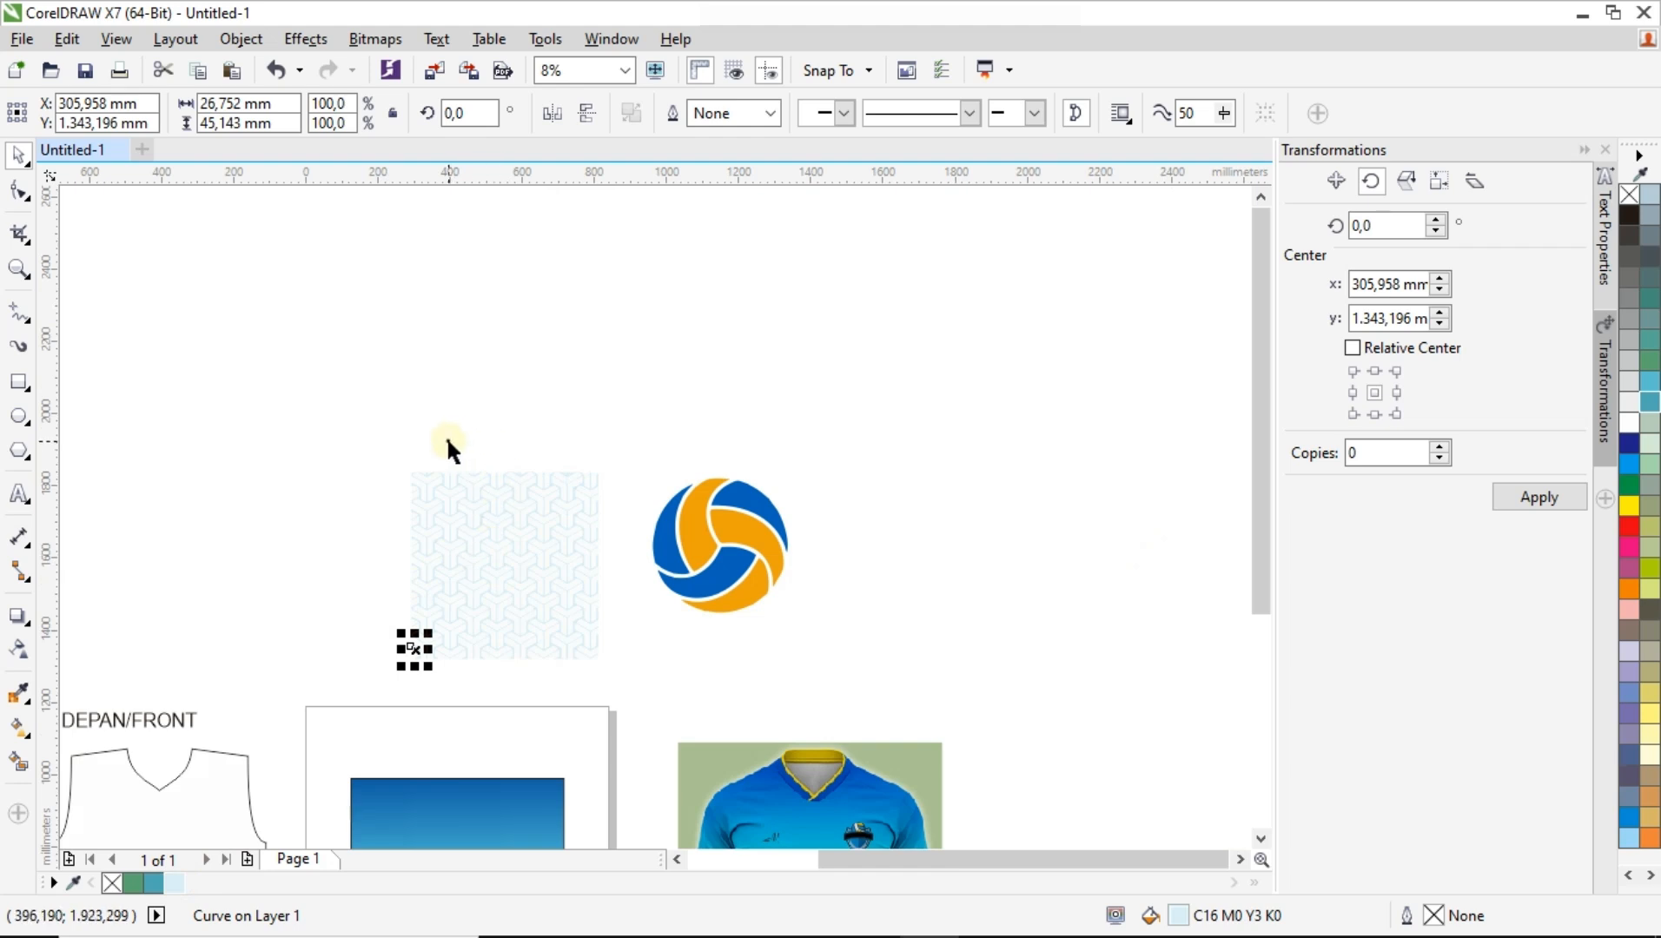
pyautogui.moveTo(363, 442); pyautogui.dragTo(625, 691)
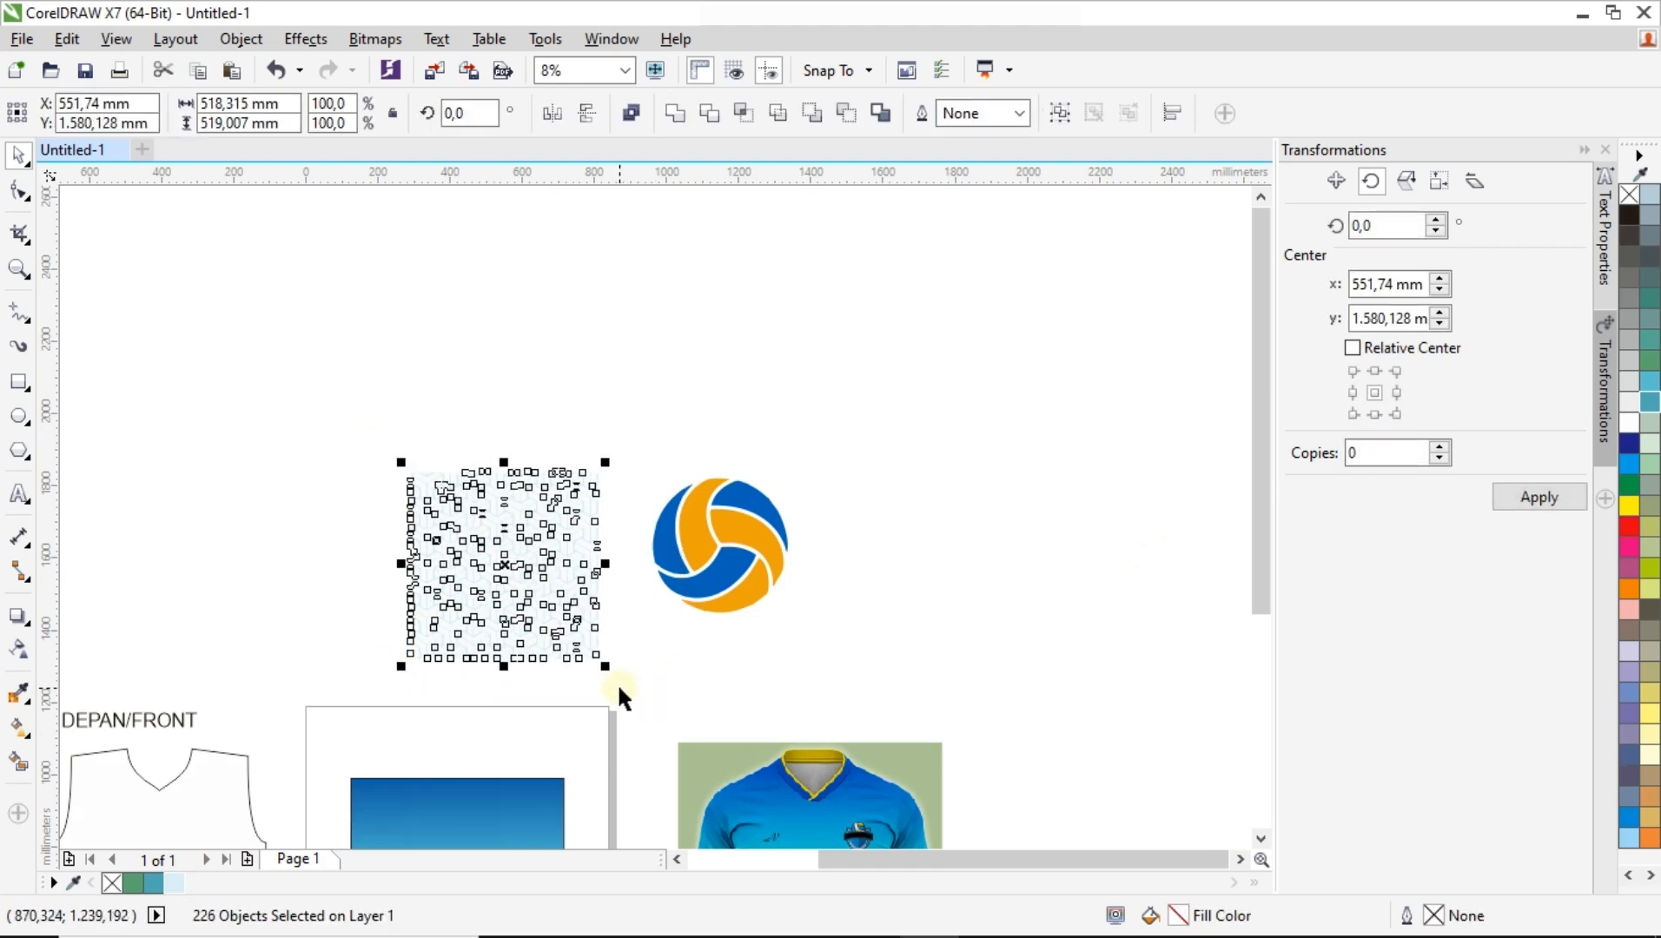
pyautogui.hotkey('ctrl', 'g')
pyautogui.scroll(2, 507, 537)
pyautogui.scroll(-2, 597, 494)
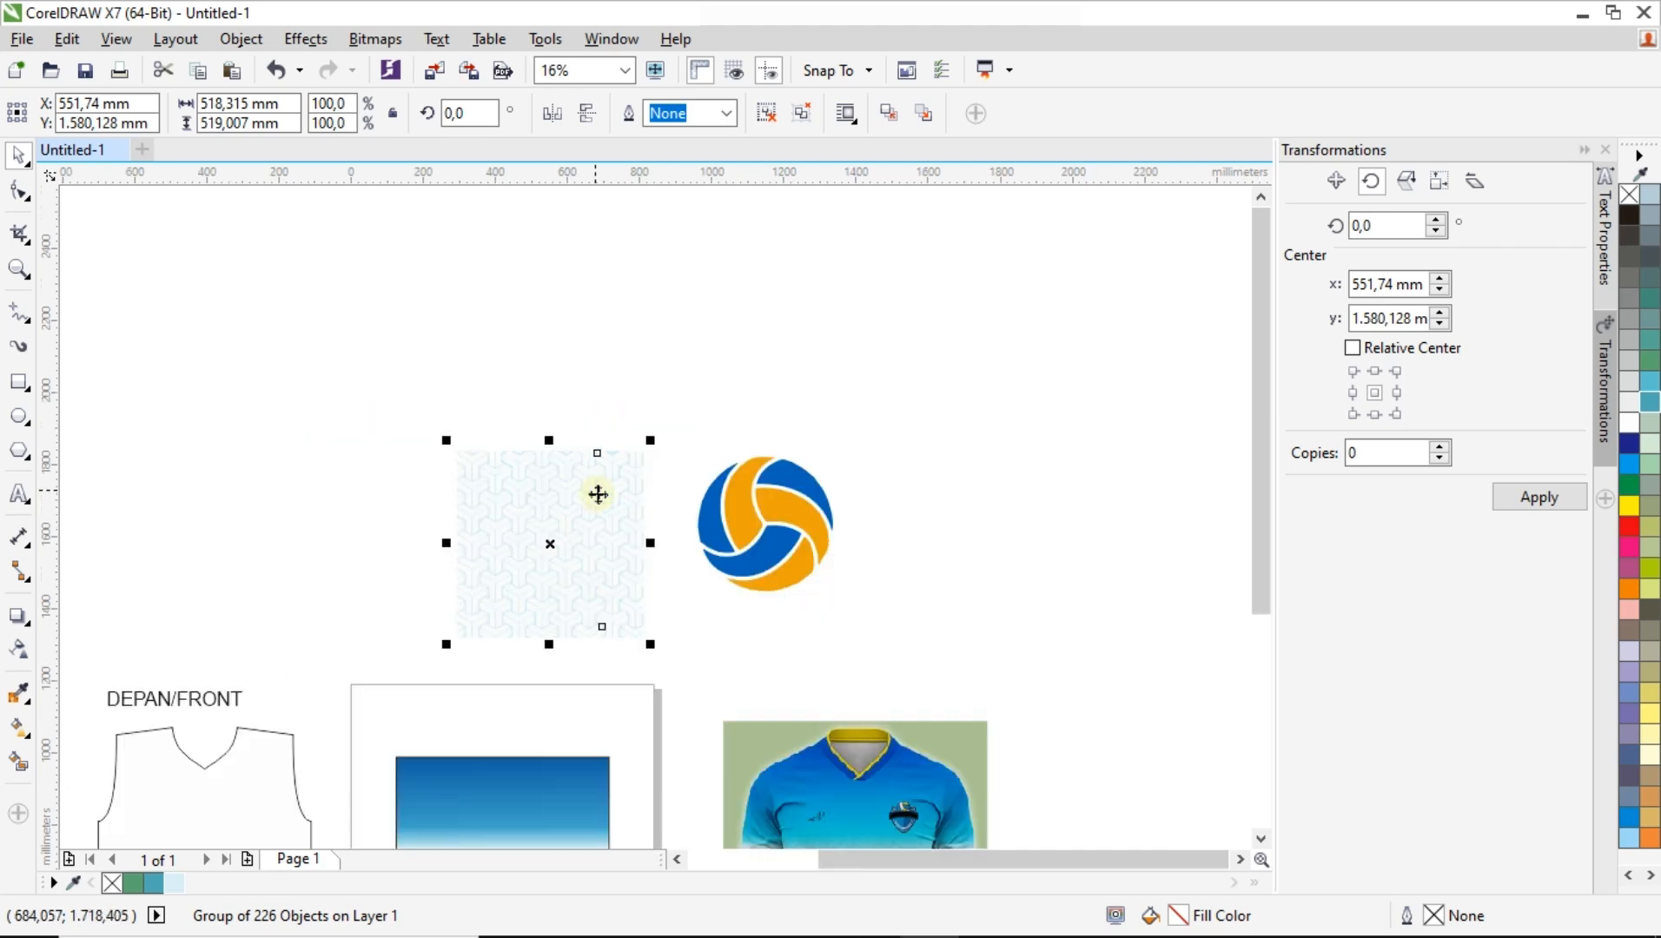
# Duplicate the pattern group to the right, overlapping the original so that the motifs line up across the seam.
pyautogui.moveTo(575, 561); pyautogui.dragTo(743, 537)
pyautogui.scroll(2, 424, 519)
pyautogui.scroll(4, 567, 427)
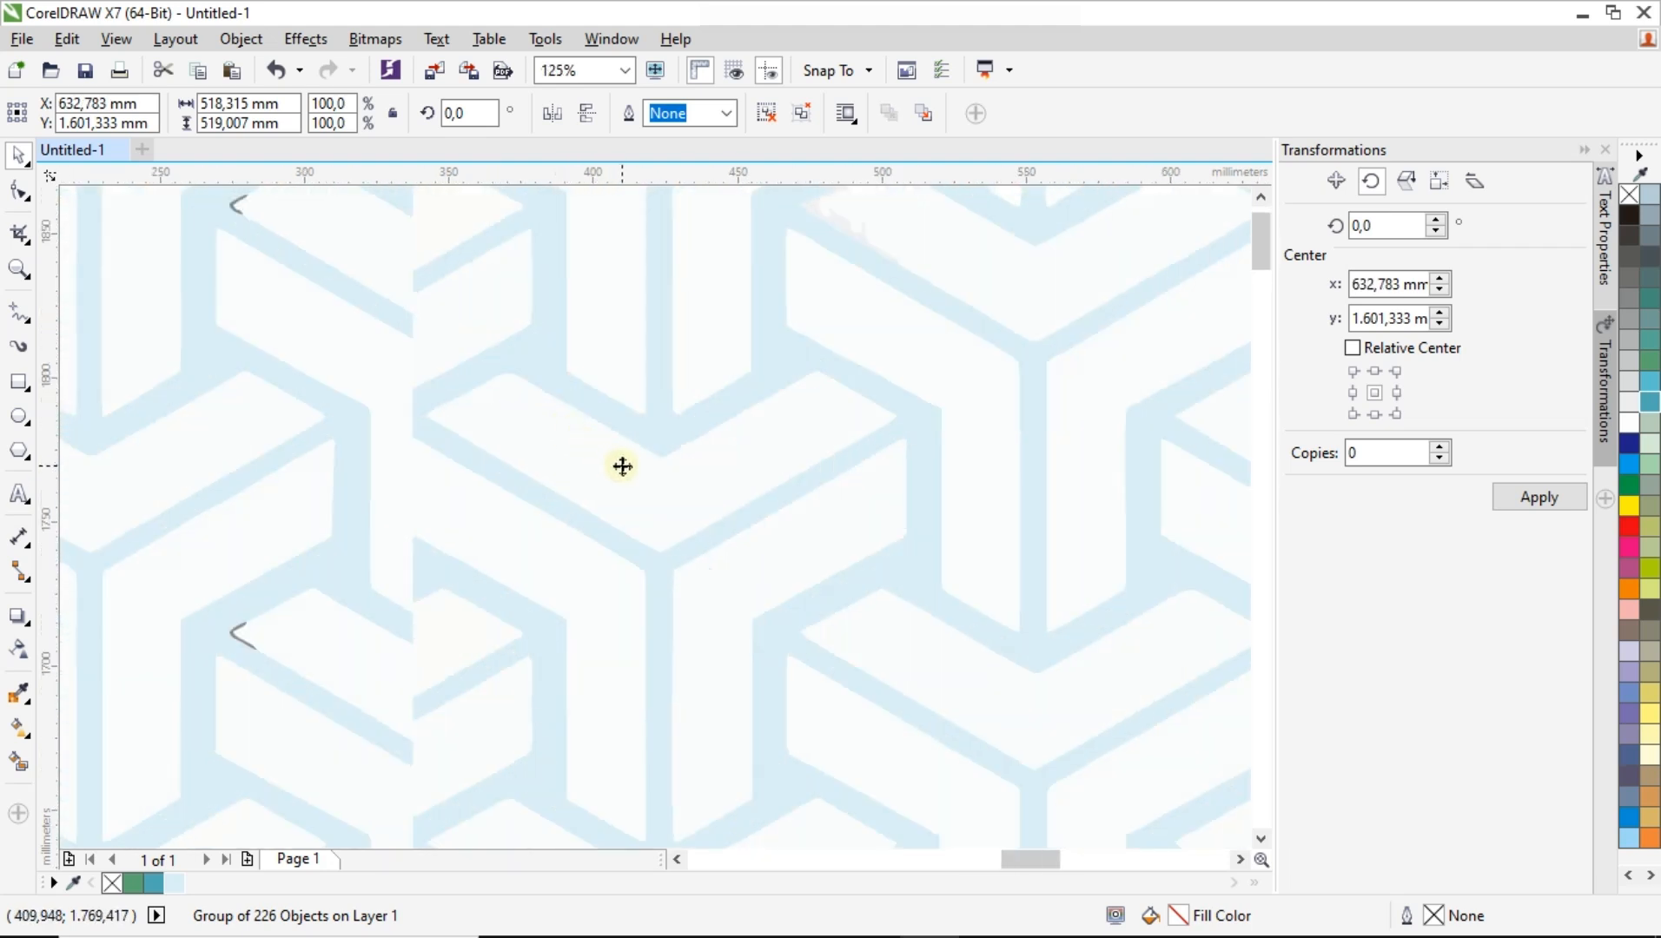
pyautogui.scroll(-2, 622, 467)
pyautogui.scroll(1, 600, 387)
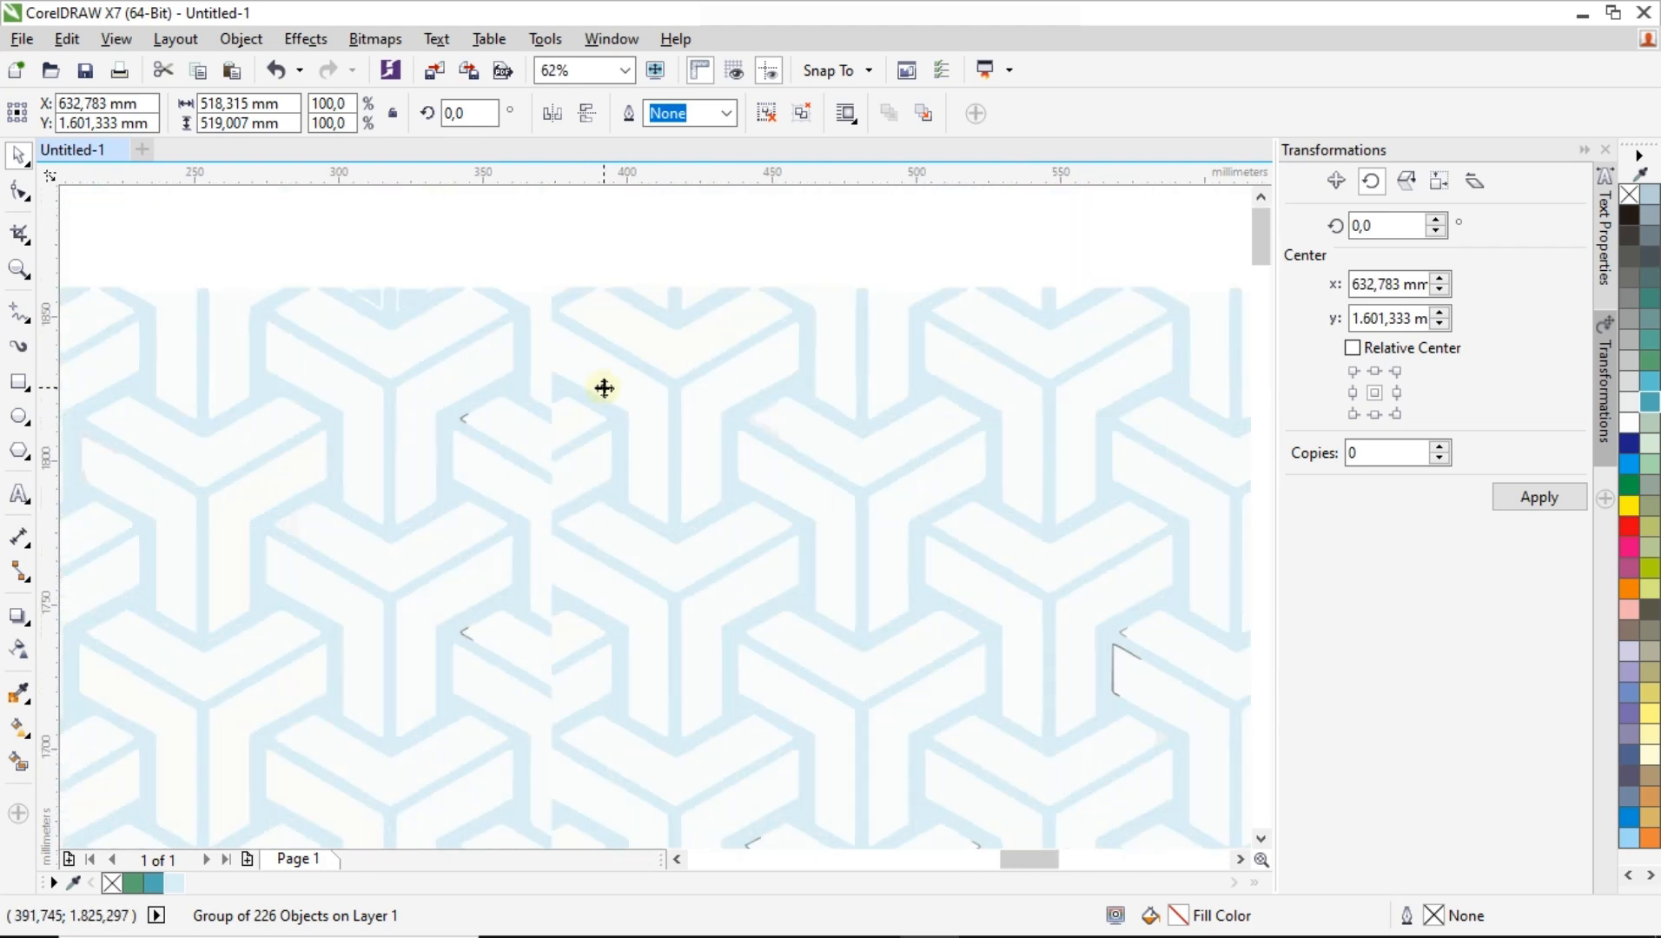
pyautogui.moveTo(605, 389); pyautogui.dragTo(416, 373)
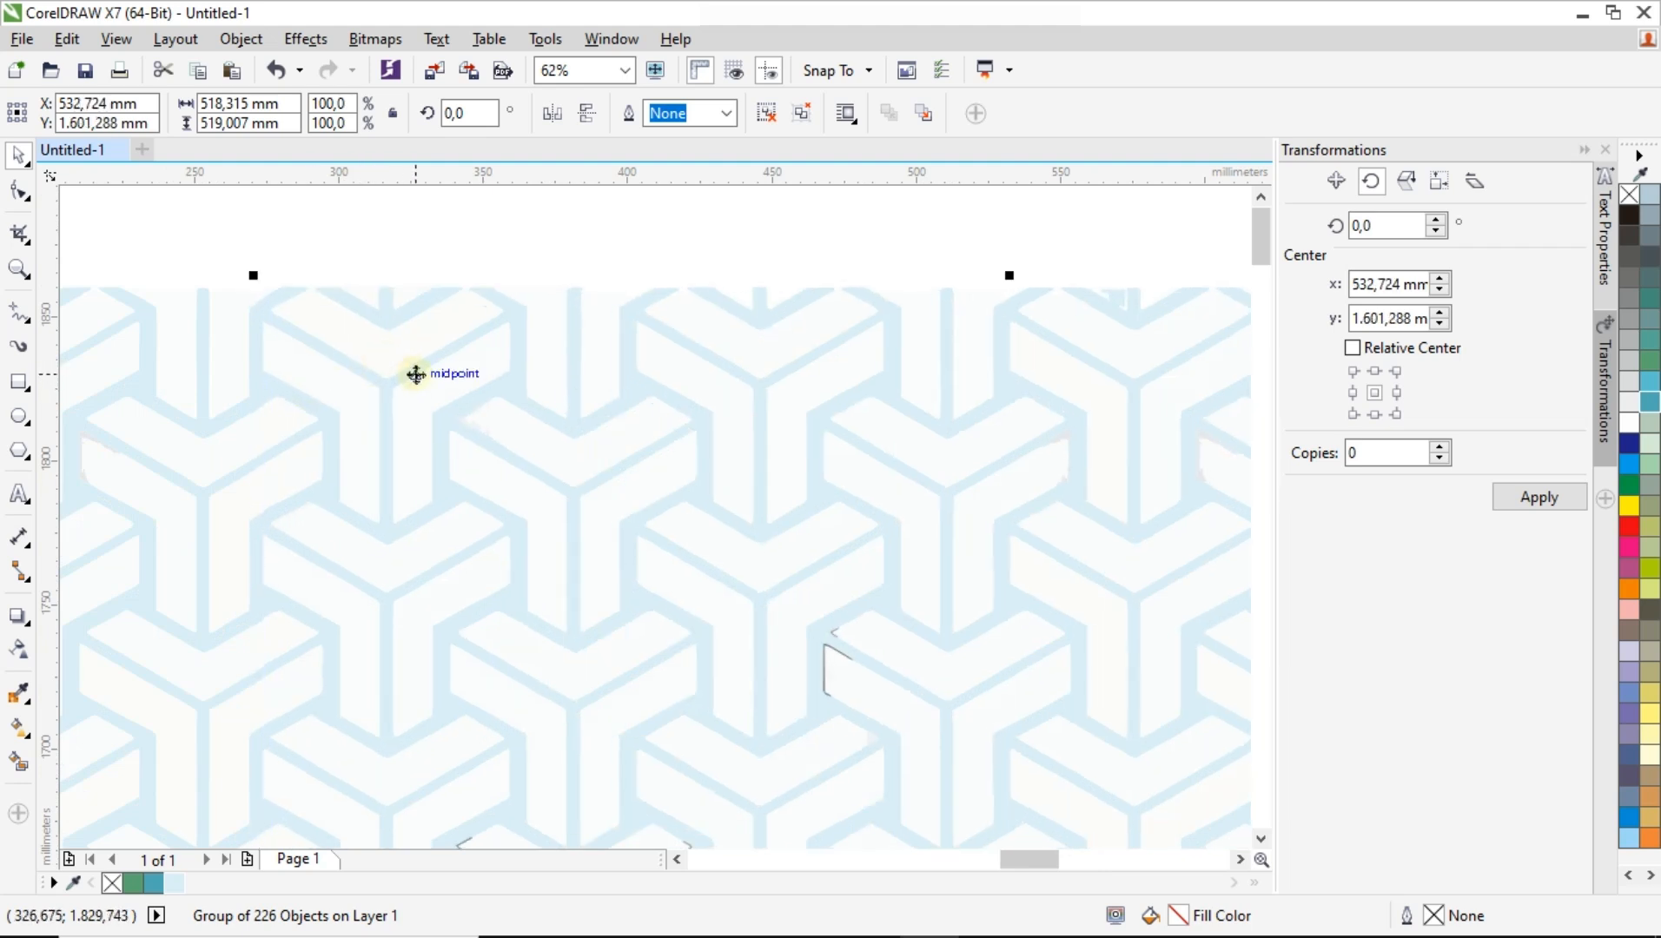
# Nudge the duplicated pattern vertically in fine steps to align its lines precisely with the original pattern.
pyautogui.scroll(4, 238, 300)
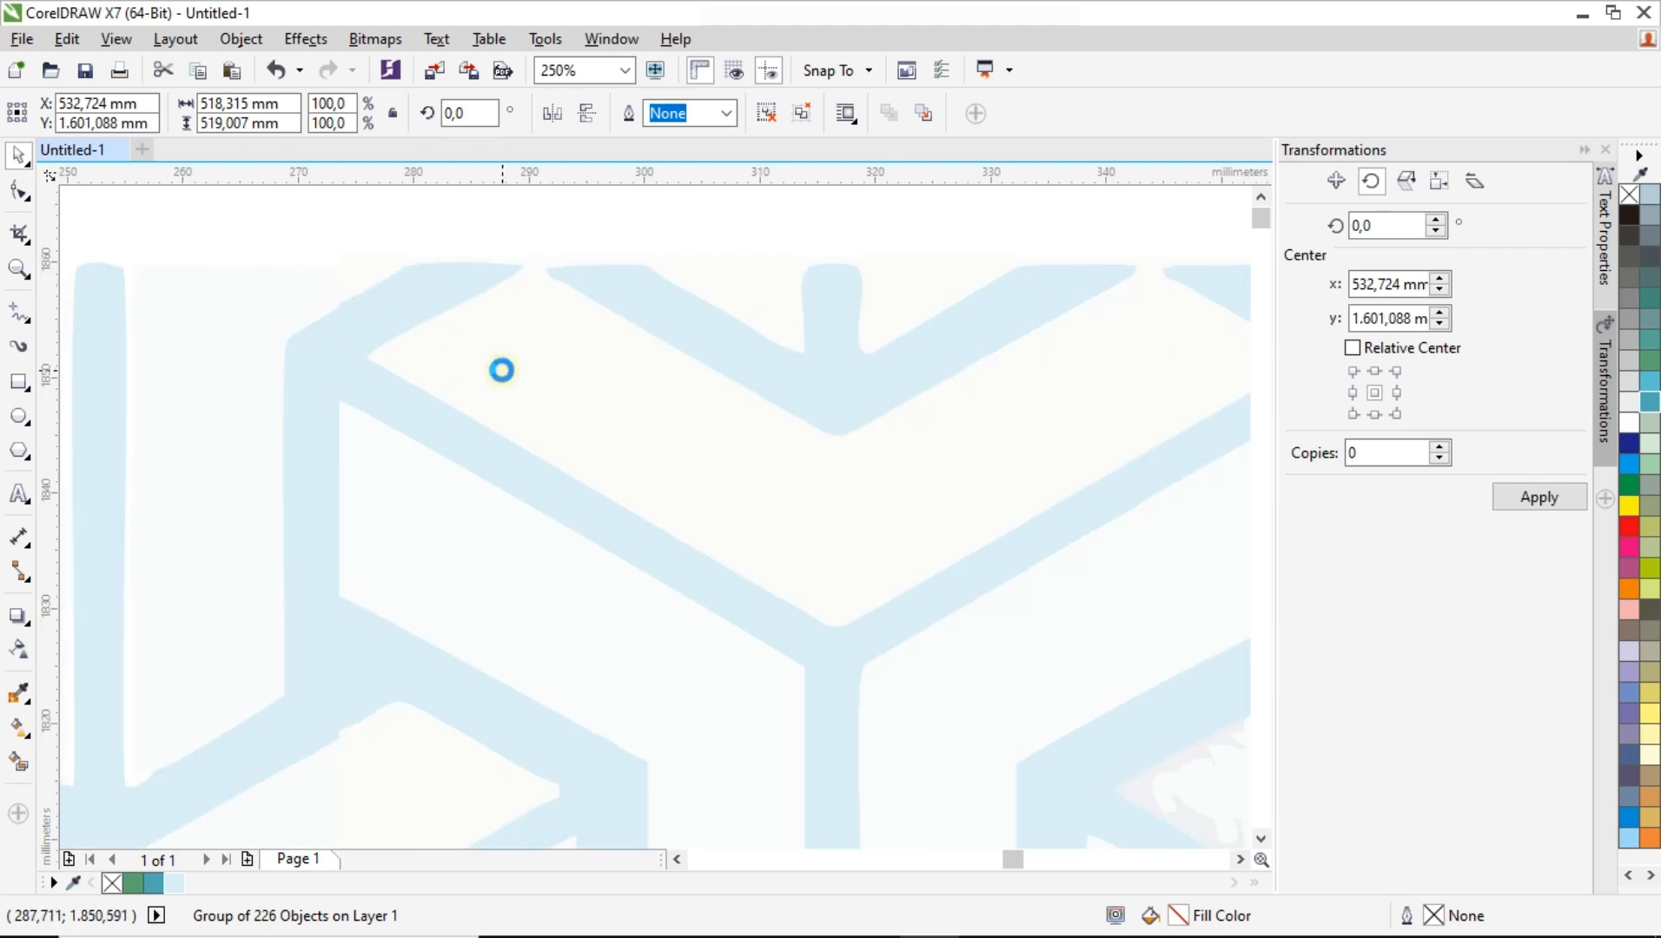
pyautogui.press('Down')
pyautogui.press('Down')
pyautogui.press('Down')
pyautogui.press('Down')
pyautogui.press('Down')
pyautogui.press('Down')
pyautogui.press('Down')
pyautogui.press('Down')
pyautogui.press('Down')
pyautogui.press('Up')
pyautogui.press('Up')
pyautogui.press('Up')
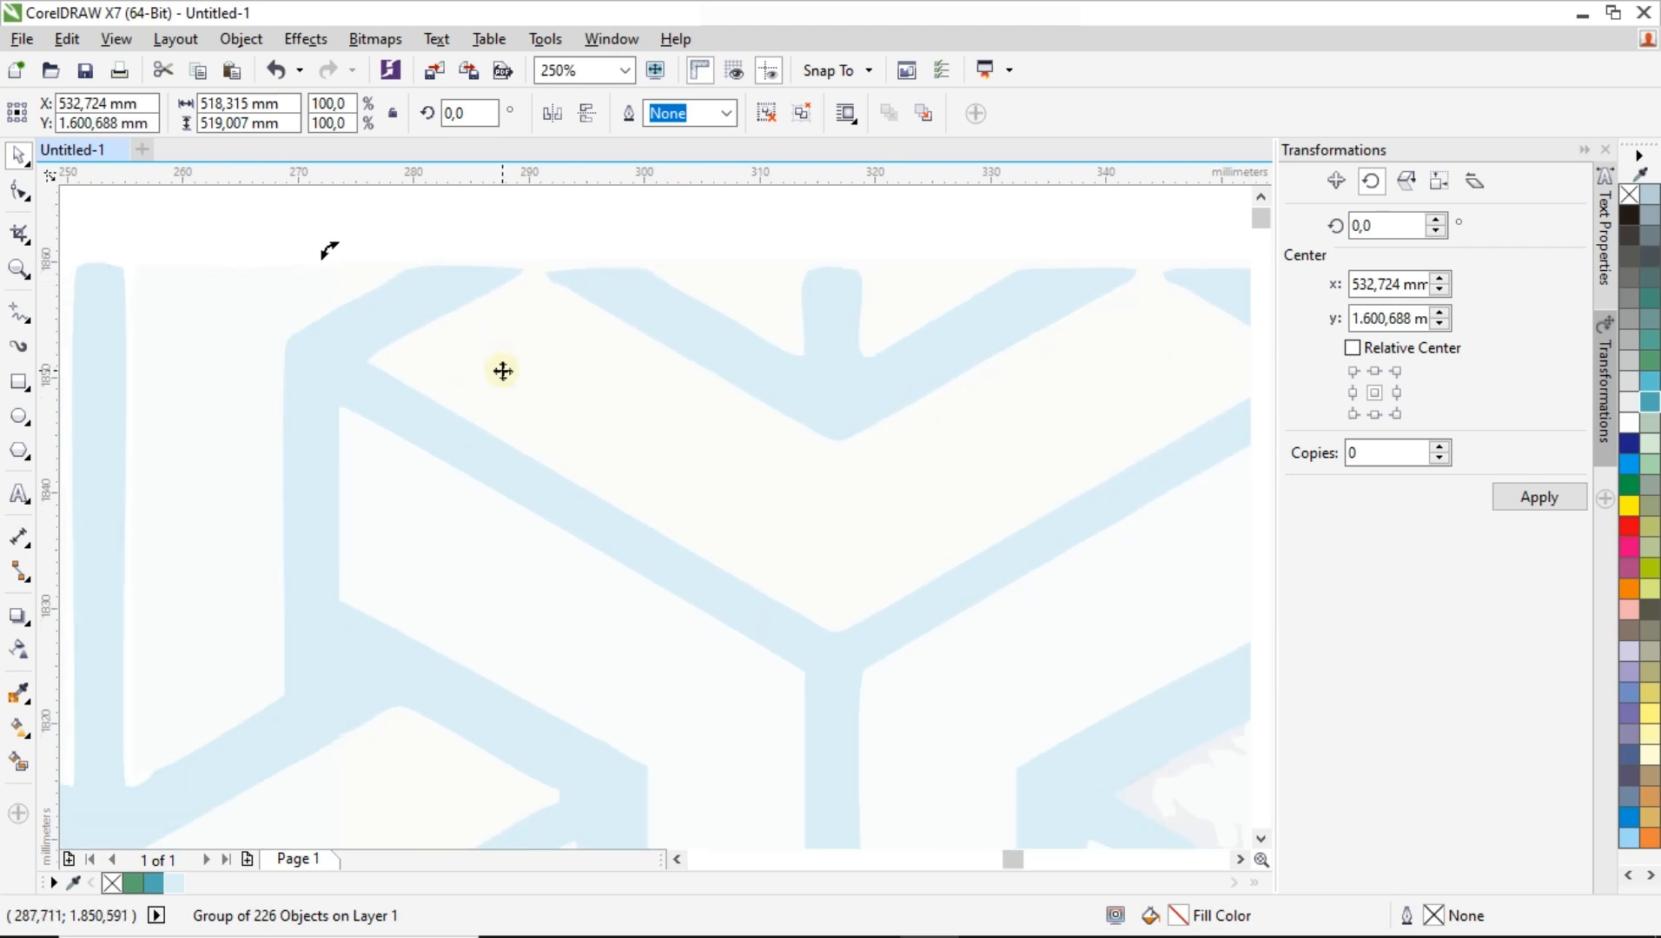
# Group the original pattern and its duplicate into one wide pattern.
pyautogui.scroll(-8, 503, 371)
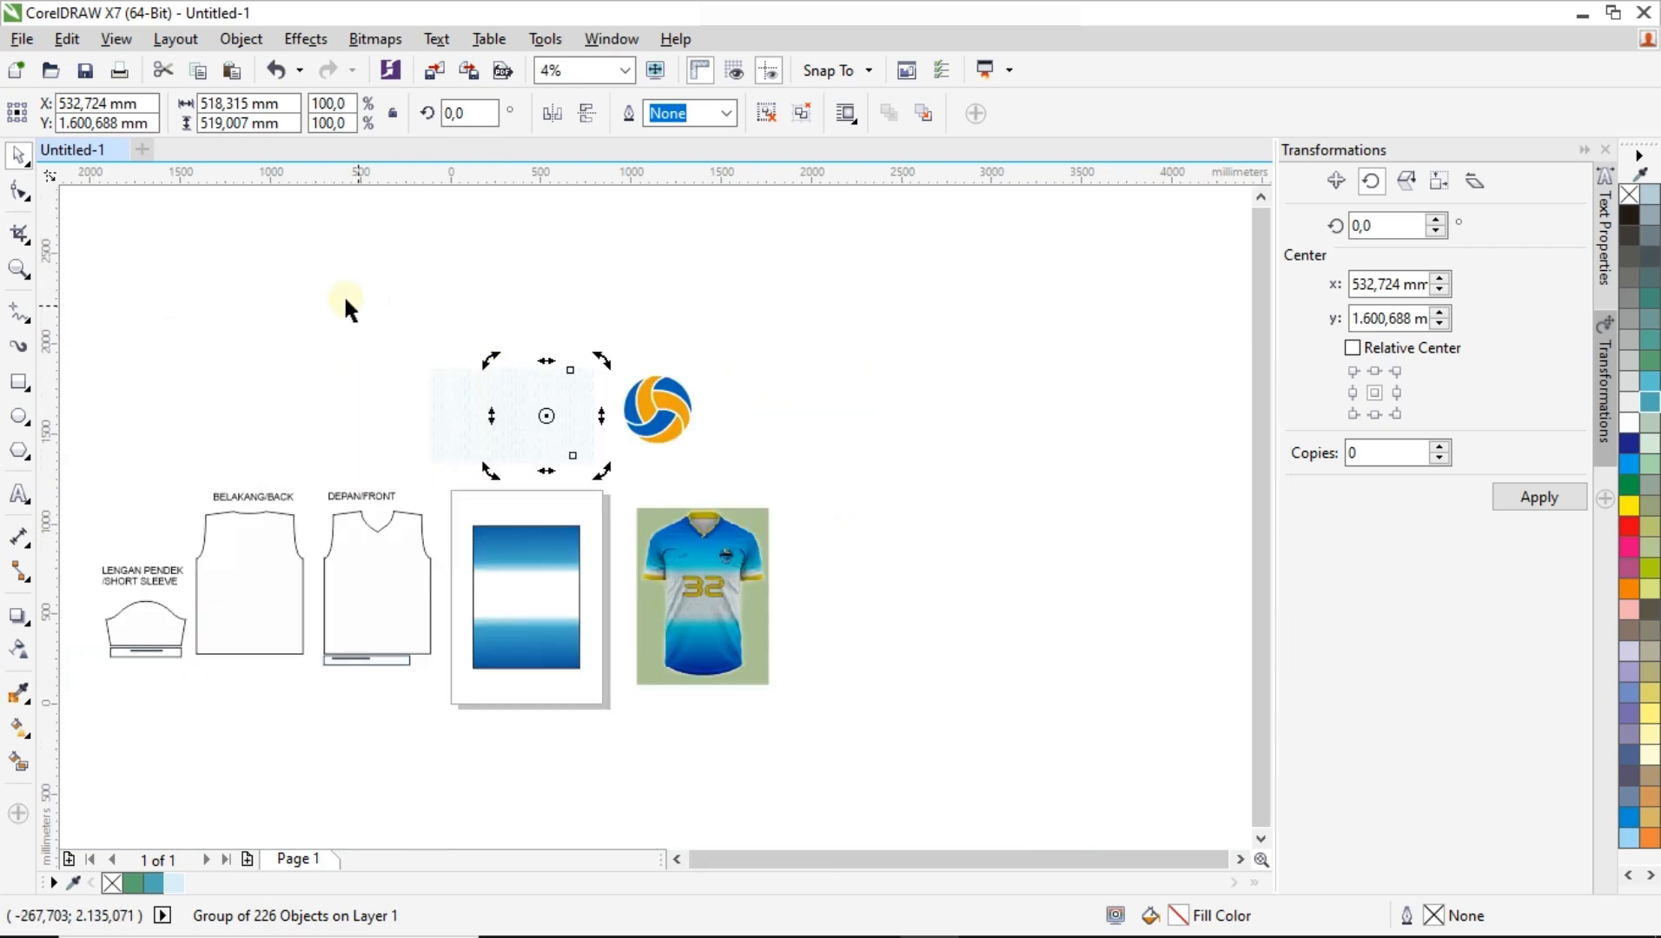
pyautogui.click(334, 300)
pyautogui.scroll(2, 499, 380)
pyautogui.moveTo(184, 338); pyautogui.dragTo(927, 755)
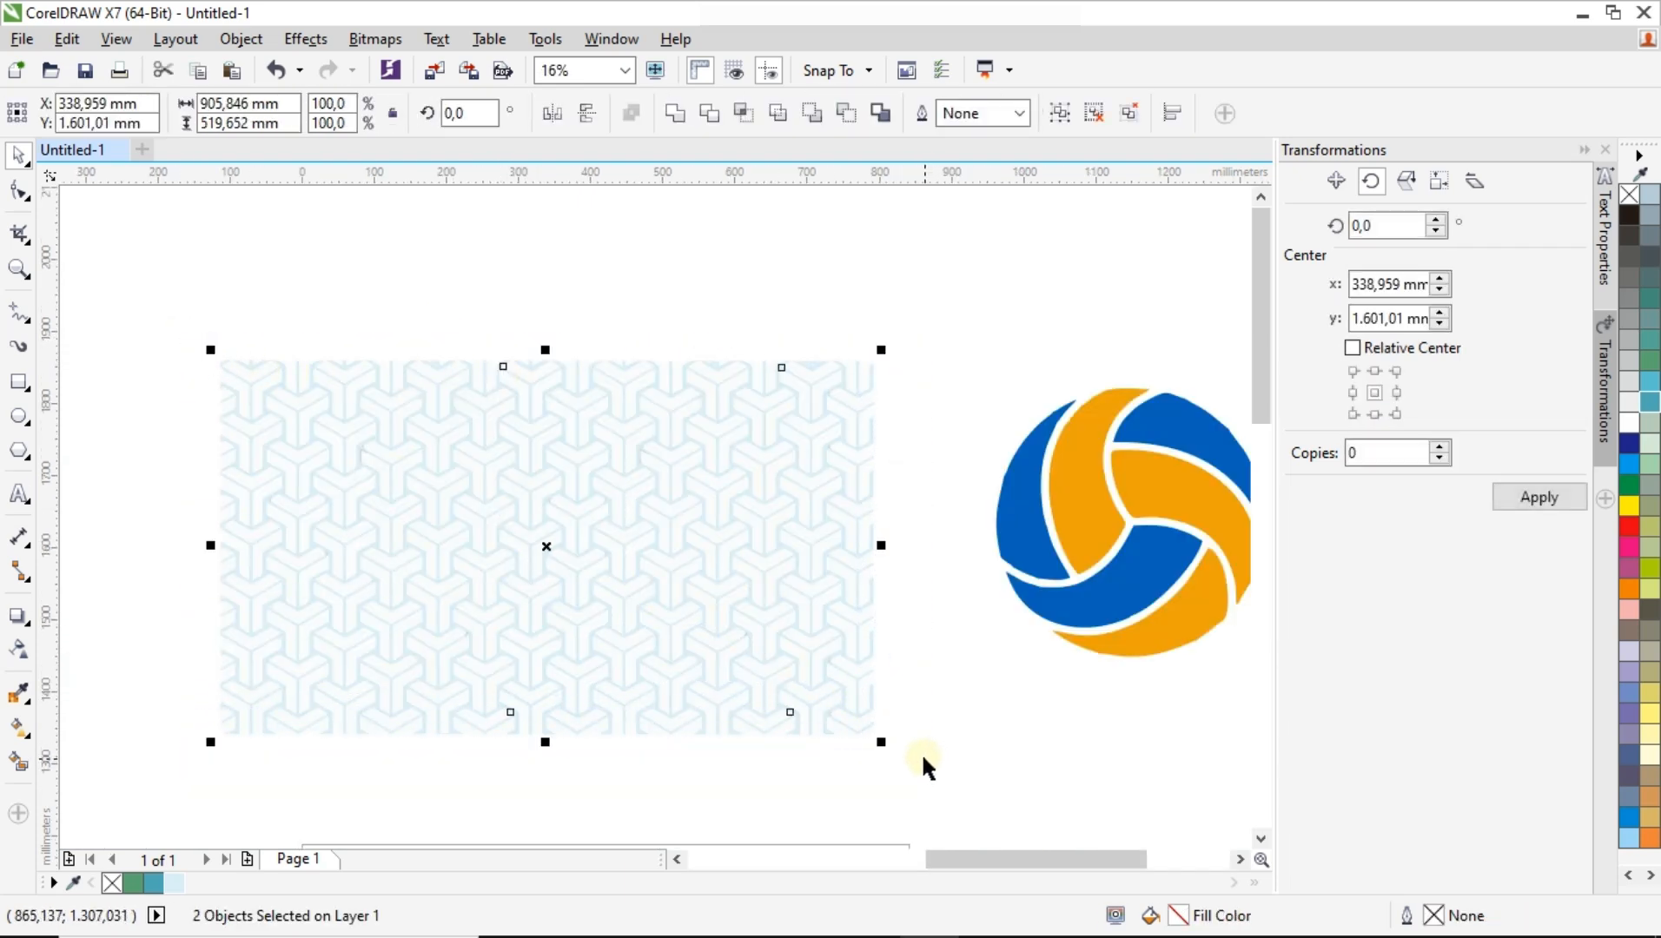
pyautogui.hotkey('ctrl', 'g')
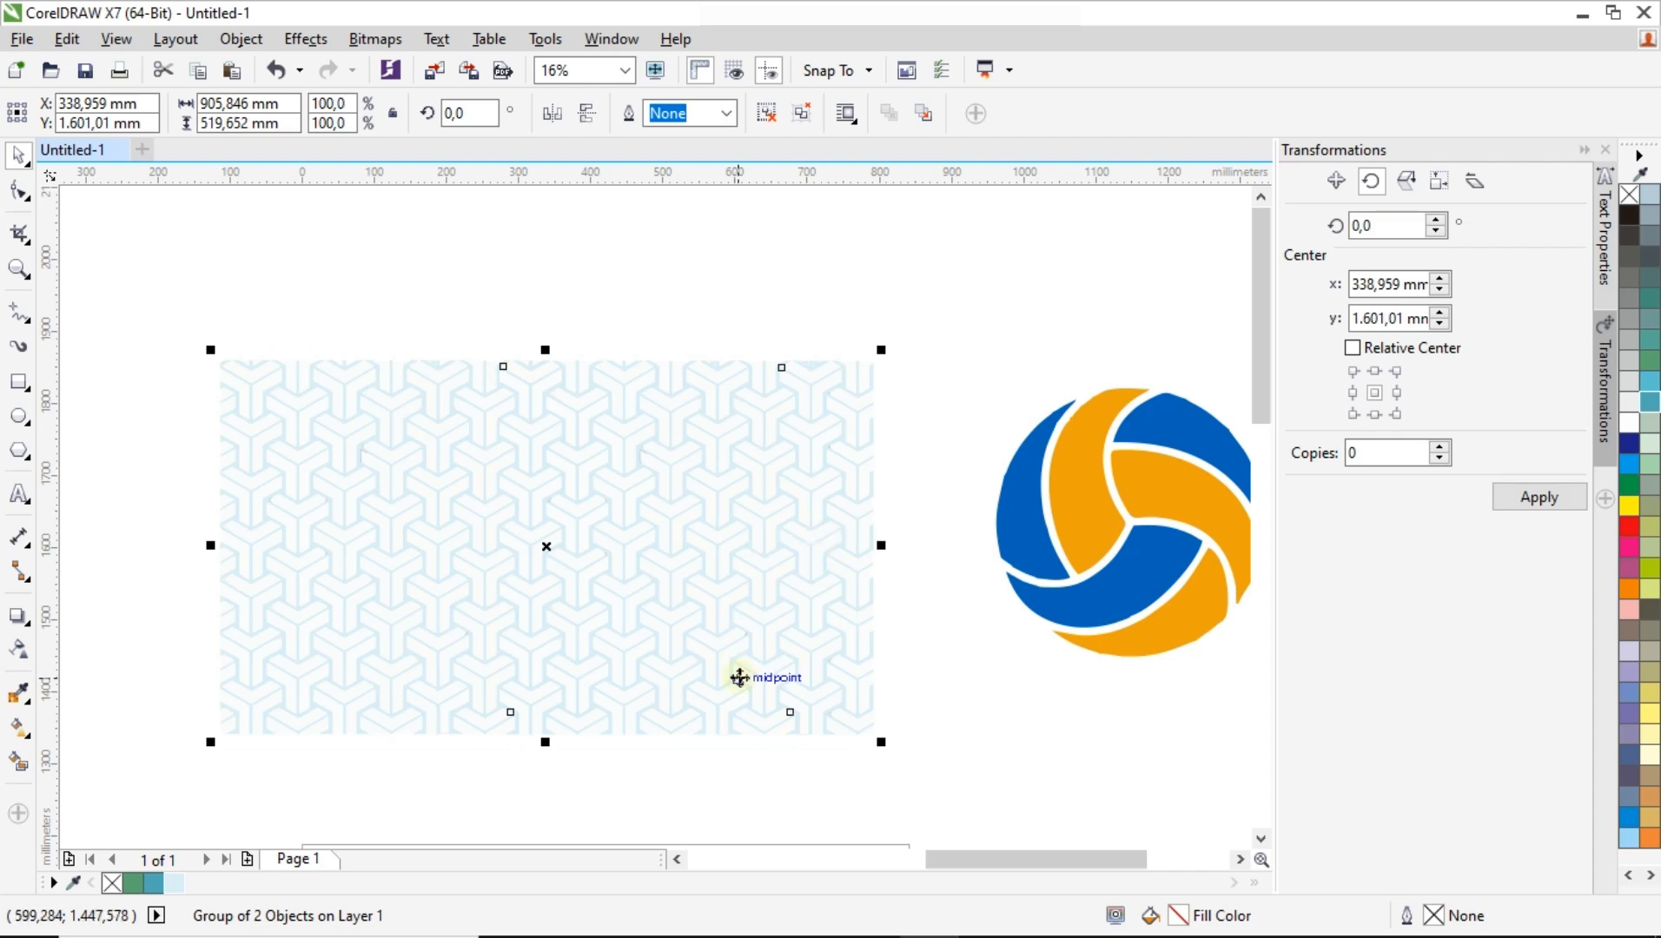
# Move the wide pattern group down to the gradient rectangle and PowerClip it inside that rectangle.
pyautogui.scroll(2, 741, 678)
pyautogui.scroll(-3, 800, 601)
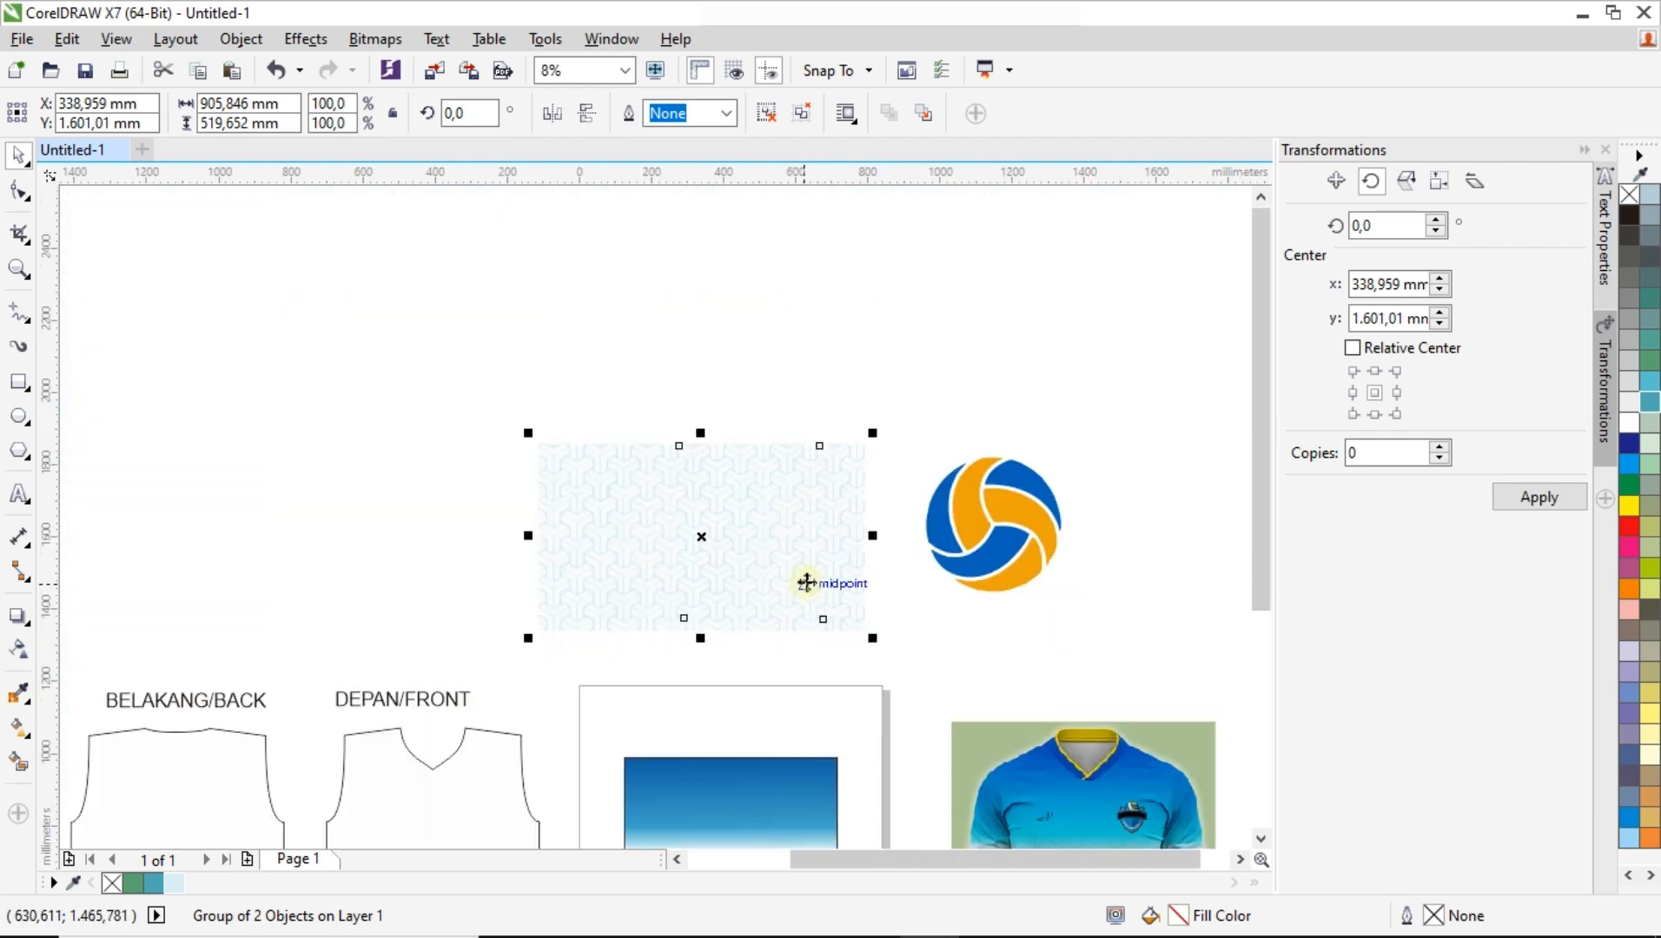
pyautogui.scroll(-1, 805, 574)
pyautogui.moveTo(806, 590); pyautogui.dragTo(808, 641)
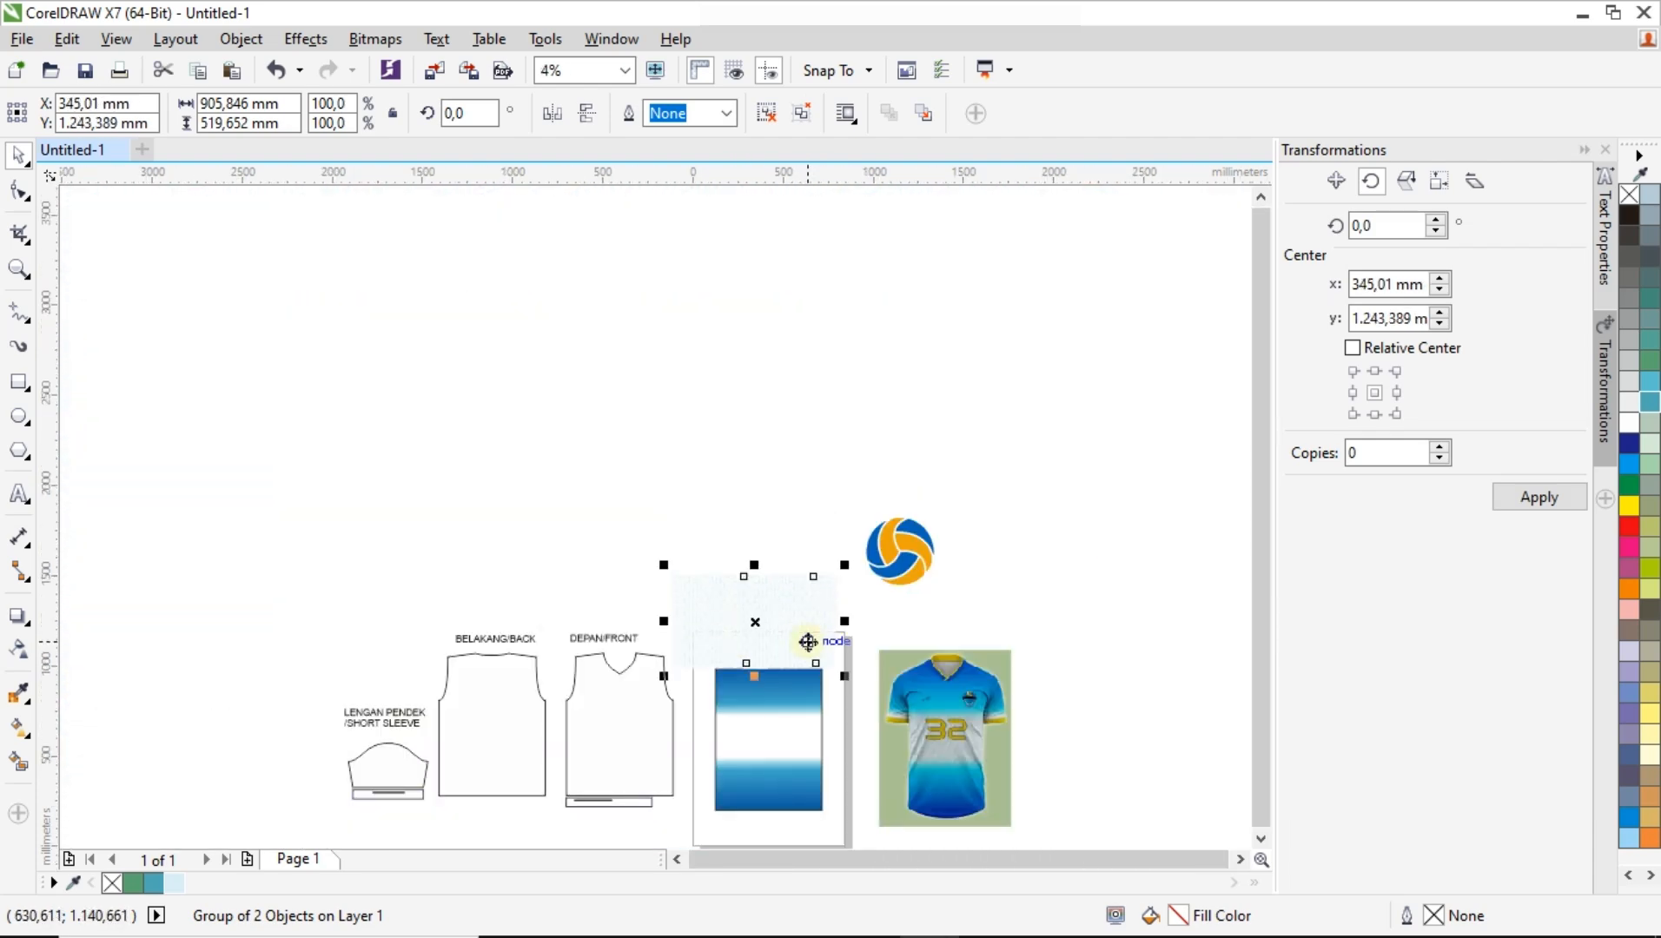
pyautogui.scroll(1, 808, 730)
pyautogui.rightClick(786, 523)
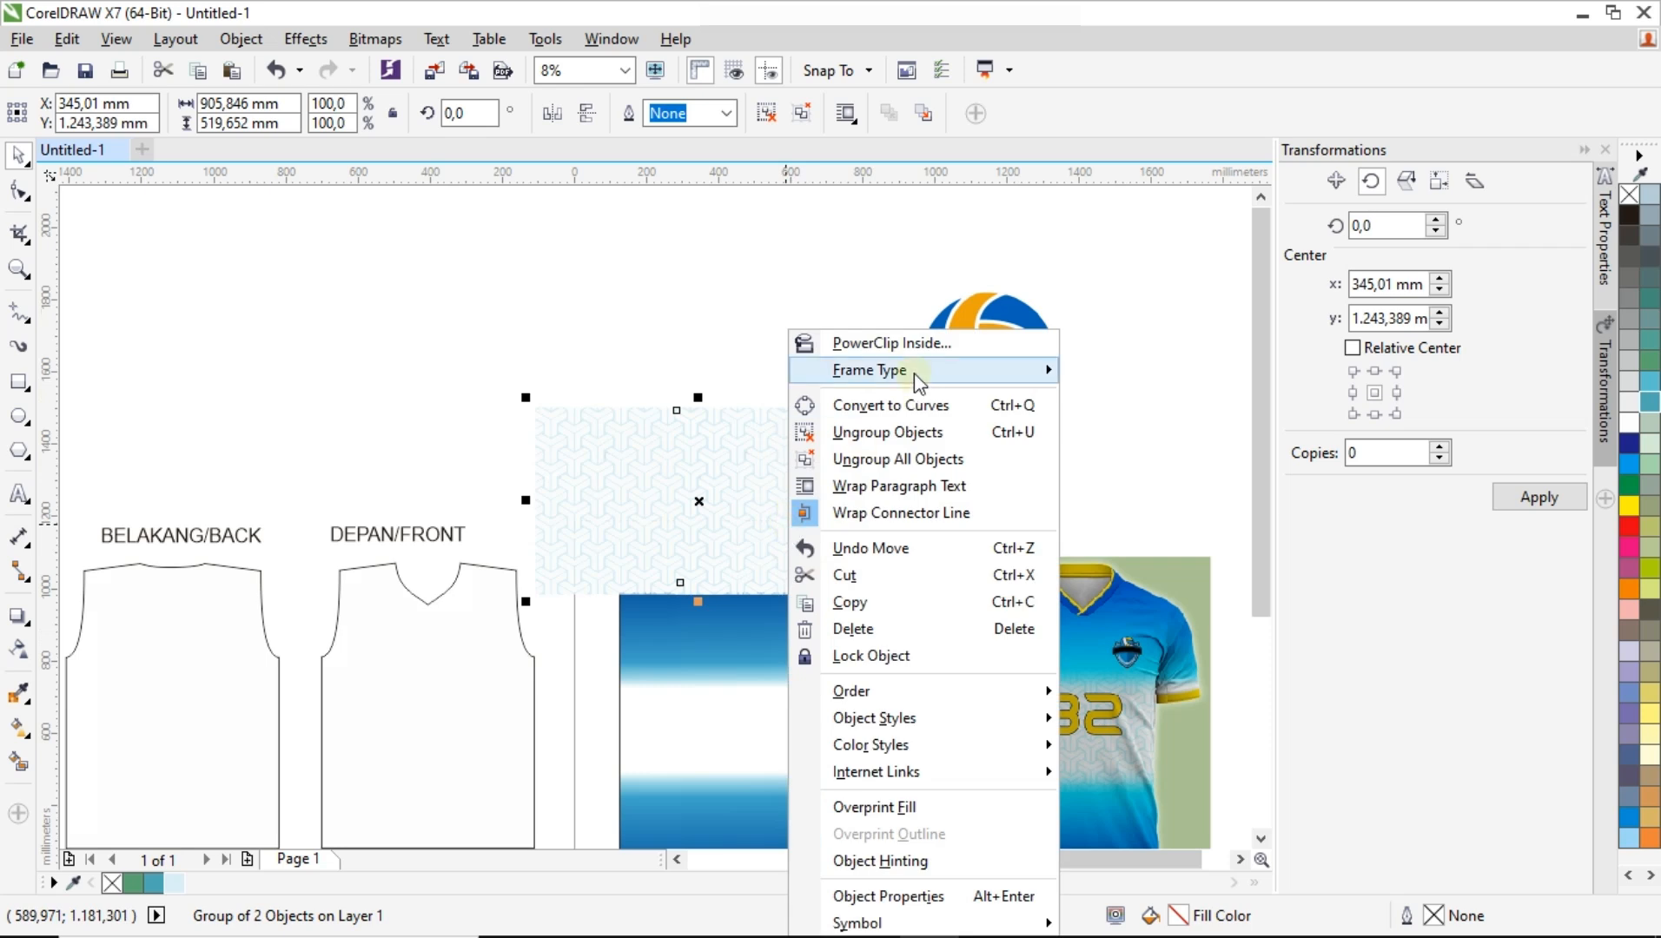
pyautogui.click(843, 339)
pyautogui.click(695, 752)
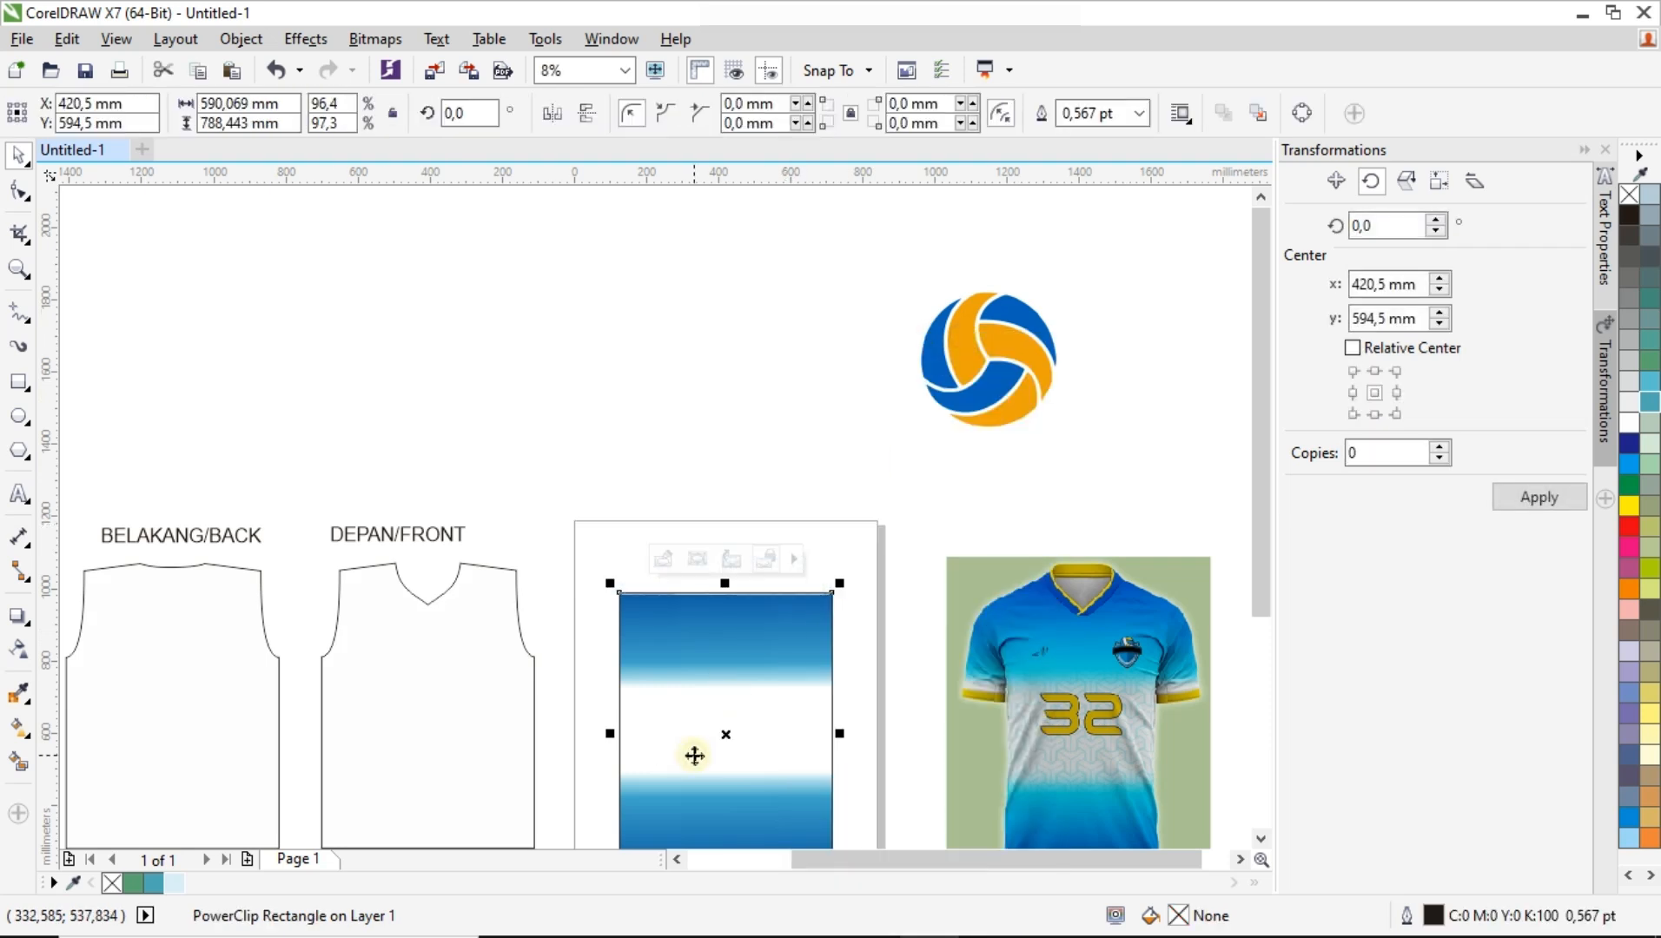
# Edit the rectangle's PowerClip contents, placing the pattern over the white band and sending it back behind the blue gradients.
pyautogui.click(656, 567)
pyautogui.moveTo(704, 493); pyautogui.dragTo(724, 732)
pyautogui.scroll(2, 723, 732)
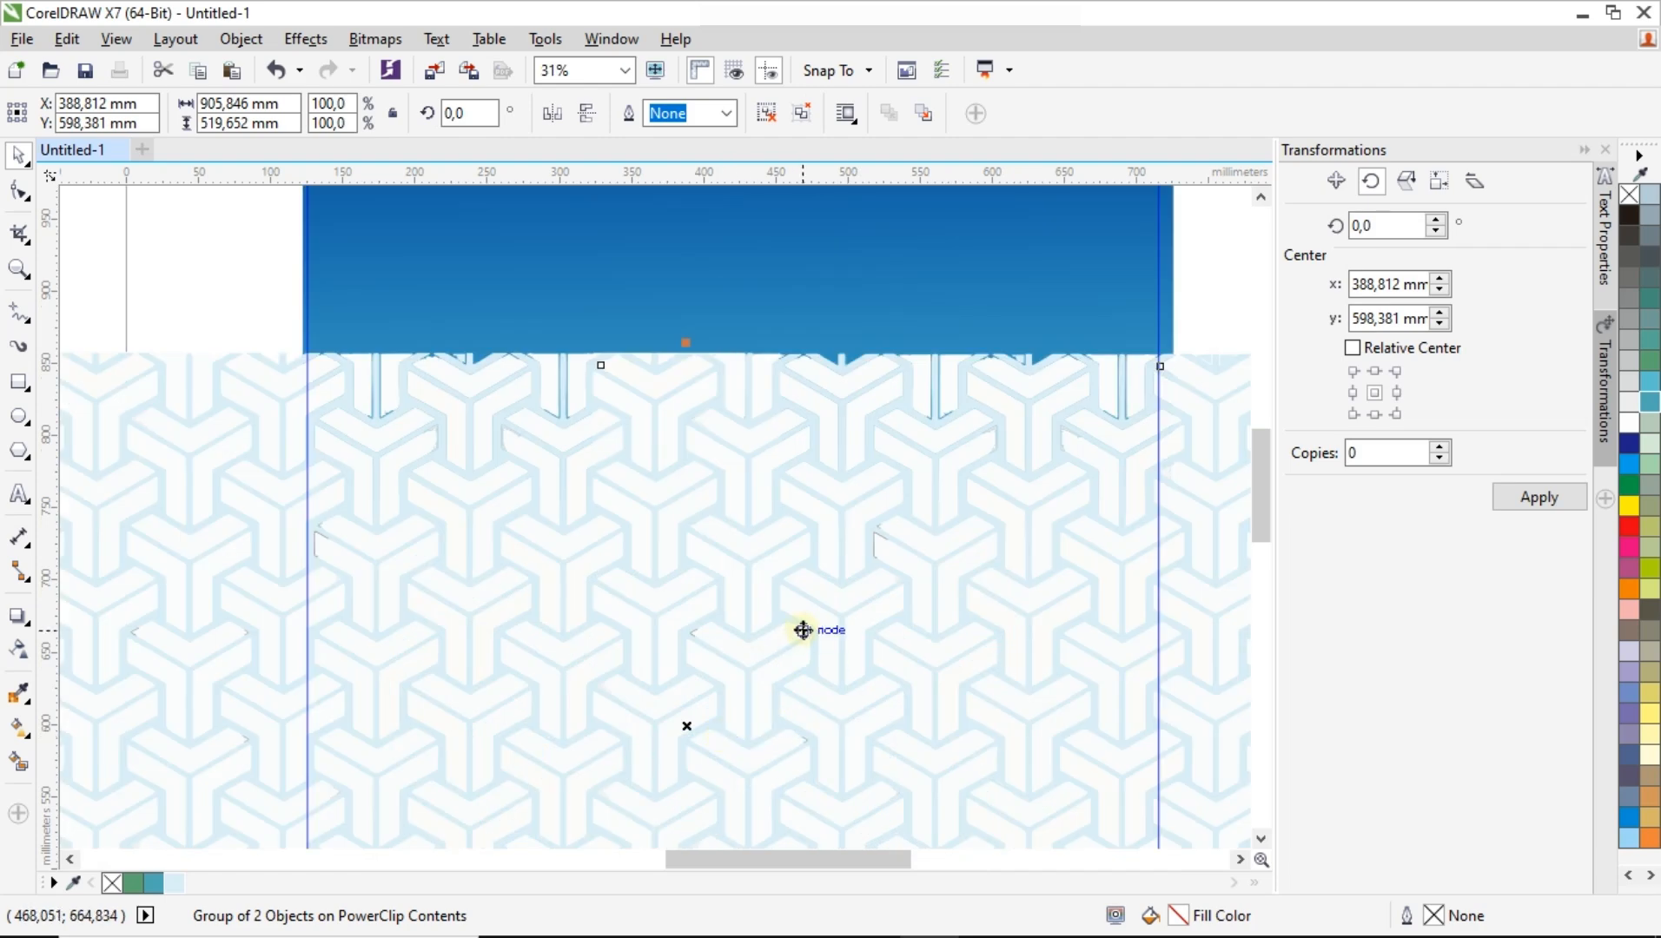
pyautogui.scroll(-2, 801, 631)
pyautogui.scroll(1, 841, 705)
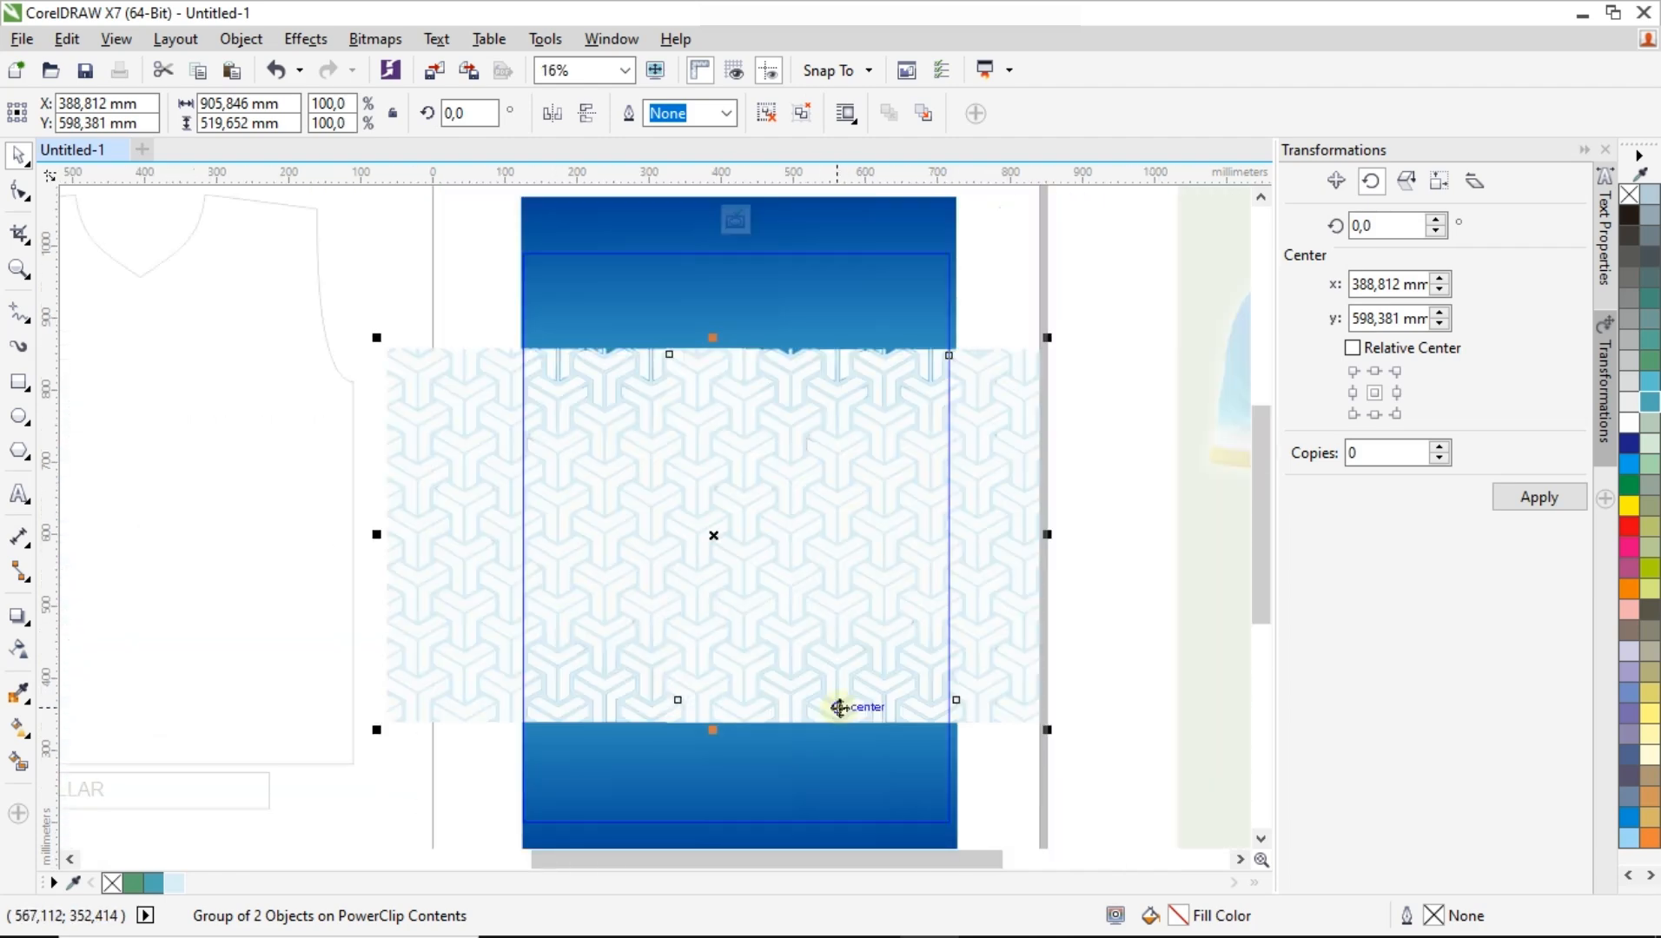
pyautogui.hotkey('ctrl', 'pagedown')
pyautogui.hotkey('ctrl', 'pagedown')
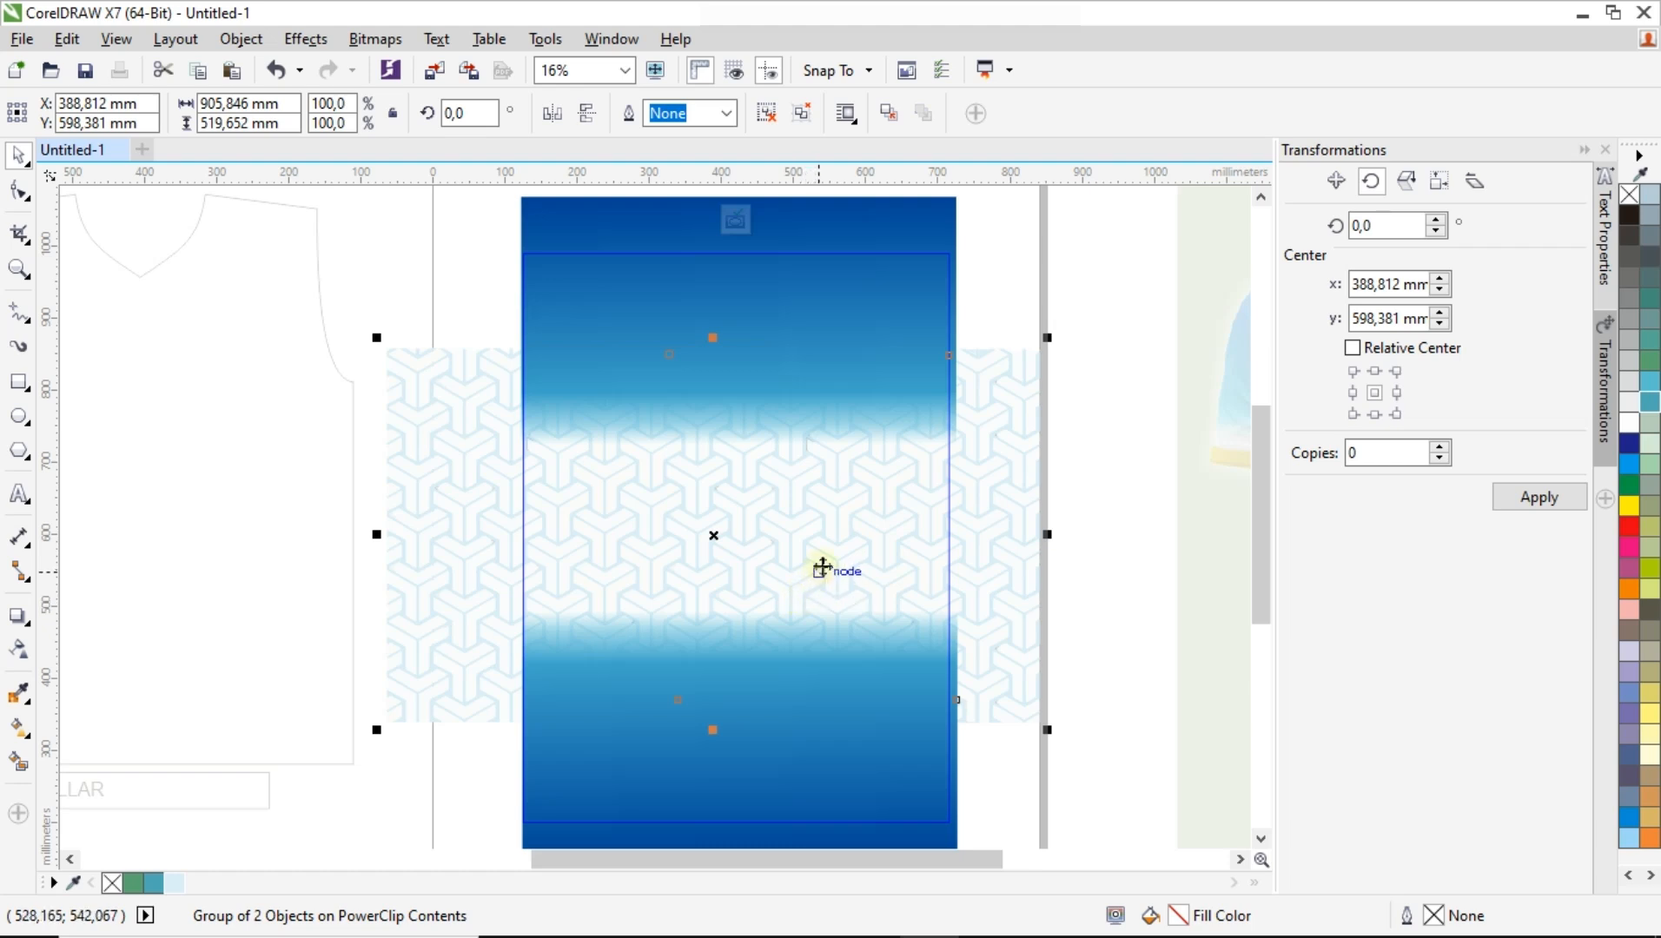
# Scale the pattern group down to about 748 × 429 mm and reposition it to cover the white band and its fades.
pyautogui.moveTo(1046, 728); pyautogui.dragTo(1005, 702)
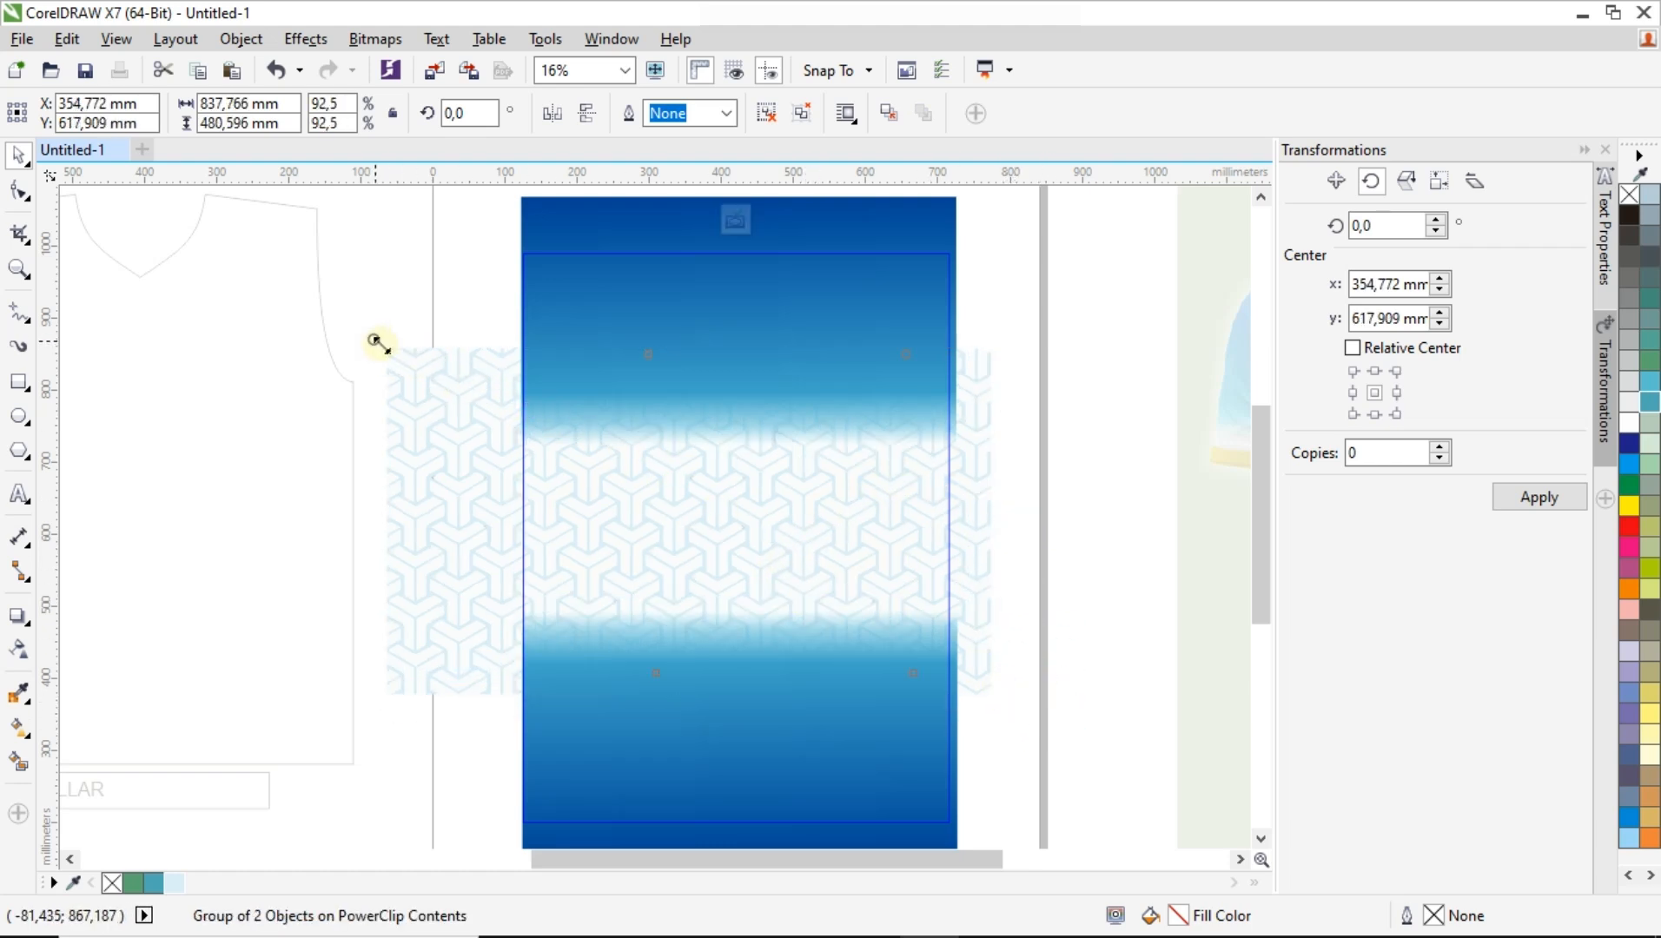
pyautogui.moveTo(381, 348); pyautogui.dragTo(443, 380)
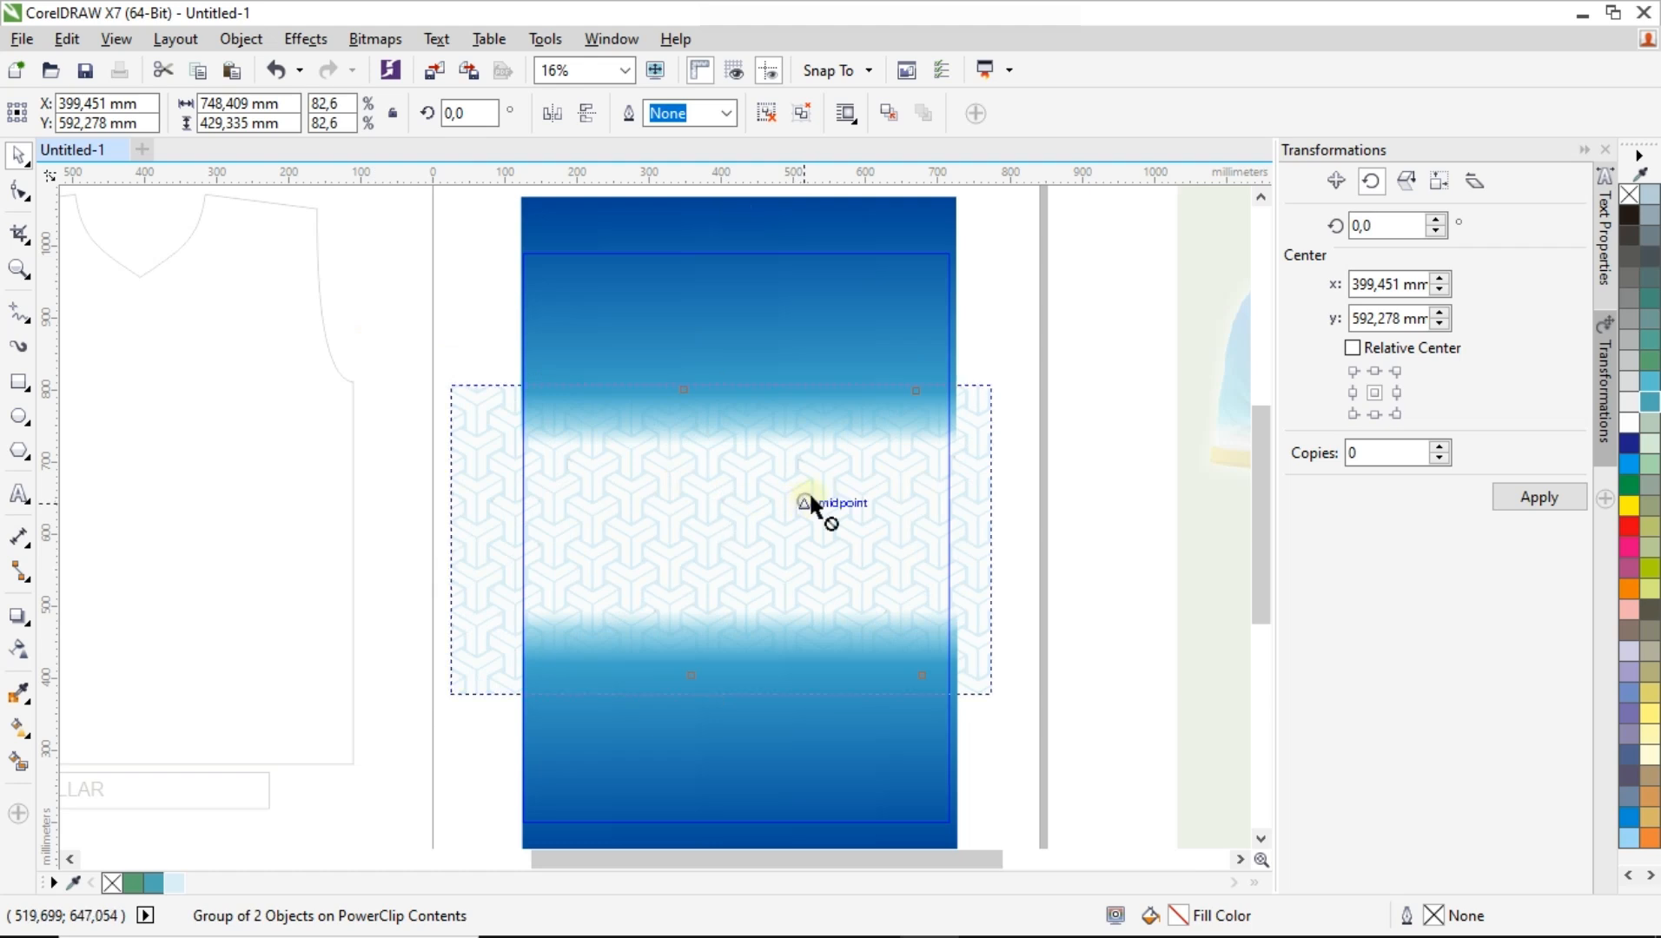
pyautogui.moveTo(807, 497); pyautogui.dragTo(804, 490)
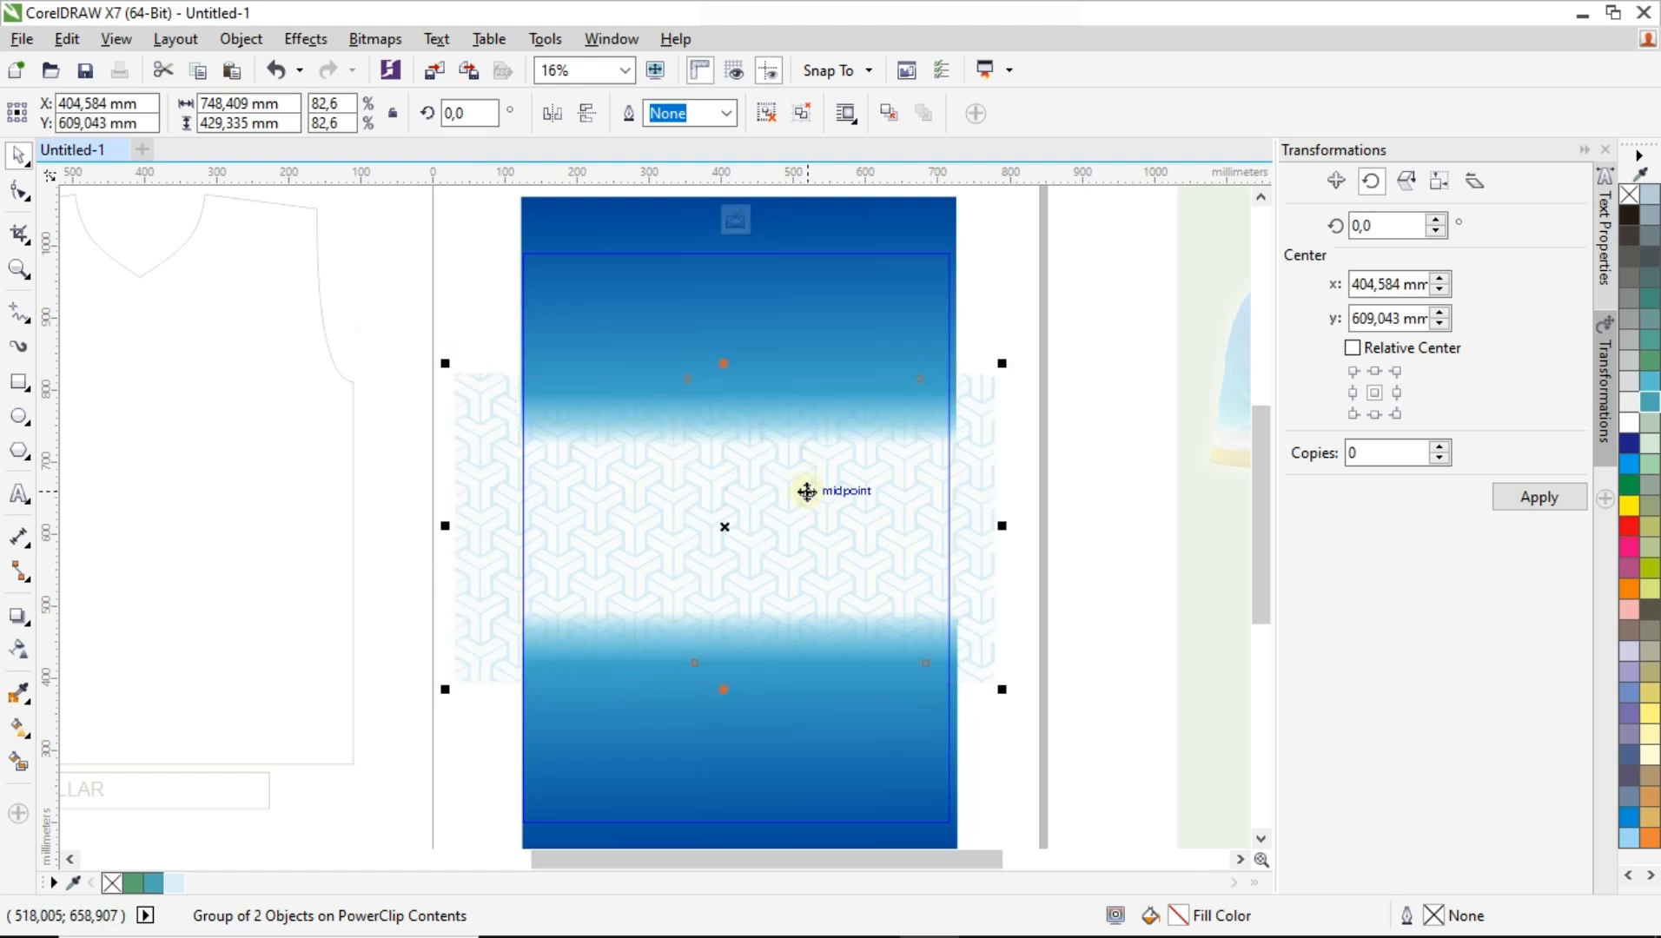
pyautogui.click(1014, 401)
pyautogui.scroll(2, 769, 502)
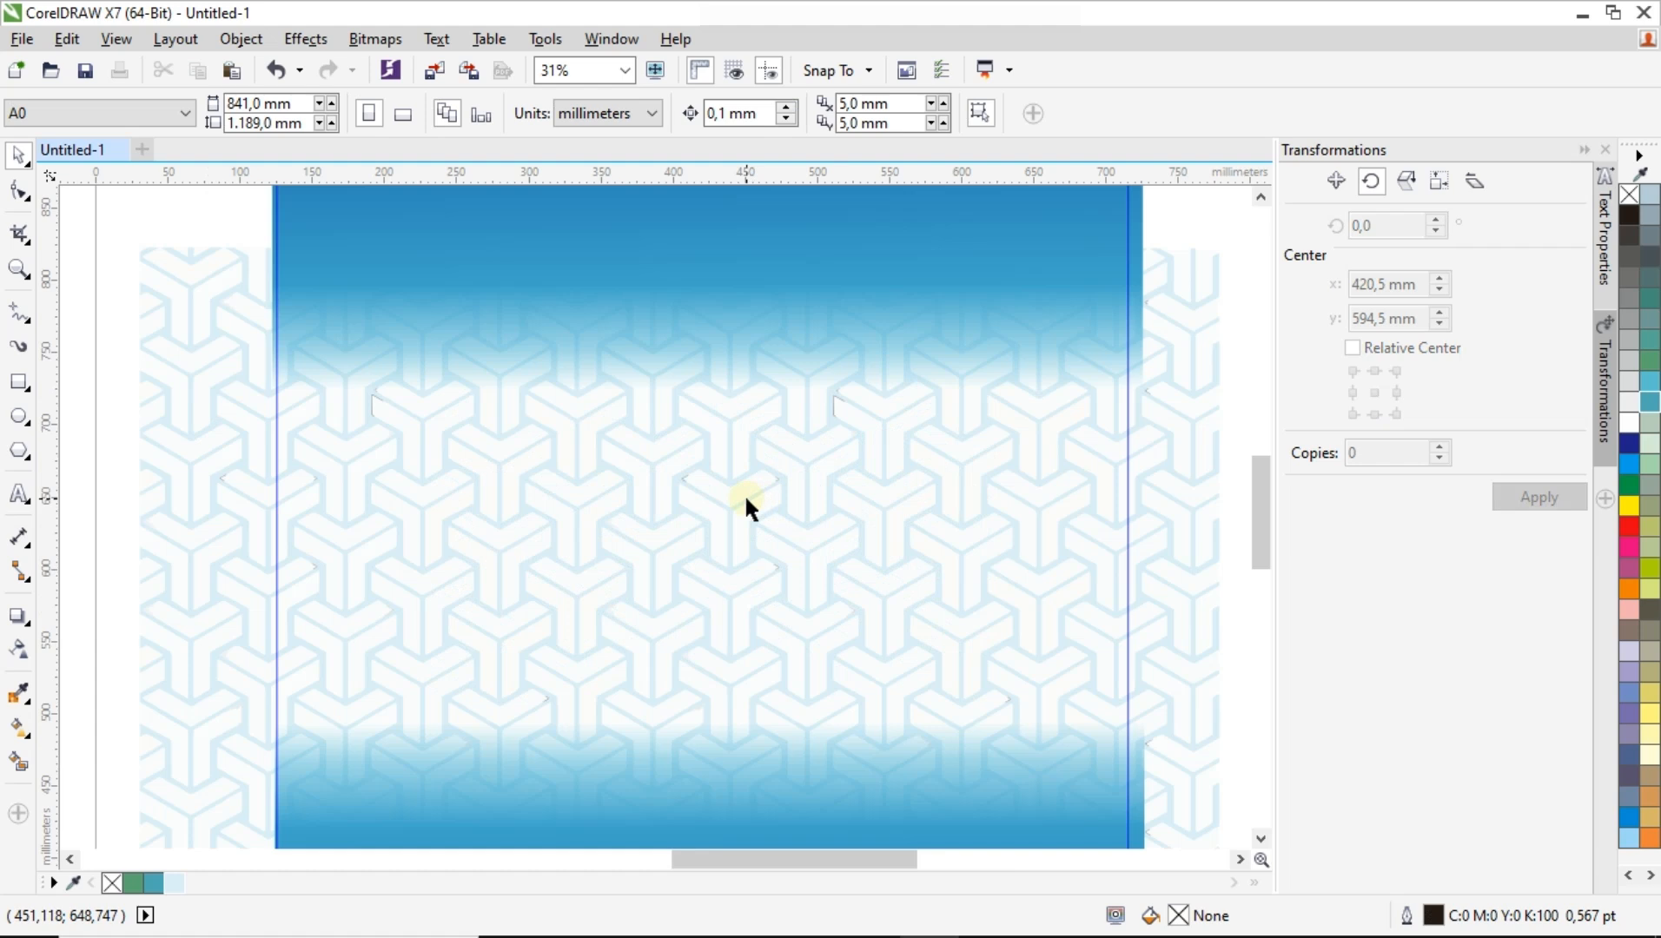
pyautogui.click(745, 493)
pyautogui.moveTo(701, 501); pyautogui.dragTo(702, 503)
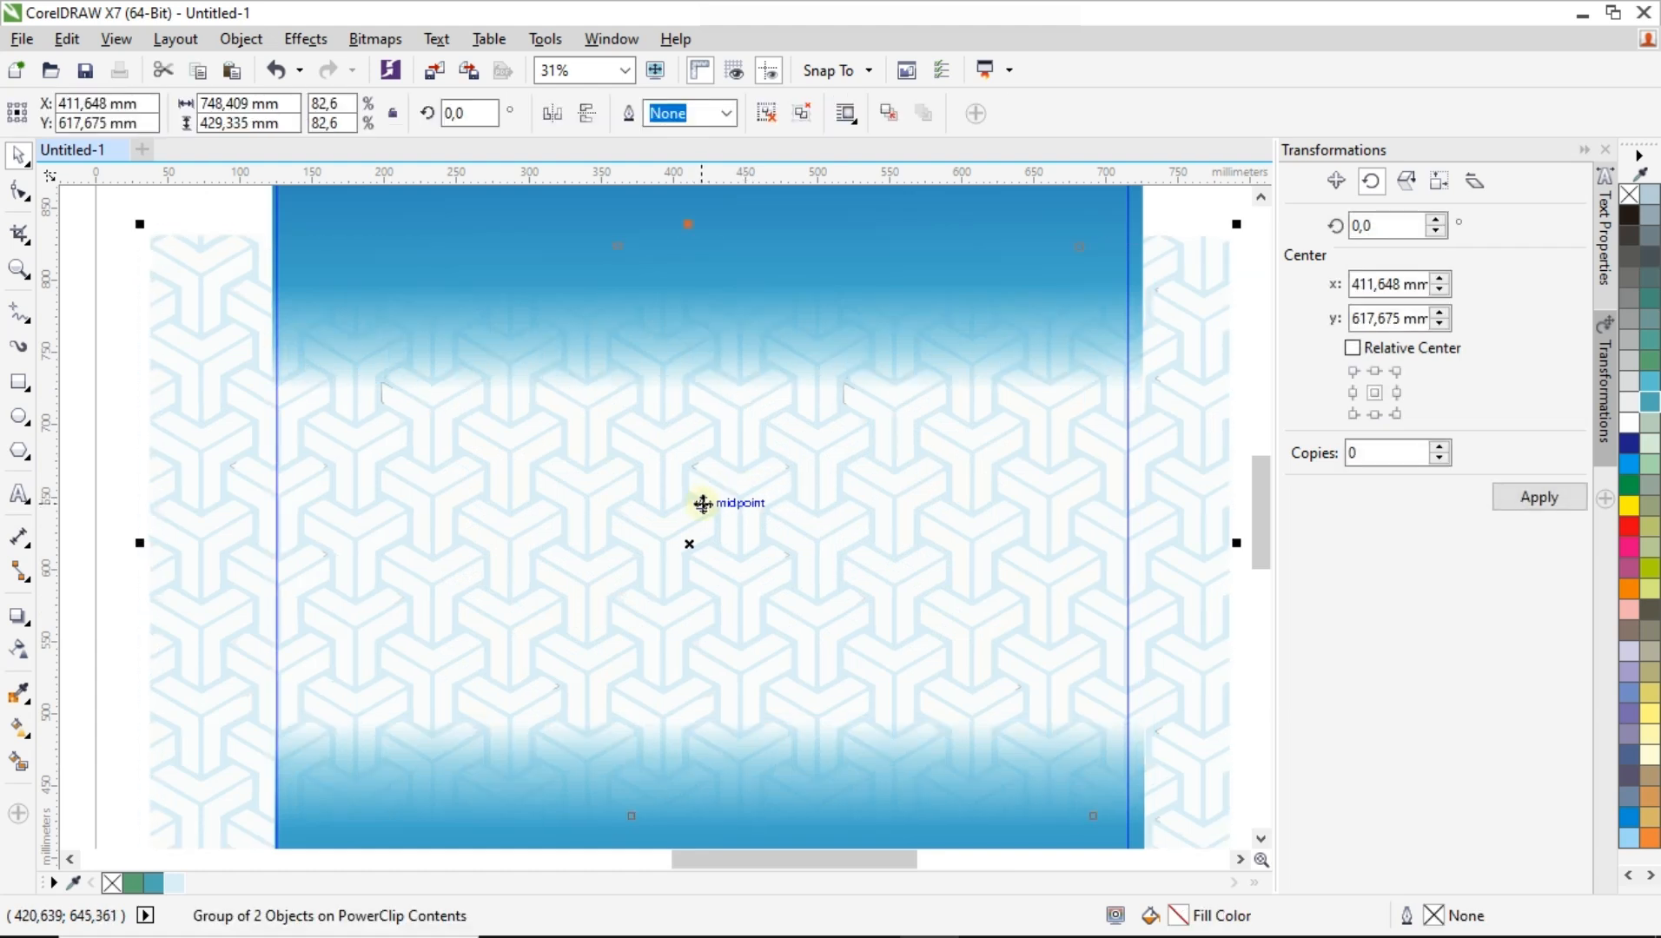
# Finish editing the PowerClip and check the pattern inside the gradient rectangle.
pyautogui.scroll(-1, 702, 503)
pyautogui.scroll(-1, 698, 502)
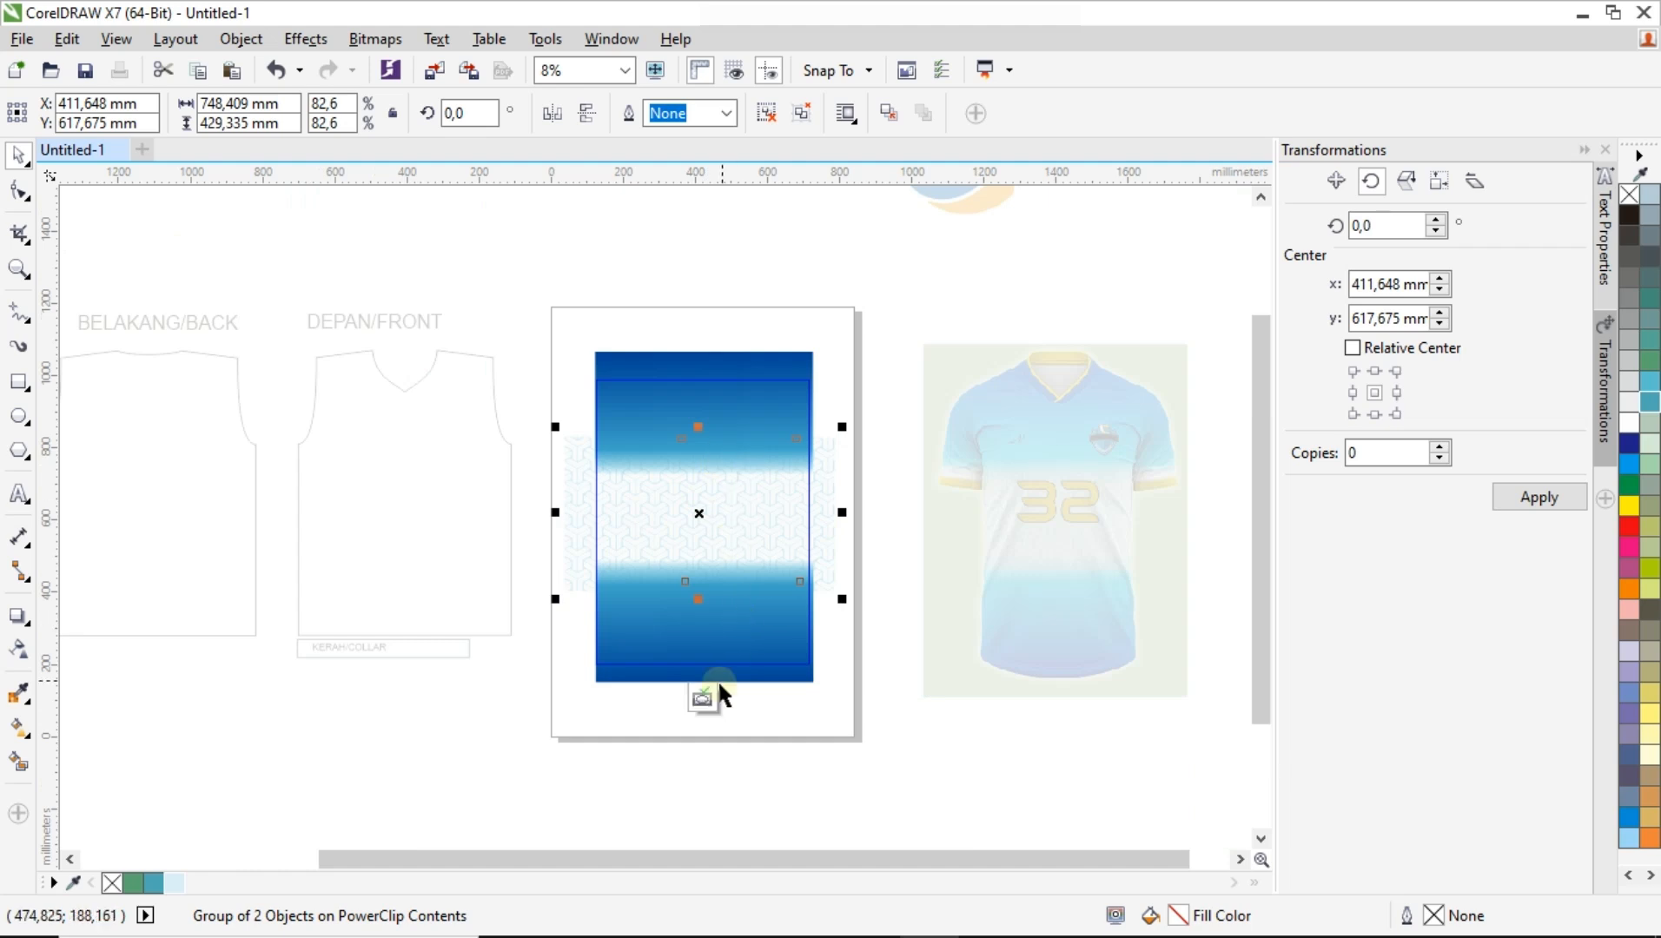
pyautogui.click(704, 700)
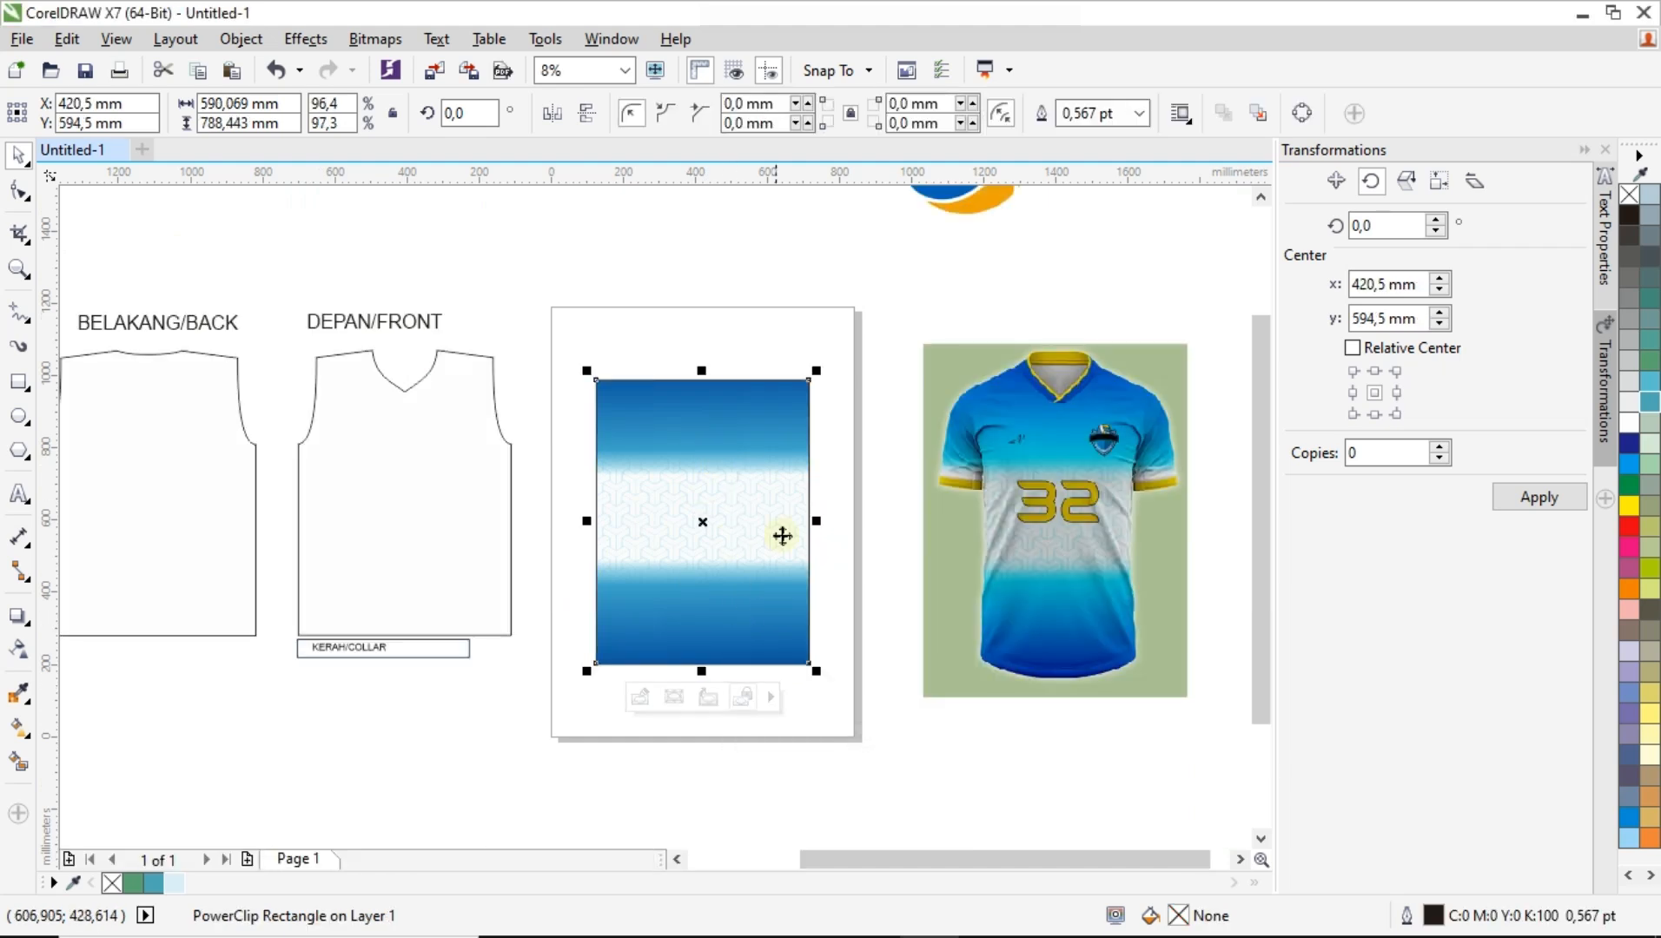
pyautogui.click(839, 447)
pyautogui.scroll(1, 734, 416)
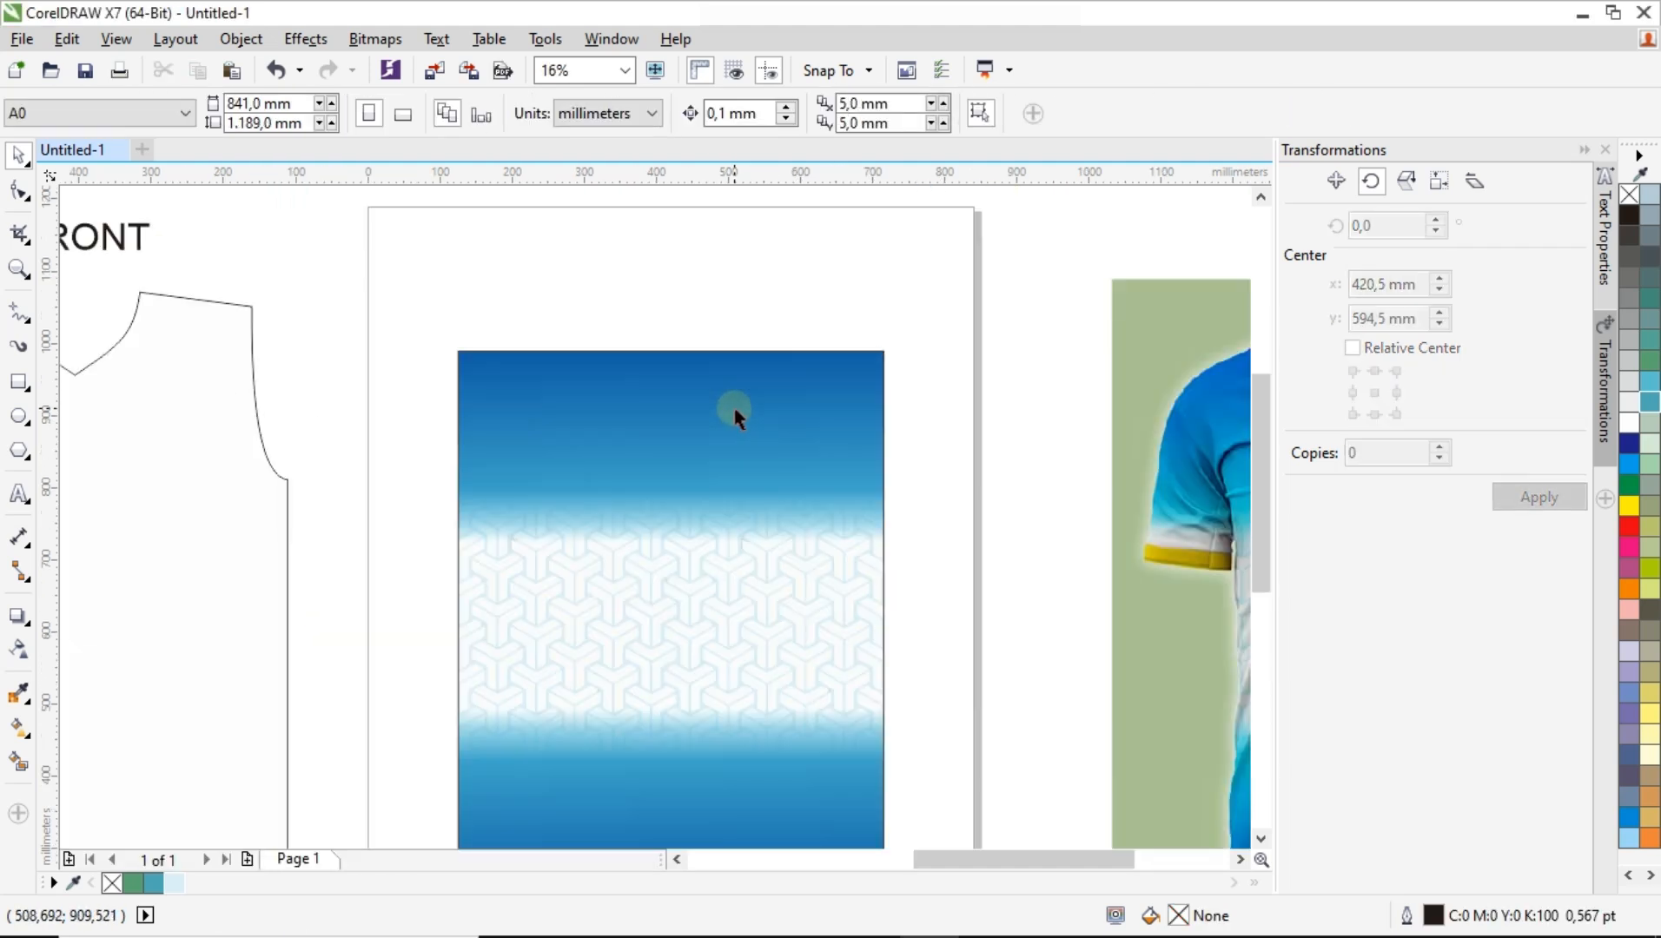
pyautogui.scroll(-1, 734, 416)
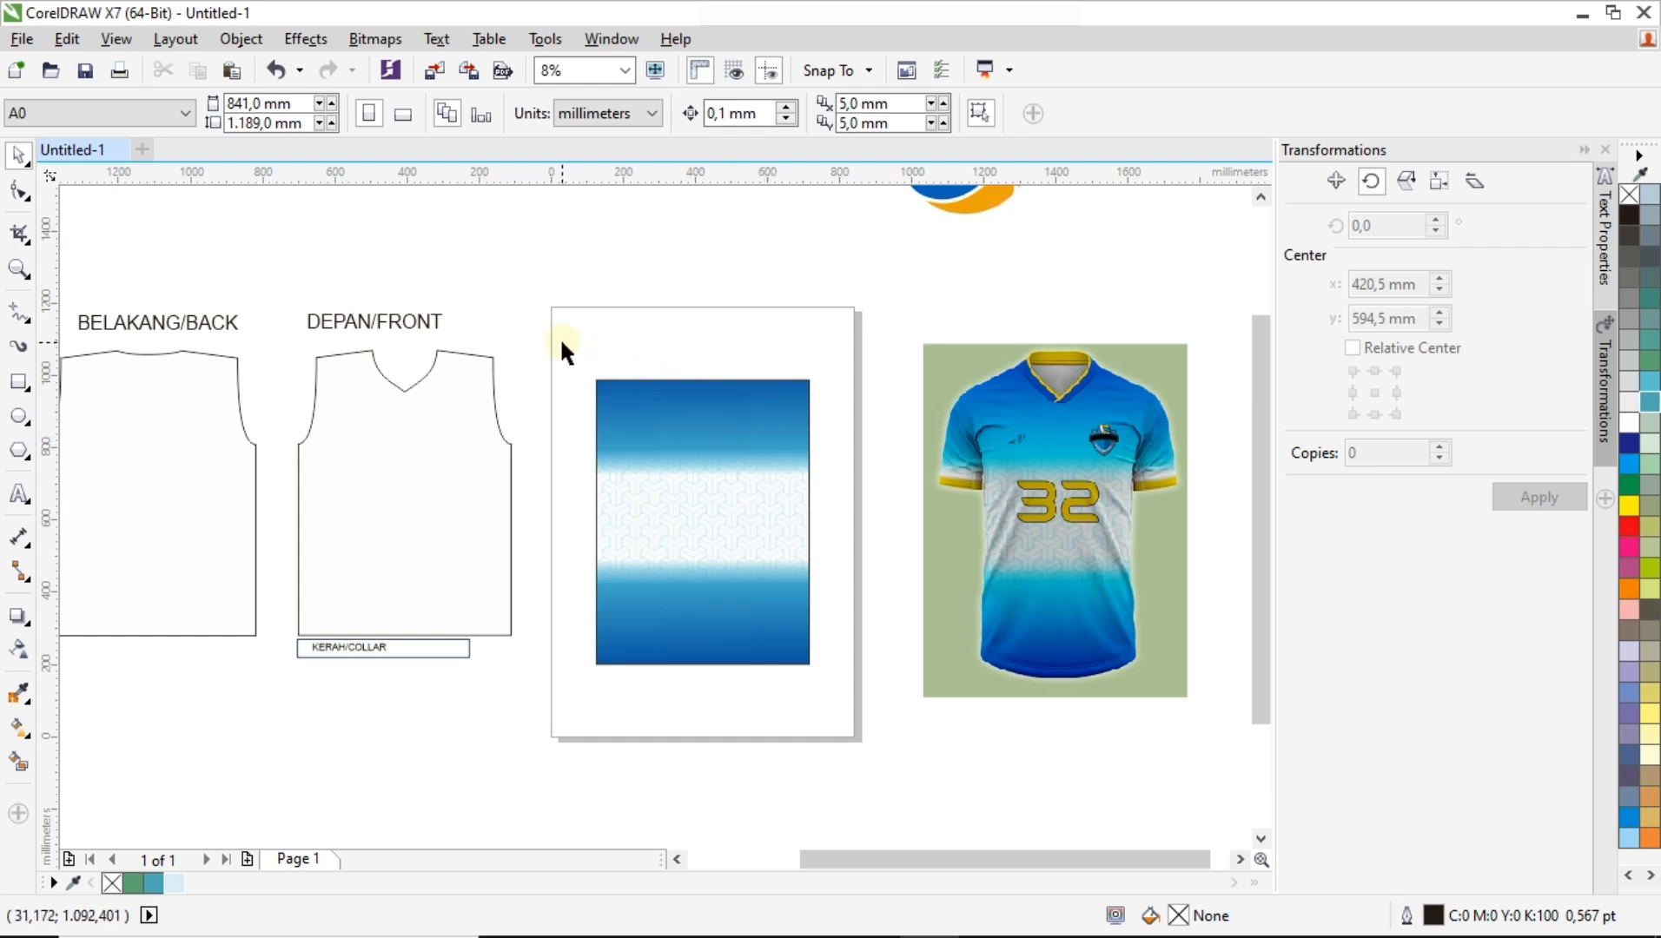
# Move the patterned gradient rectangle off the page to beside the volleyball and centre the front shirt piece on the page.
pyautogui.scroll(-1, 664, 429)
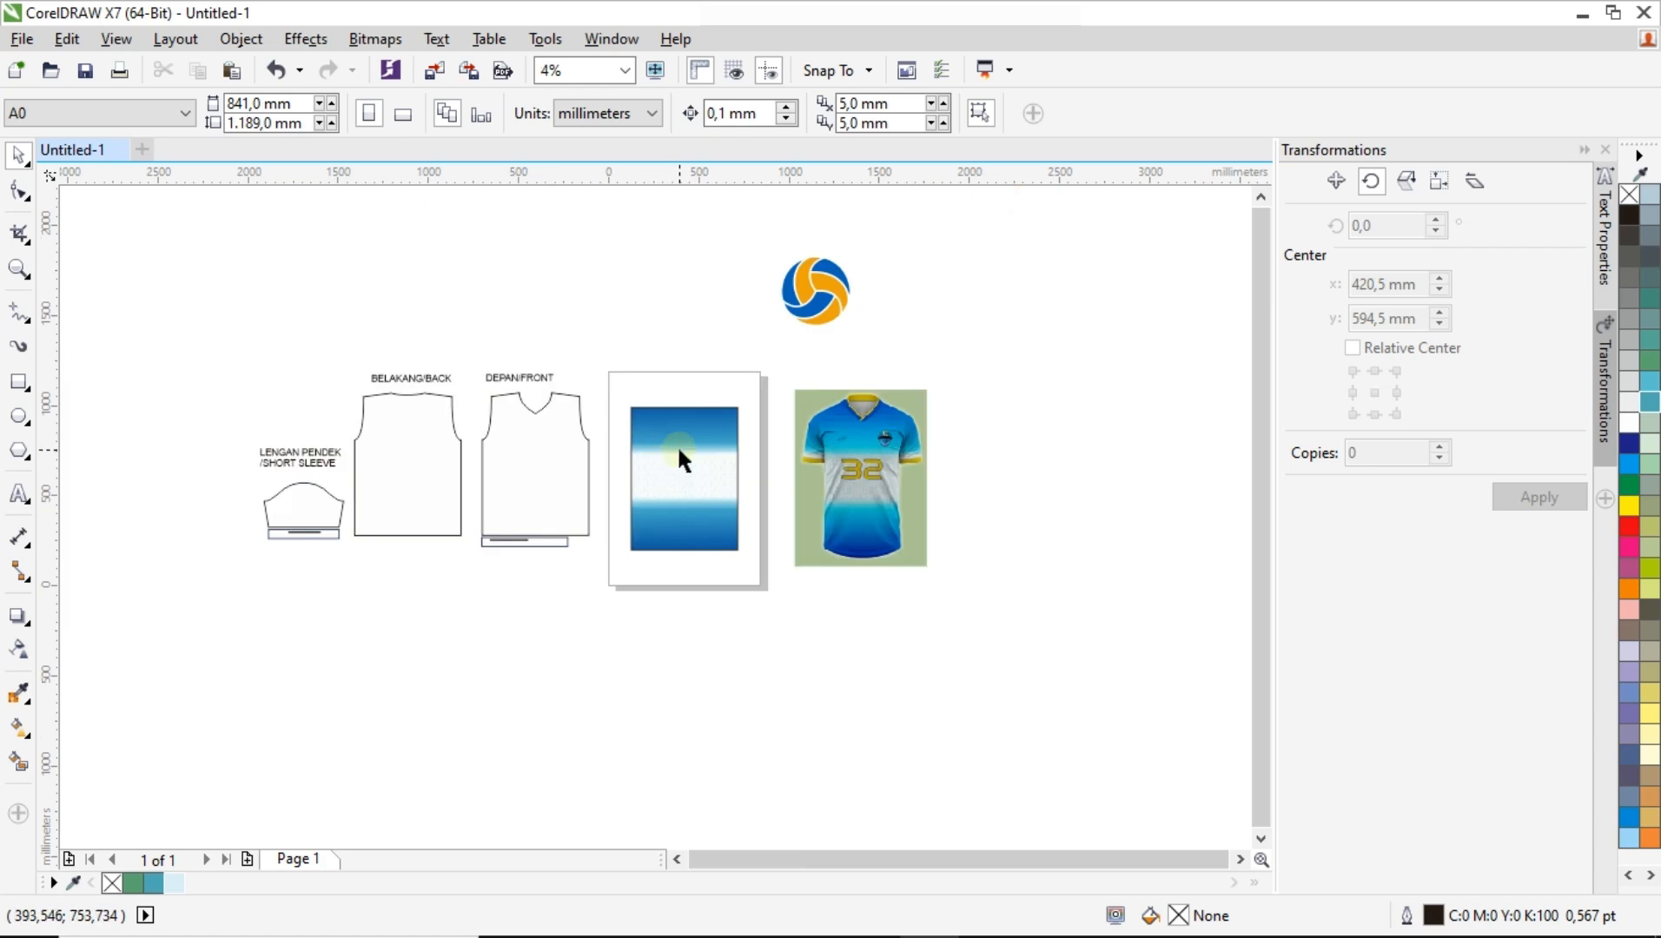
pyautogui.moveTo(677, 461); pyautogui.dragTo(663, 280)
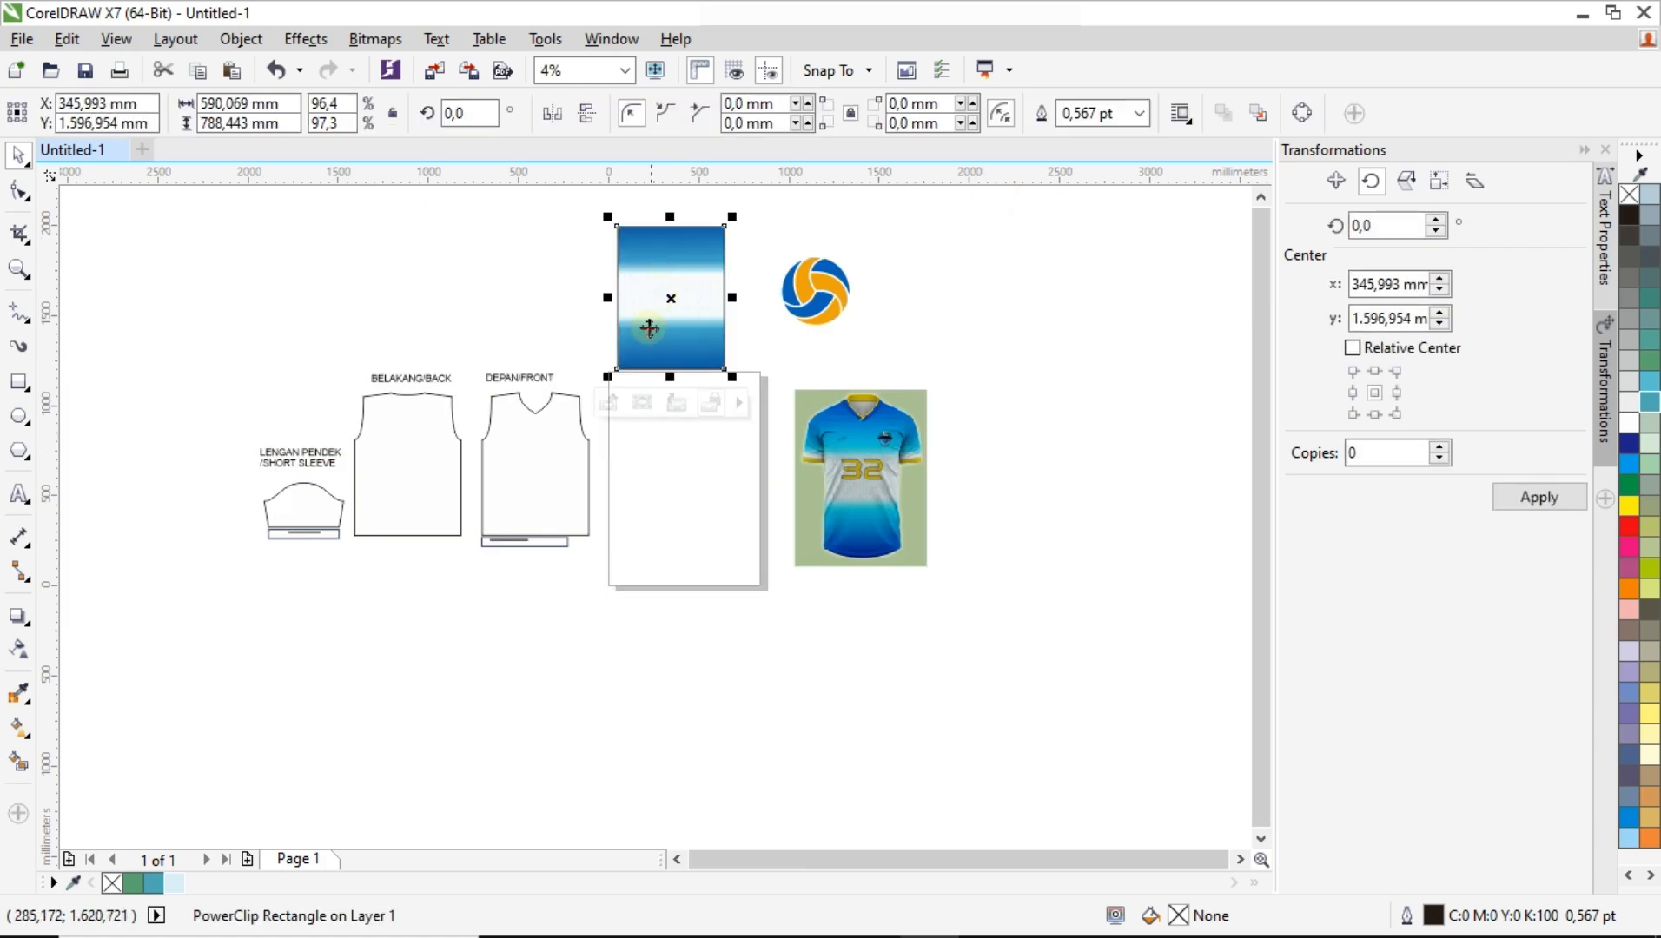
pyautogui.scroll(1, 563, 479)
pyautogui.click(563, 473)
pyautogui.press('p')
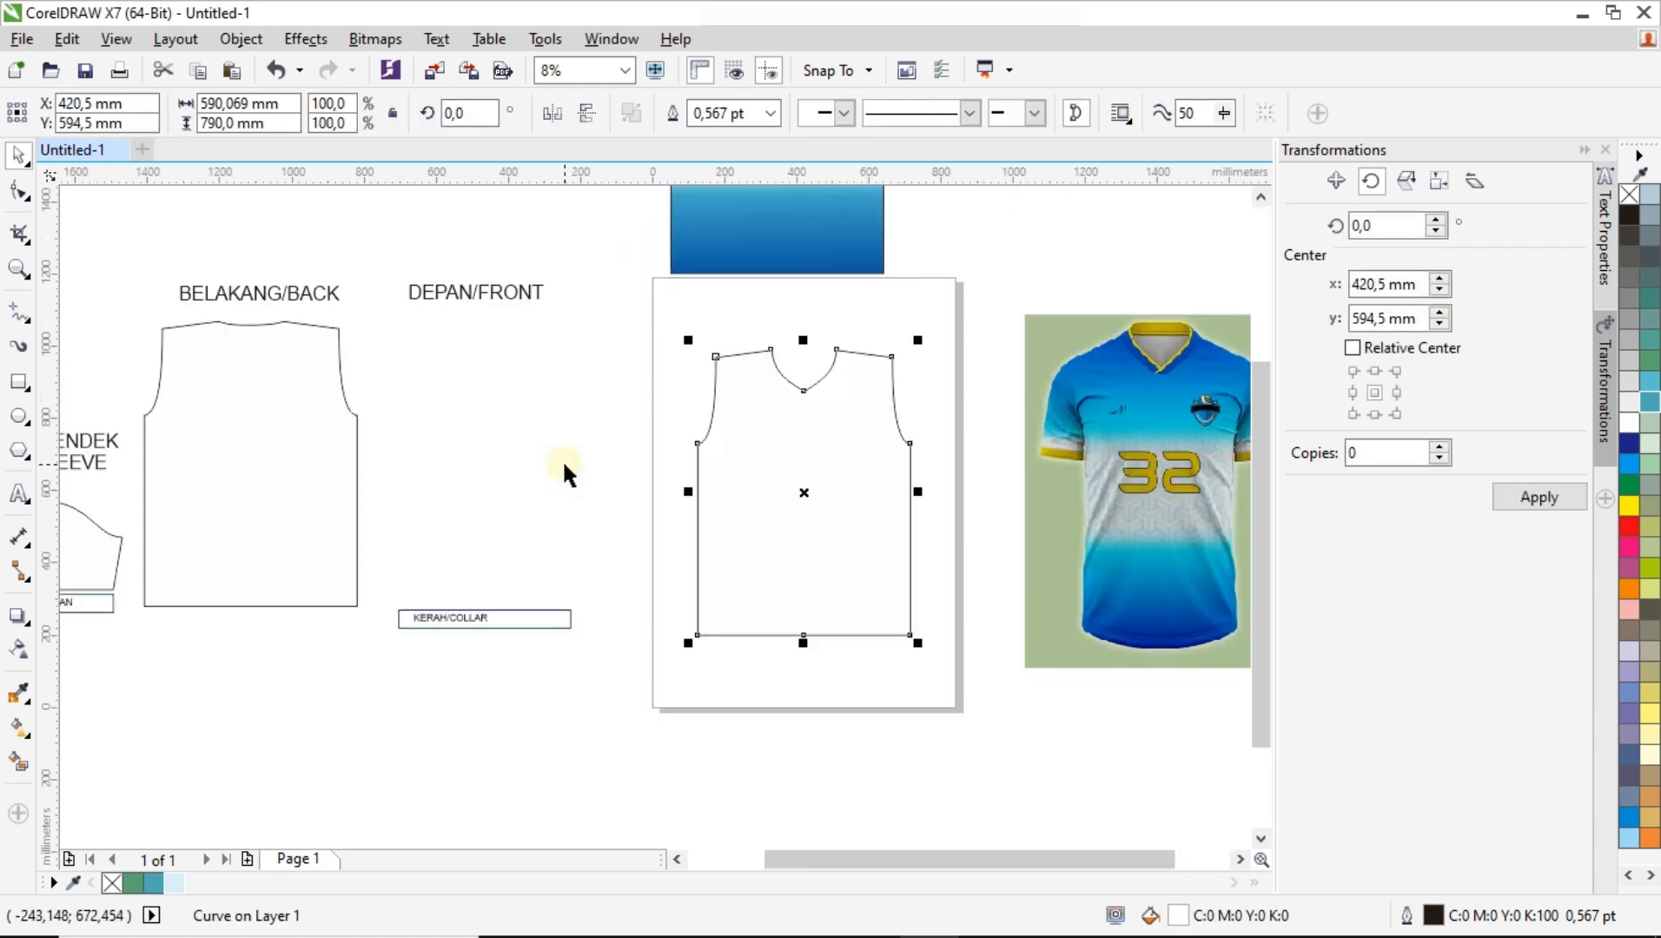
# Place the patterned gradient rectangle as a PowerClip inside the front shirt piece on the page.
pyautogui.scroll(-1, 792, 330)
pyautogui.moveTo(811, 321); pyautogui.dragTo(817, 356)
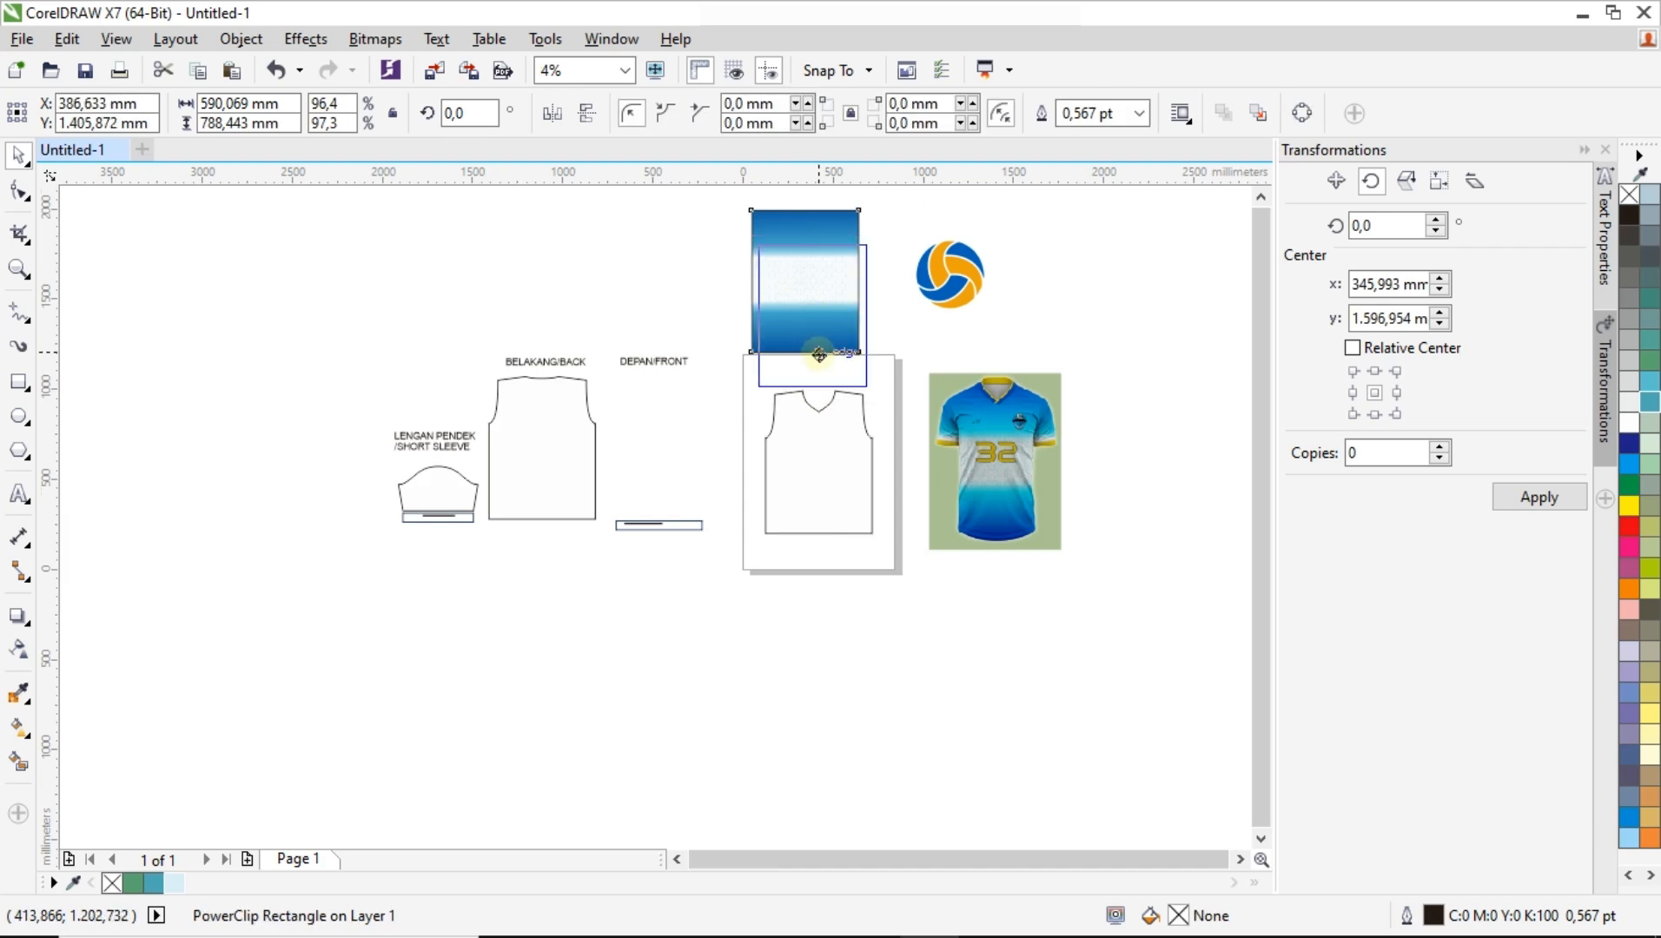
pyautogui.rightClick(842, 288)
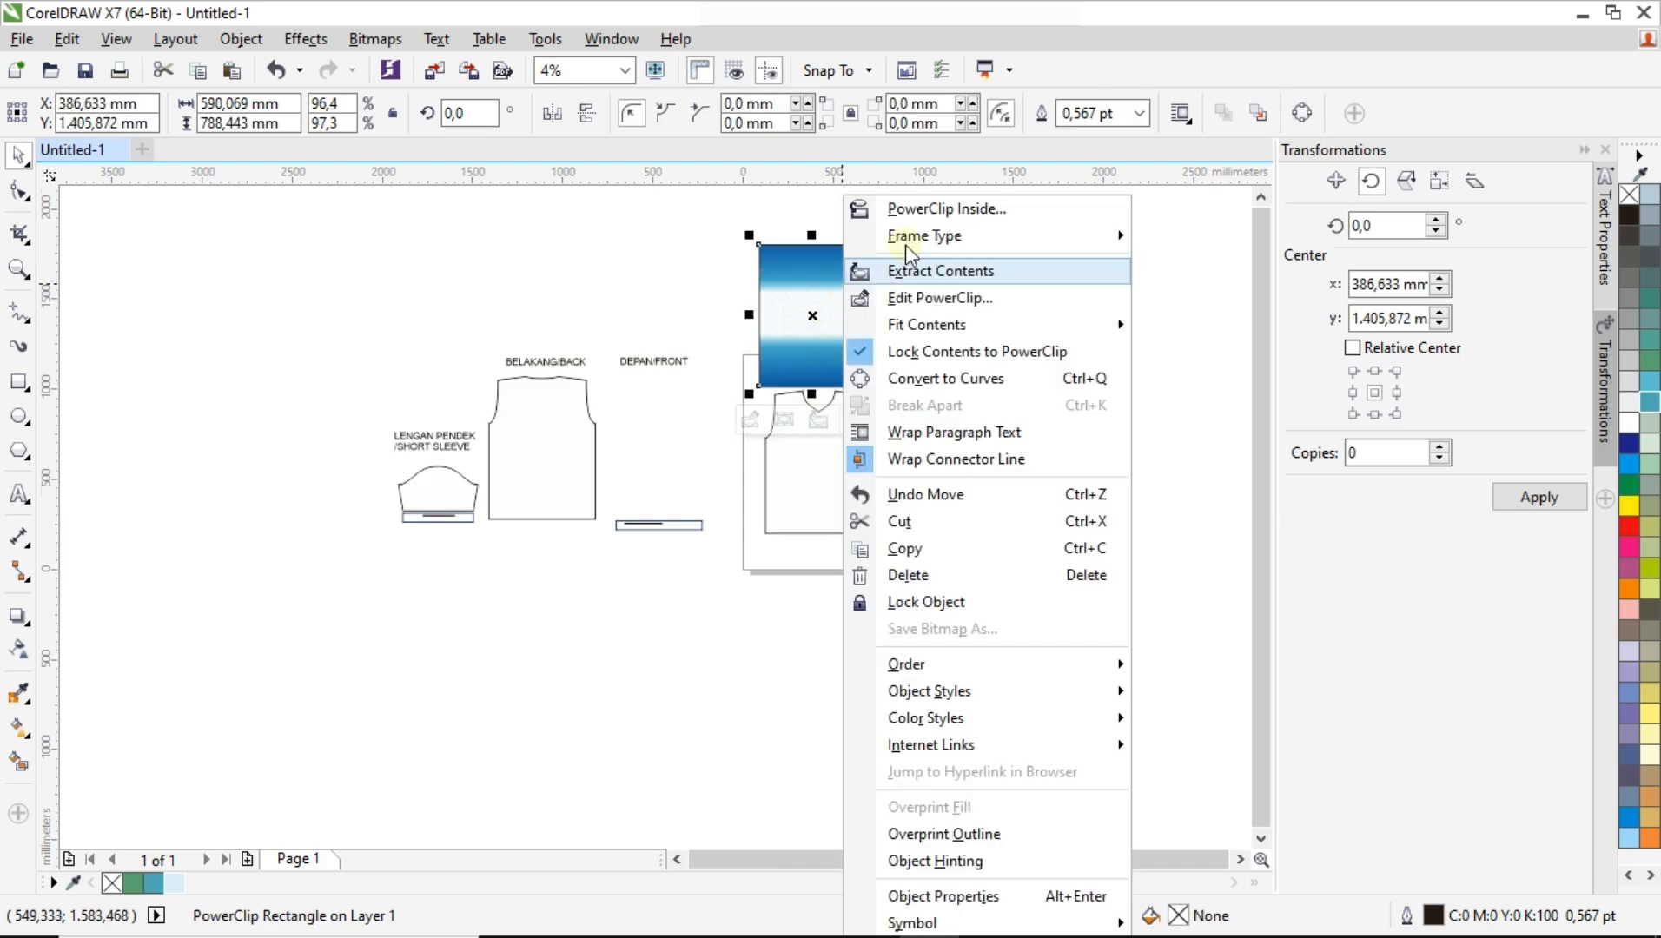
pyautogui.click(973, 213)
pyautogui.click(817, 452)
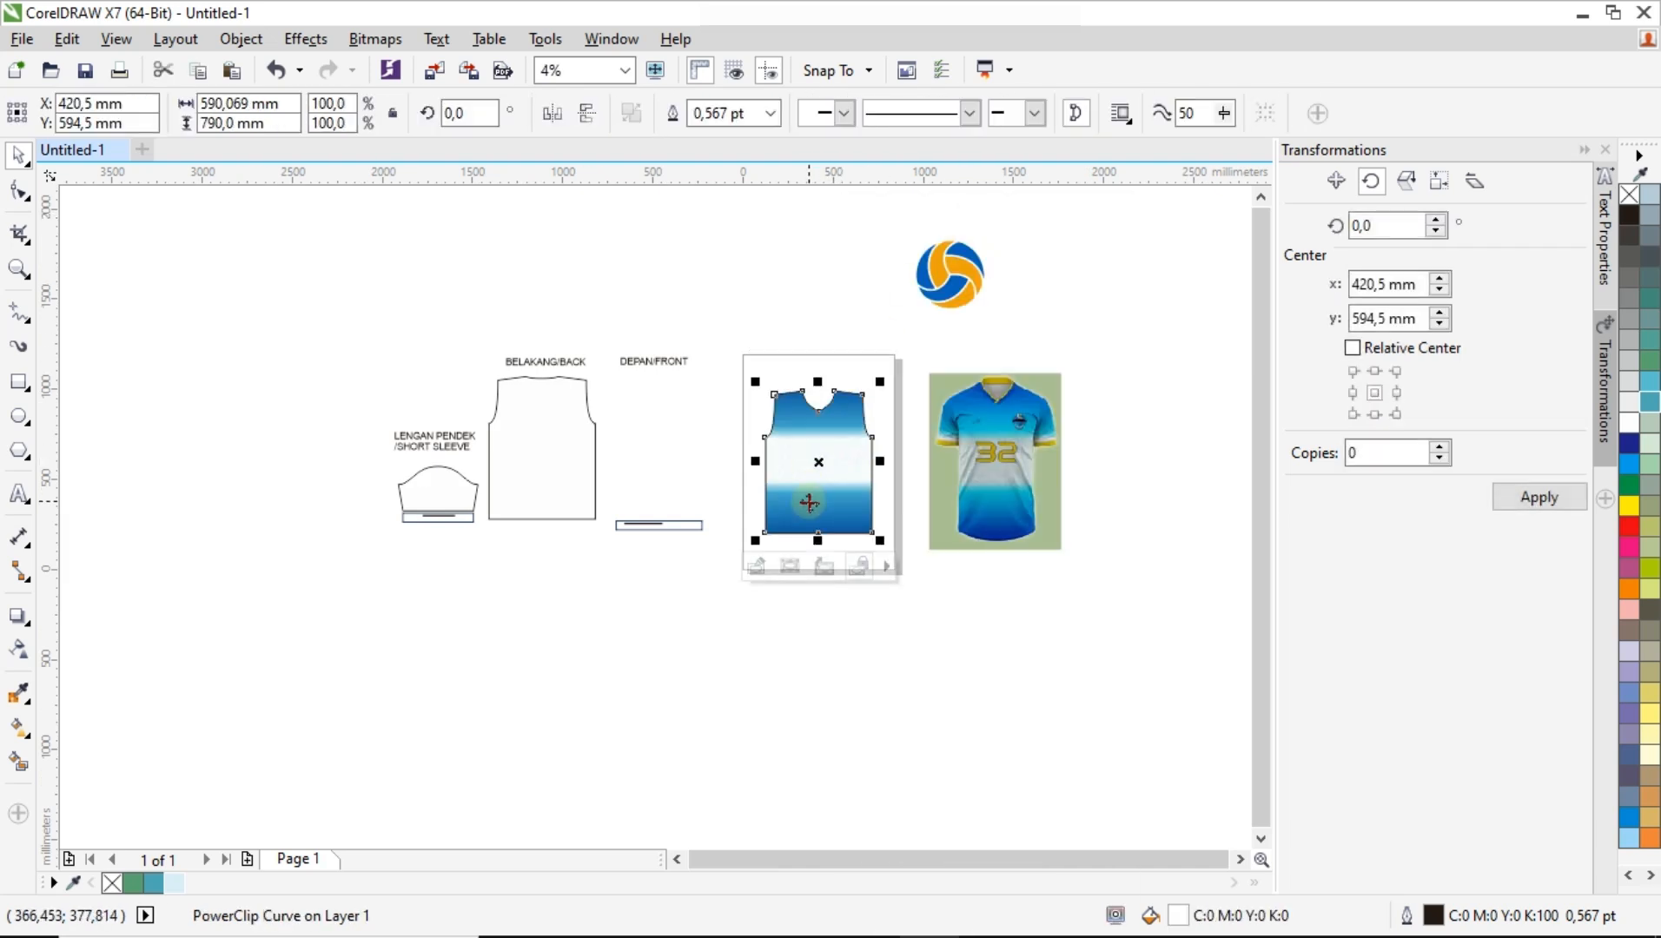
pyautogui.scroll(3, 819, 451)
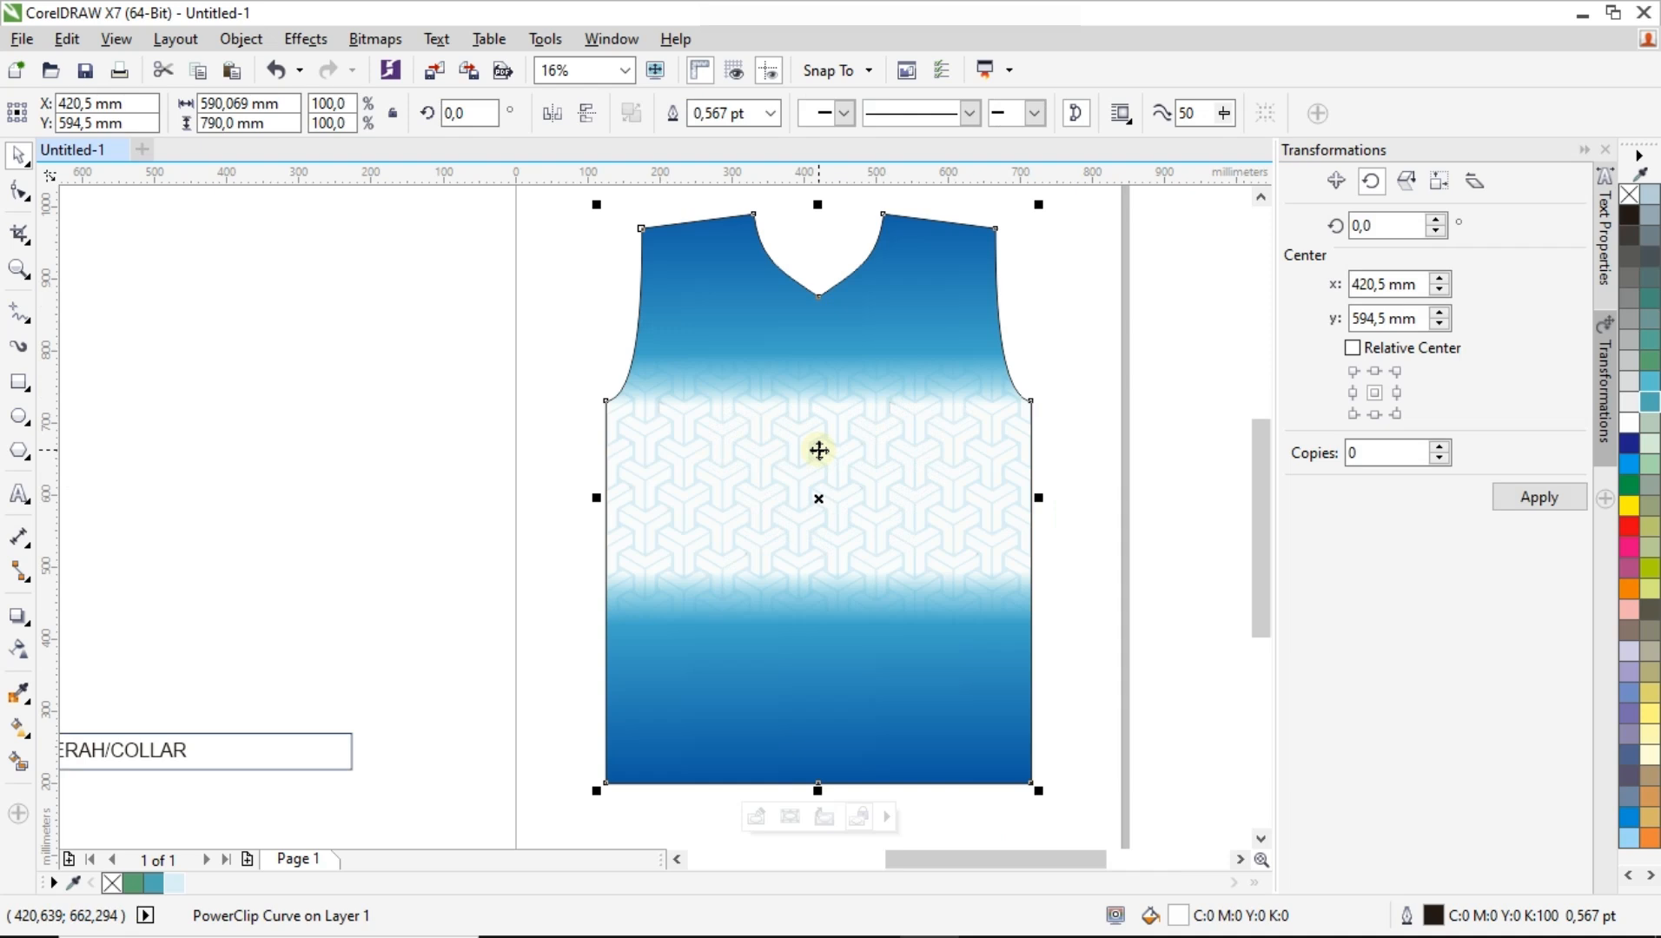
pyautogui.click(1089, 314)
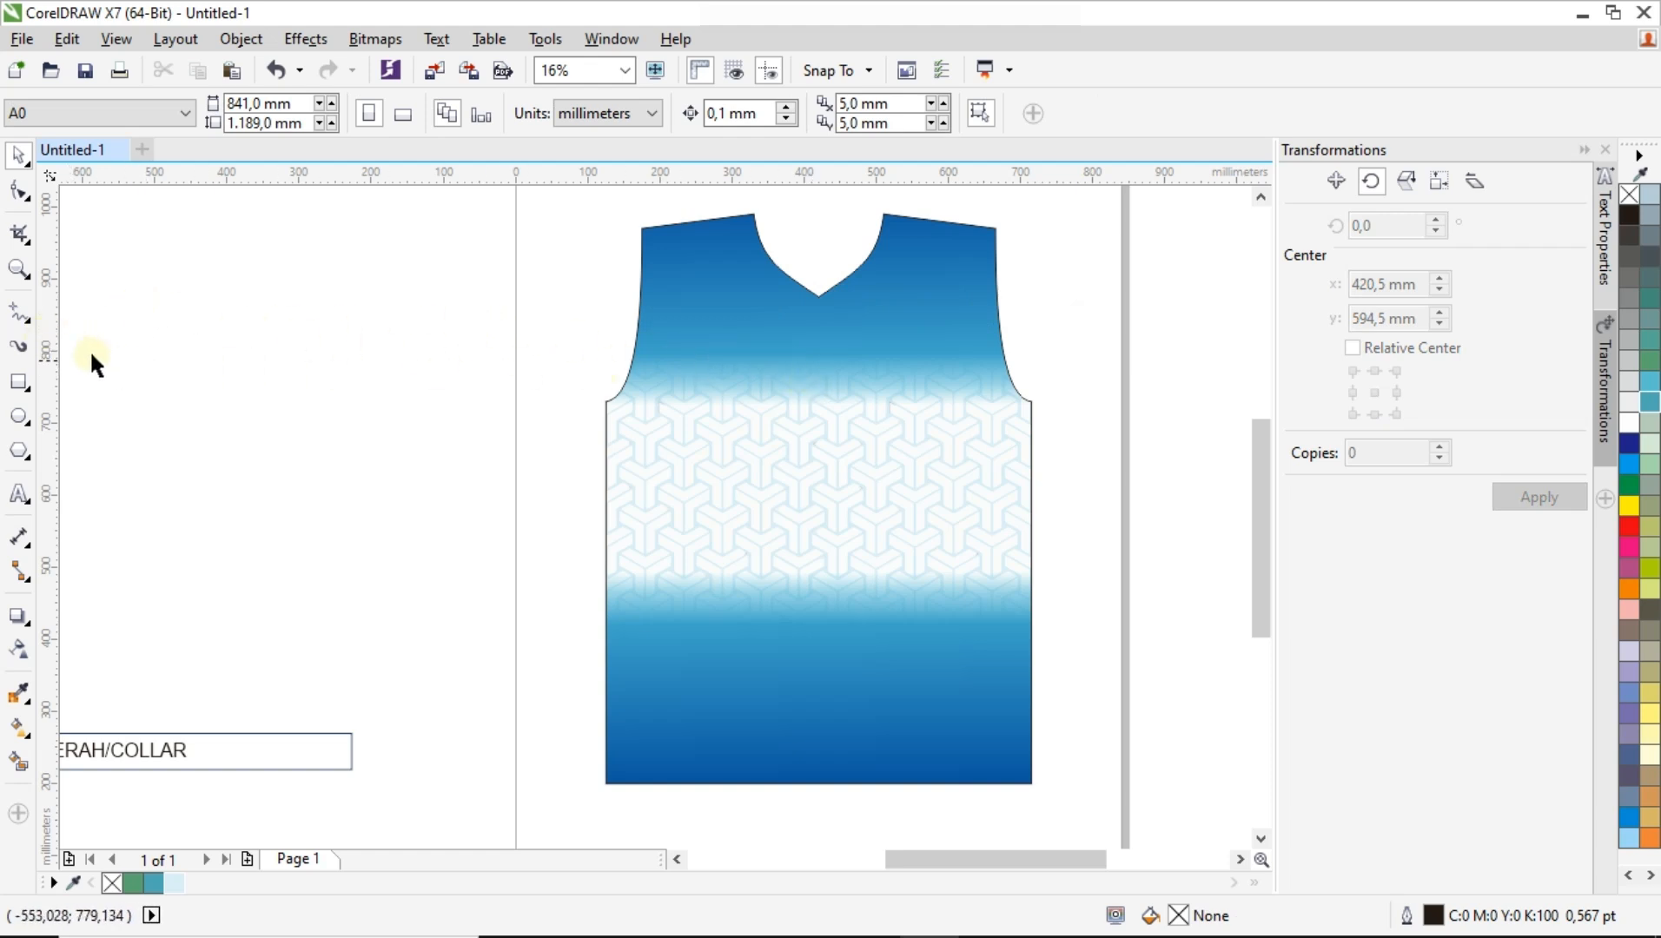
# Draw the inner edge of a side stripe with the Bézier tool, from the left armhole down to just beyond the shirt's lower-left corner.
pyautogui.click(25, 316)
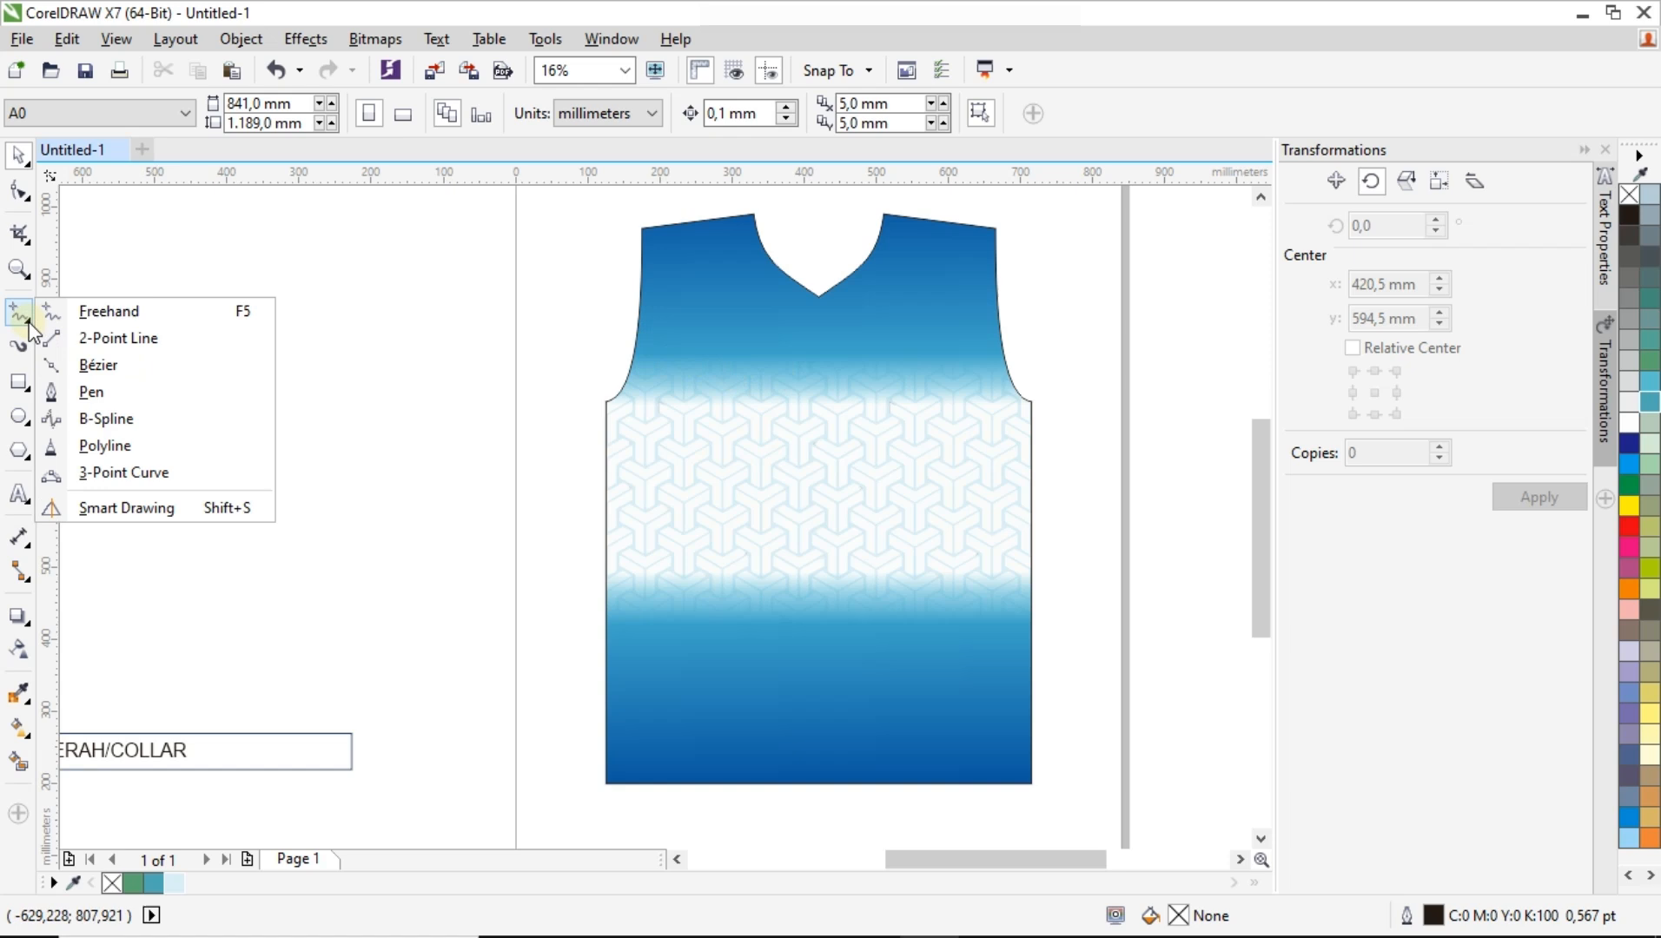
pyautogui.click(96, 369)
pyautogui.scroll(2, 647, 326)
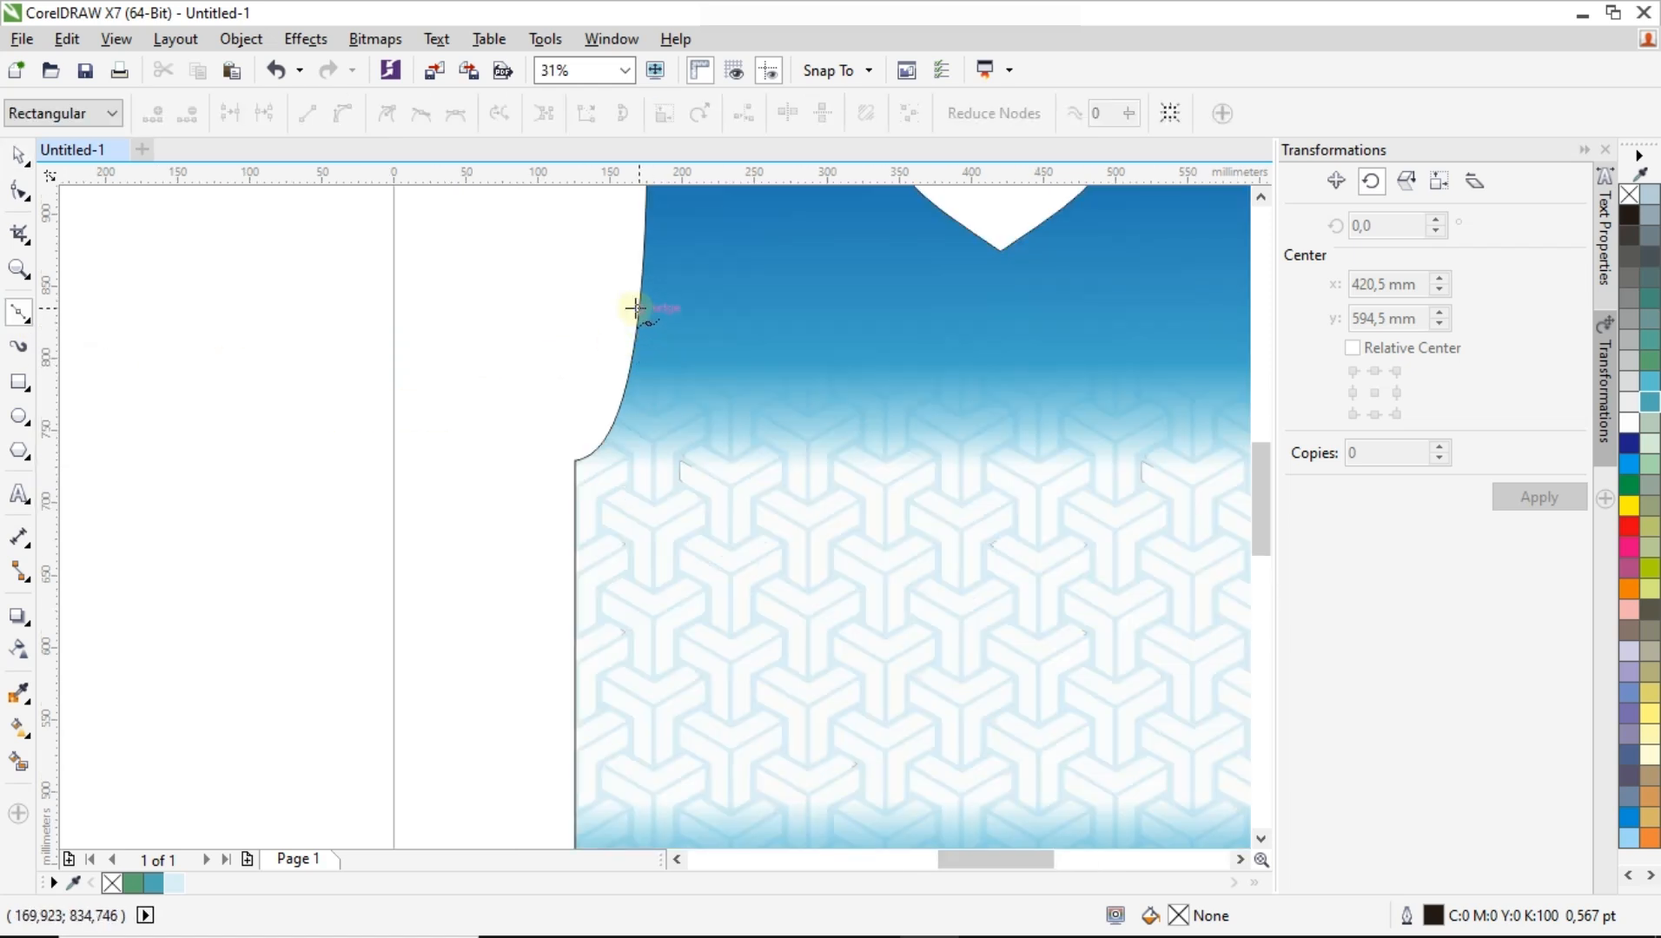
pyautogui.click(638, 308)
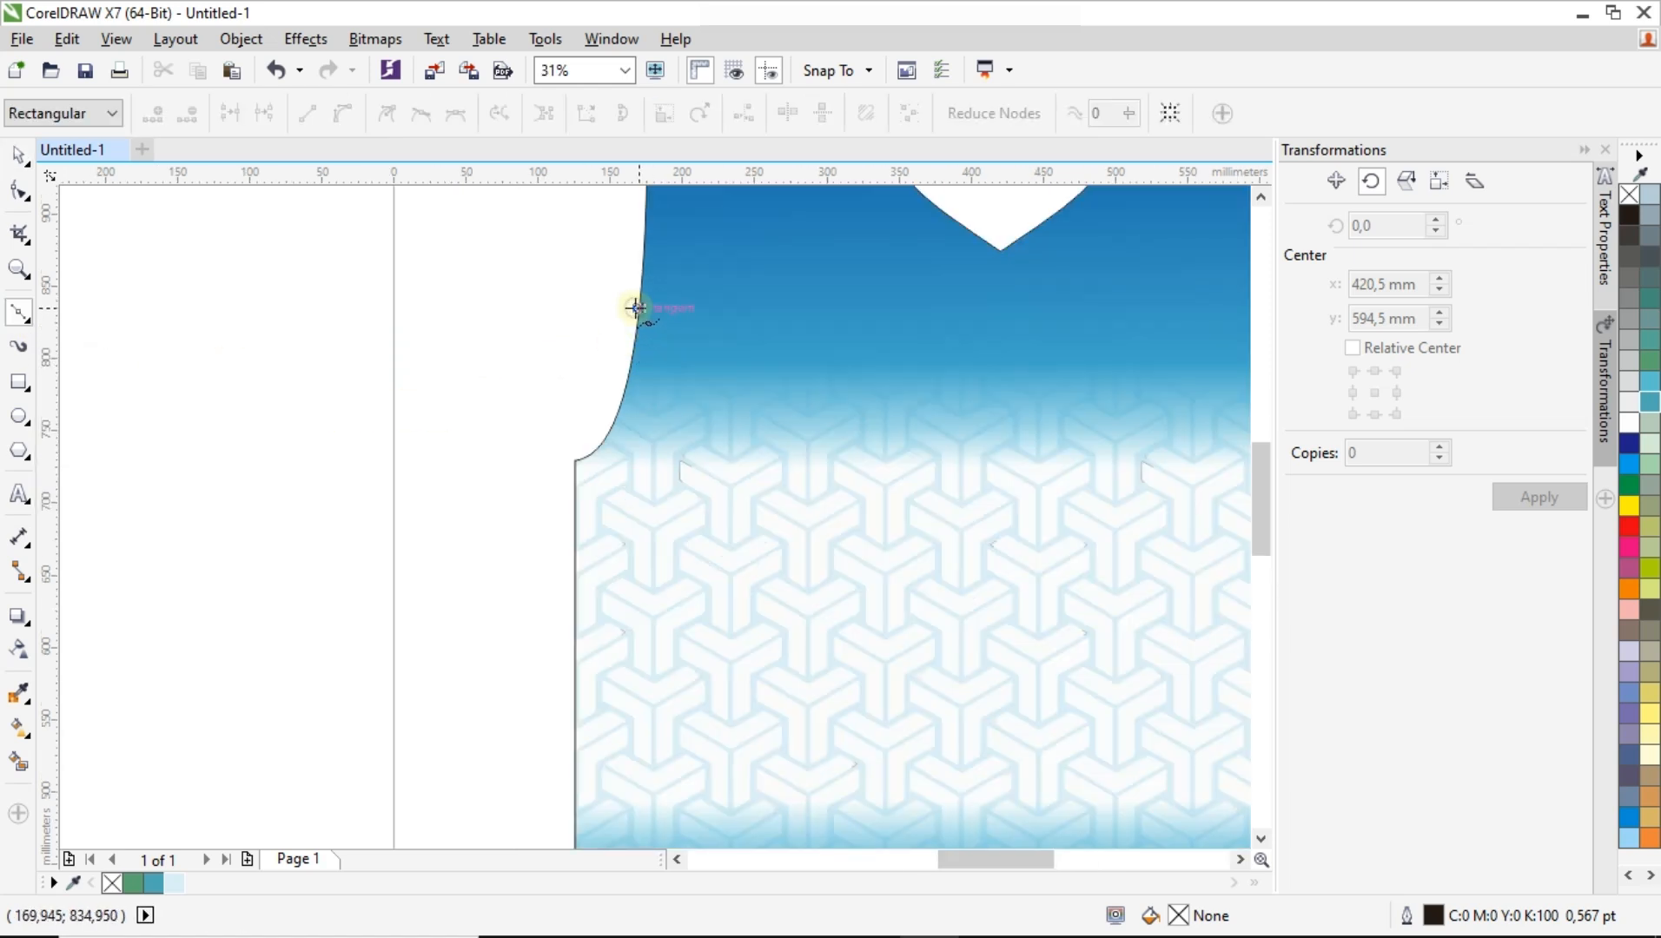
pyautogui.click(710, 416)
pyautogui.scroll(-2, 710, 416)
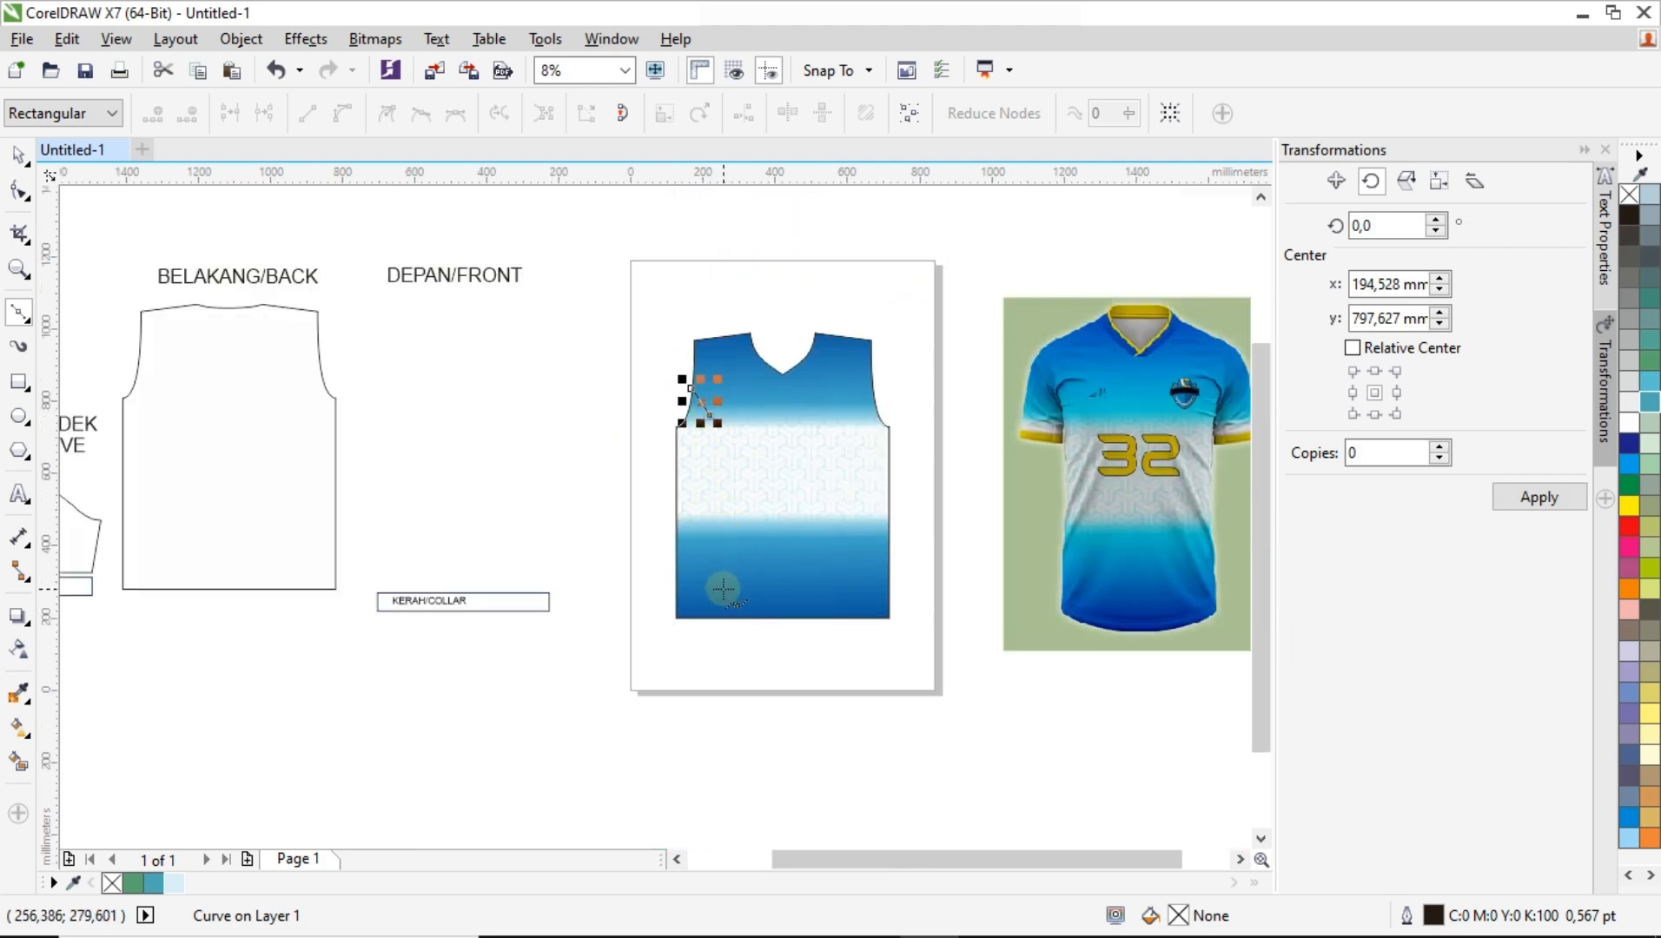
pyautogui.scroll(1, 730, 567)
pyautogui.click(729, 569)
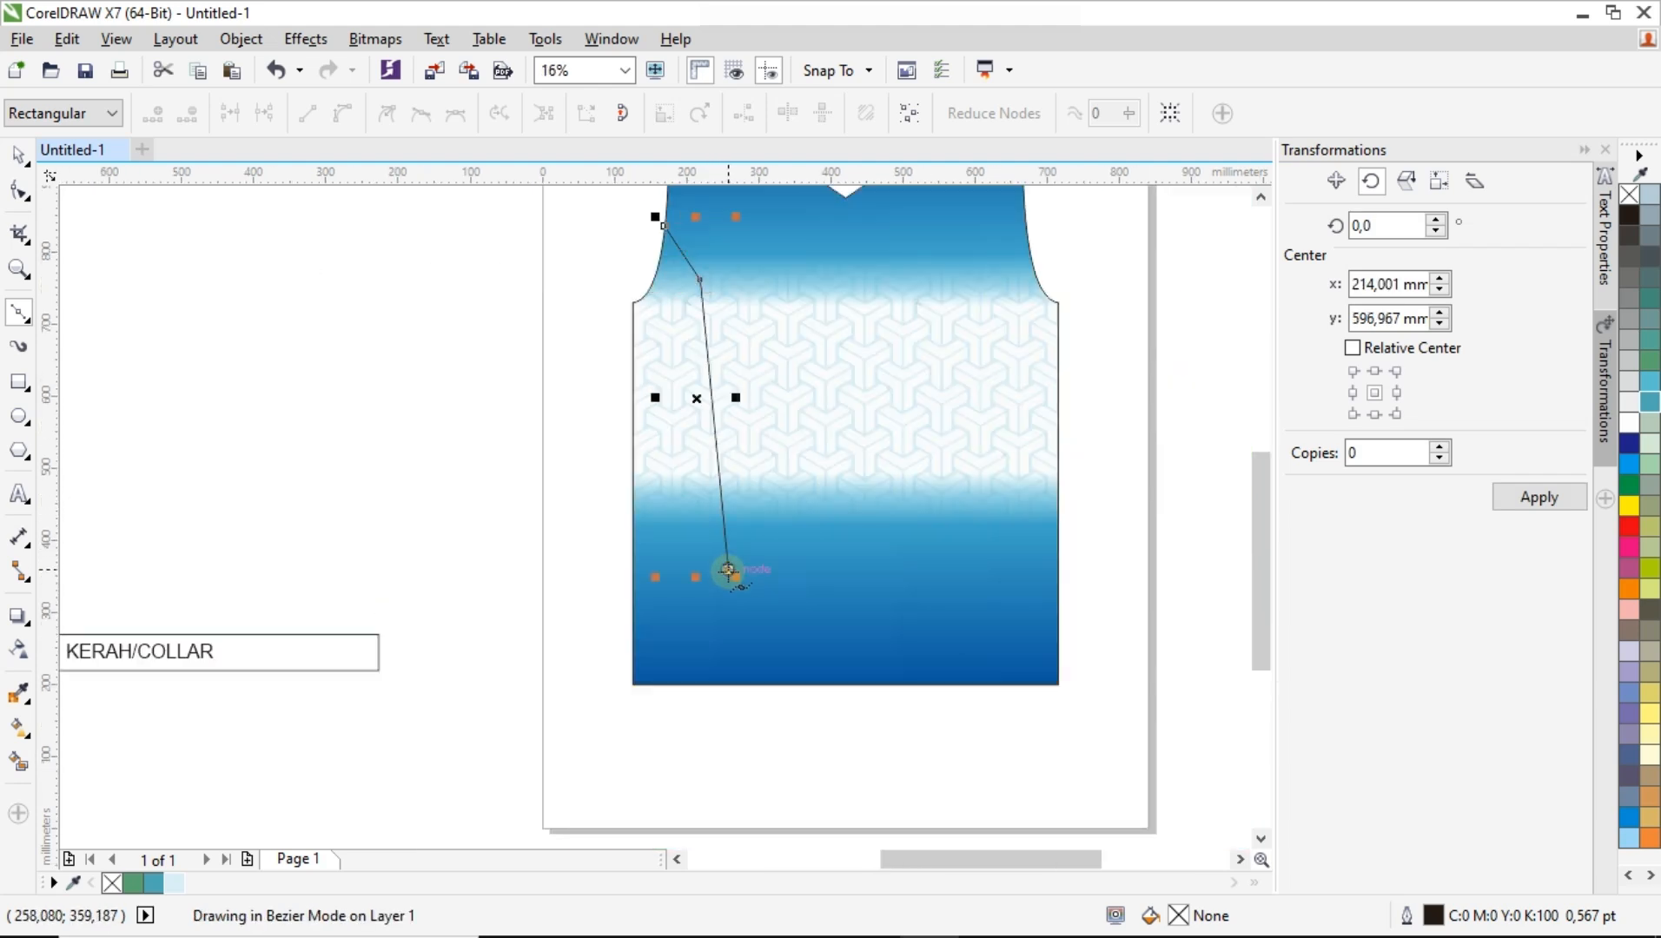
pyautogui.click(616, 704)
pyautogui.scroll(2, 629, 681)
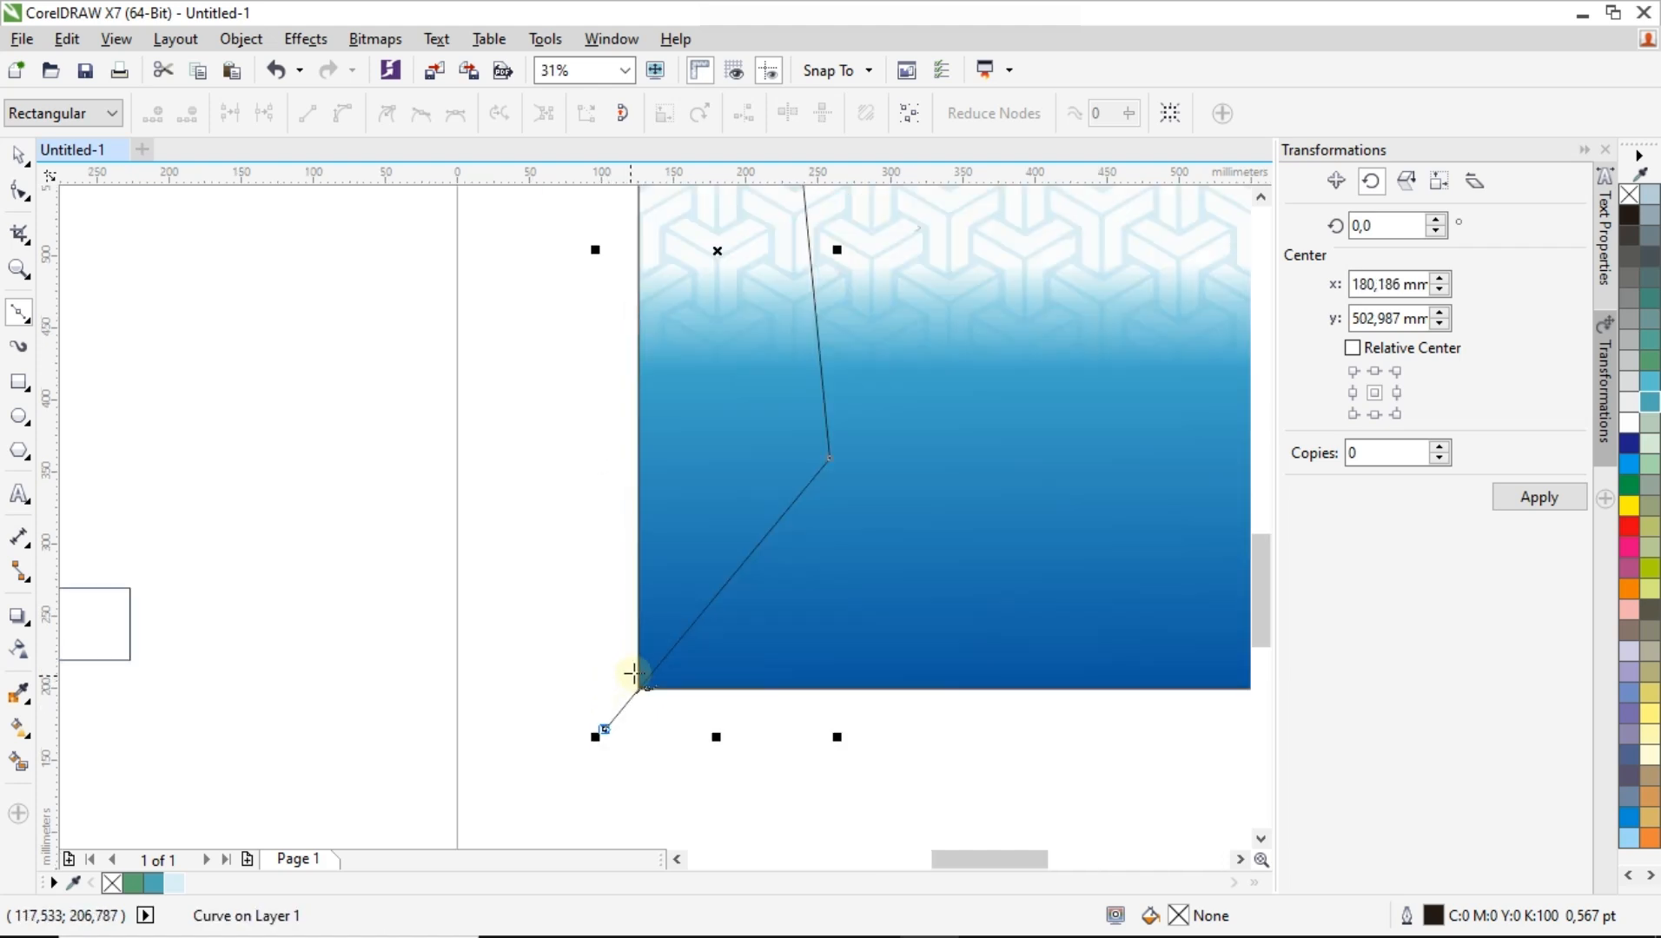
# Draw the stripe's outer edge back up past the armhole and close the Bézier shape at its starting node.
pyautogui.click(798, 451)
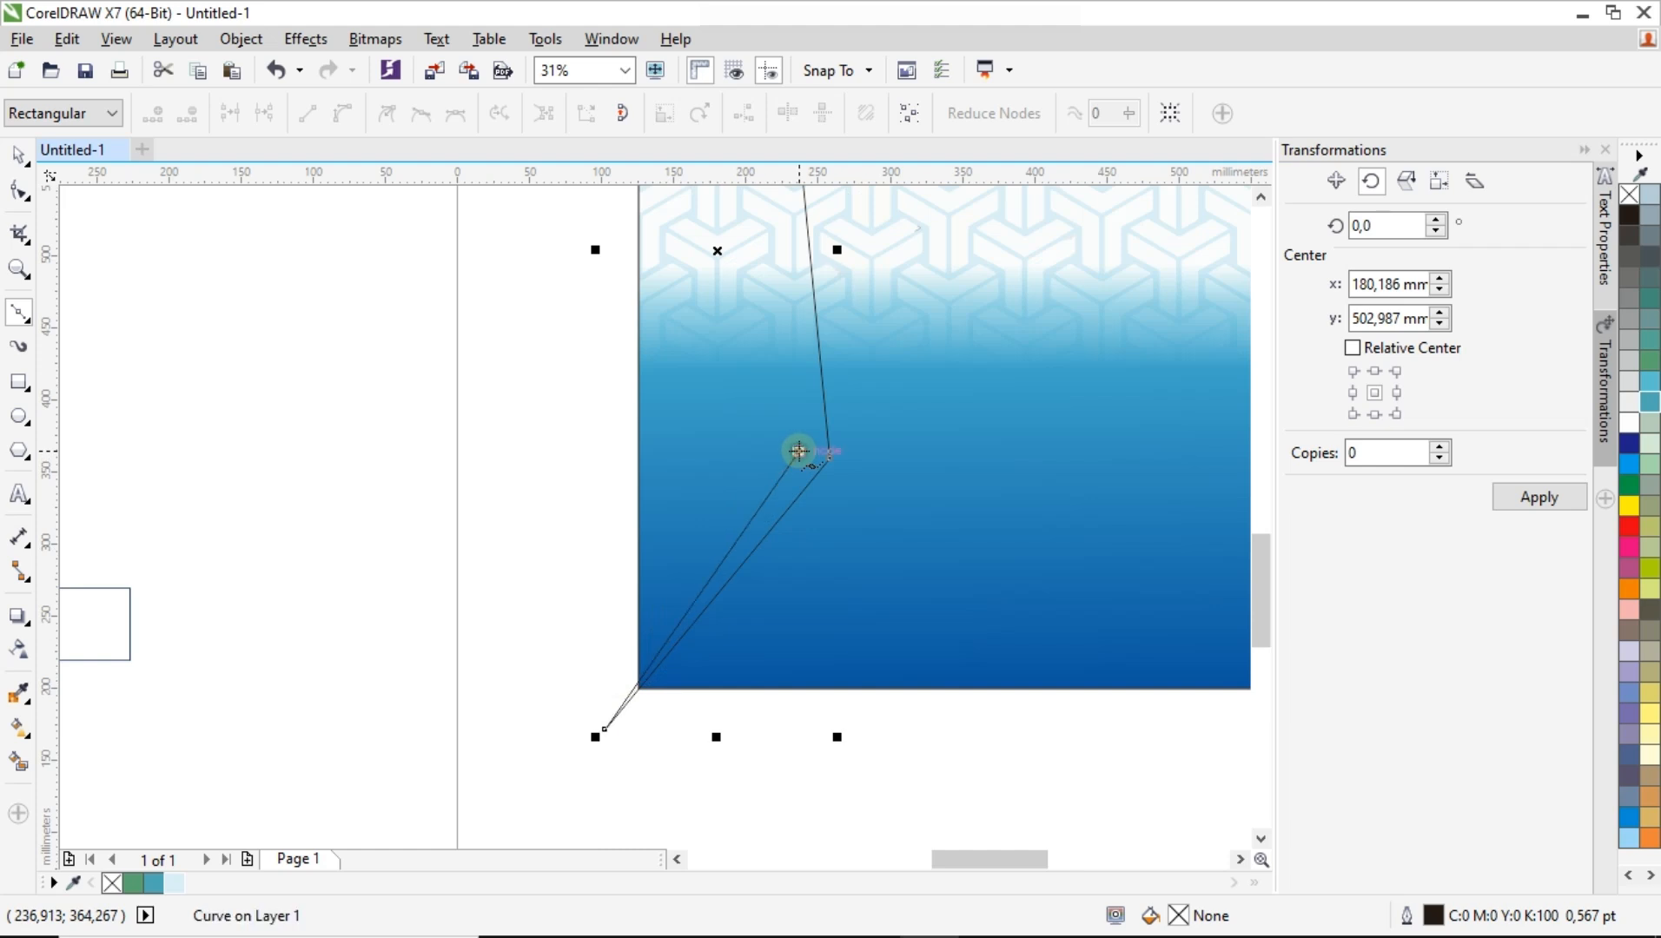
pyautogui.scroll(-2, 798, 450)
pyautogui.scroll(1, 776, 282)
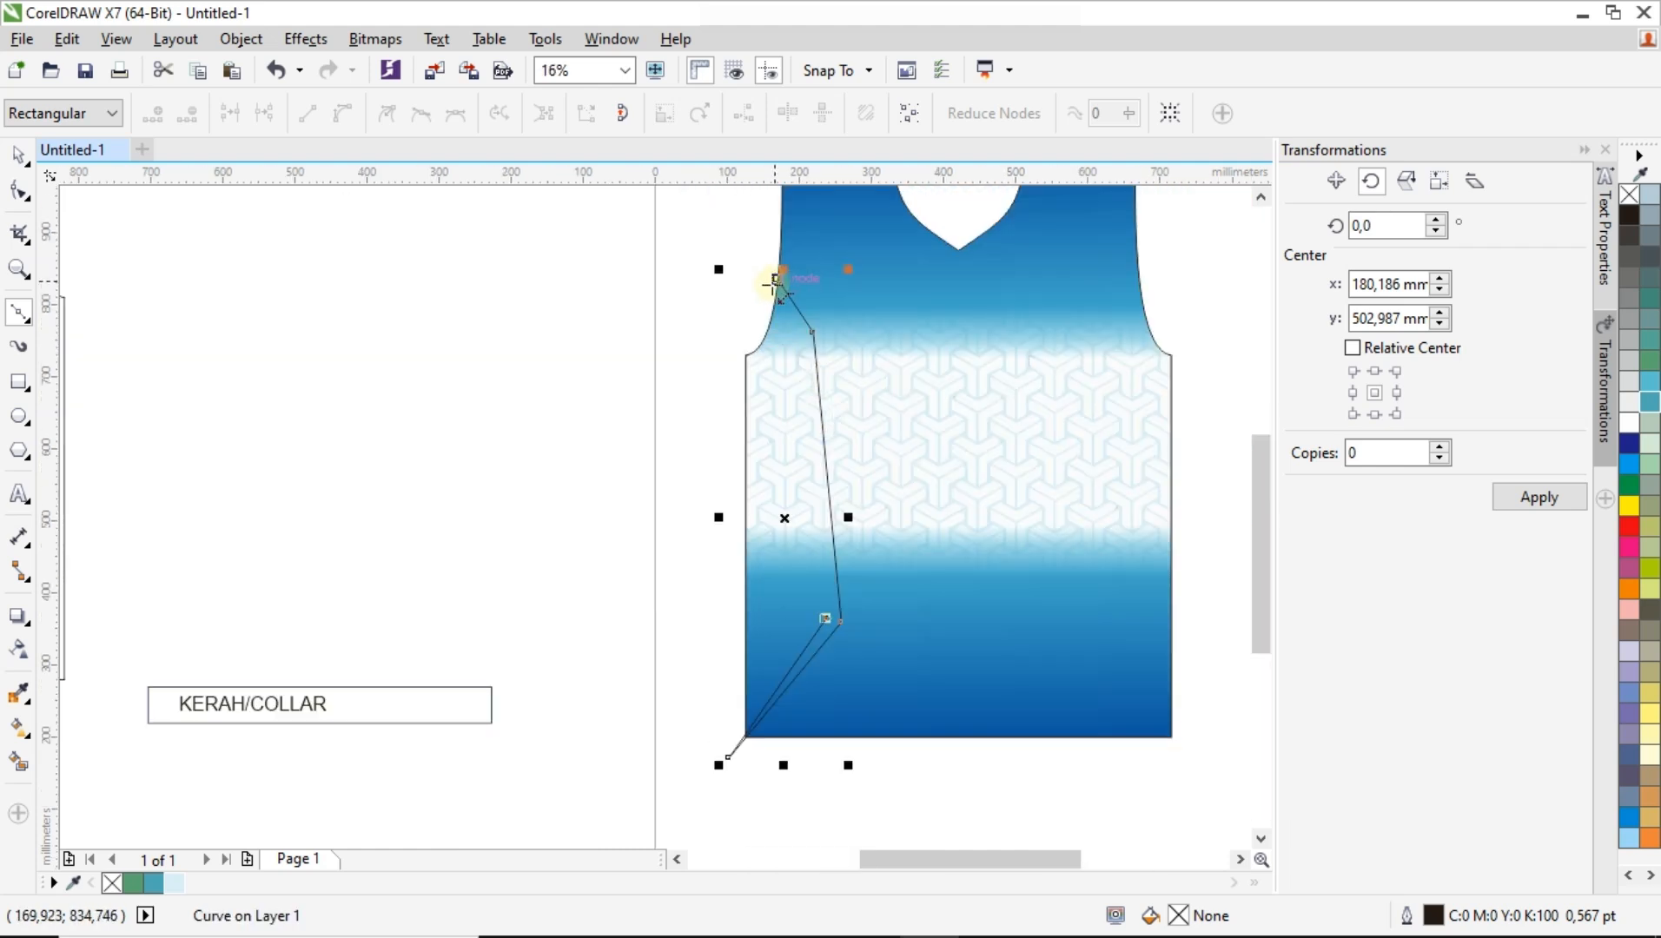
pyautogui.click(793, 357)
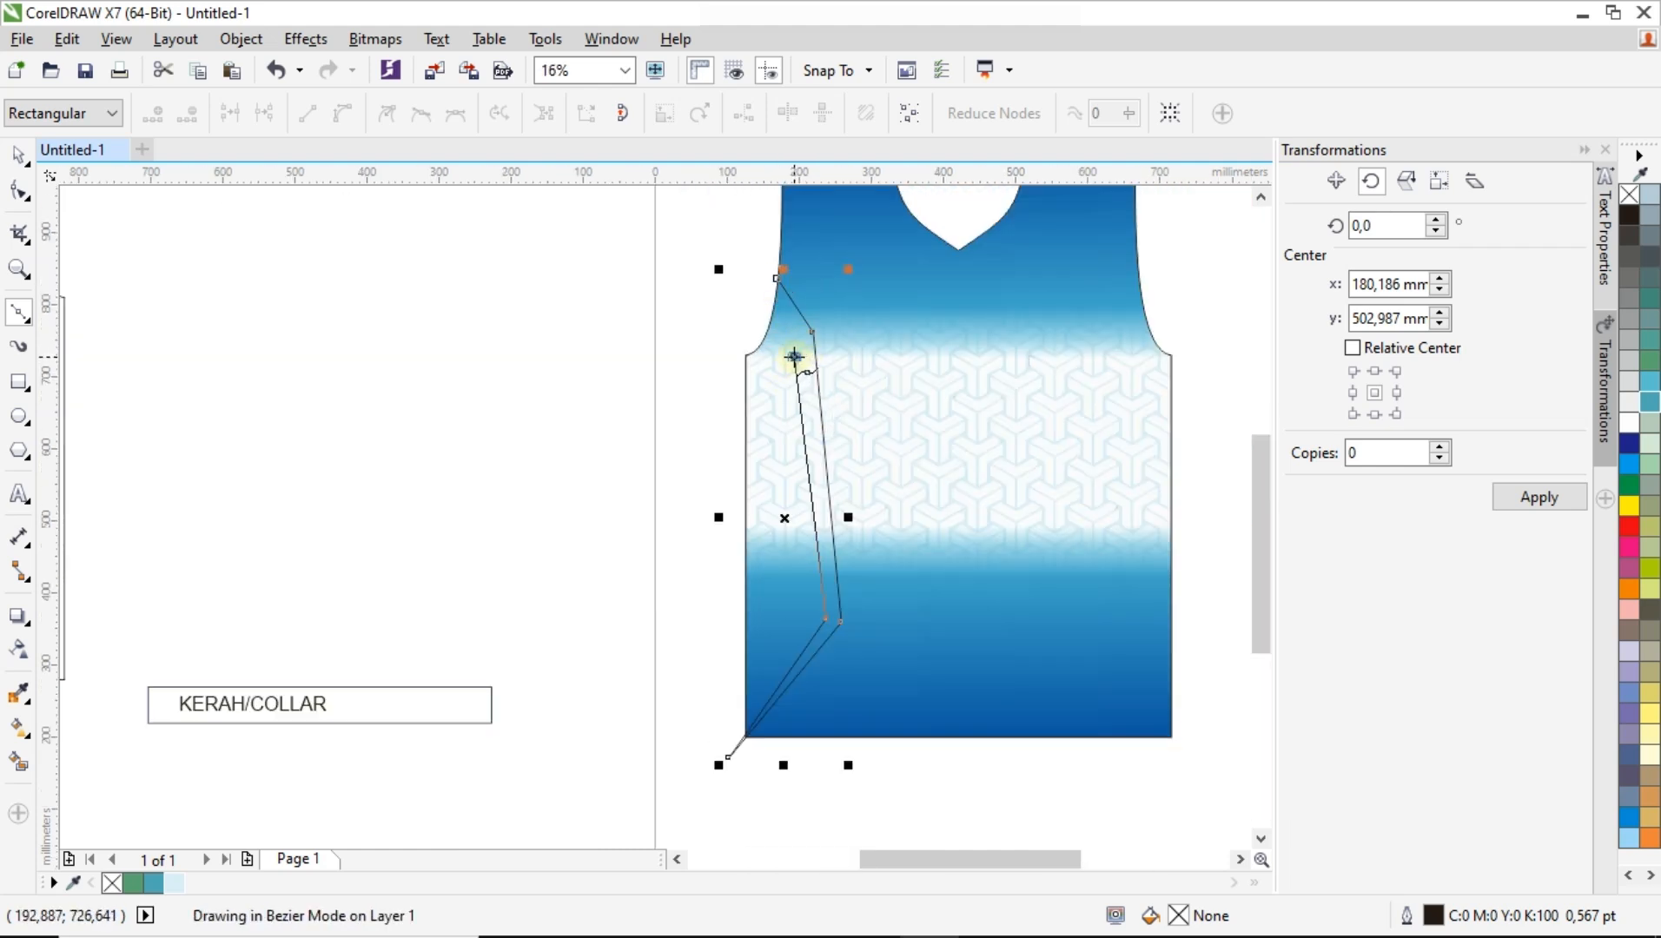
pyautogui.click(754, 309)
pyautogui.scroll(2, 753, 295)
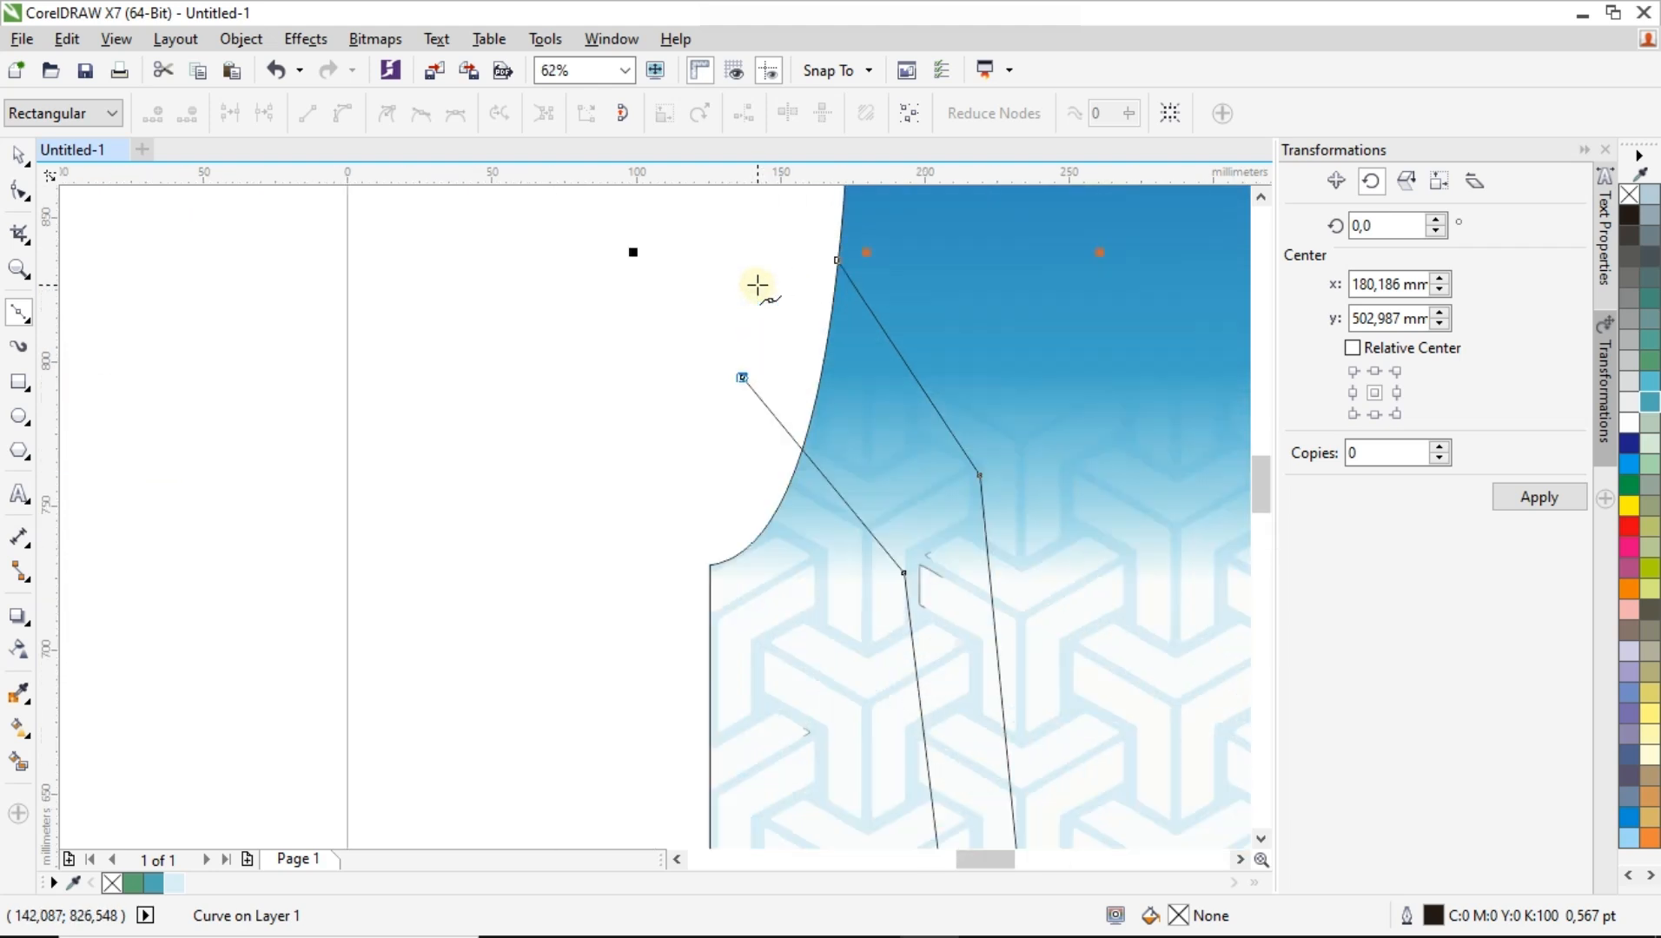
pyautogui.click(837, 262)
pyautogui.scroll(-2, 661, 311)
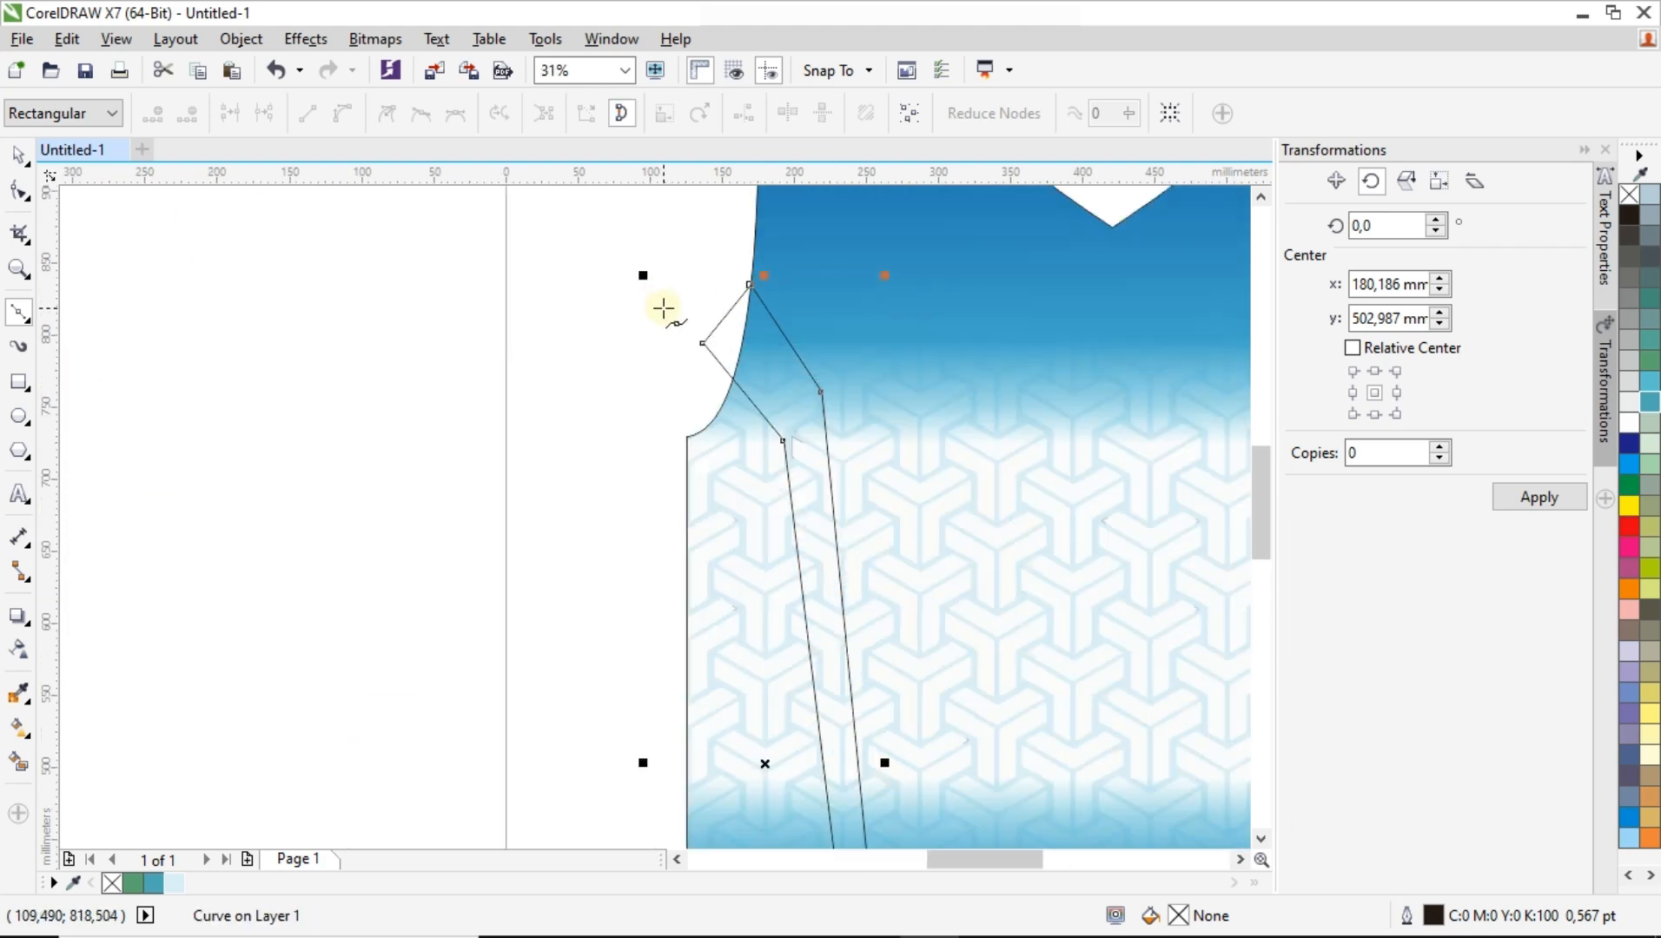
# Reshape the stripe's lower bend by moving its two nodes closer to the shirt's left side edge.
pyautogui.click(24, 193)
pyautogui.scroll(1, 738, 662)
pyautogui.scroll(1, 819, 563)
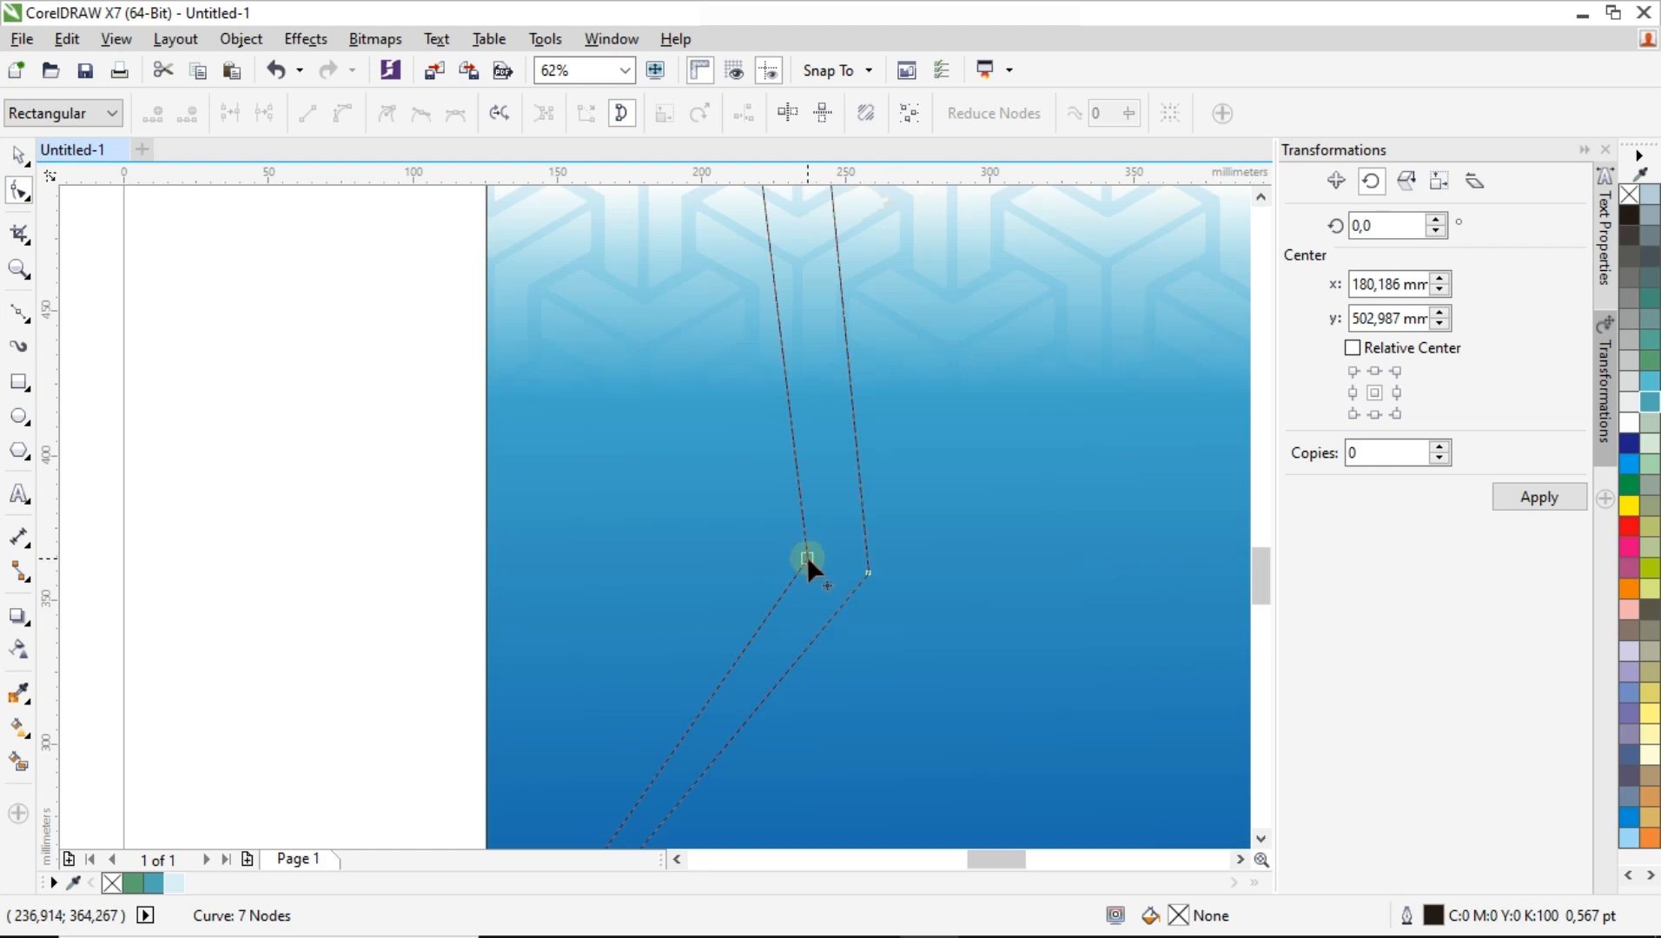
pyautogui.moveTo(807, 557); pyautogui.dragTo(749, 601)
pyautogui.moveTo(868, 571); pyautogui.dragTo(798, 584)
pyautogui.scroll(-2, 799, 584)
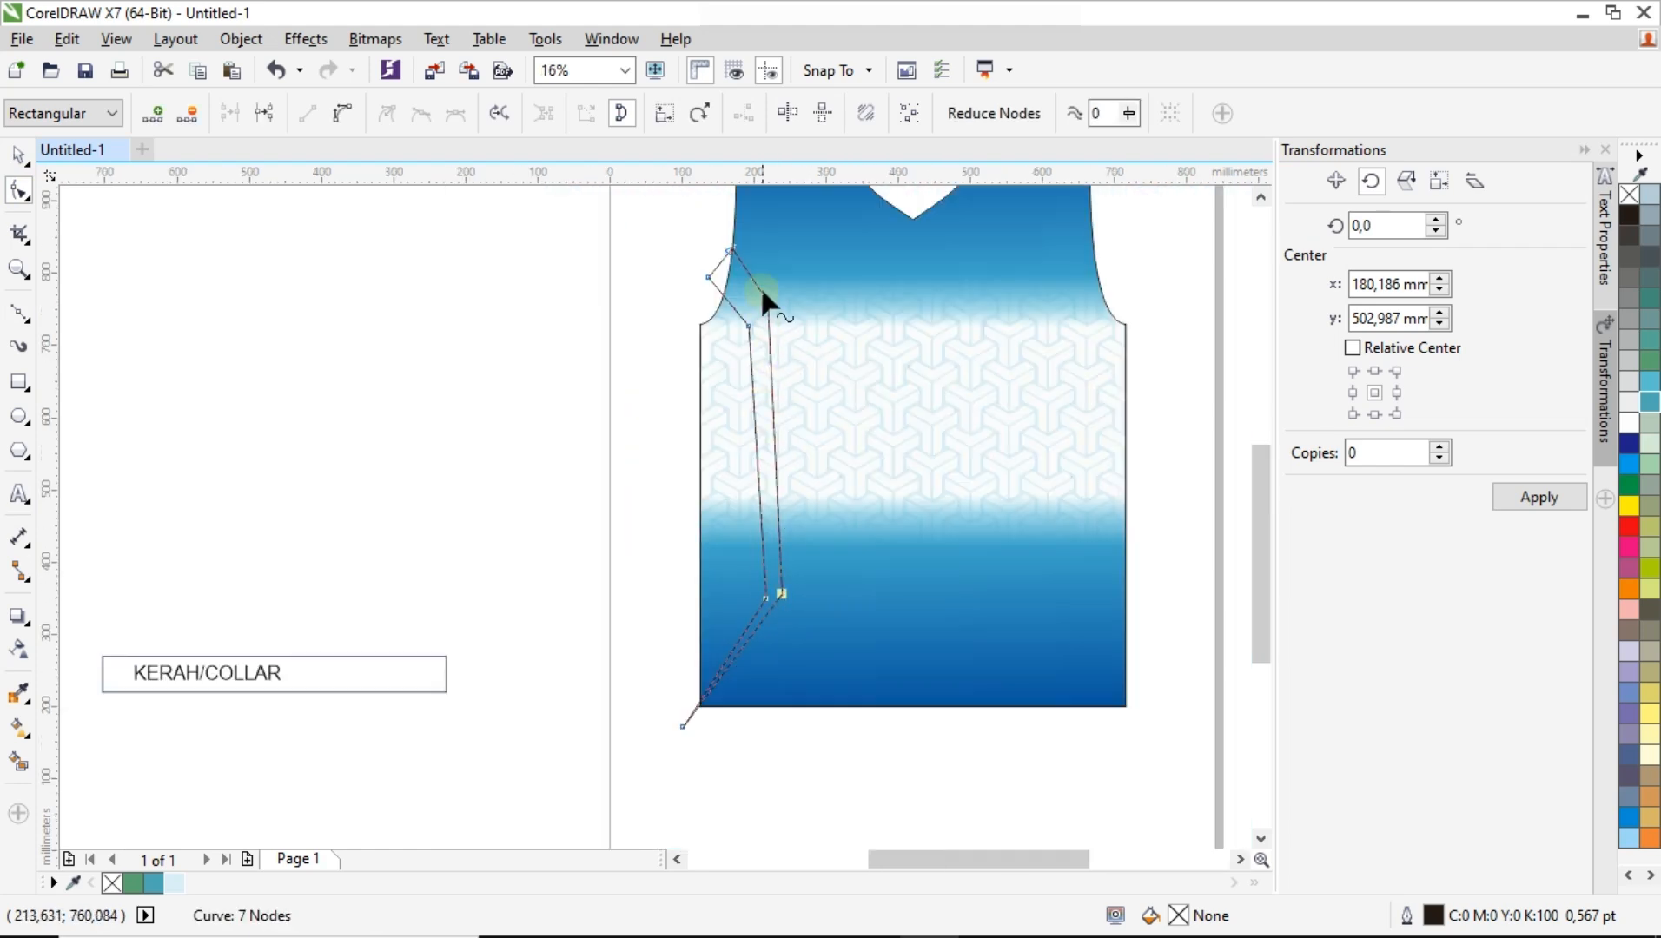
# Move the two nodes of the stripe's upper bend slightly higher, into the fade below the armhole.
pyautogui.scroll(2, 764, 298)
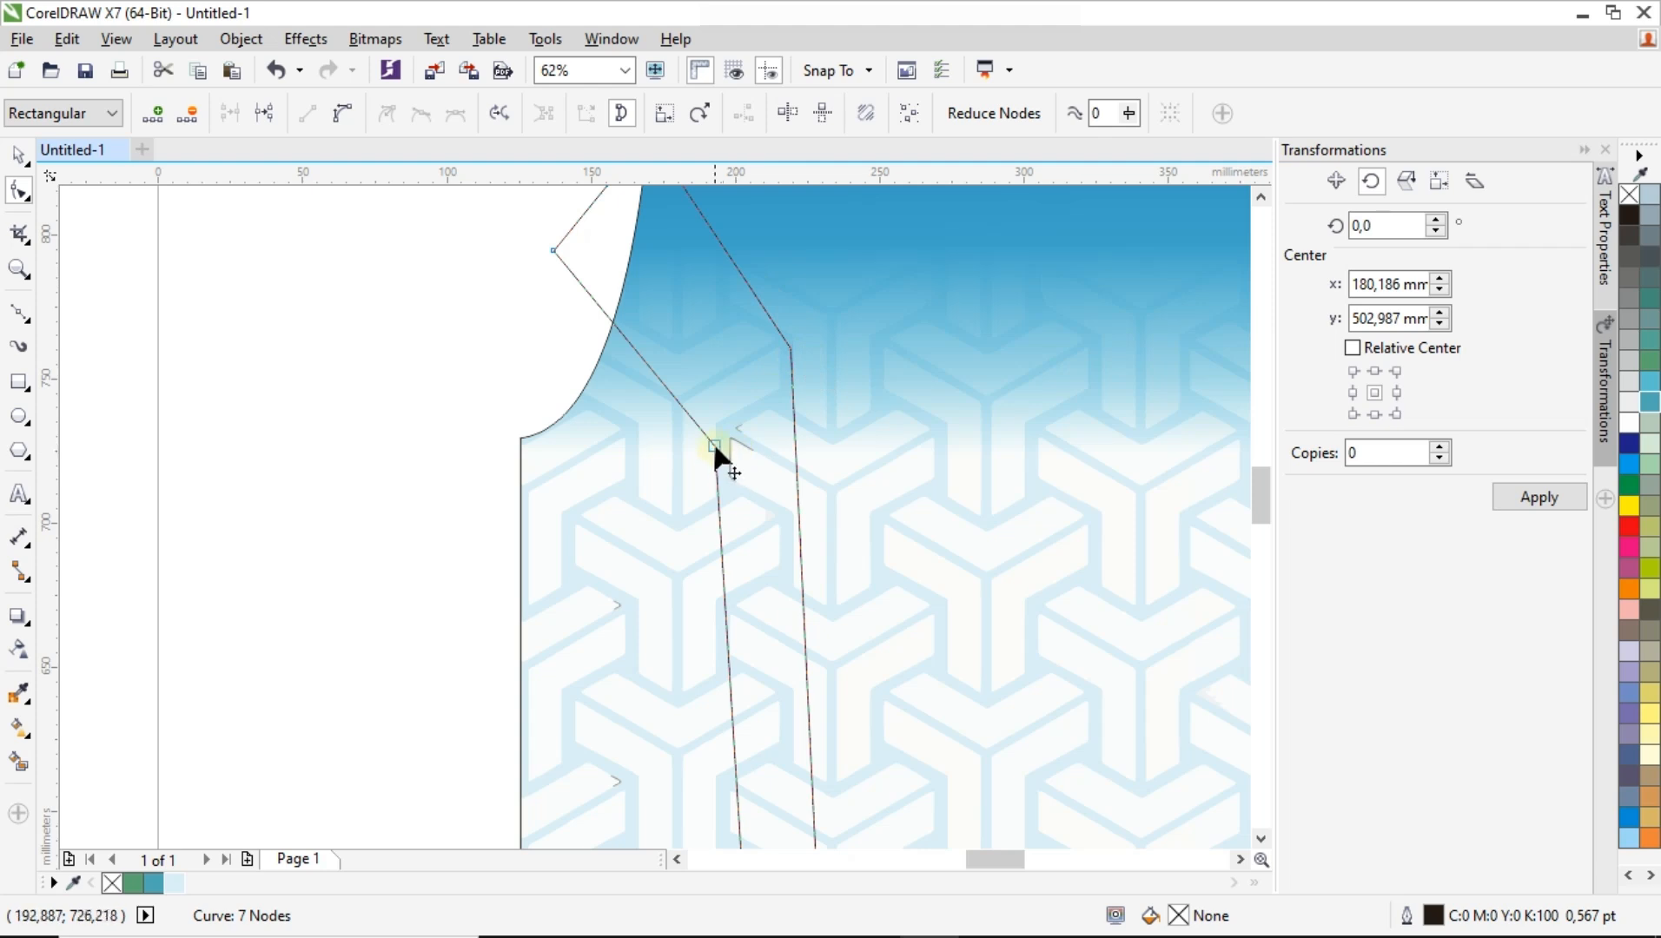
pyautogui.moveTo(714, 445); pyautogui.dragTo(718, 404)
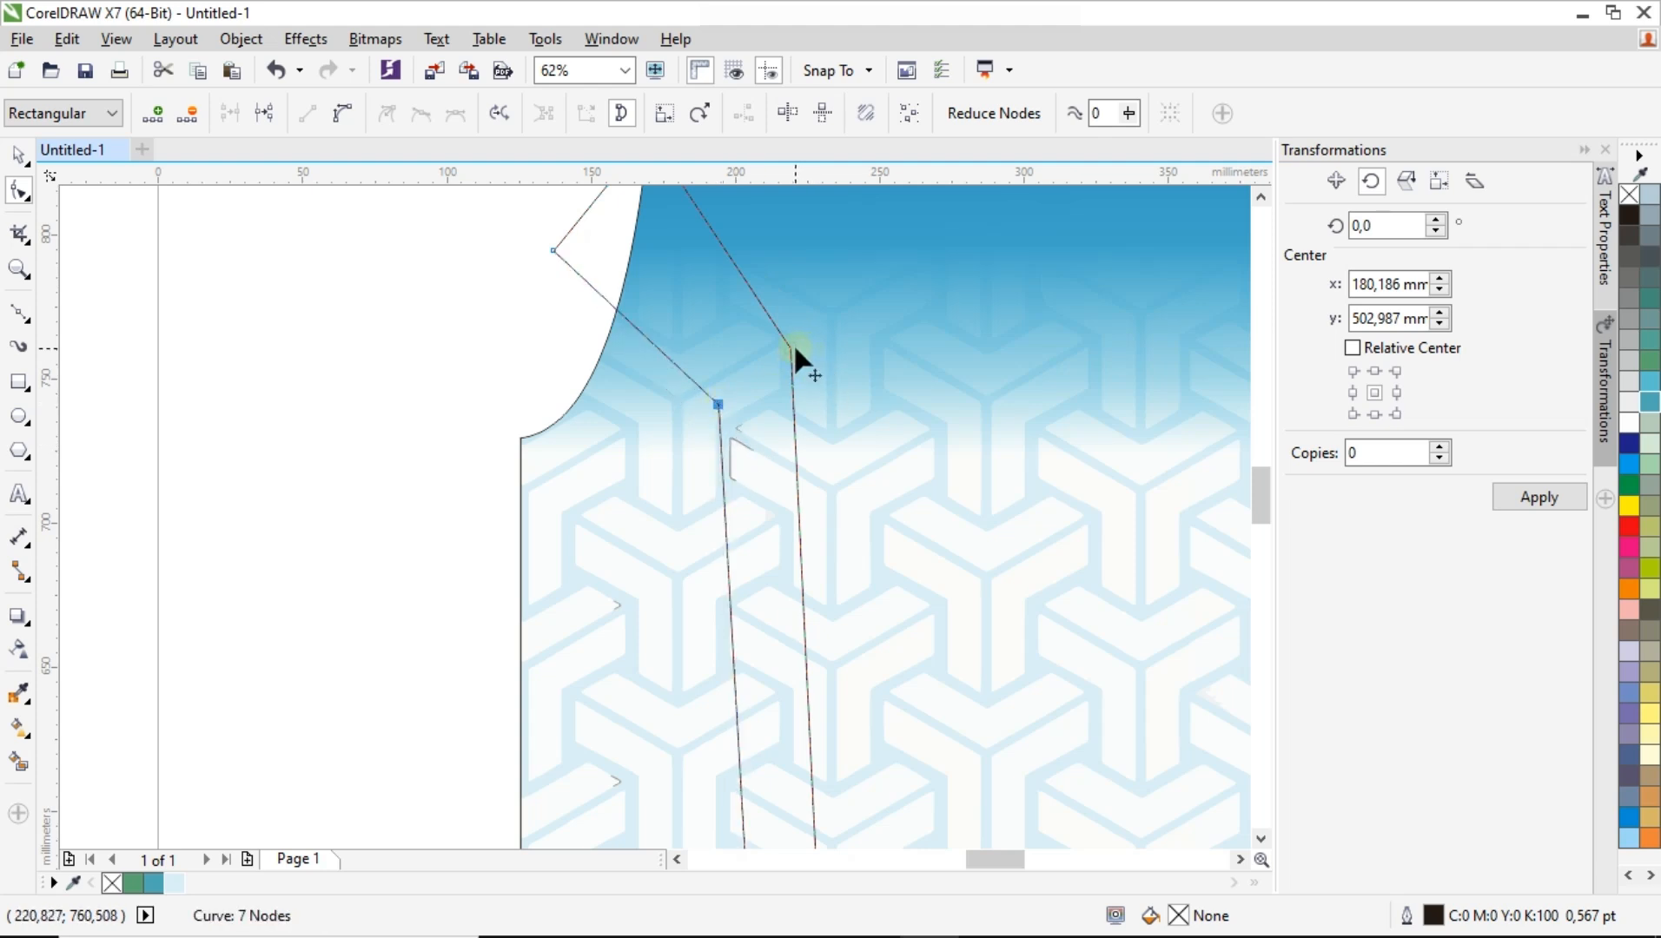
pyautogui.moveTo(794, 342); pyautogui.dragTo(790, 290)
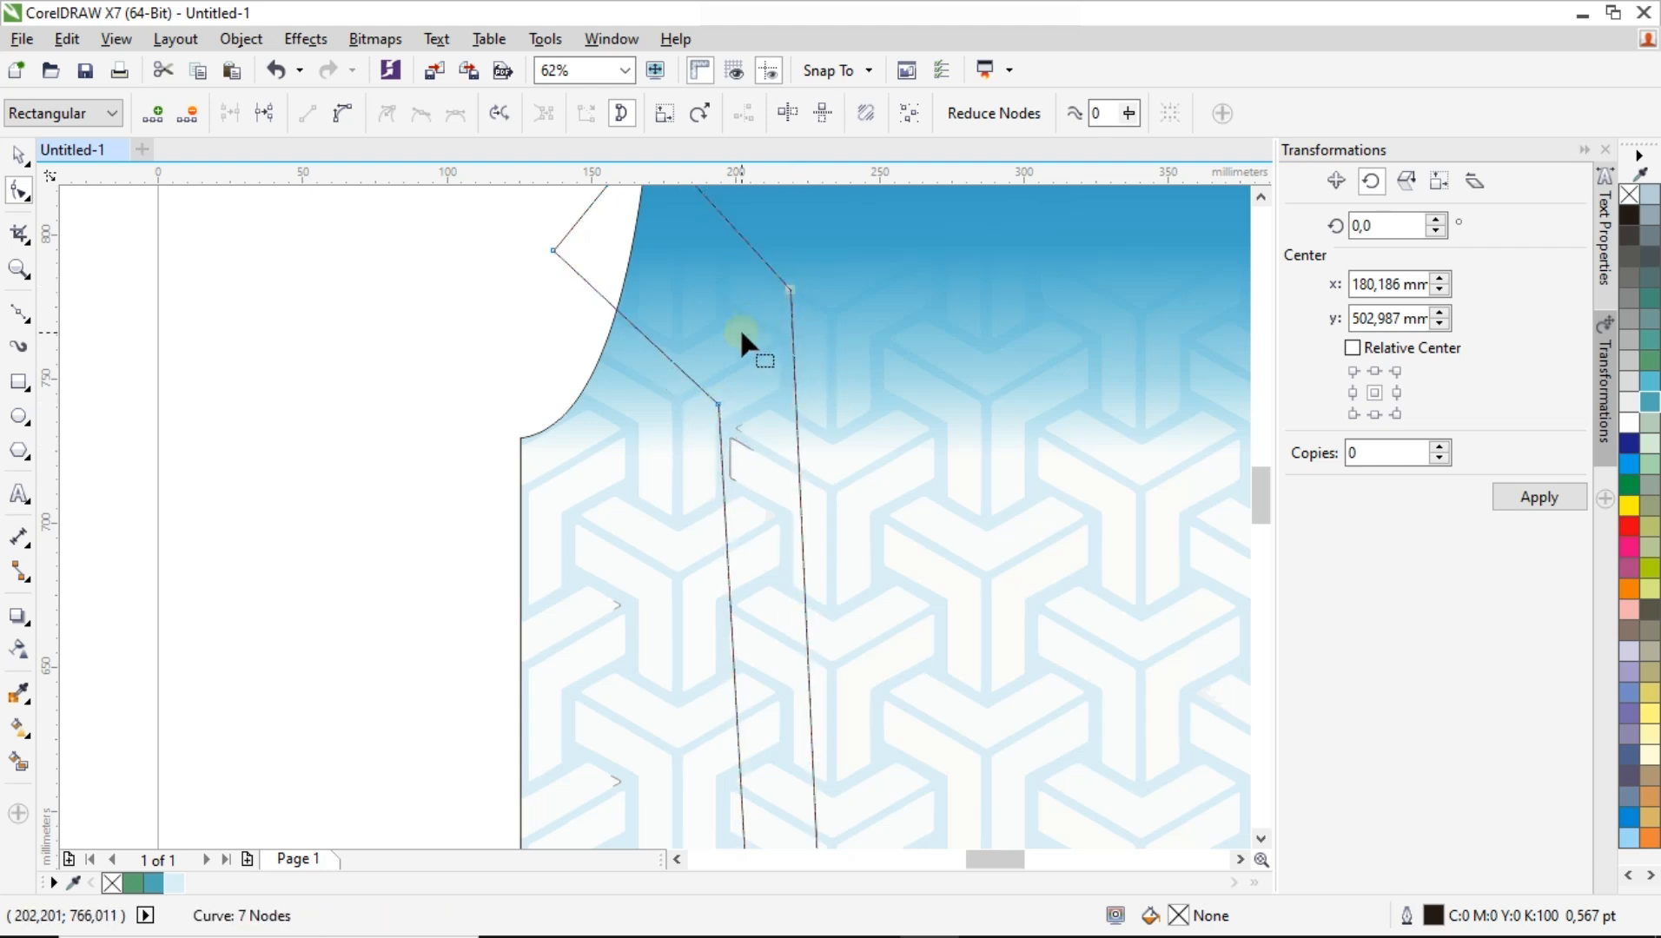
pyautogui.scroll(-3, 741, 342)
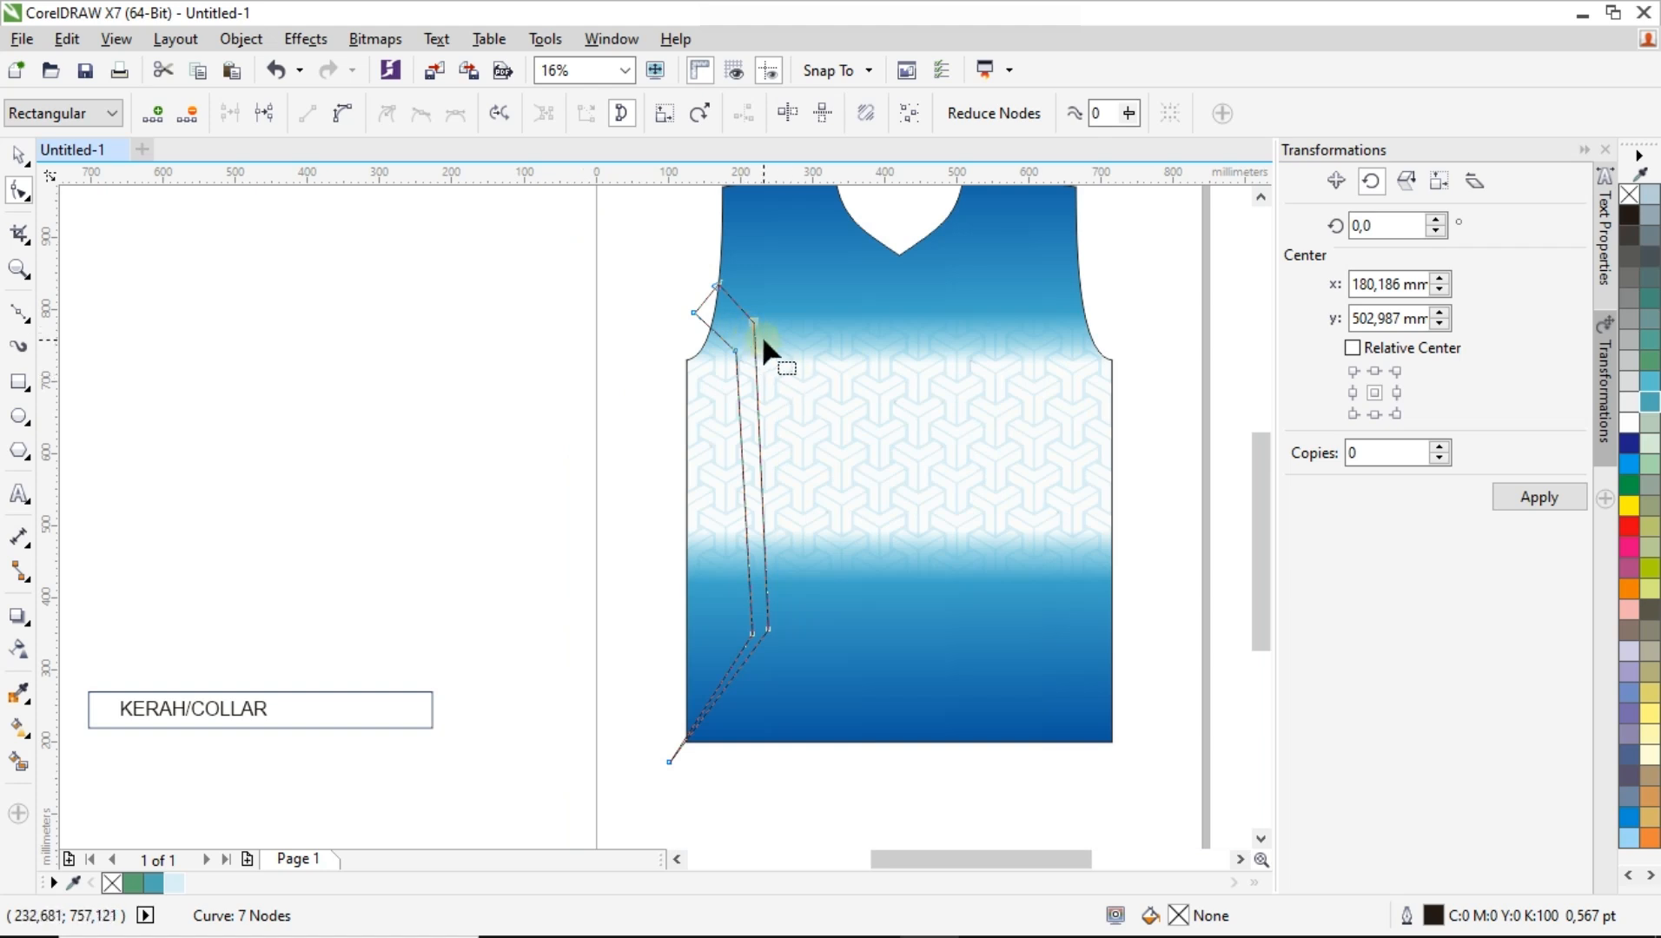
# Fill the side stripe with yellow (C0 M0 Y100 K0).
pyautogui.click(18, 155)
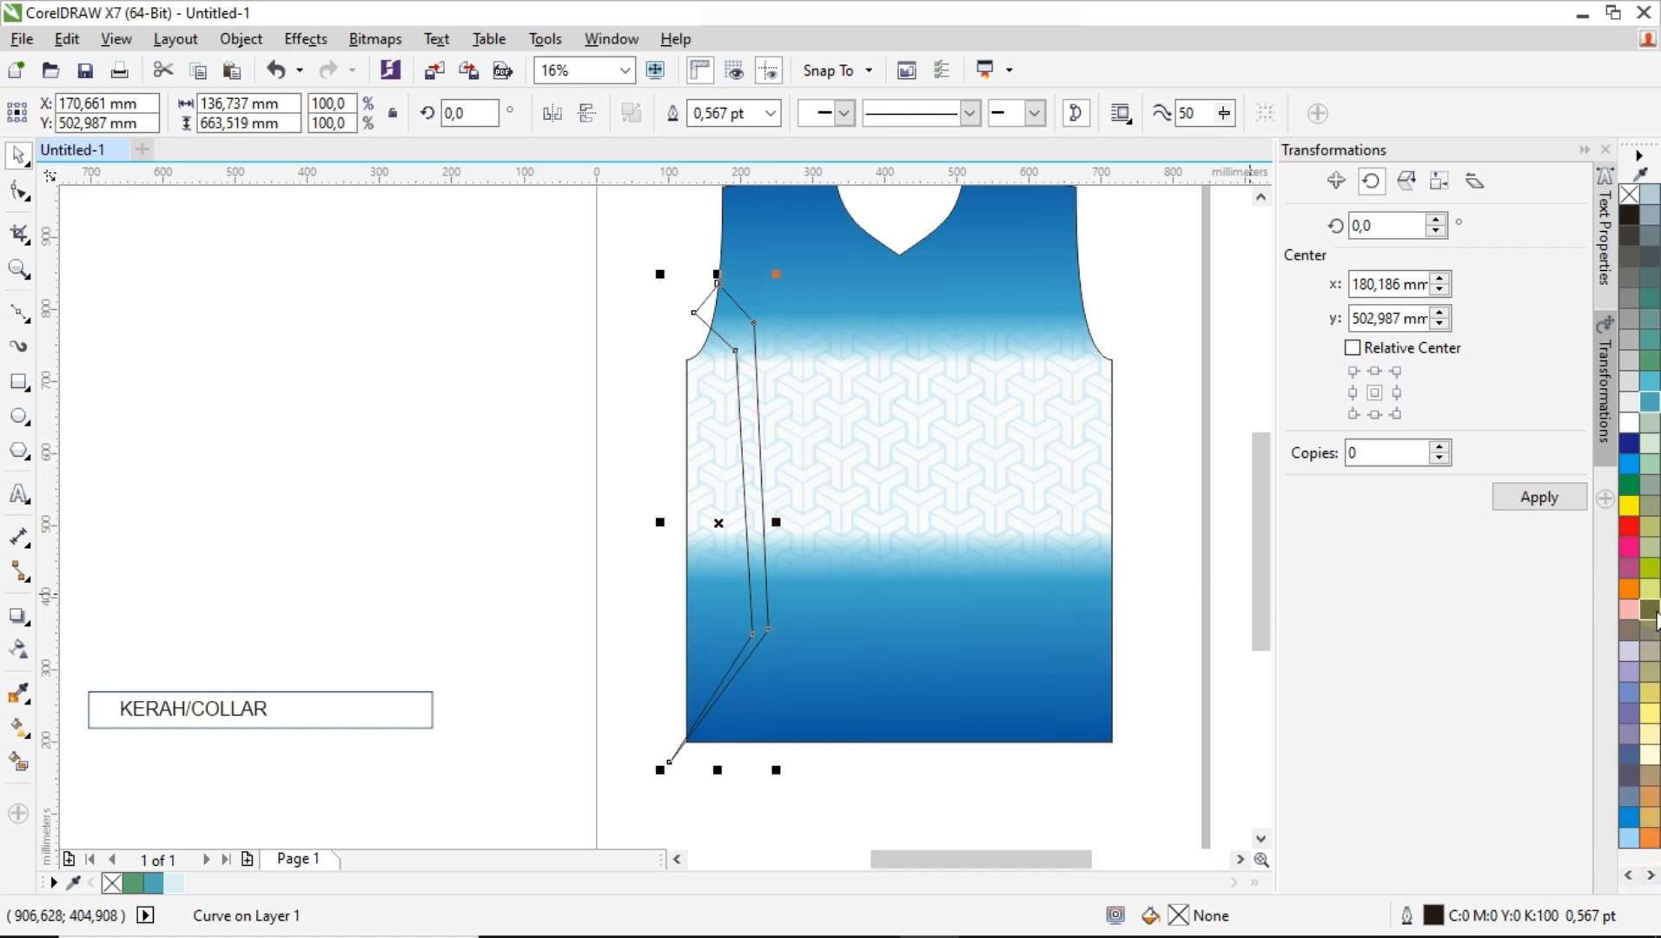
pyautogui.click(1629, 506)
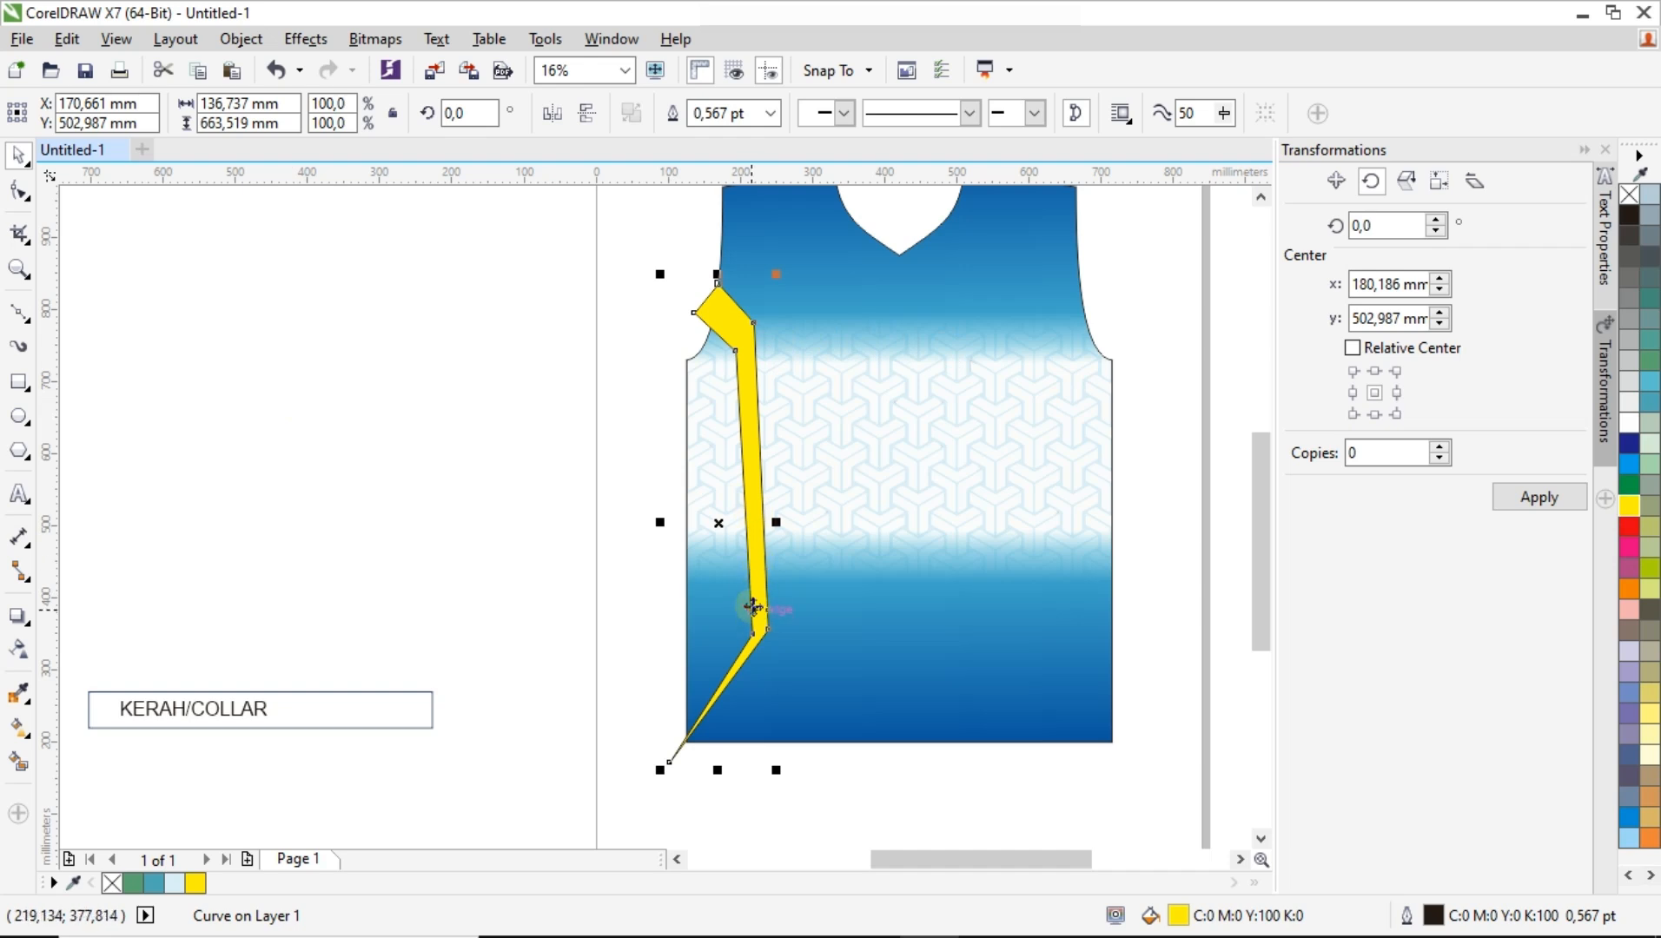
pyautogui.scroll(2, 751, 592)
pyautogui.scroll(-2, 751, 593)
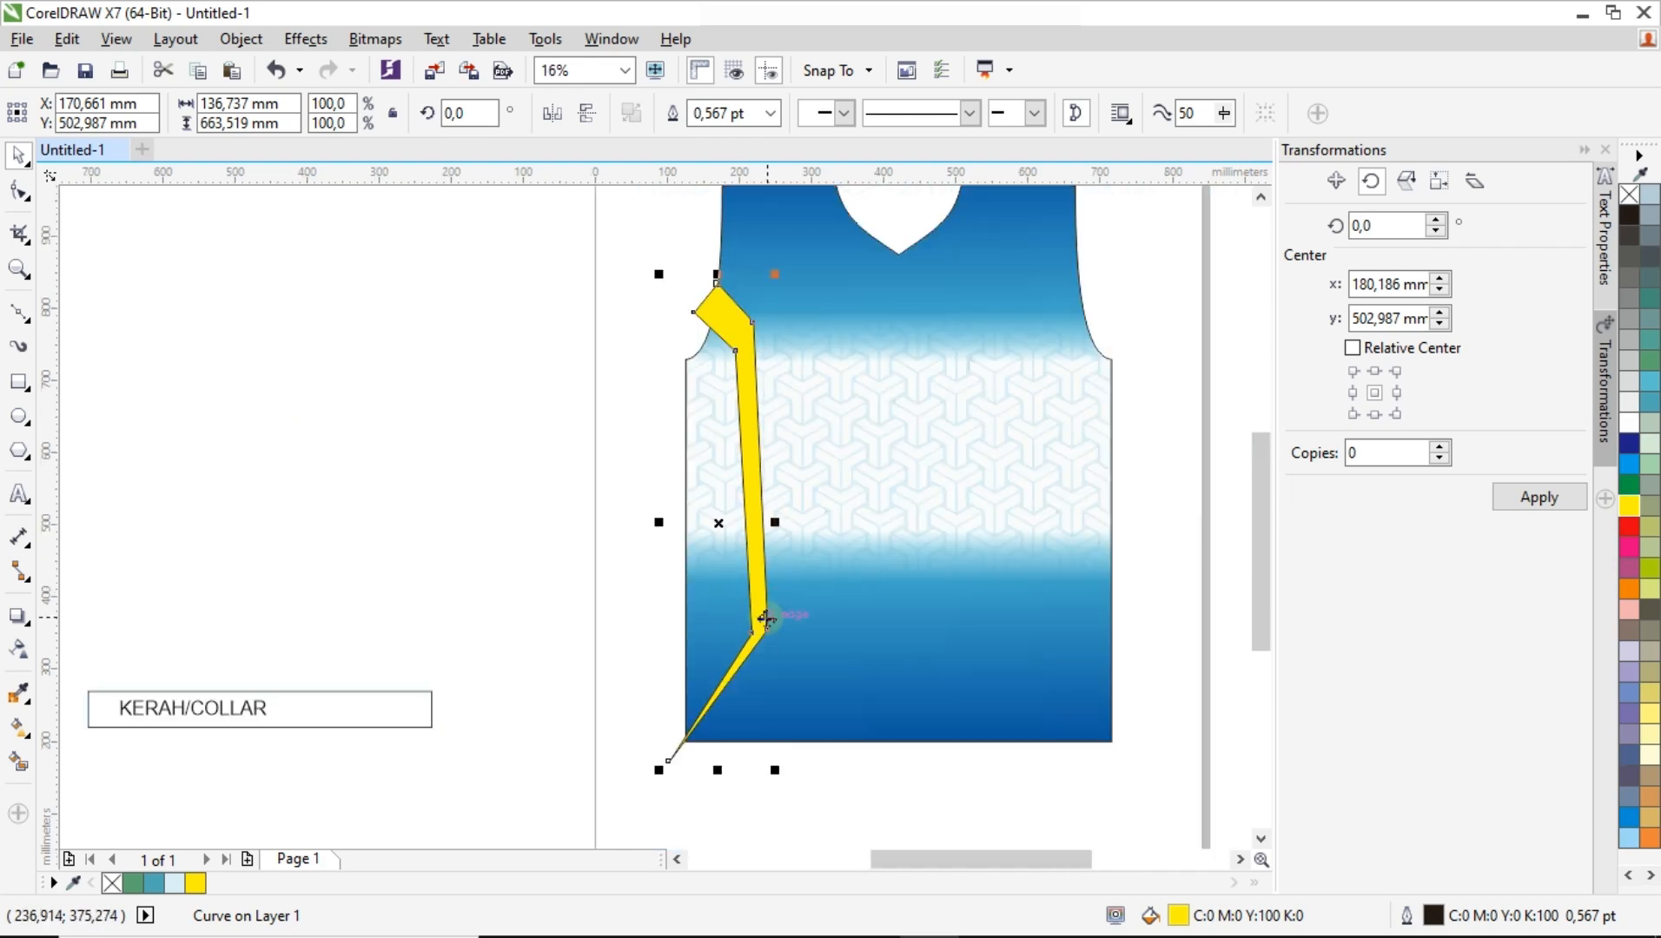
# Rotate the yellow stripe slightly clockwise to an angle of about 355.5°.
pyautogui.click(752, 412)
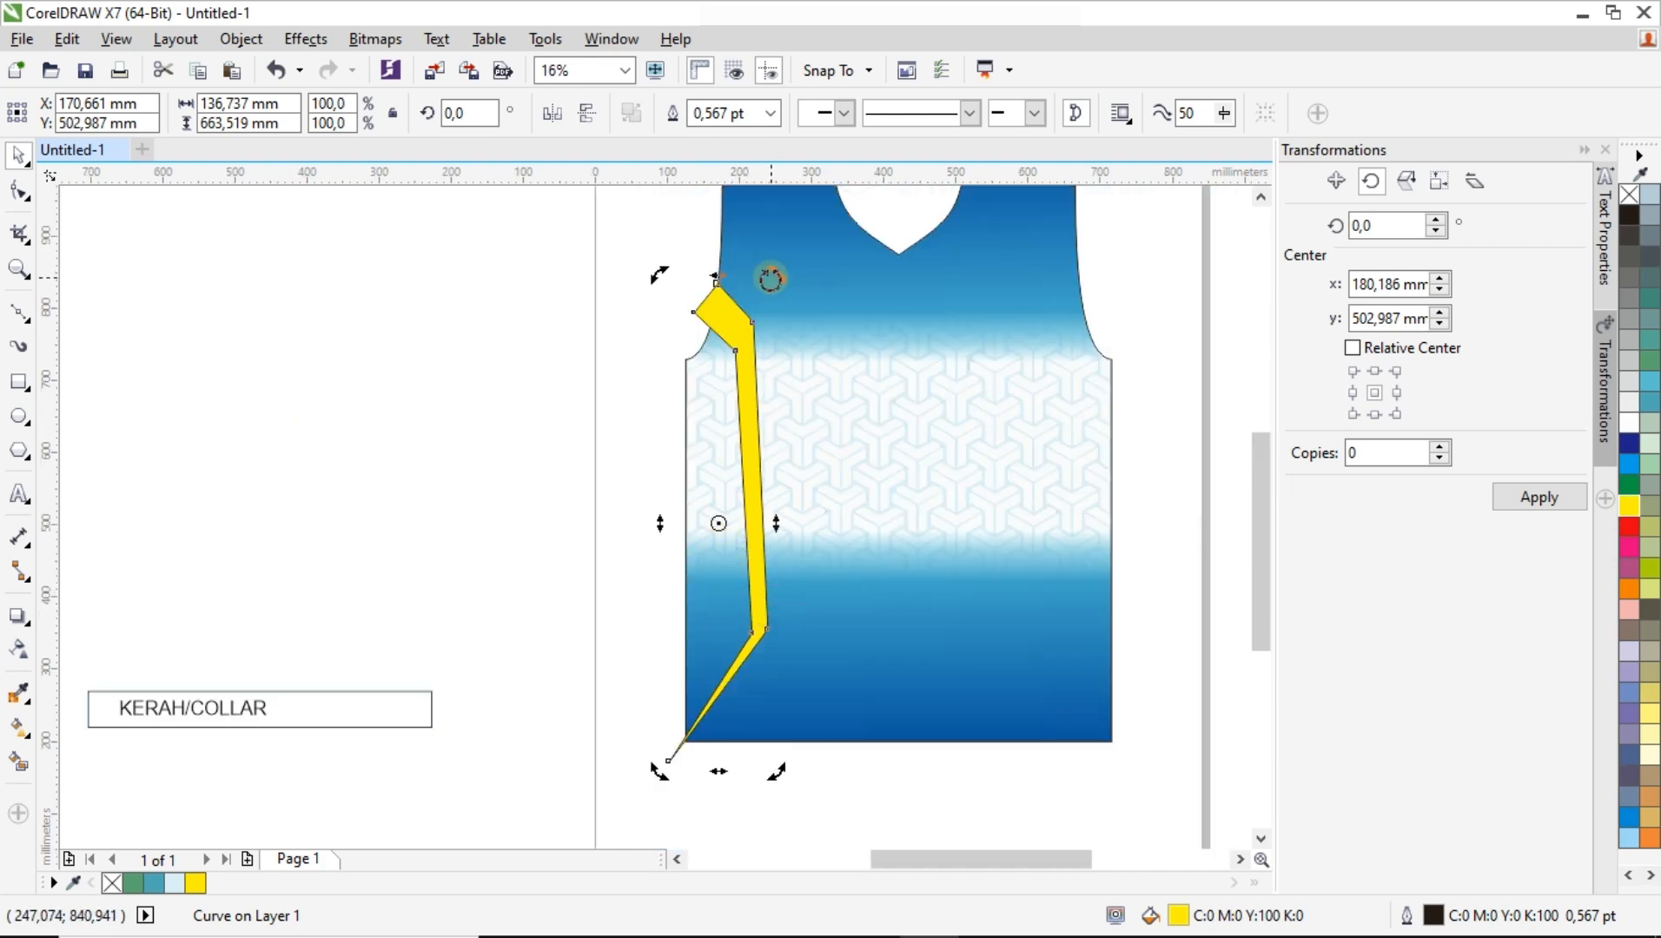
pyautogui.moveTo(771, 278); pyautogui.dragTo(786, 277)
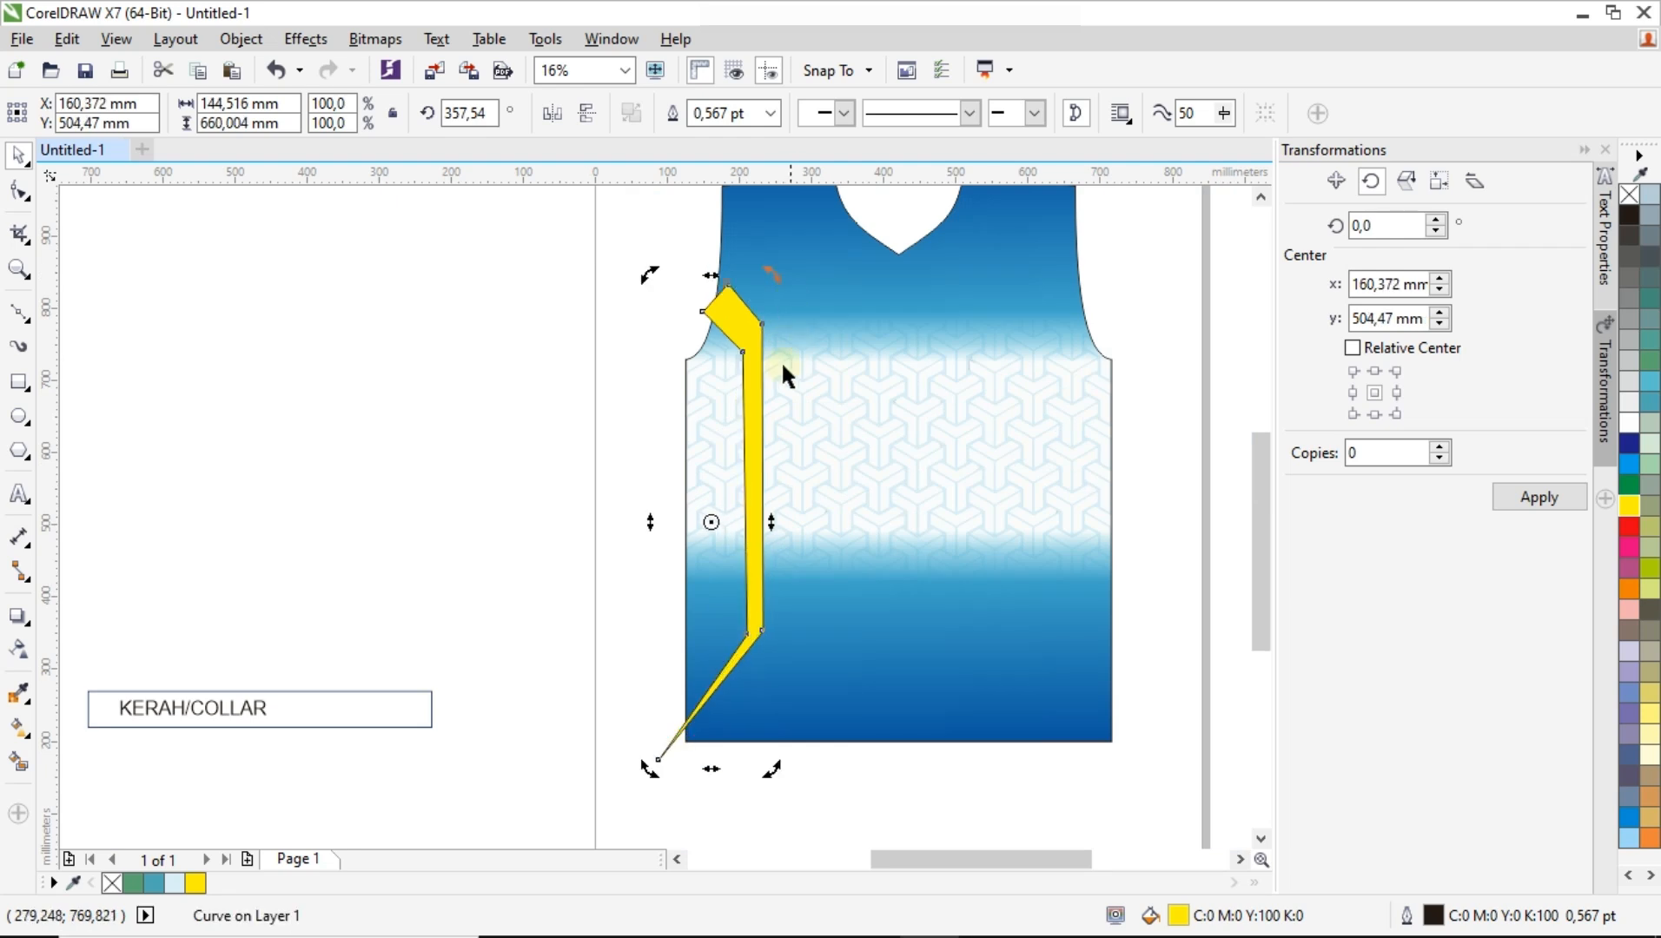
pyautogui.moveTo(749, 418); pyautogui.dragTo(743, 429)
pyautogui.click(755, 479)
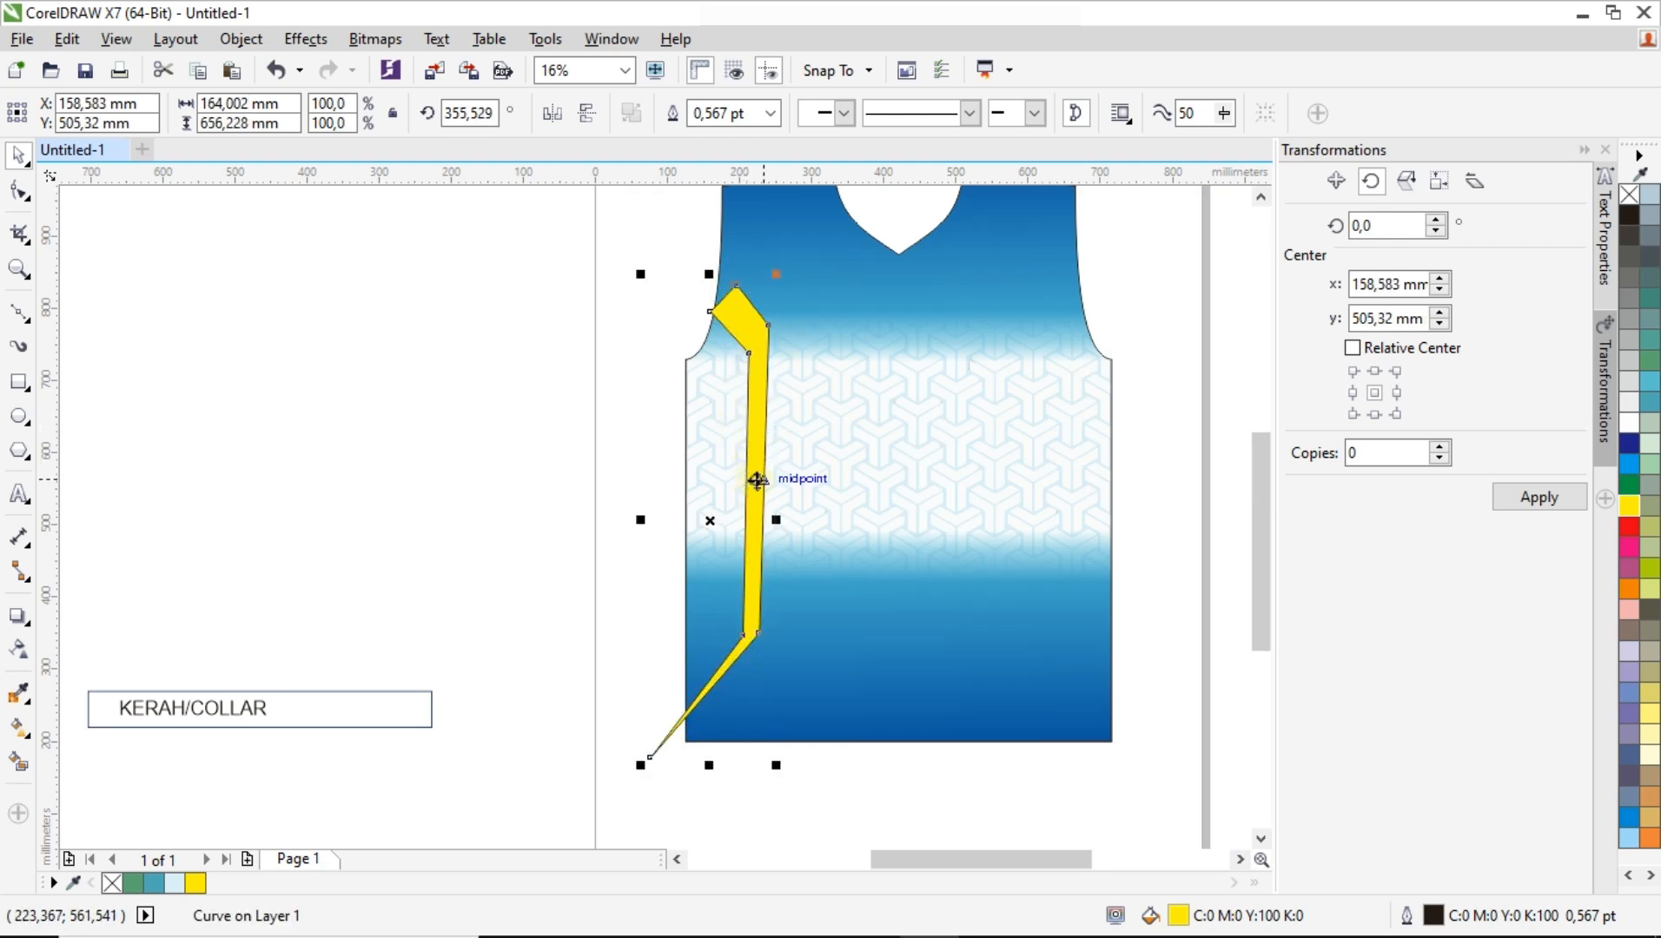
# Move the yellow stripe towards the shirt's left side, to about X 135.7 mm, and stretch it downward to about 720 mm high.
pyautogui.moveTo(714, 518); pyautogui.dragTo(732, 483)
pyautogui.scroll(1, 755, 488)
pyautogui.scroll(-1, 743, 486)
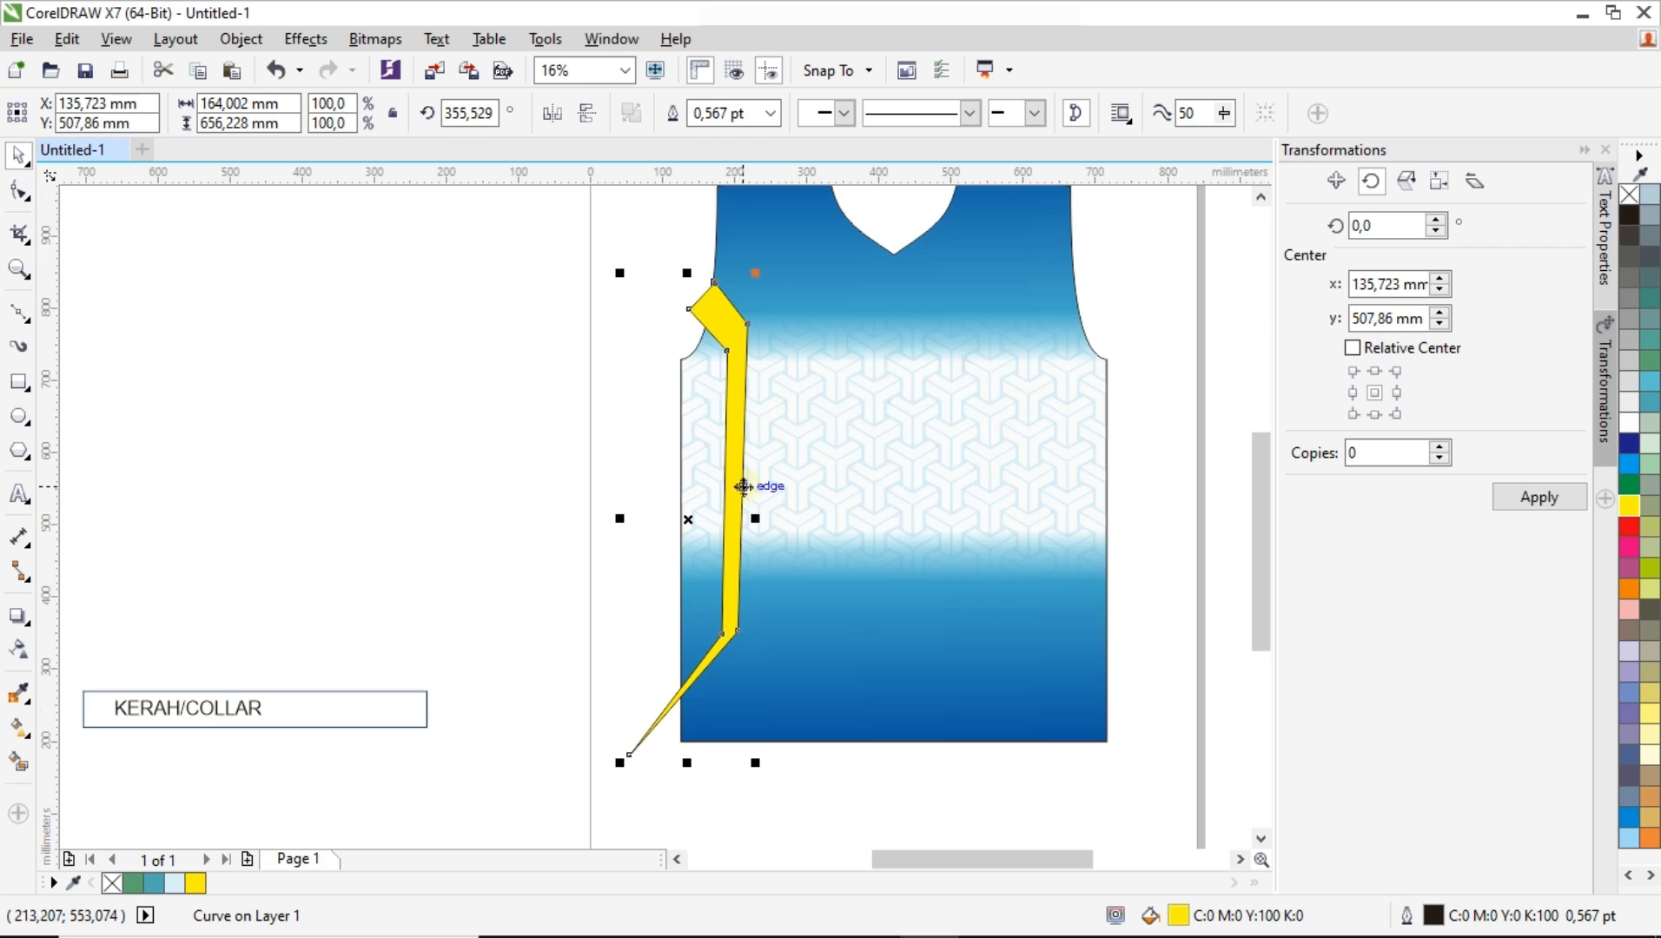
pyautogui.moveTo(686, 762); pyautogui.dragTo(688, 814)
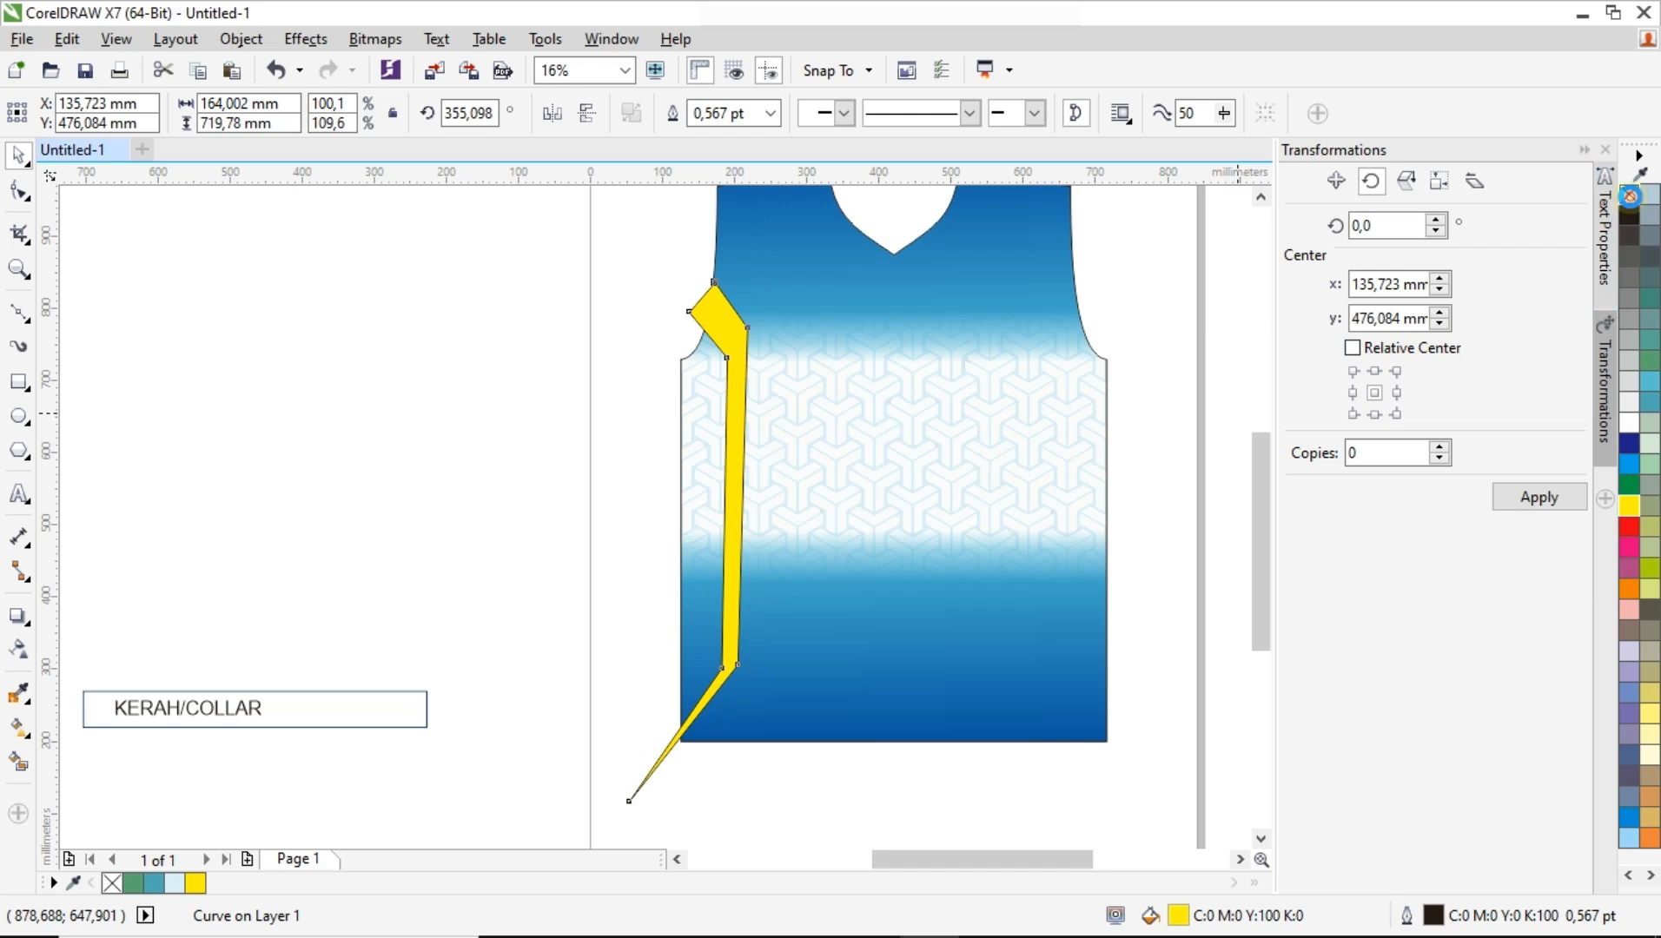
# Remove the yellow stripe's outline and inspect its edges.
pyautogui.click(551, 336)
pyautogui.scroll(3, 730, 343)
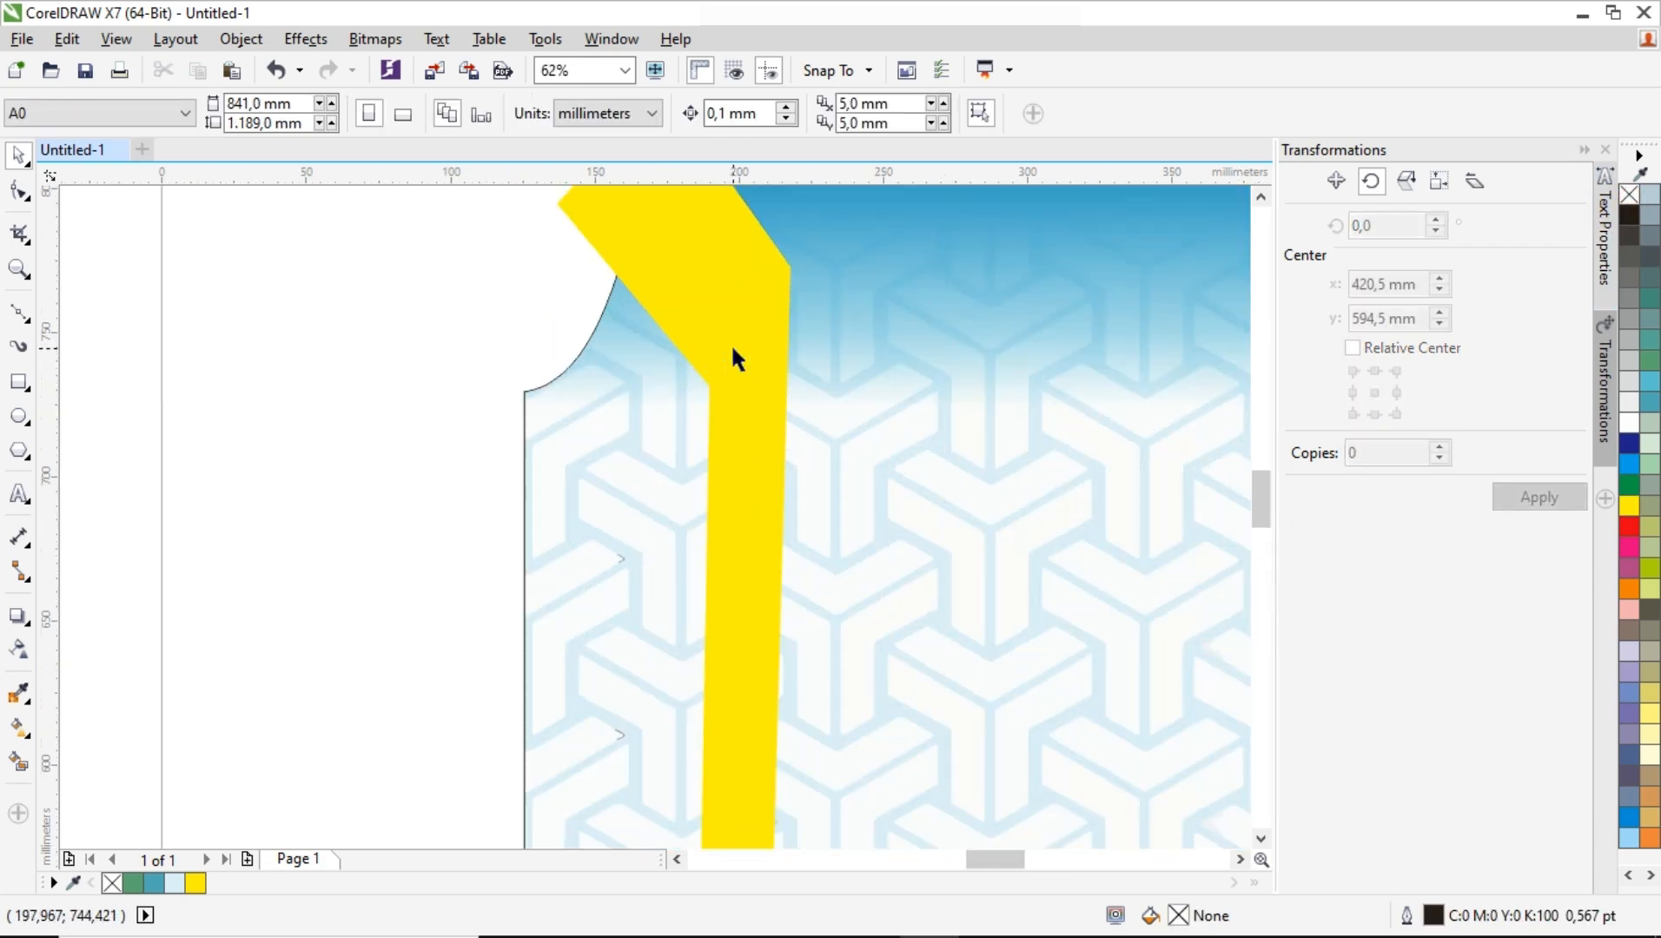
pyautogui.scroll(-3, 731, 343)
# Reshape the yellow stripe's upper end, raising the outer bend node and moving the tip node outward past the armhole.
pyautogui.click(731, 342)
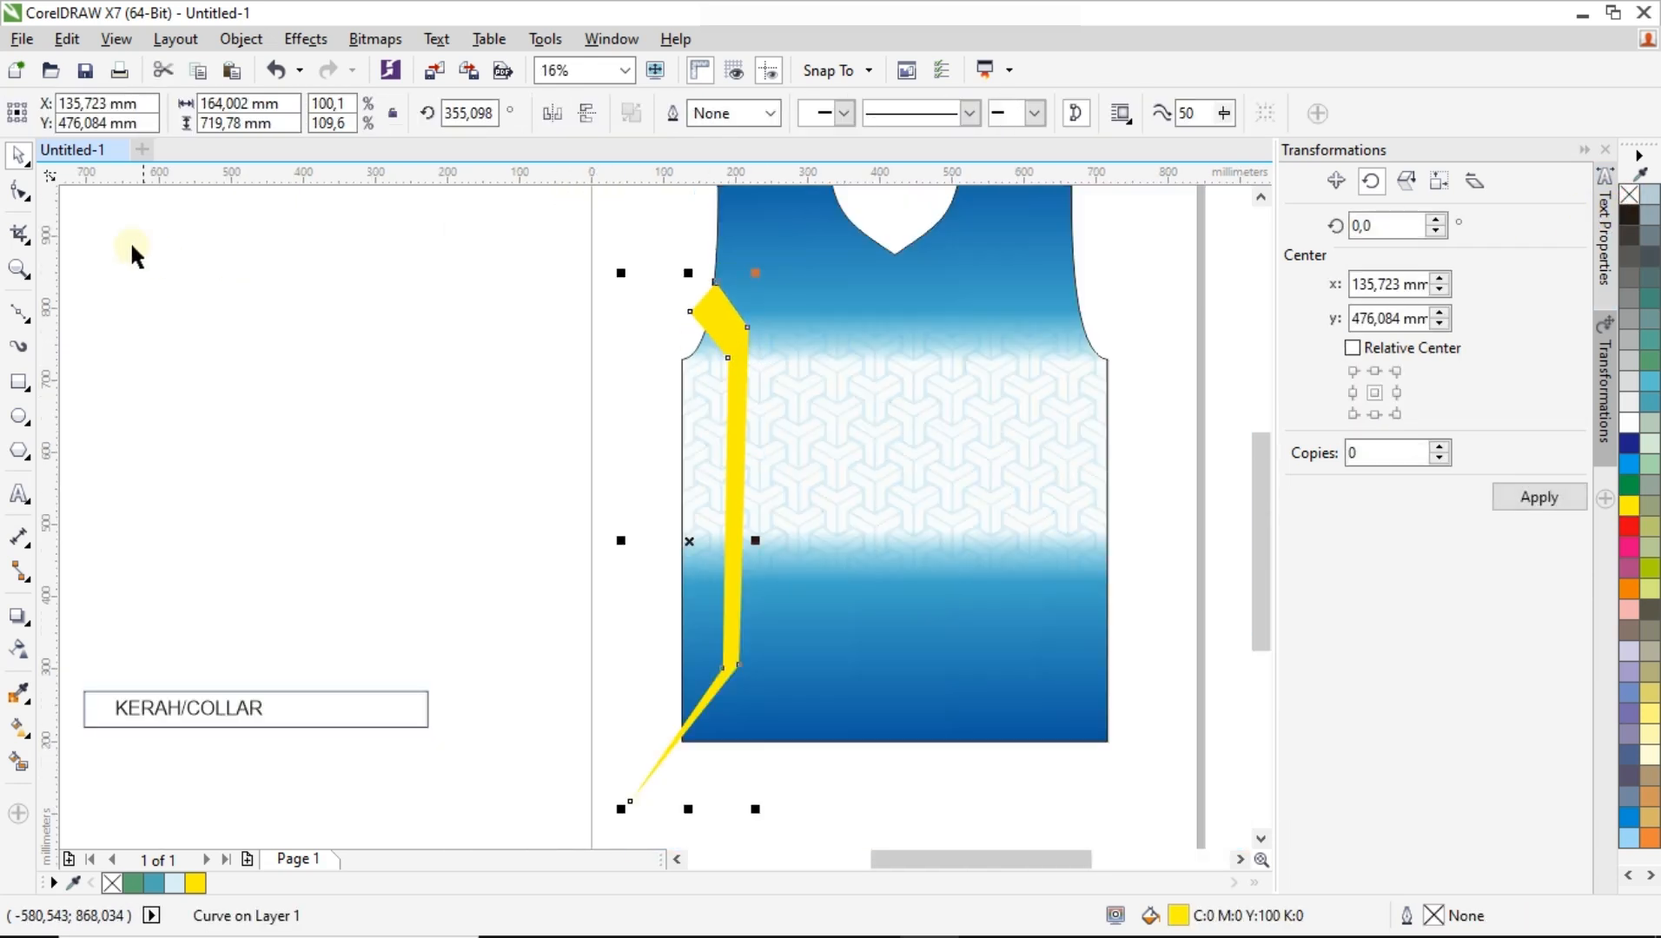
pyautogui.click(19, 192)
pyautogui.scroll(2, 647, 289)
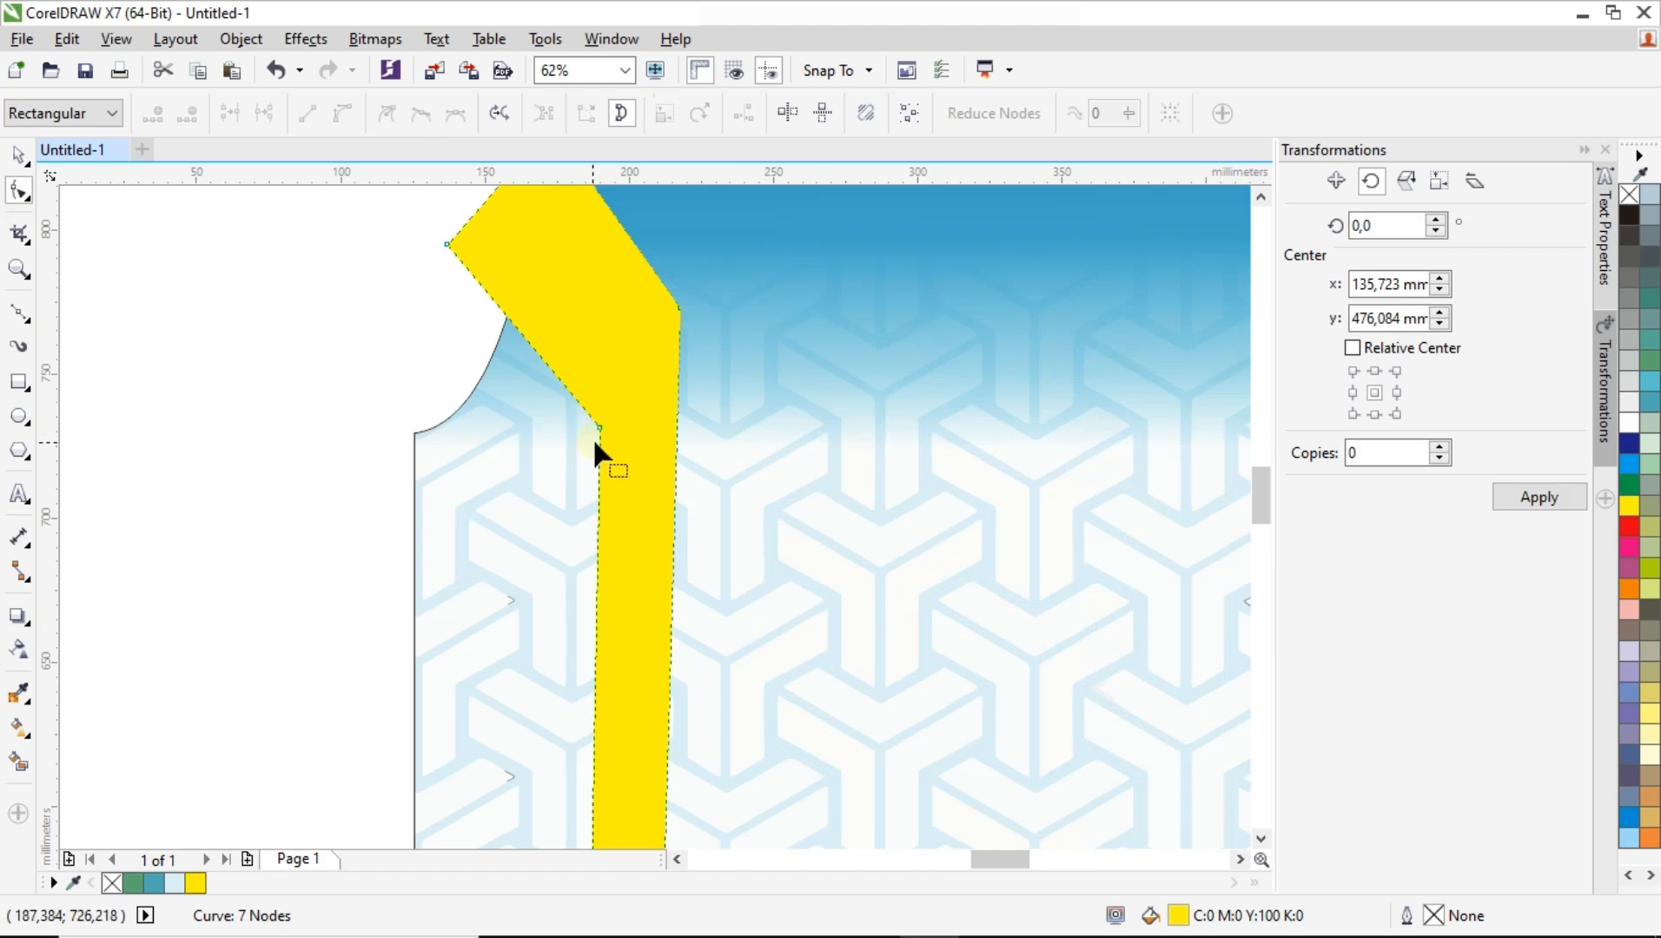
pyautogui.moveTo(598, 429); pyautogui.dragTo(593, 355)
pyautogui.scroll(-2, 594, 355)
pyautogui.moveTo(572, 252); pyautogui.dragTo(545, 248)
pyautogui.scroll(2, 559, 252)
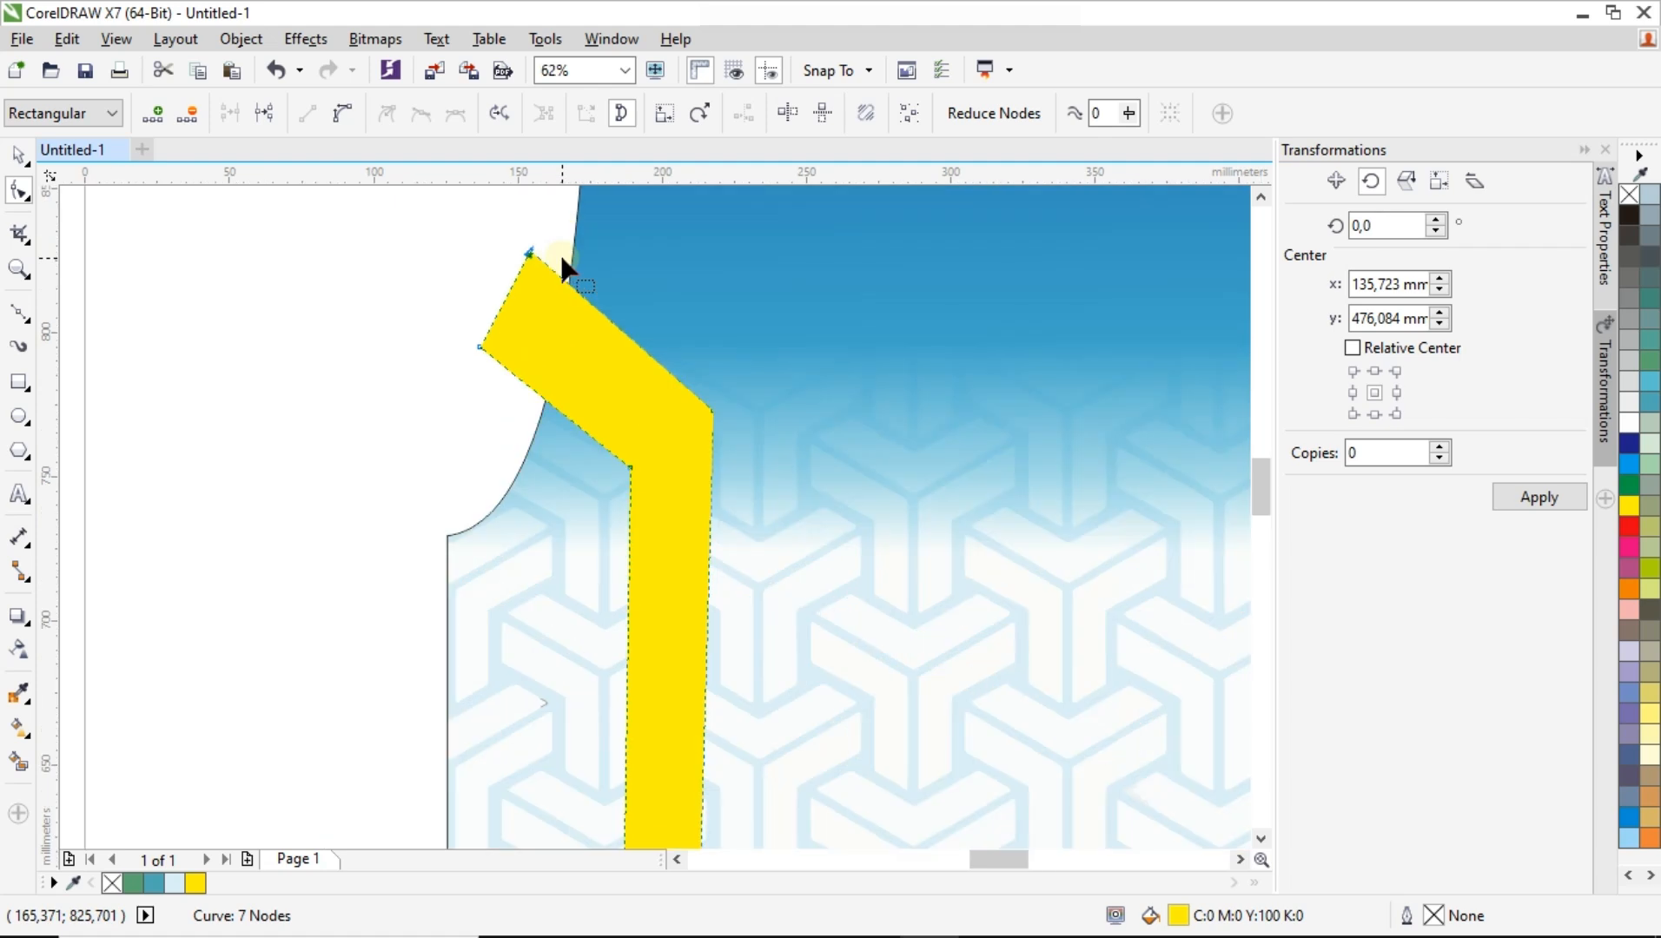
pyautogui.scroll(-4, 557, 253)
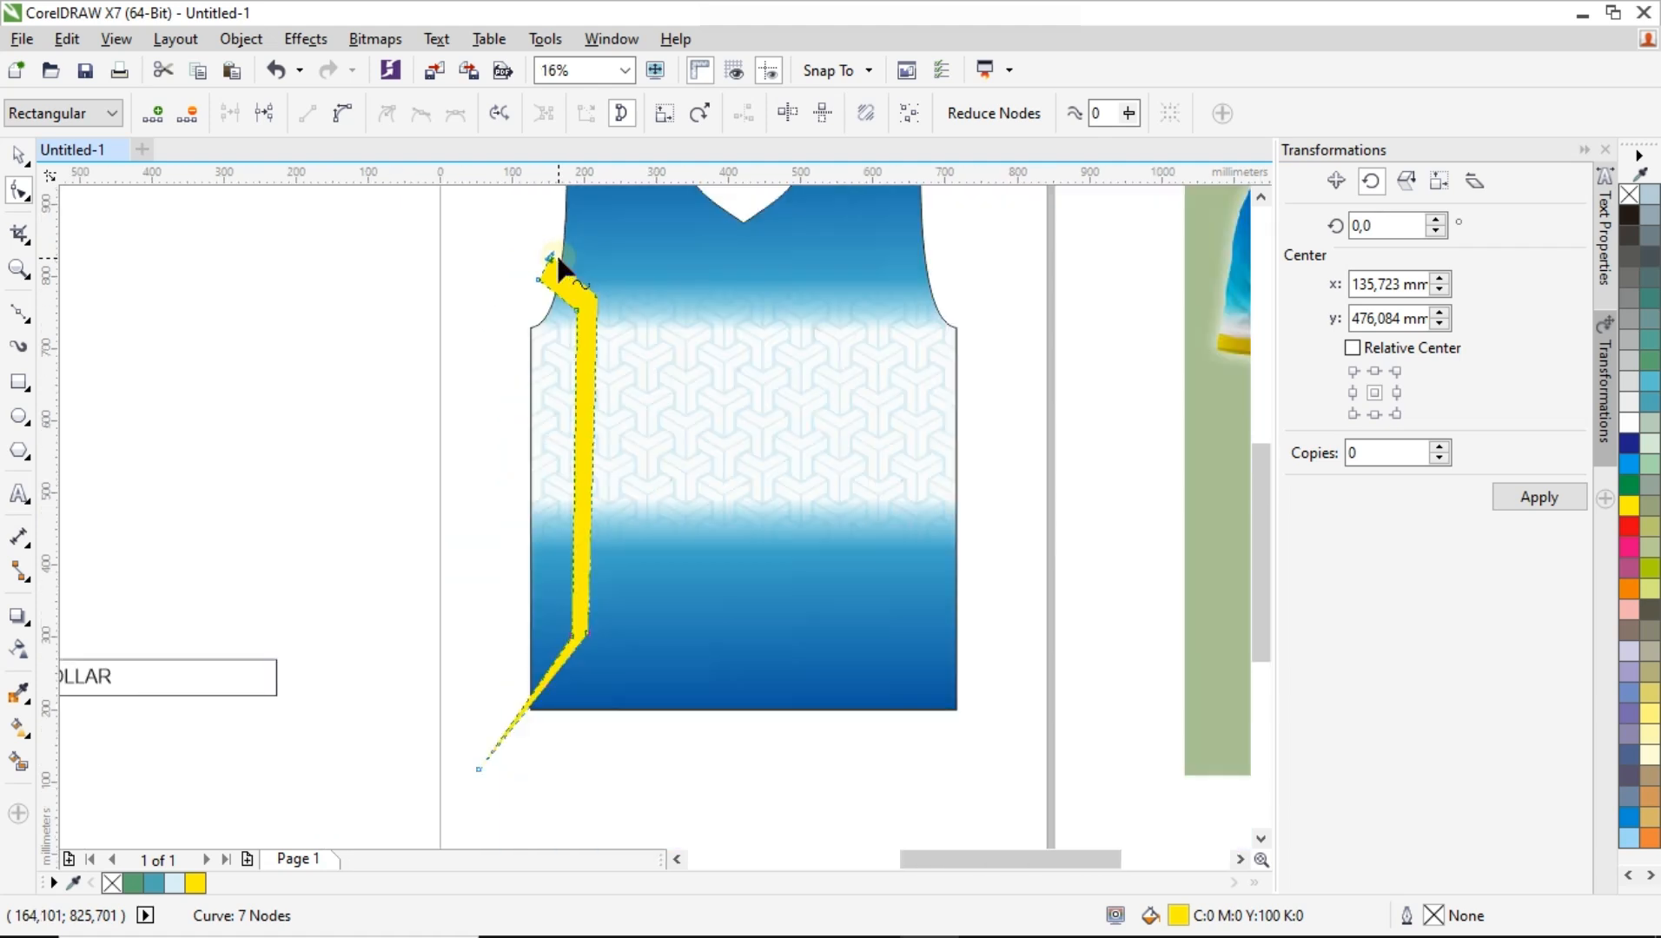
# PowerClip the yellow stripe inside the patterned front shirt piece.
pyautogui.scroll(4, 559, 484)
pyautogui.scroll(1, 563, 454)
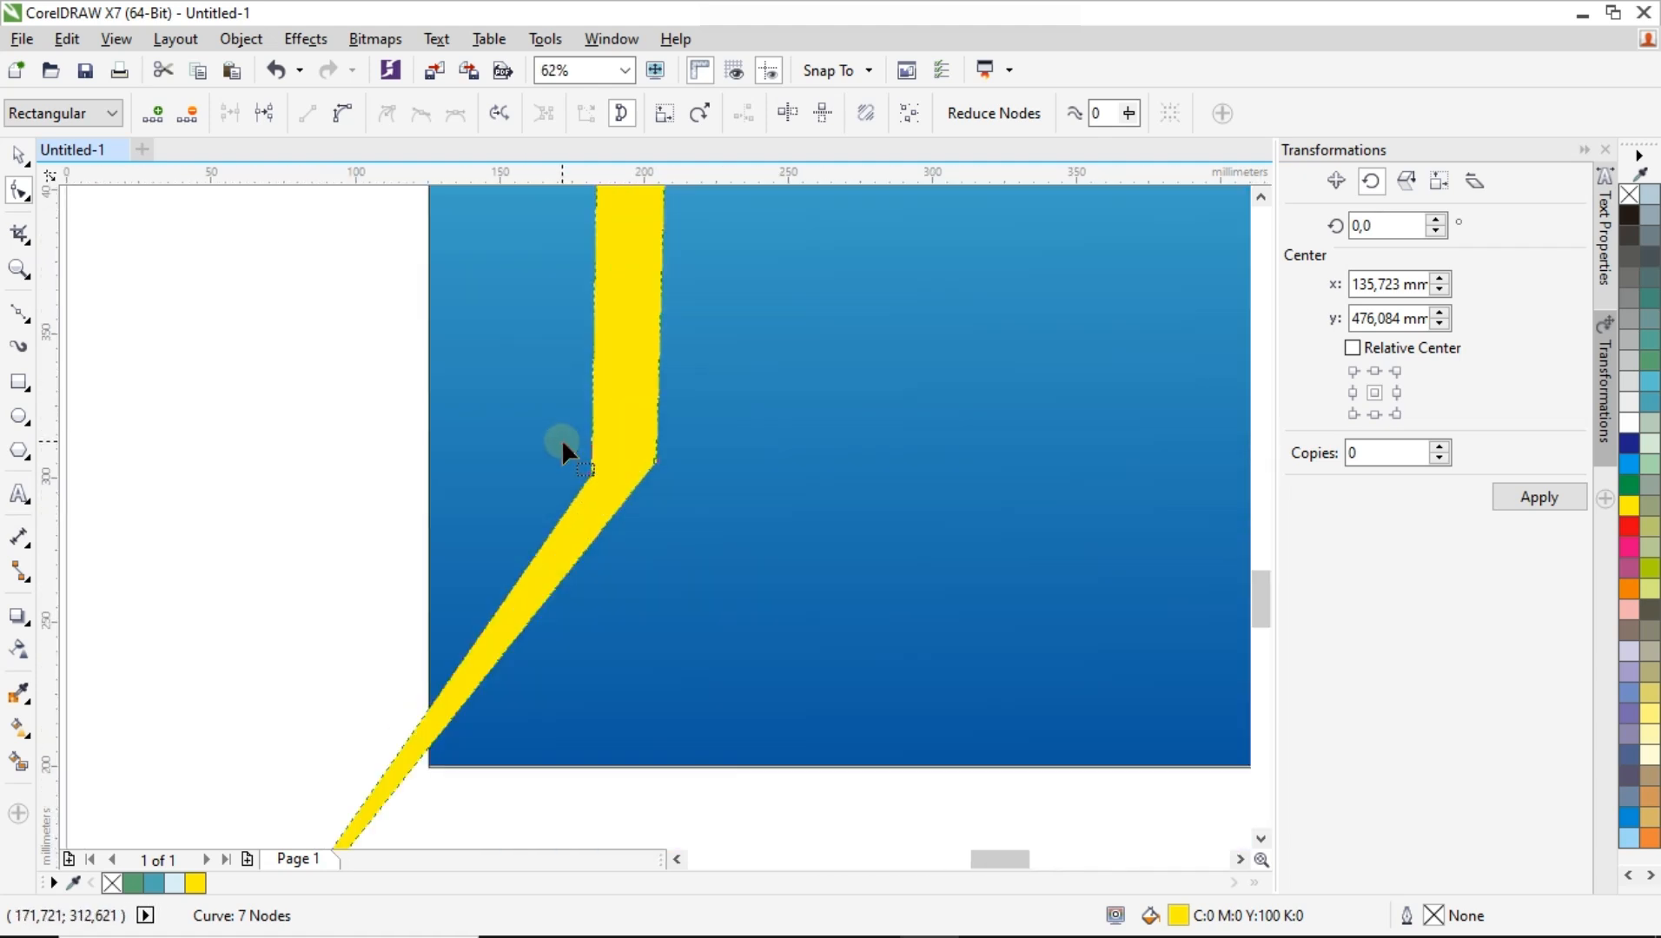
pyautogui.scroll(-1, 591, 465)
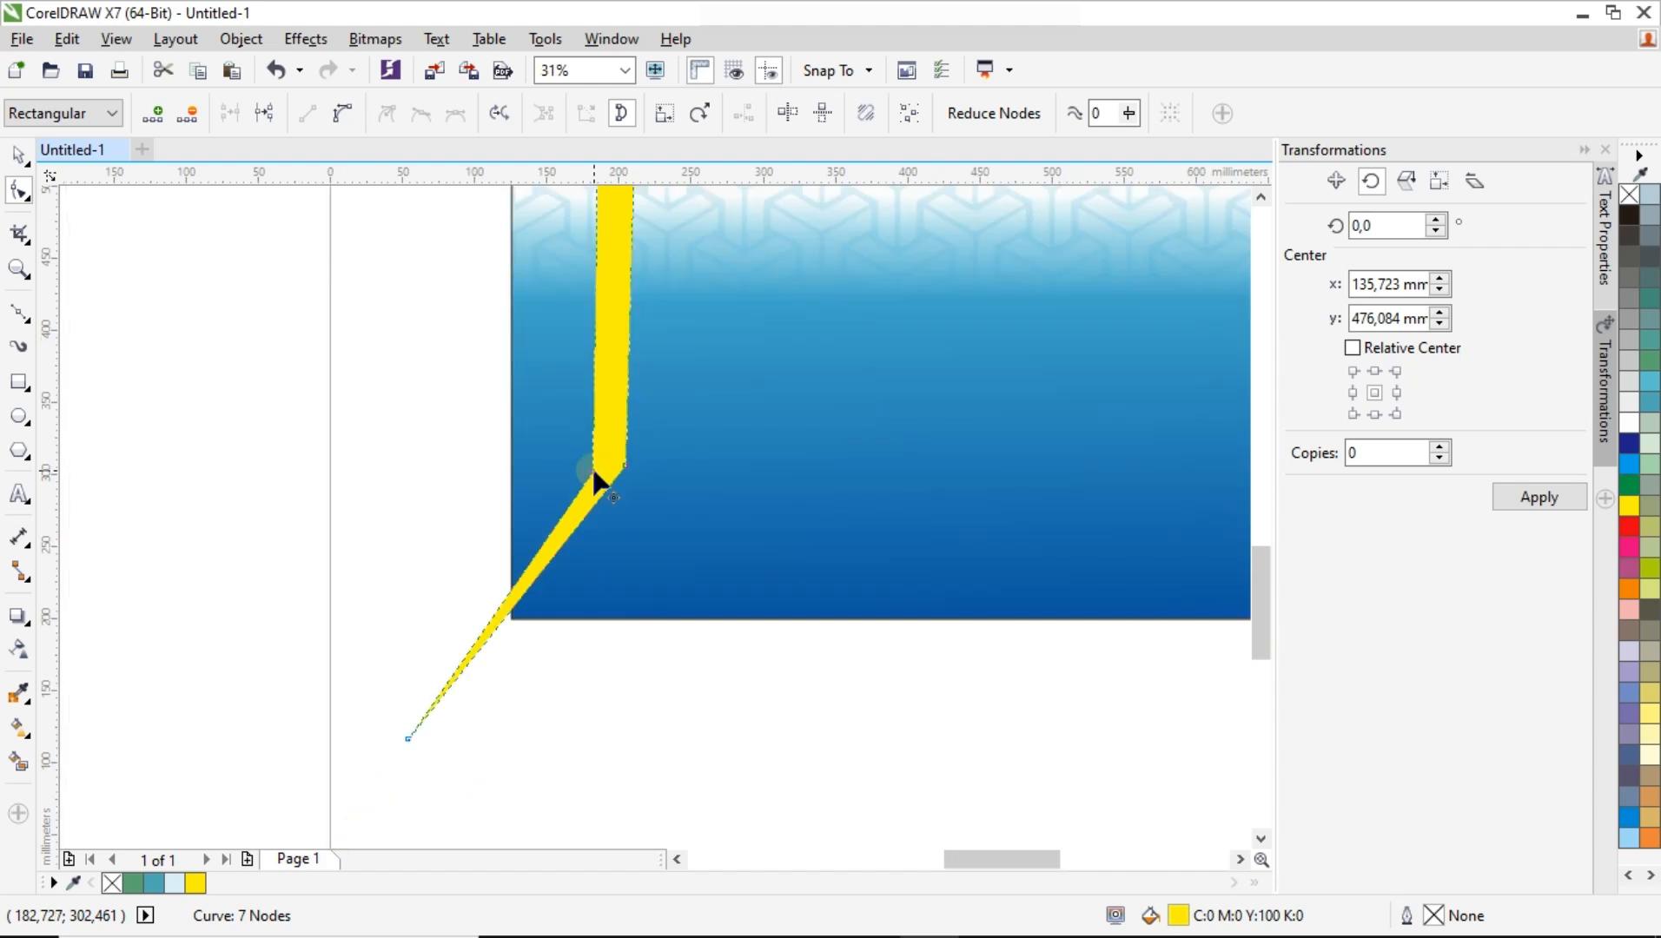
pyautogui.click(19, 157)
pyautogui.scroll(-2, 616, 433)
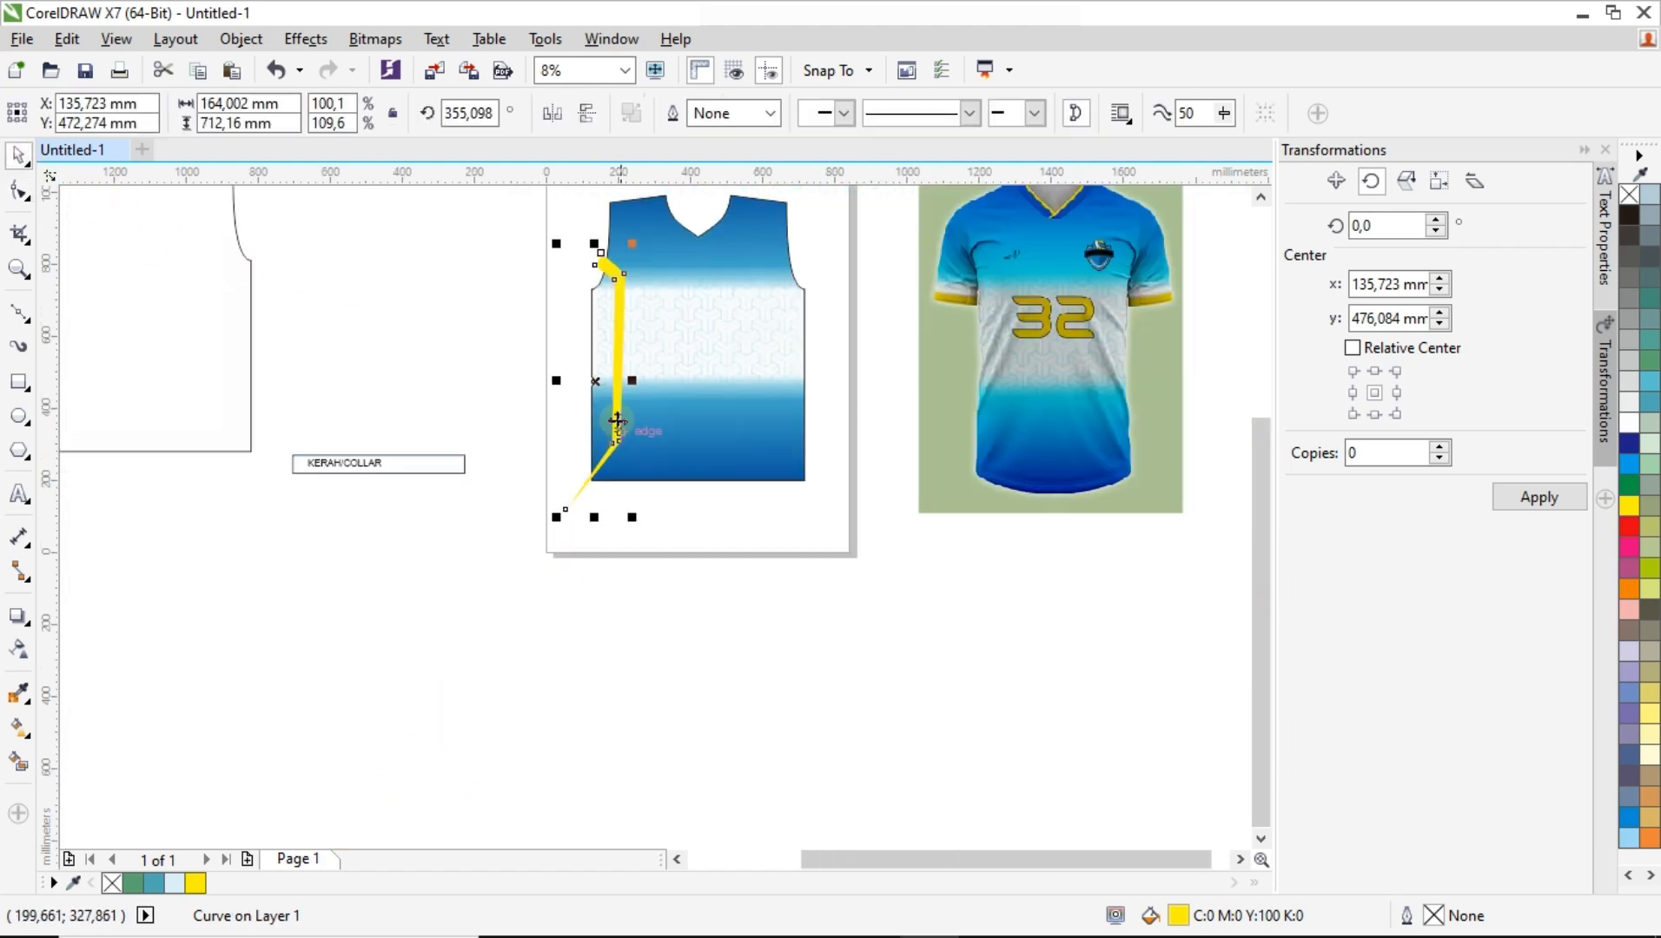
pyautogui.rightClick(620, 306)
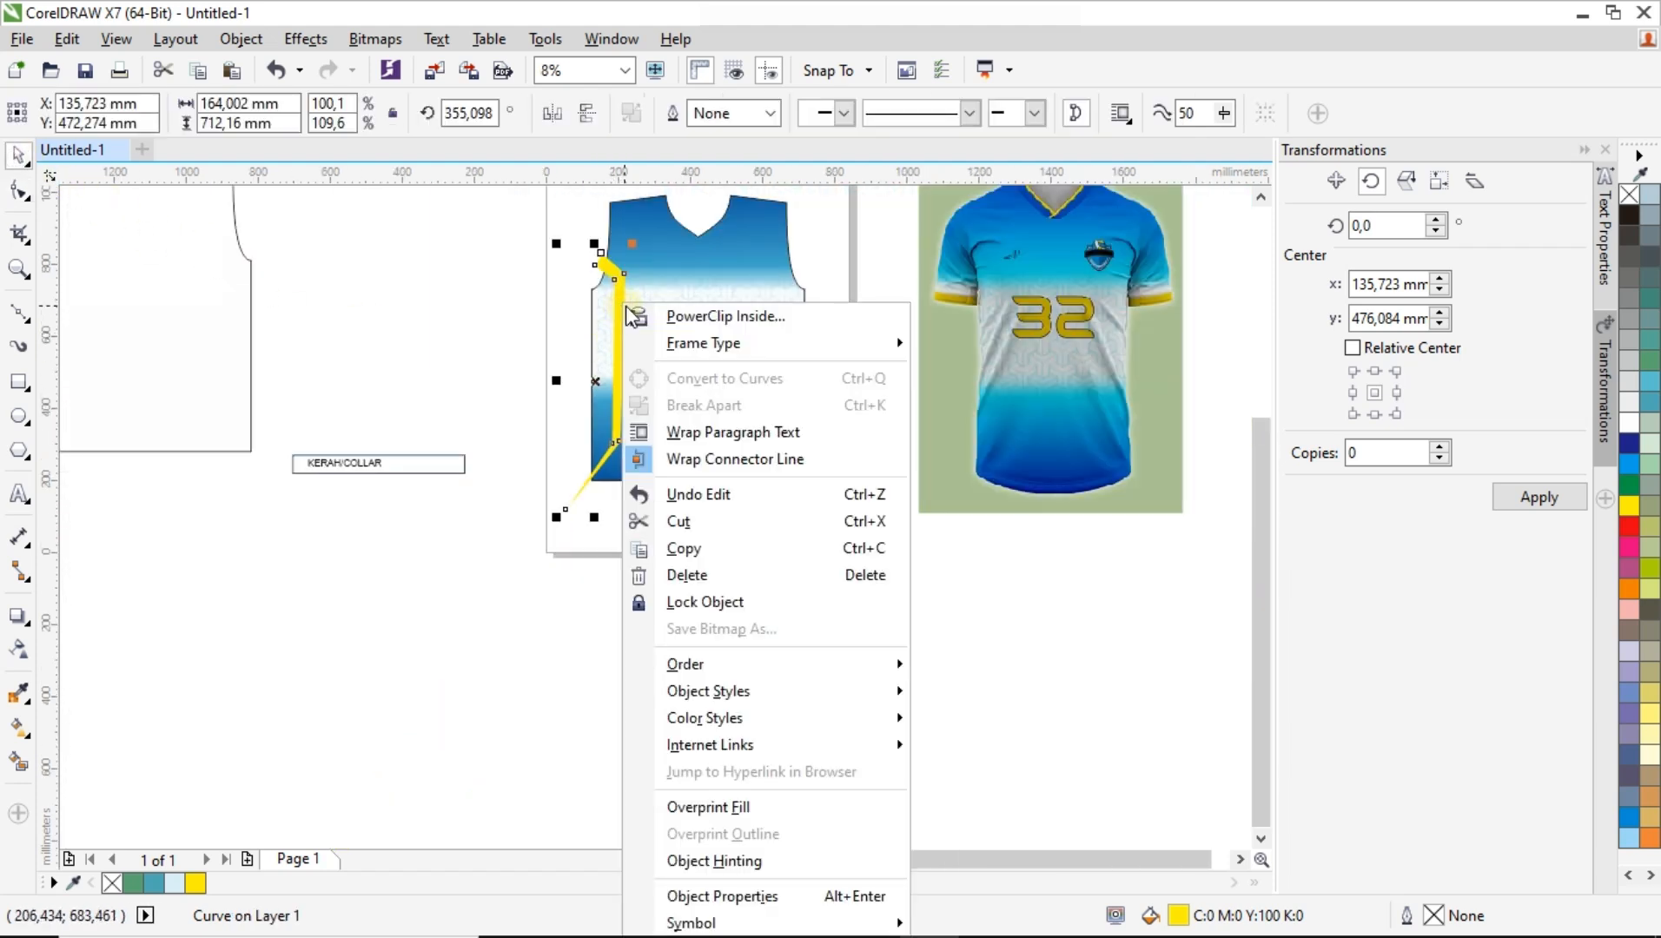
pyautogui.click(758, 316)
pyautogui.click(690, 326)
pyautogui.scroll(1, 619, 337)
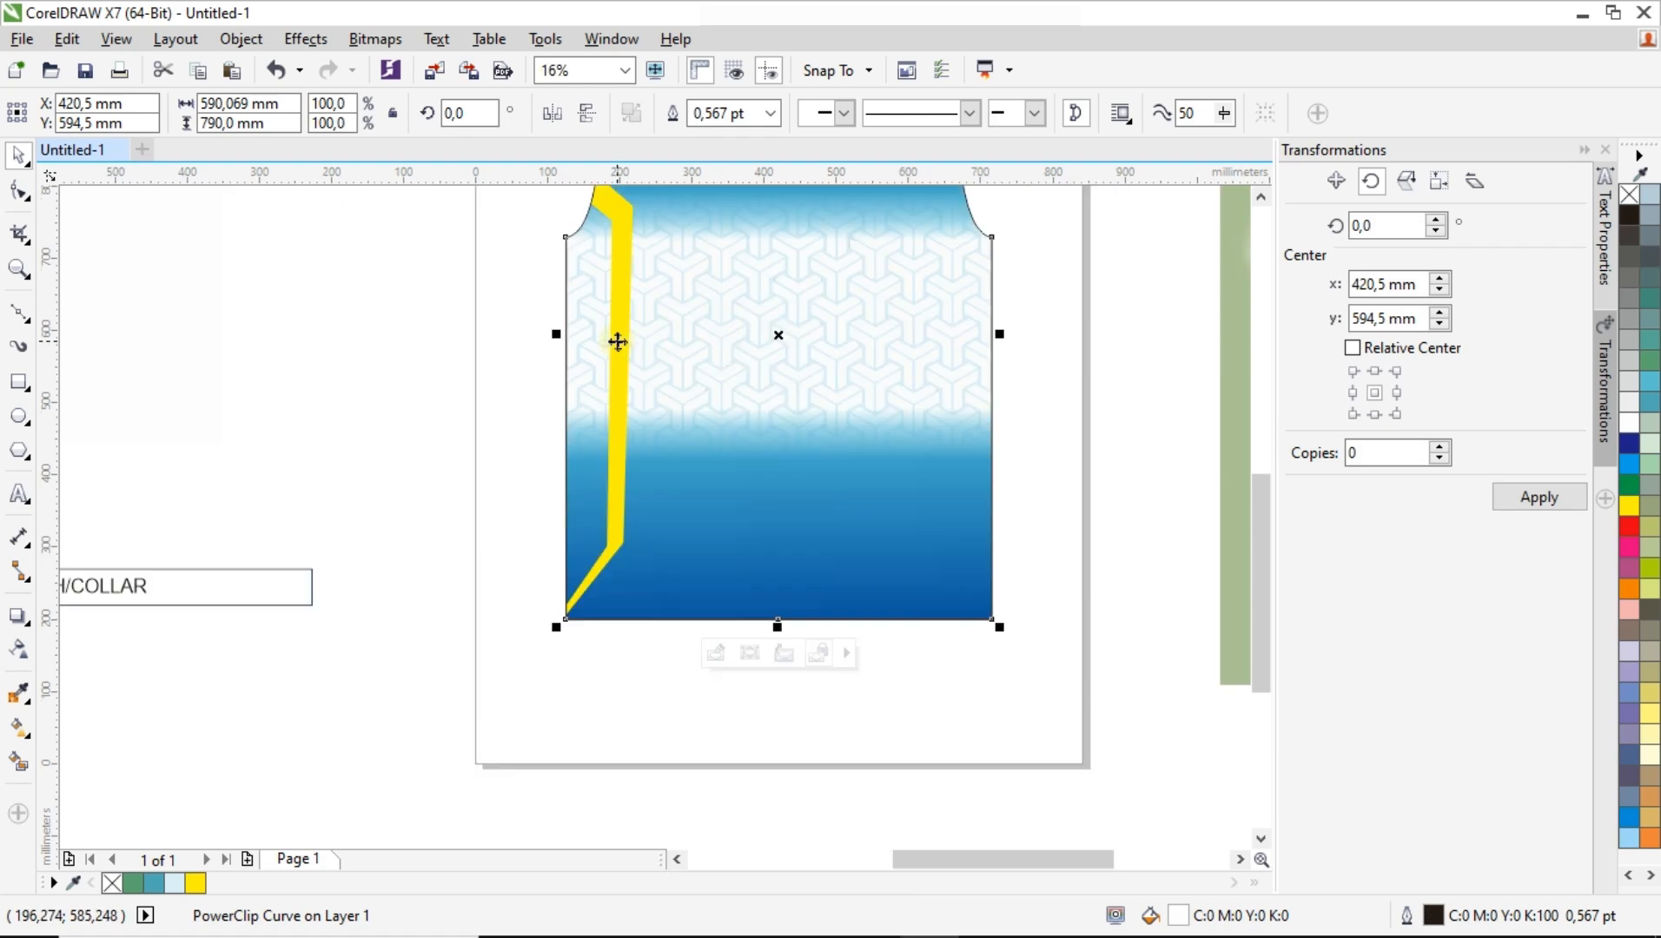
pyautogui.click(466, 356)
pyautogui.scroll(-1, 489, 376)
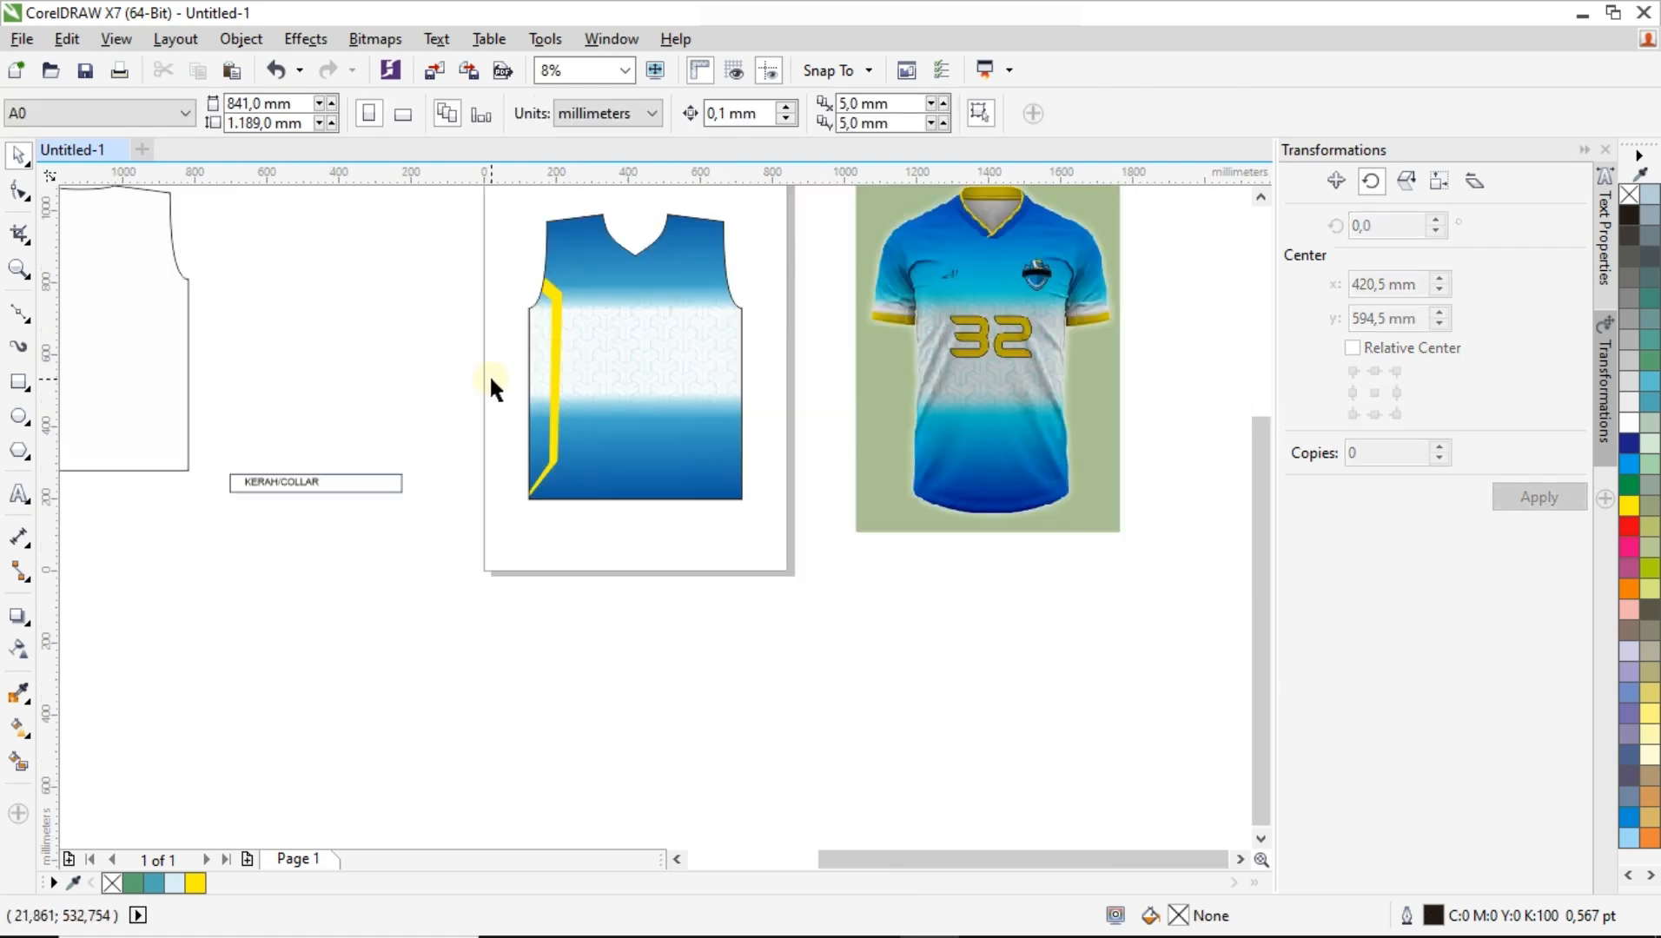
# Open the front piece's clipped contents for editing and copy the yellow stripe to the shirt's opposite side, at about X 622 mm.
pyautogui.click(622, 367)
pyautogui.click(573, 533)
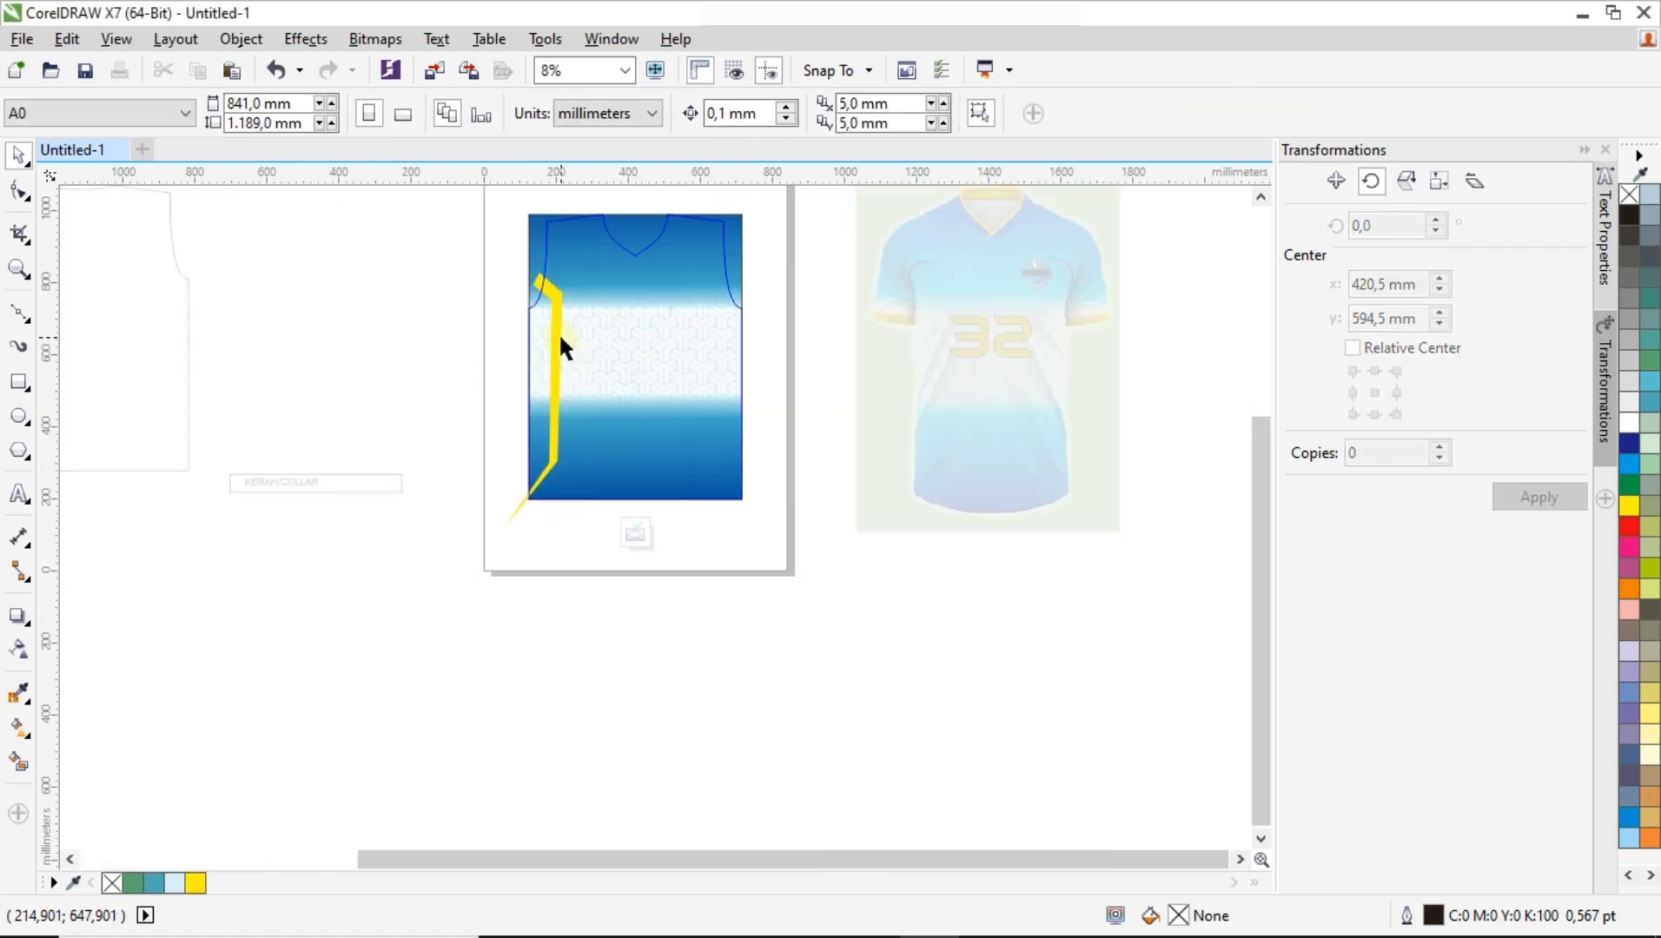
pyautogui.scroll(1, 561, 341)
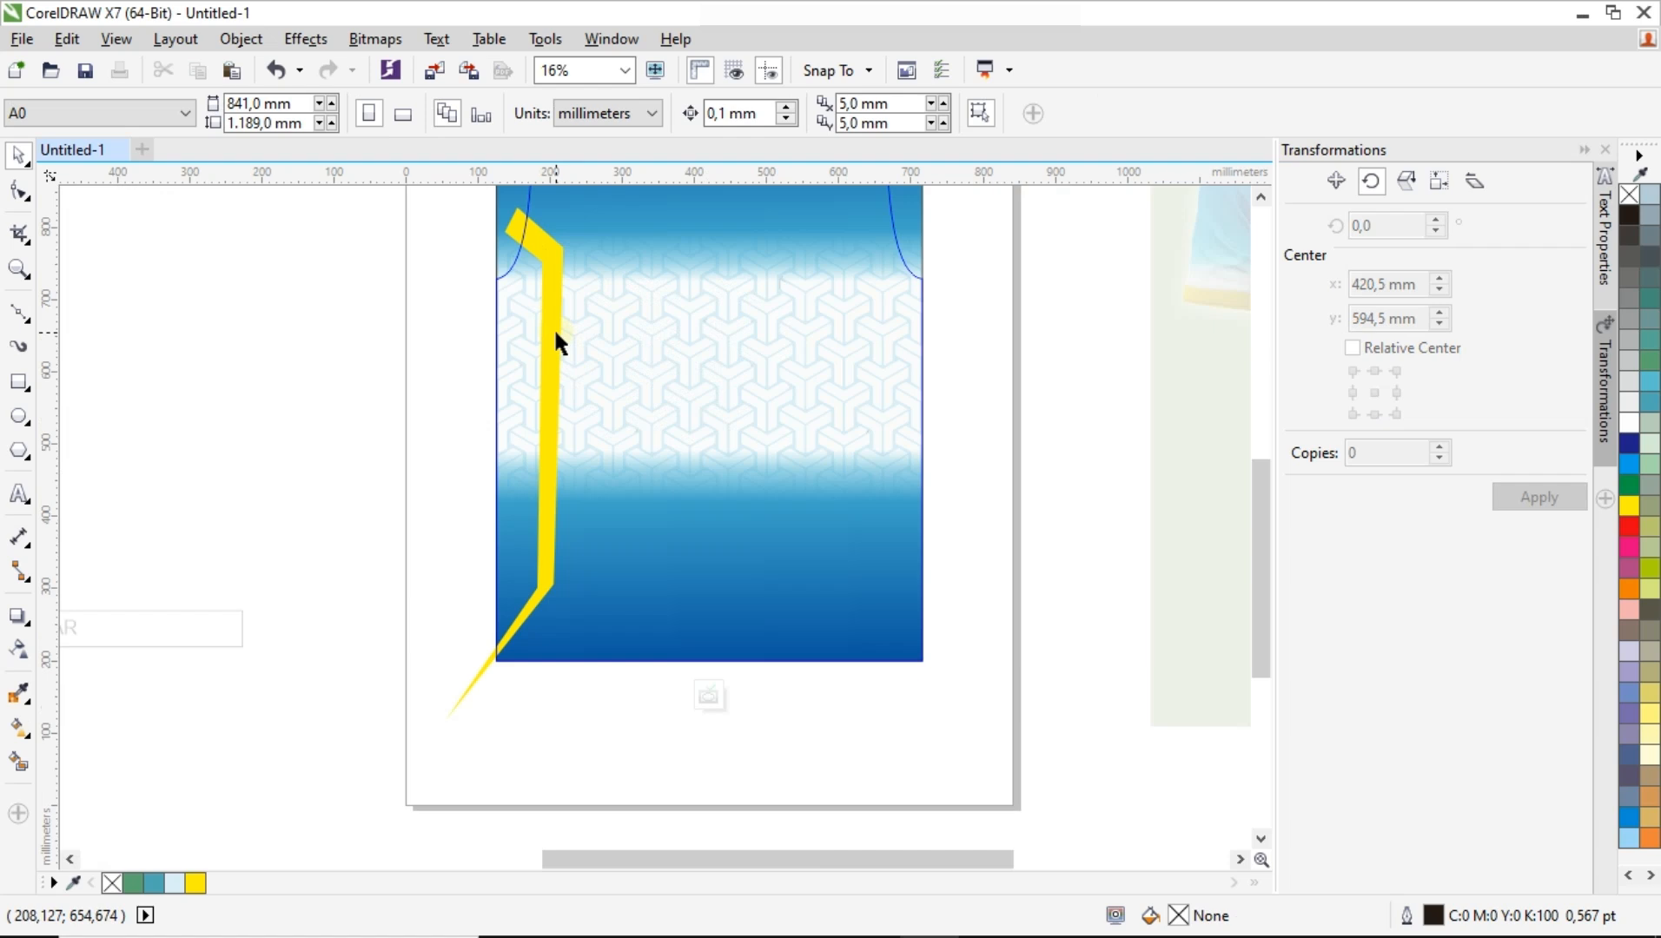
pyautogui.click(556, 339)
pyautogui.moveTo(556, 339); pyautogui.dragTo(912, 350)
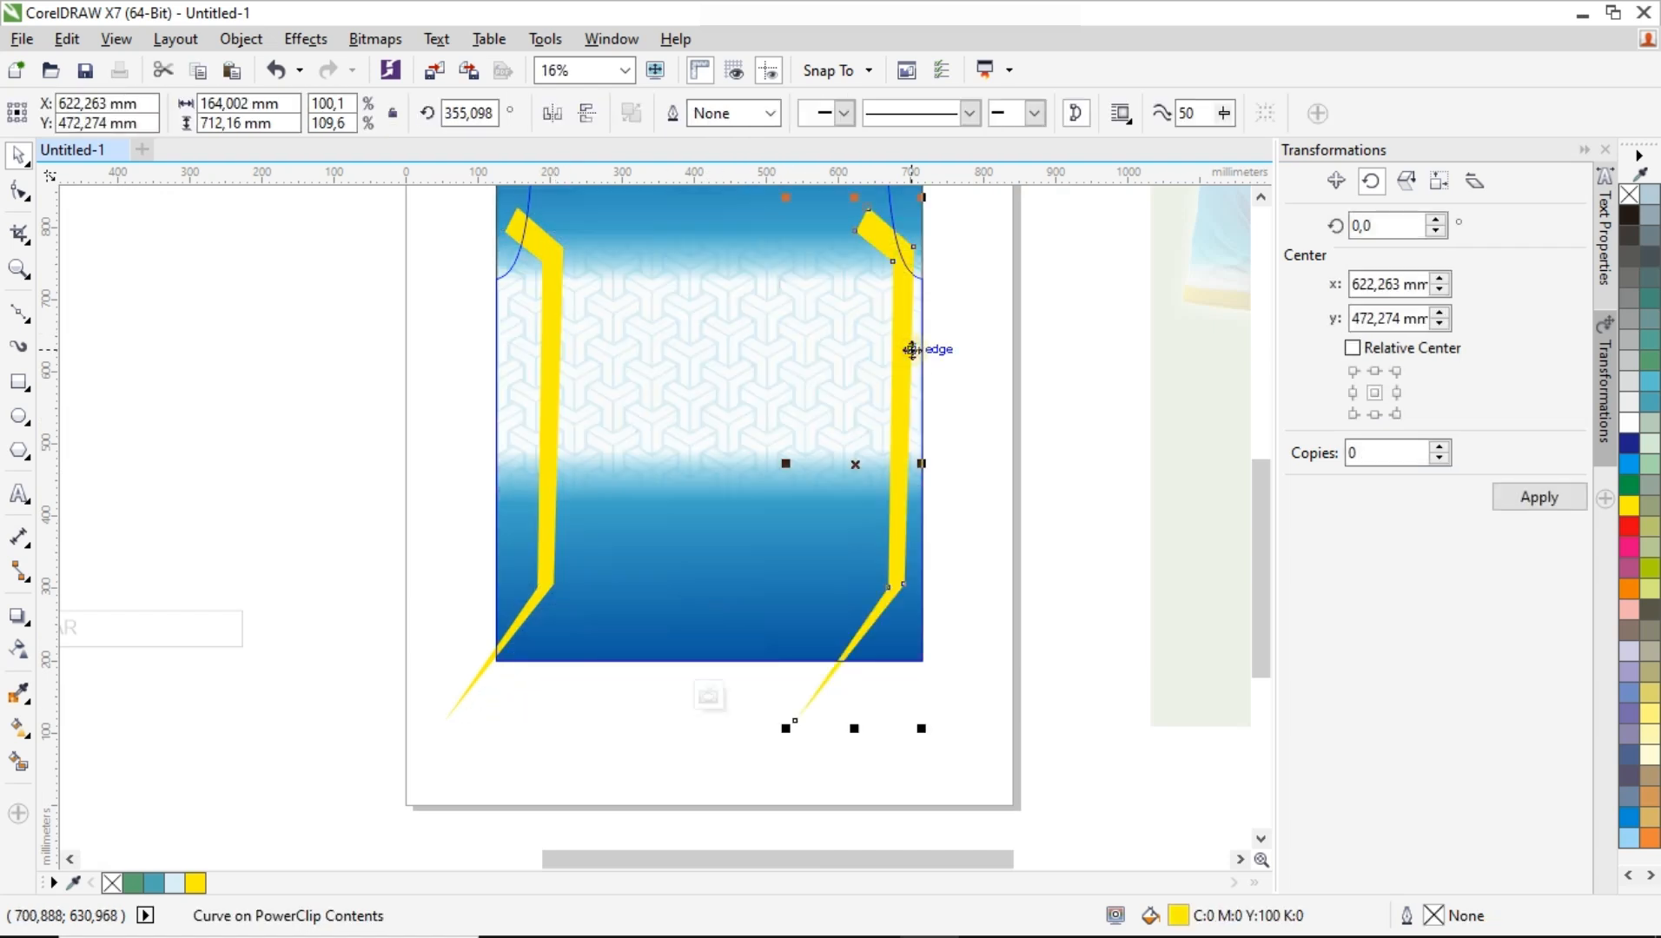
# Mirror the copied stripe horizontally and move it outward to about X 716 mm, aligned level with the original stripe.
pyautogui.click(542, 120)
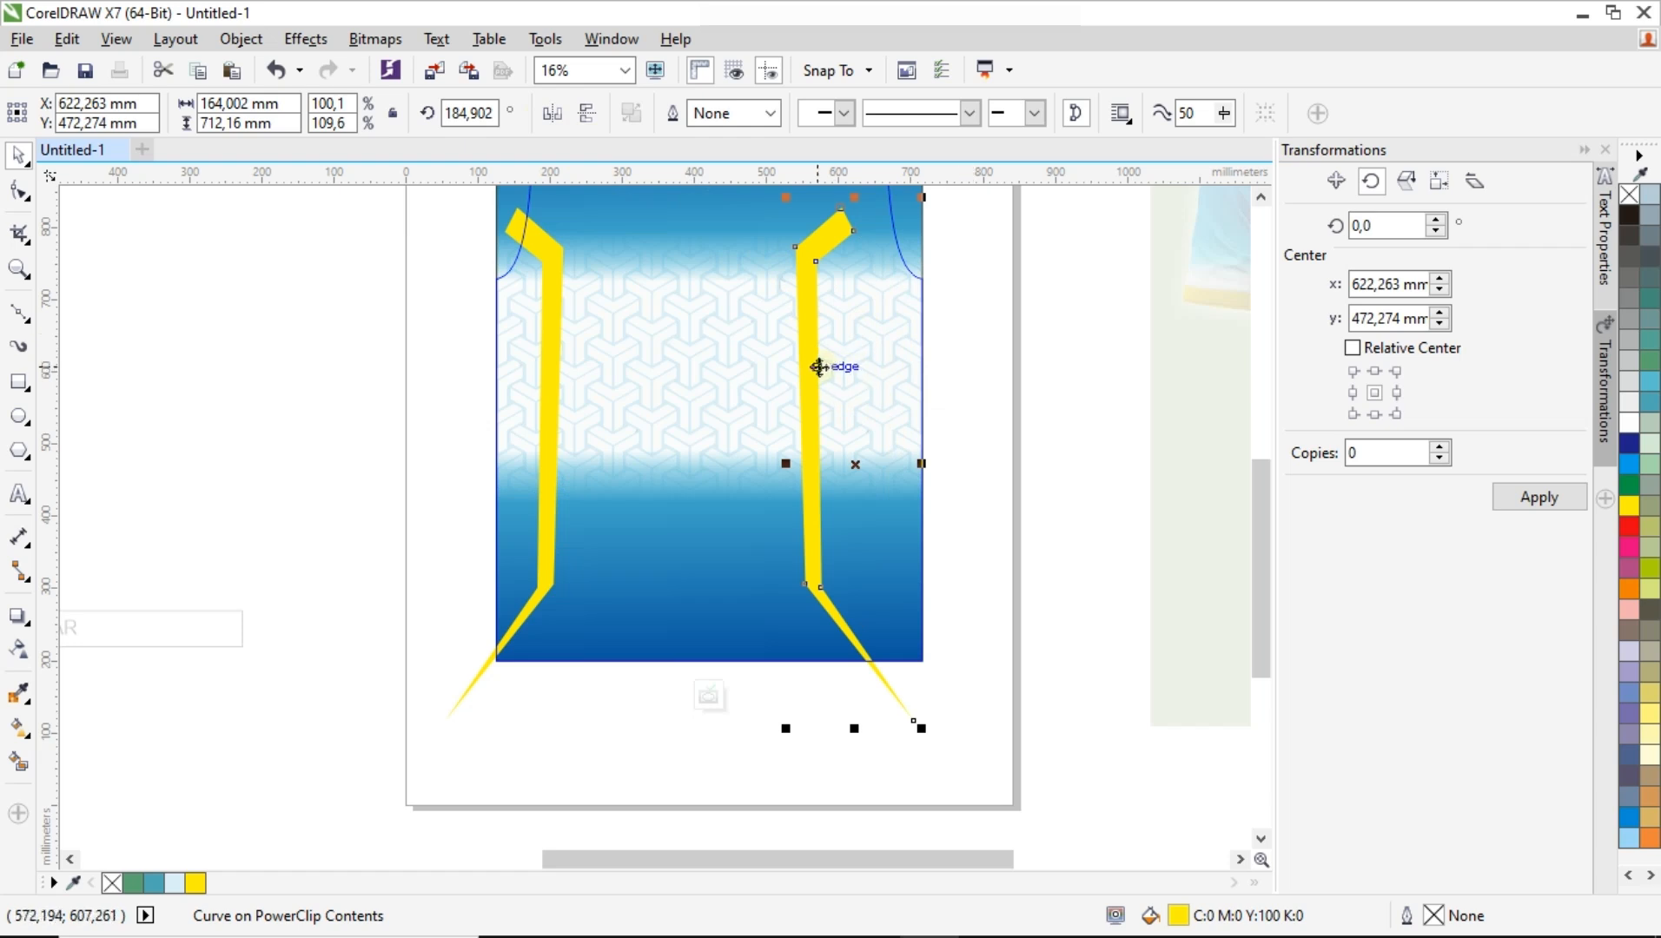
pyautogui.moveTo(820, 367); pyautogui.dragTo(886, 367)
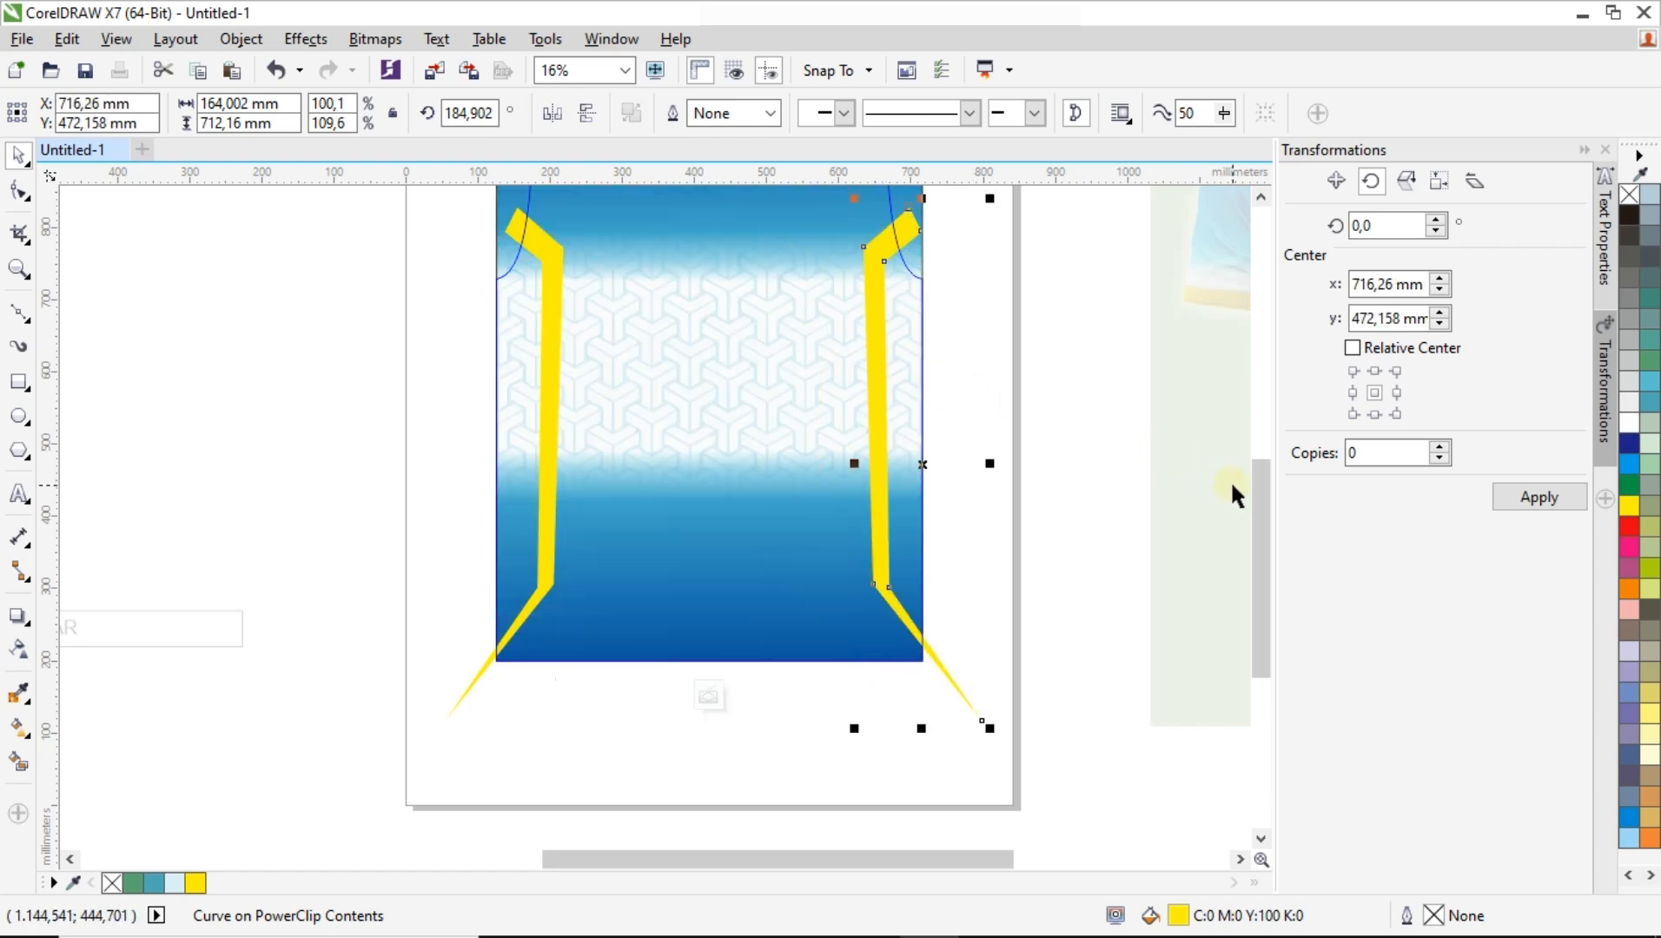
pyautogui.moveTo(1253, 491); pyautogui.dragTo(1257, 475)
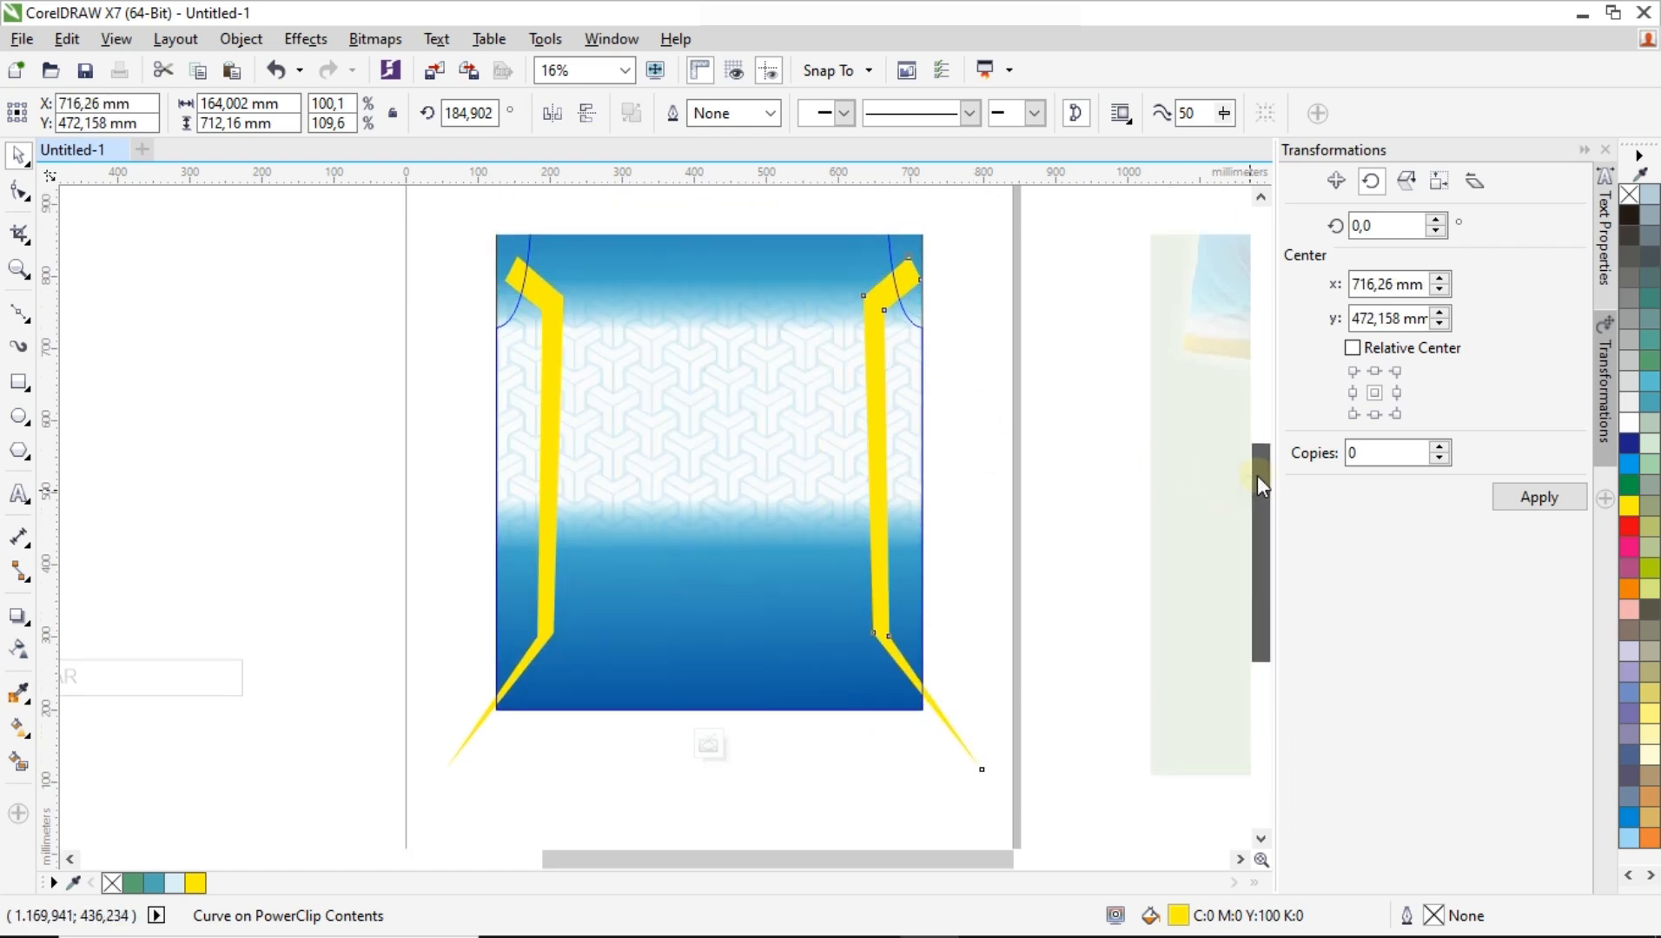
pyautogui.keyDown('shift'); pyautogui.click(548, 310); pyautogui.keyUp('shift')
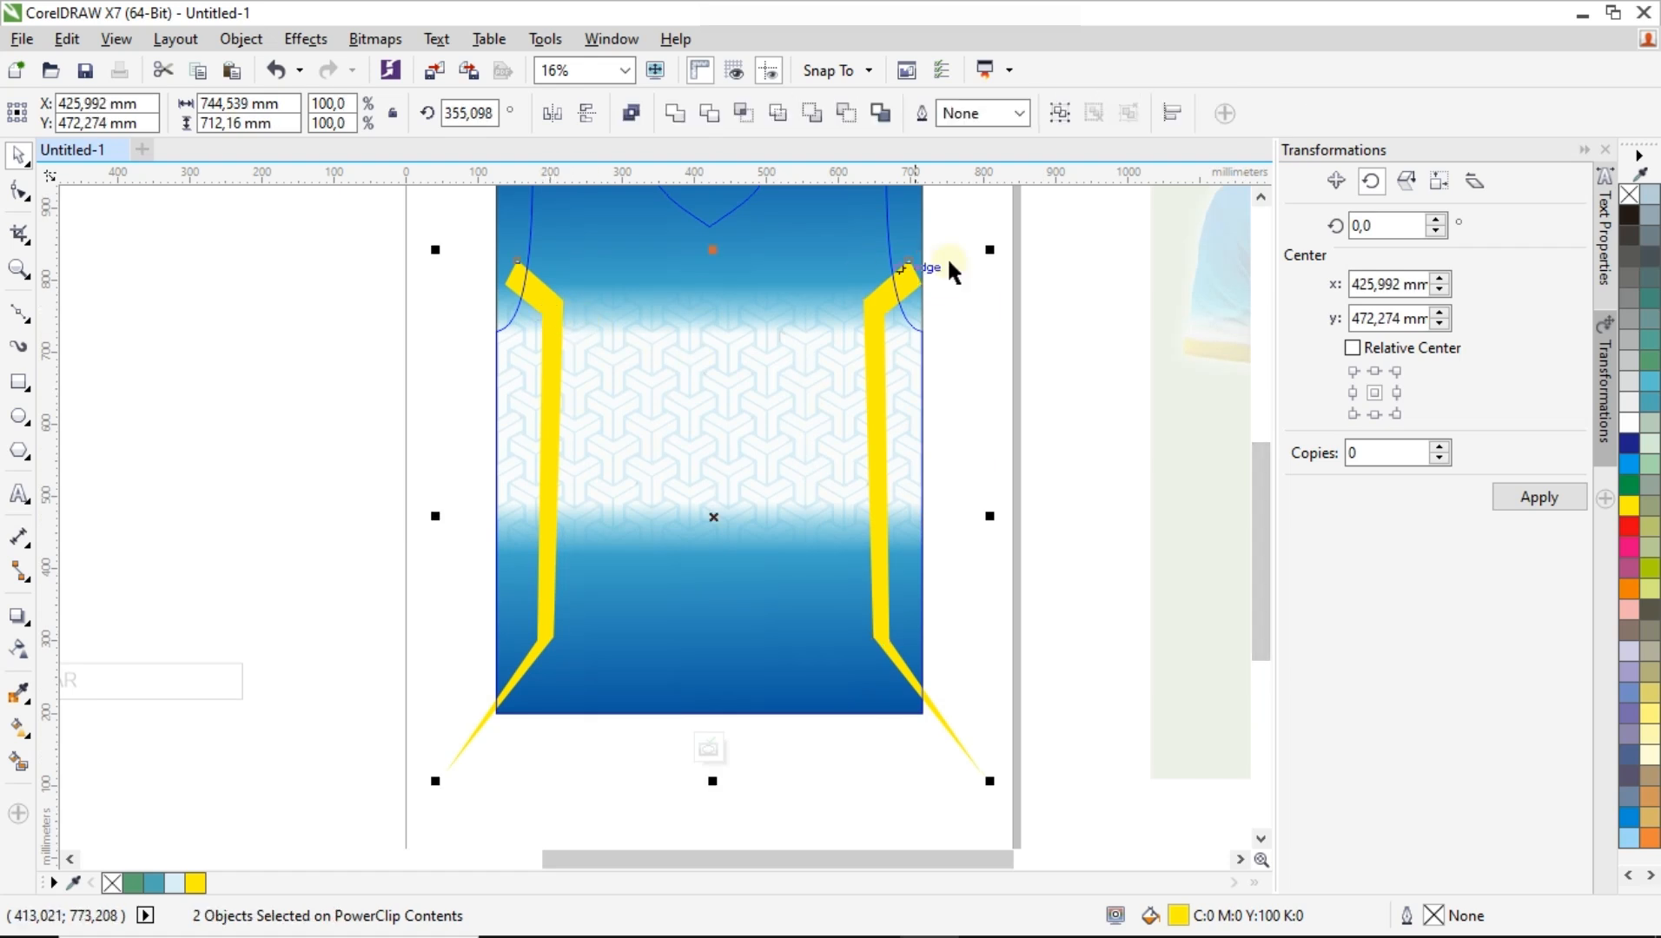
pyautogui.click(996, 343)
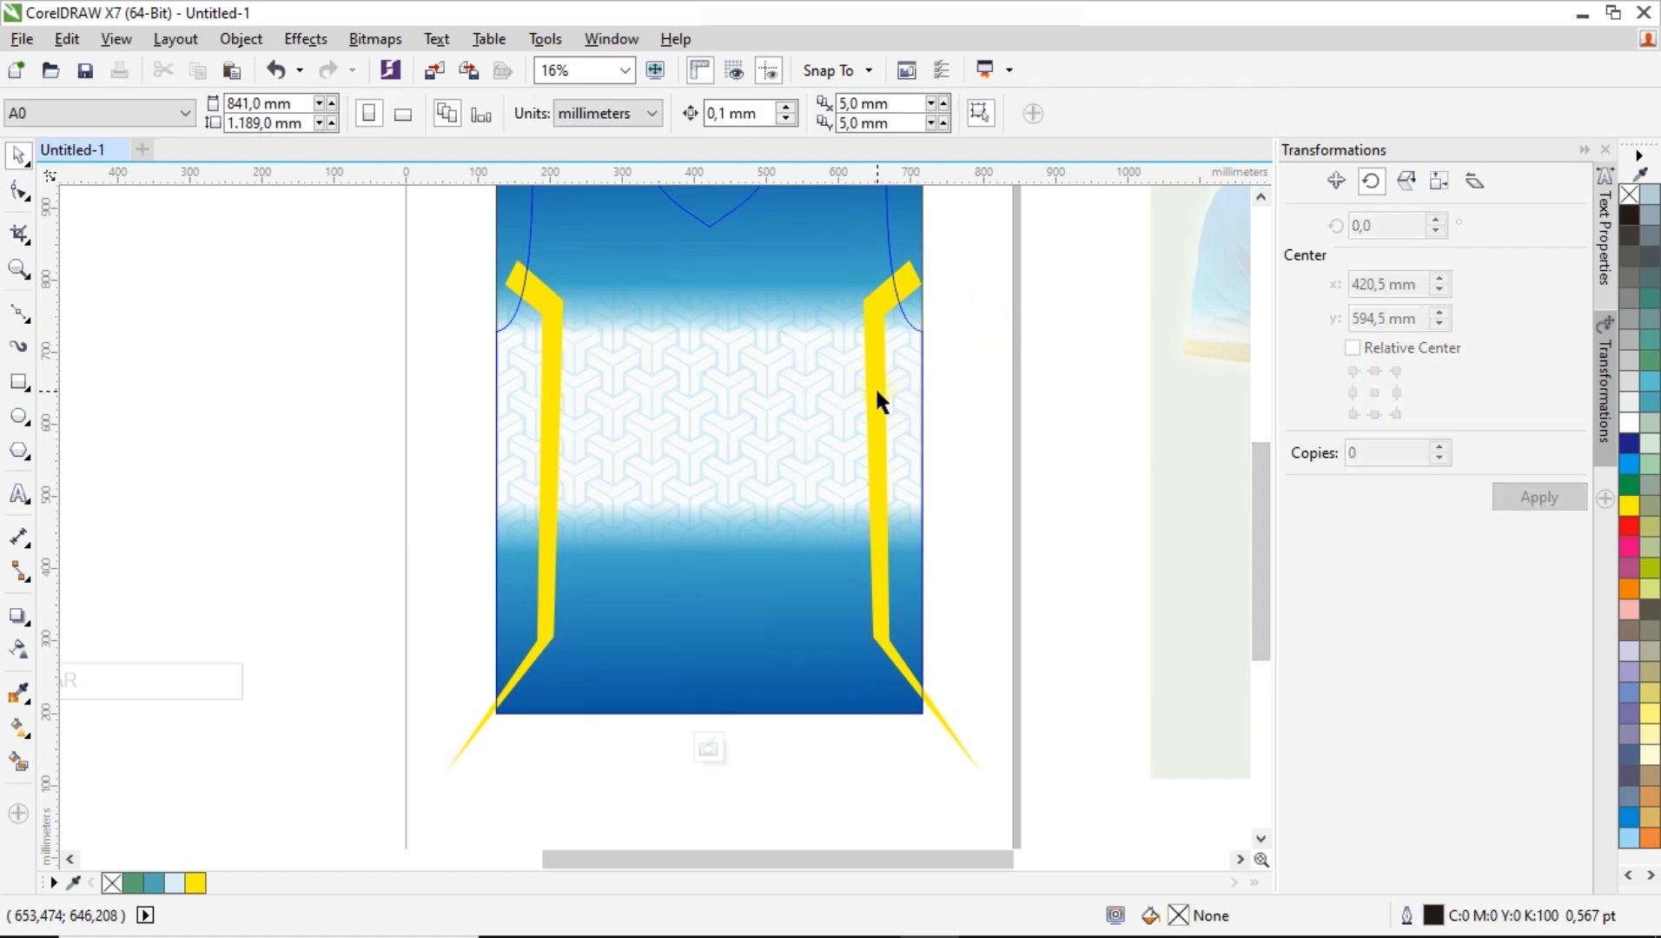
# Nudge the mirrored stripe inward to about X 708 mm so its upper end matches the opposite stripe.
pyautogui.click(878, 398)
pyautogui.scroll(1, 876, 391)
pyautogui.scroll(-1, 877, 393)
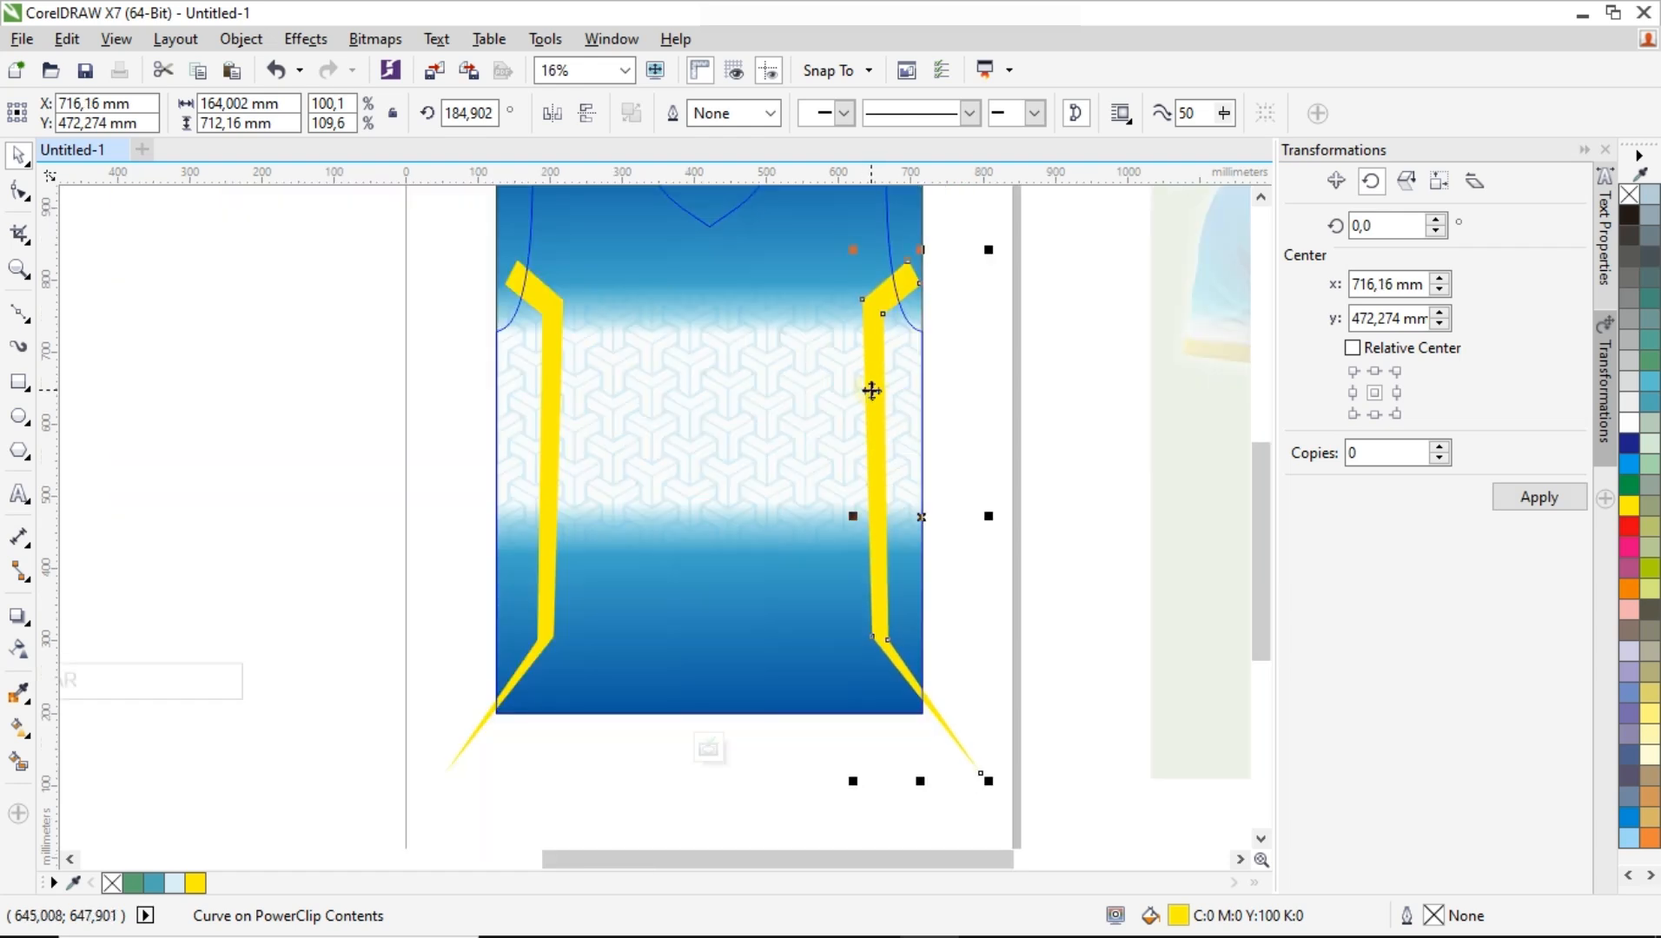
pyautogui.click(870, 389)
pyautogui.scroll(3, 901, 278)
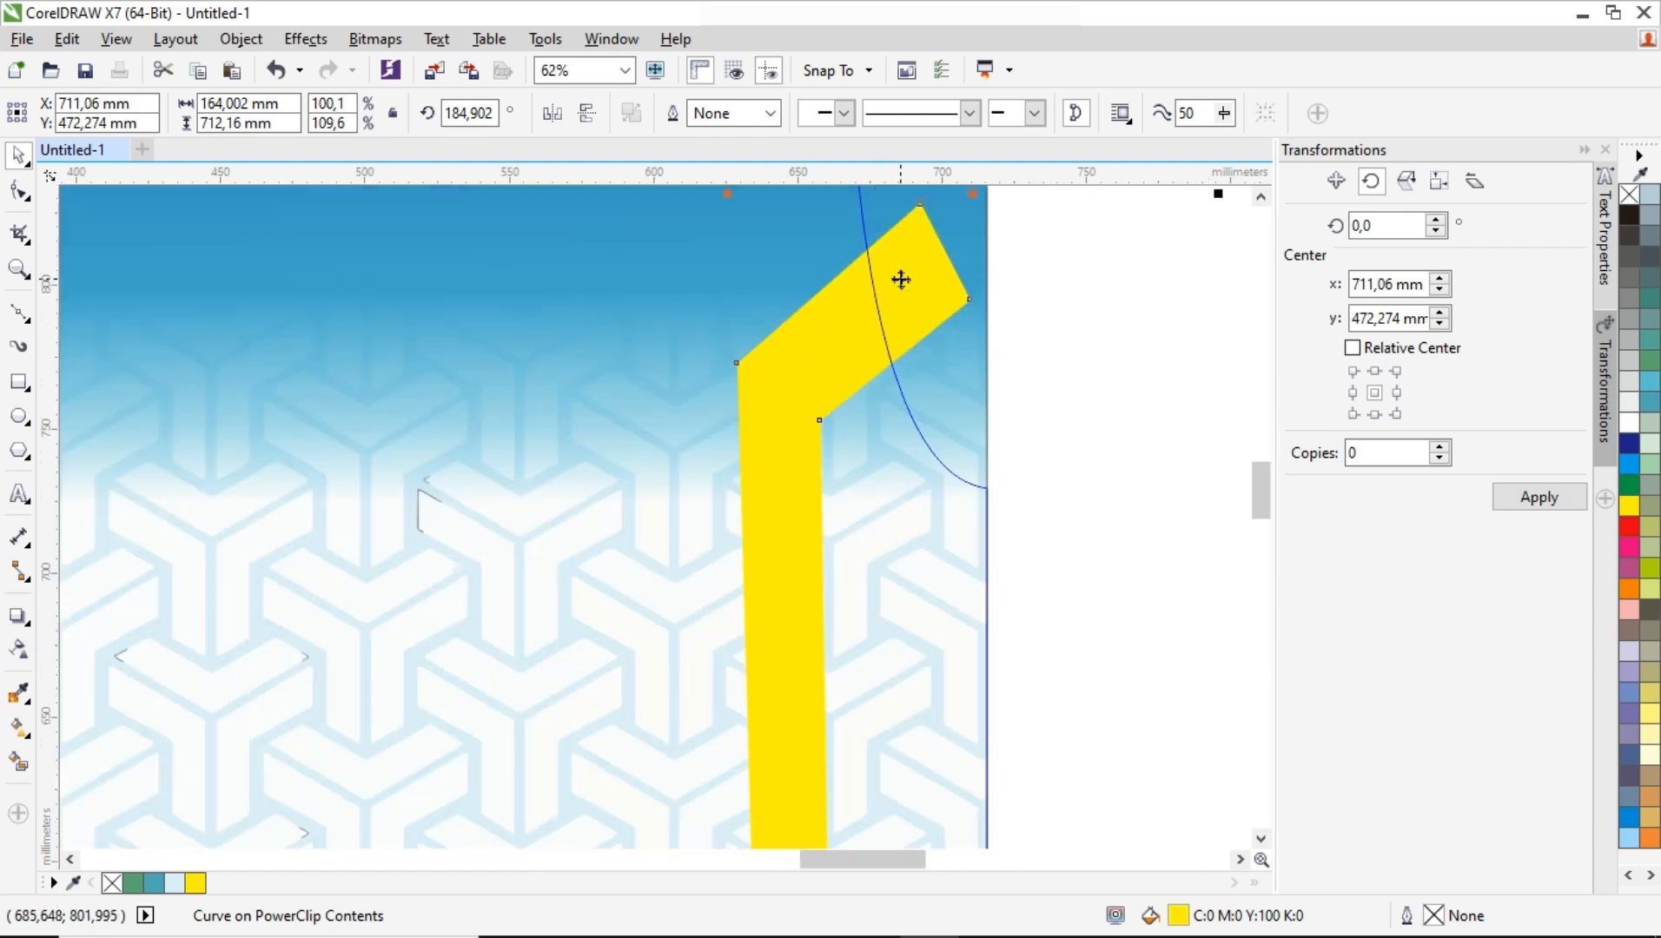
pyautogui.press('Left')
pyautogui.press('Left')
pyautogui.press('Left')
pyautogui.press('Left')
pyautogui.press('Left')
pyautogui.press('Left')
pyautogui.press('Left')
pyautogui.press('Left')
pyautogui.press('Left')
pyautogui.press('Left')
pyautogui.press('Left')
pyautogui.press('Left')
pyautogui.press('Left')
pyautogui.press('Left')
pyautogui.press('Left')
pyautogui.press('Left')
pyautogui.press('Left')
pyautogui.press('Left')
pyautogui.press('Left')
pyautogui.press('Left')
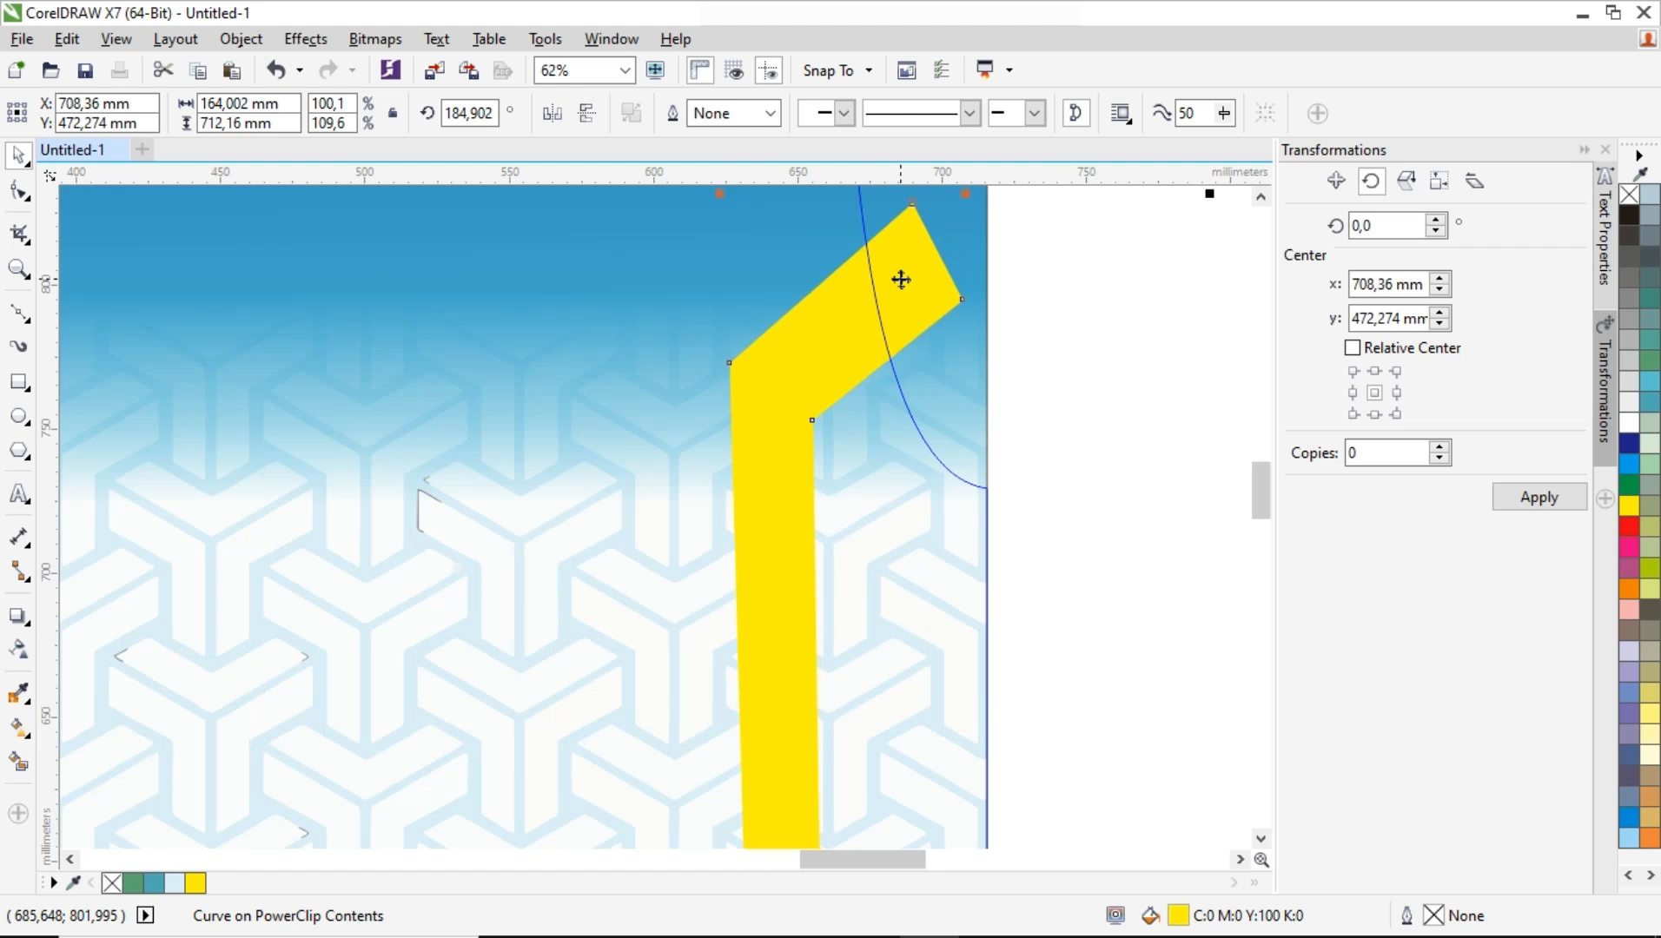
pyautogui.scroll(-2, 901, 280)
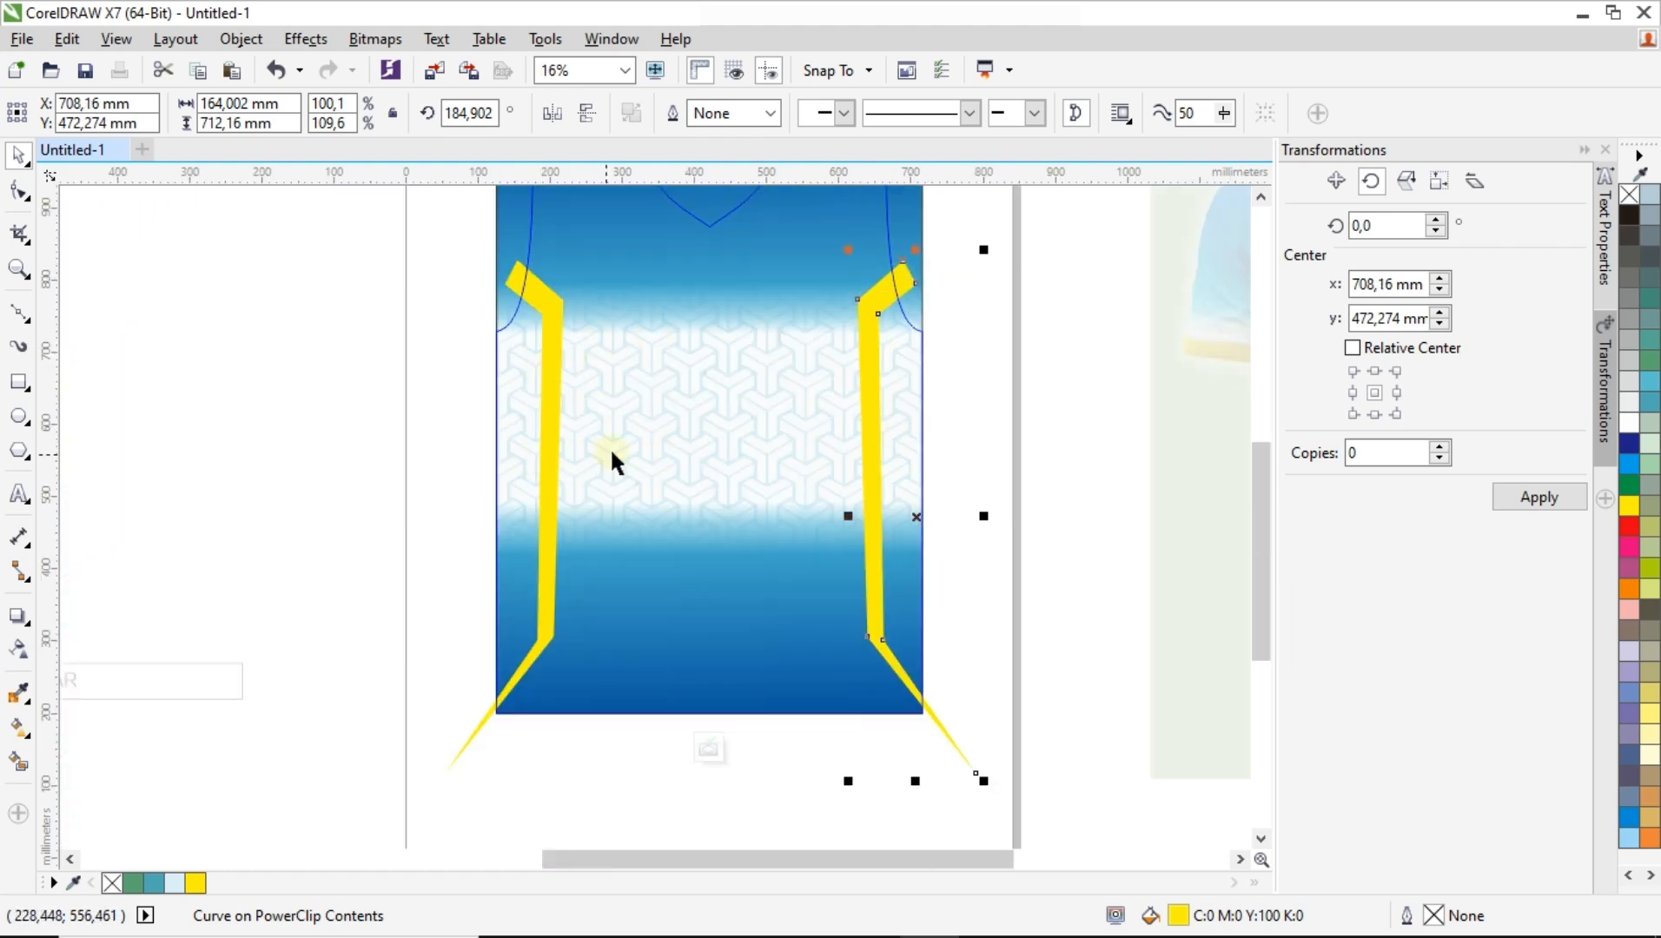
# Enlarge the gradient background rectangle beyond the shirt's lower edge and sides, to about 598 × 799 mm.
pyautogui.scroll(2, 678, 649)
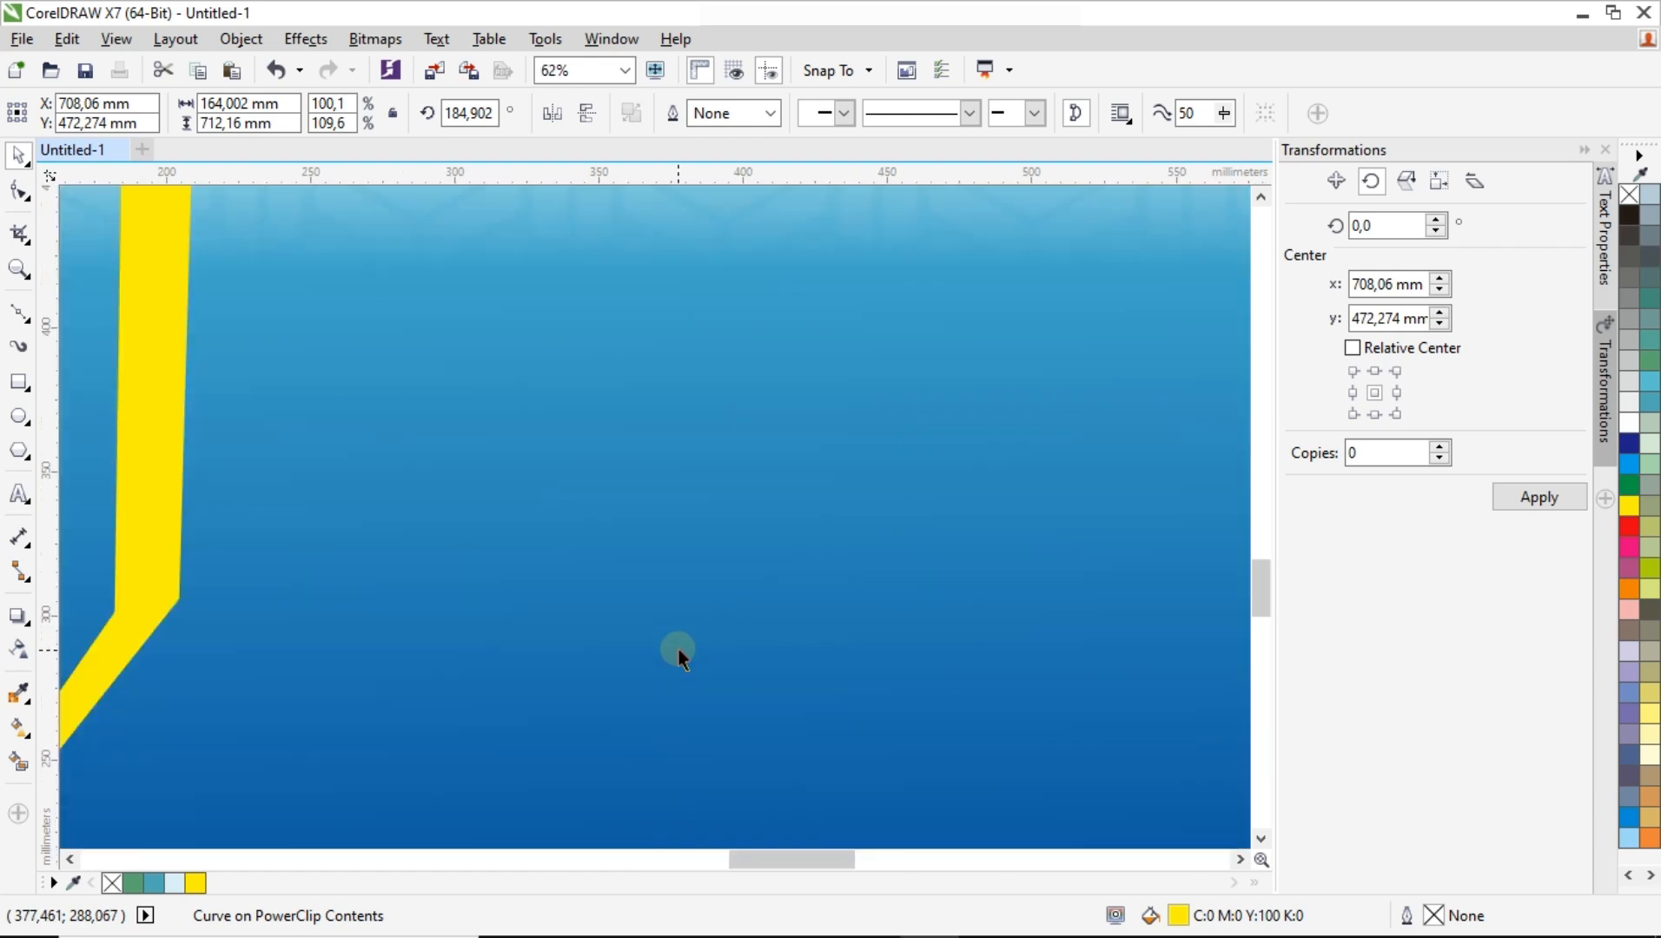
pyautogui.scroll(-1, 696, 620)
pyautogui.scroll(2, 548, 769)
pyautogui.scroll(-2, 524, 785)
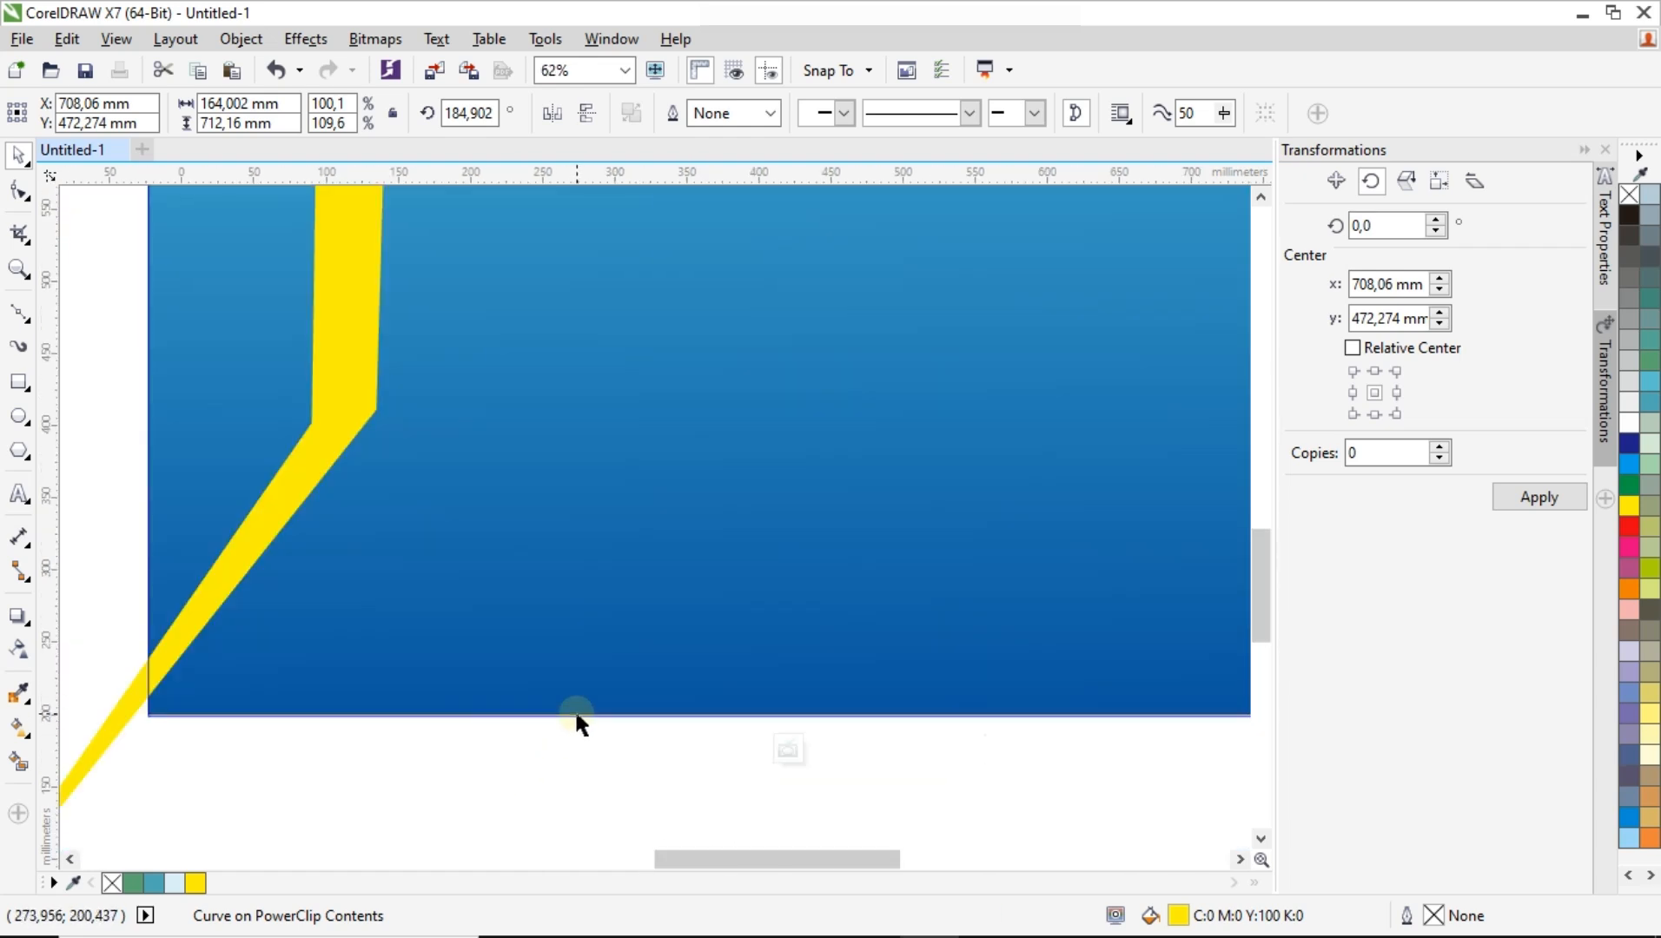
pyautogui.click(632, 667)
pyautogui.scroll(-1, 632, 667)
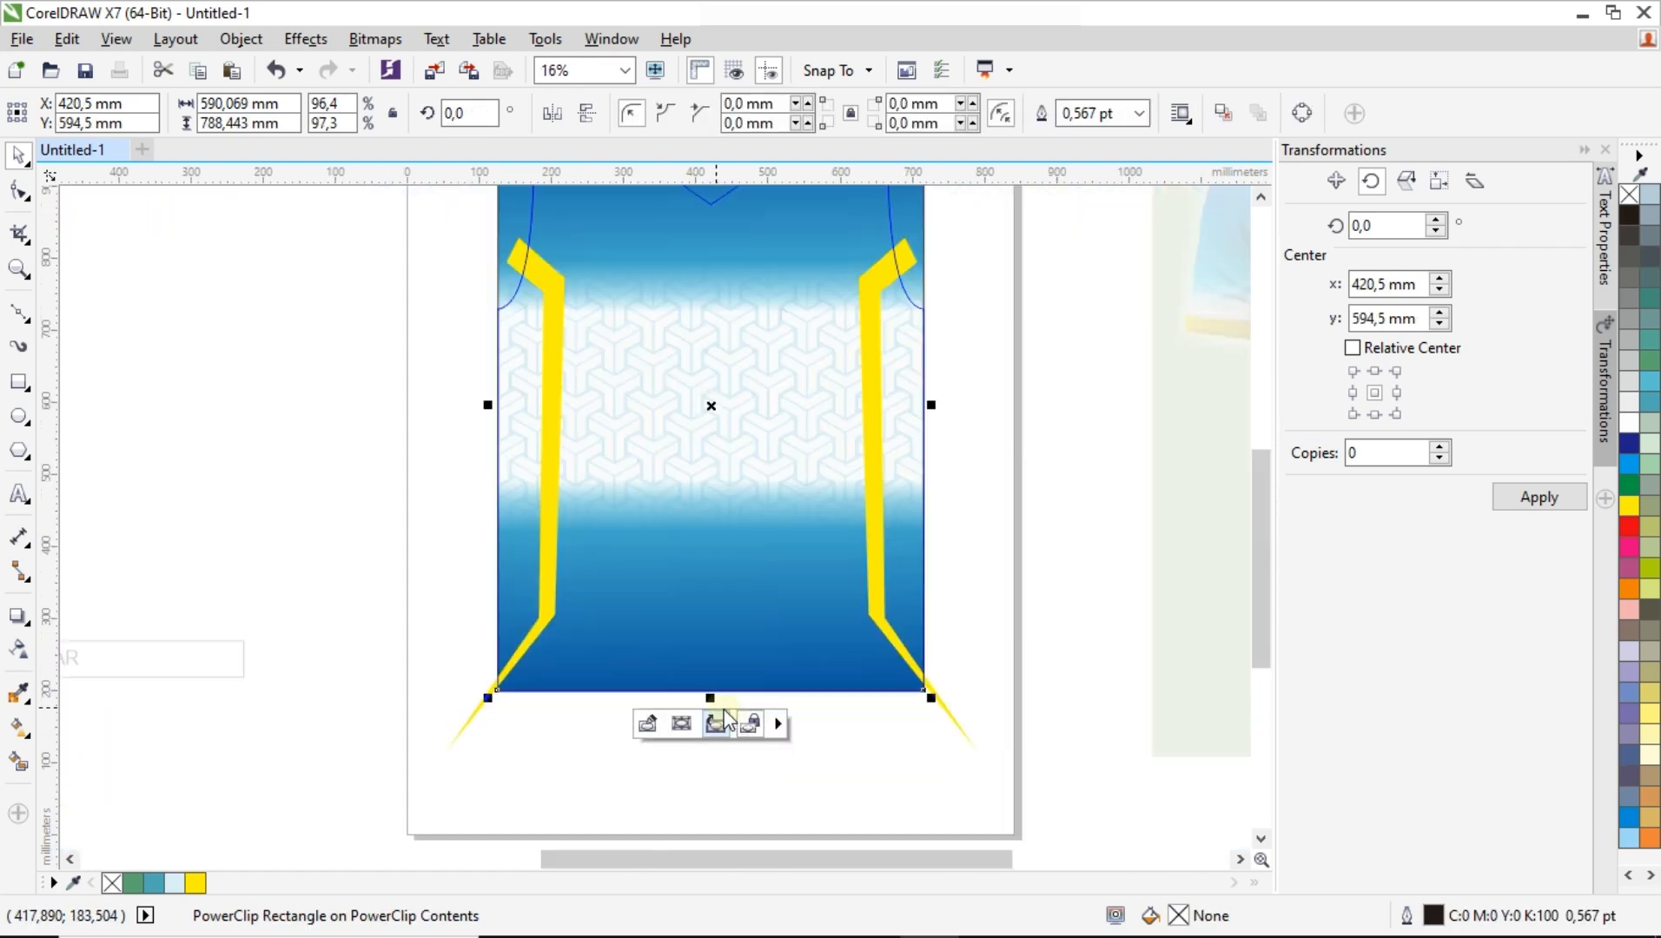
pyautogui.hotkey('ctrl', 'z')
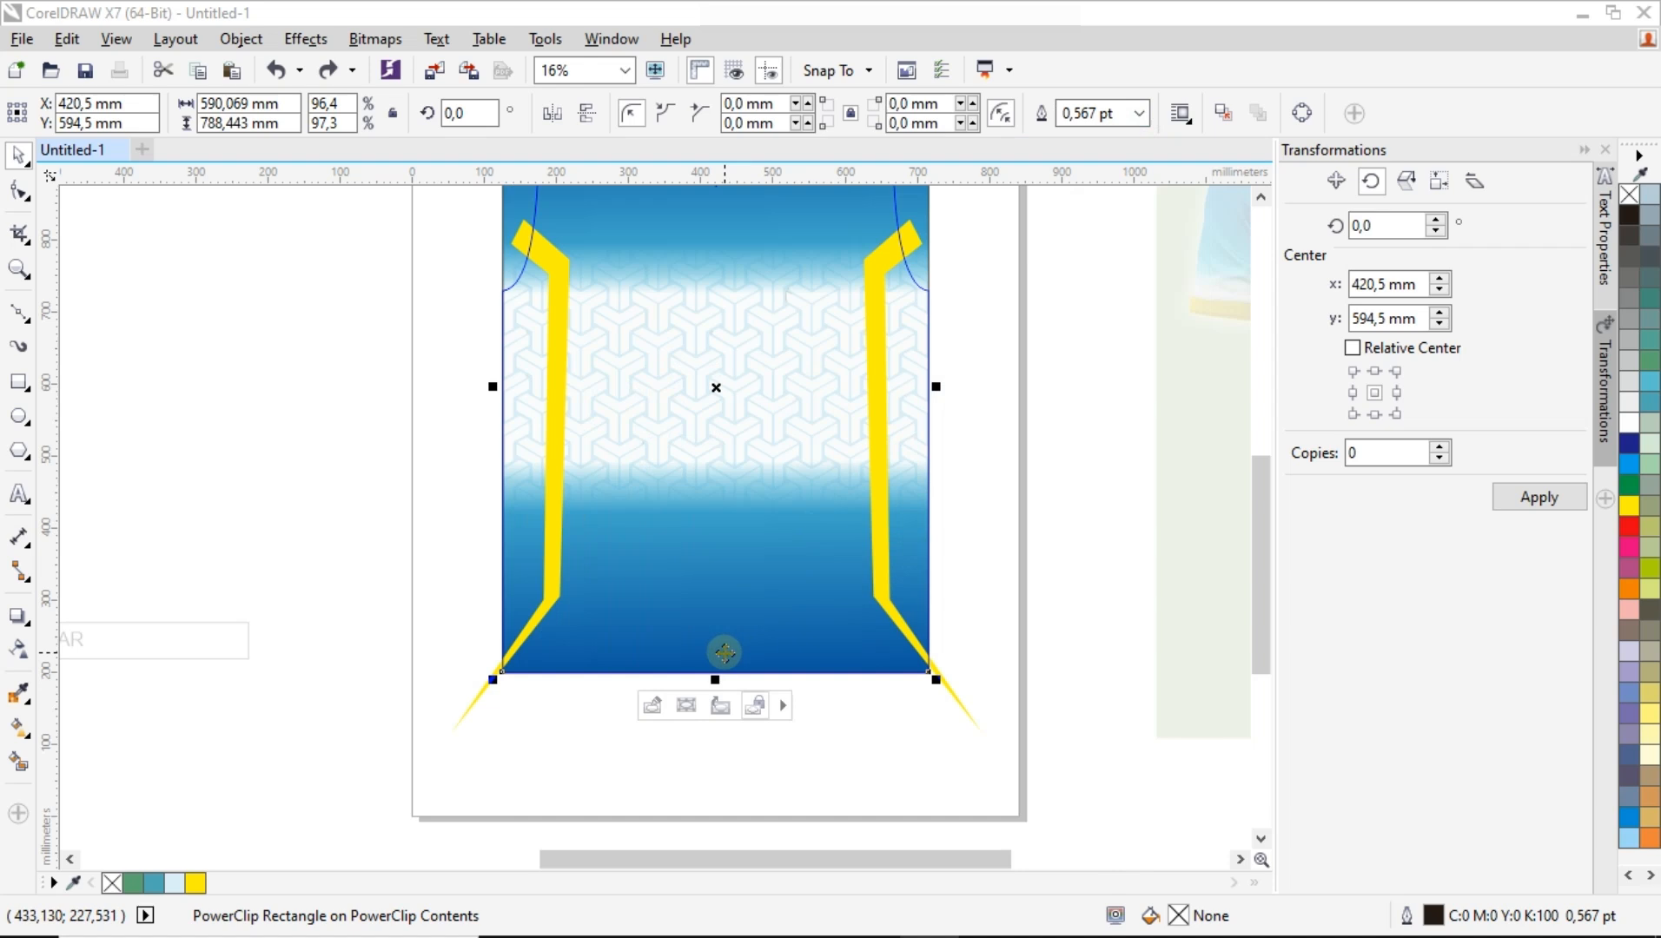
pyautogui.scroll(2, 725, 652)
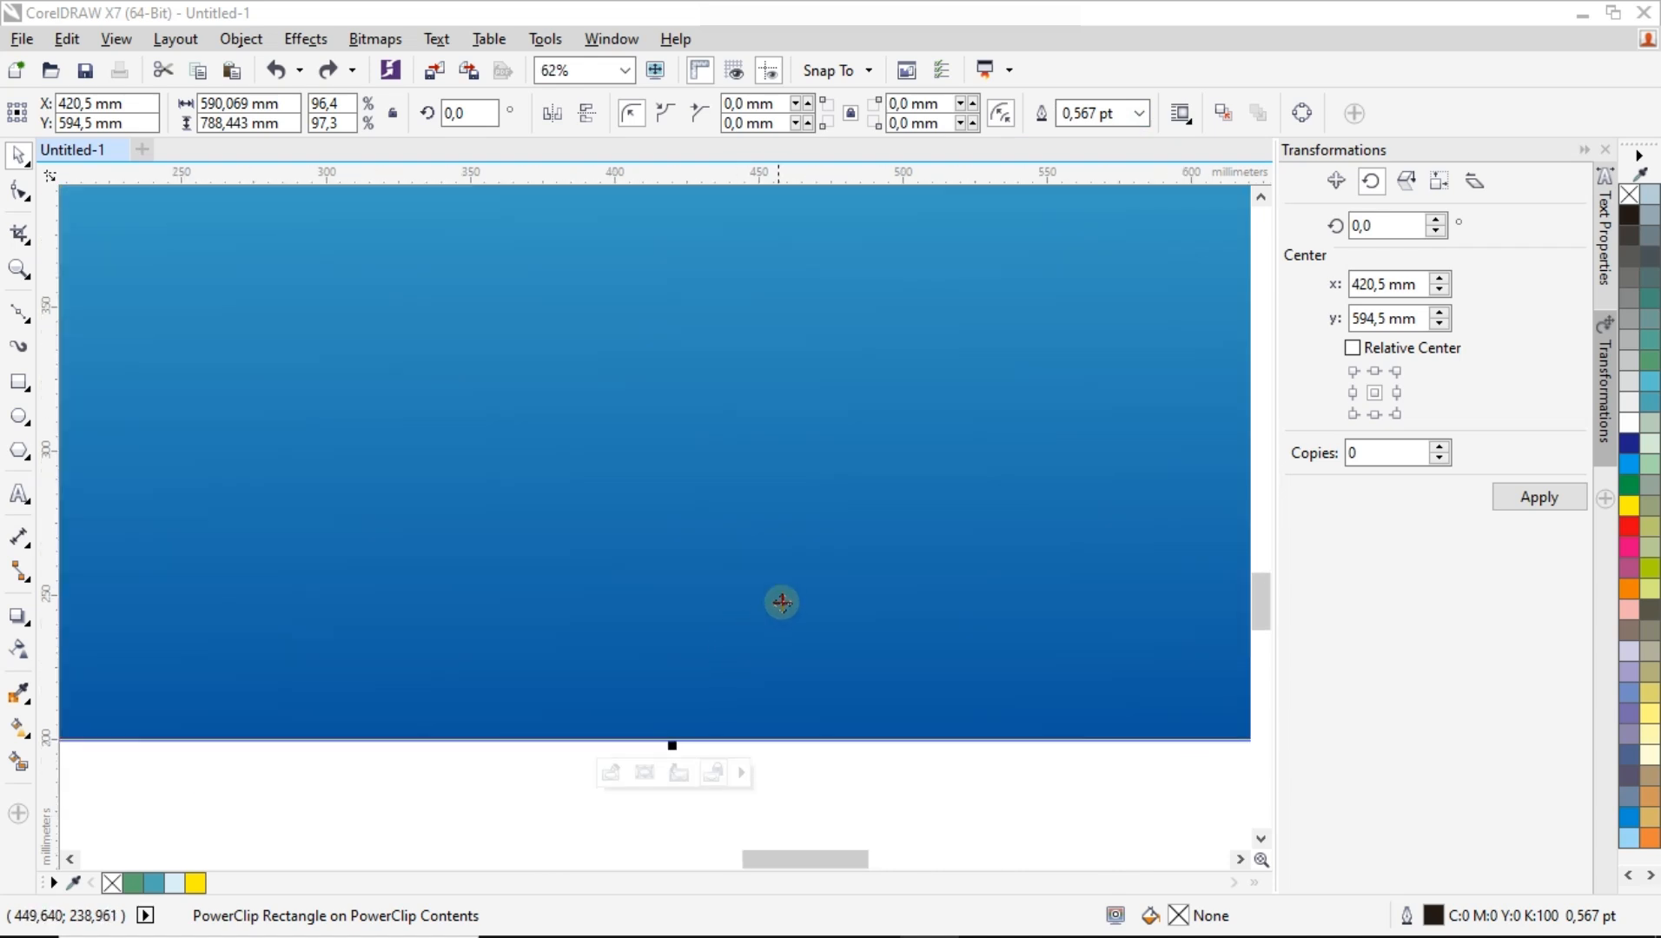
pyautogui.click(322, 782)
pyautogui.scroll(-1, 642, 634)
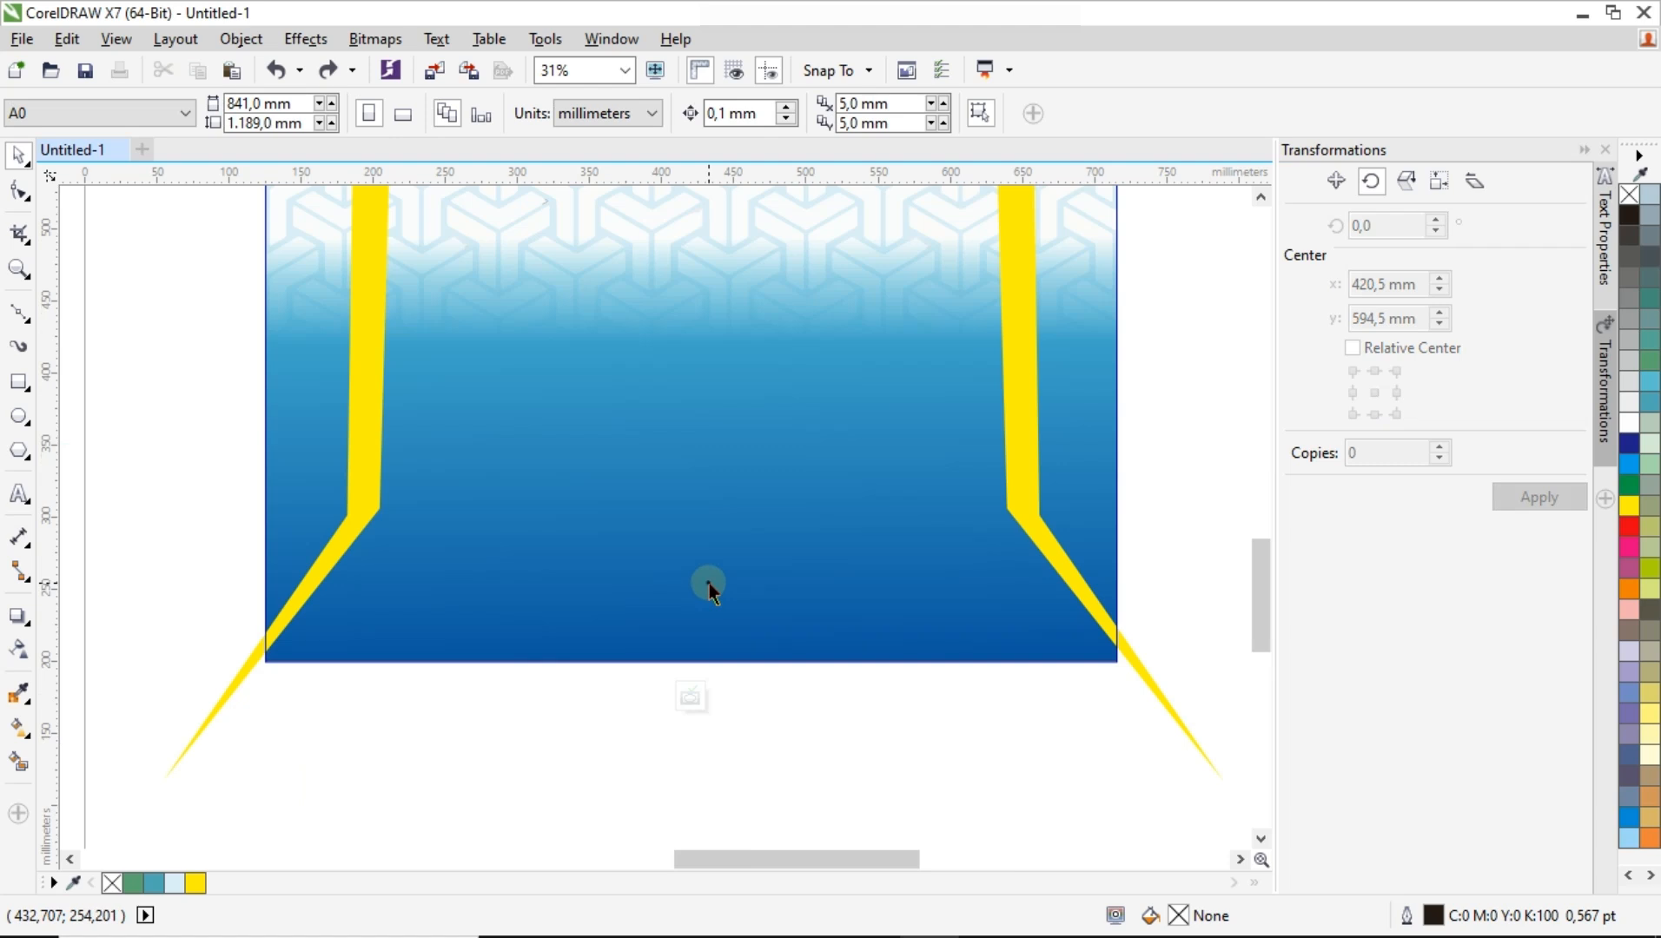
pyautogui.click(709, 583)
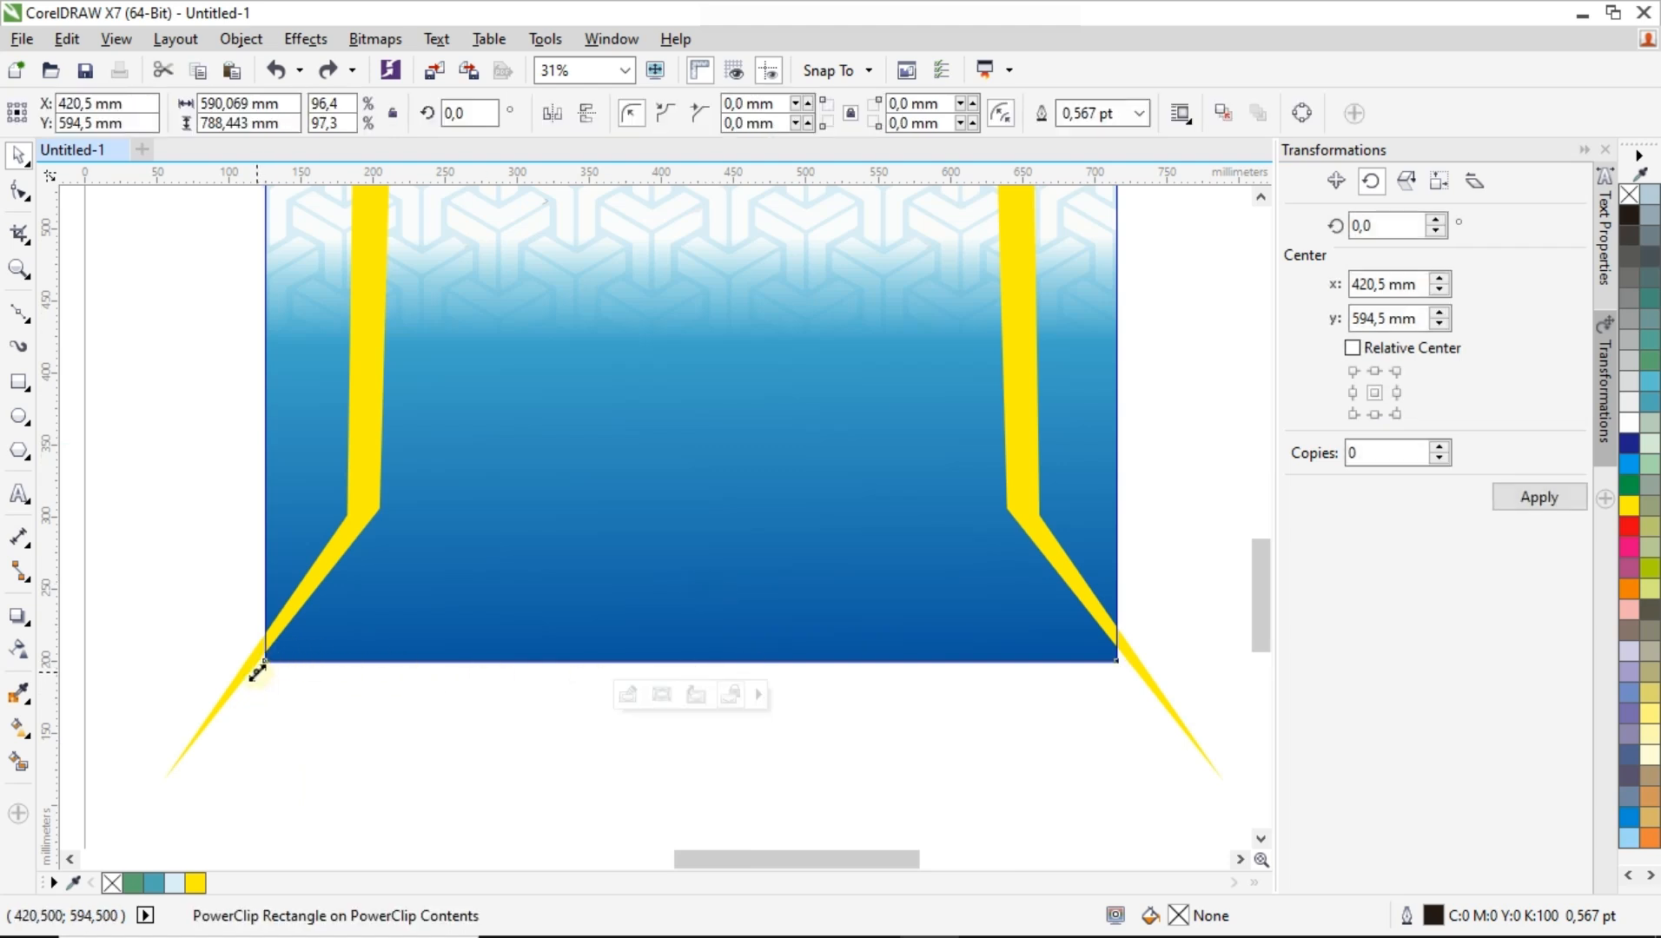
pyautogui.moveTo(257, 674); pyautogui.dragTo(252, 674)
pyautogui.moveTo(1124, 672); pyautogui.dragTo(1113, 683)
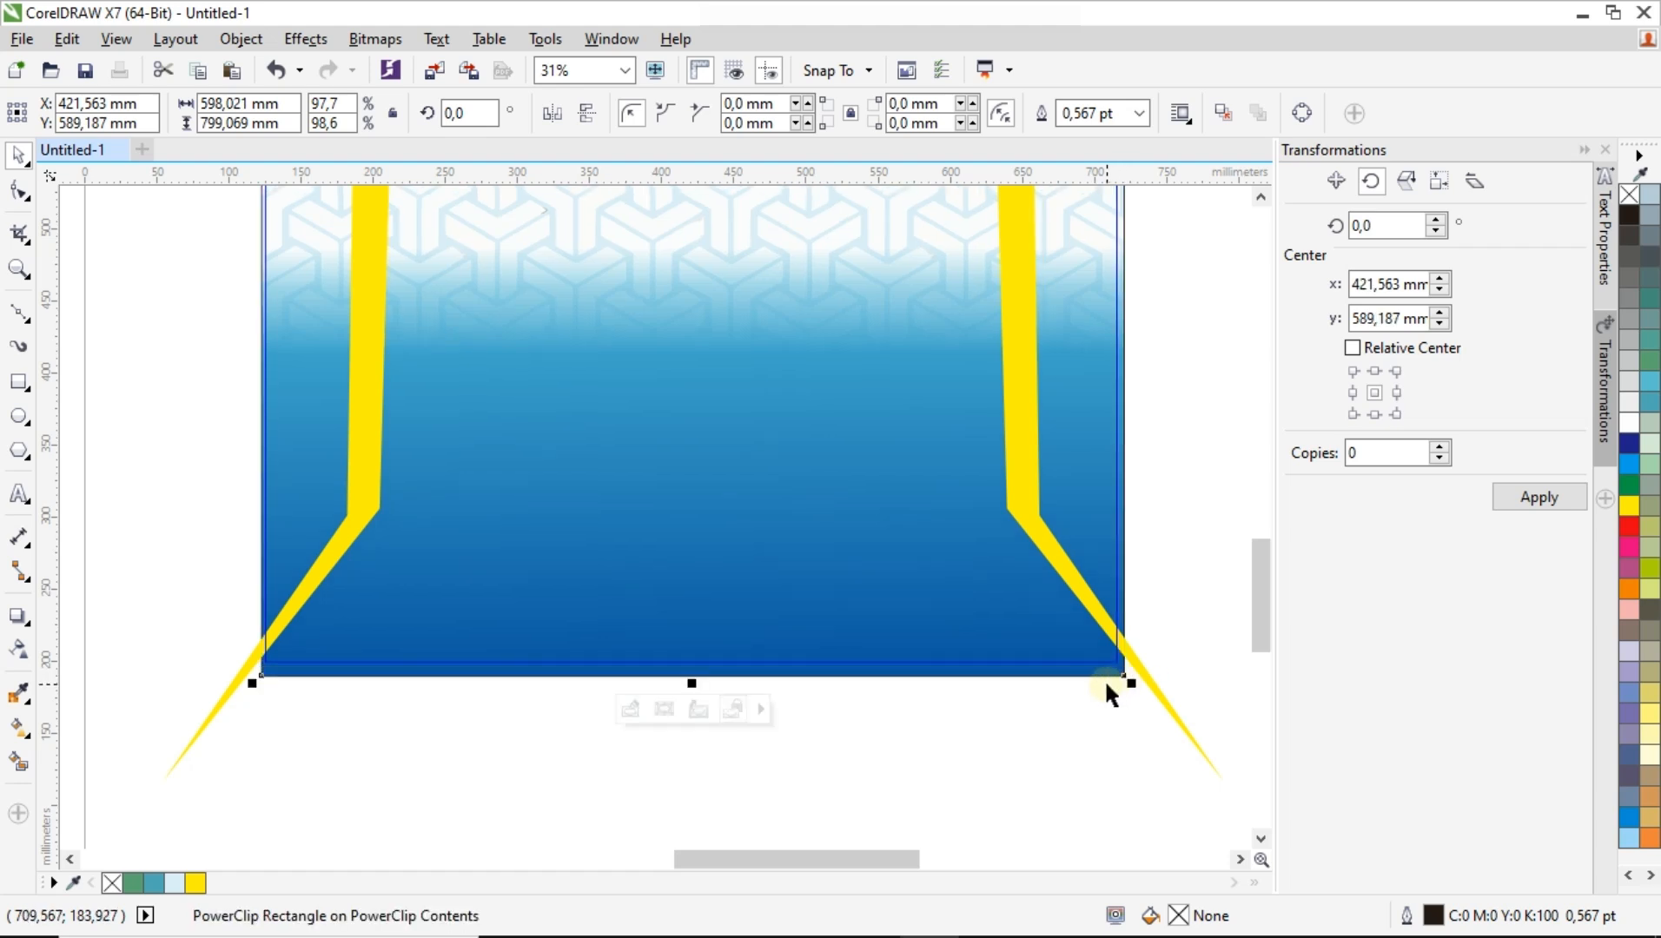
# Extend the background rectangle past the shirt's shoulders and right side, to about 607 × 812 mm.
pyautogui.scroll(-4, 1103, 683)
pyautogui.scroll(3, 1077, 422)
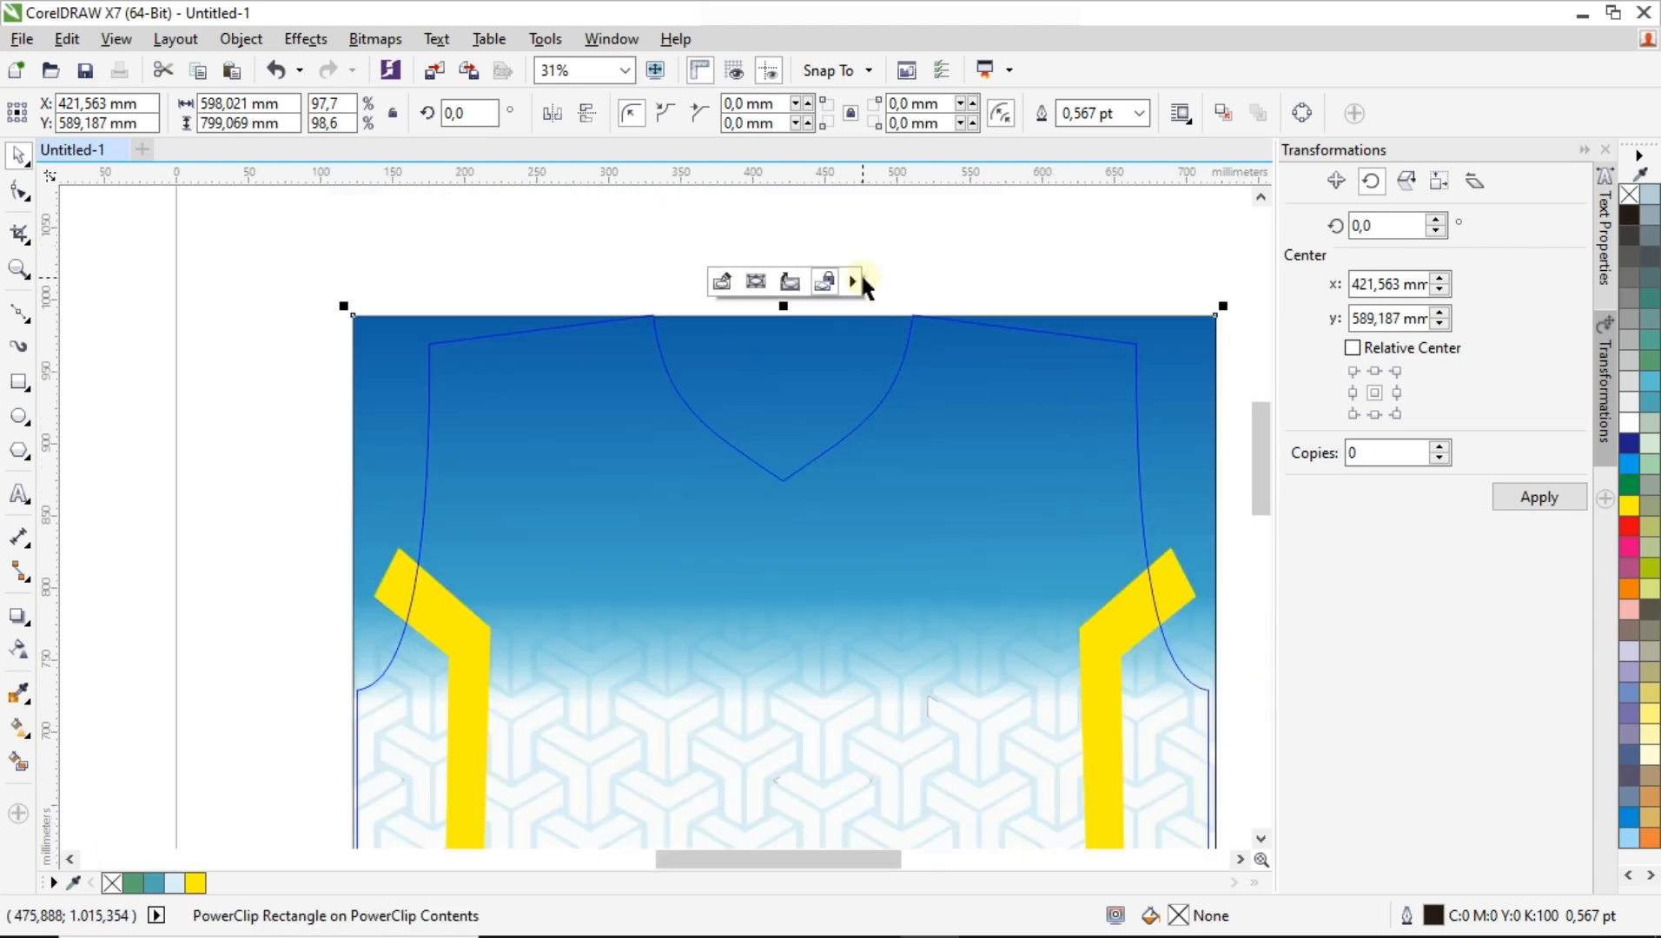
pyautogui.scroll(2, 860, 273)
pyautogui.scroll(1, 1051, 426)
pyautogui.scroll(-1, 1051, 425)
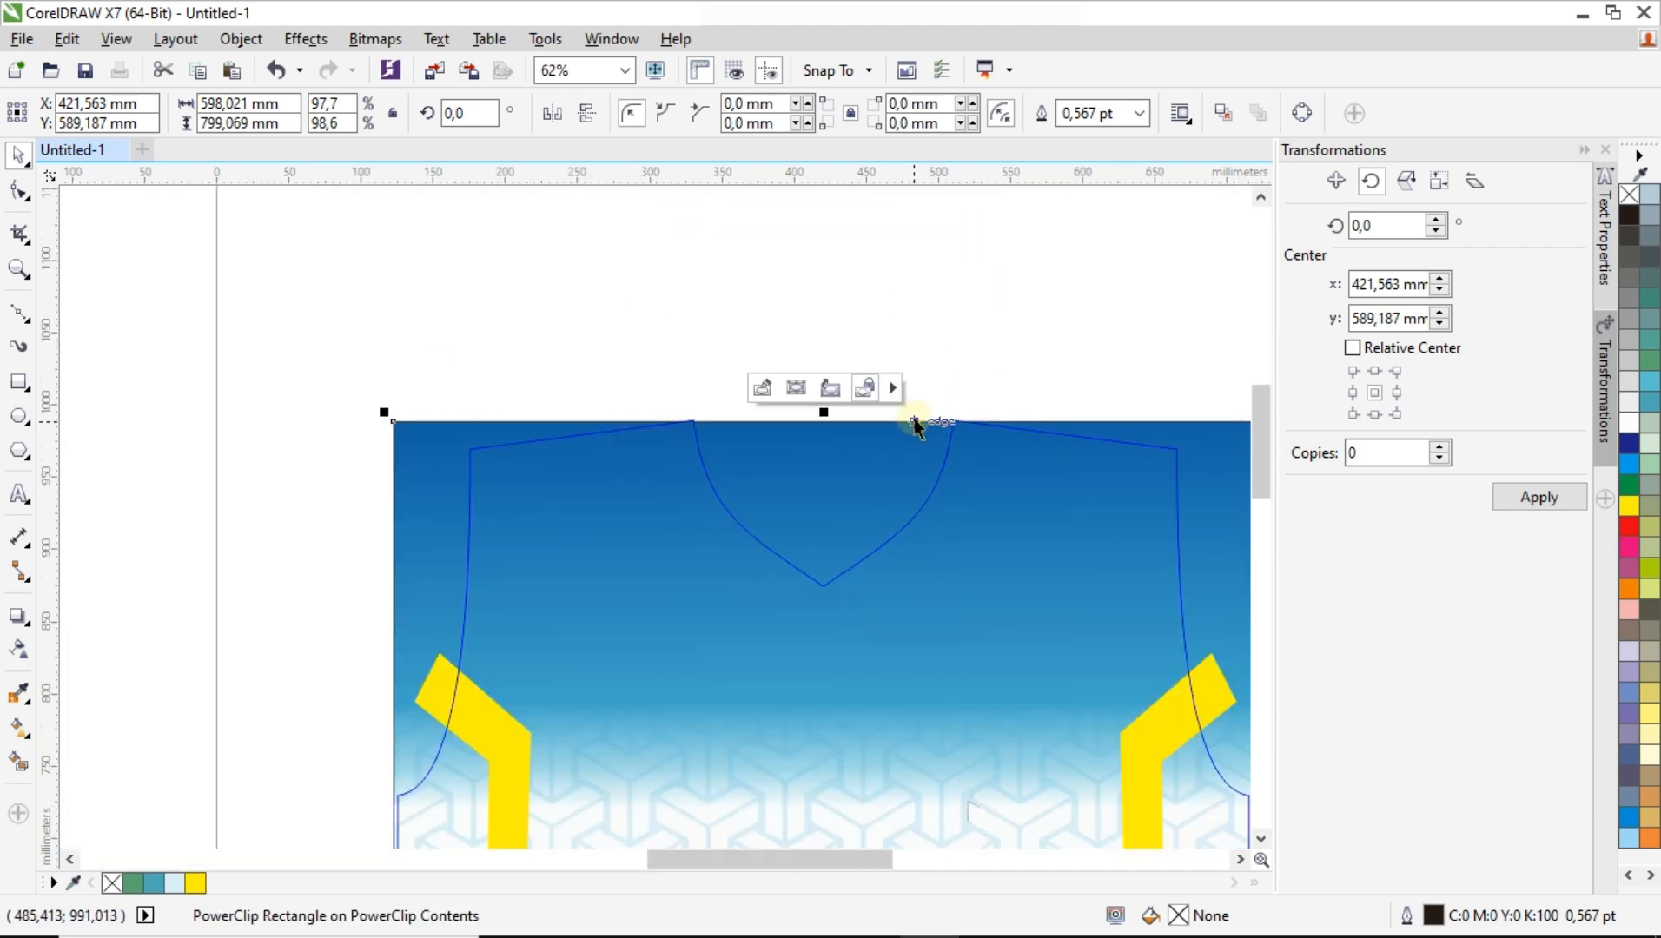
pyautogui.scroll(-4, 919, 423)
pyautogui.moveTo(1103, 402); pyautogui.dragTo(1104, 393)
pyautogui.scroll(2, 804, 425)
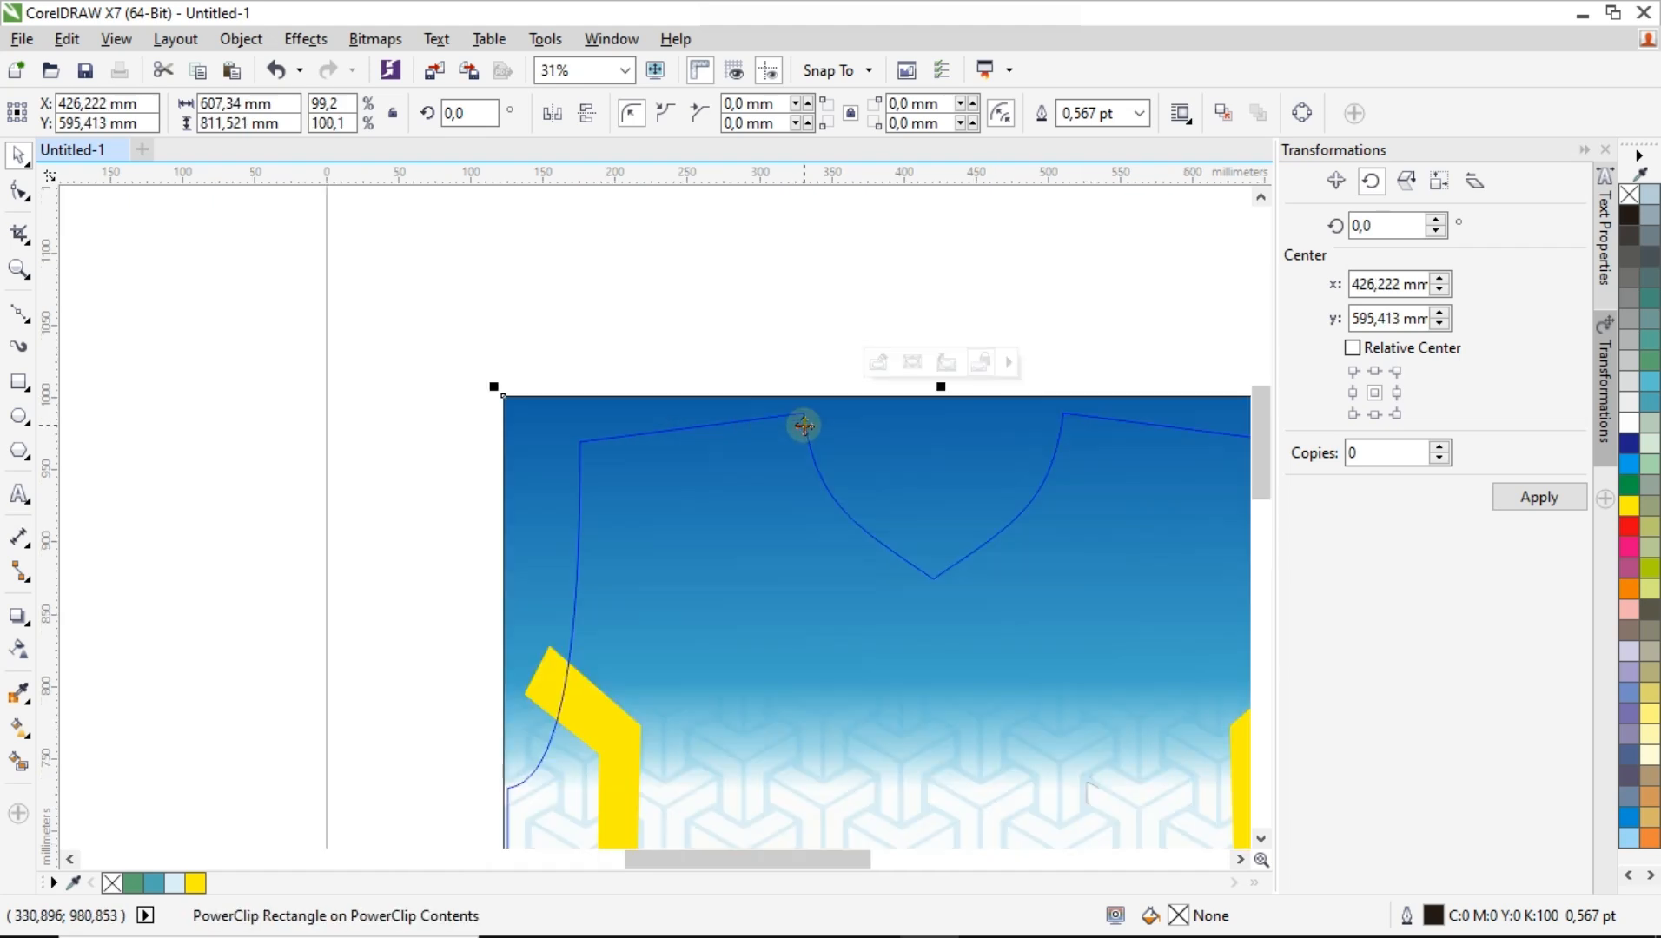
pyautogui.scroll(-2, 804, 426)
pyautogui.scroll(-2, 817, 423)
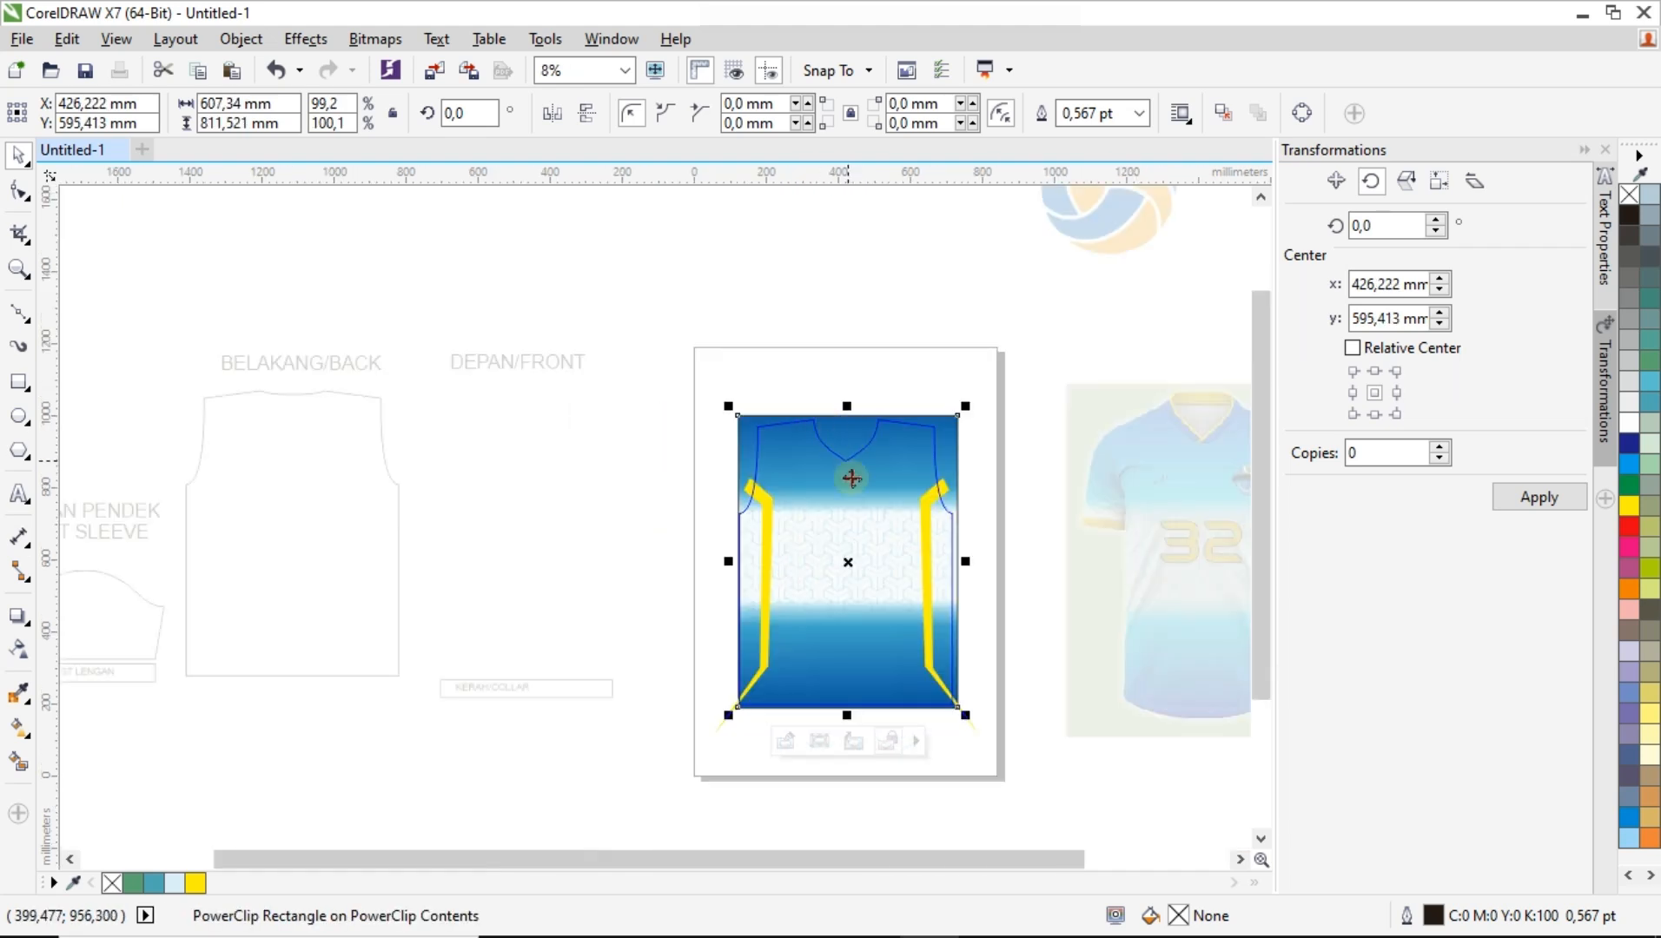
# Finish editing the front piece's clipped contents and inspect the two stripes and the pattern on the shirt.
pyautogui.click(1023, 489)
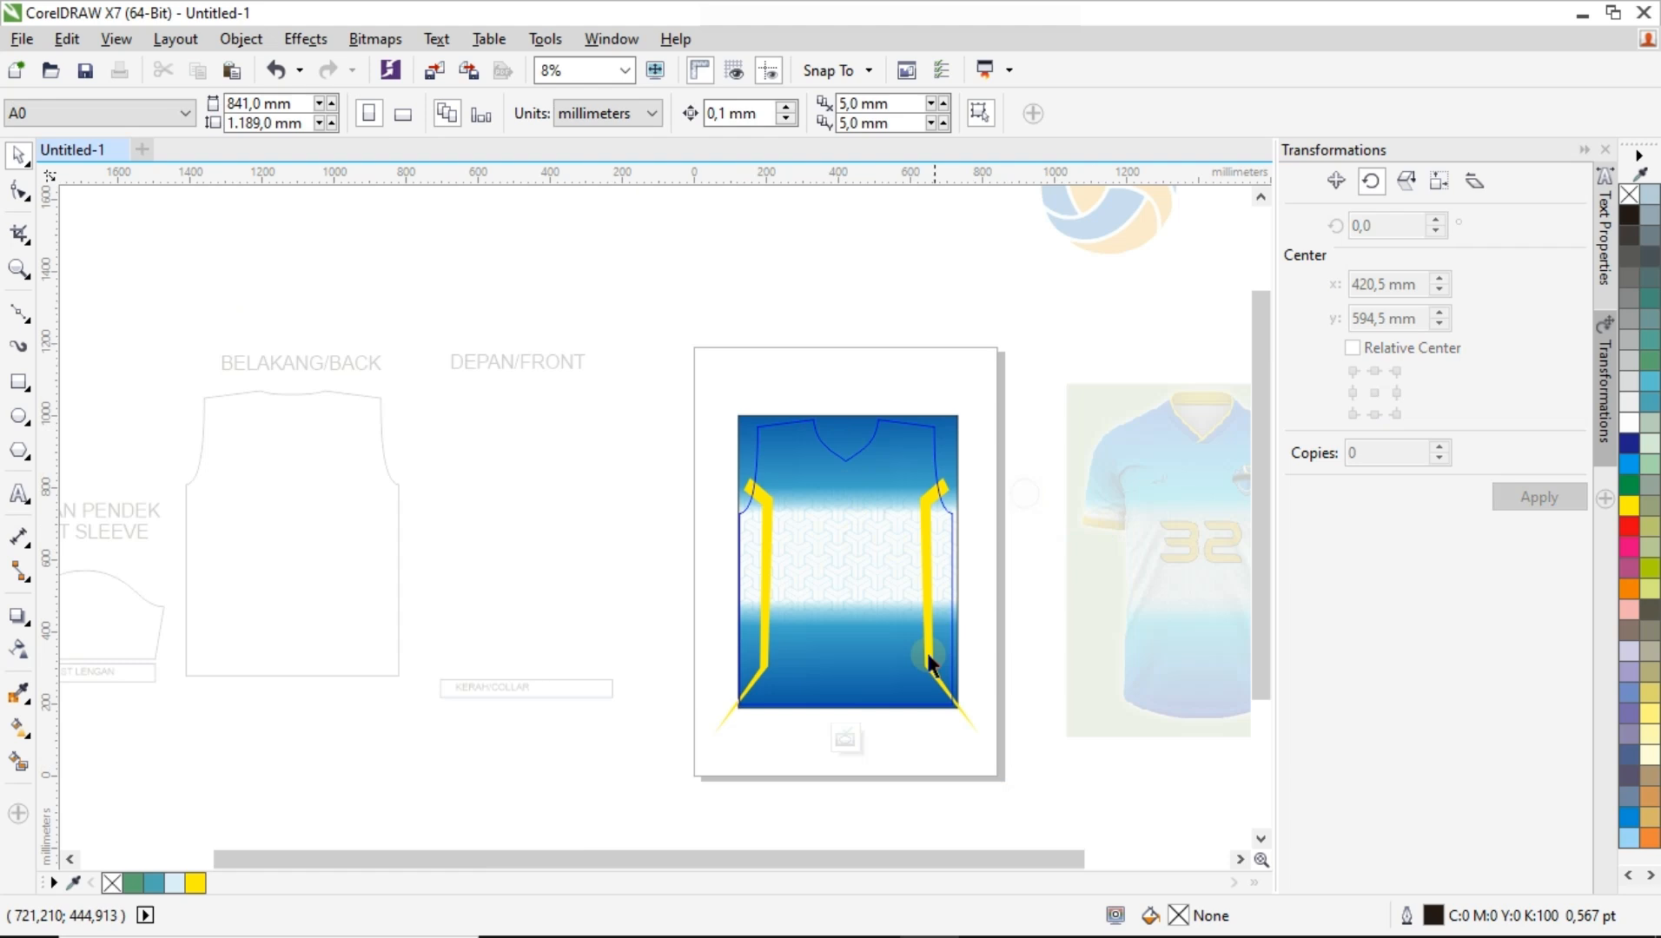
pyautogui.click(854, 738)
pyautogui.click(852, 335)
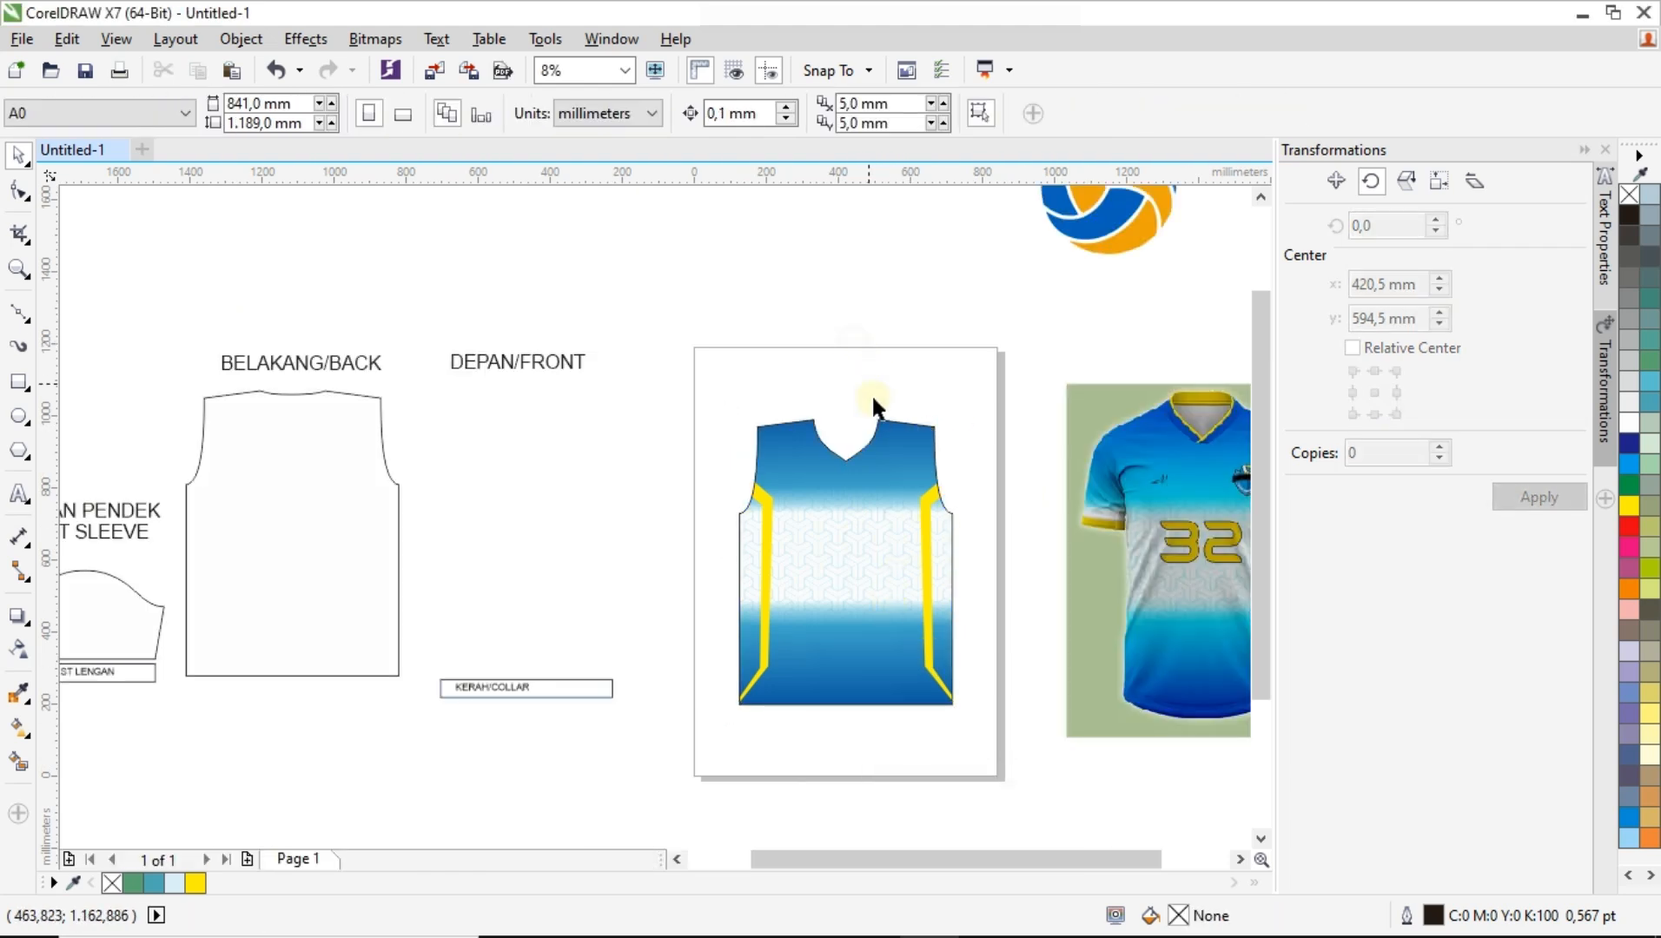
pyautogui.scroll(1, 873, 532)
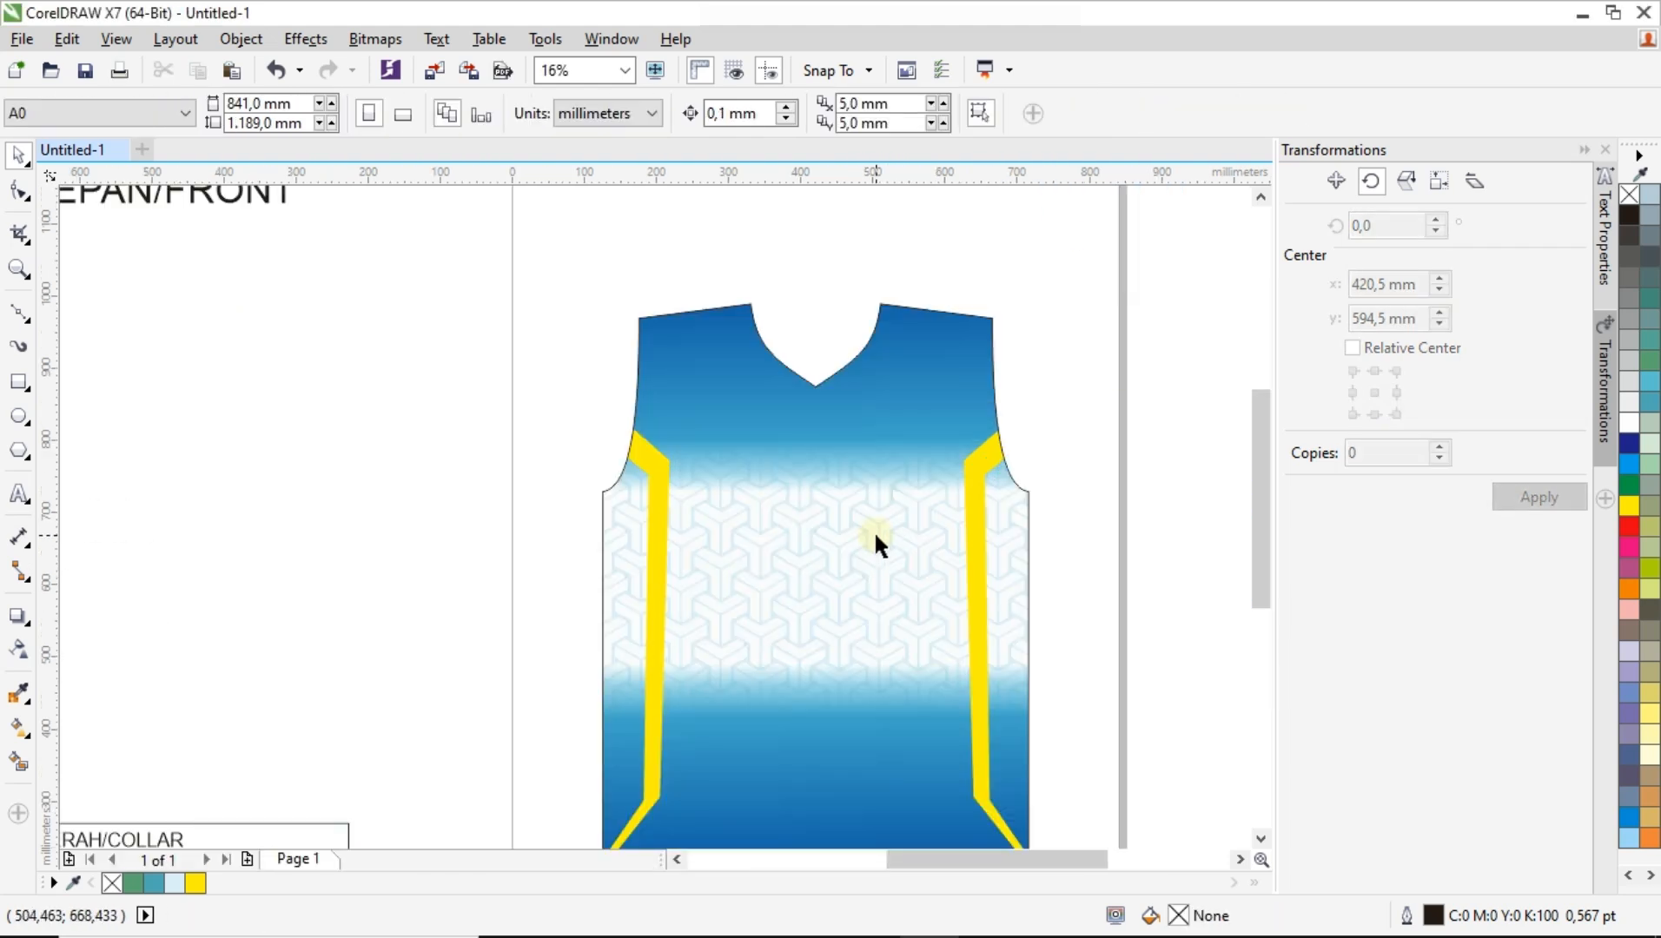
pyautogui.scroll(-1, 875, 536)
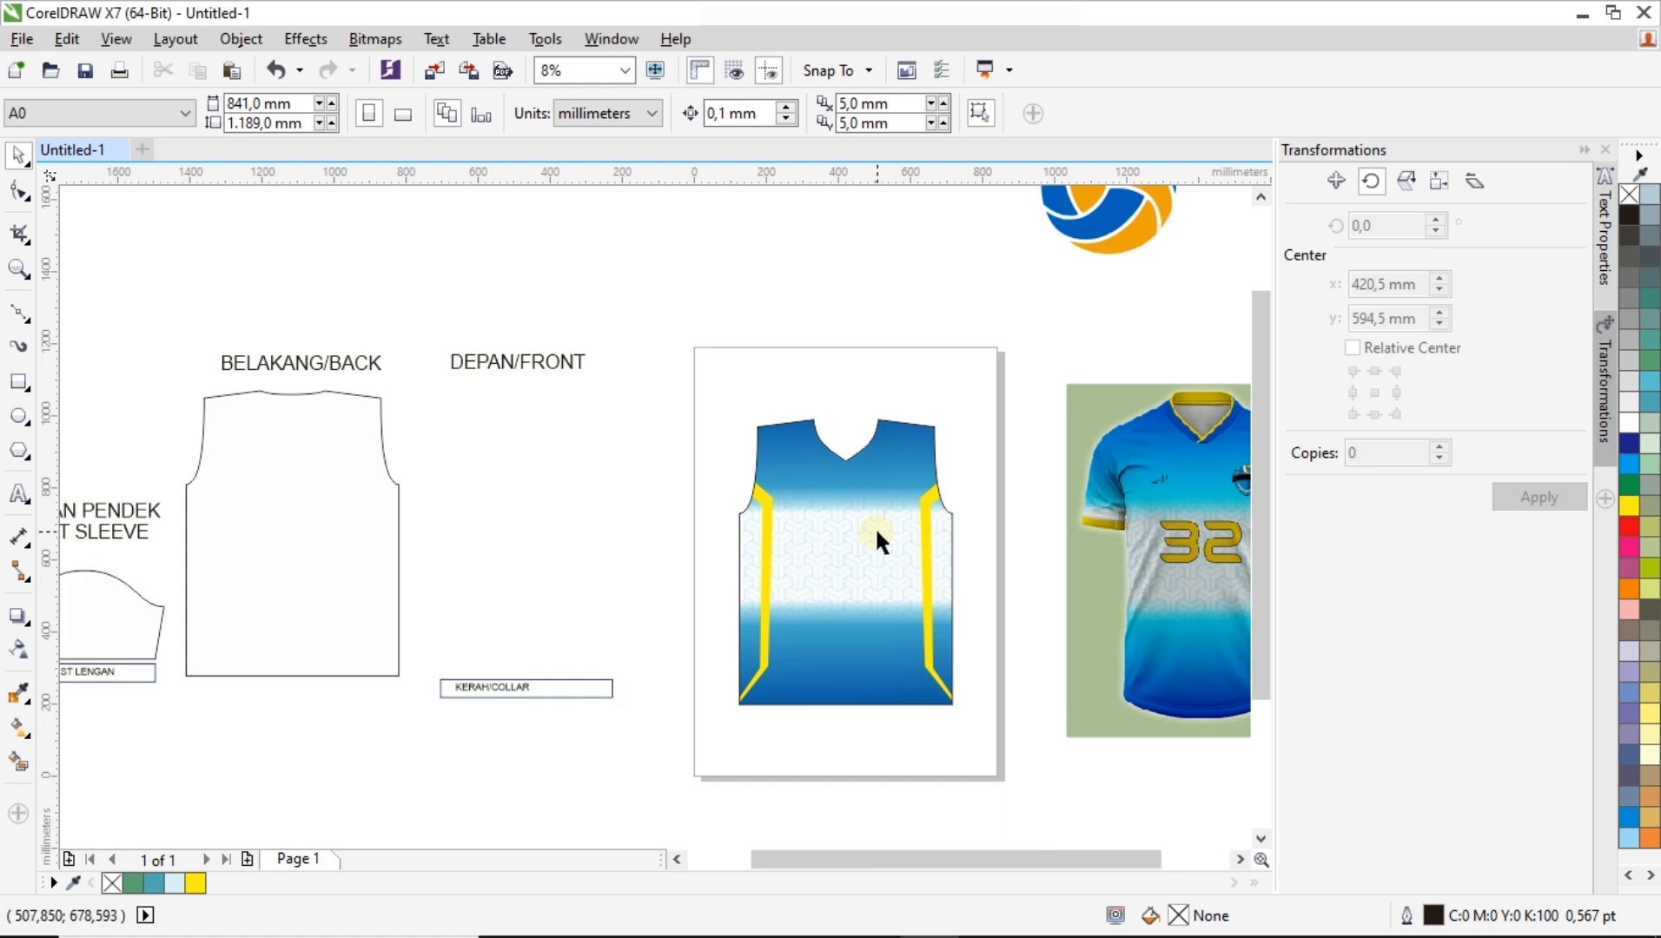
pyautogui.scroll(2, 850, 696)
pyautogui.scroll(-2, 850, 697)
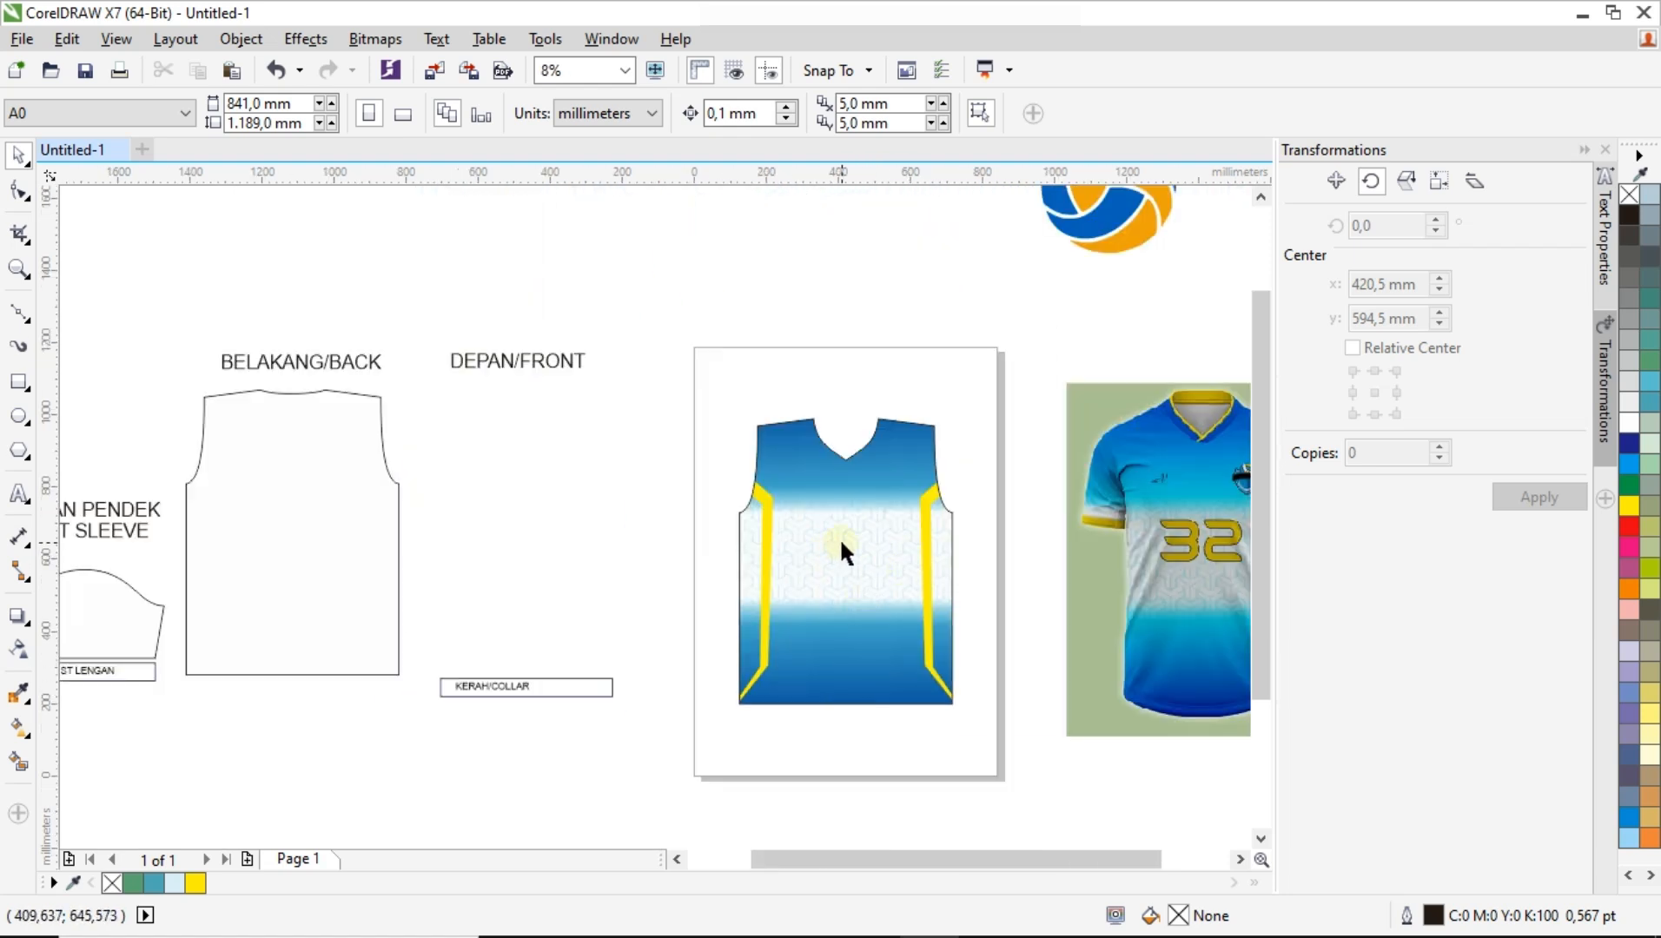
# Move the volleyball logo onto the front piece's chest, reduced to about 132 × 131 mm.
pyautogui.click(1139, 230)
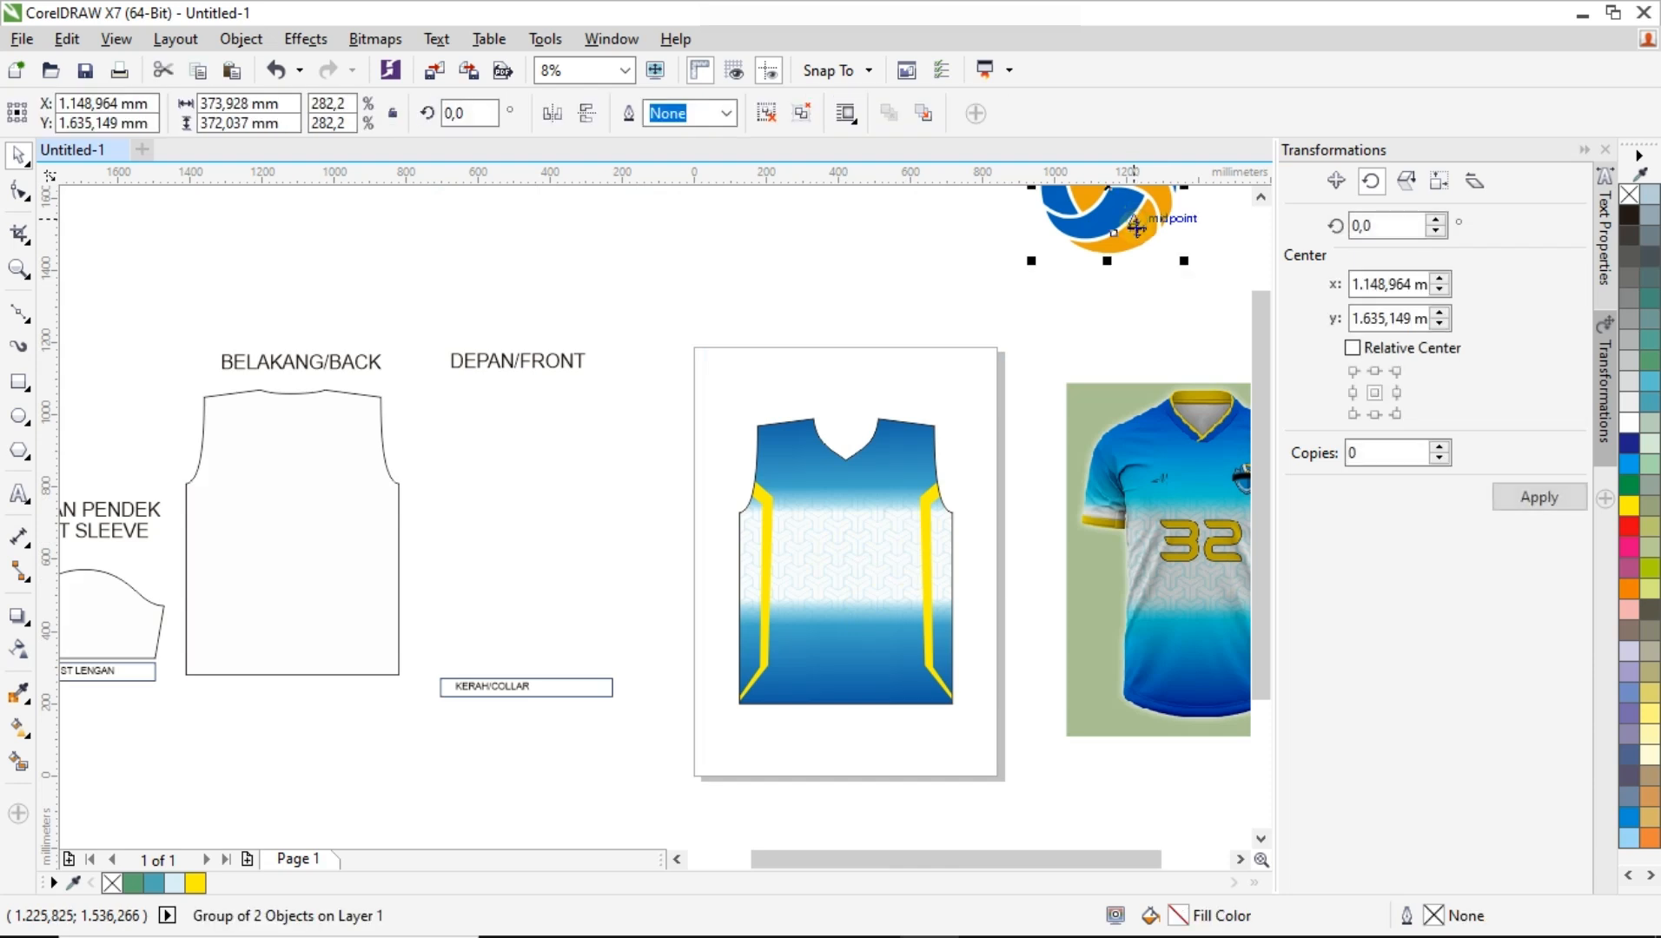
pyautogui.moveTo(1259, 350); pyautogui.dragTo(1224, 274)
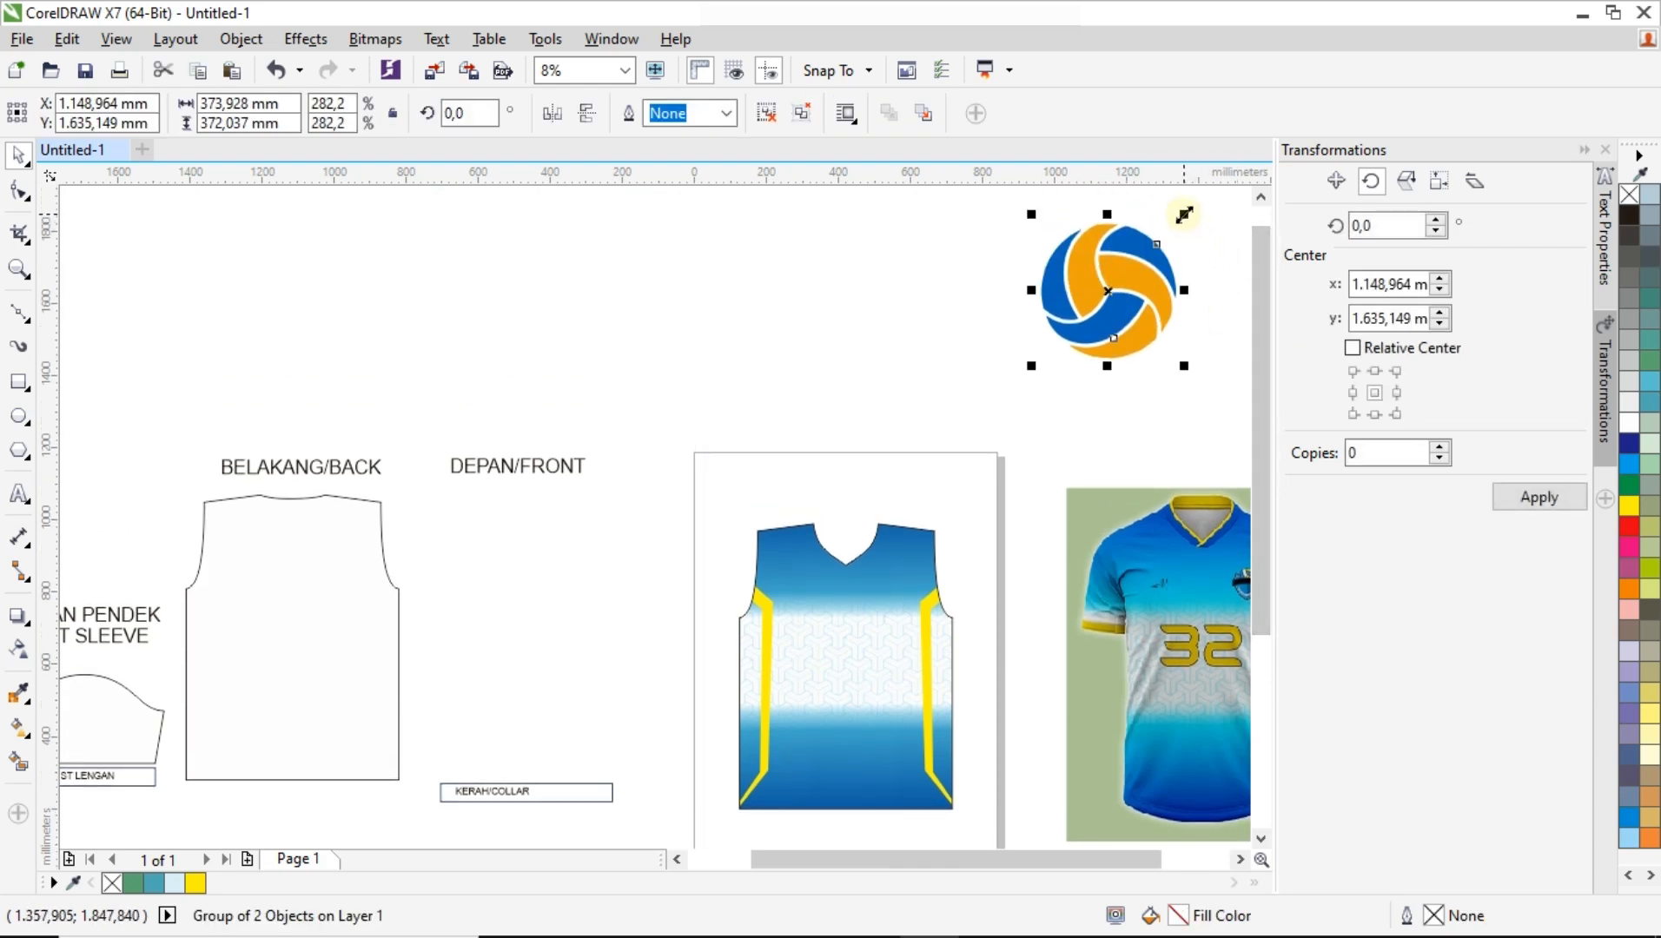
pyautogui.moveTo(1184, 214); pyautogui.dragTo(905, 578)
pyautogui.scroll(4, 906, 578)
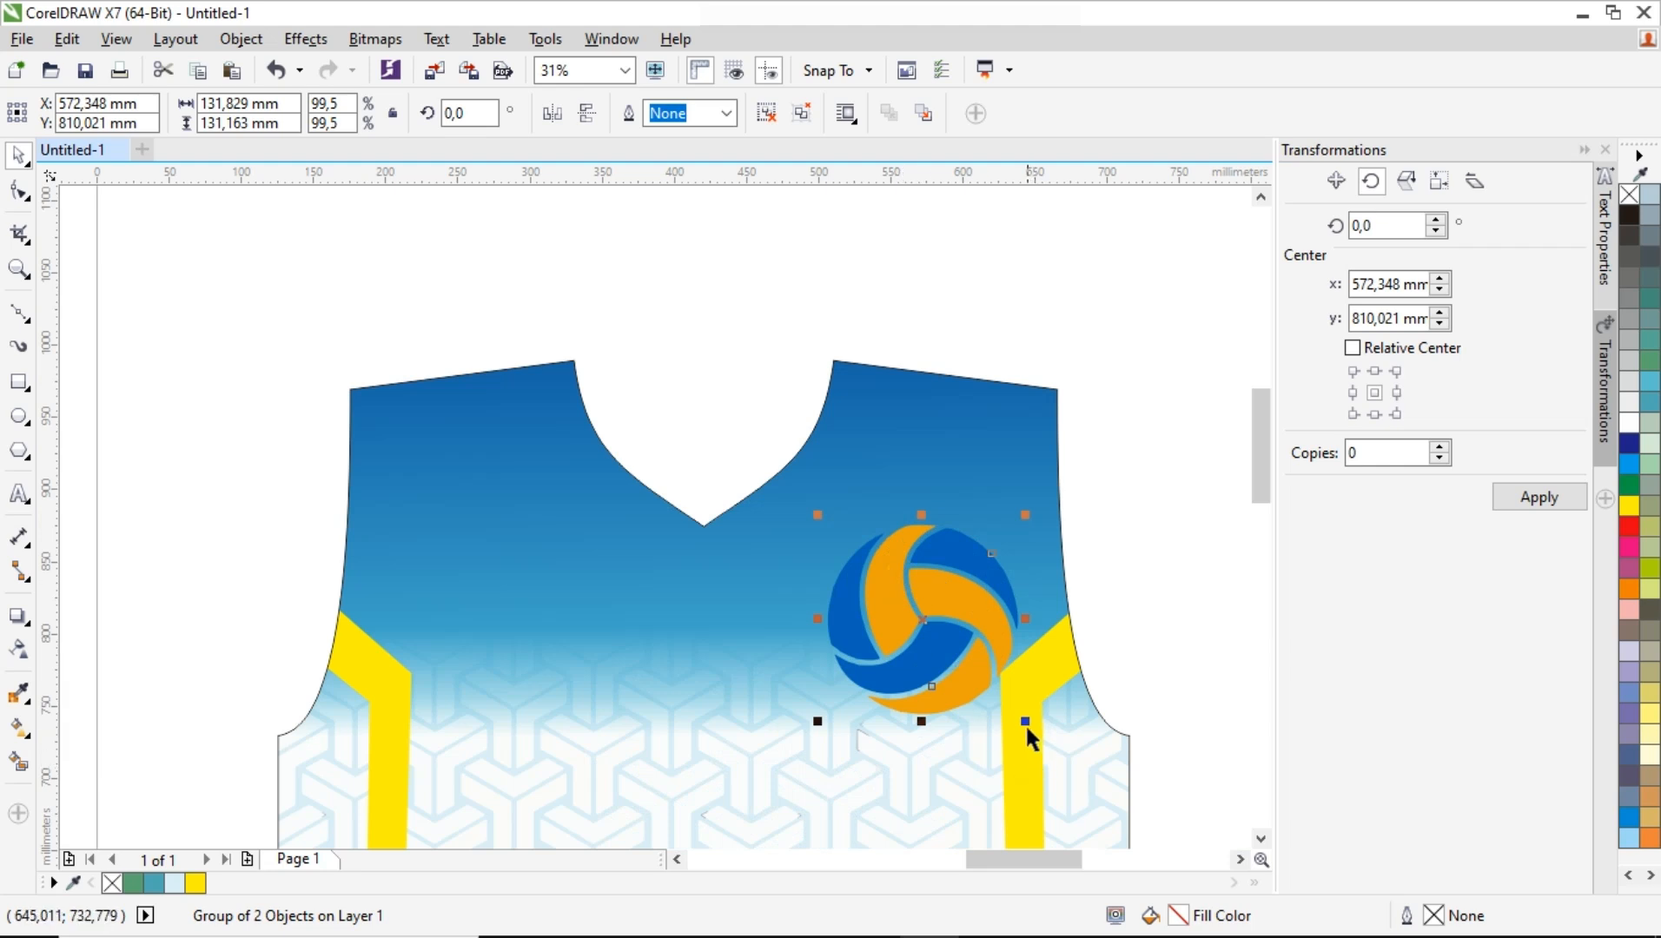
# Shrink the volleyball logo to about 56 mm and place it on the chest at about X 544, Y 813 mm.
pyautogui.moveTo(1025, 721); pyautogui.dragTo(939, 636)
pyautogui.scroll(2, 904, 539)
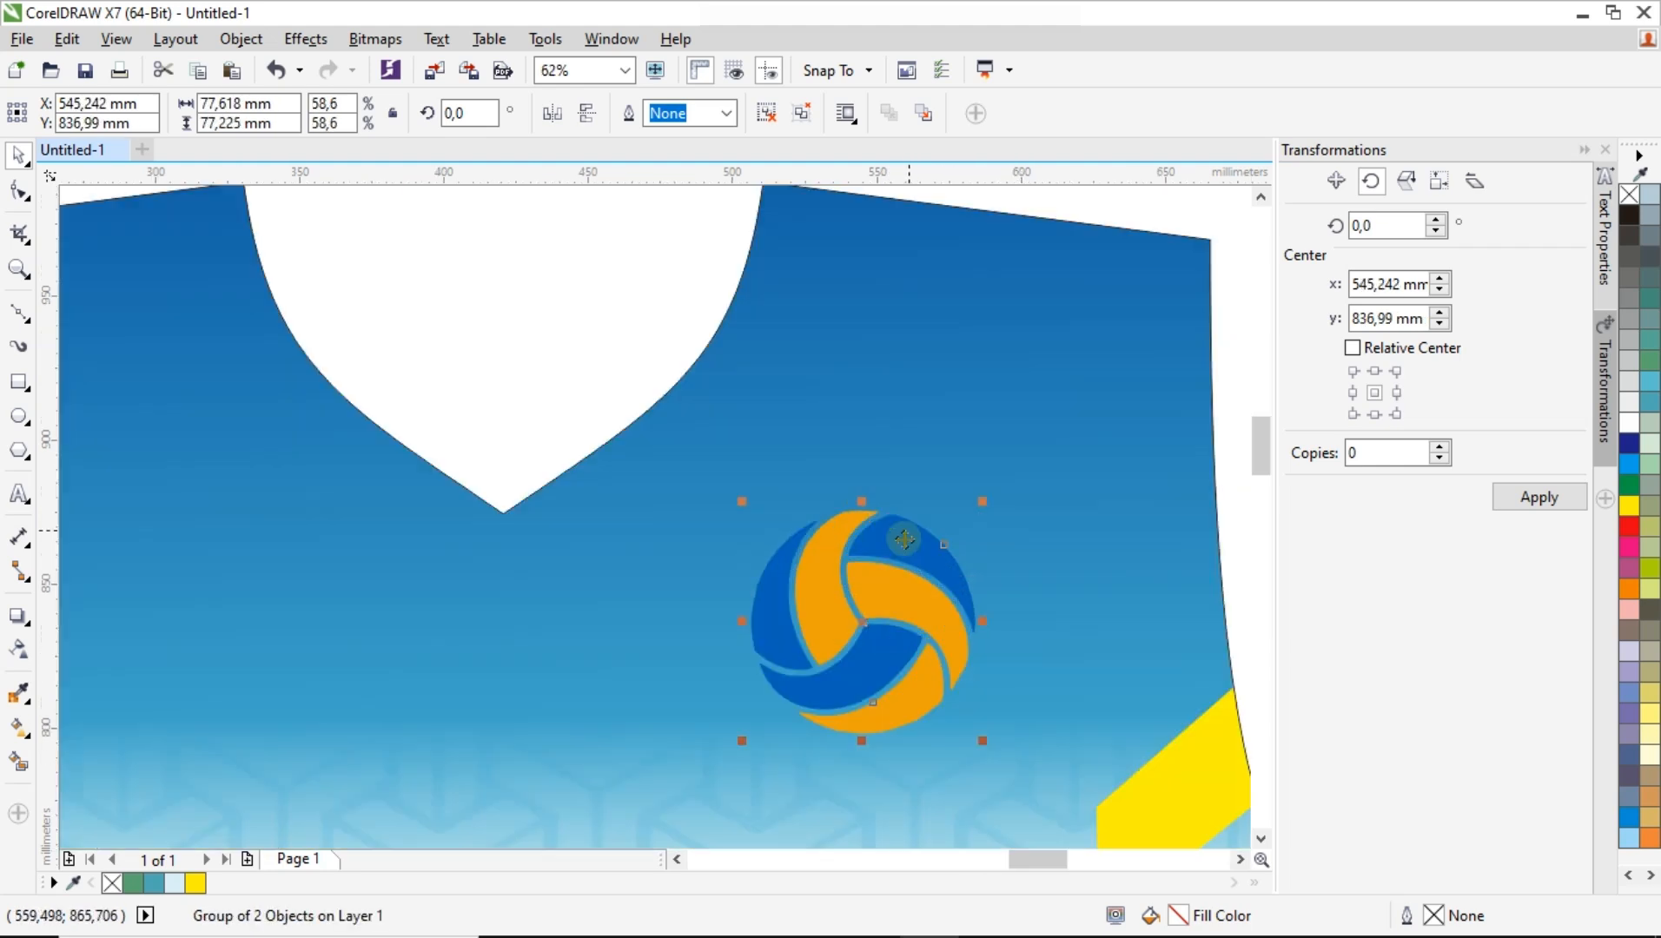
pyautogui.scroll(-2, 904, 539)
pyautogui.moveTo(904, 539); pyautogui.dragTo(866, 600)
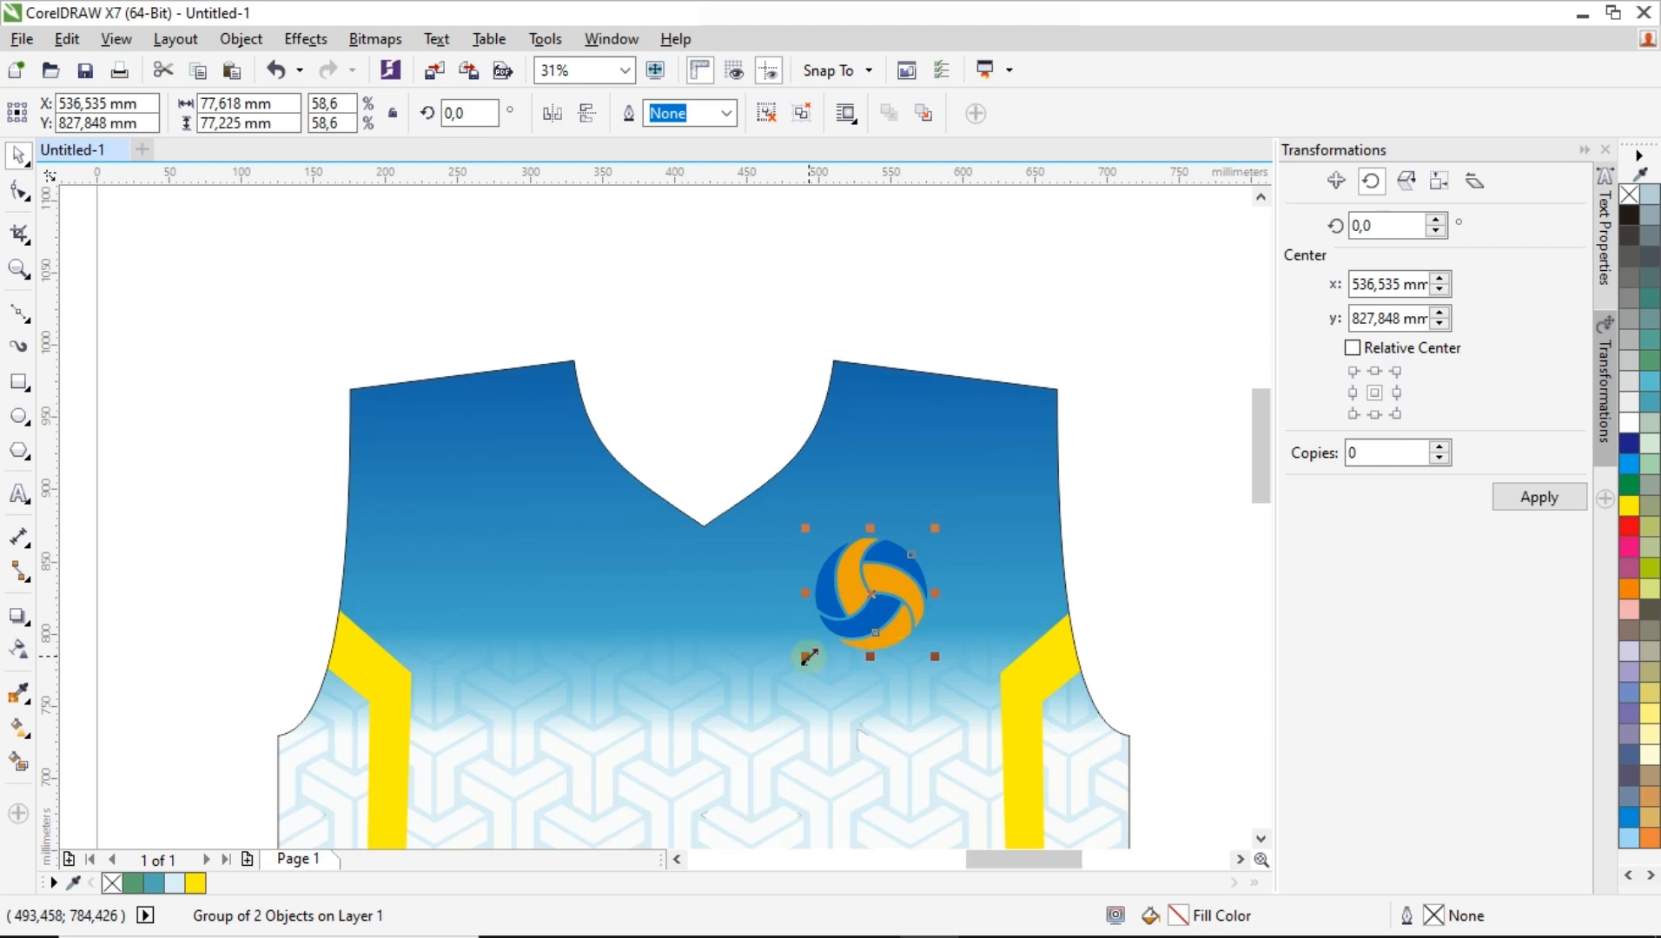
pyautogui.moveTo(809, 656); pyautogui.dragTo(820, 560)
pyautogui.scroll(1, 908, 614)
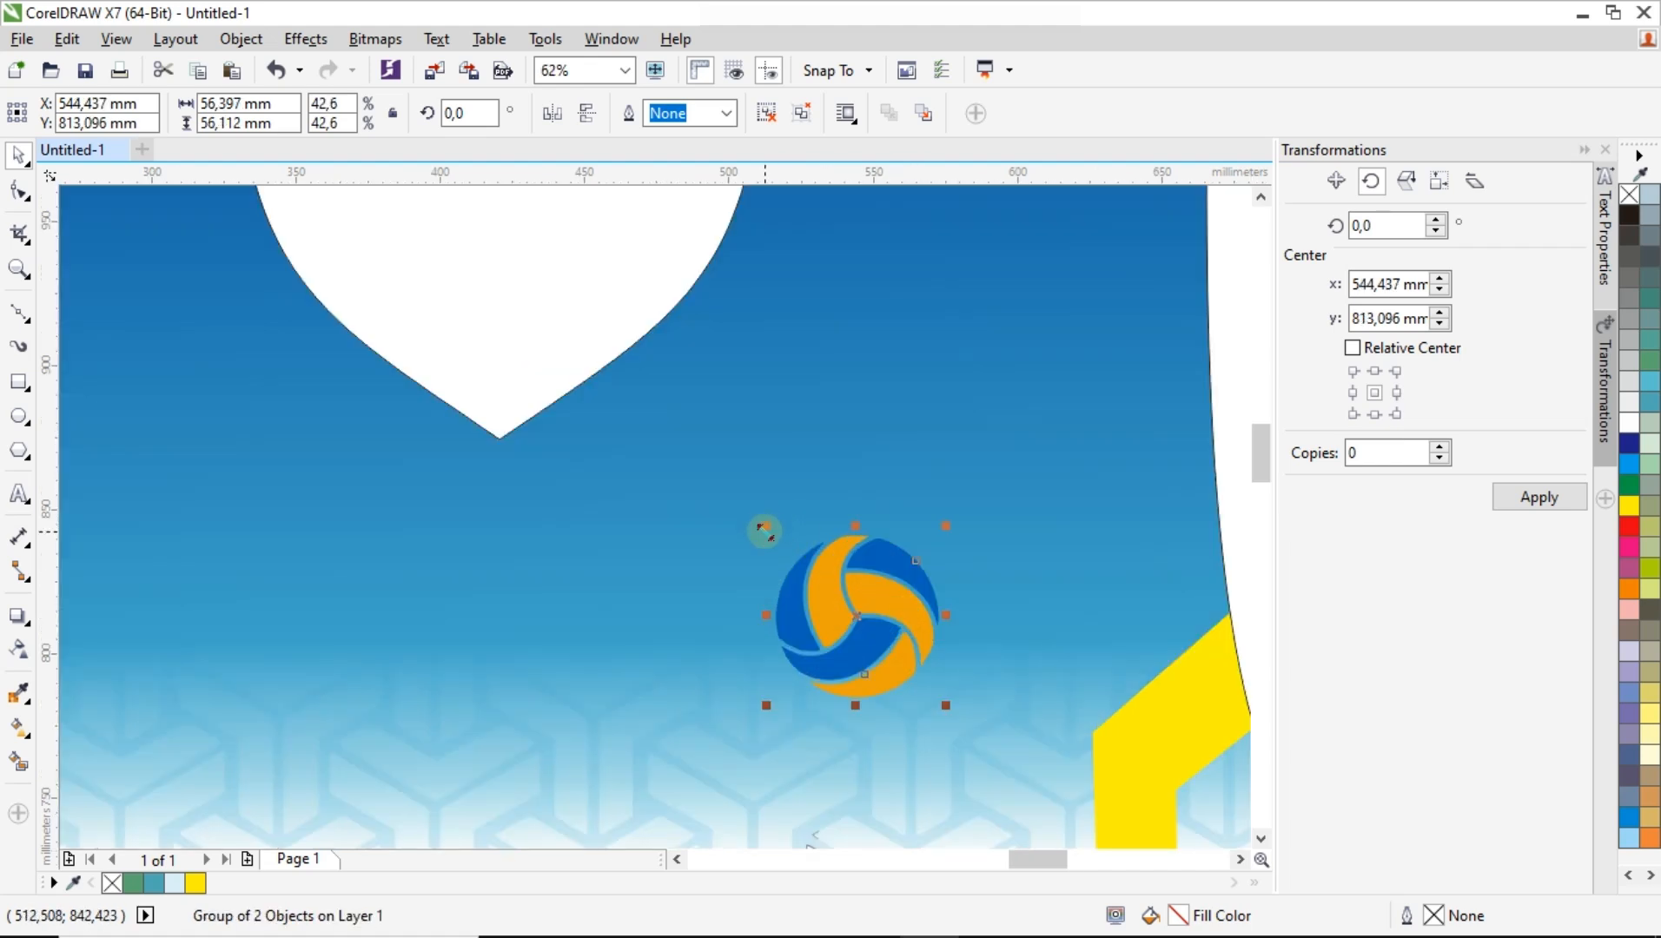
# Draw a white-filled circle about 58 mm across and place it behind the volleyball logo.
pyautogui.click(19, 417)
pyautogui.moveTo(747, 544); pyautogui.dragTo(914, 711)
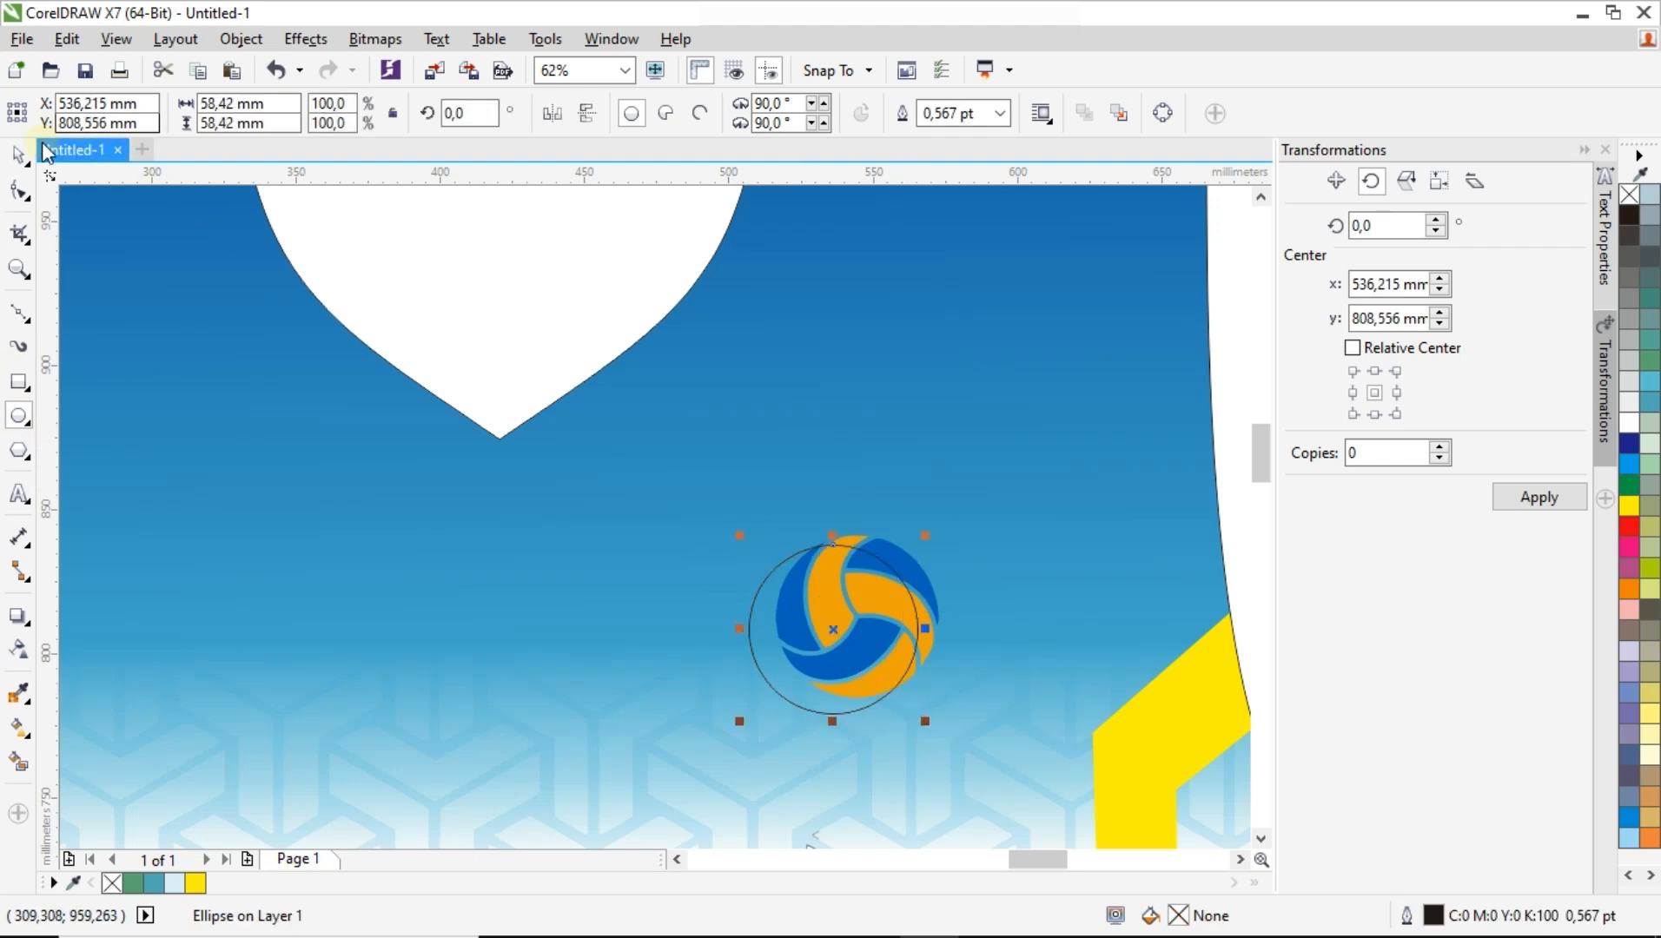
pyautogui.click(18, 154)
pyautogui.click(1627, 438)
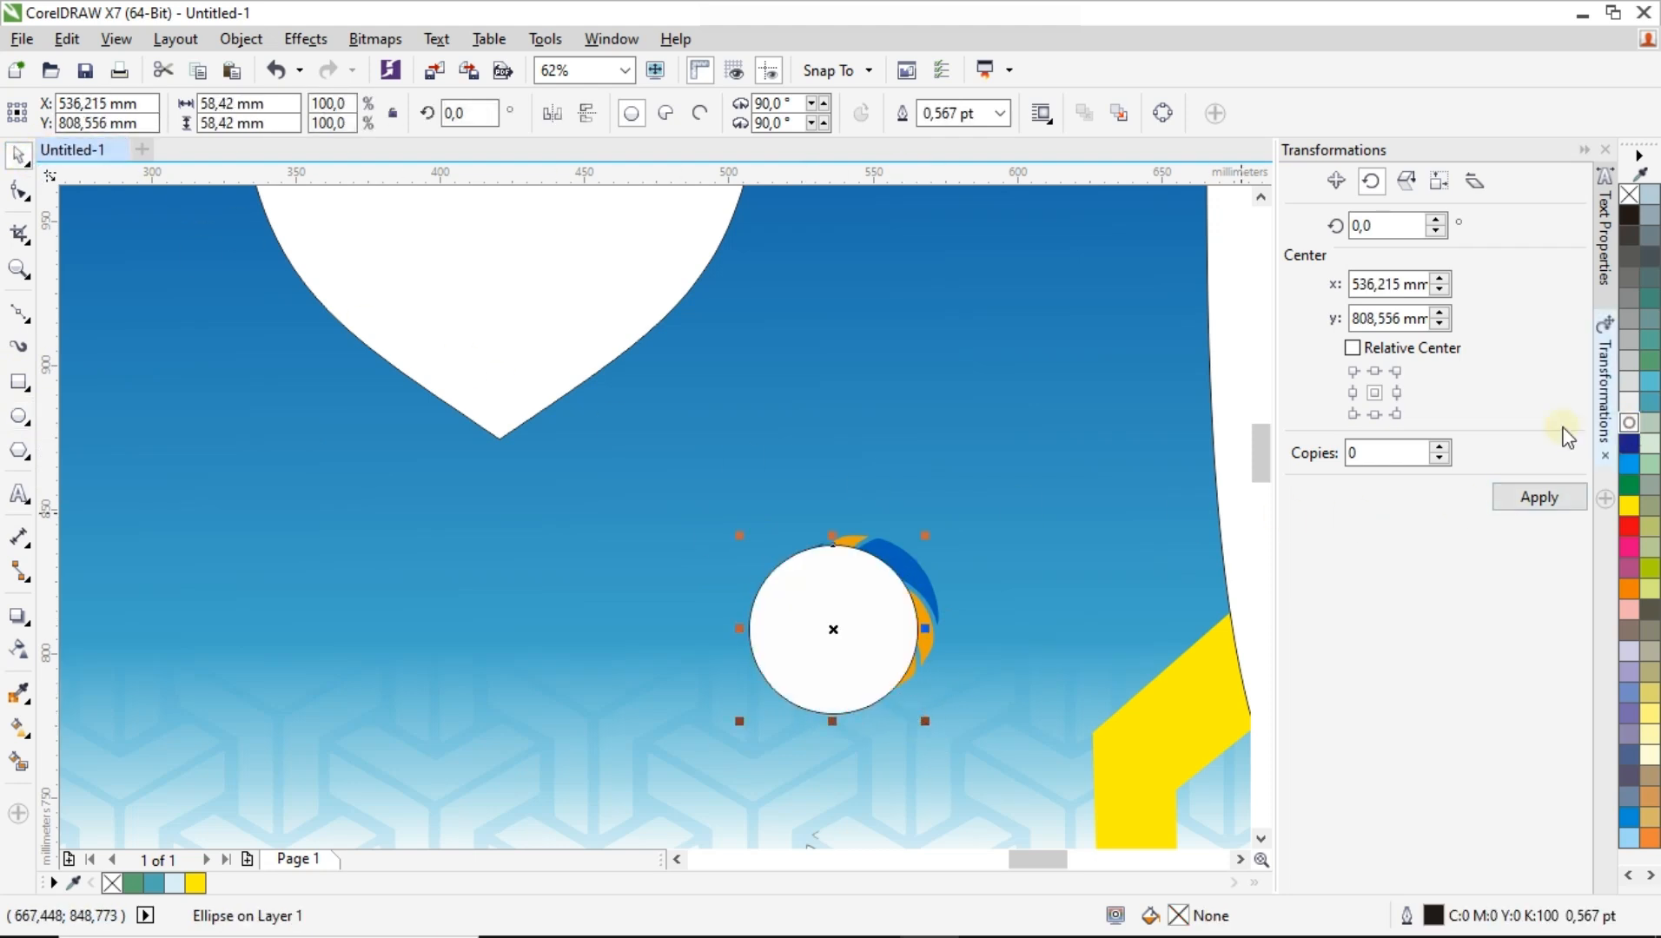
pyautogui.moveTo(862, 606); pyautogui.dragTo(884, 591)
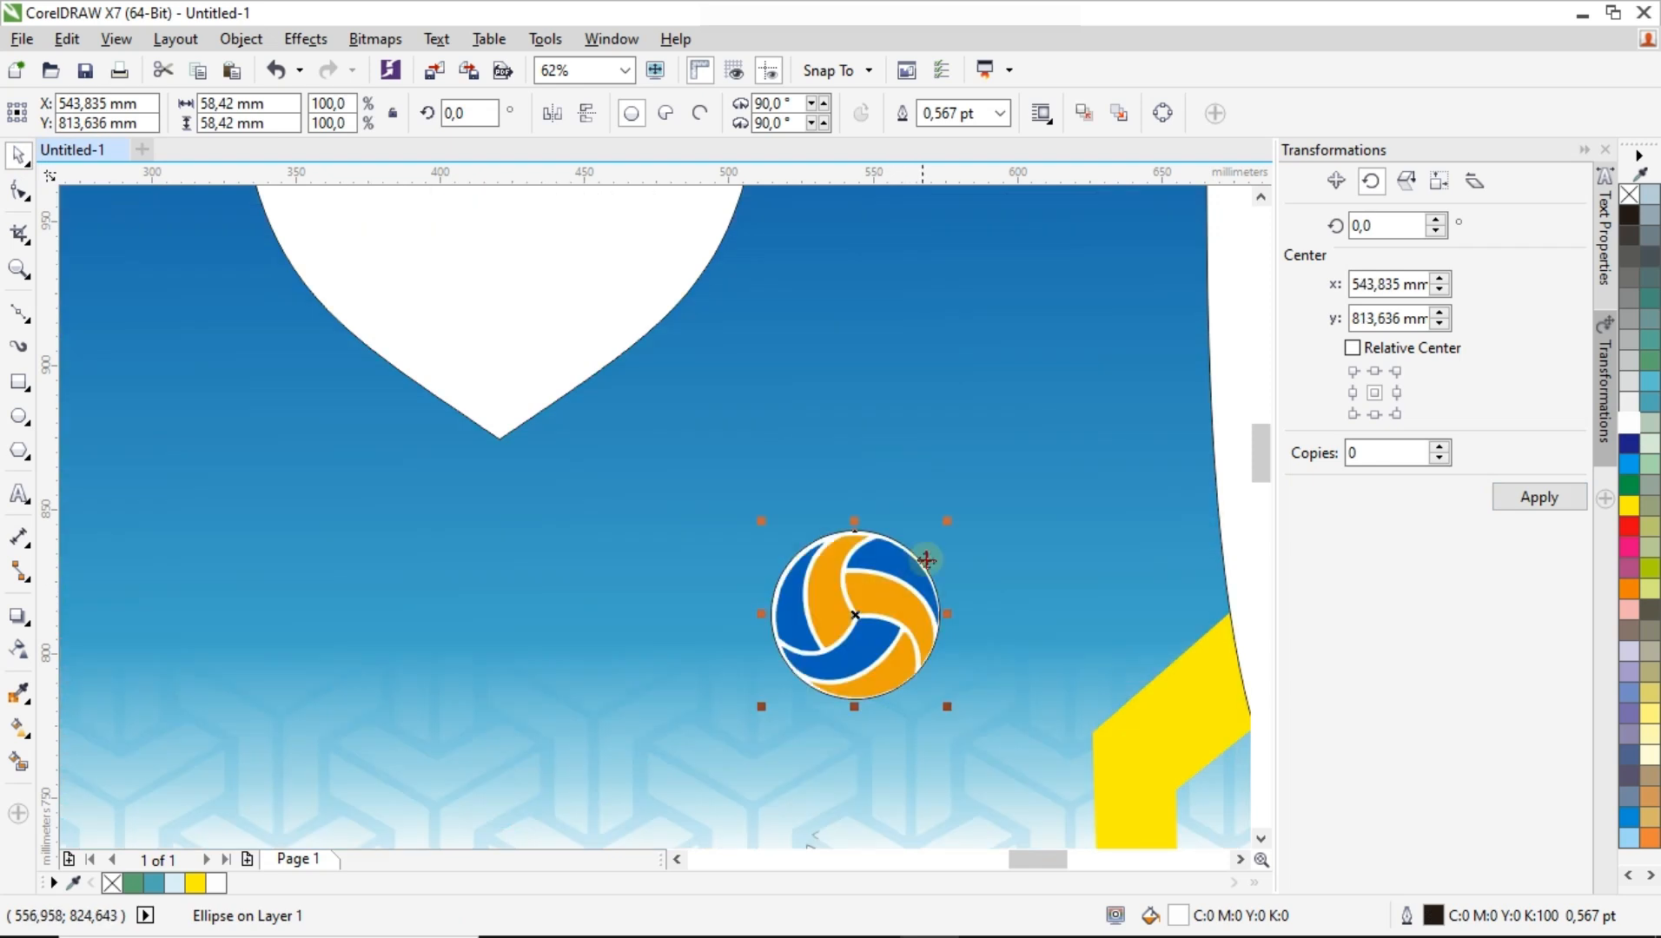
# Remove the white circle's outline and align its centre with the volleyball logo horizontally and vertically.
pyautogui.scroll(2, 912, 534)
pyautogui.rightClick(1630, 195)
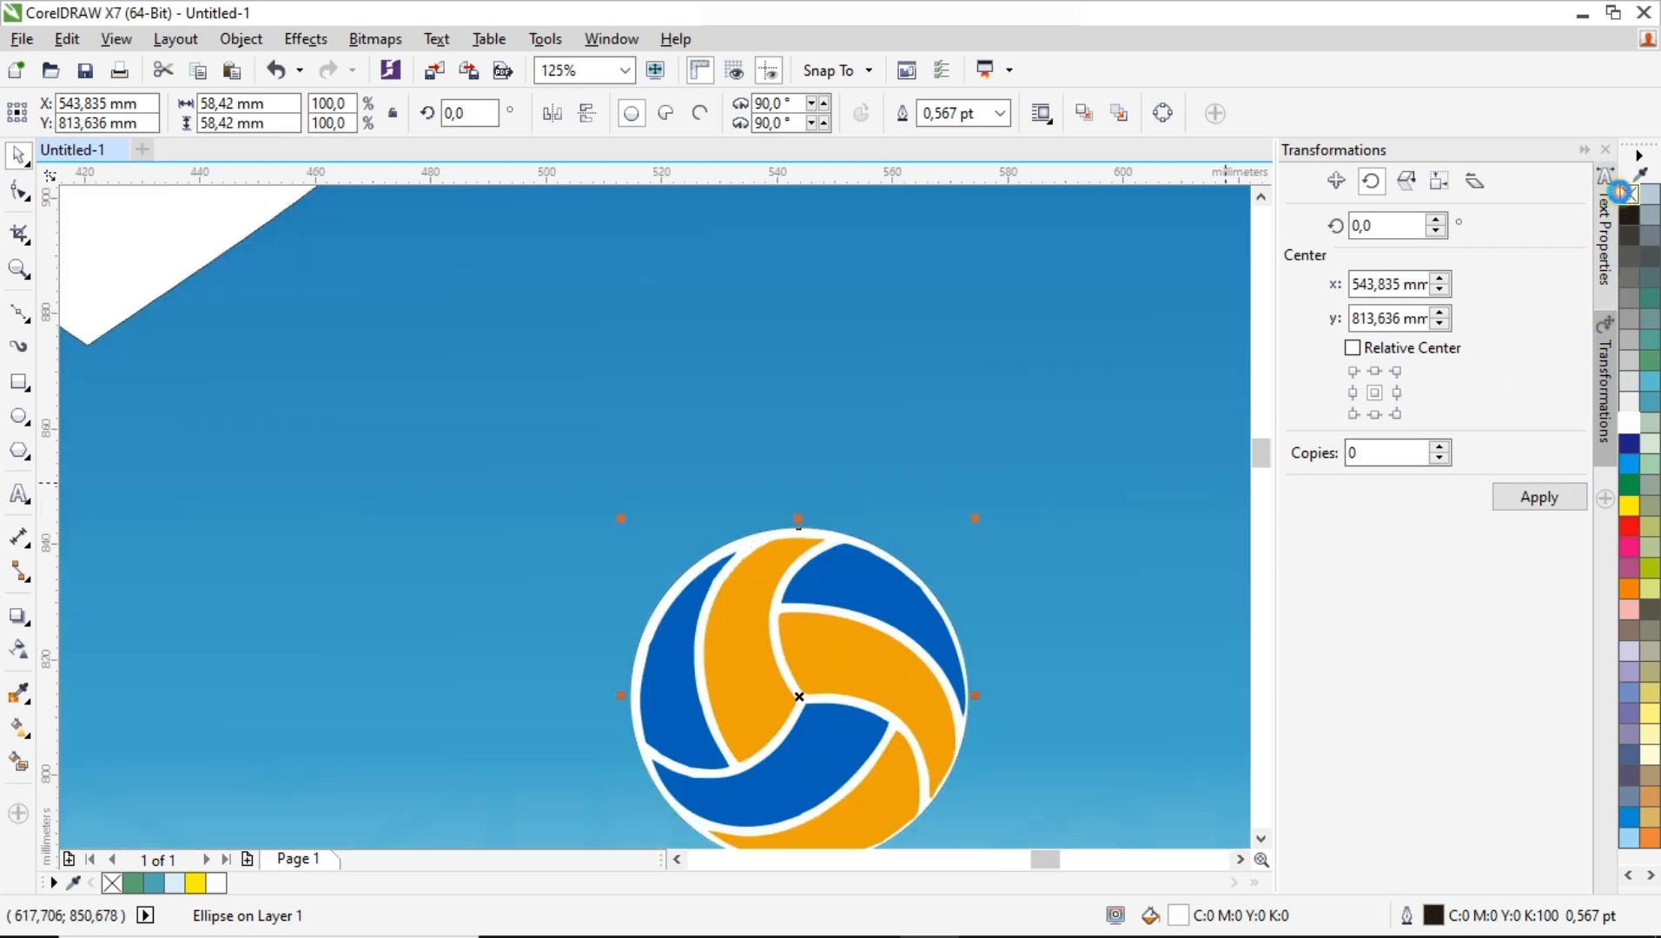
pyautogui.scroll(2, 842, 583)
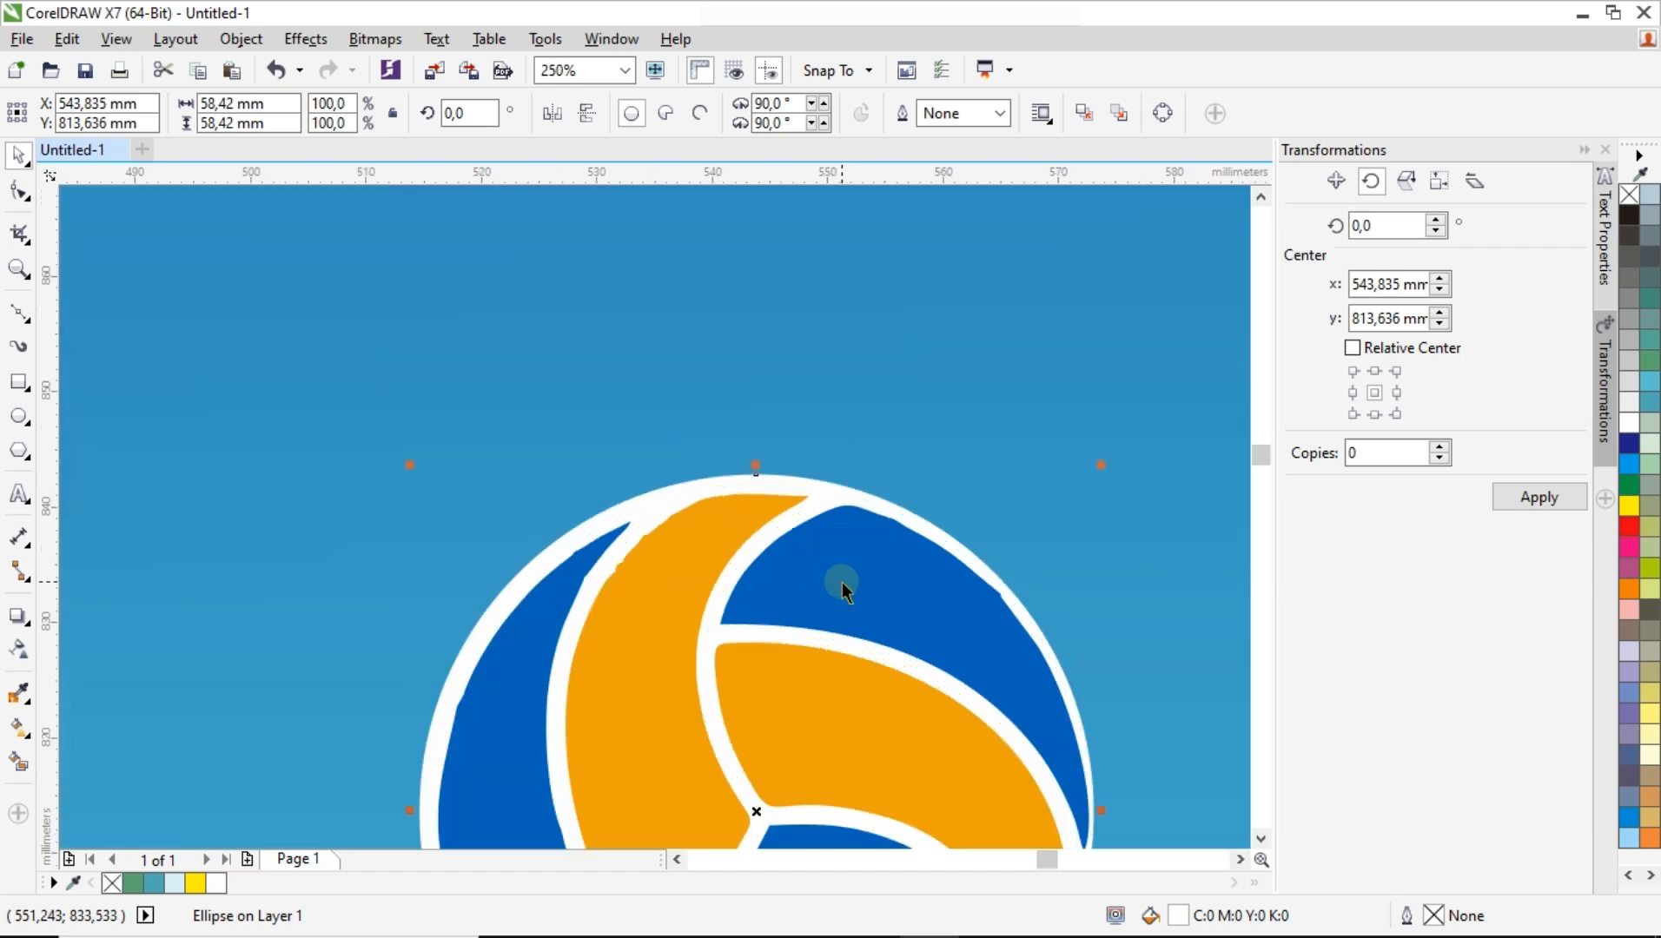
pyautogui.keyDown('shift'); pyautogui.click(860, 583); pyautogui.keyUp('shift')
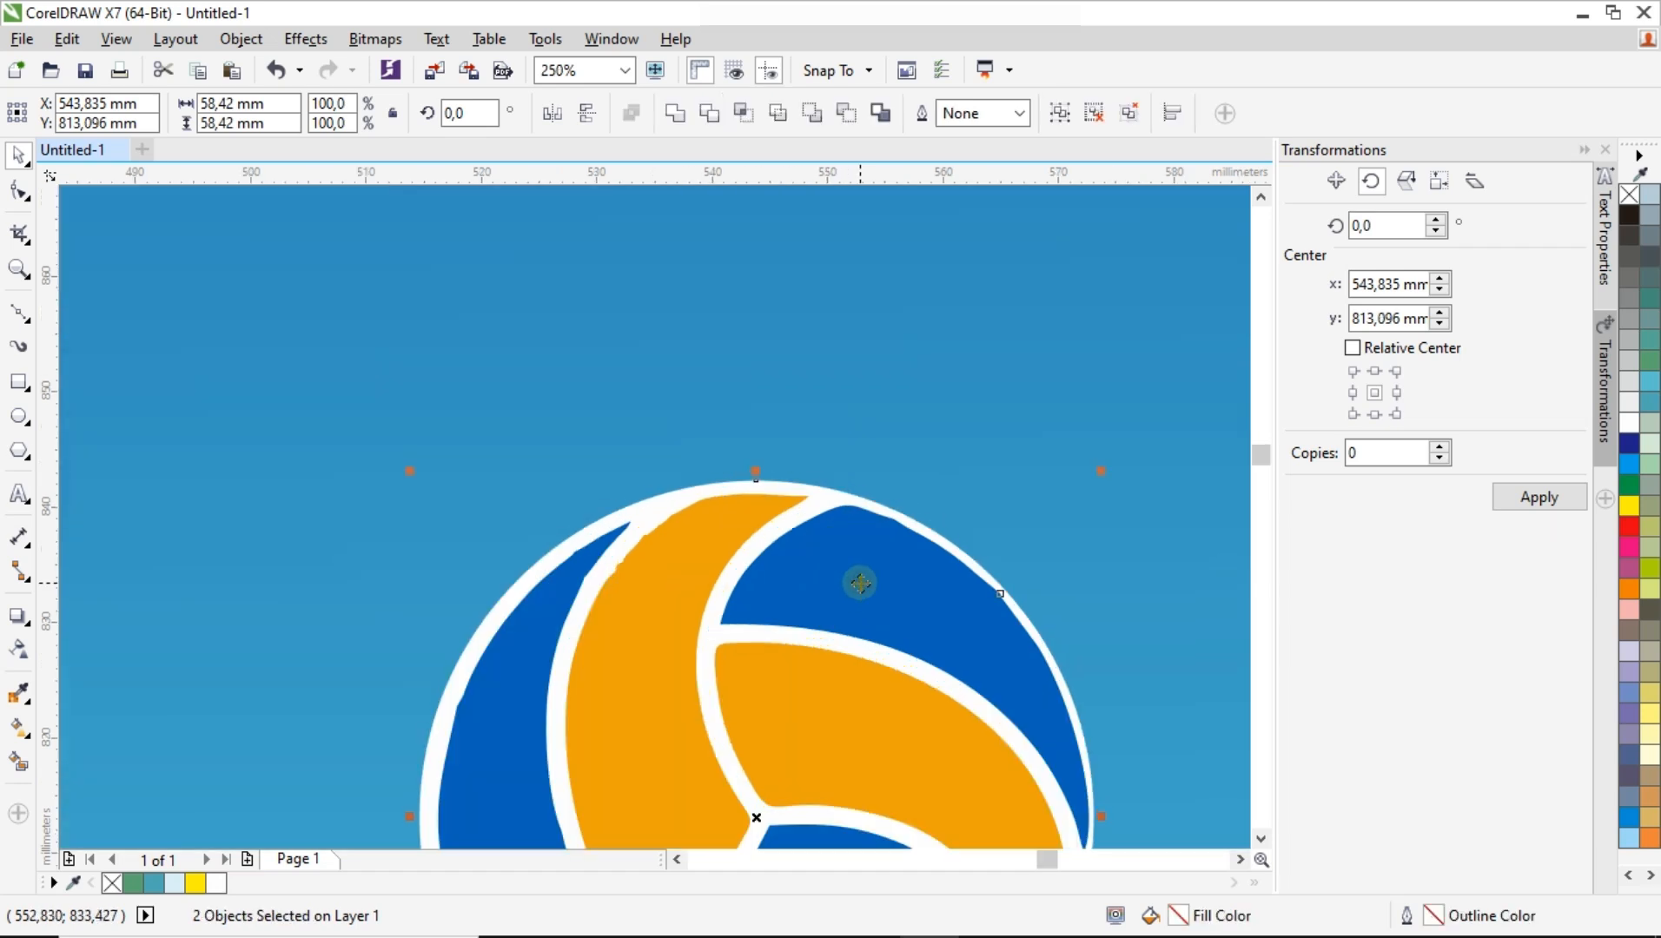
pyautogui.moveTo(860, 583); pyautogui.dragTo(867, 577)
pyautogui.scroll(-4, 815, 539)
pyautogui.scroll(-2, 815, 538)
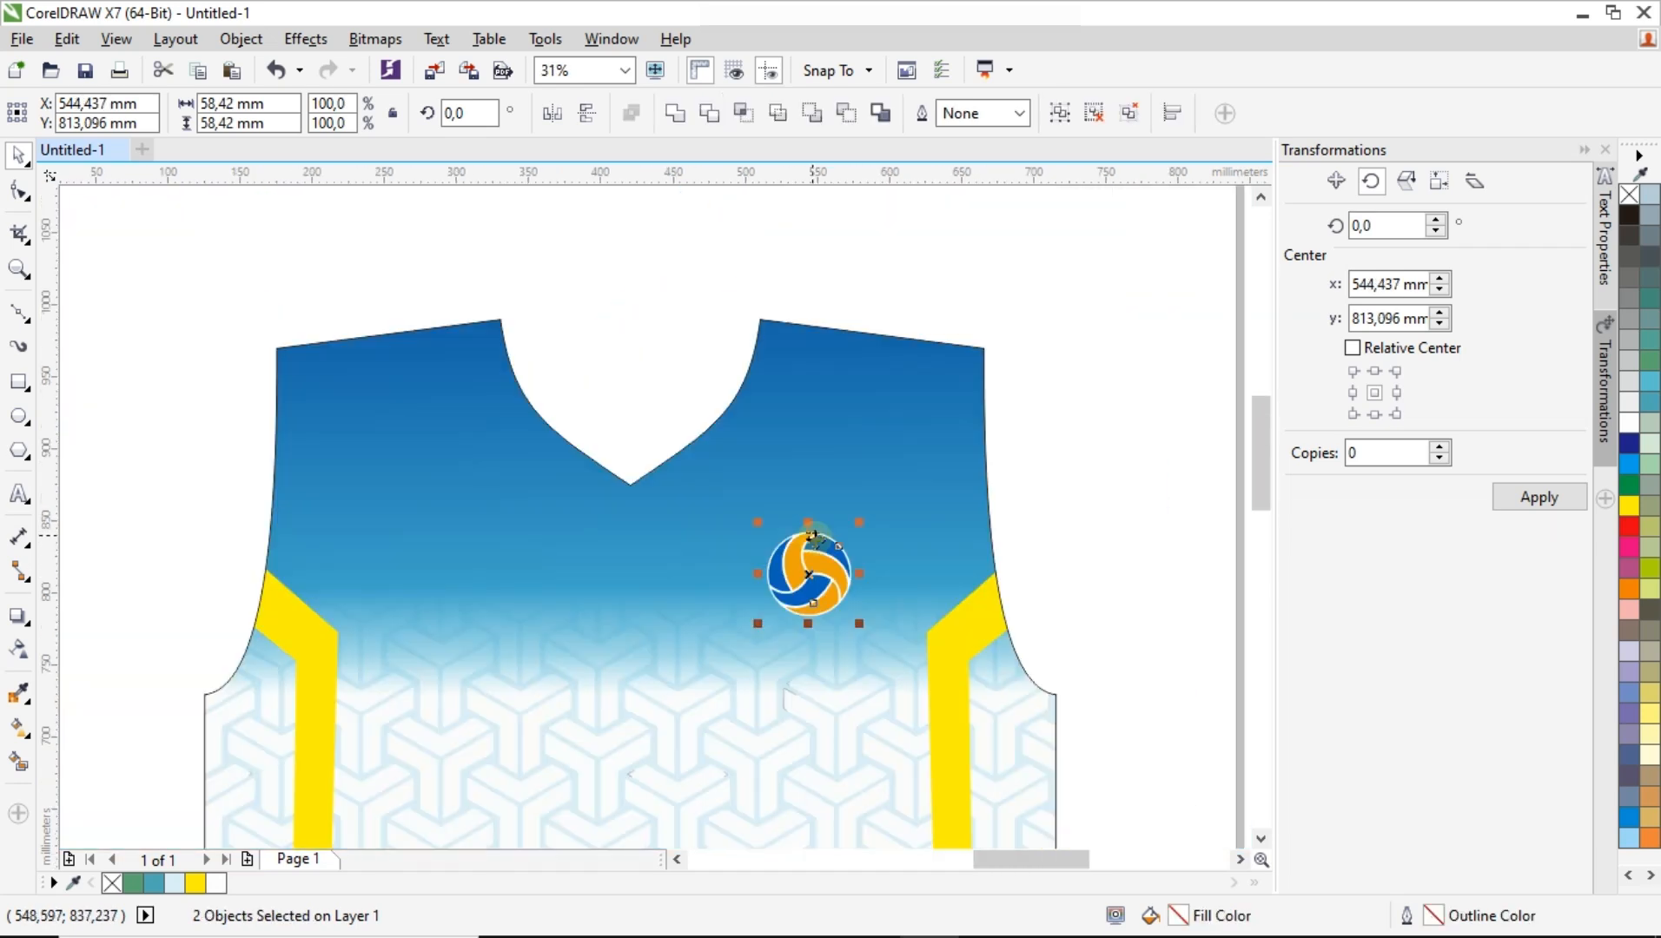
pyautogui.click(1083, 500)
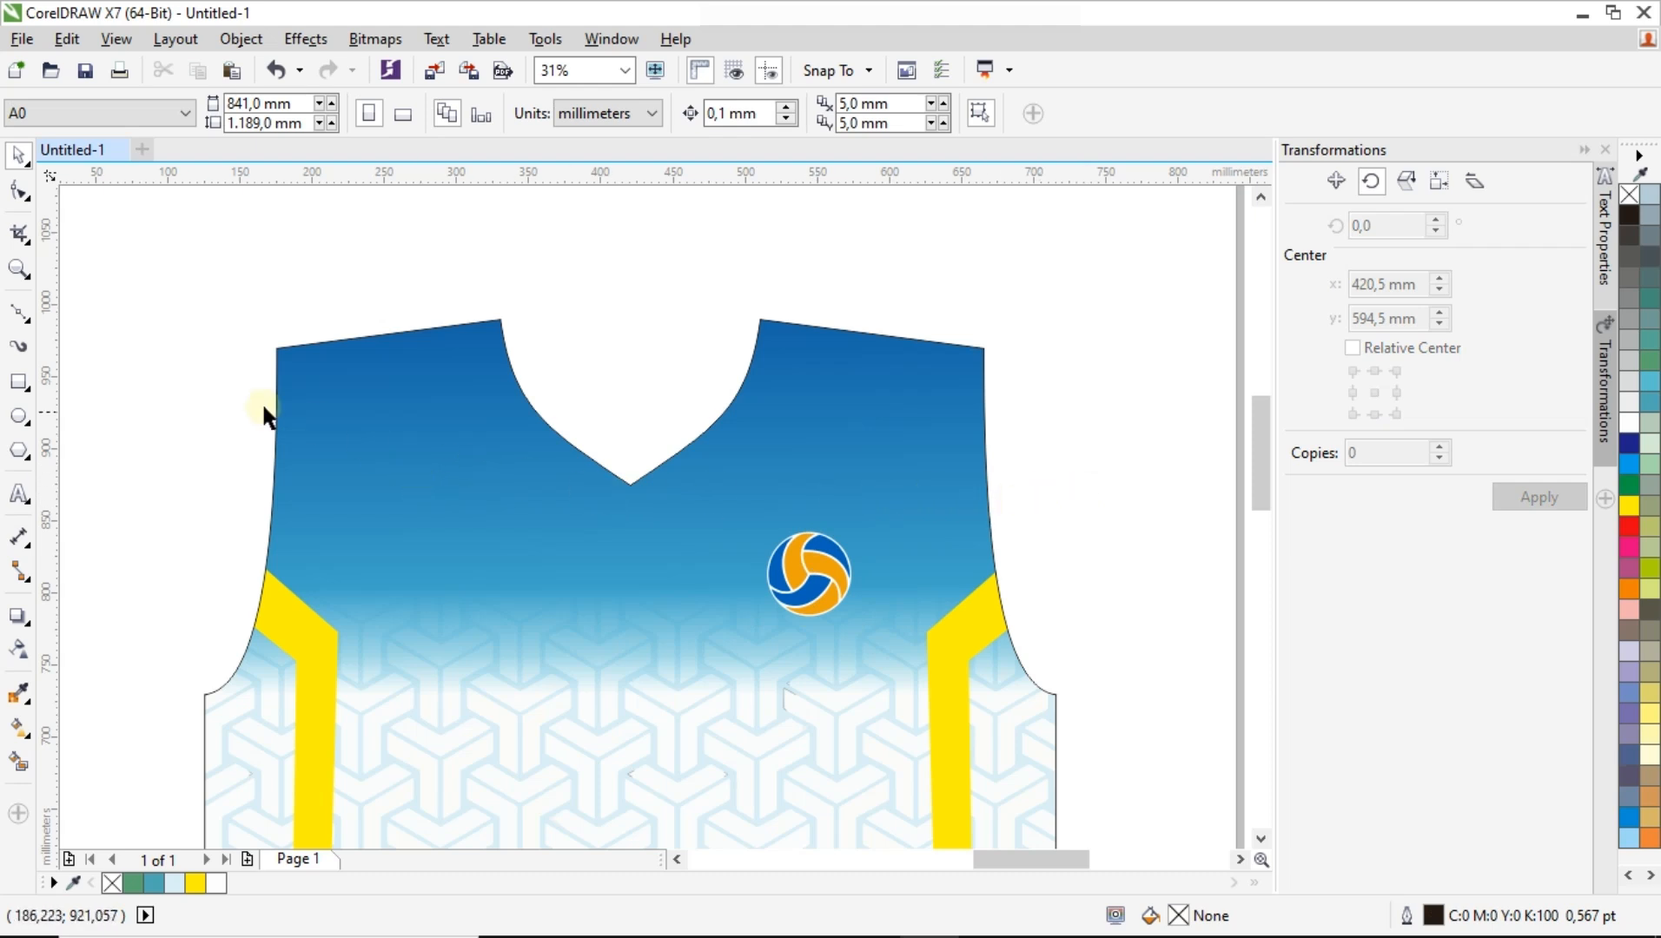
# Add the text "Mafaza Studio" on the chest opposite the volleyball logo and enlarge it to about 35 pt.
pyautogui.press('F8')
pyautogui.scroll(2, 445, 582)
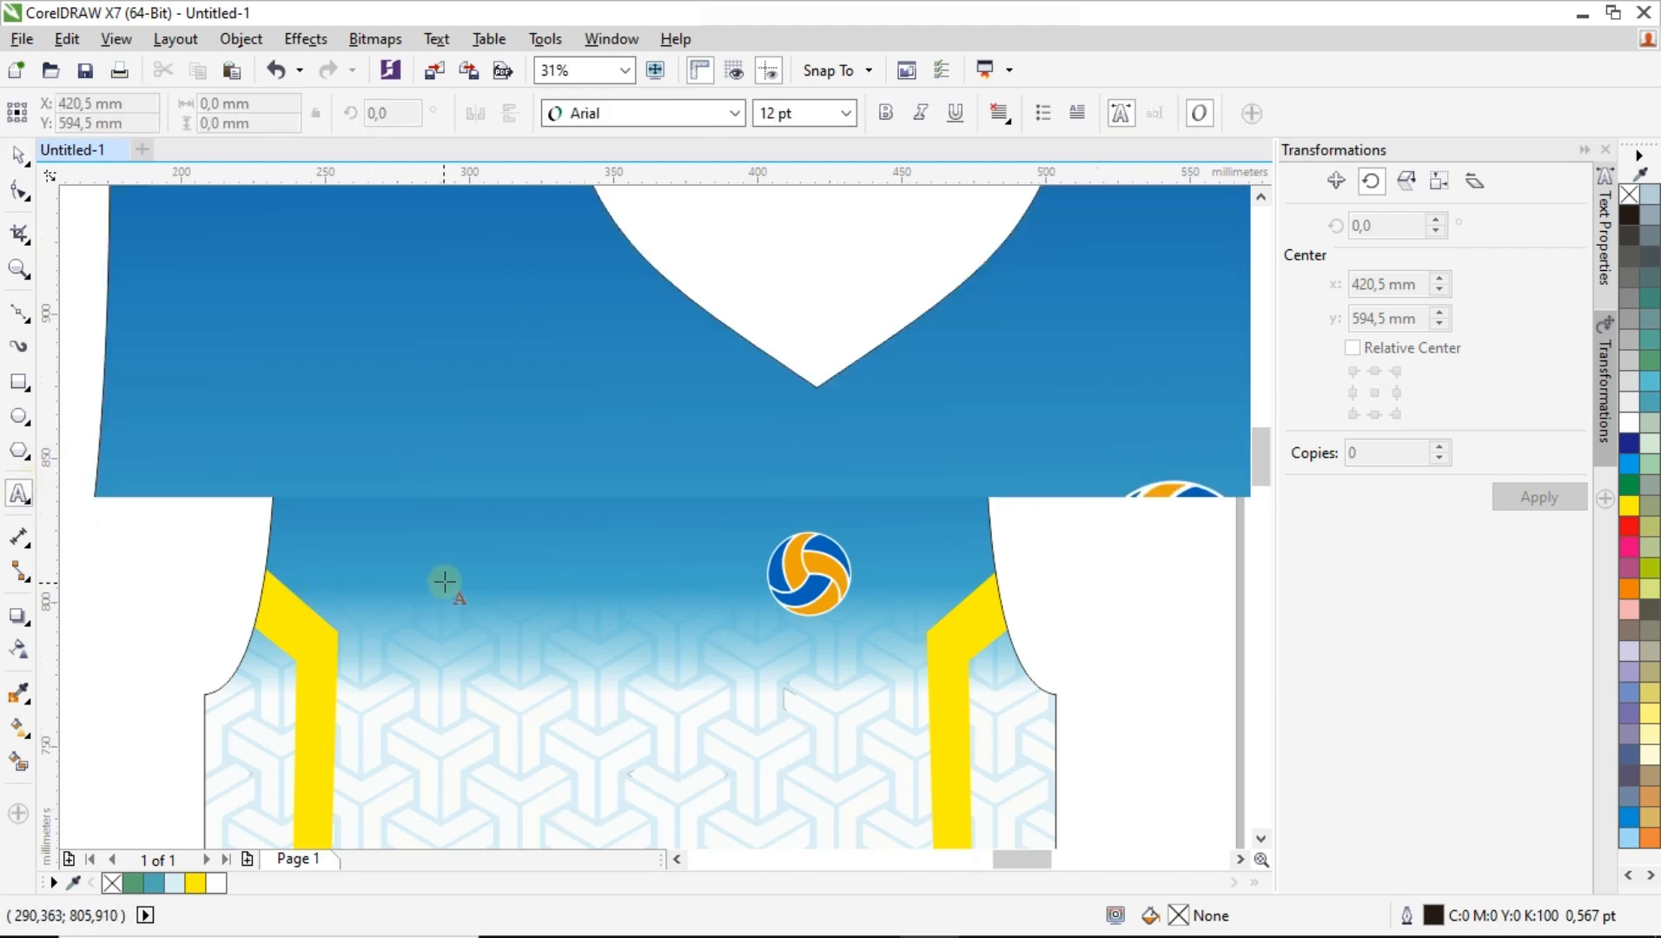
pyautogui.click(423, 513)
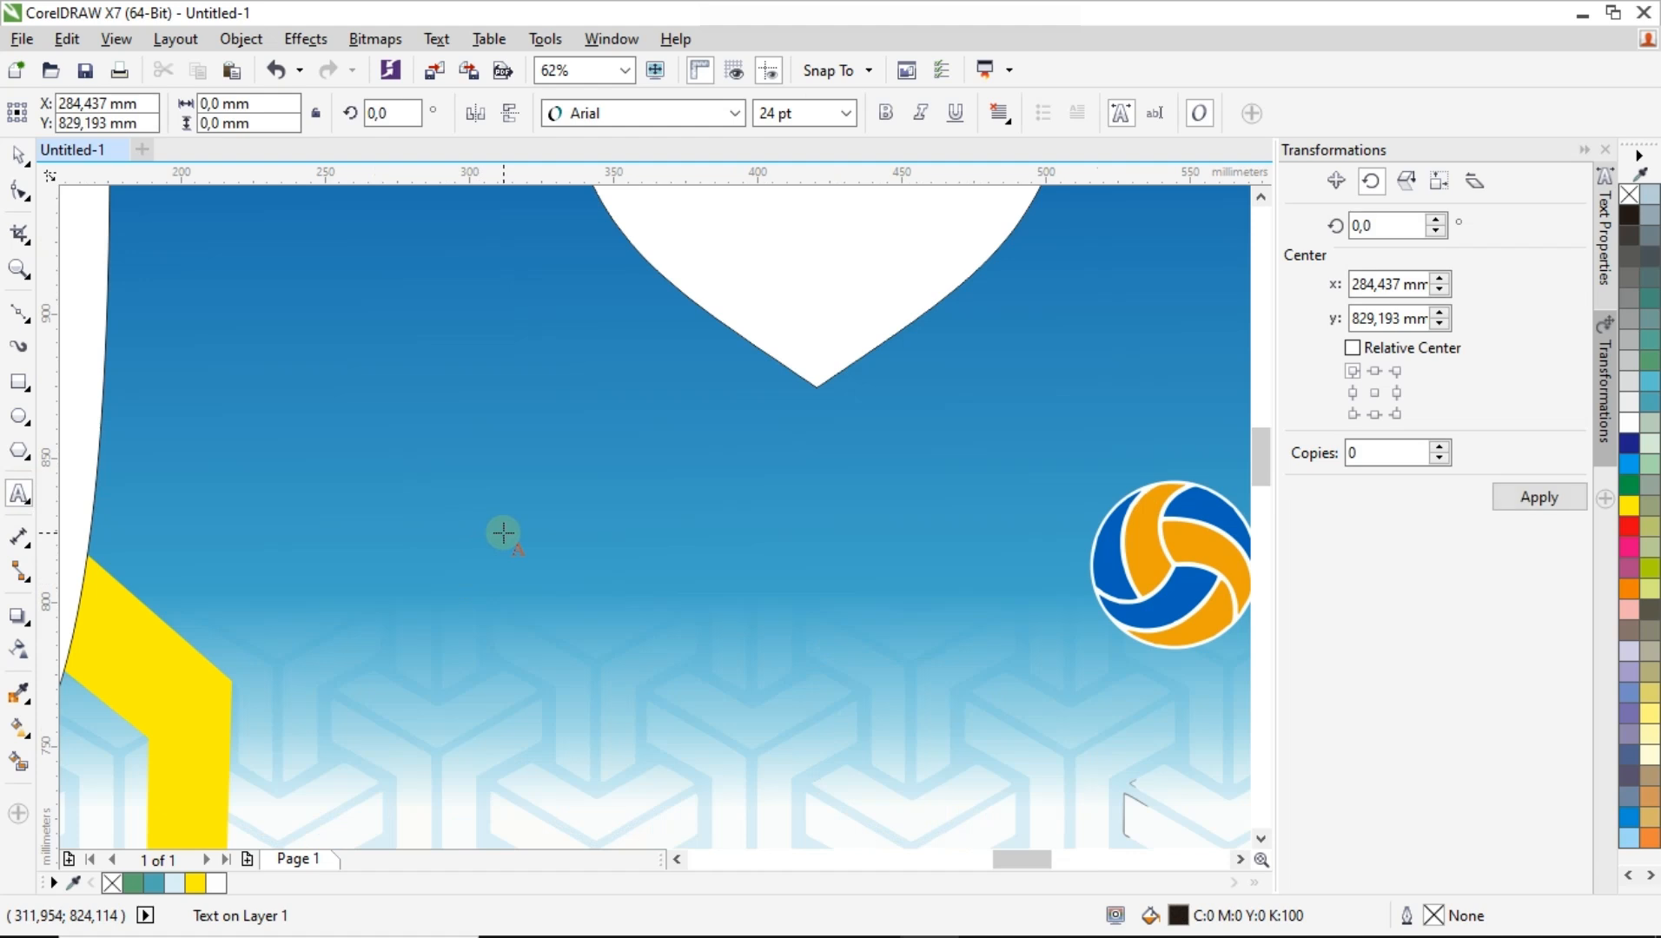
pyautogui.write('Mfa')
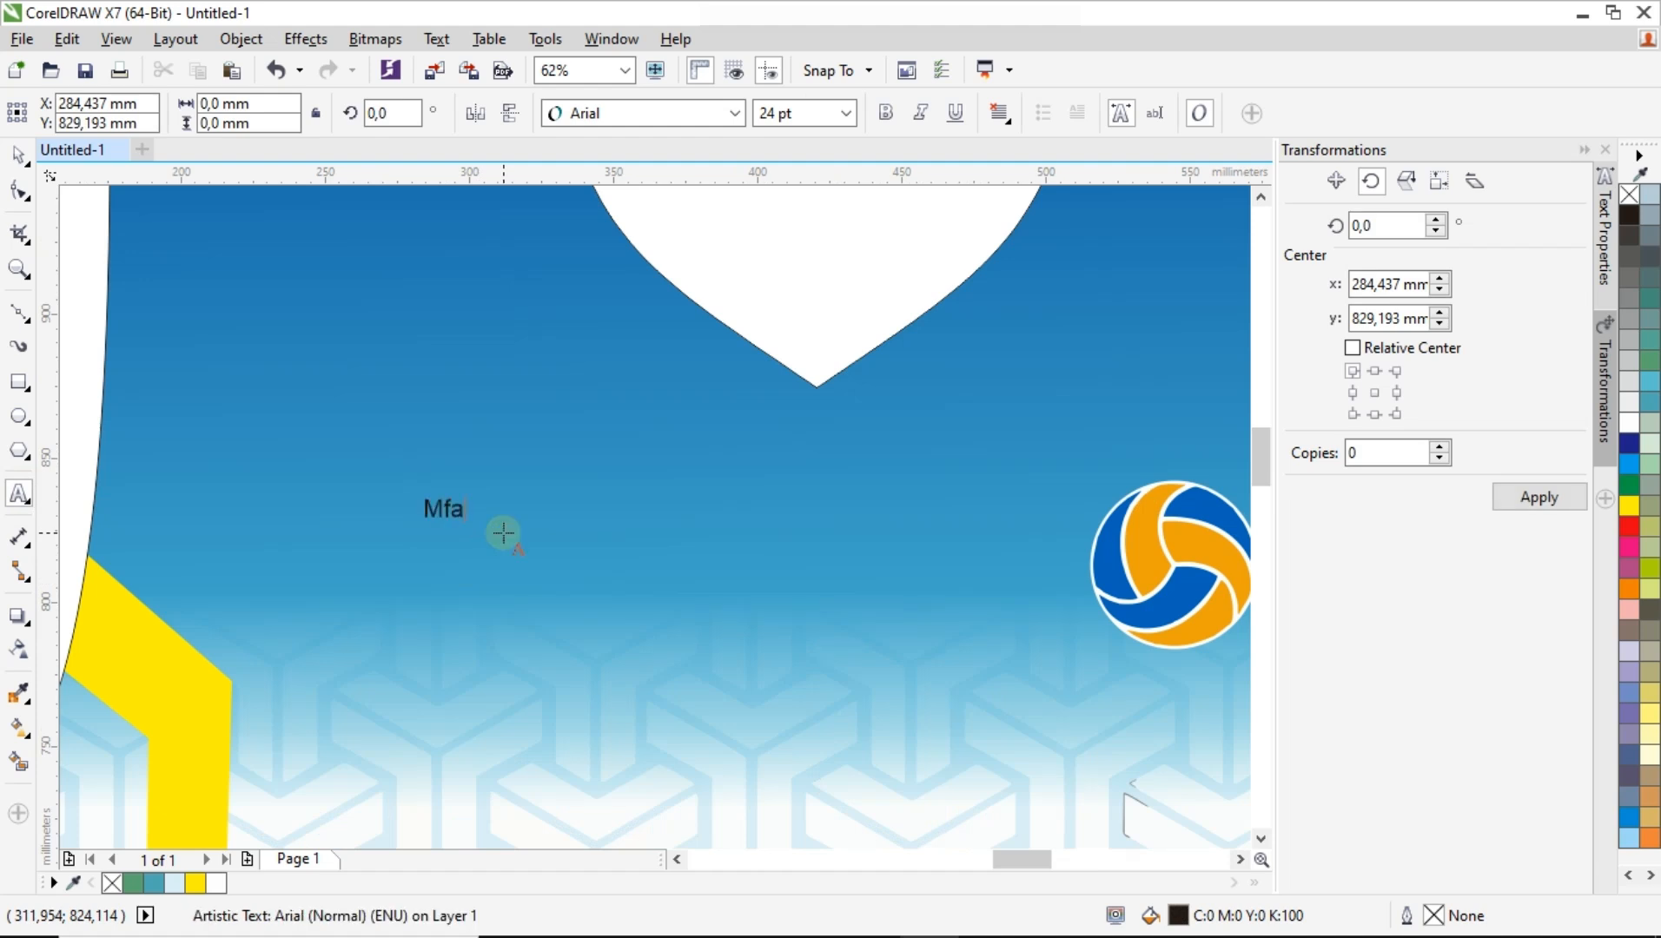
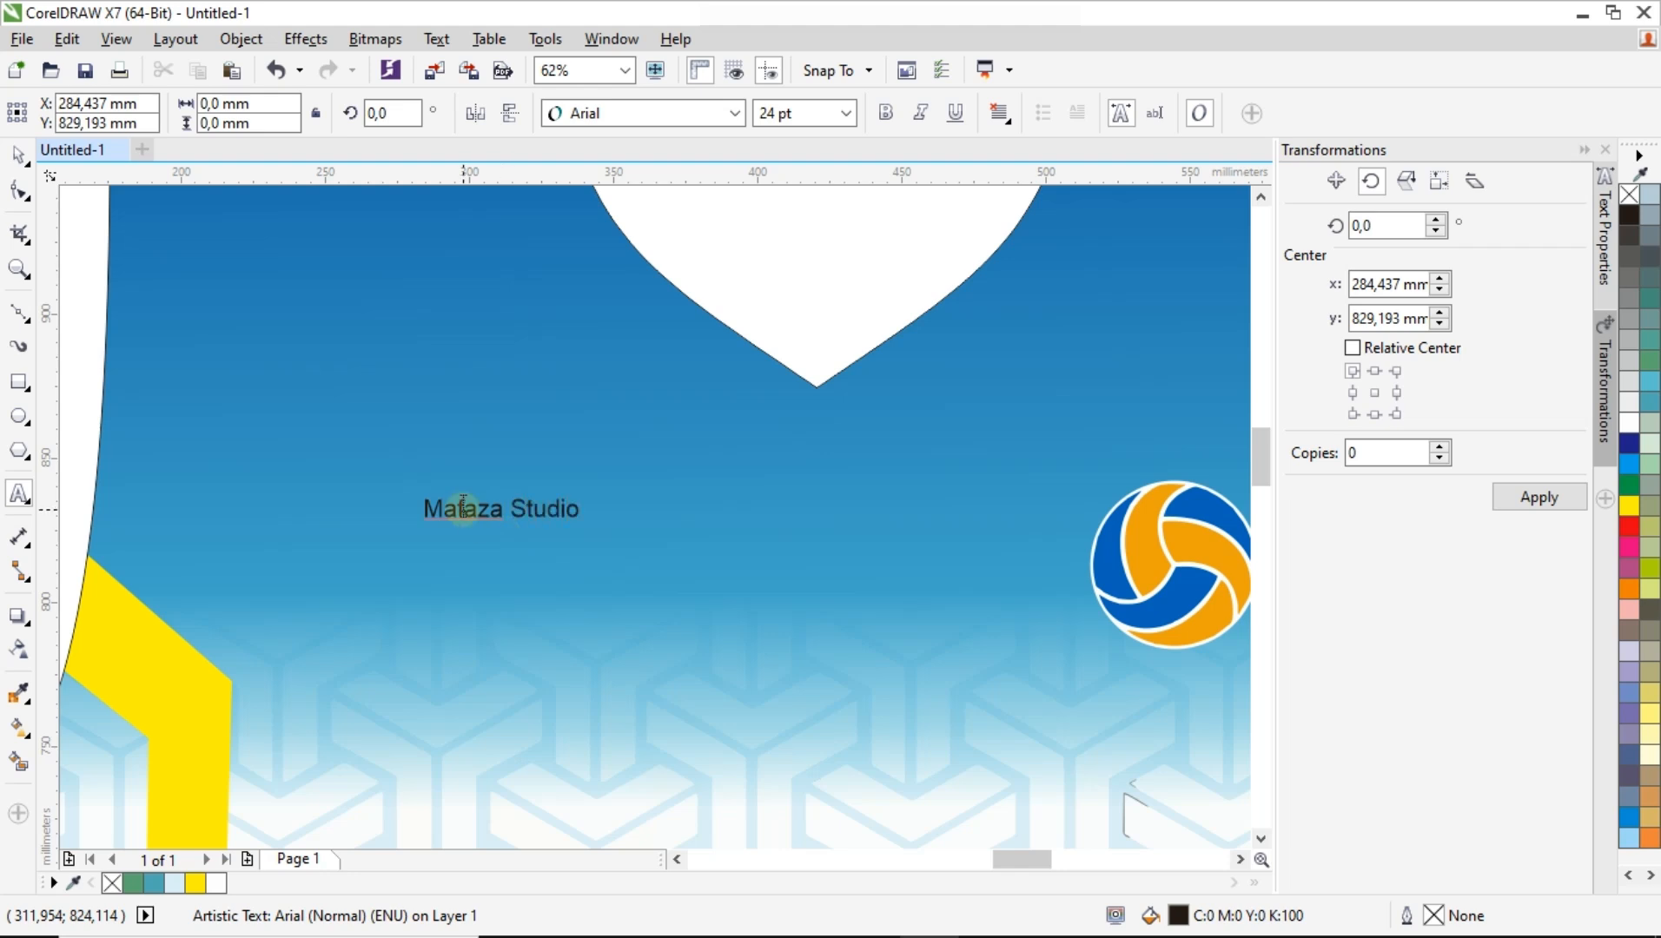
pyautogui.click(19, 155)
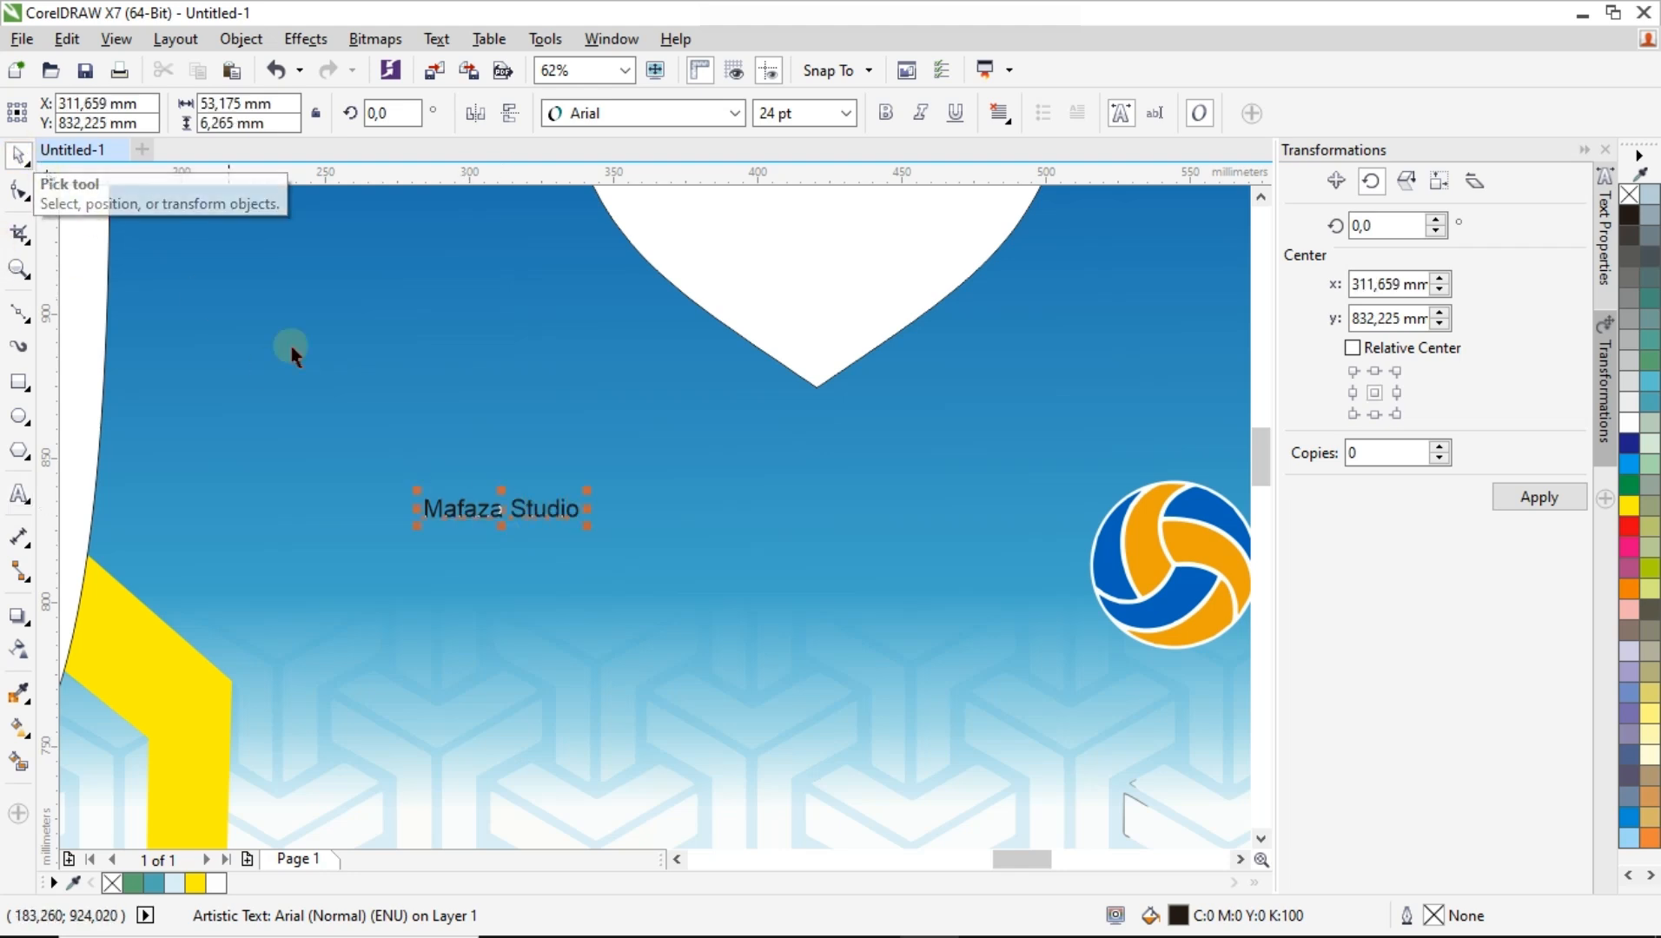
pyautogui.moveTo(589, 527); pyautogui.dragTo(632, 588)
# Set the Mafaza Studio text in the Designer font and move it level with the logo, about X 304, Y 813 mm.
pyautogui.click(734, 113)
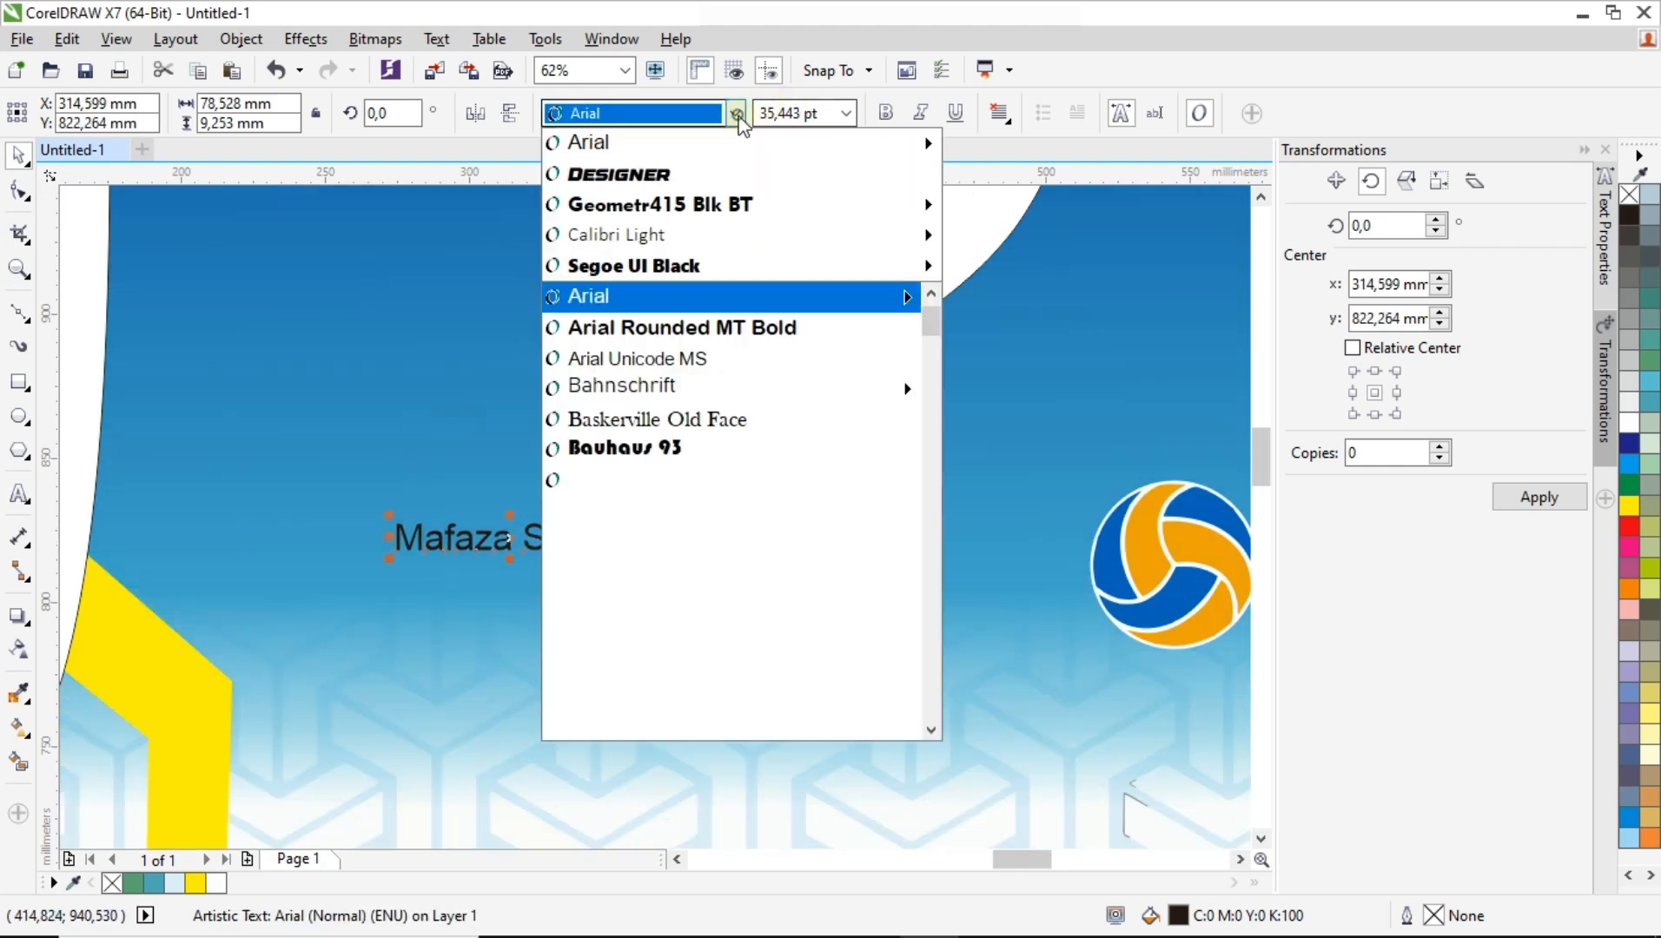
pyautogui.click(731, 185)
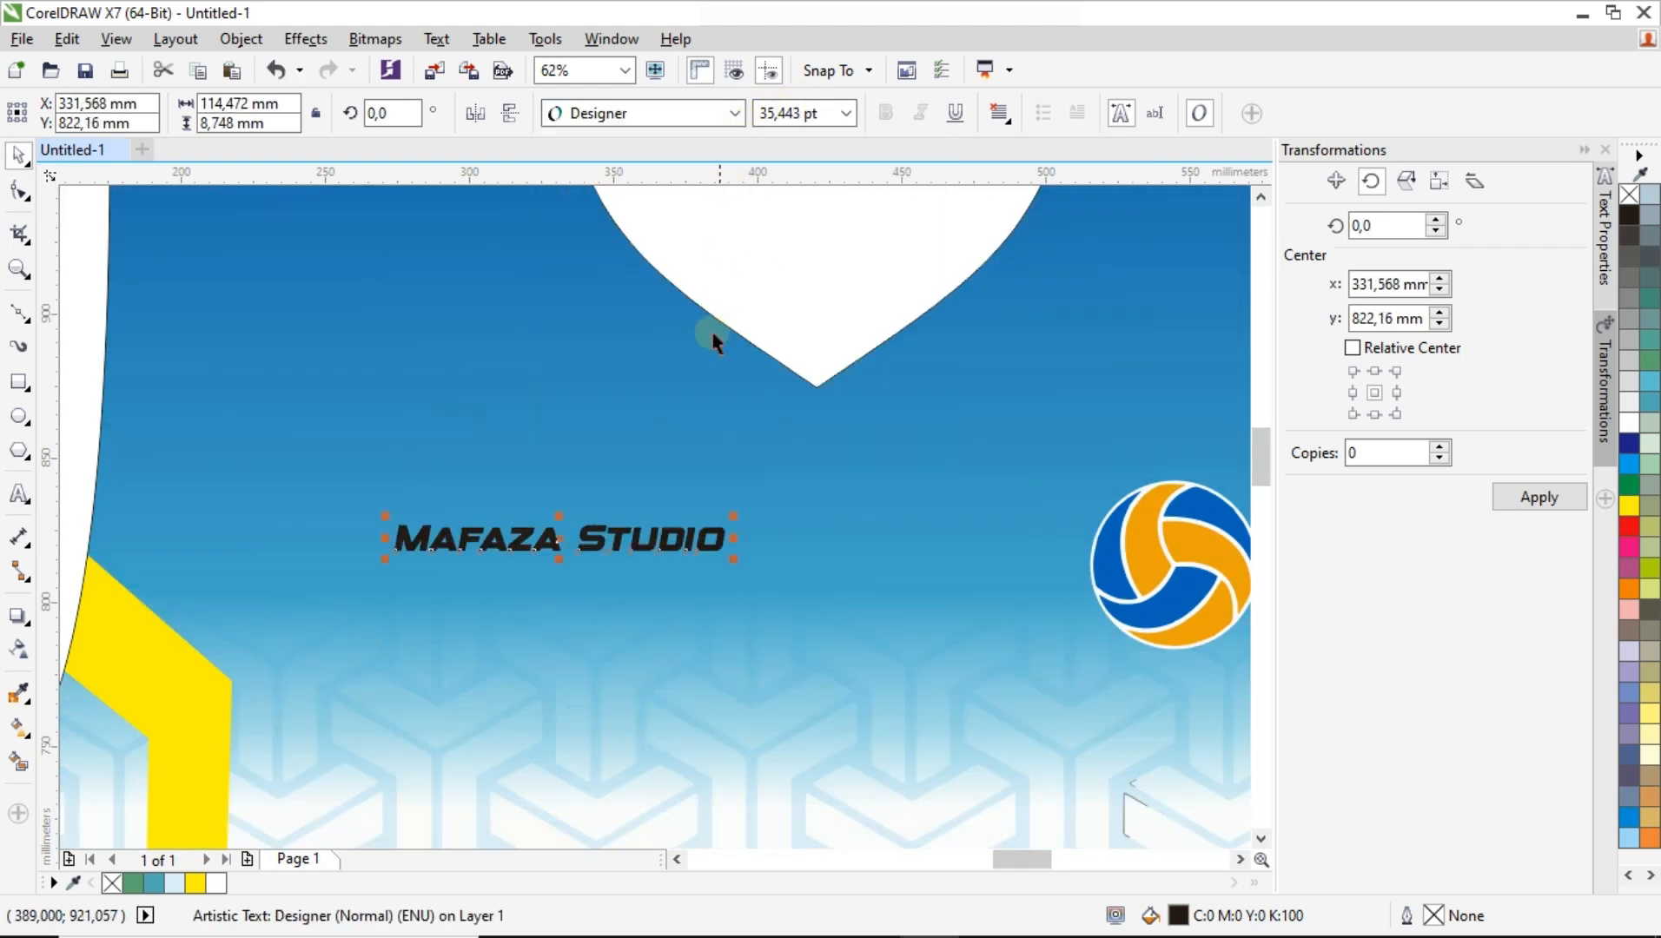
pyautogui.moveTo(562, 539); pyautogui.dragTo(474, 568)
pyautogui.scroll(-5, 488, 469)
pyautogui.click(834, 426)
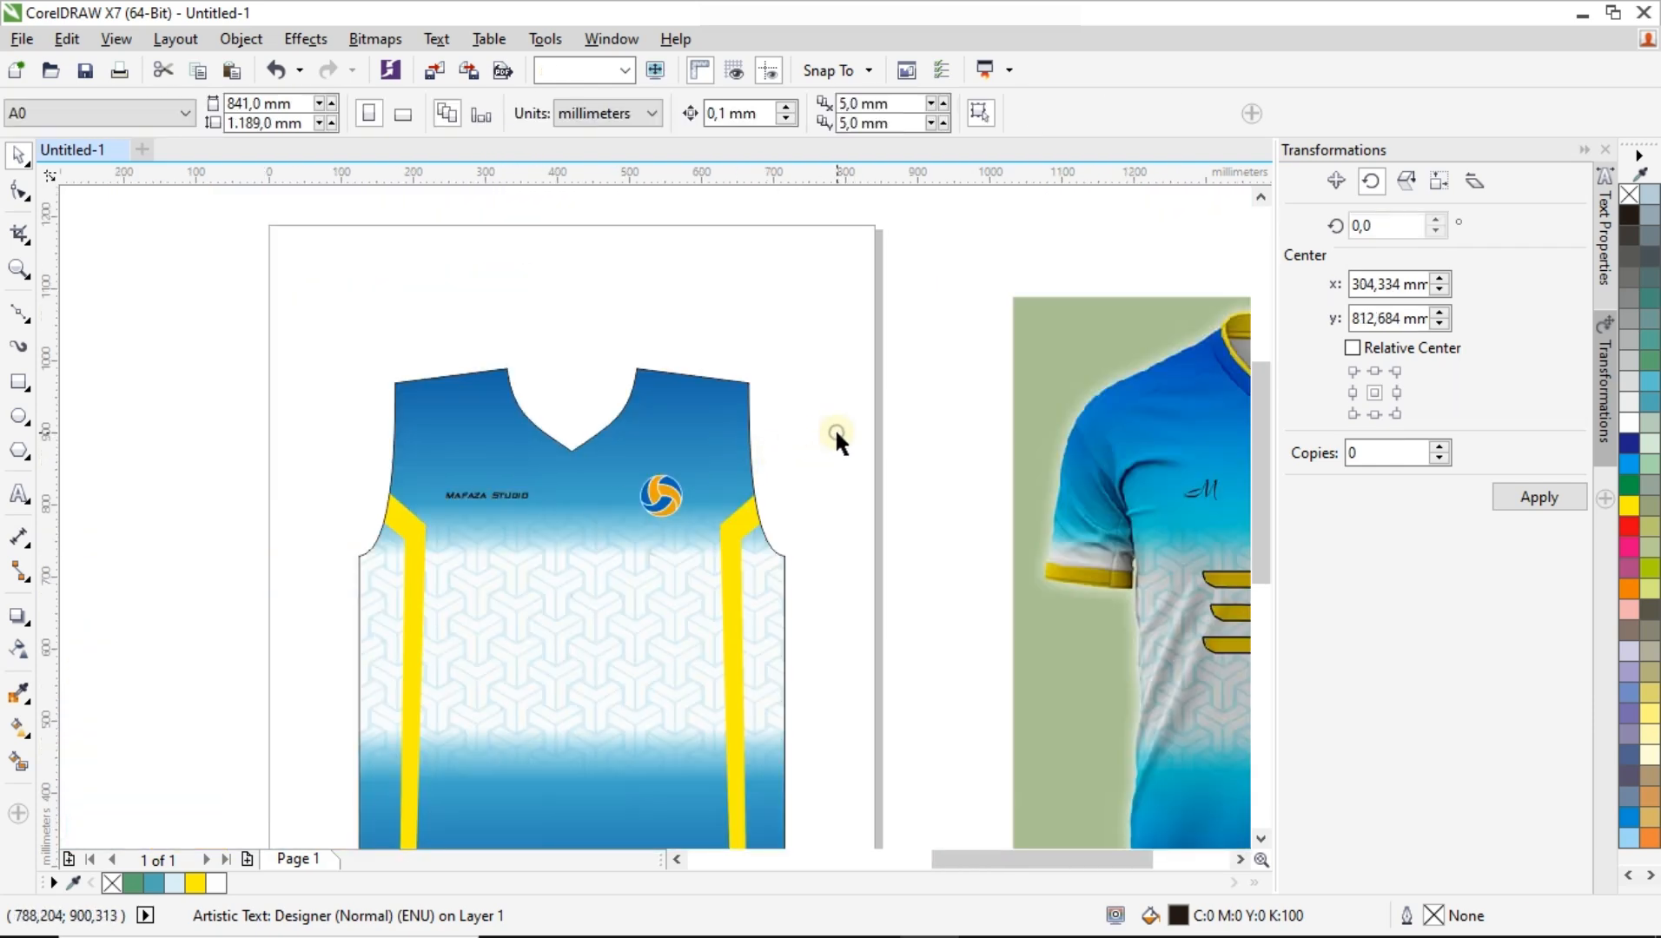
pyautogui.scroll(2, 644, 502)
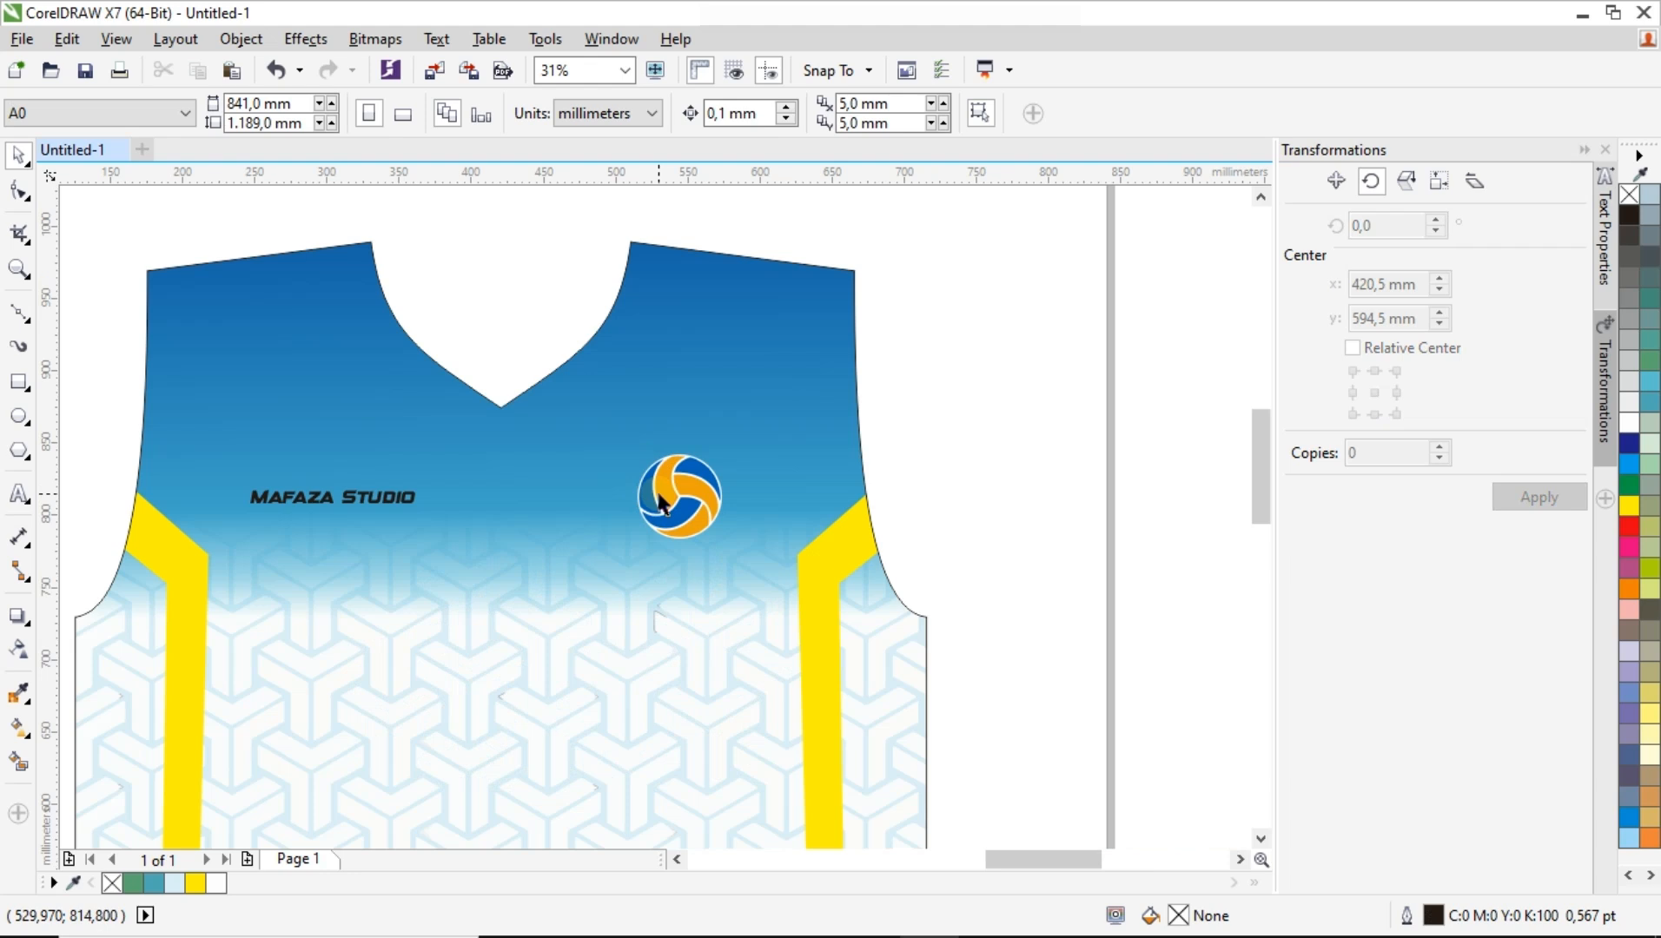
# Fill the Mafaza Studio text with the yellow of the side stripes.
pyautogui.click(408, 502)
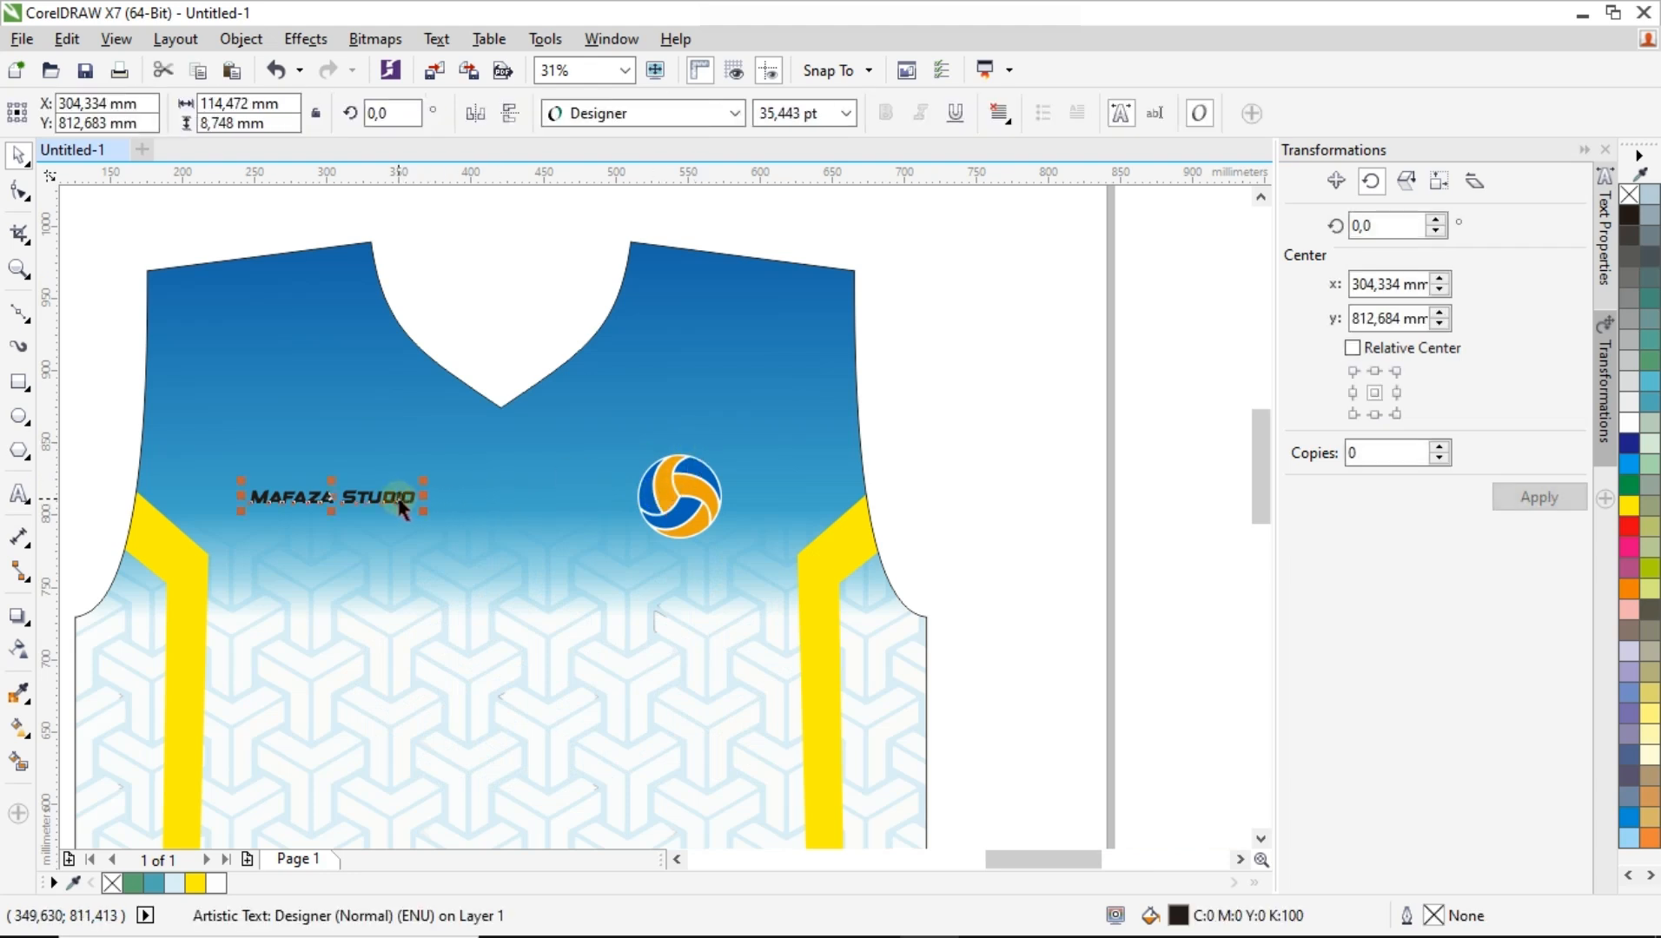
pyautogui.click(197, 884)
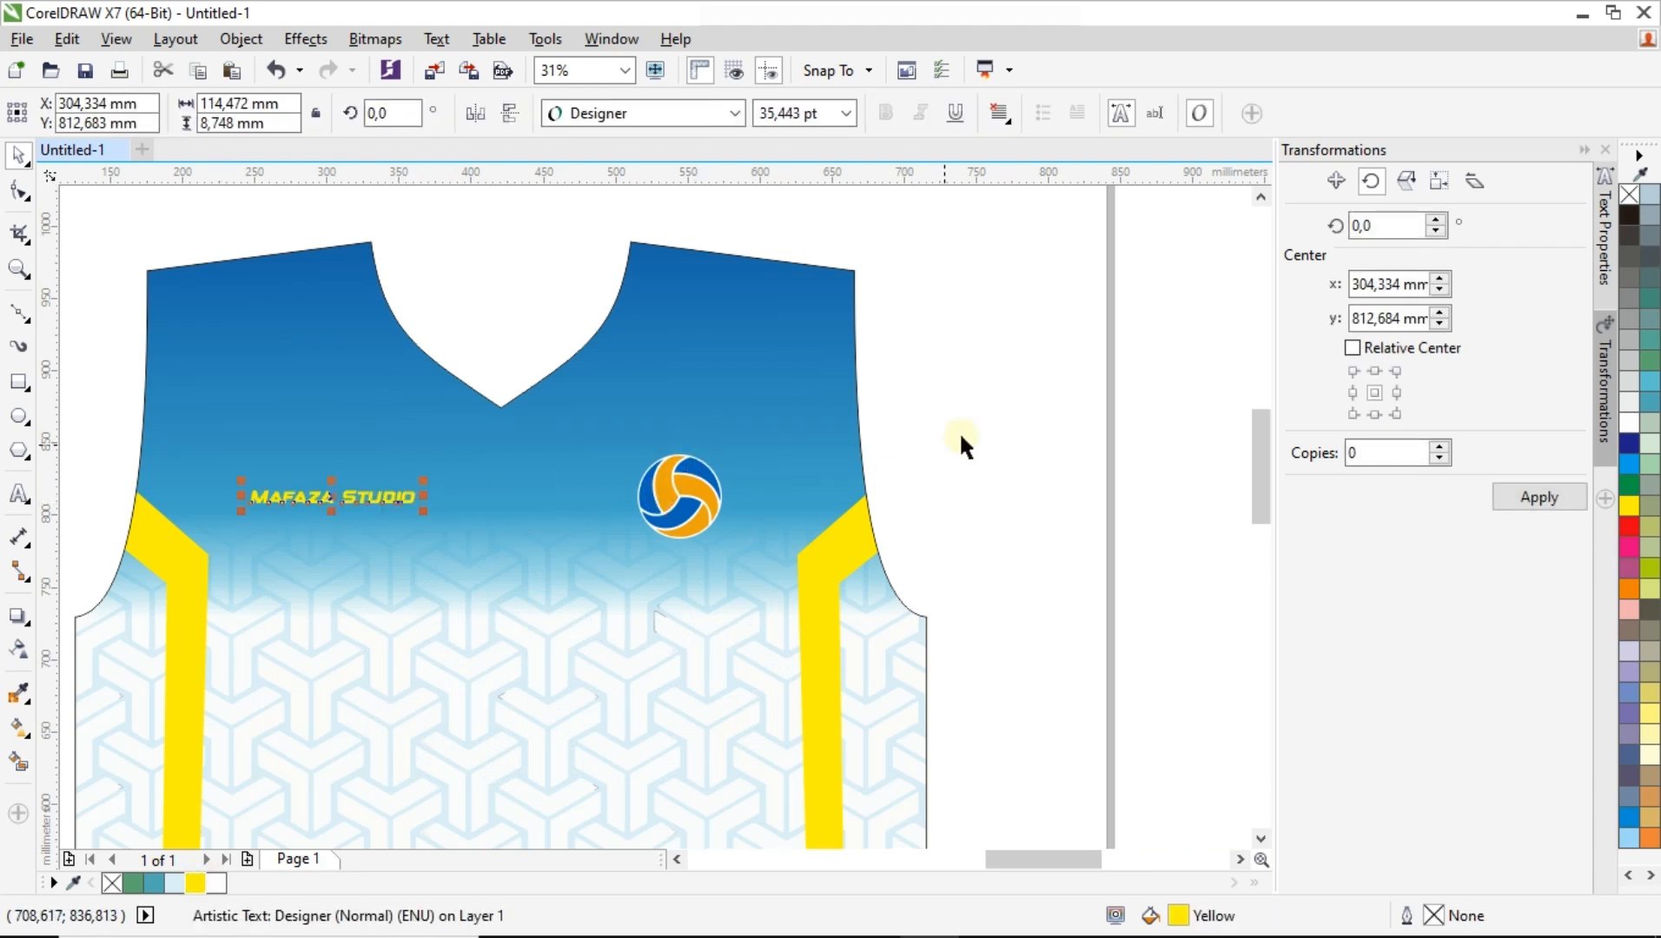
pyautogui.click(1015, 405)
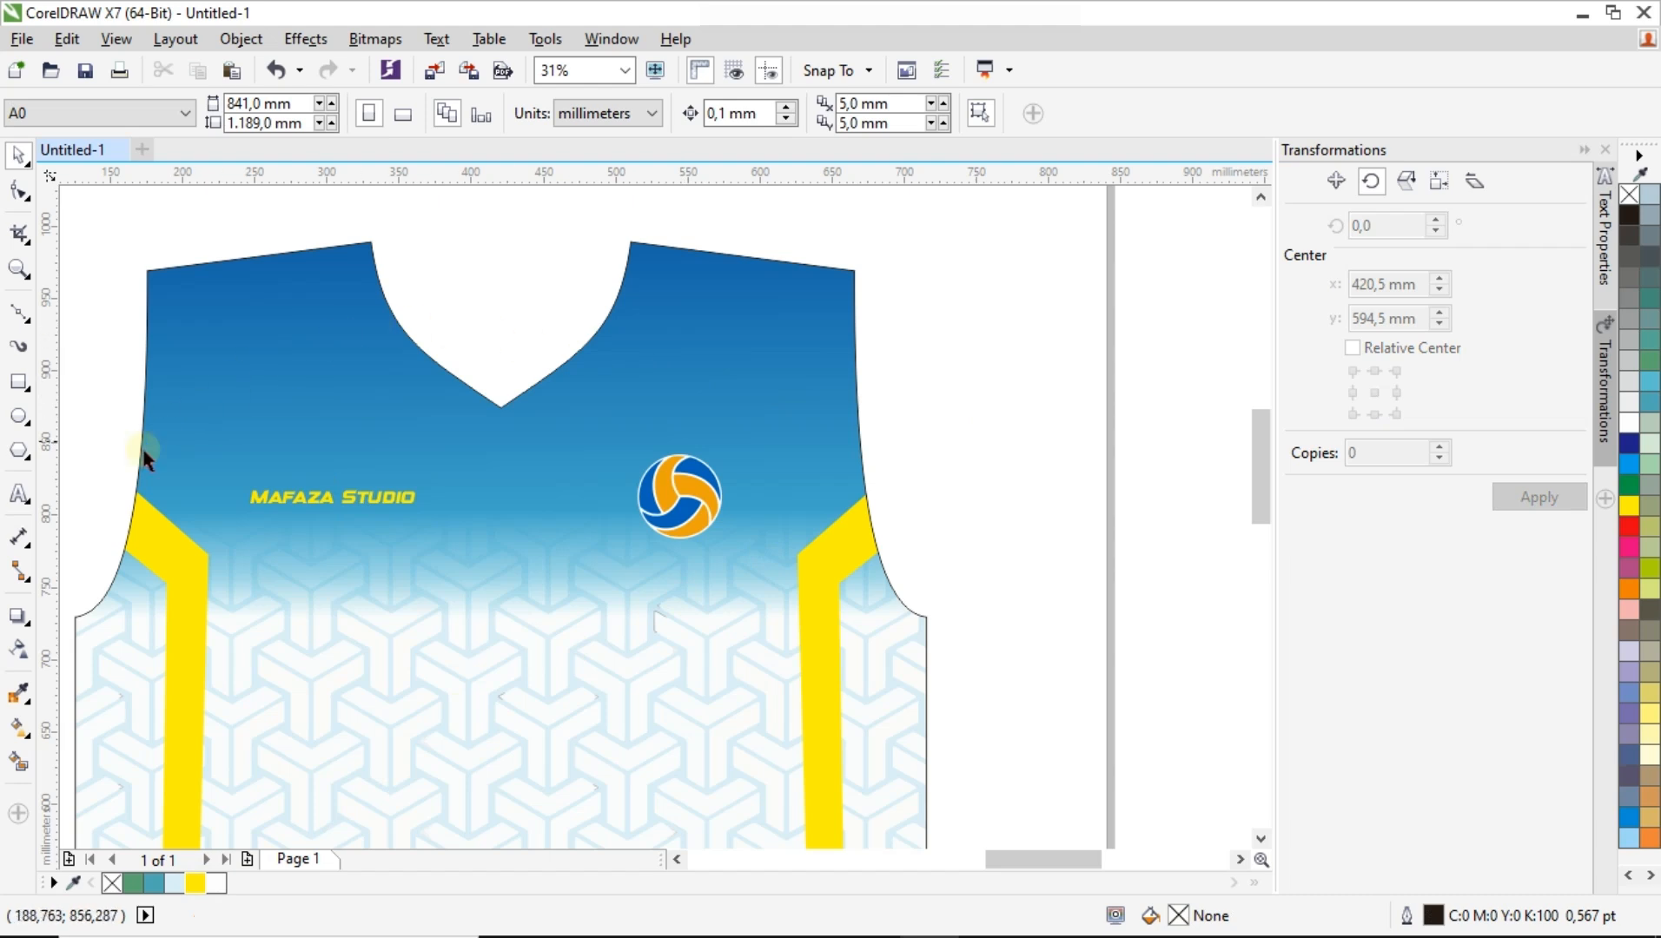
# Add the number 32 on the patterned middle of the shirt in the Designer font, at about 292 pt.
pyautogui.click(17, 493)
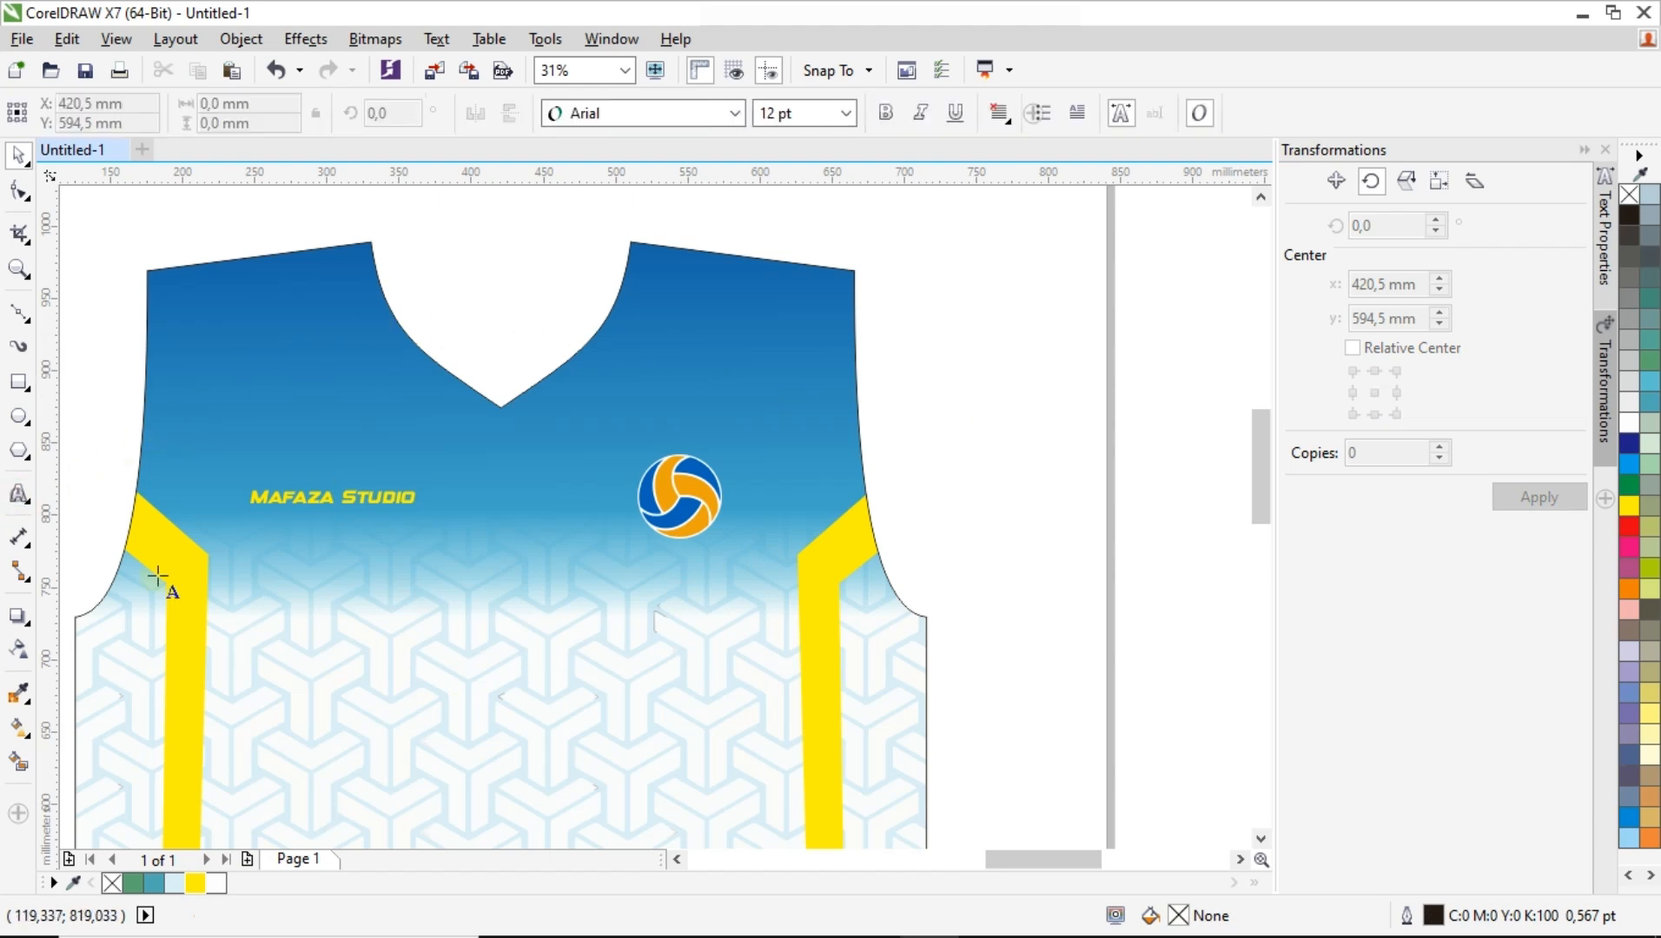
pyautogui.click(452, 658)
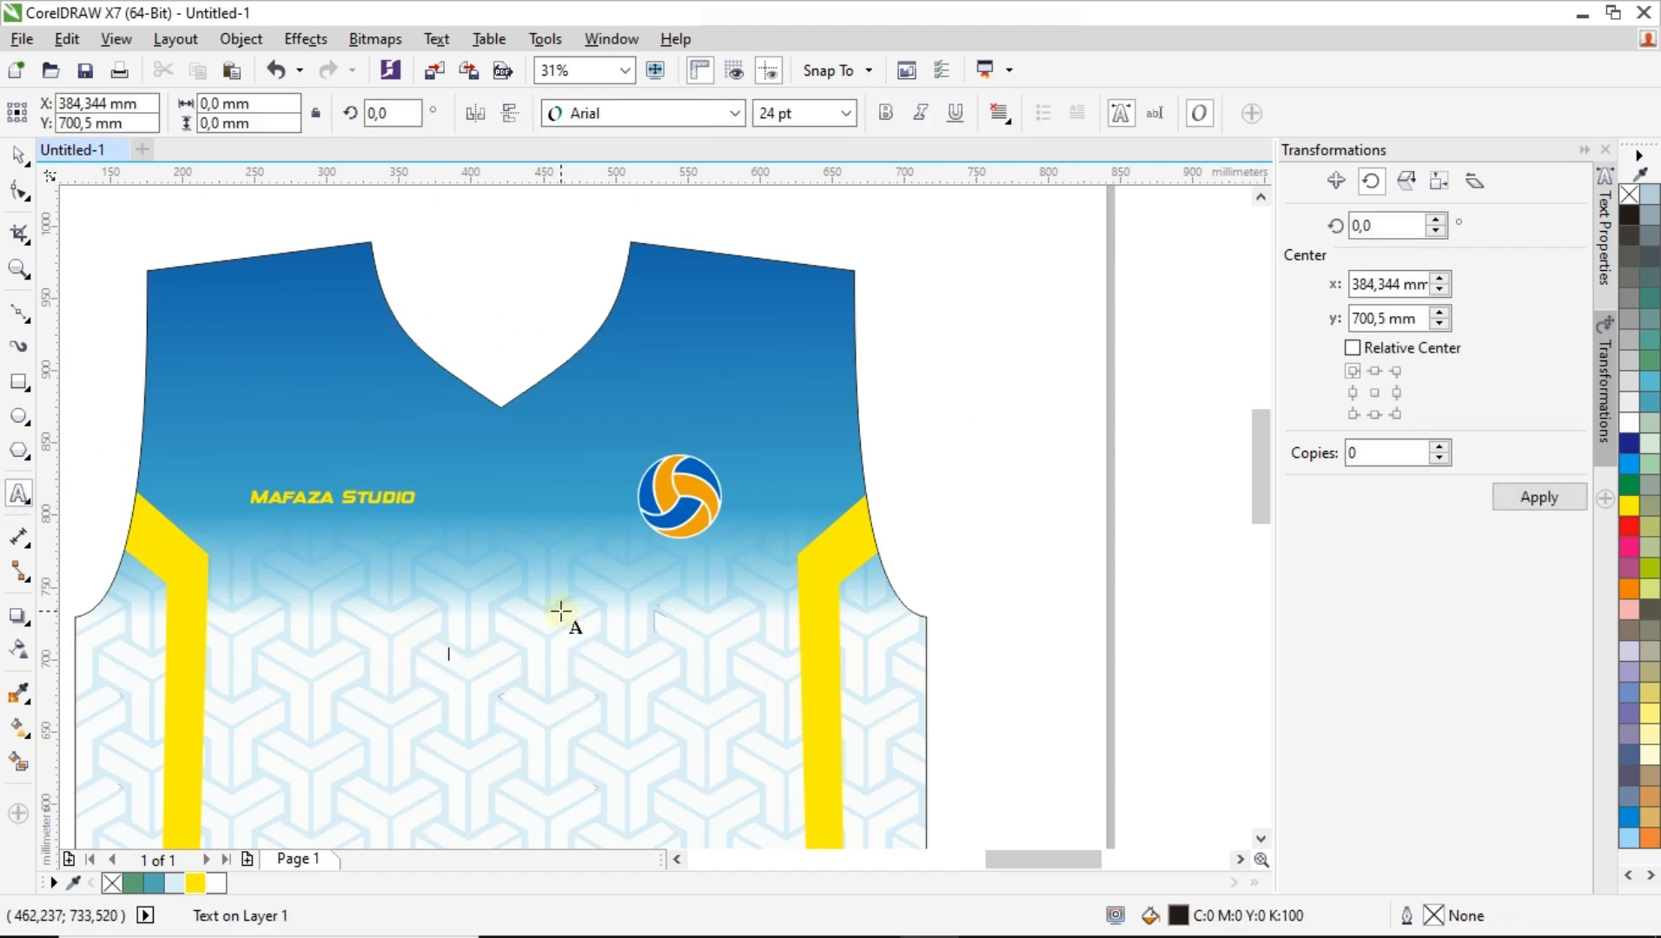
pyautogui.write('32')
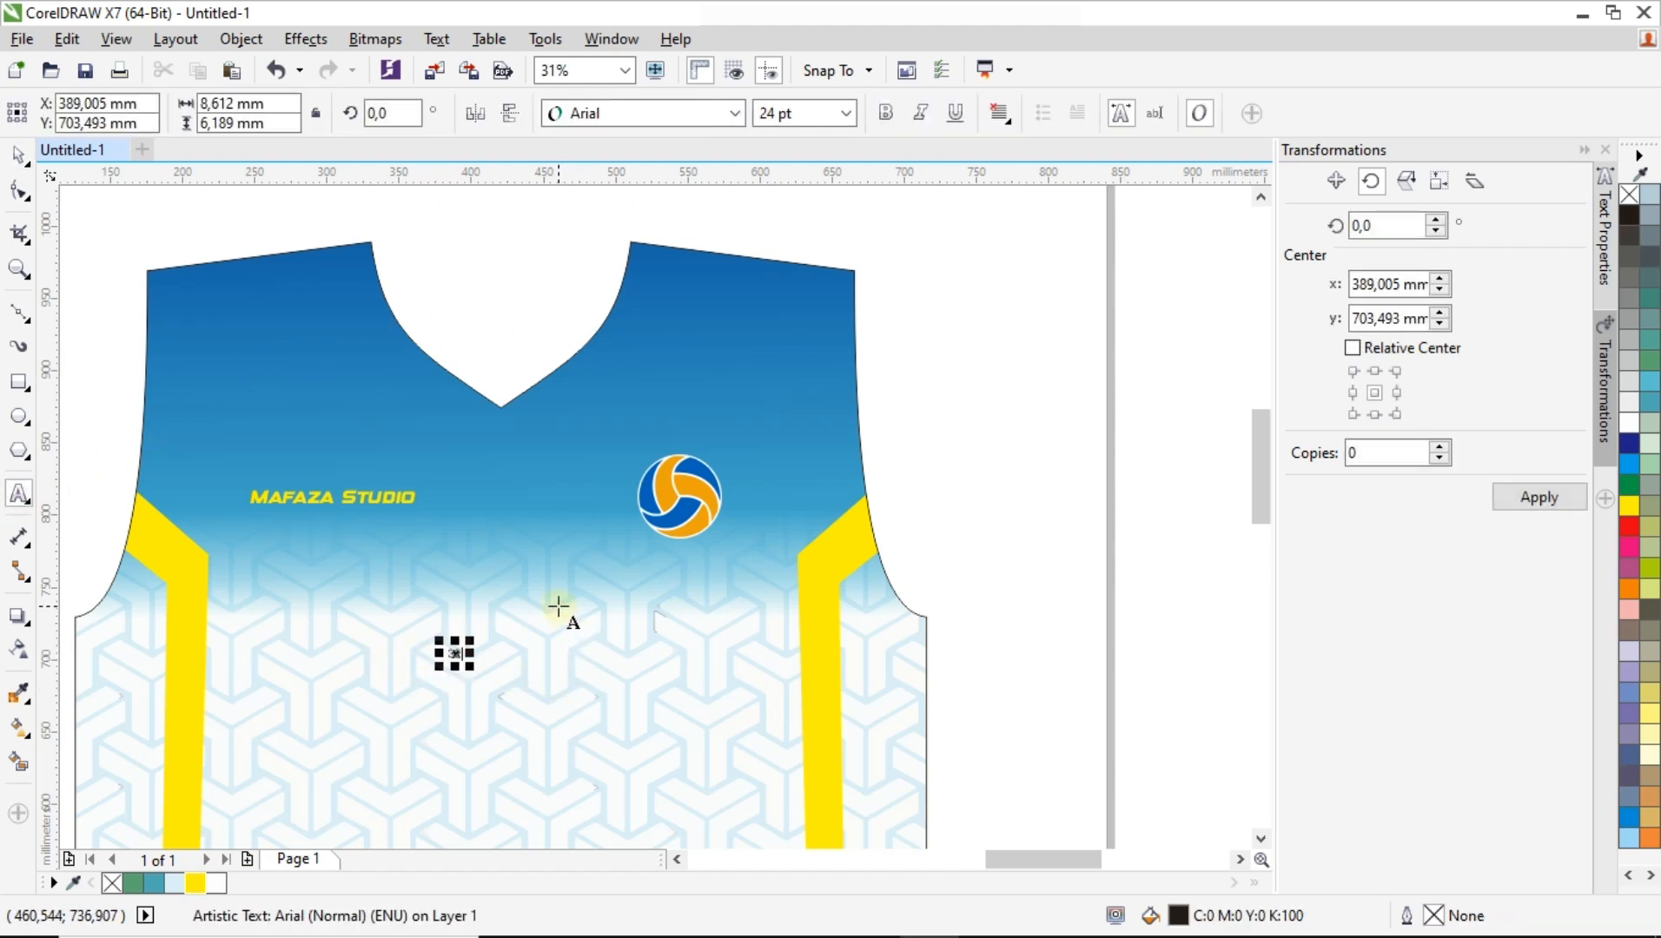
pyautogui.click(18, 156)
pyautogui.moveTo(475, 674); pyautogui.dragTo(608, 763)
pyautogui.click(641, 122)
pyautogui.click(642, 174)
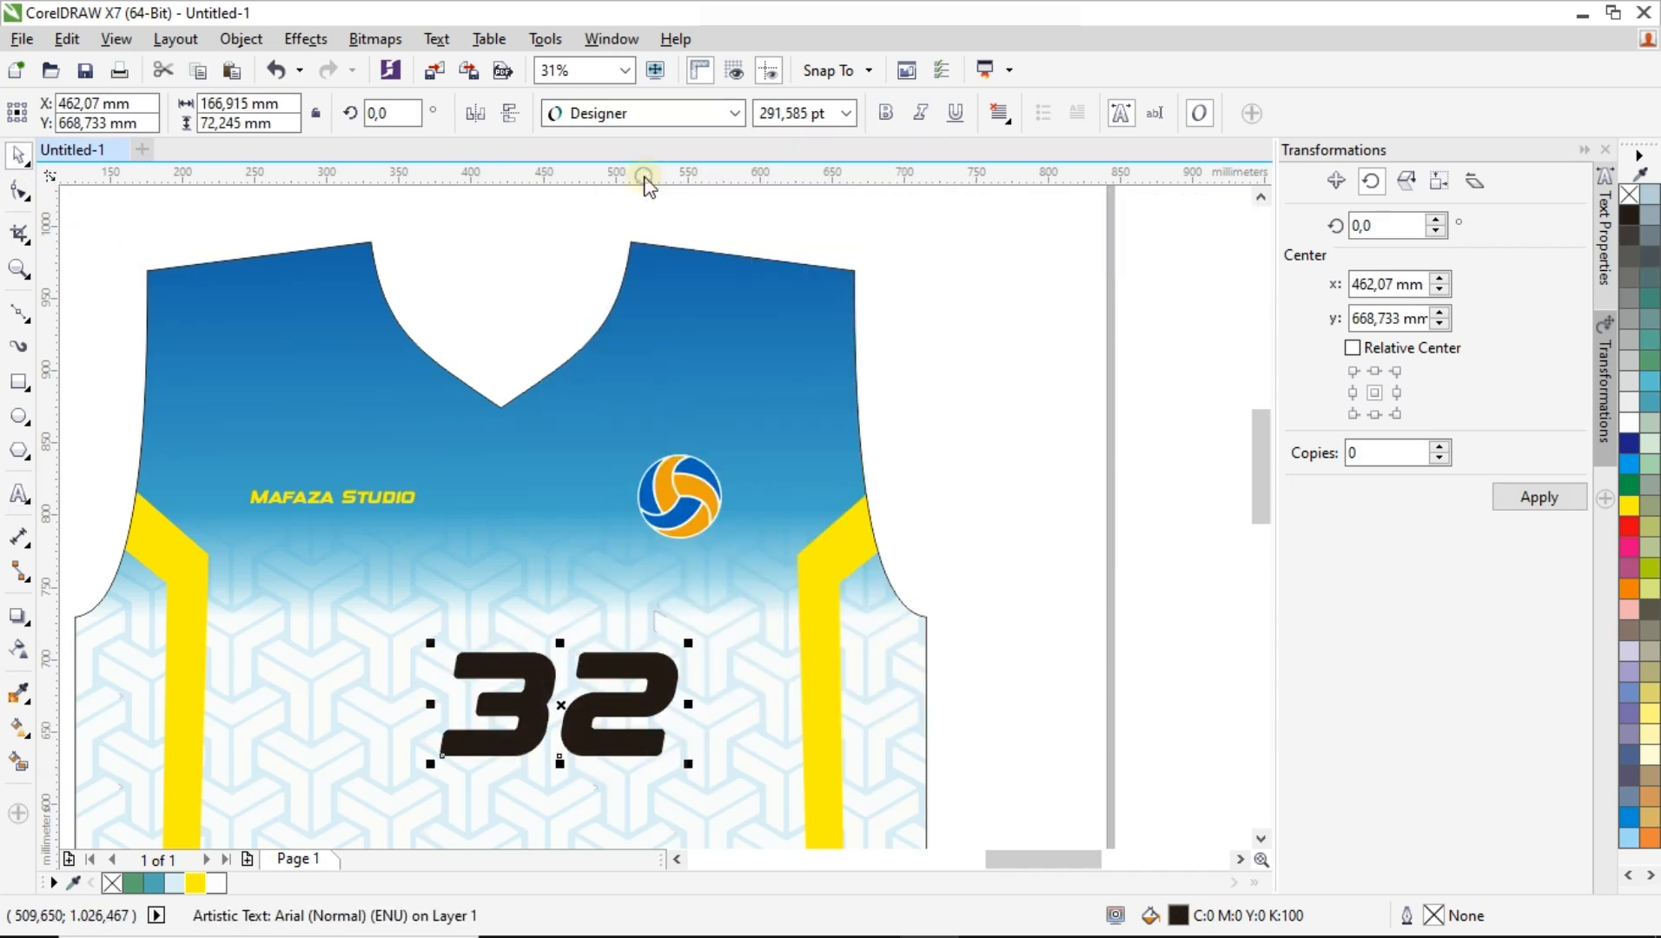
# Position the number 32 below the chest text and centre it horizontally on the front piece.
pyautogui.moveTo(556, 704); pyautogui.dragTo(506, 700)
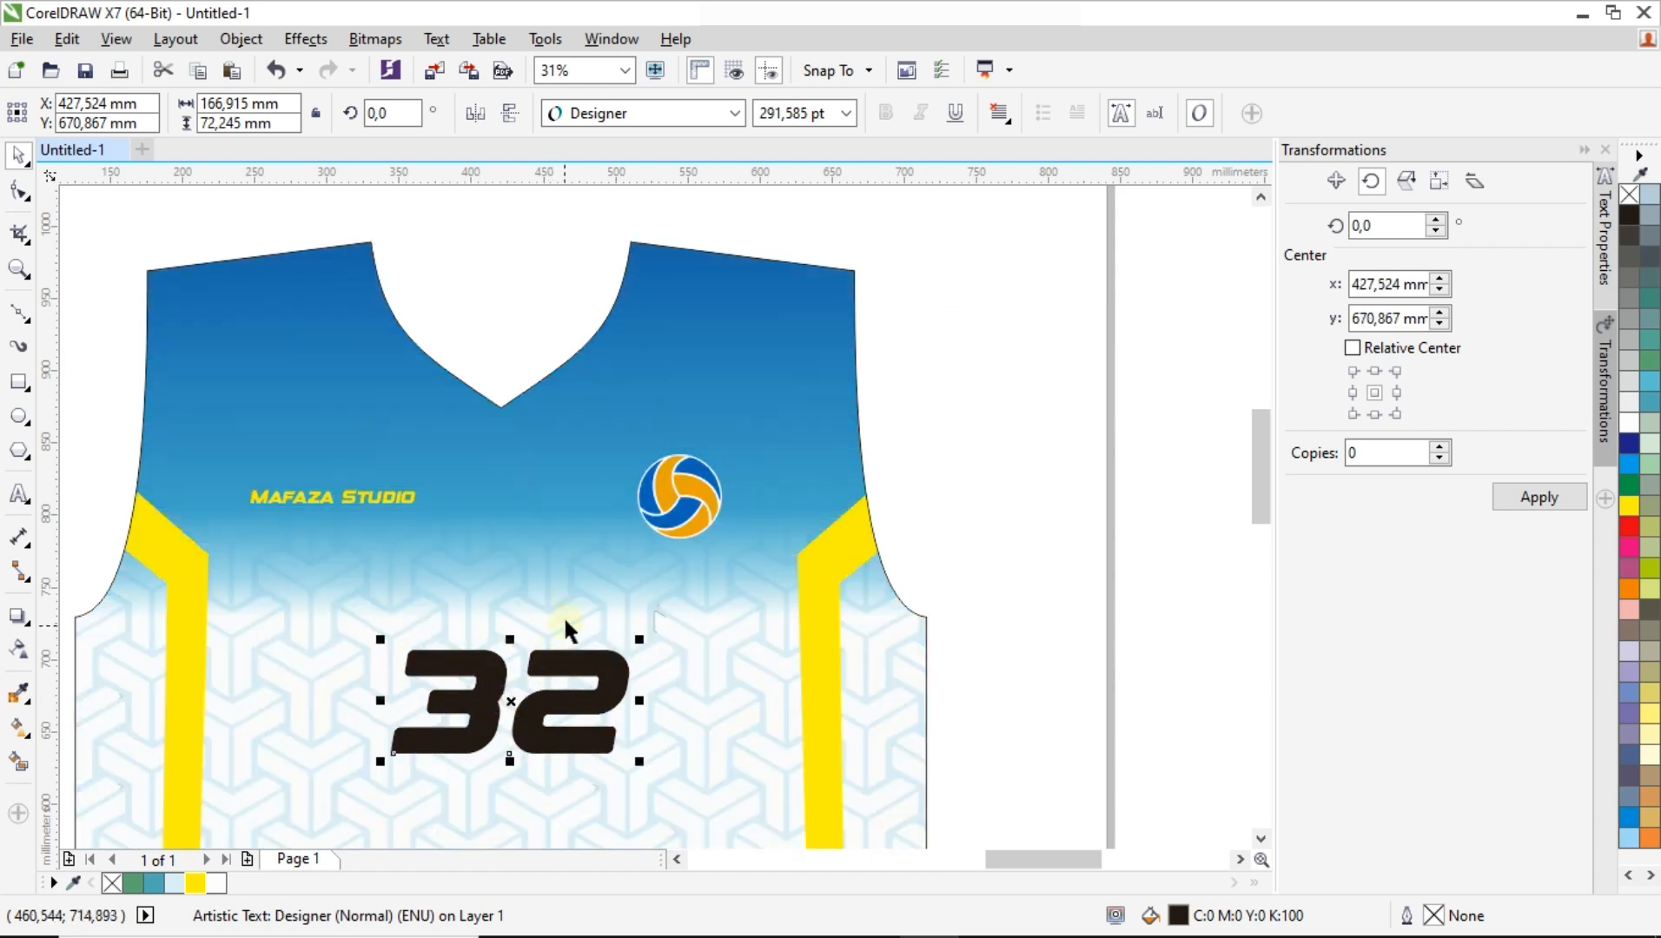
pyautogui.keyDown('shift'); pyautogui.click(547, 575); pyautogui.keyUp('shift')
pyautogui.press('c')
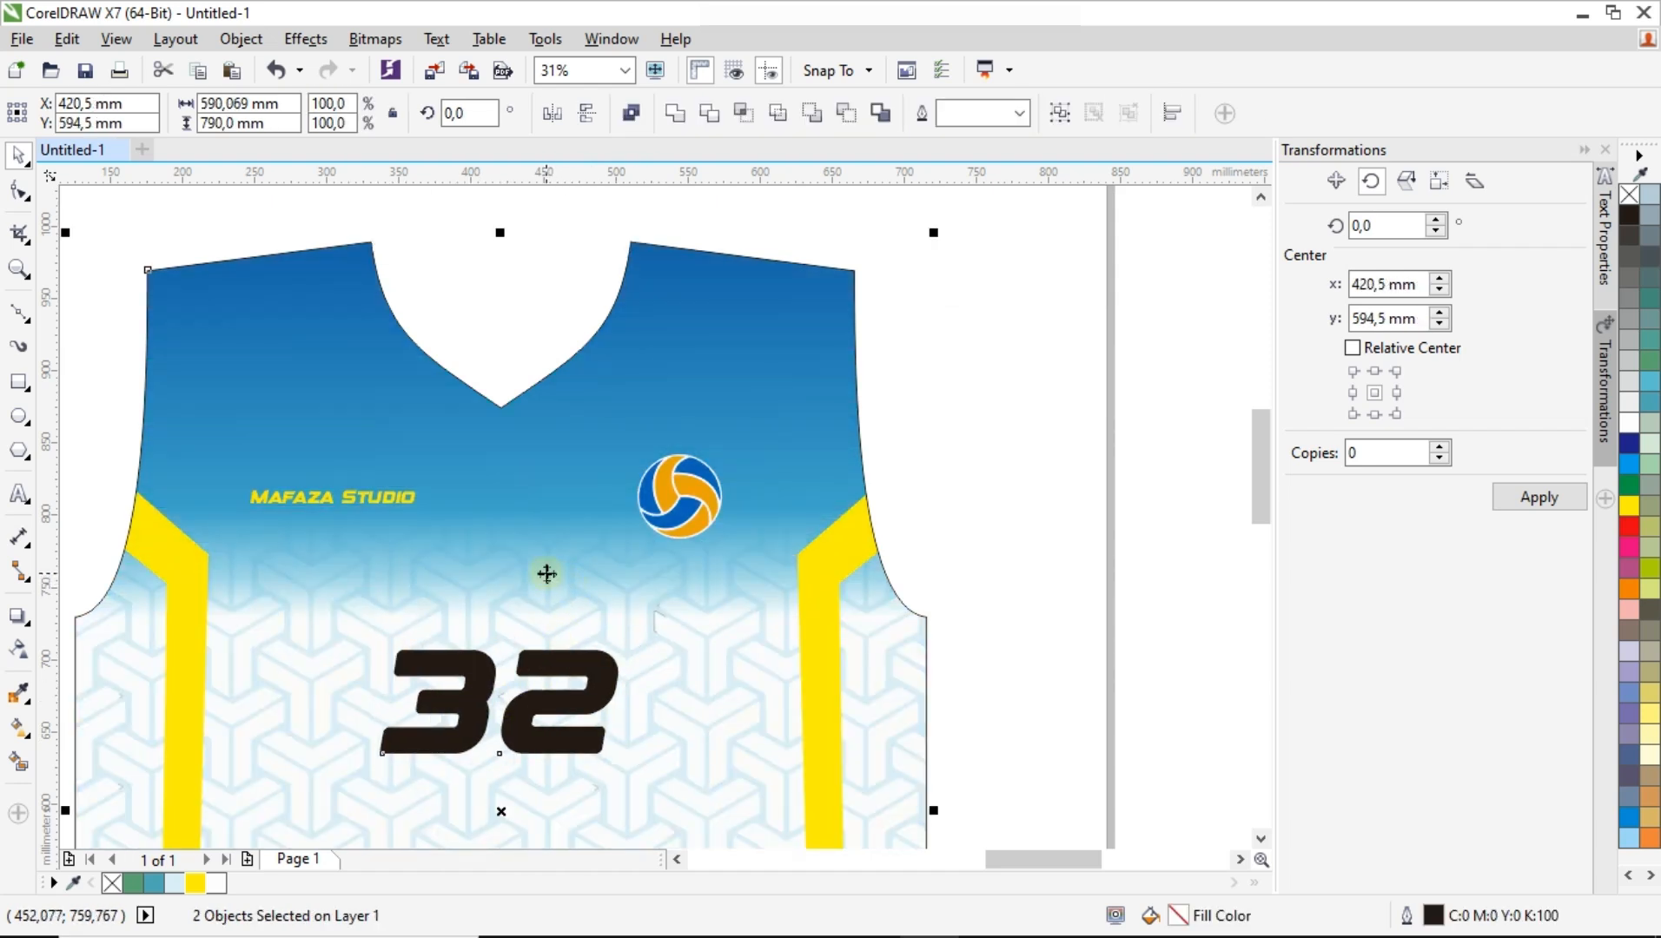
pyautogui.click(1020, 421)
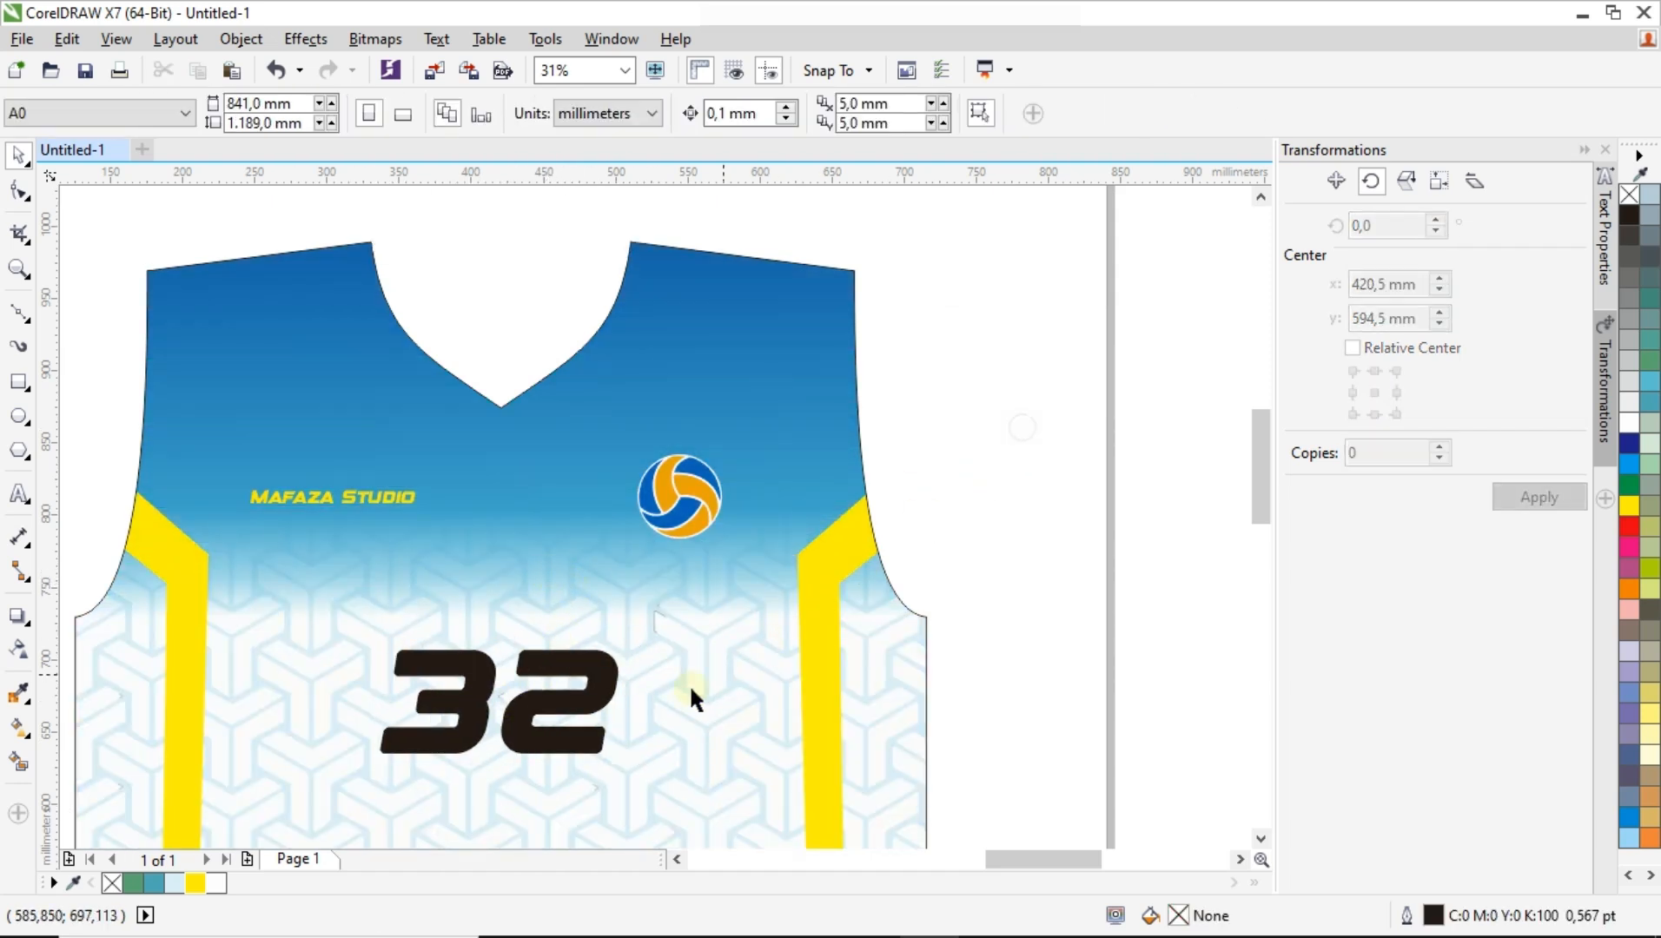
# Fill the number 32 with the same yellow as the side stripes.
pyautogui.click(604, 682)
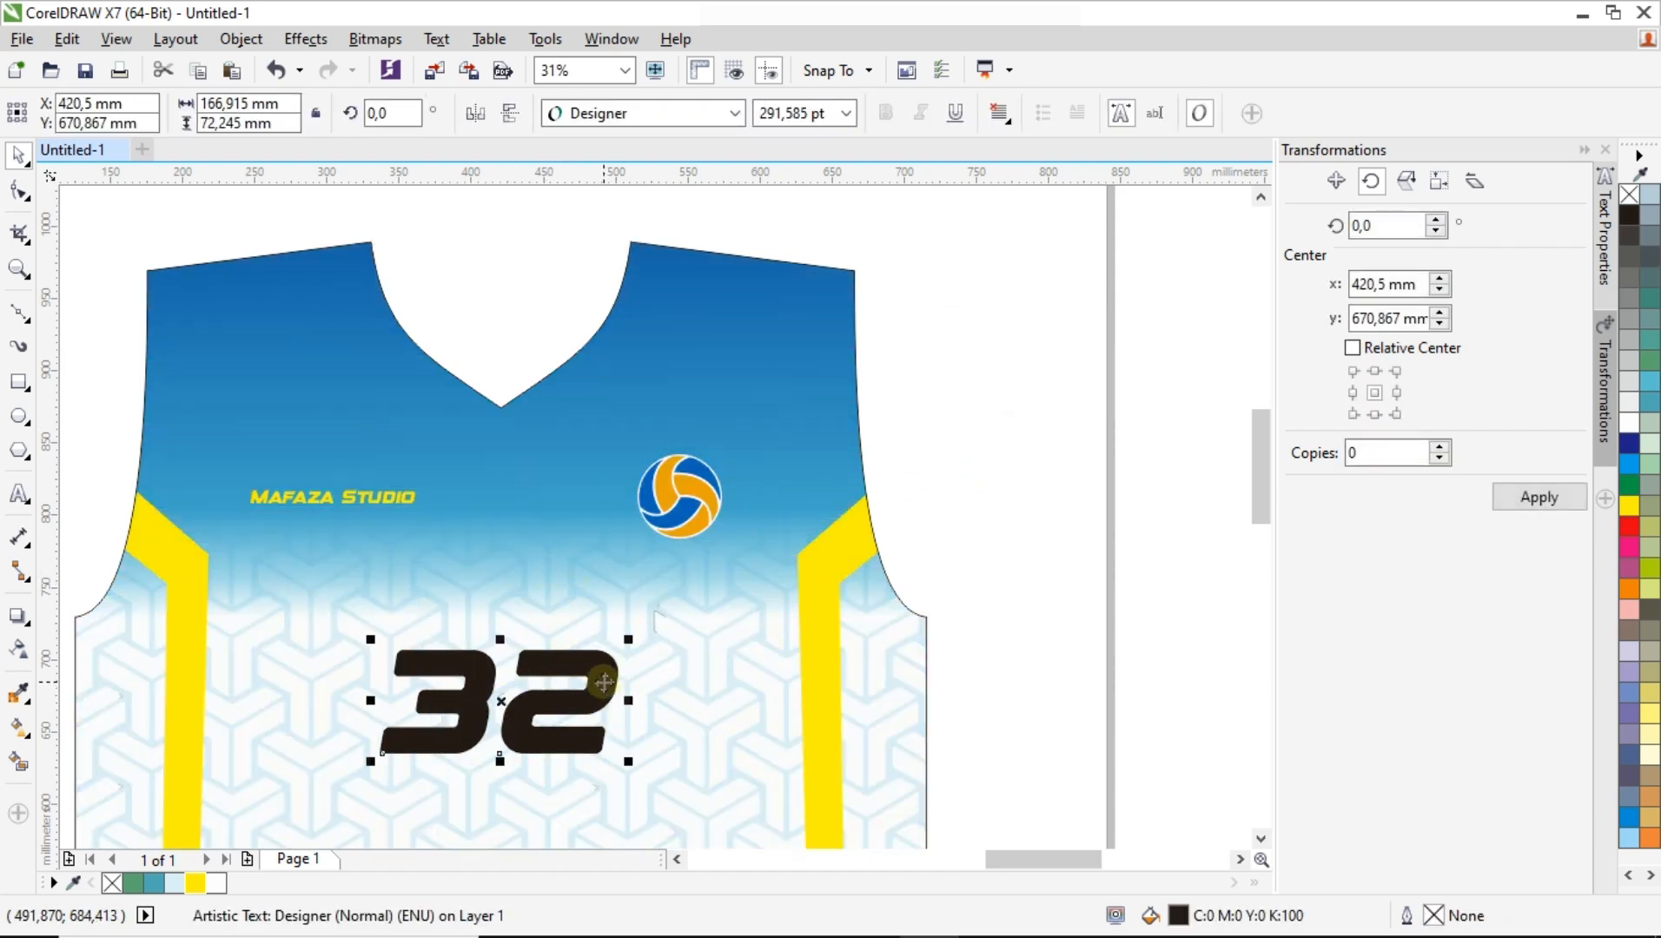
pyautogui.click(199, 888)
pyautogui.scroll(-1, 739, 462)
pyautogui.scroll(1, 674, 578)
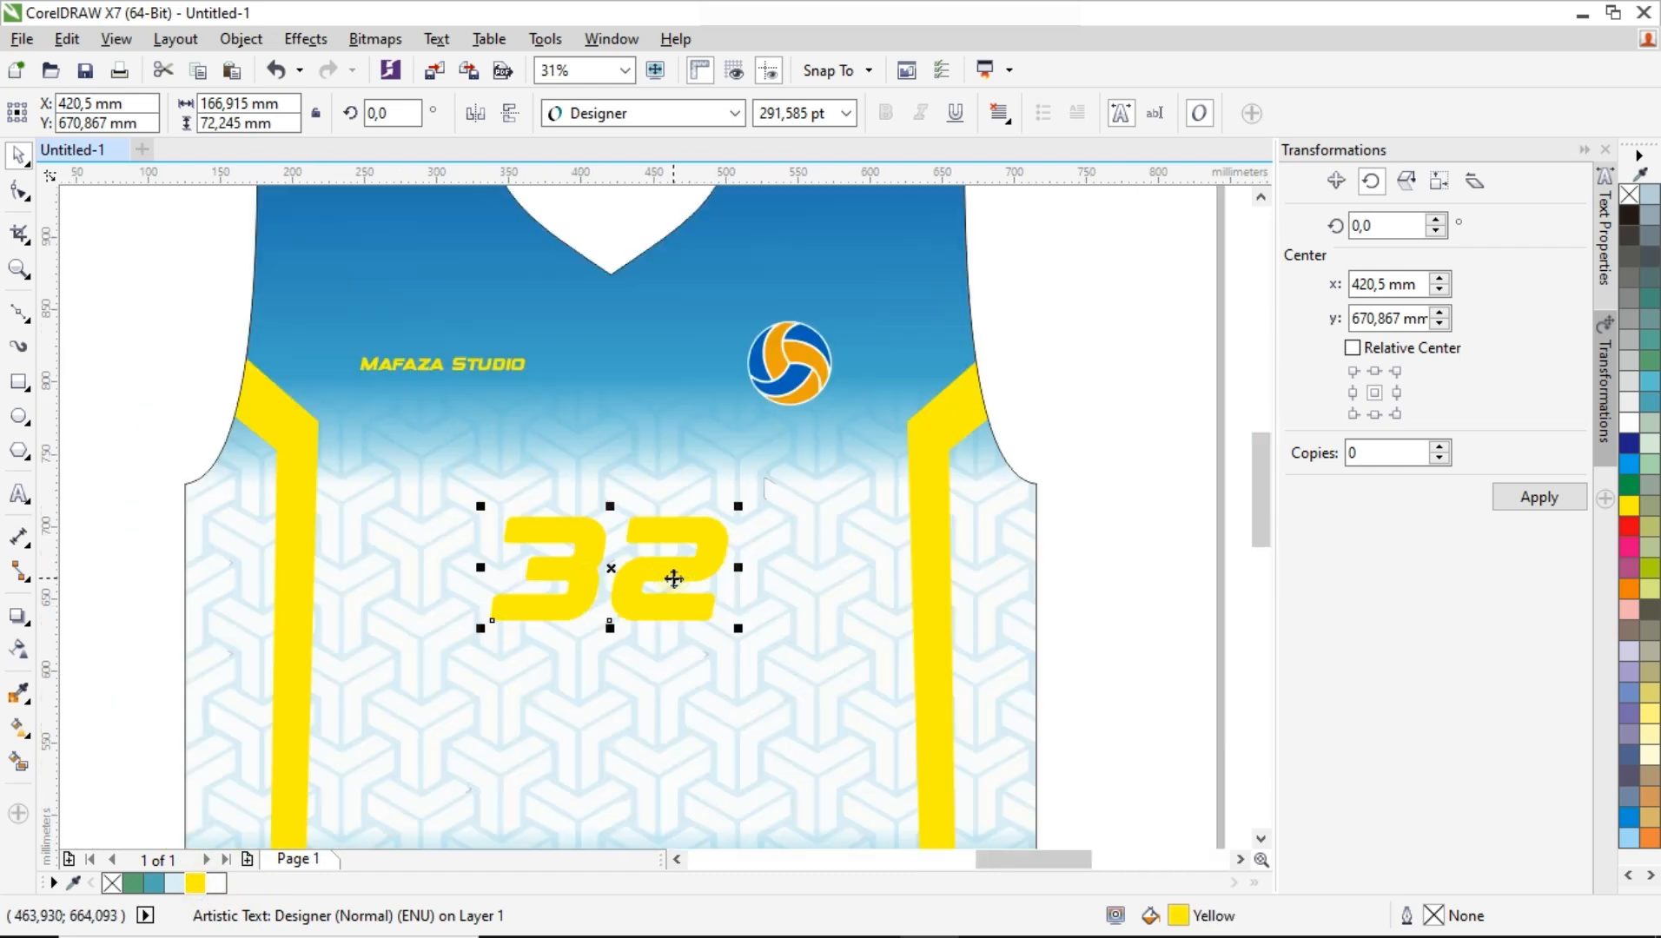
# Add a black hairline outline to the number 32, using the last black swatch of the colour palette.
pyautogui.click(1650, 877)
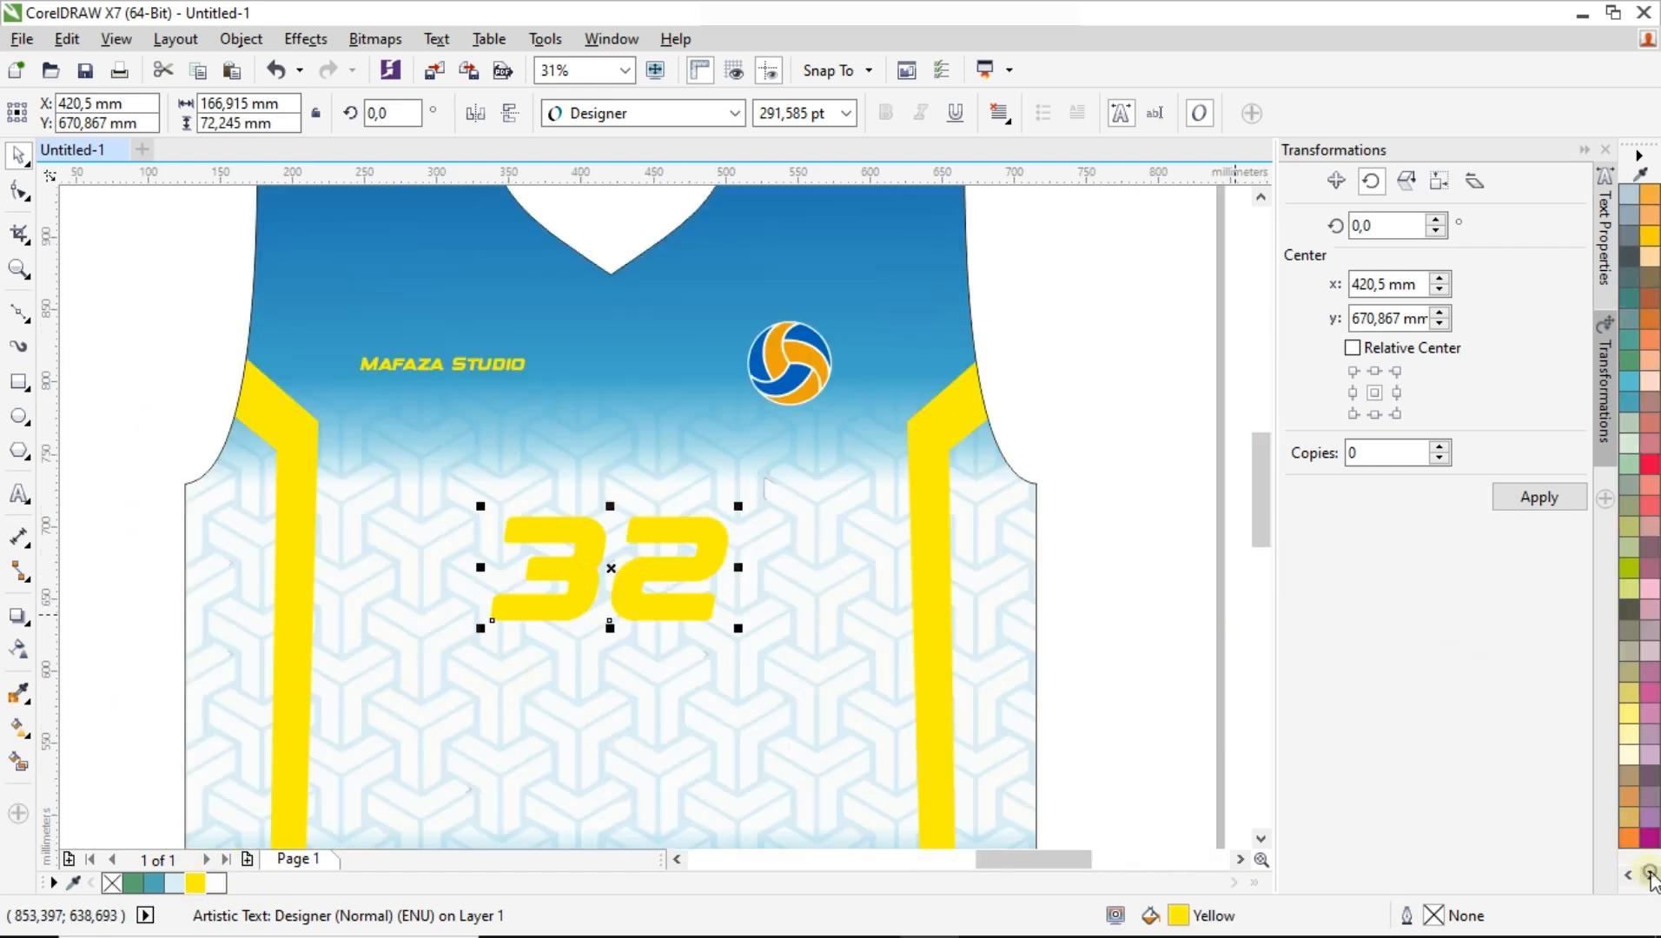
pyautogui.click(1651, 877)
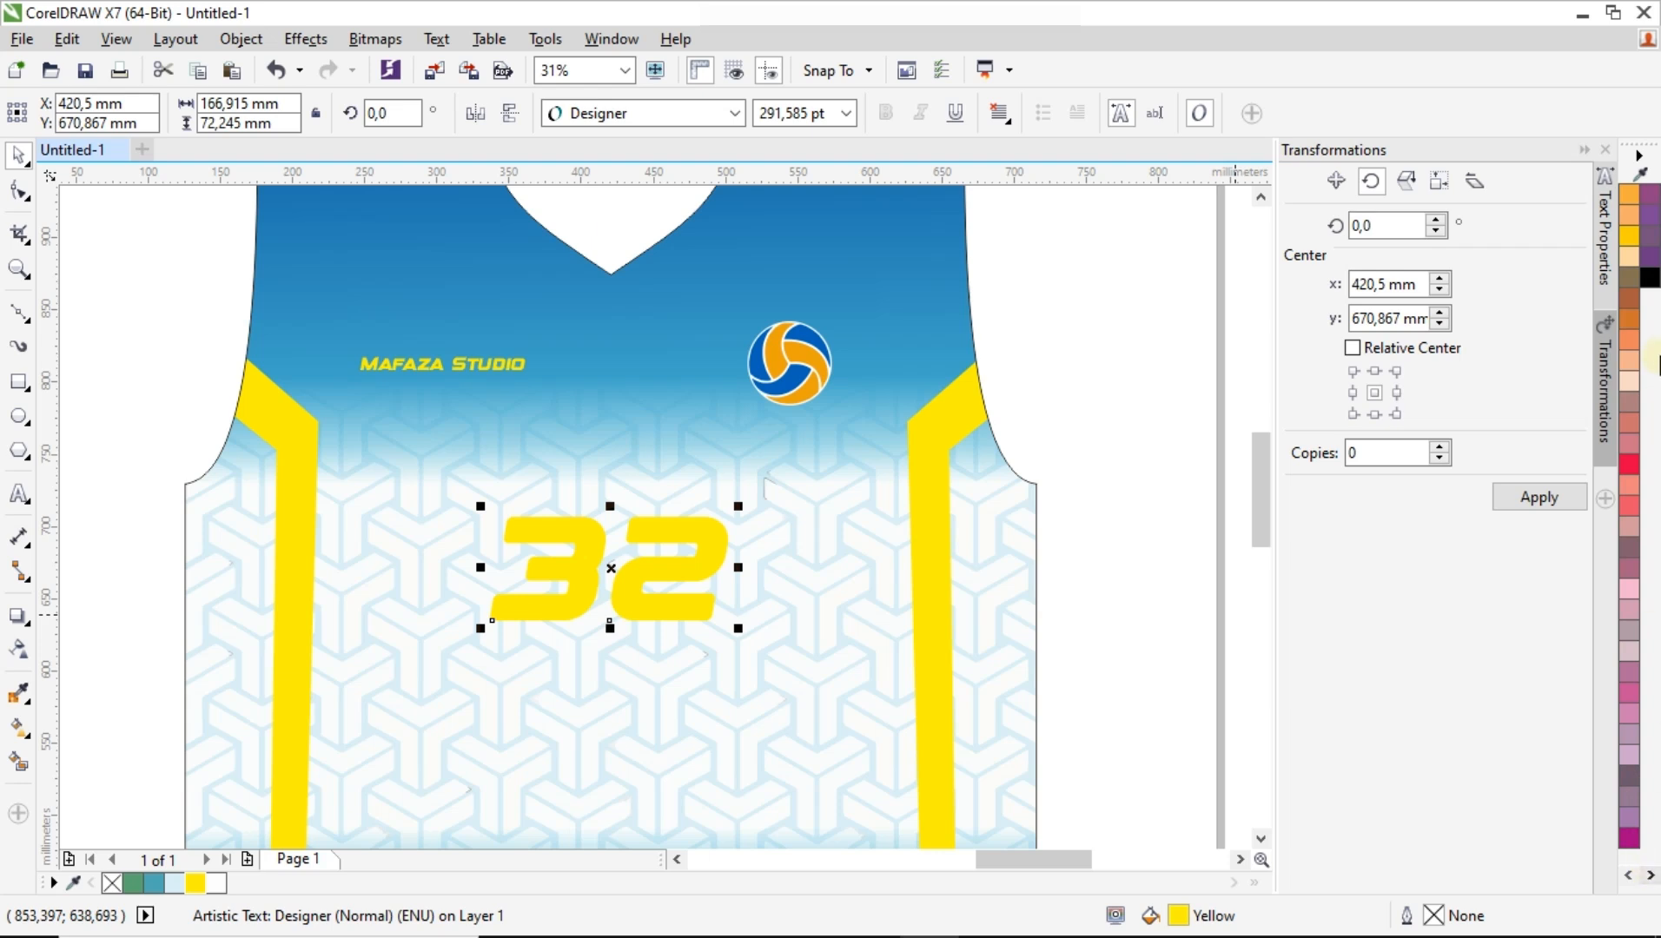
pyautogui.rightClick(1650, 278)
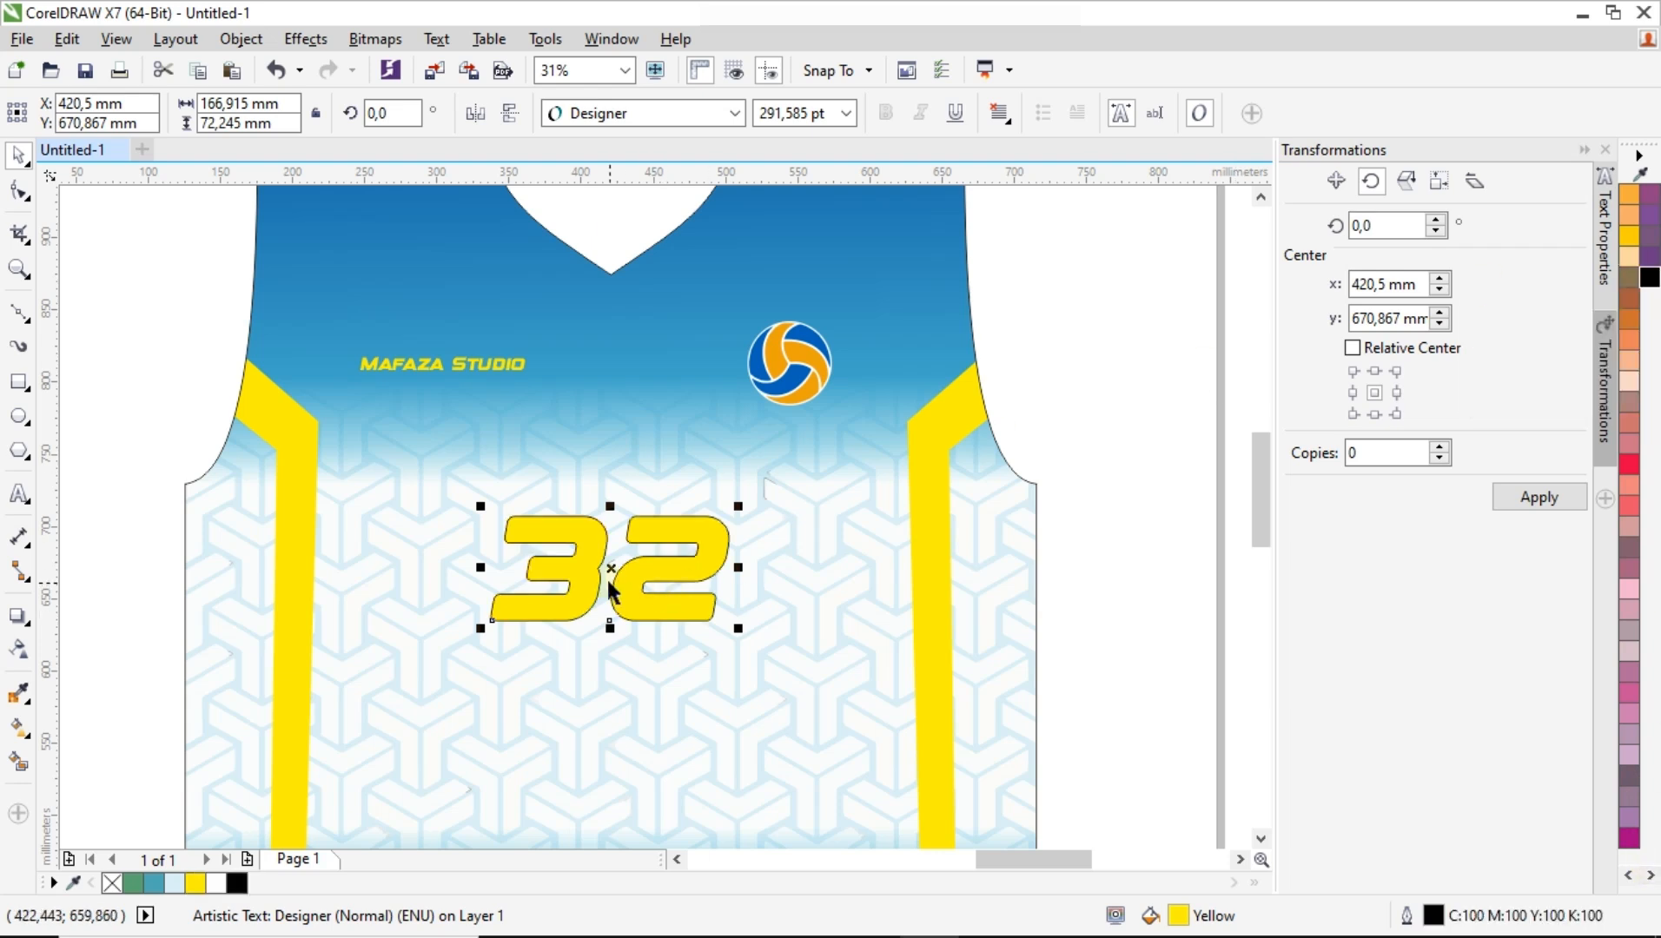
# Set the outline of the number 32 to 24 pt wide with rounded corners.
pyautogui.scroll(2, 608, 581)
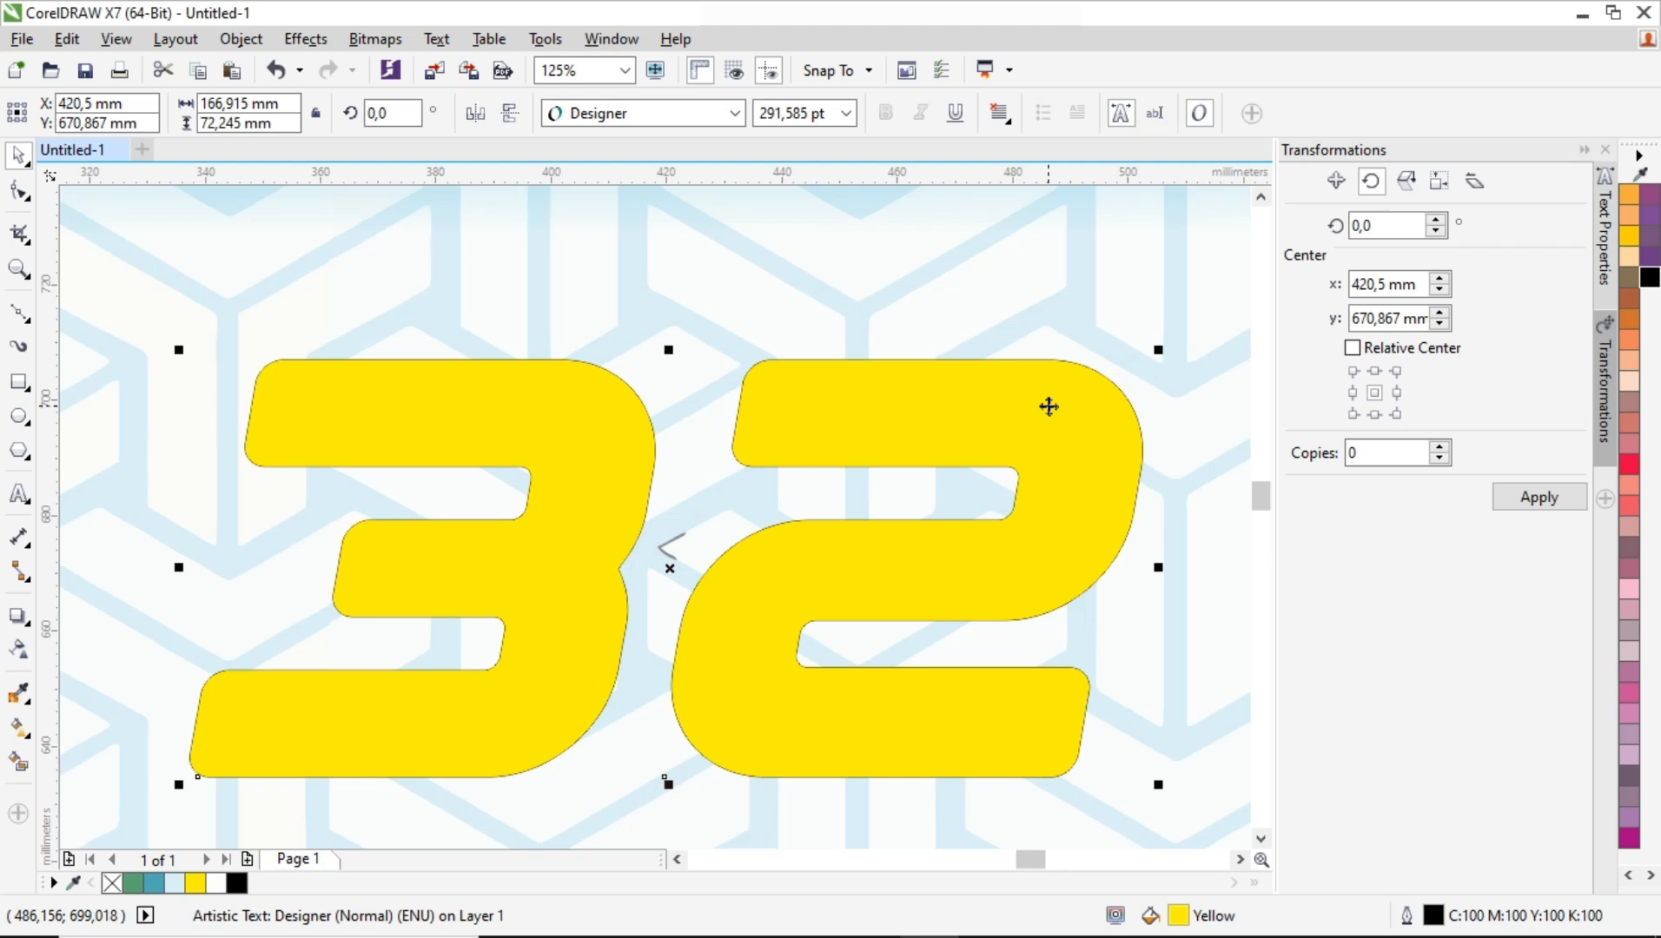
pyautogui.press('F12')
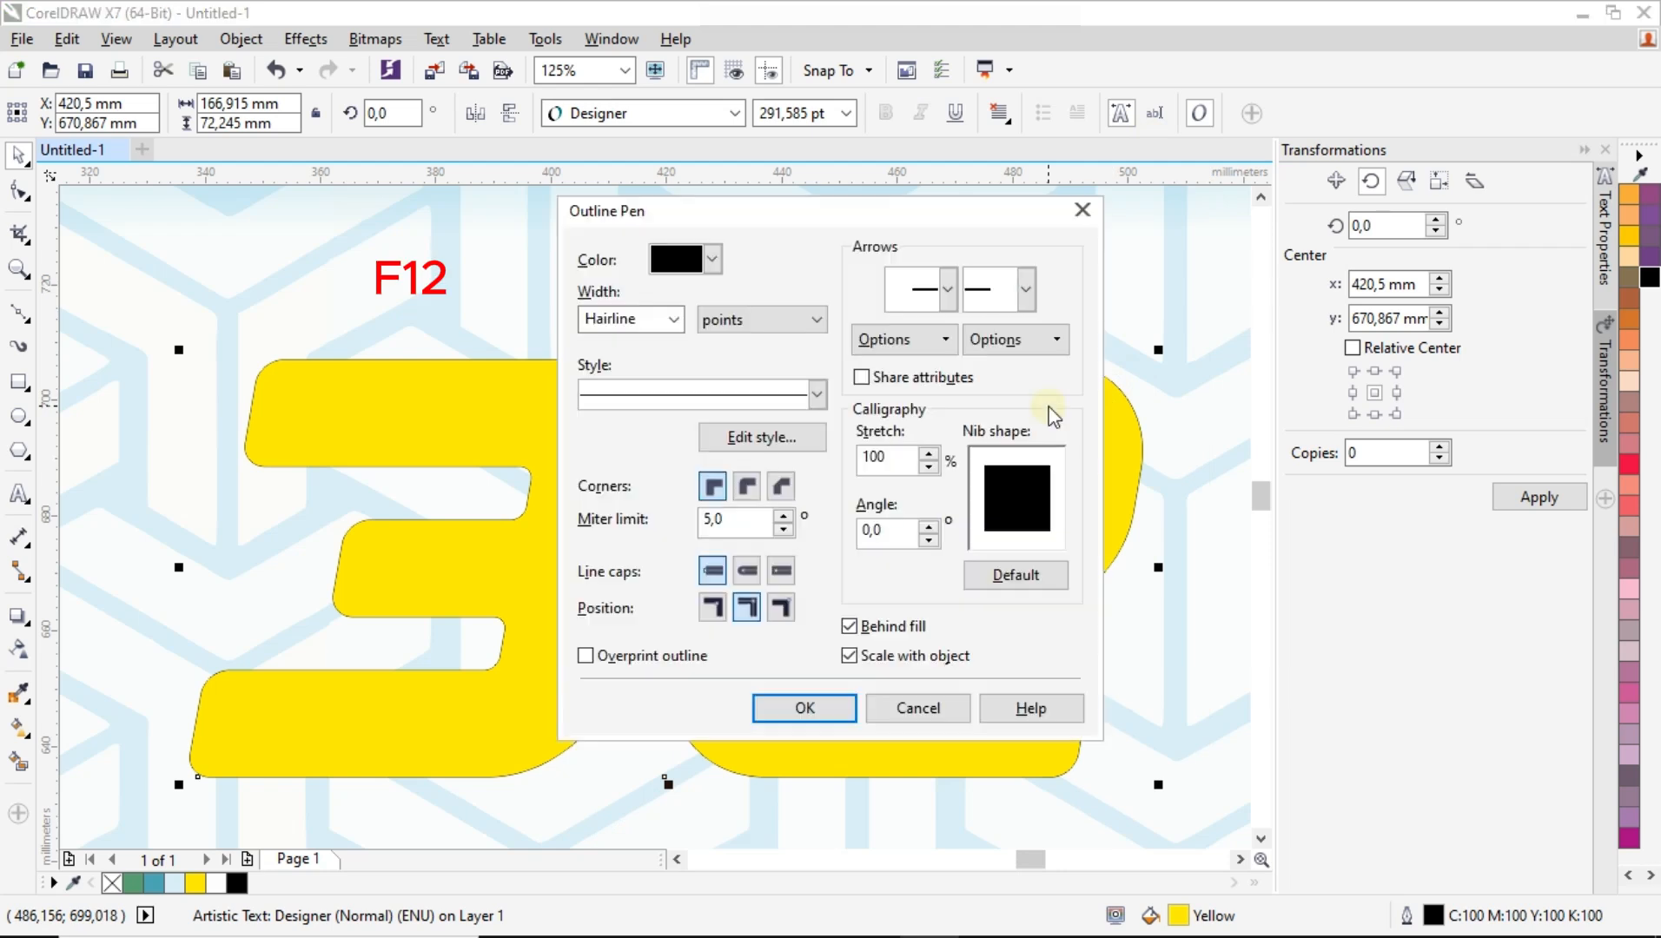
pyautogui.click(674, 319)
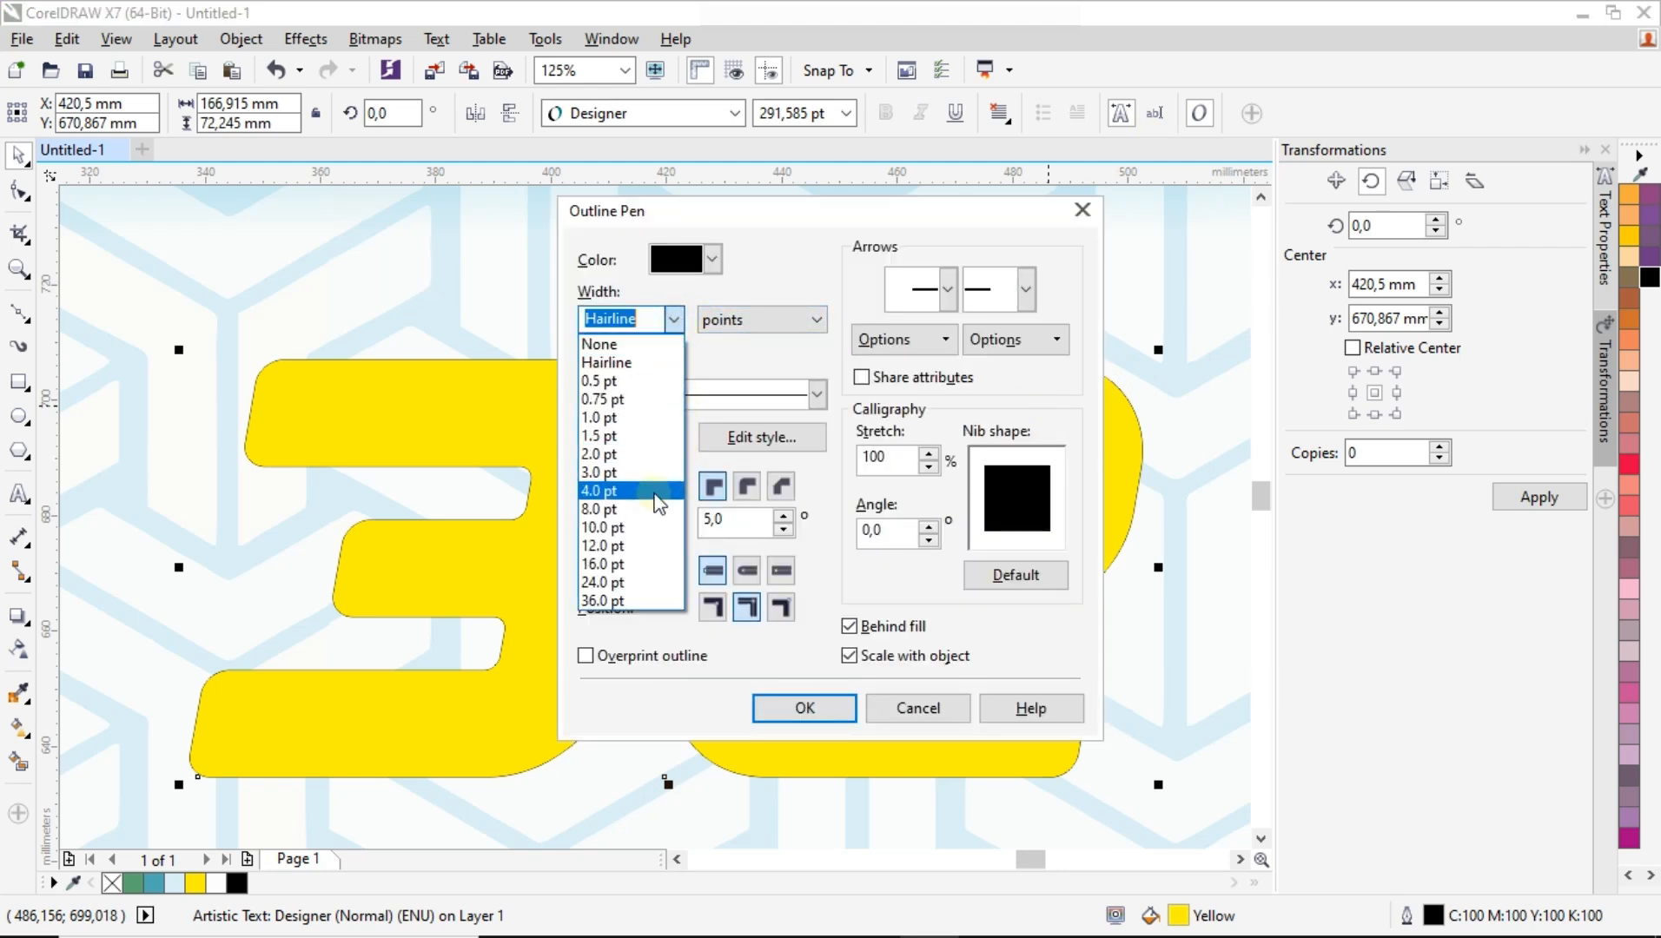
pyautogui.click(632, 582)
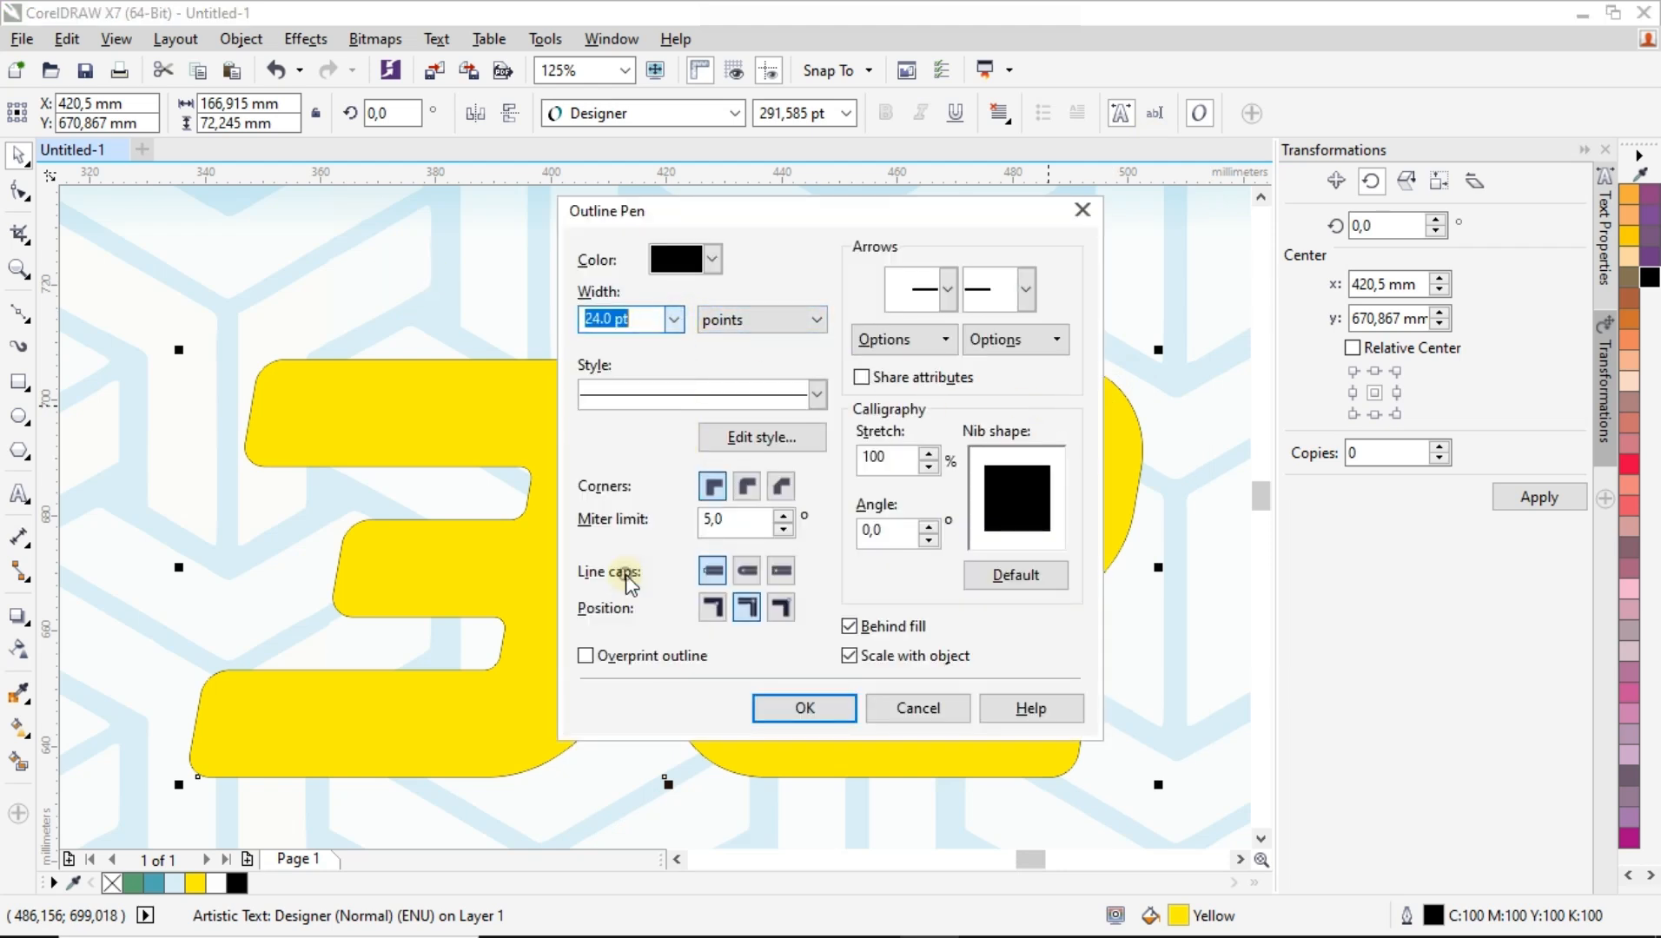
pyautogui.click(749, 492)
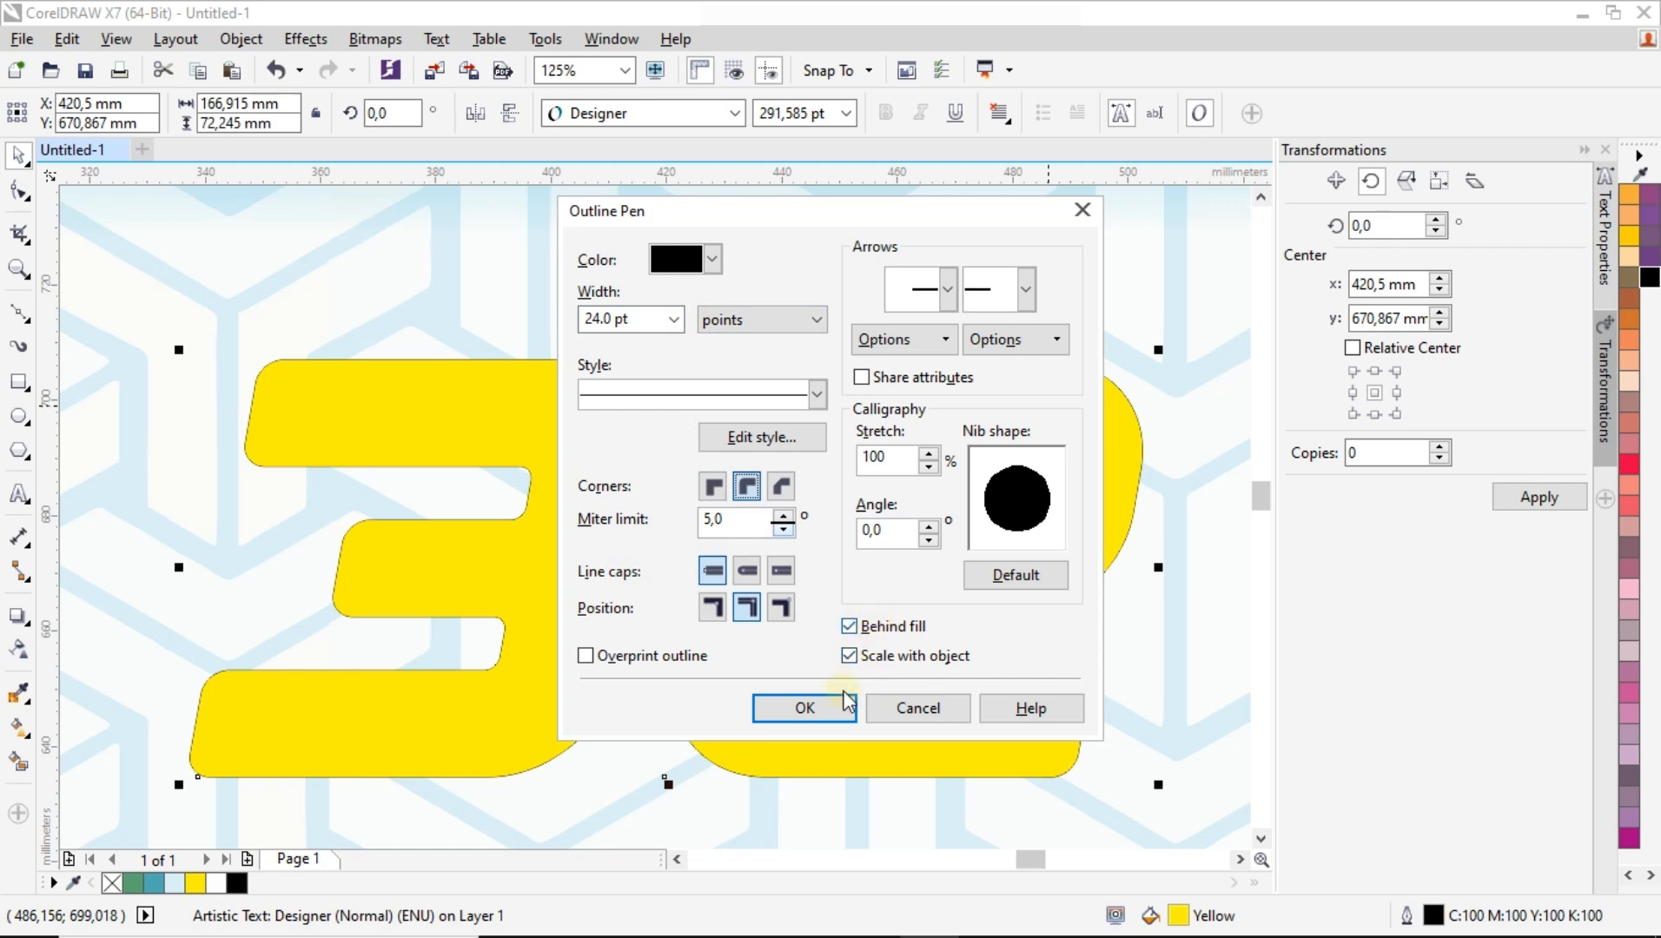
pyautogui.click(836, 716)
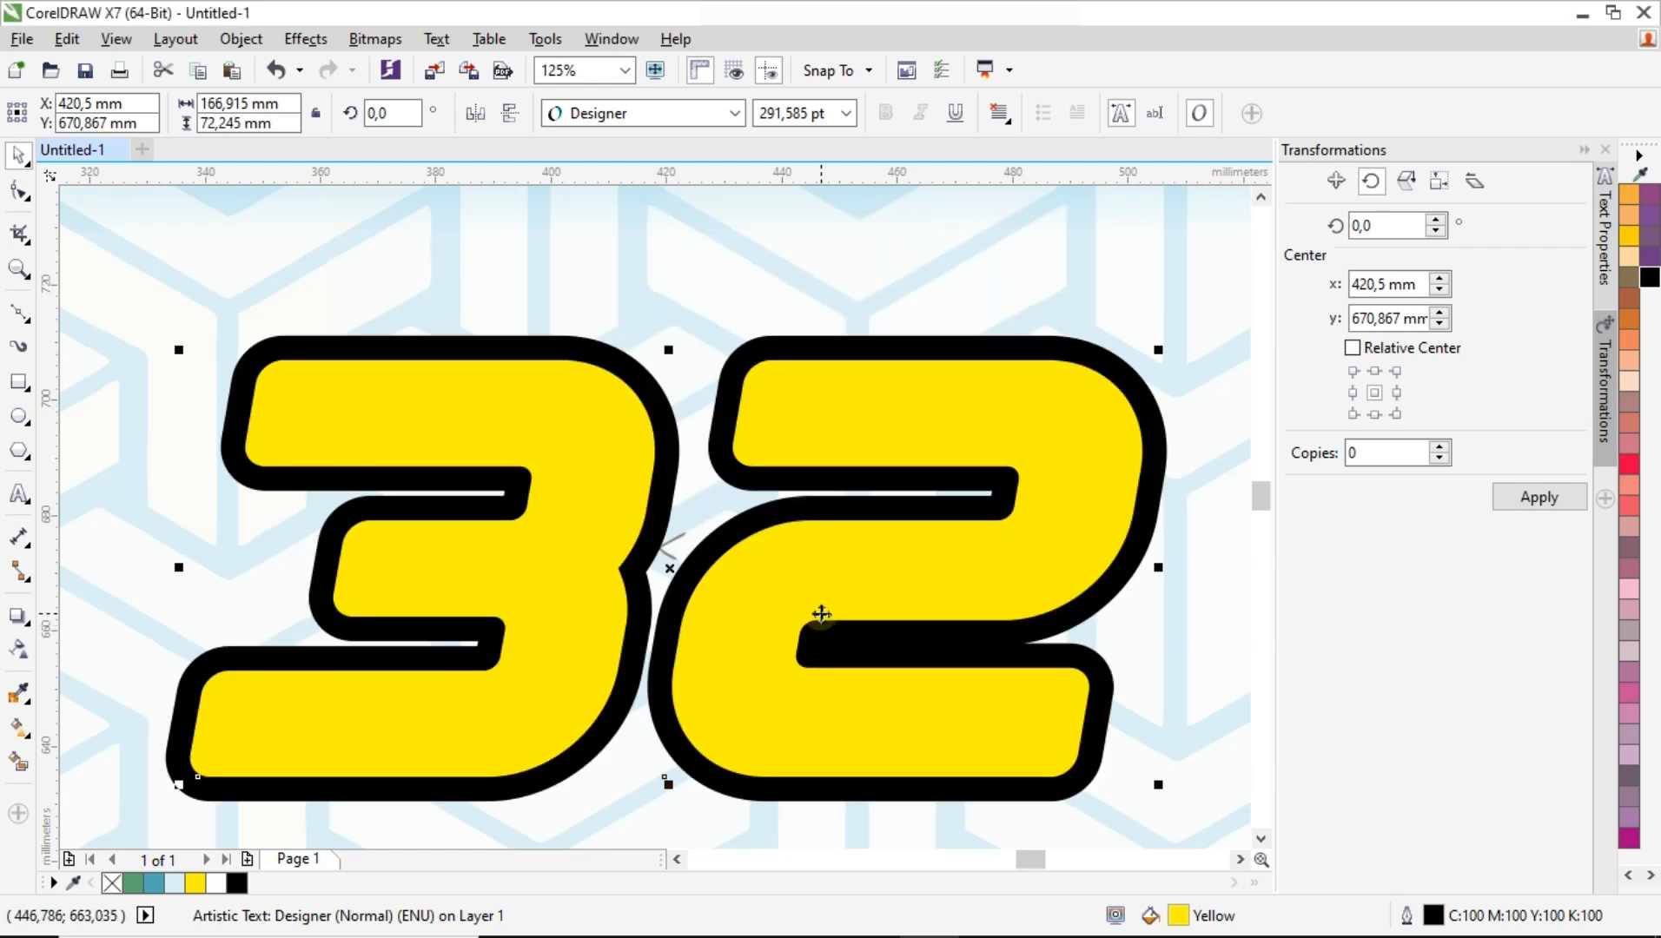
# Reduce the outline width of the number 32 to 16 pt and deselect it.
pyautogui.scroll(-4, 821, 614)
pyautogui.scroll(4, 834, 625)
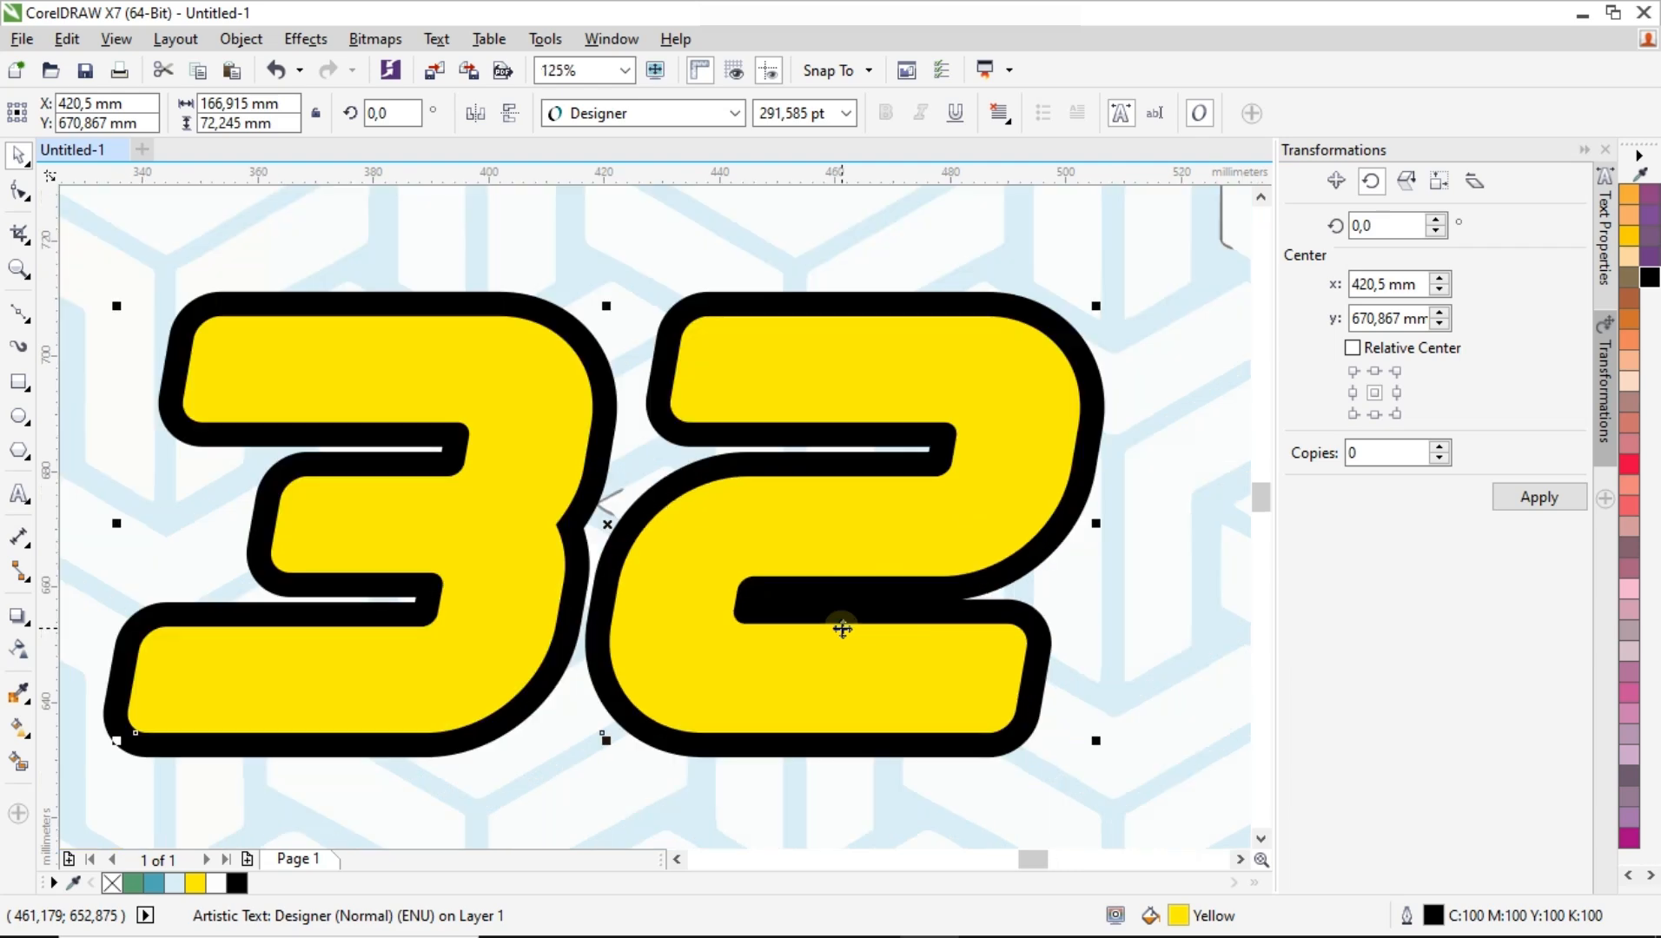
pyautogui.press('F12')
pyautogui.click(673, 319)
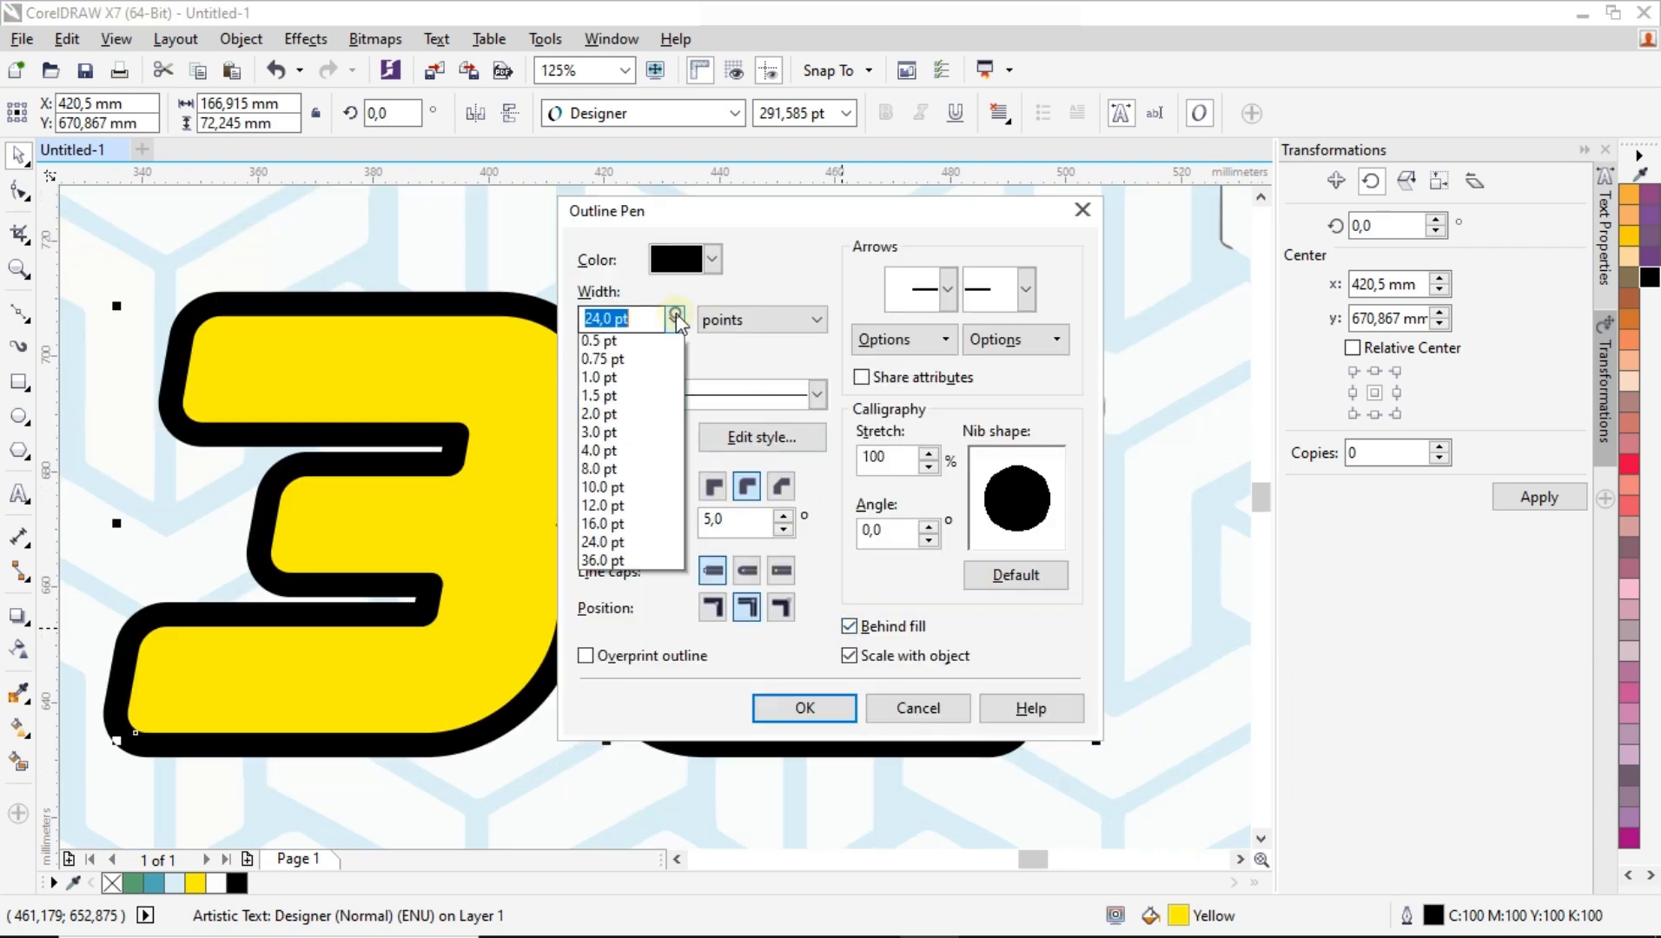
pyautogui.click(651, 567)
pyautogui.click(804, 710)
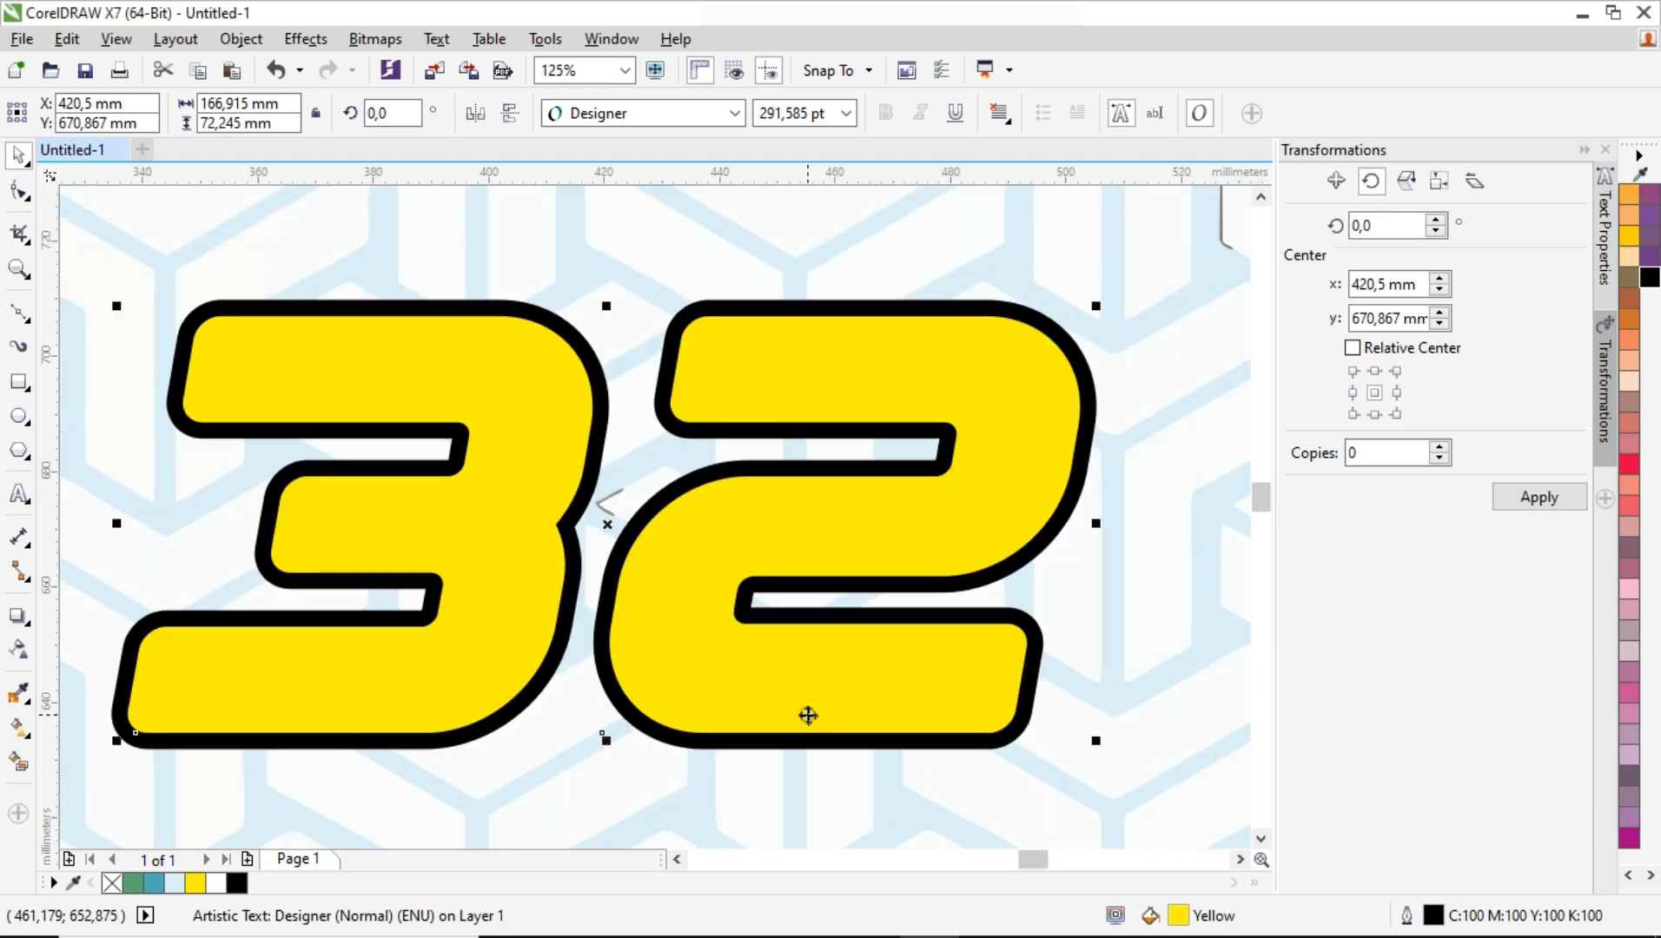
pyautogui.scroll(-1, 825, 614)
pyautogui.scroll(-2, 825, 614)
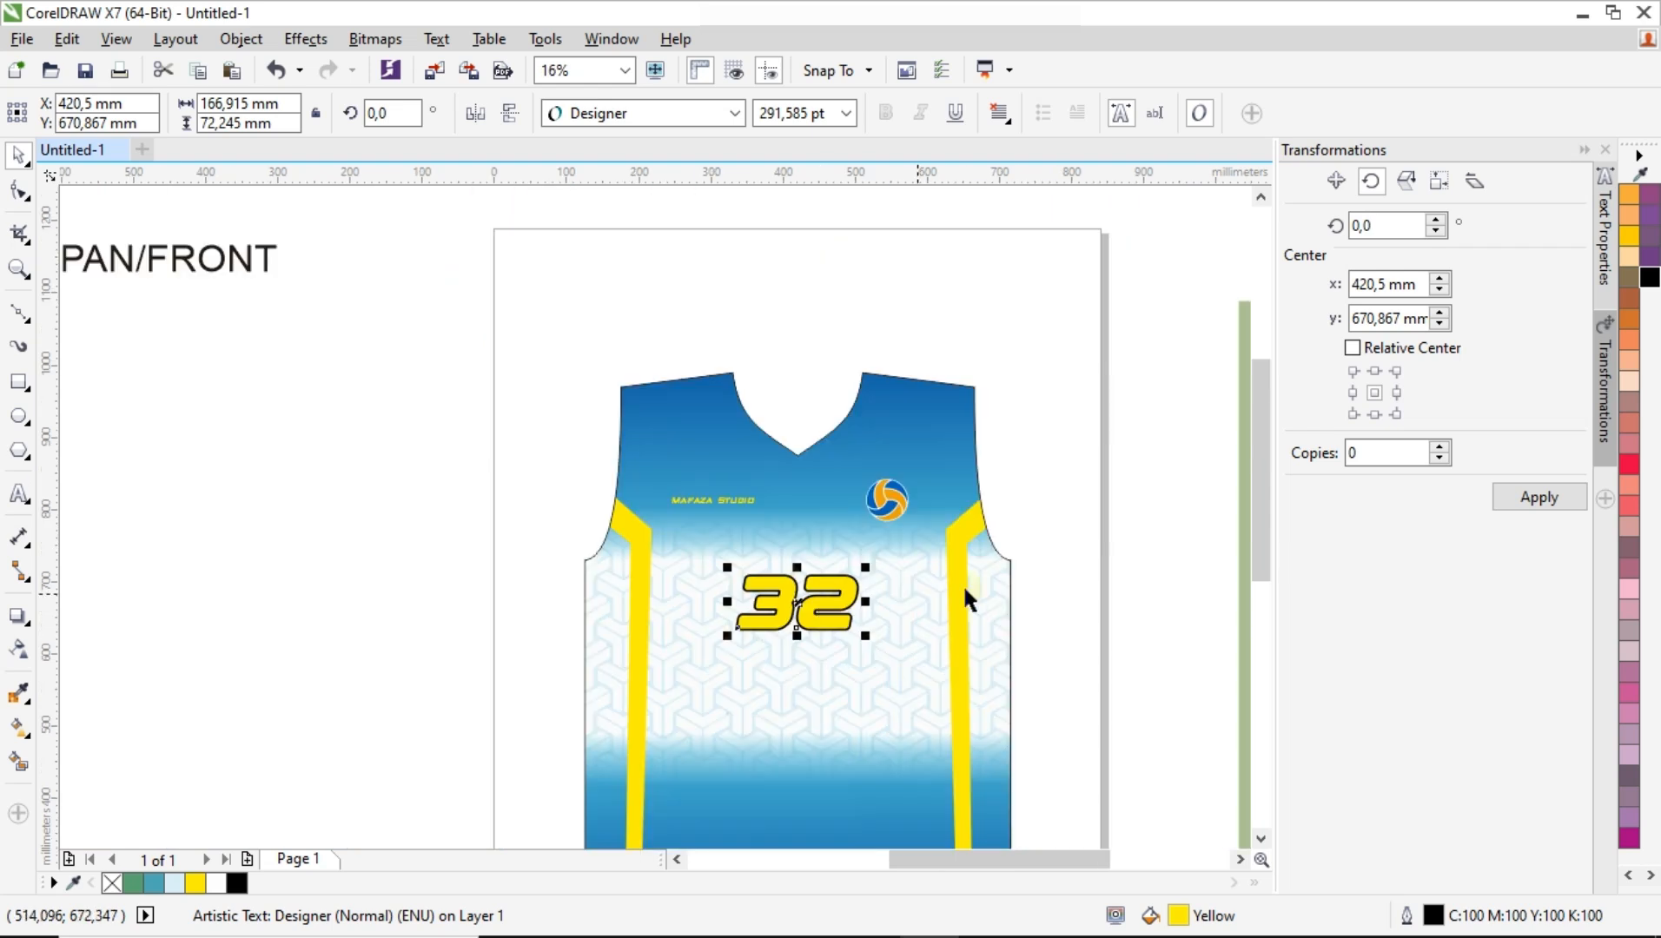
pyautogui.click(1044, 578)
# Examine the whole front piece, and compare the blank collar pattern piece with the yellow and blue collar on the mockup.
pyautogui.scroll(-3, 1254, 504)
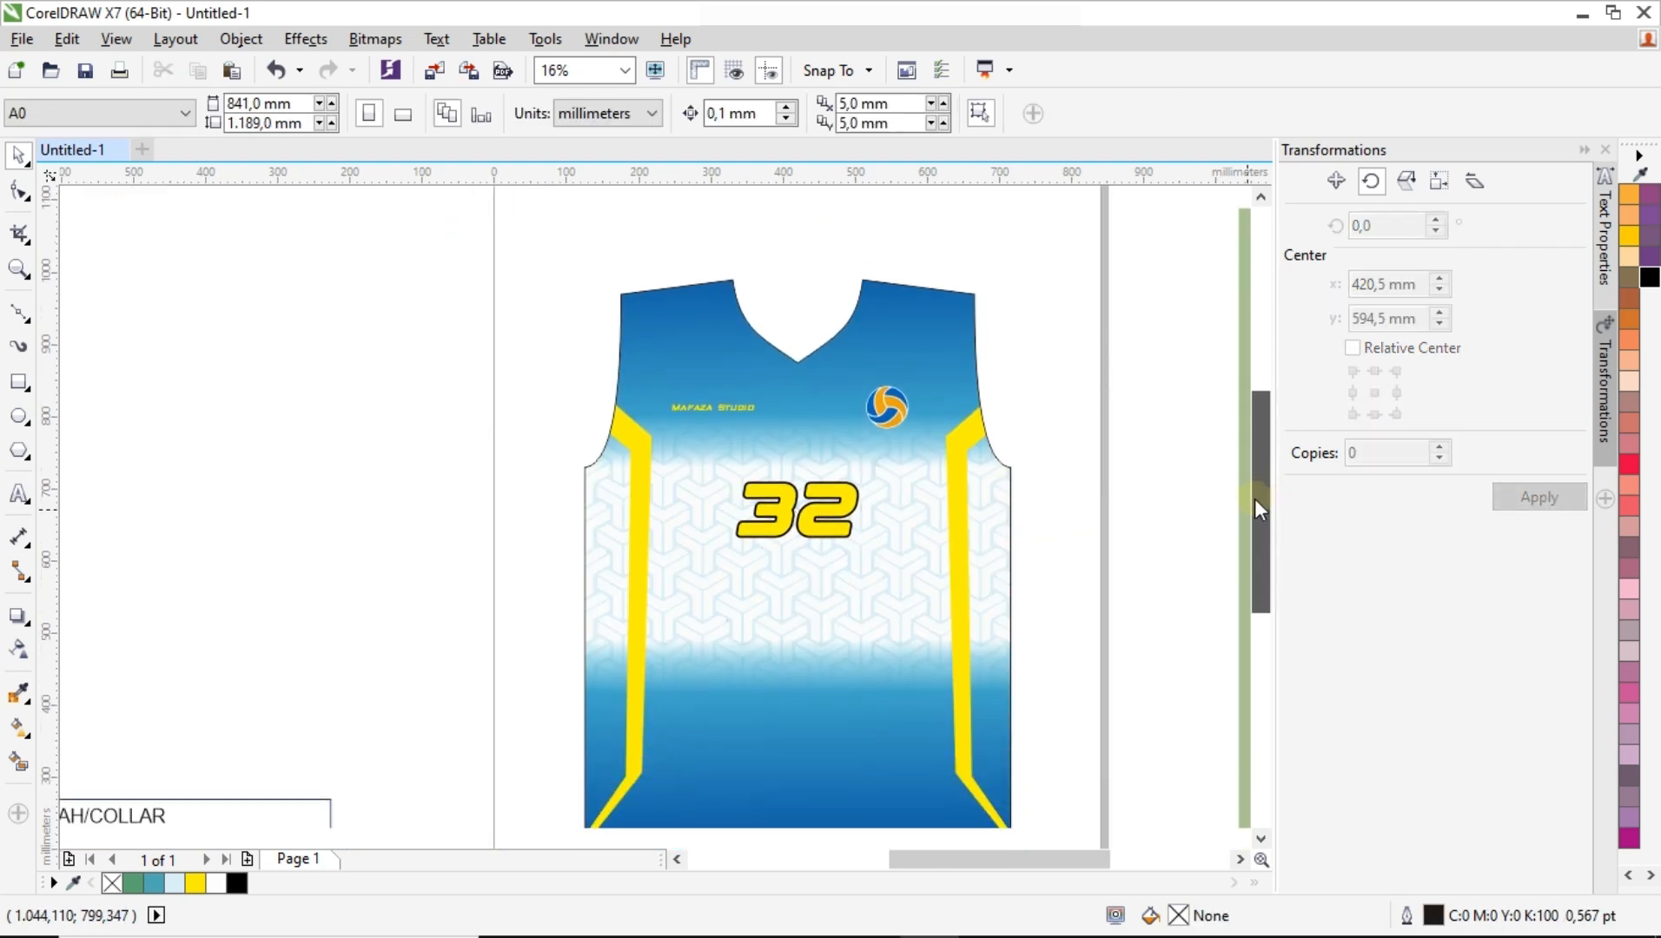
pyautogui.click(27, 268)
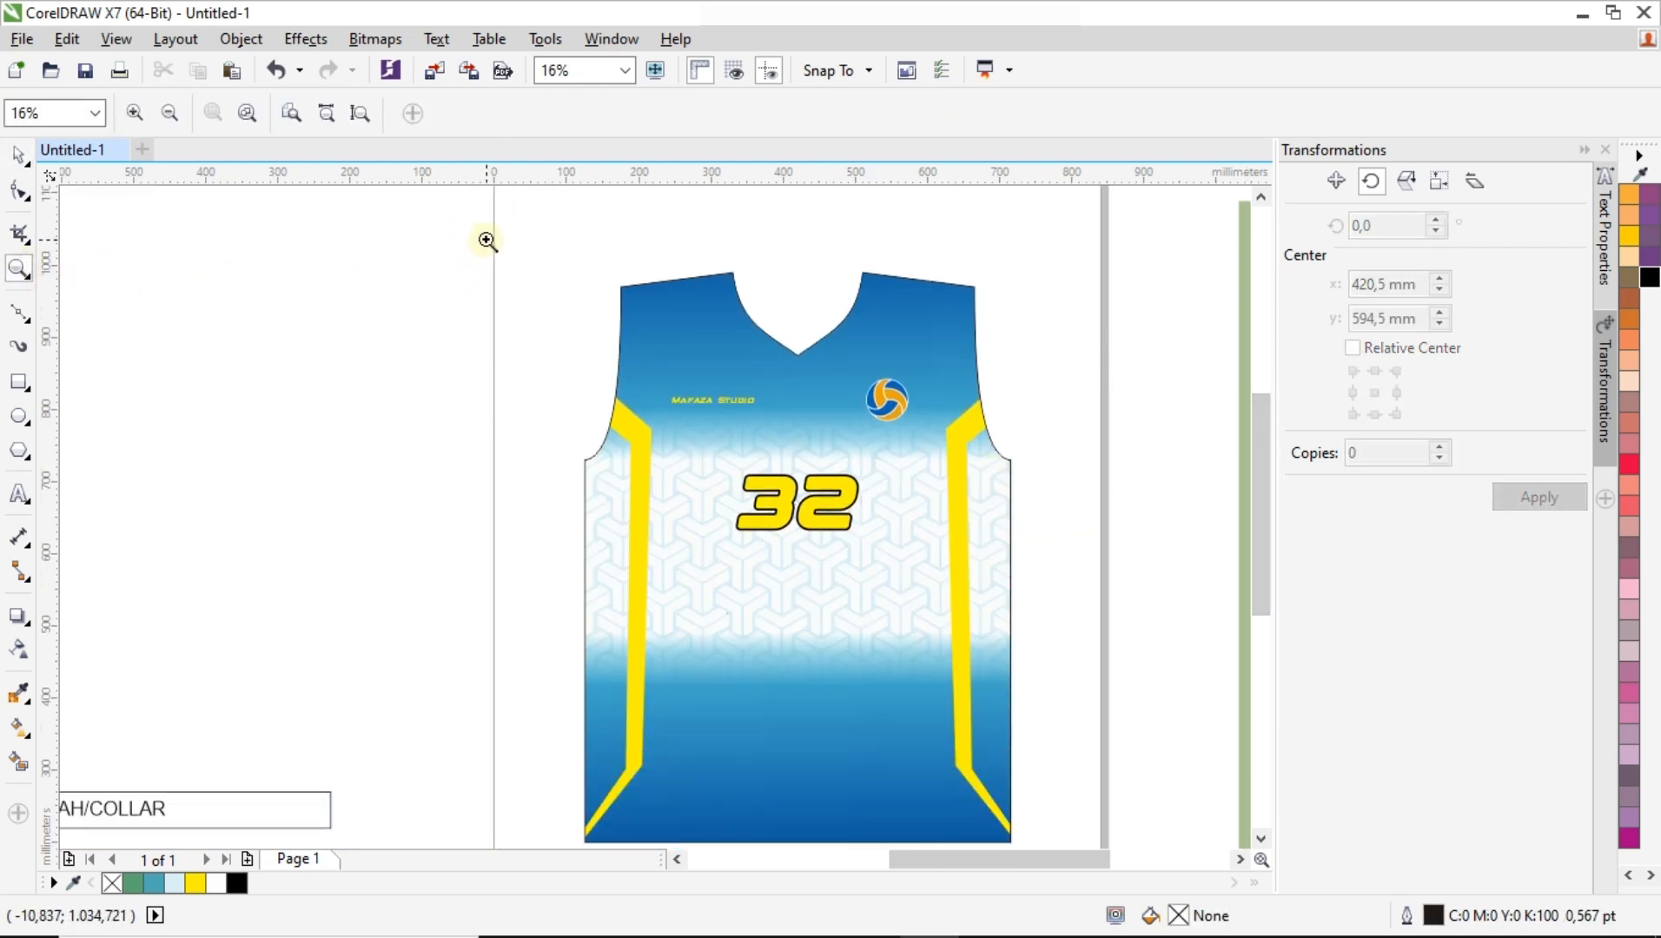
pyautogui.moveTo(488, 241); pyautogui.dragTo(1048, 826)
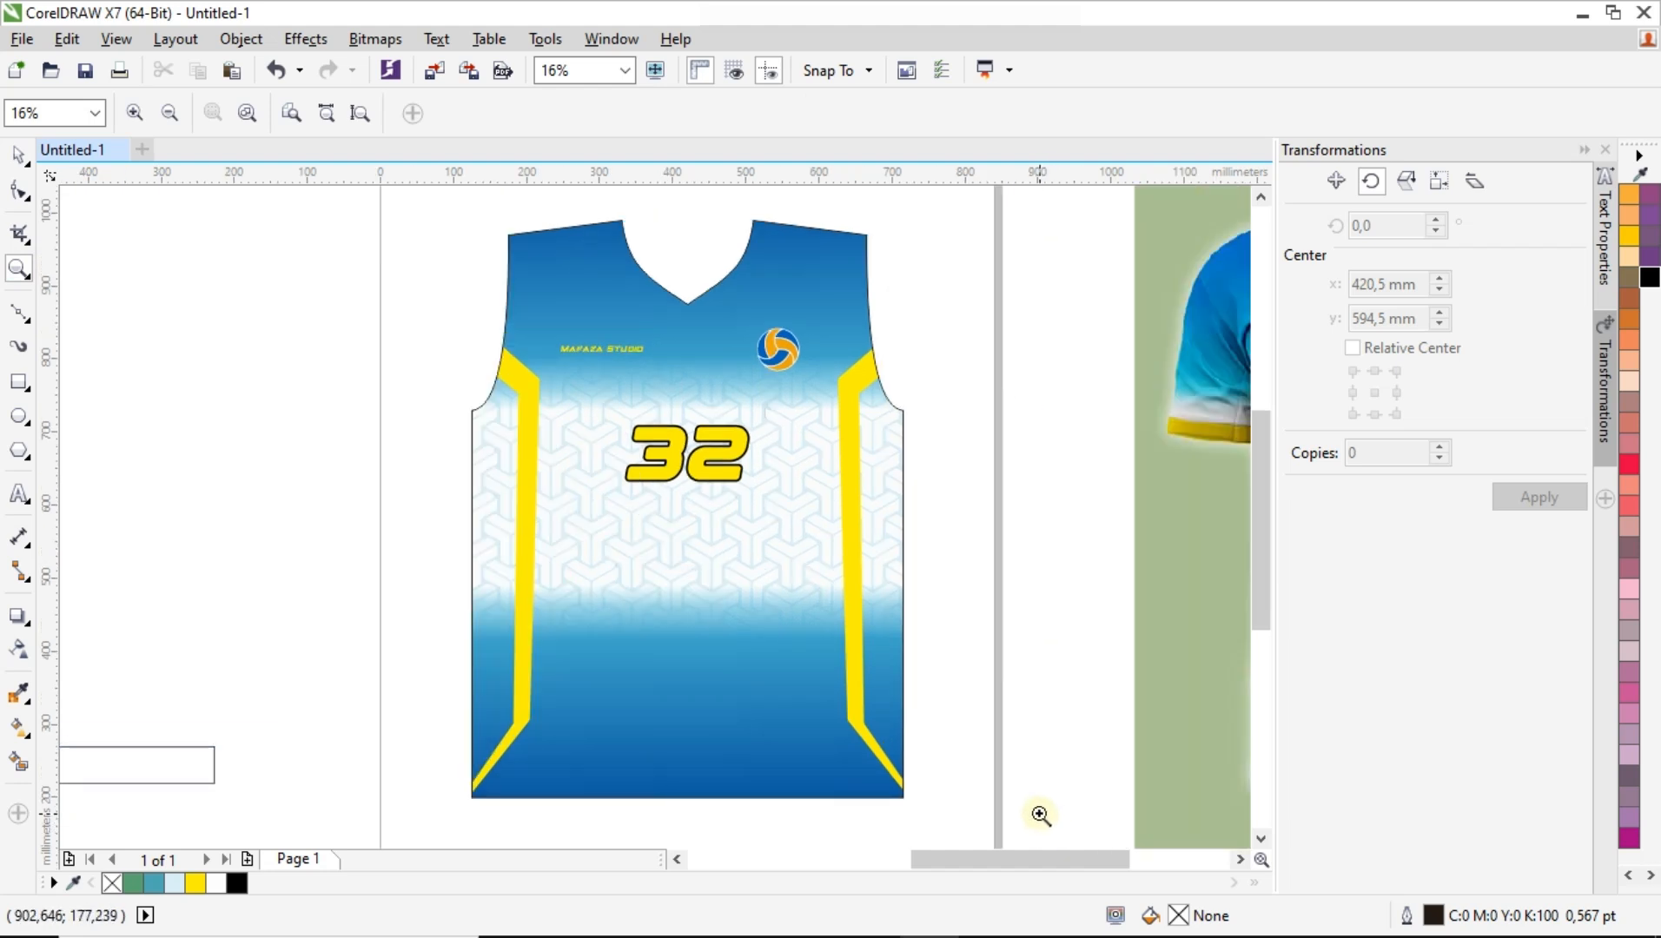
pyautogui.click(15, 157)
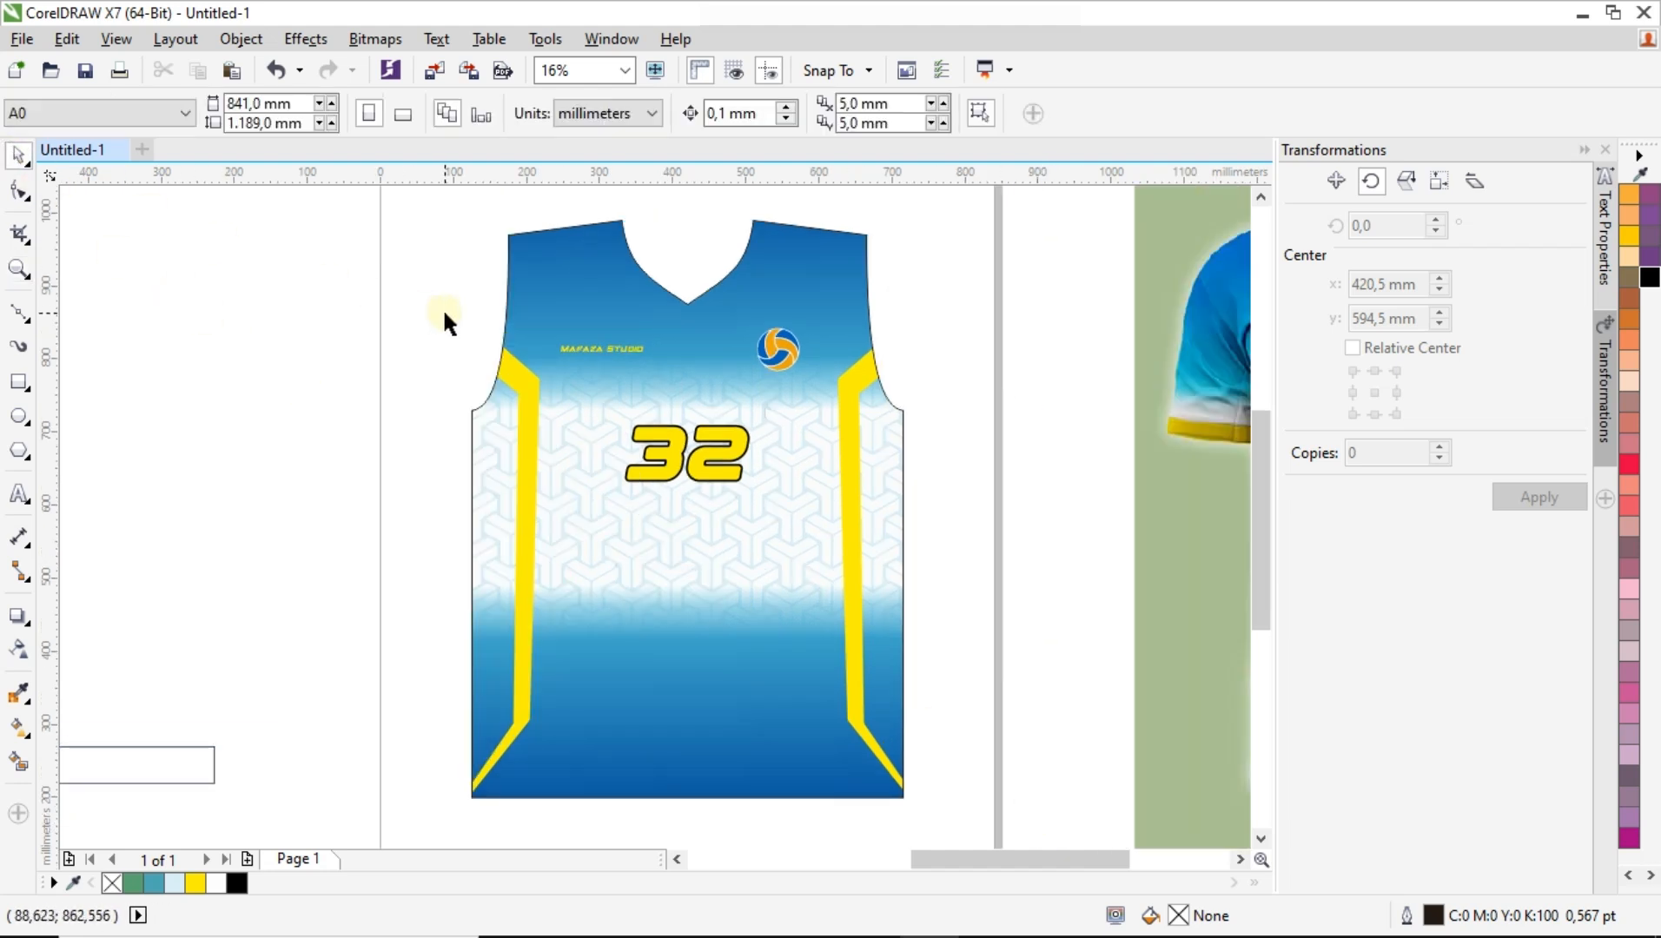
pyautogui.scroll(-2, 454, 314)
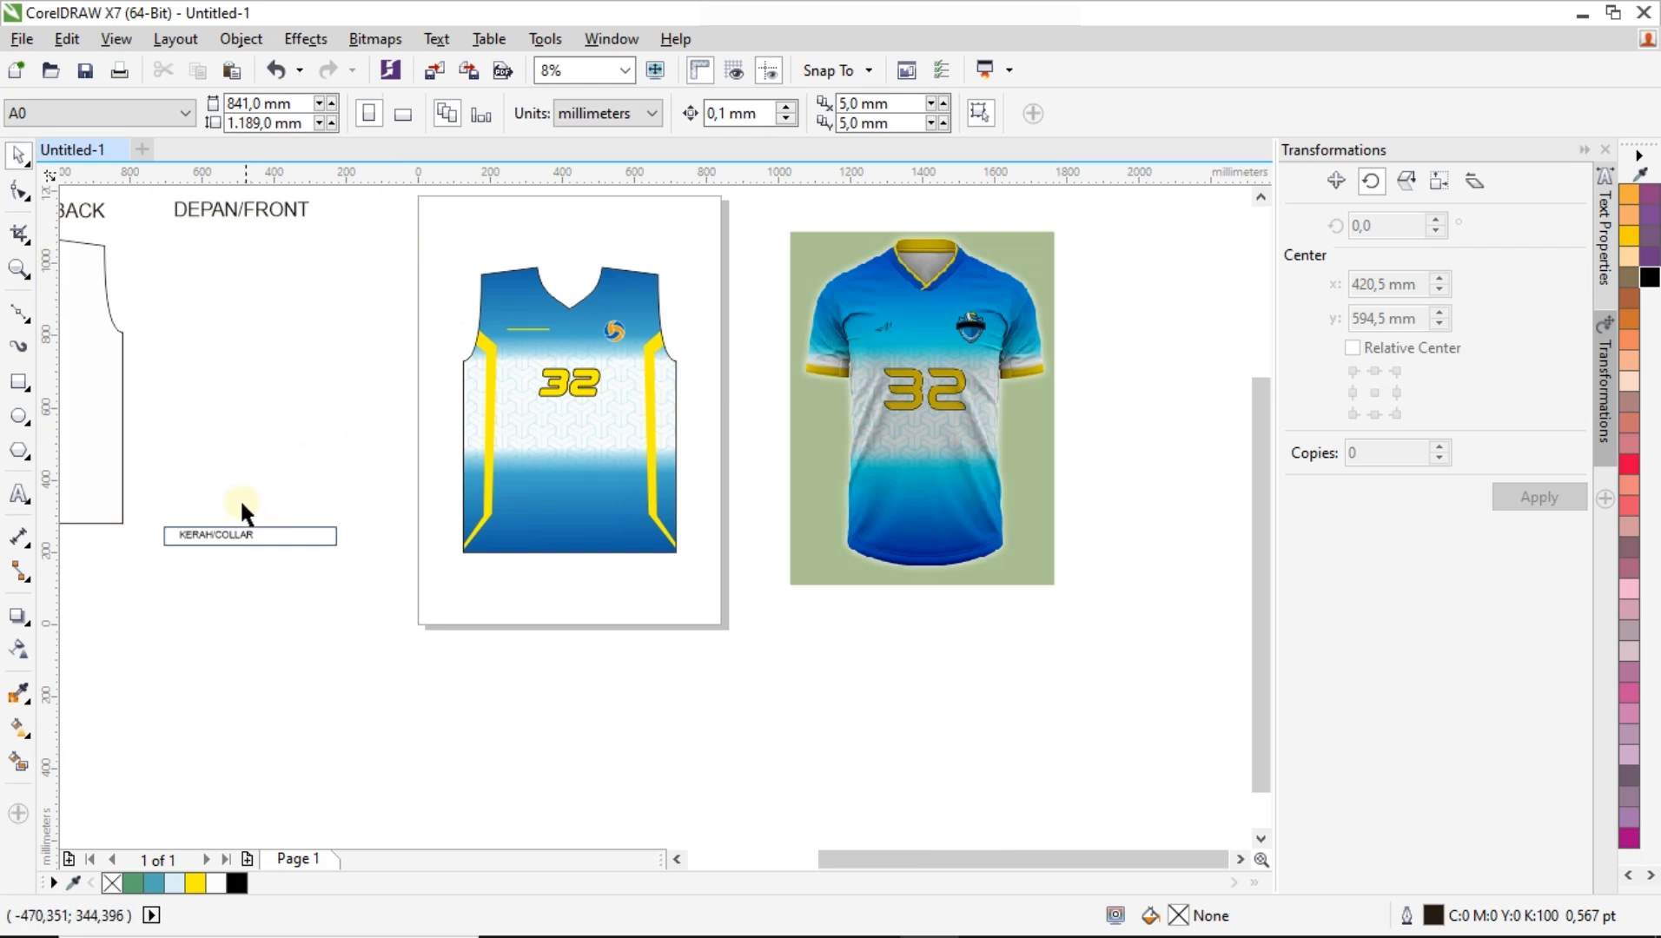
pyautogui.scroll(2, 198, 545)
pyautogui.scroll(-1, 471, 529)
pyautogui.scroll(1, 307, 512)
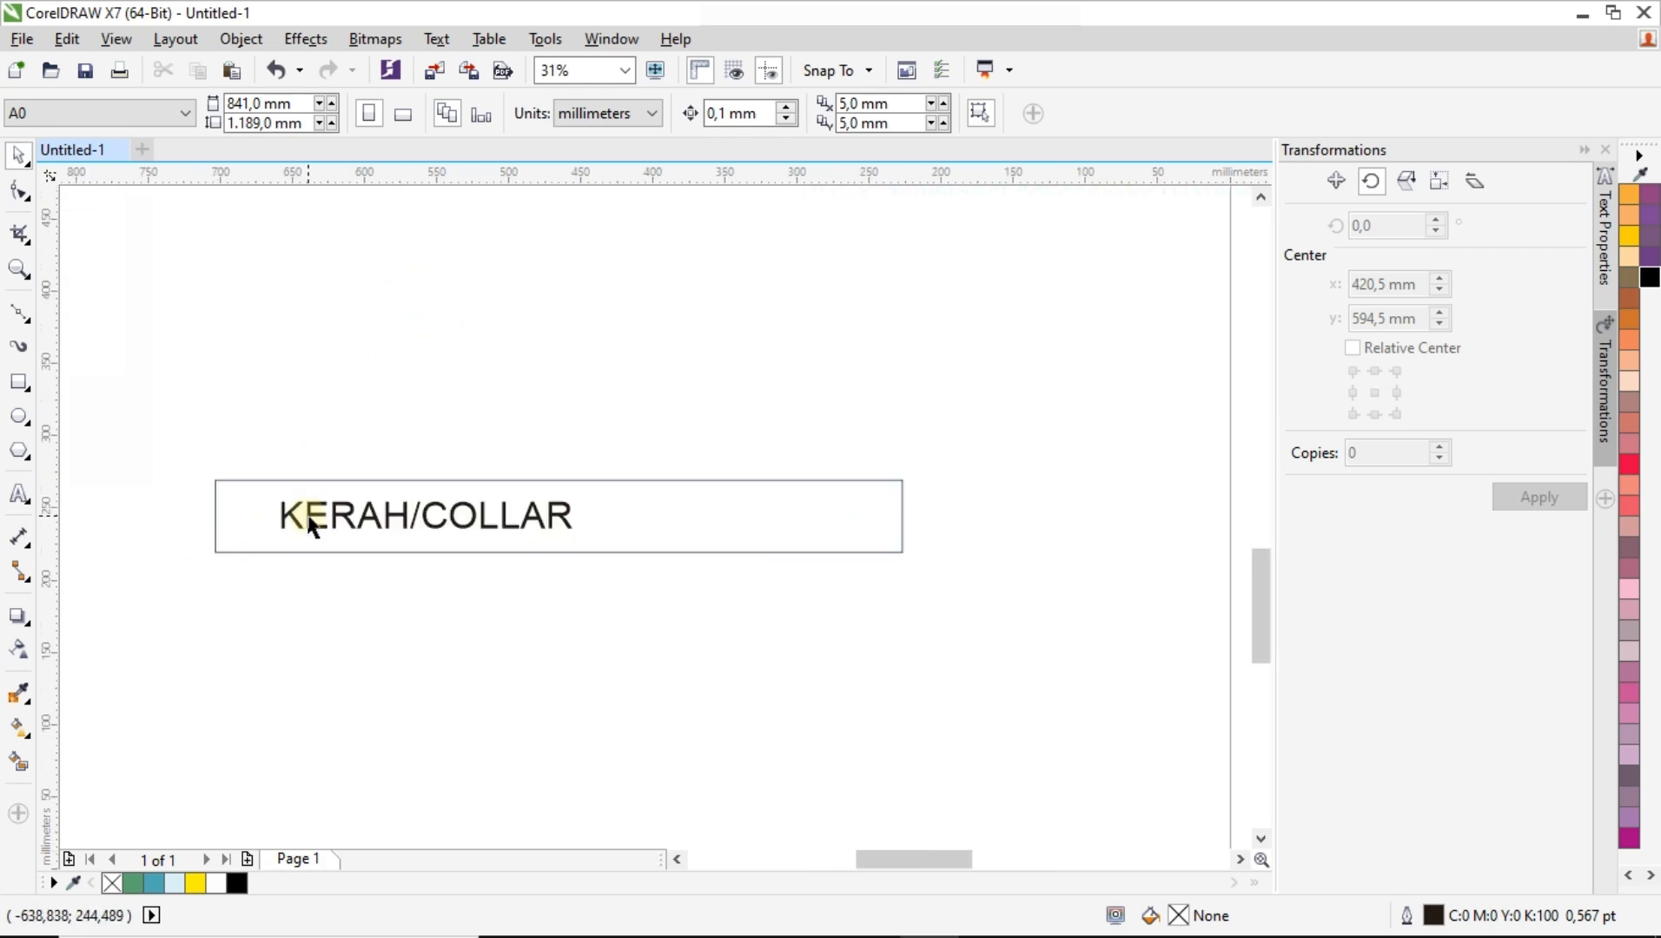
pyautogui.scroll(-3, 306, 512)
pyautogui.scroll(3, 718, 371)
pyautogui.scroll(-1, 571, 399)
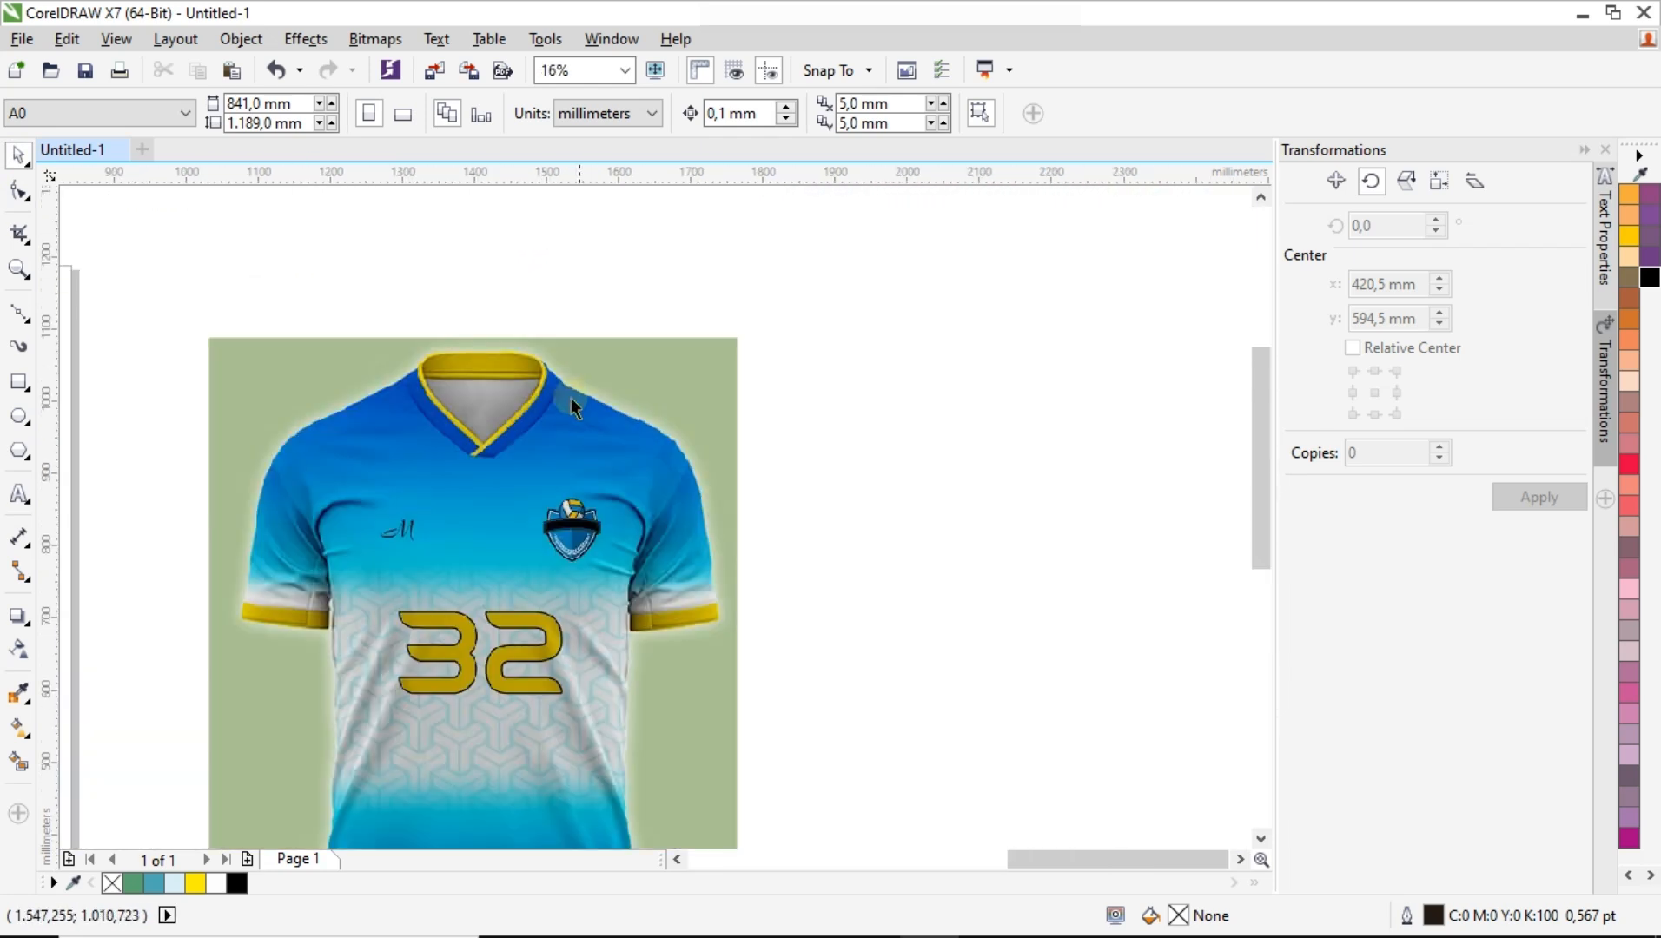
pyautogui.scroll(1, 437, 383)
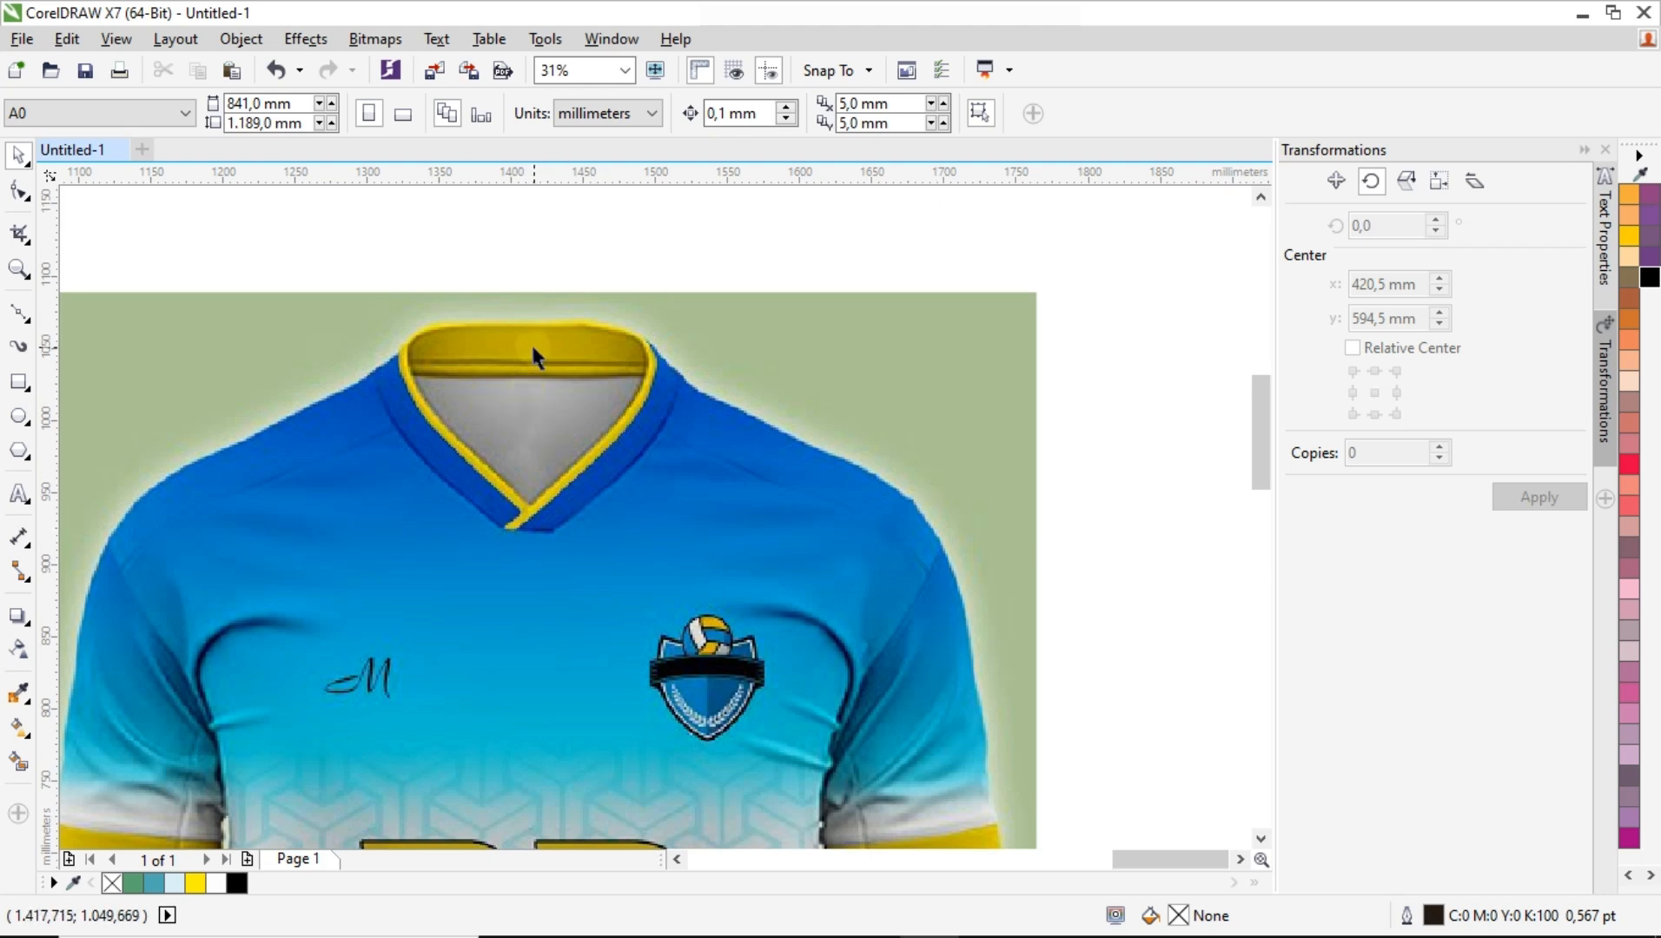
pyautogui.scroll(-1, 531, 343)
pyautogui.scroll(-1, 718, 345)
pyautogui.scroll(-1, 533, 454)
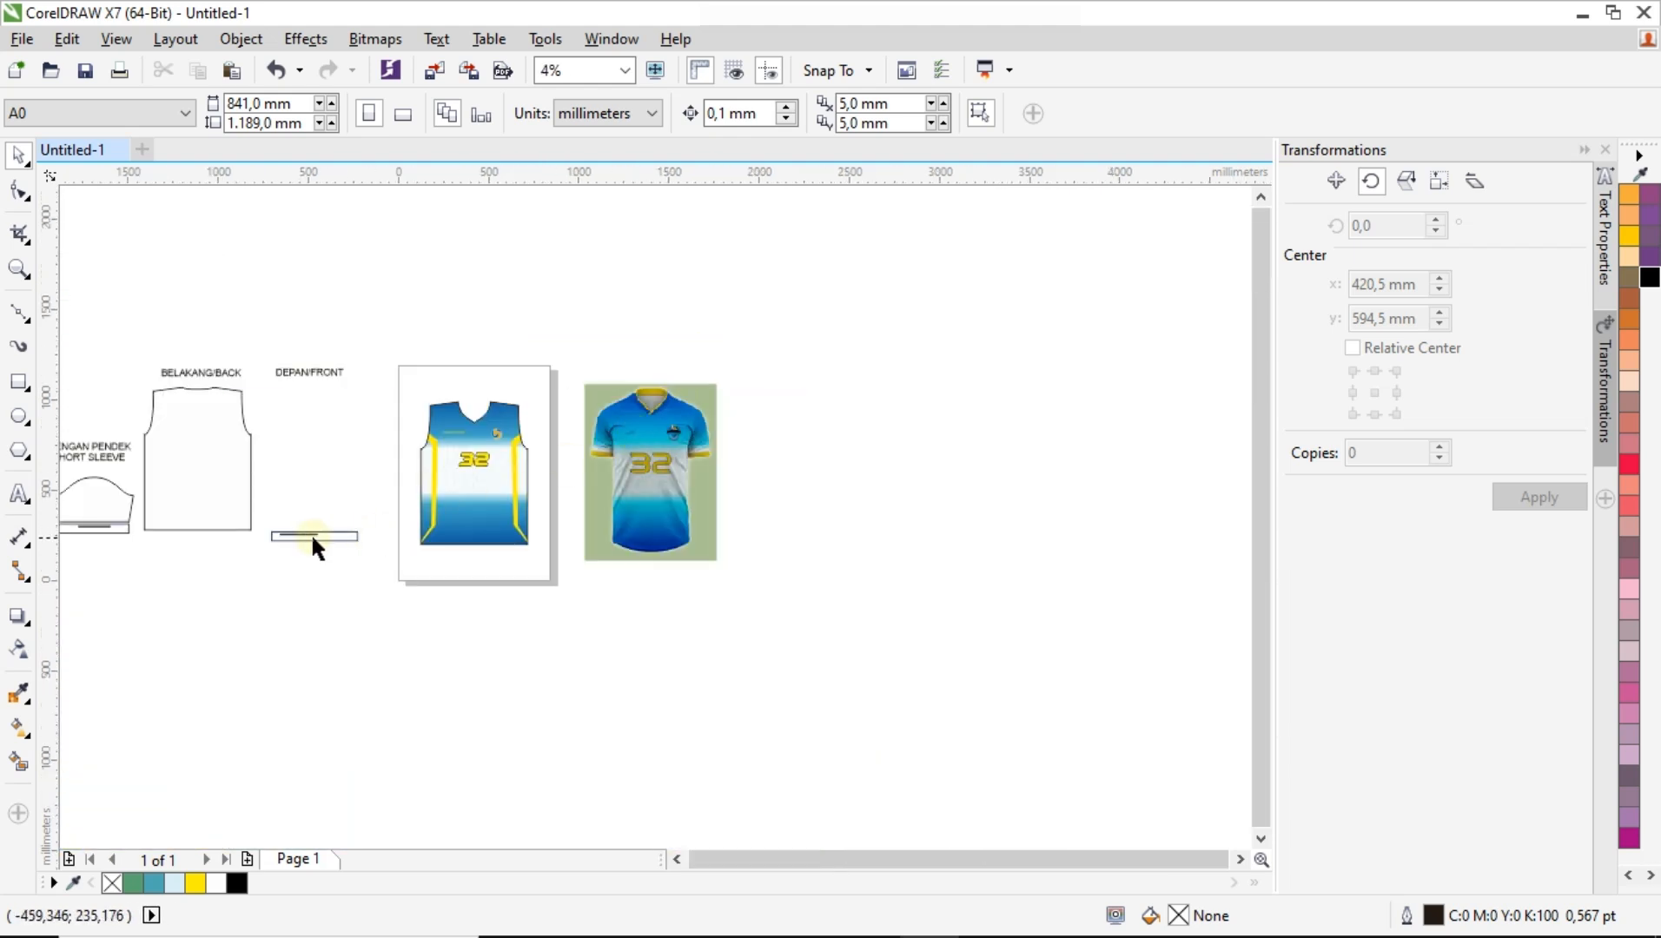
# Move the collar rectangle from the pattern pieces onto the page, just above the front piece's neckline.
pyautogui.scroll(1, 313, 543)
pyautogui.moveTo(357, 541); pyautogui.dragTo(686, 251)
pyautogui.scroll(1, 593, 213)
pyautogui.scroll(1, 539, 254)
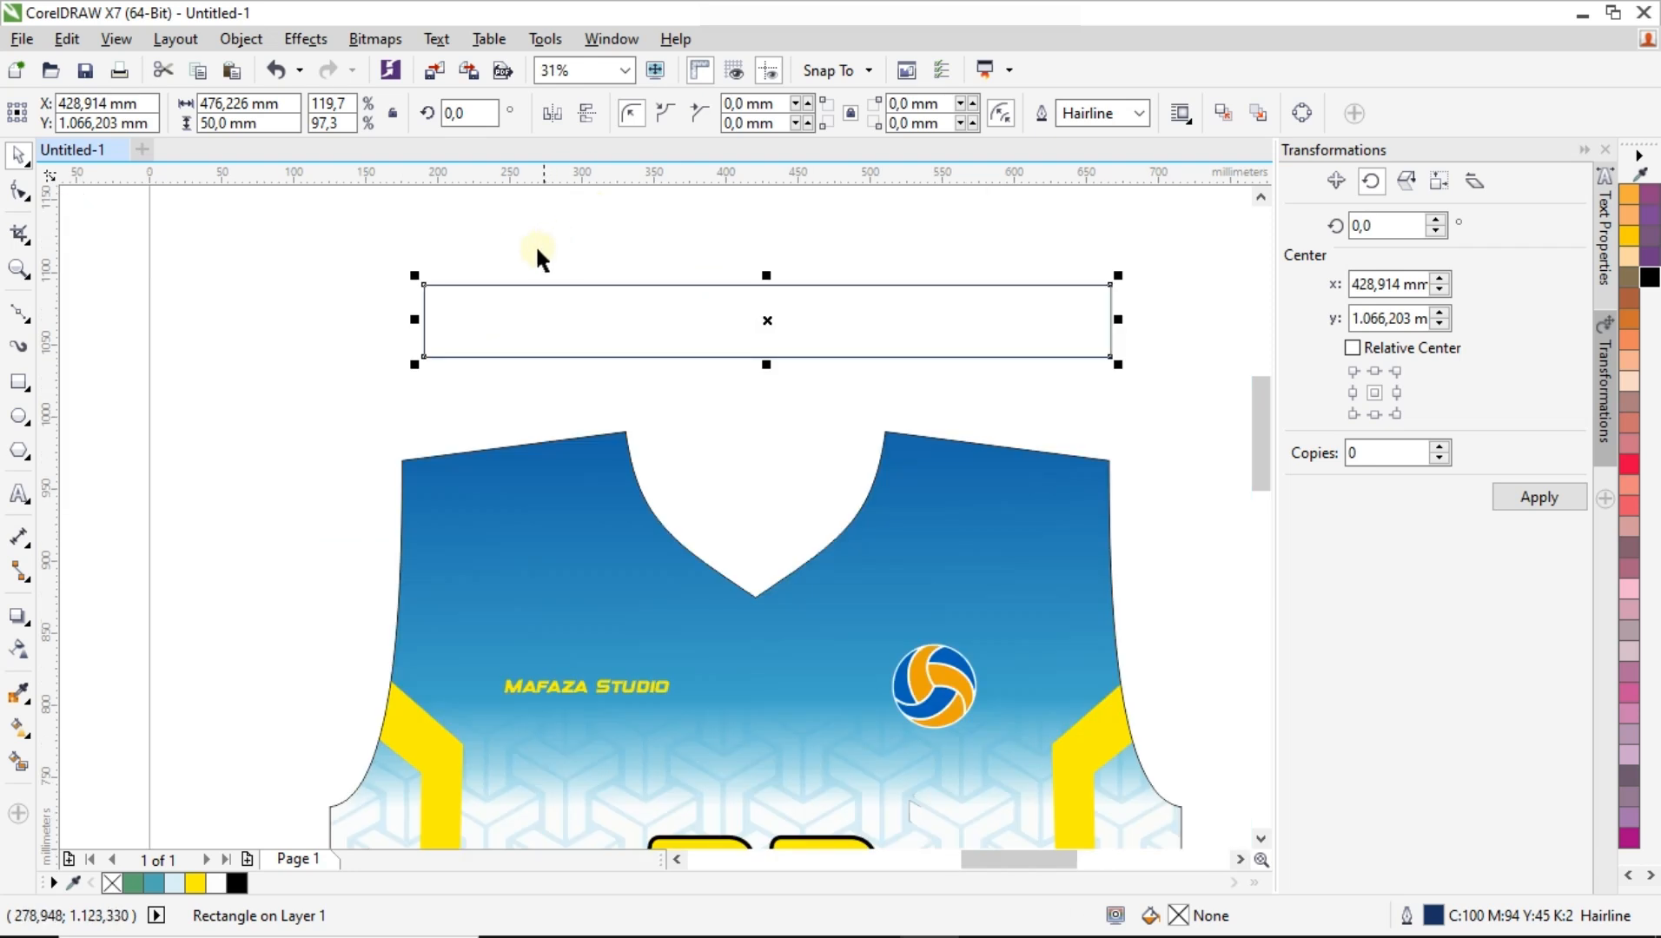
# Create a half-height copy of the collar rectangle, 25 mm high, covering its lower half.
pyautogui.scroll(1, 749, 269)
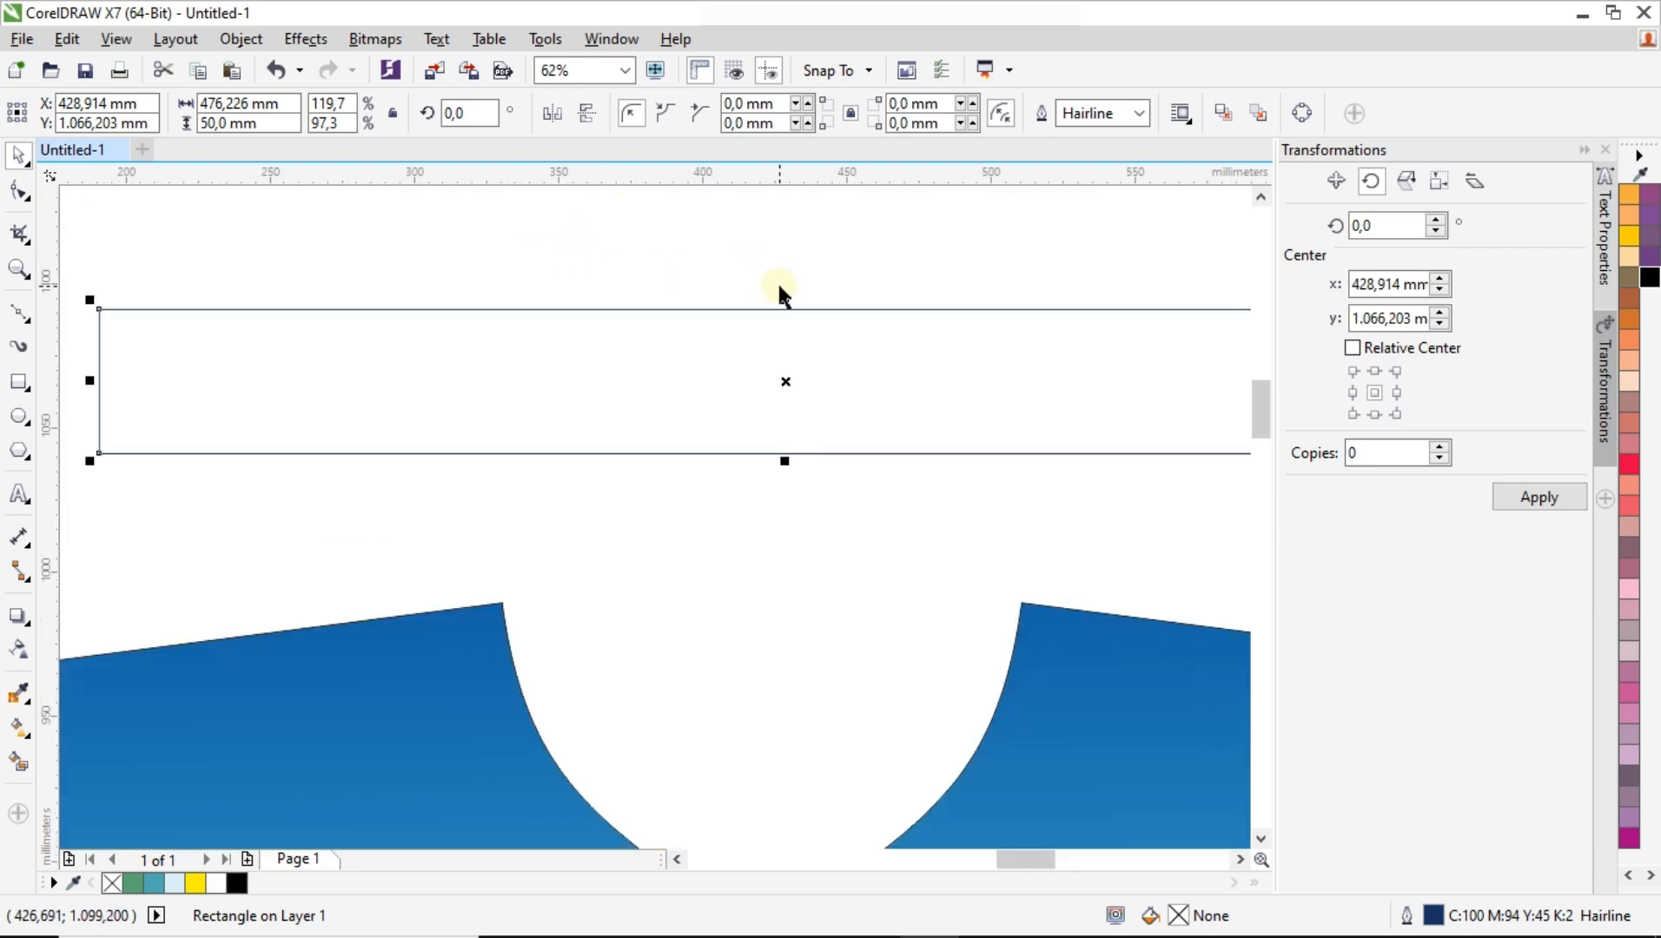
pyautogui.moveTo(788, 298); pyautogui.dragTo(778, 373)
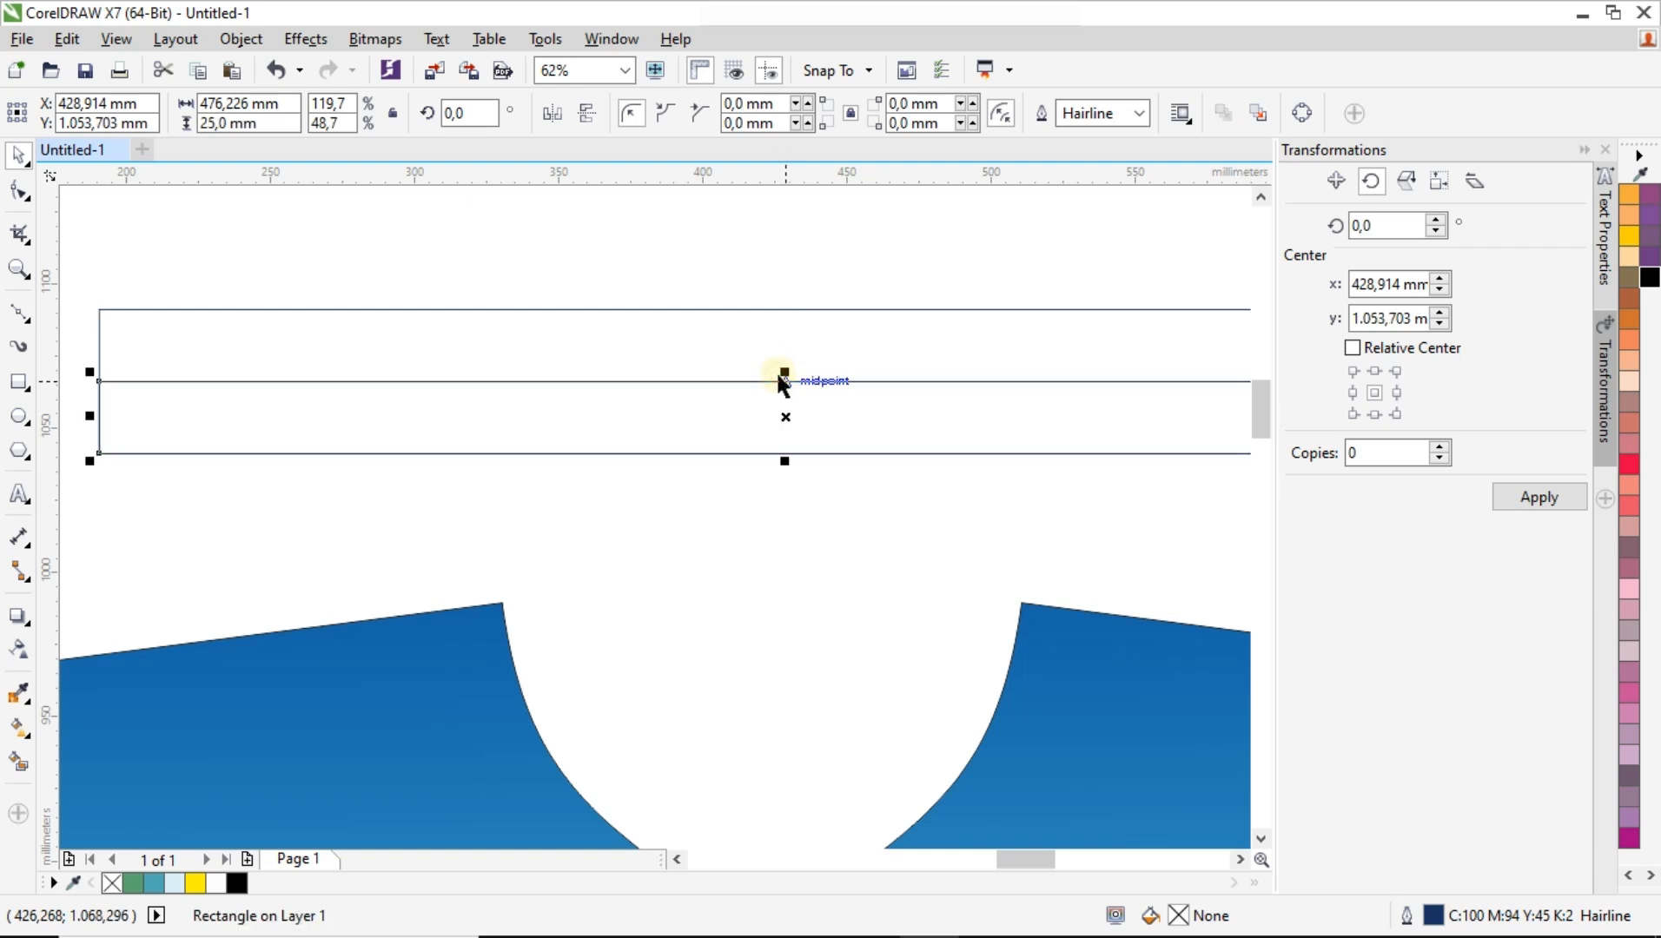
pyautogui.click(827, 256)
pyautogui.scroll(-2, 744, 277)
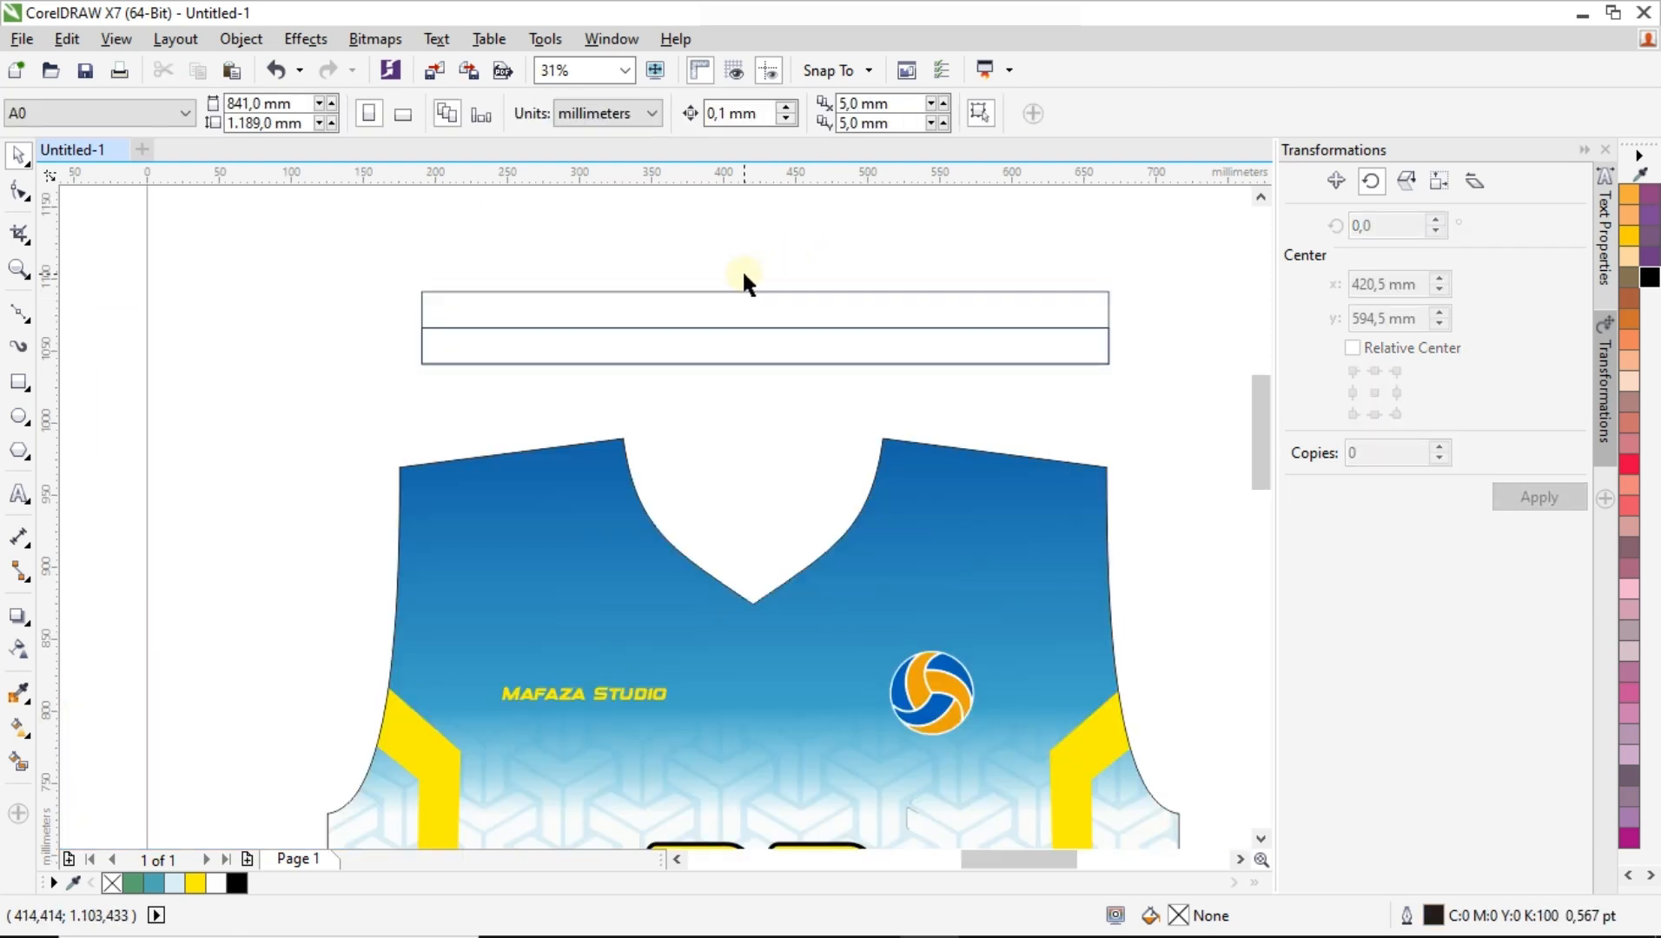
# Give the lower collar strip a solid uniform fill with the blue sampled from the mockup beside its yellow collar edge.
pyautogui.click(722, 329)
pyautogui.scroll(-4, 646, 356)
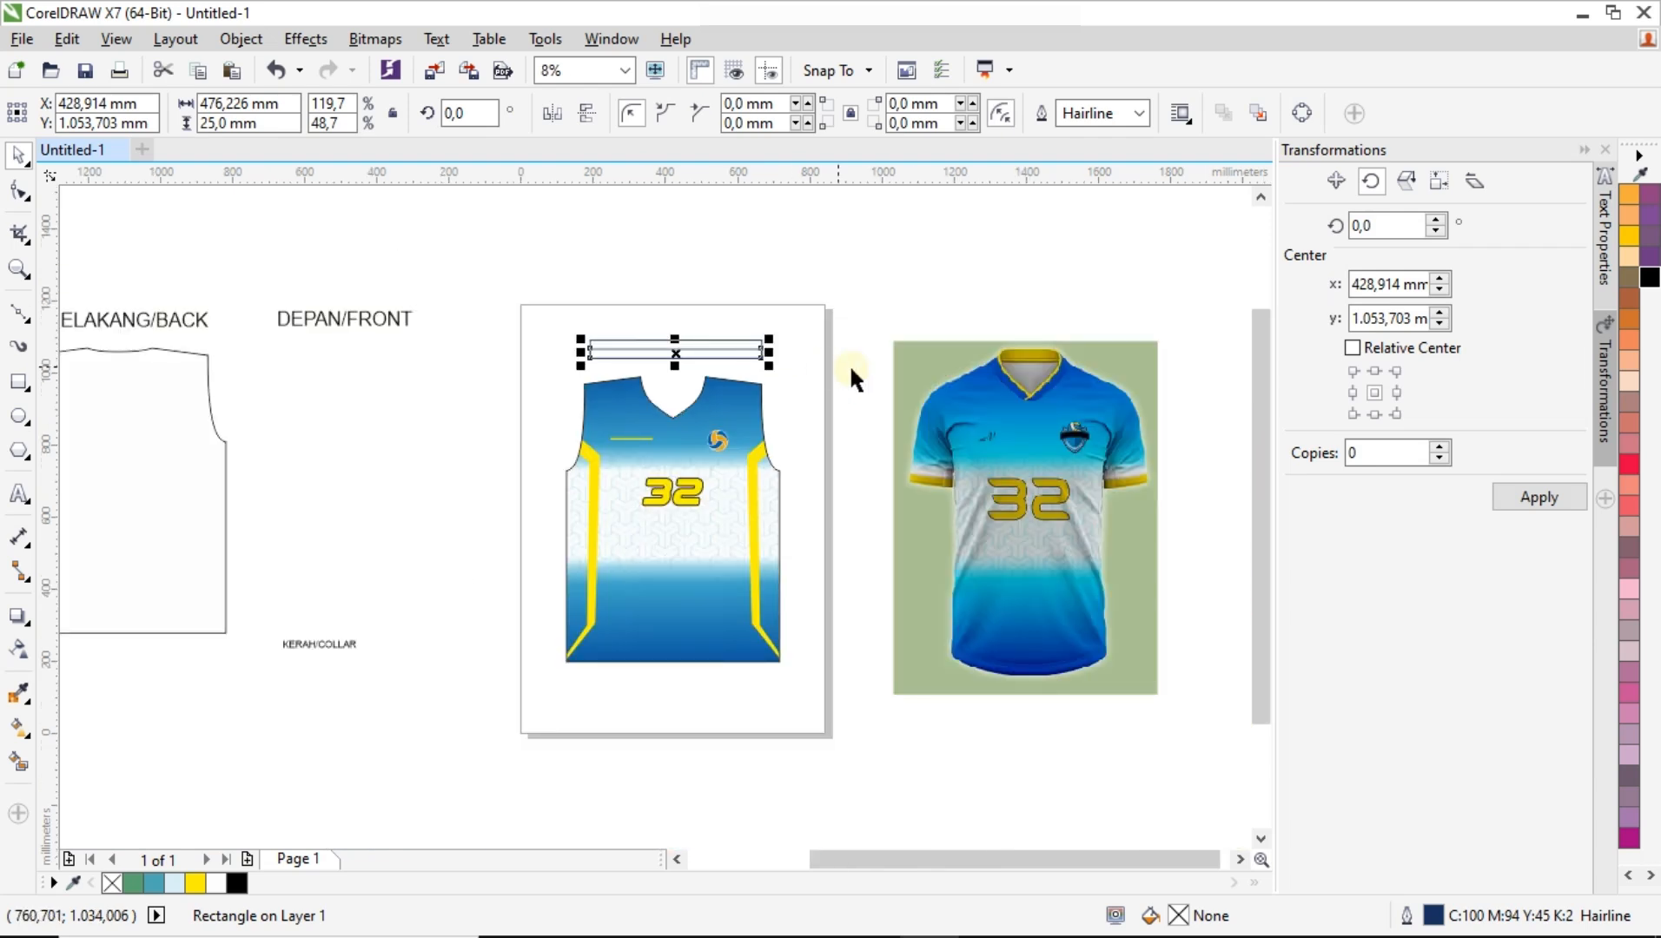
pyautogui.scroll(4, 999, 358)
pyautogui.scroll(-4, 838, 391)
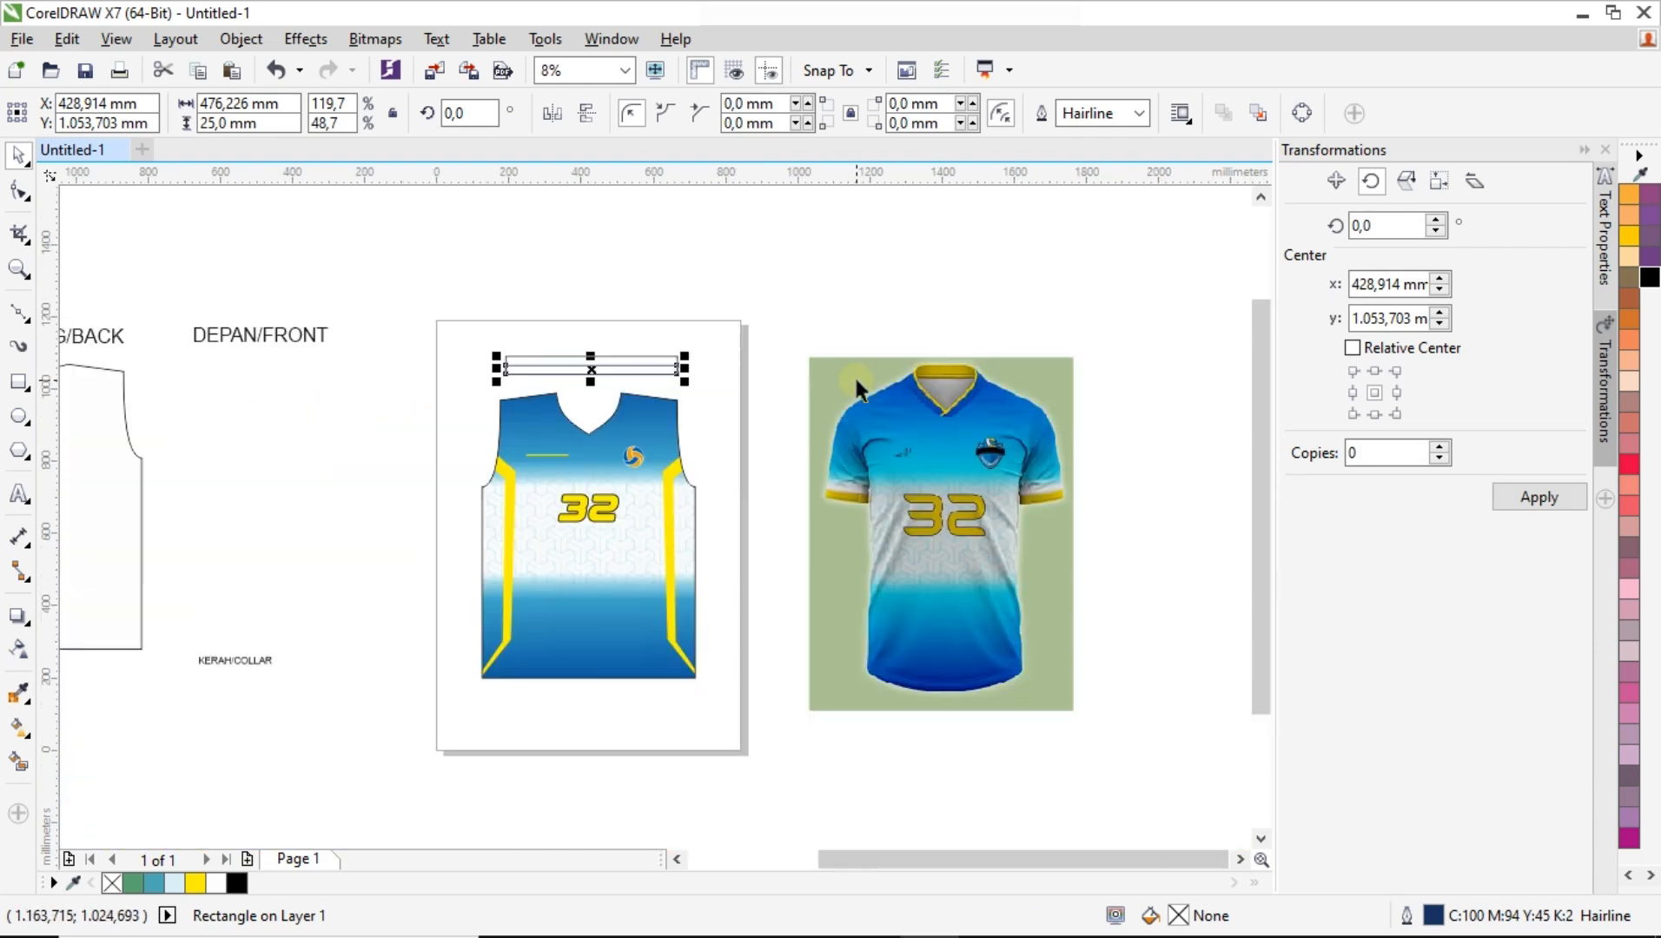
pyautogui.scroll(2, 625, 370)
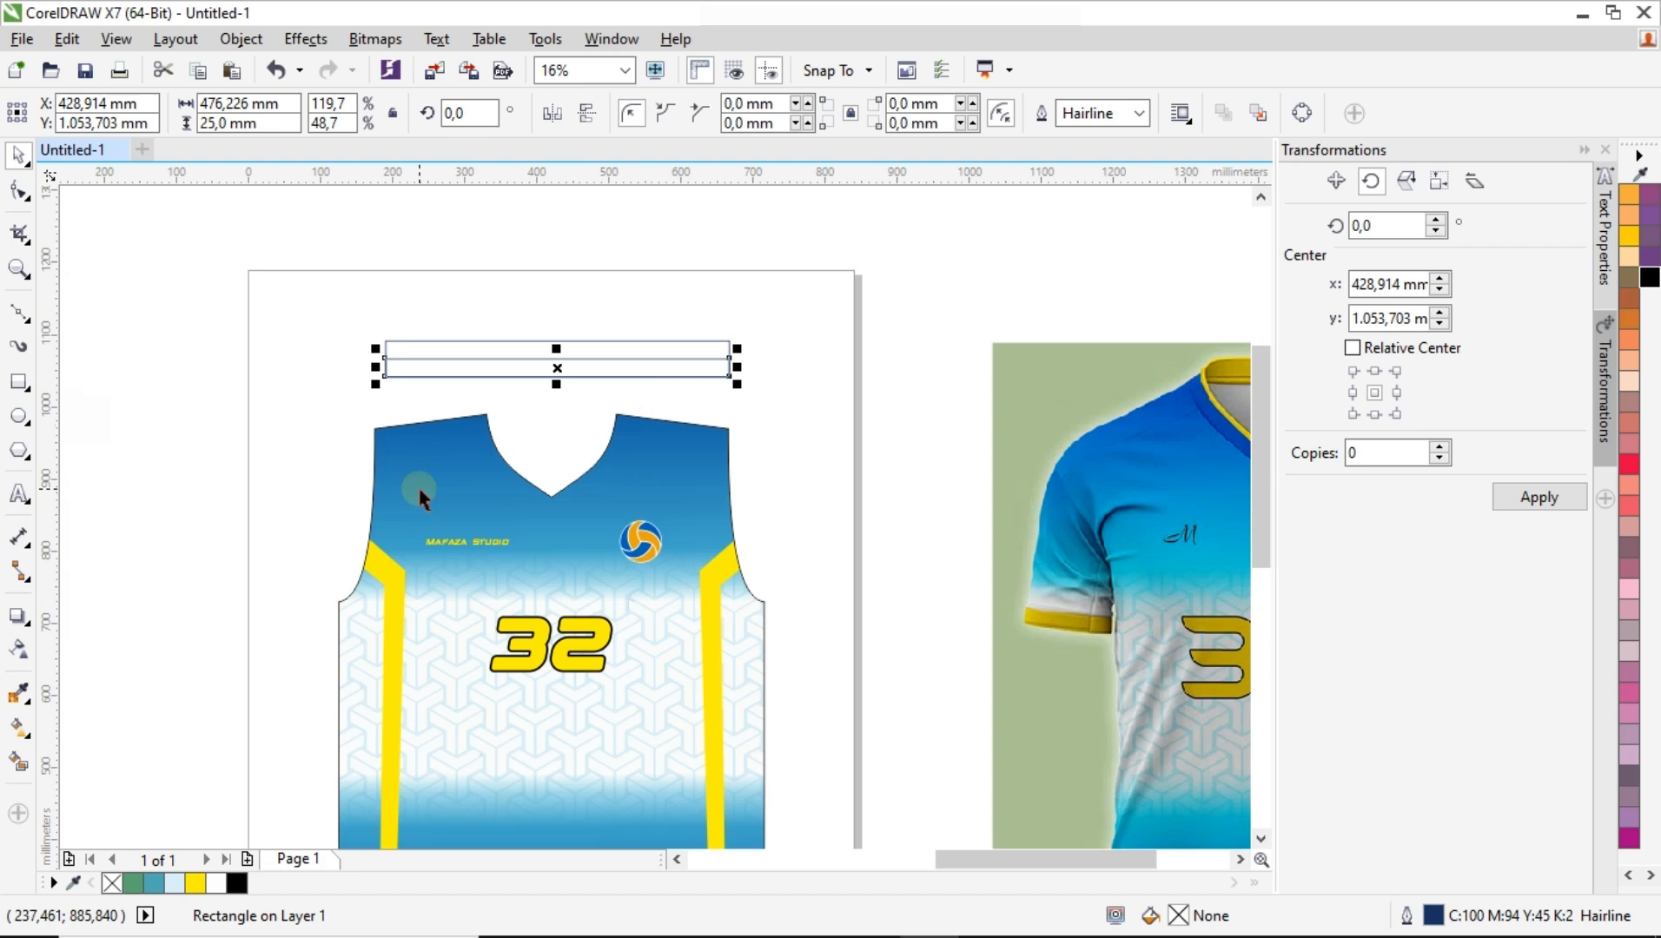
pyautogui.press('F11')
pyautogui.click(942, 324)
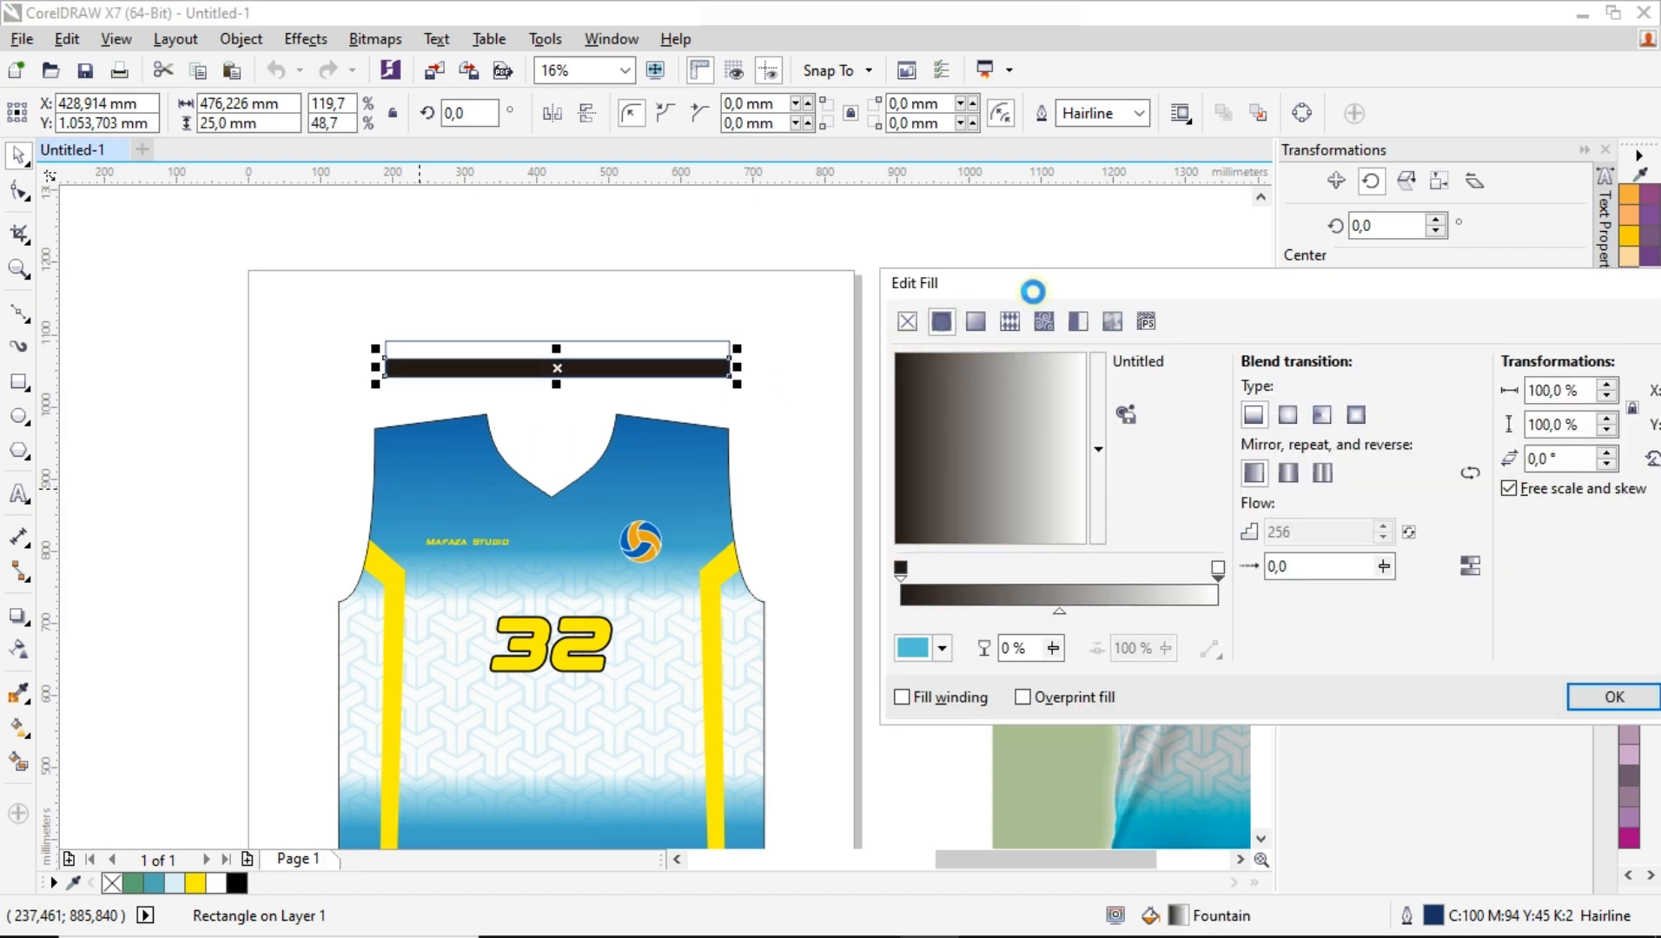
pyautogui.moveTo(1056, 285); pyautogui.dragTo(924, 539)
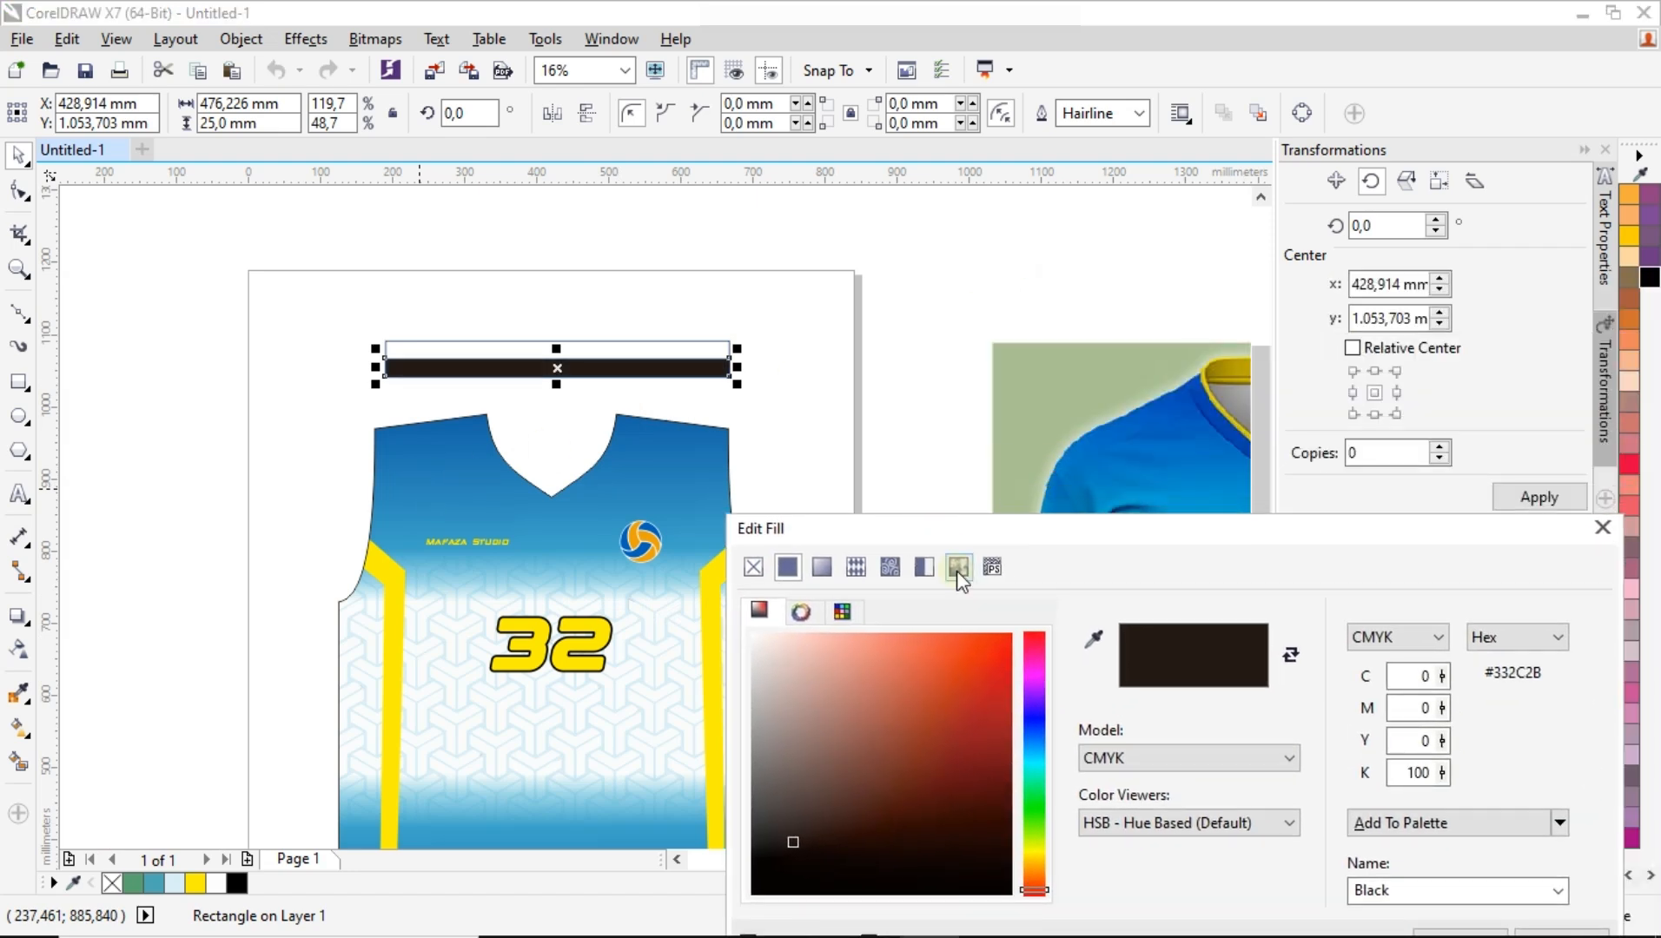
pyautogui.click(1095, 638)
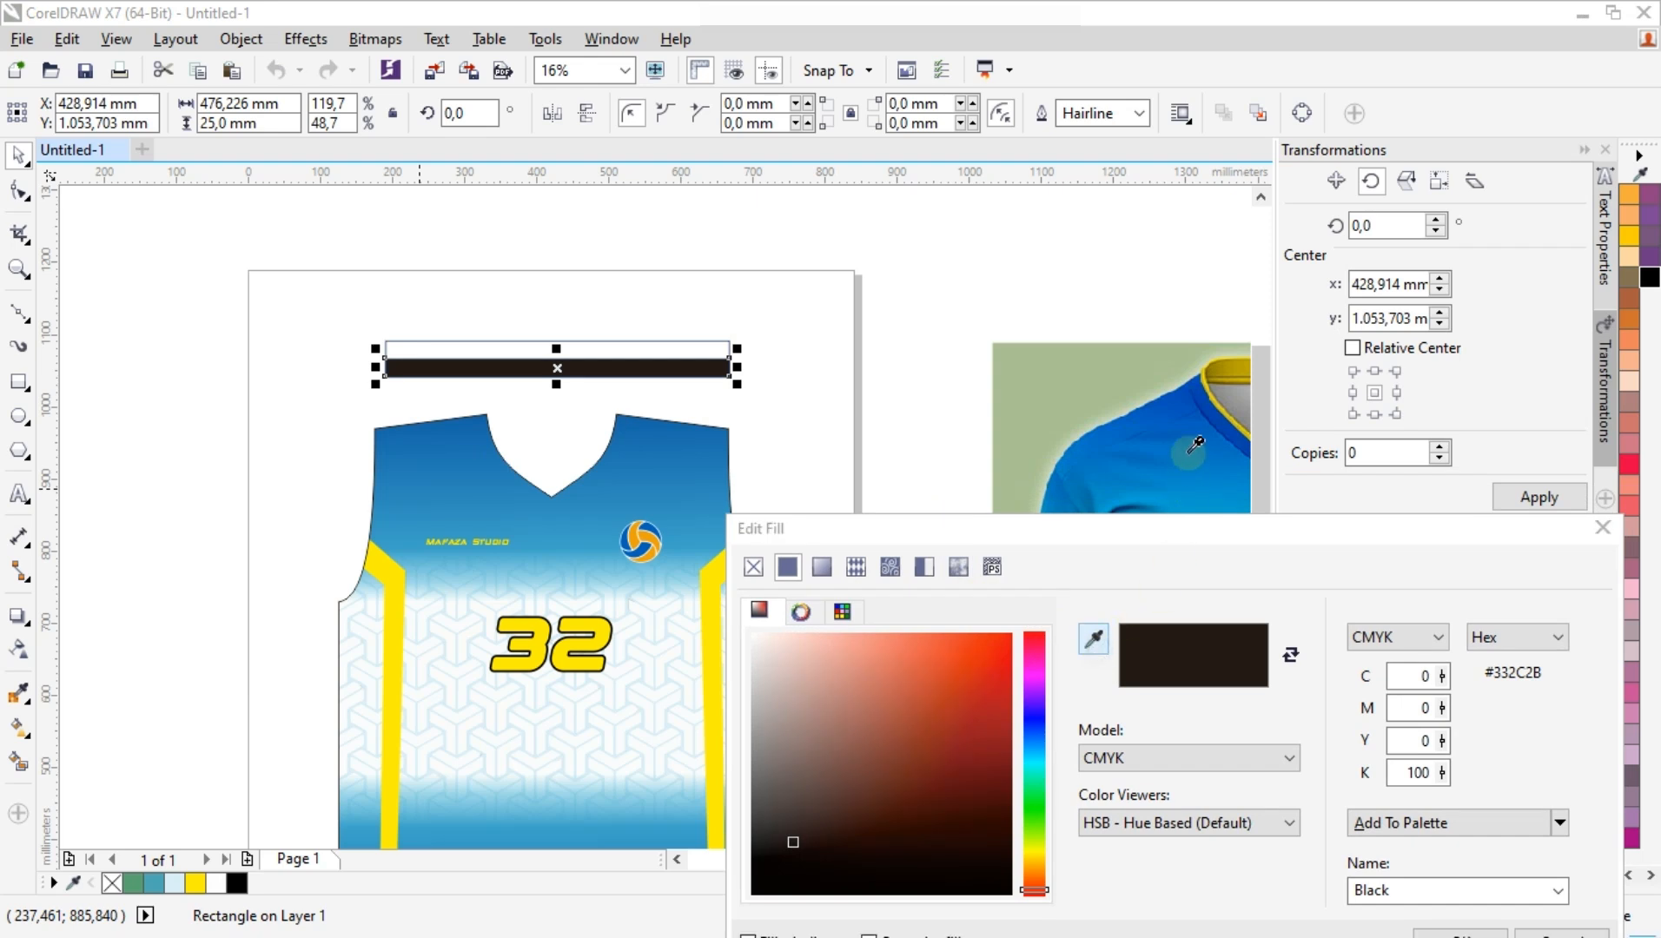
pyautogui.click(1207, 373)
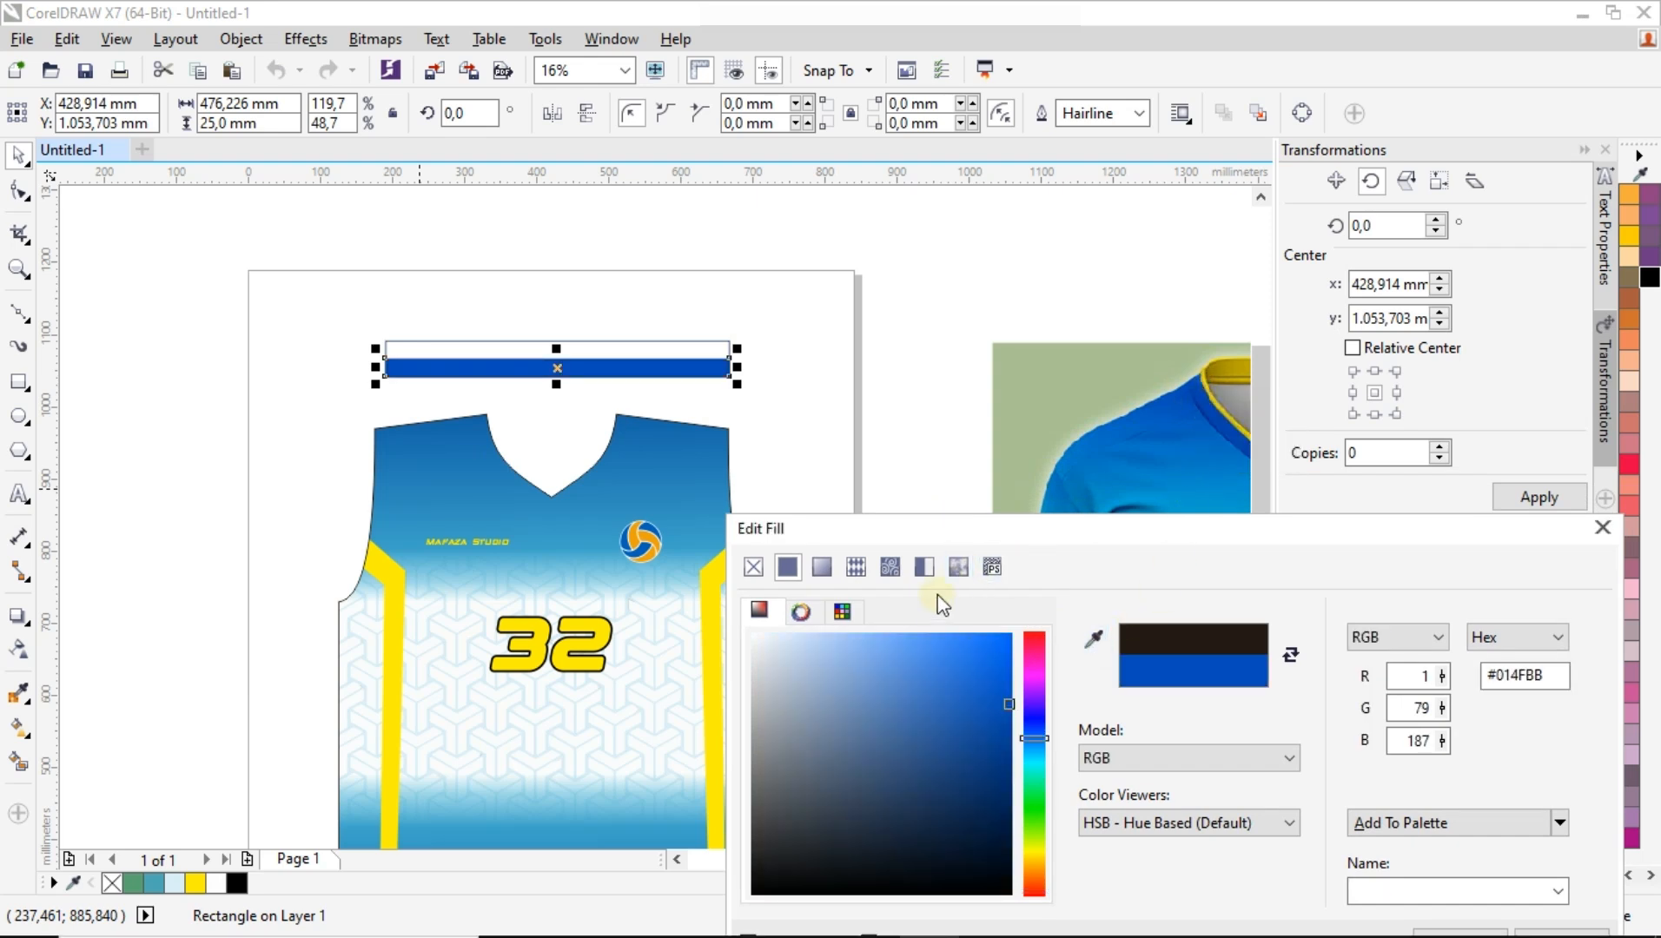
# Convert the lower collar strip's sampled blue to the CMYK color model, C94 M70 Y0 K0, and apply the fill.
pyautogui.moveTo(1061, 537); pyautogui.dragTo(1035, 368)
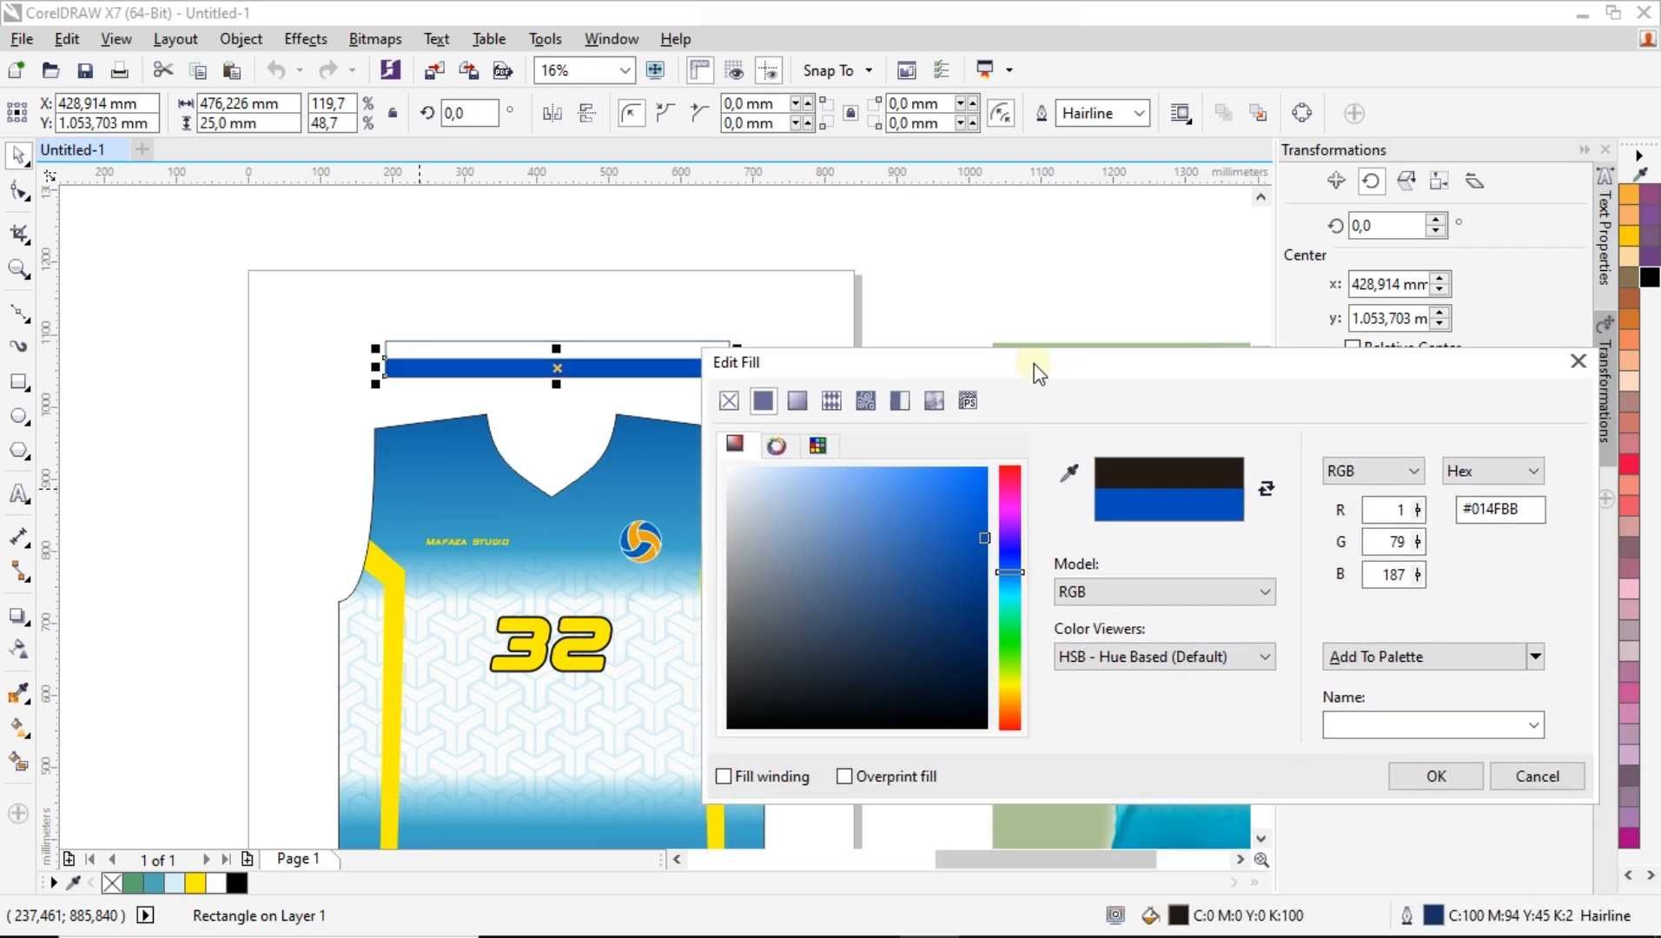
pyautogui.click(1104, 593)
pyautogui.click(1143, 635)
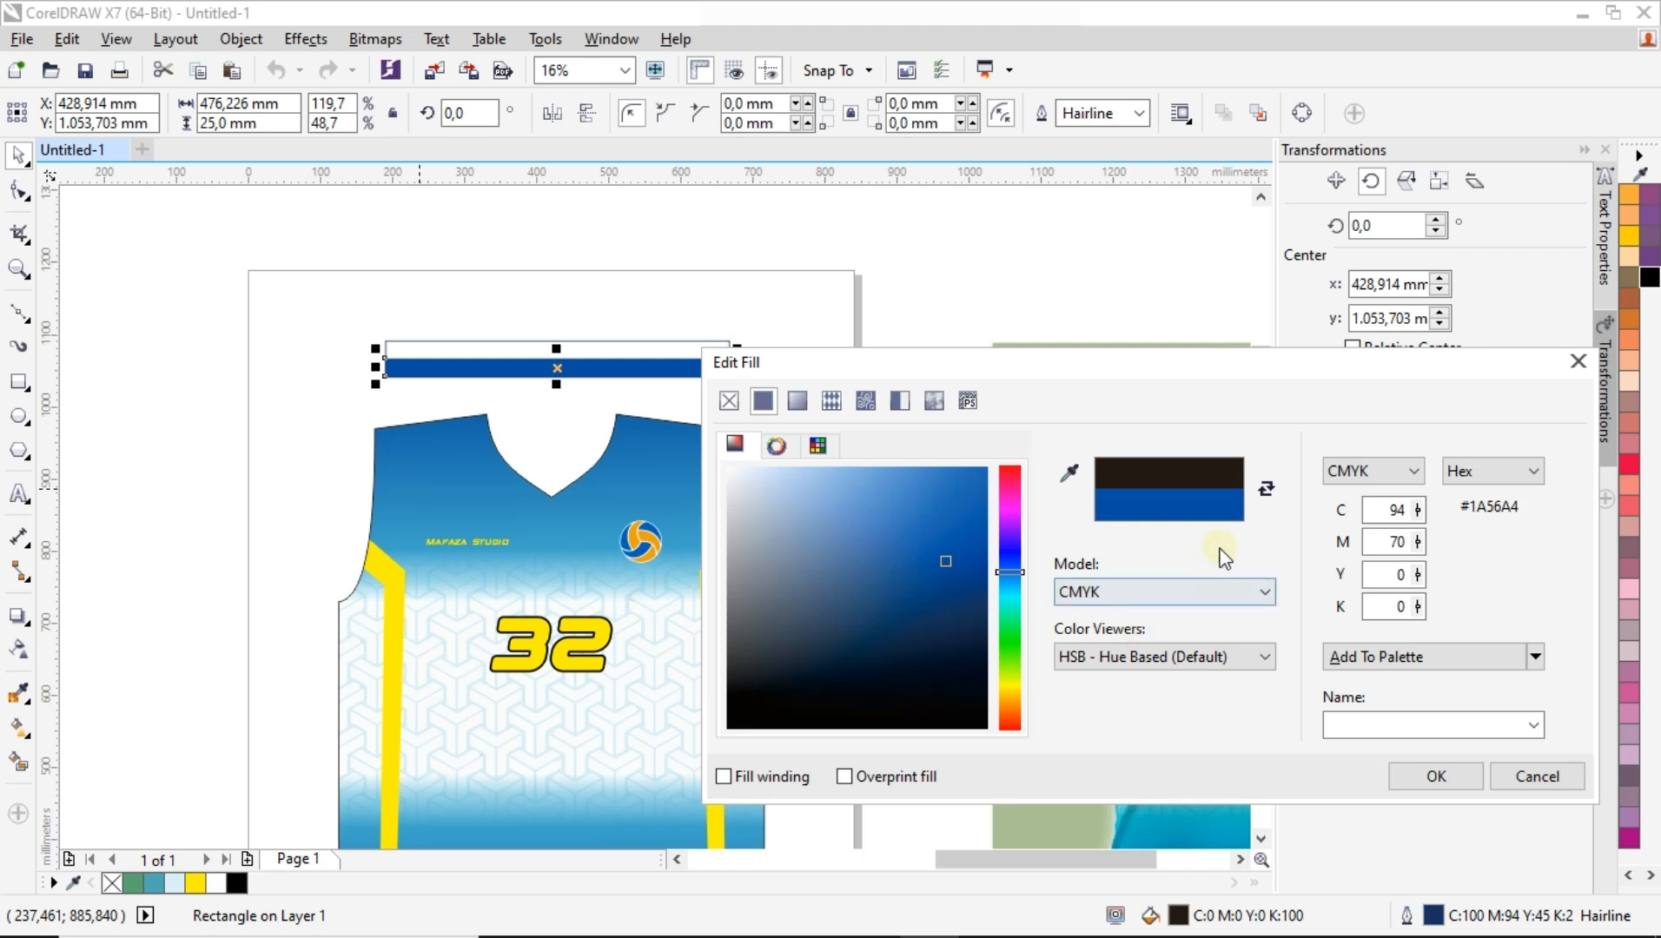
pyautogui.click(1436, 775)
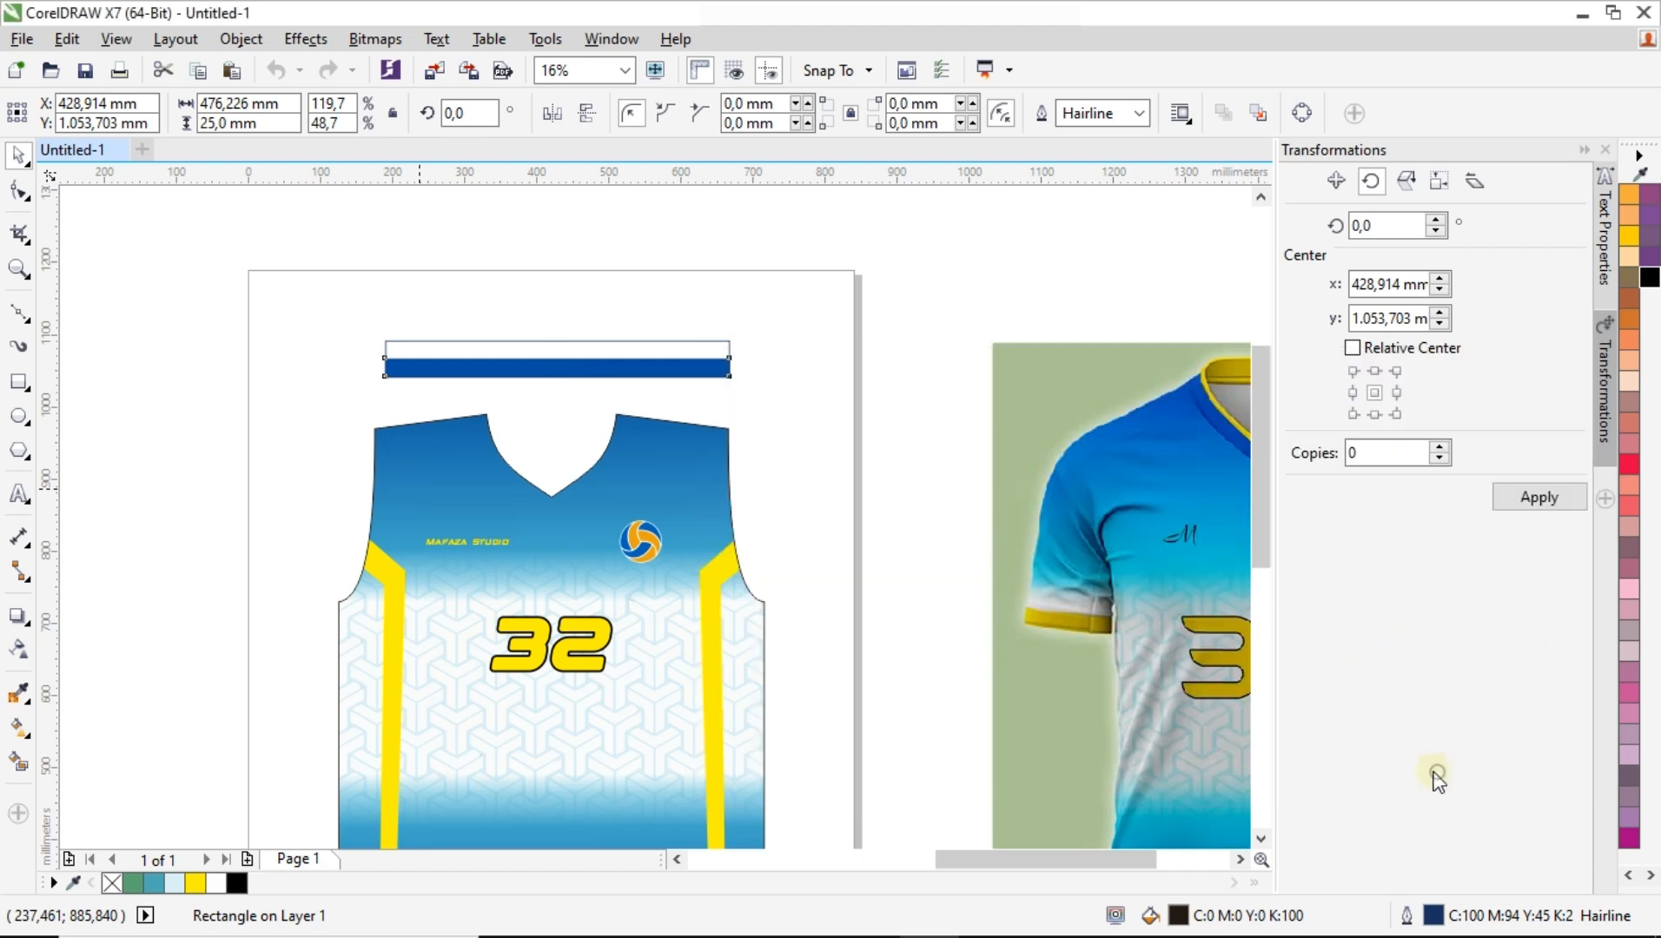
# Reduce the blue collar strip's height to about 19 mm by lowering its upper edge, keeping its lower edge in place.
pyautogui.scroll(2, 536, 331)
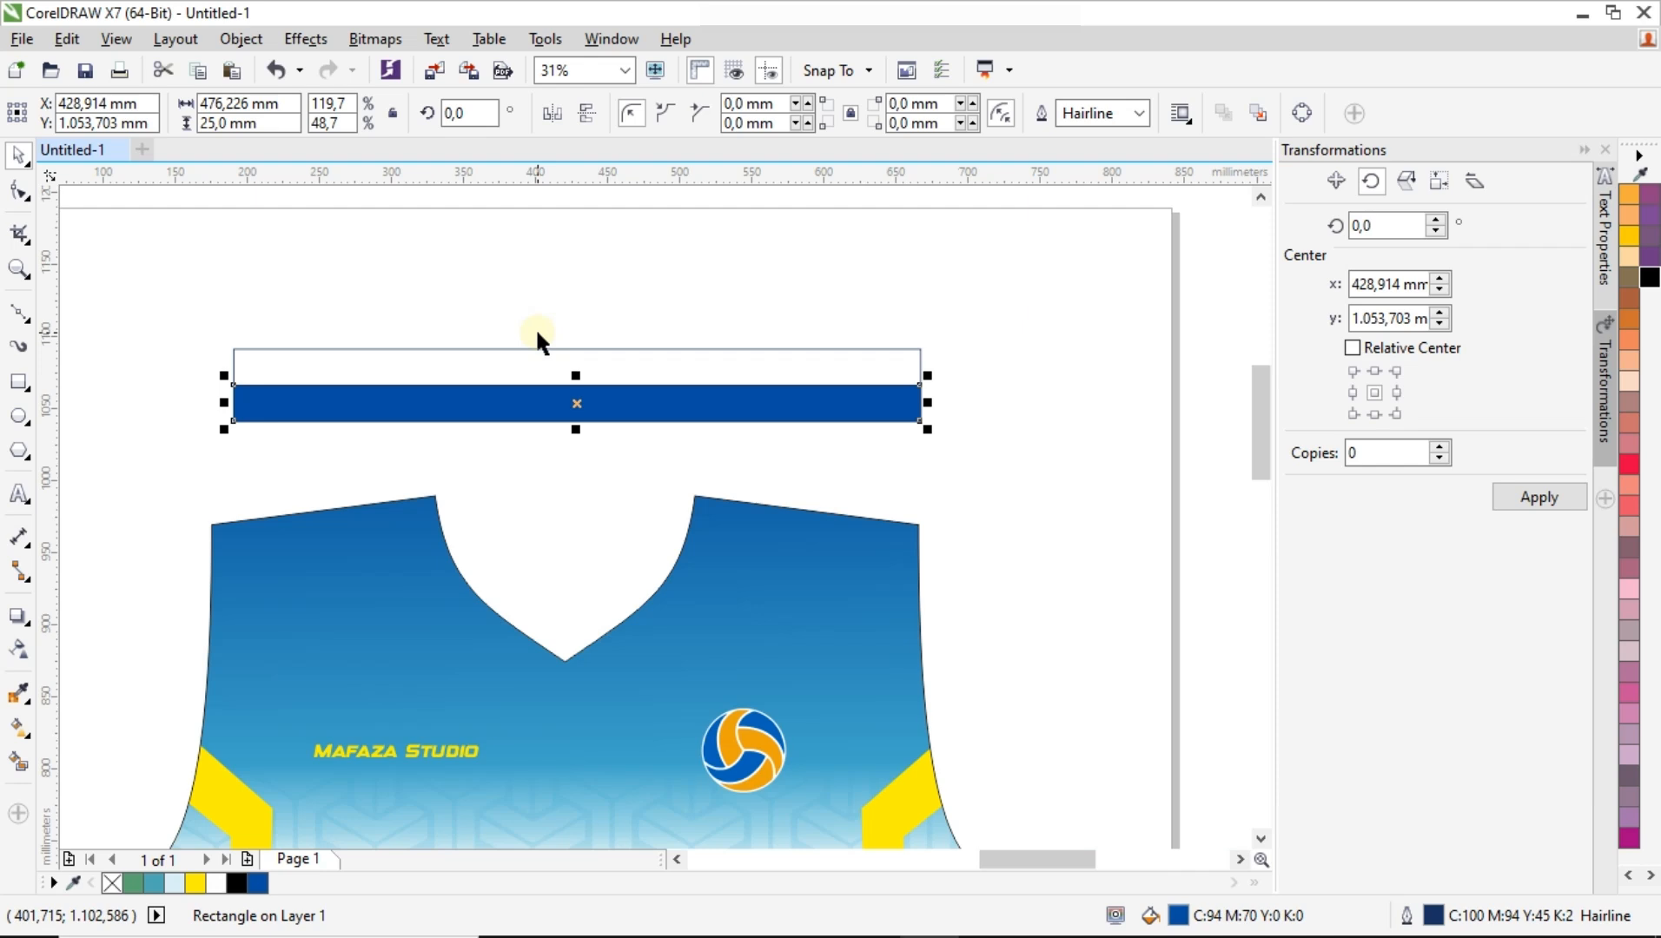
pyautogui.scroll(1, 559, 382)
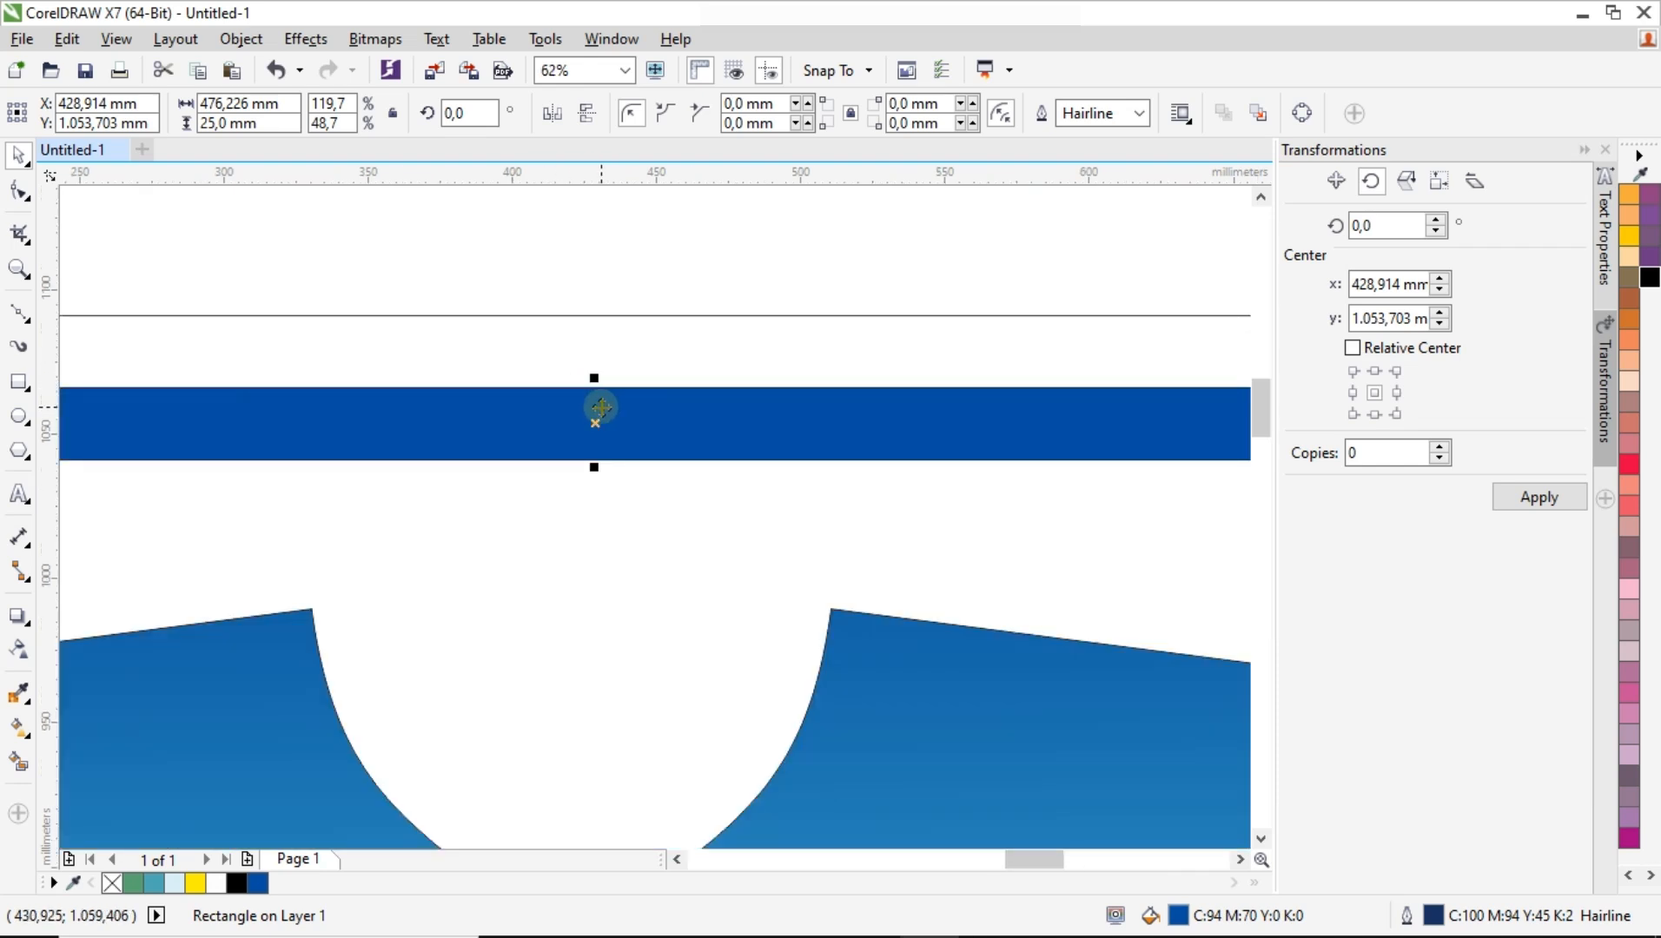
pyautogui.scroll(1, 594, 396)
pyautogui.moveTo(591, 357); pyautogui.dragTo(588, 391)
pyautogui.scroll(-1, 639, 329)
pyautogui.scroll(-1, 640, 330)
# Fill the full-height collar rectangle behind the blue strip with the yellow used on the jersey's side stripes.
pyautogui.click(685, 313)
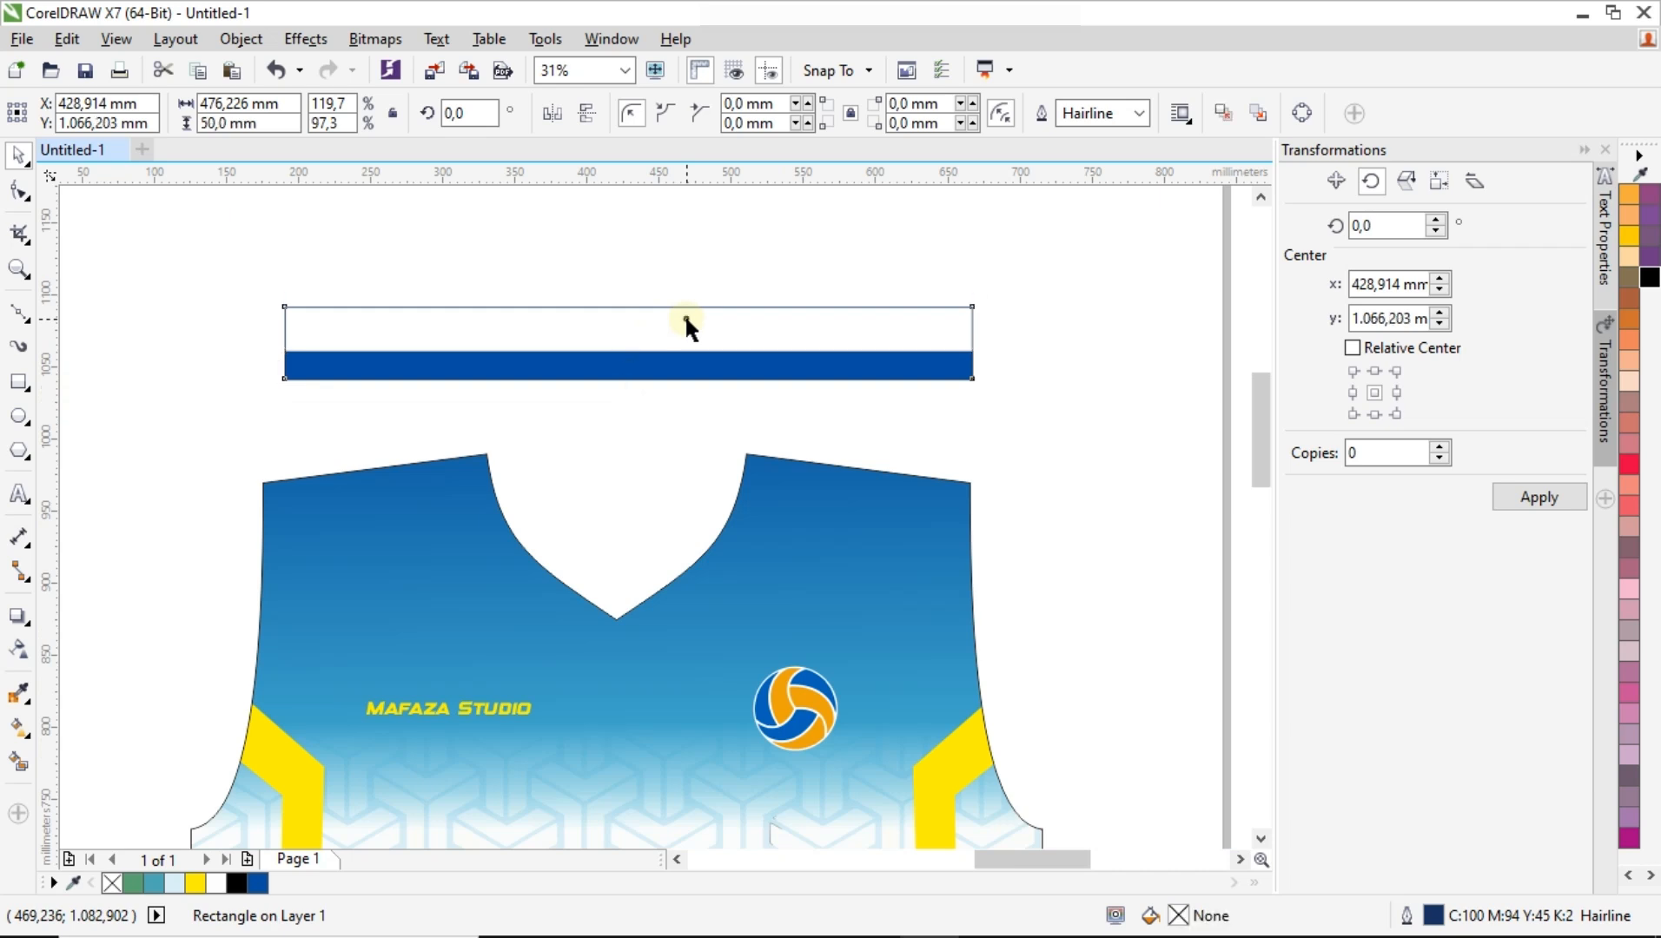
pyautogui.click(200, 886)
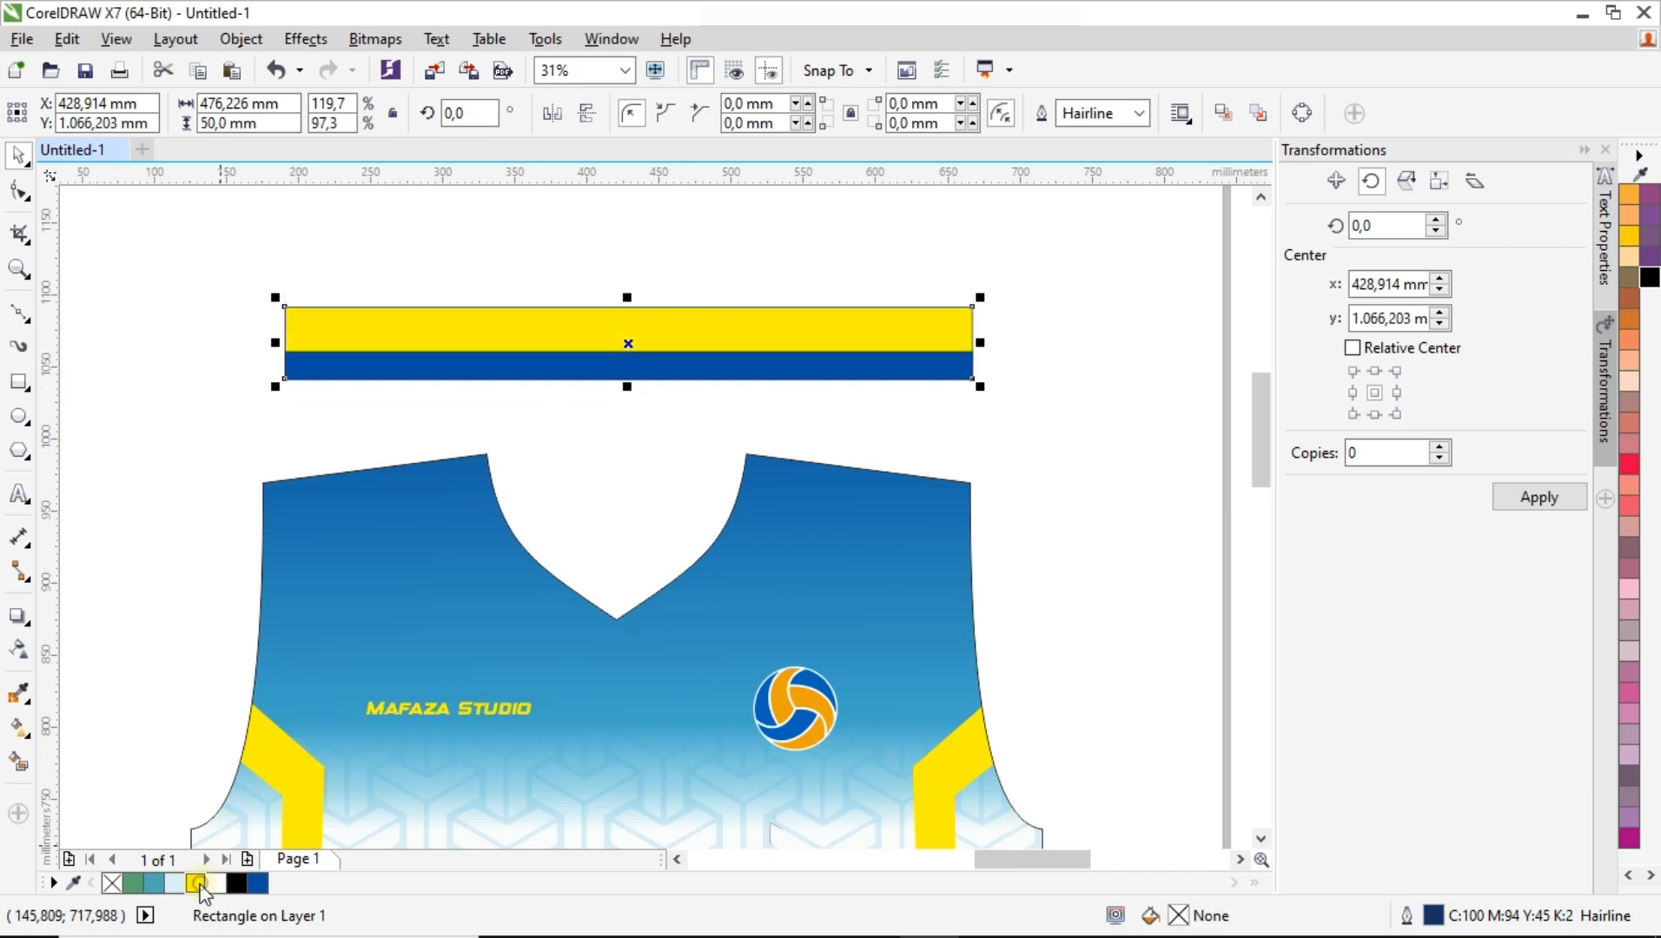
pyautogui.click(477, 259)
# Remove the outline from the blue collar strip.
pyautogui.scroll(1, 471, 301)
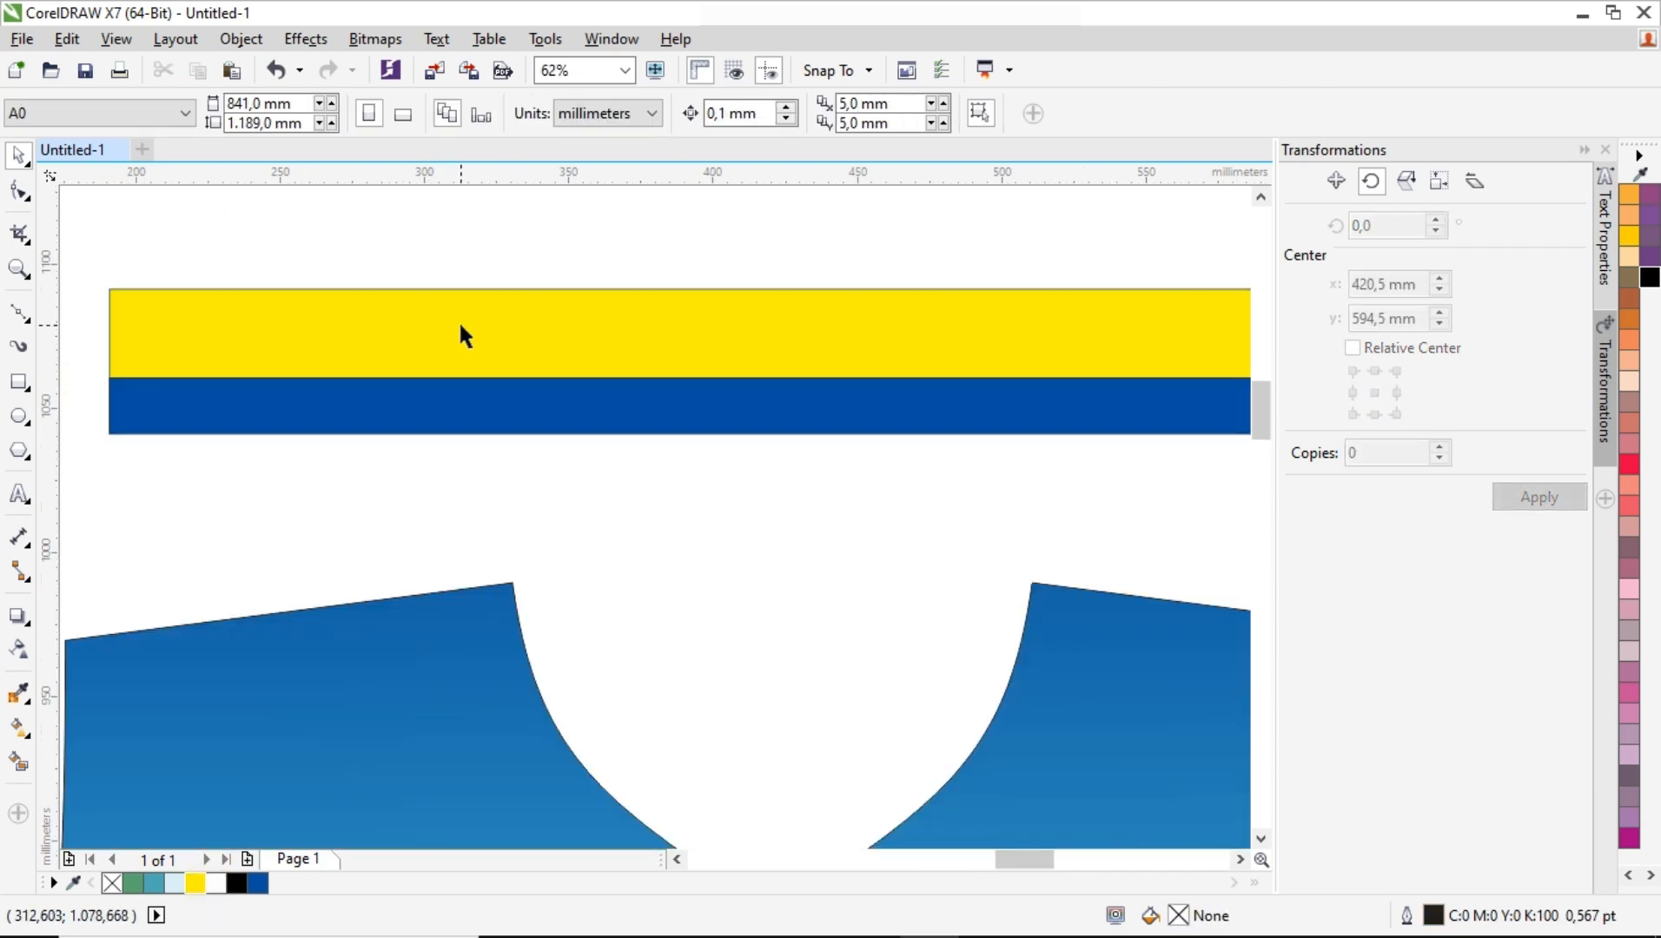
pyautogui.click(502, 396)
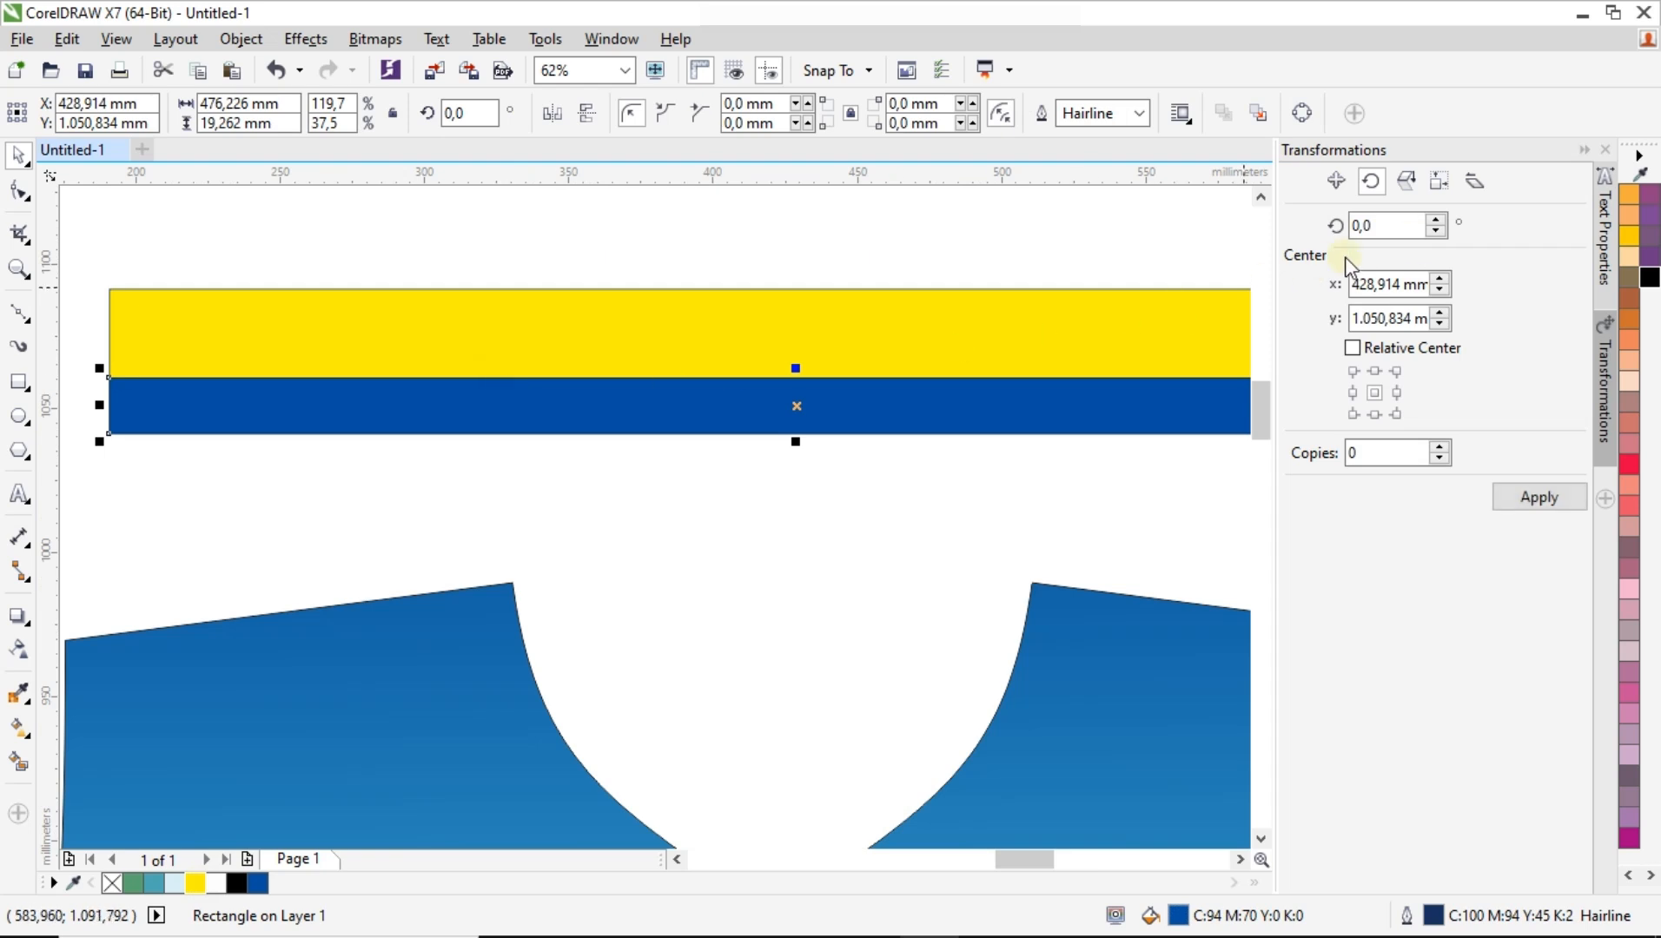
pyautogui.click(1630, 876)
pyautogui.click(1630, 876)
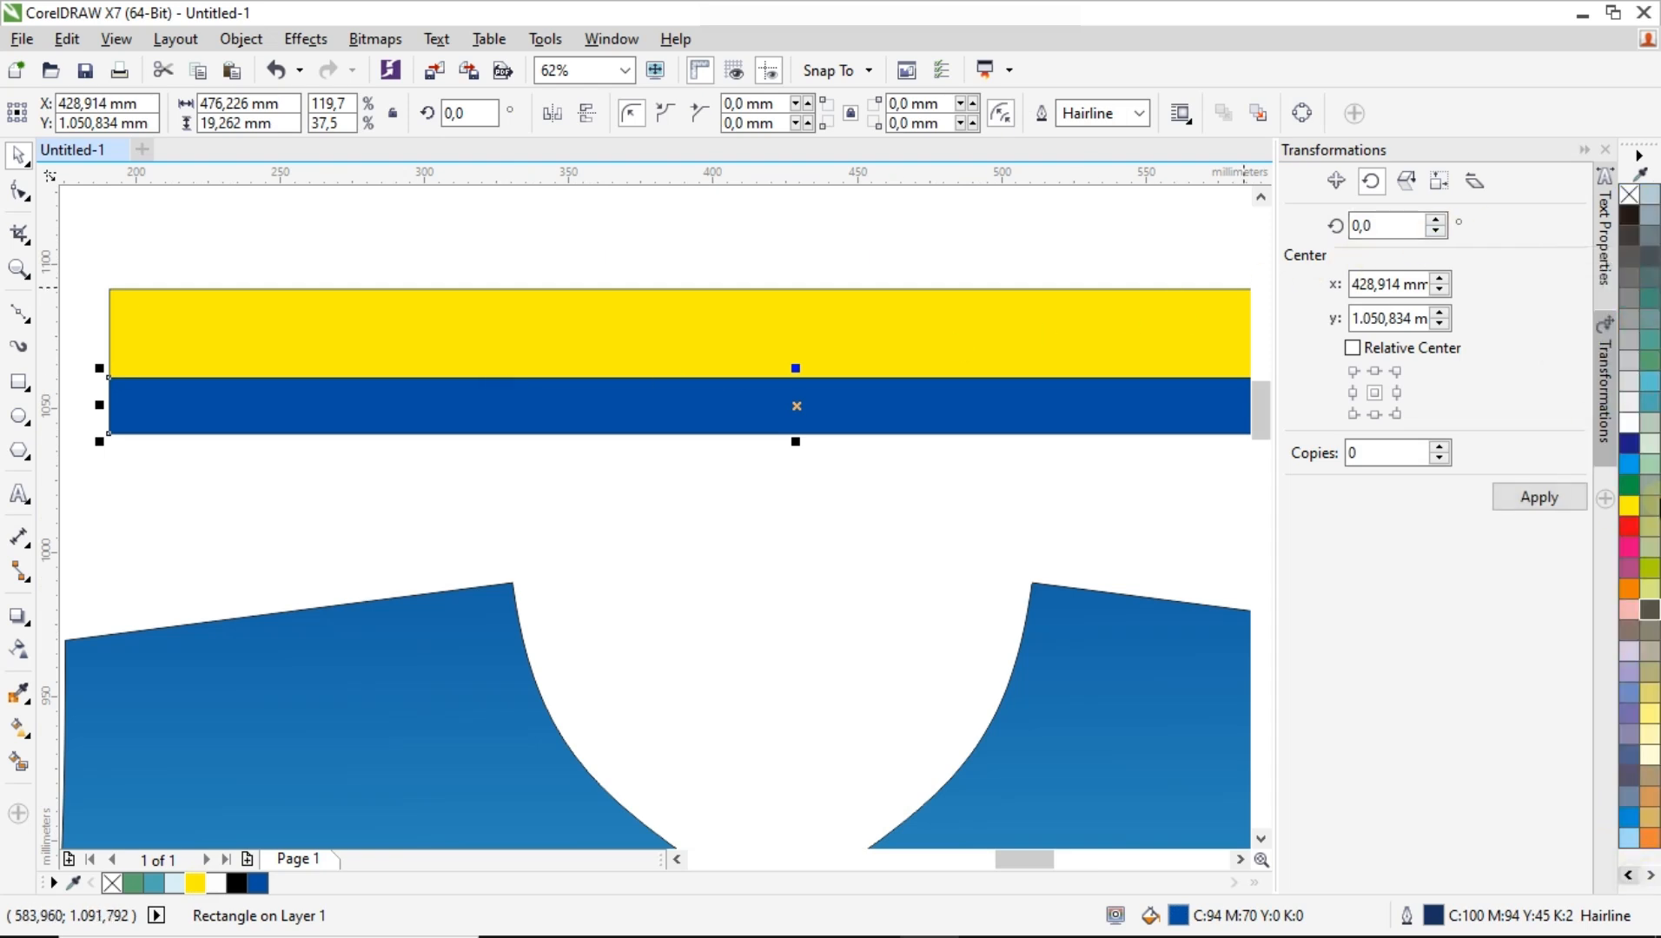
pyautogui.rightClick(1632, 195)
pyautogui.scroll(-3, 869, 324)
pyautogui.click(683, 277)
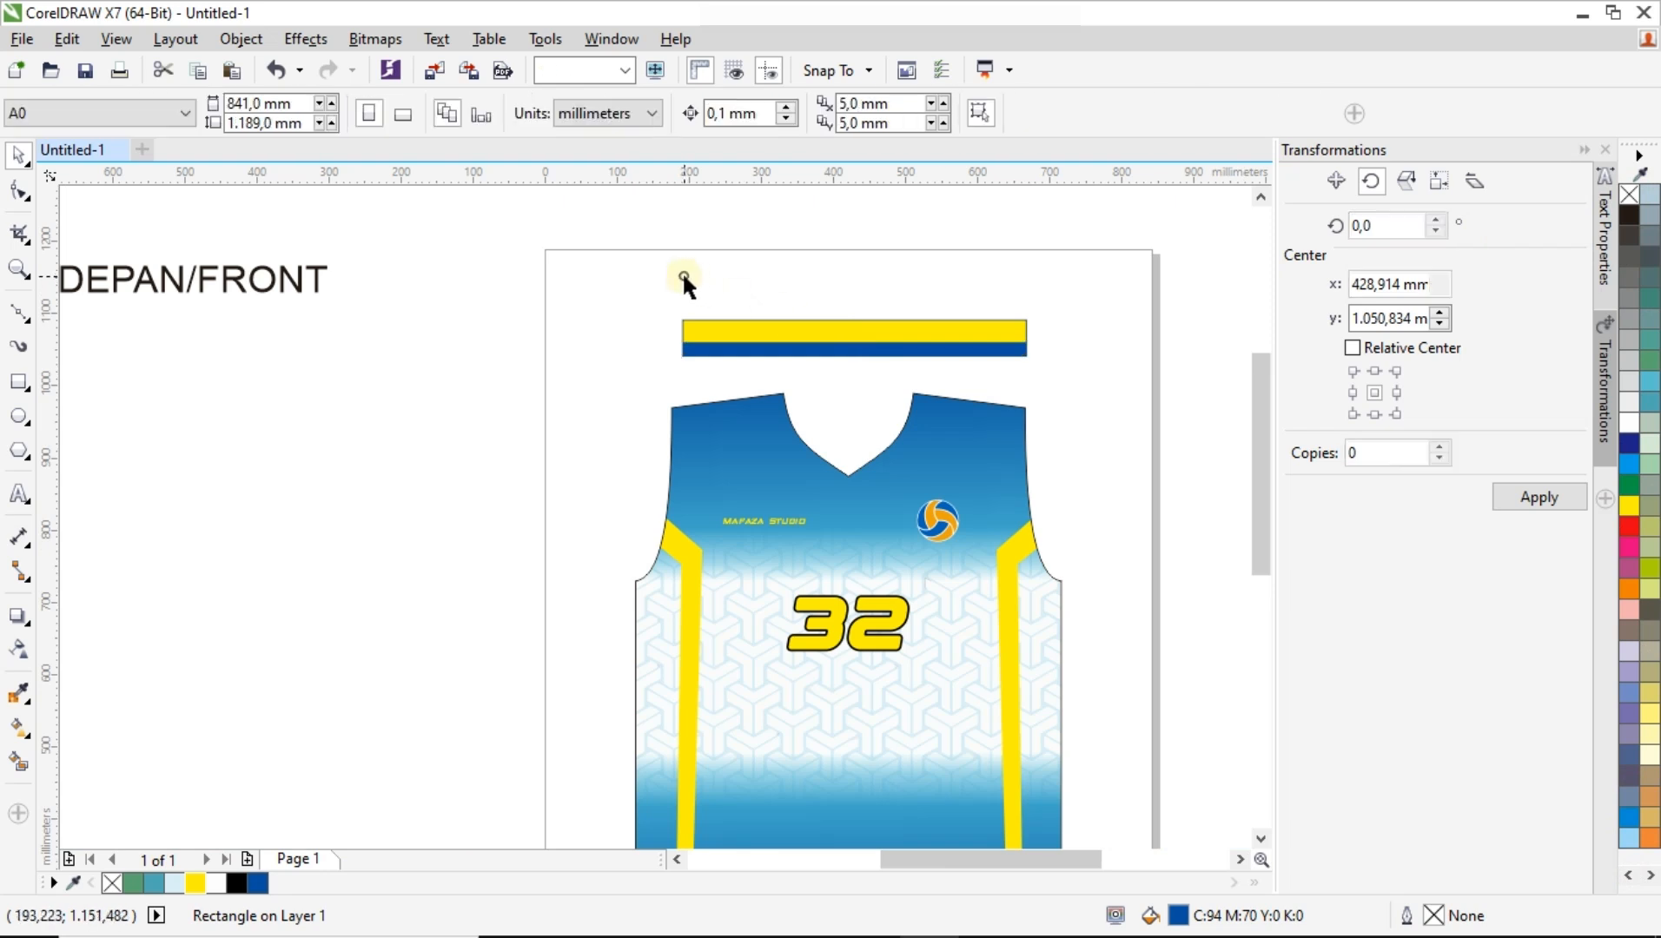
# Group the yellow and blue collar rectangles and move the group just below the front piece's lower hem.
pyautogui.moveTo(684, 277); pyautogui.dragTo(1071, 380)
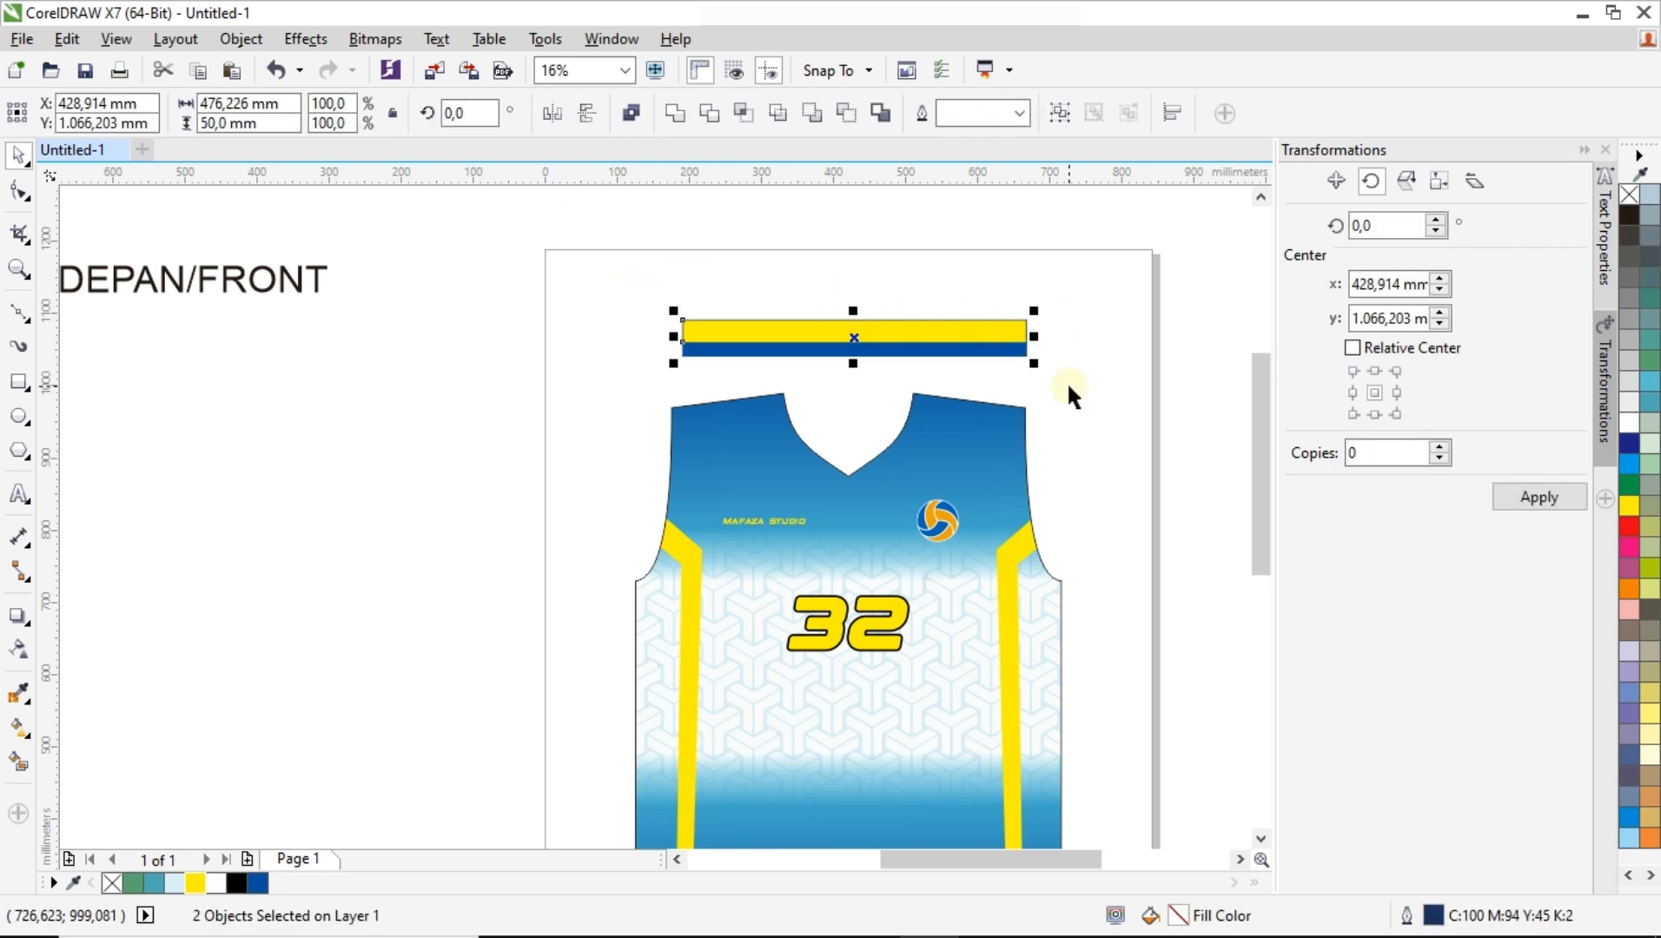
pyautogui.hotkey('ctrl', 'g')
pyautogui.scroll(-2, 846, 334)
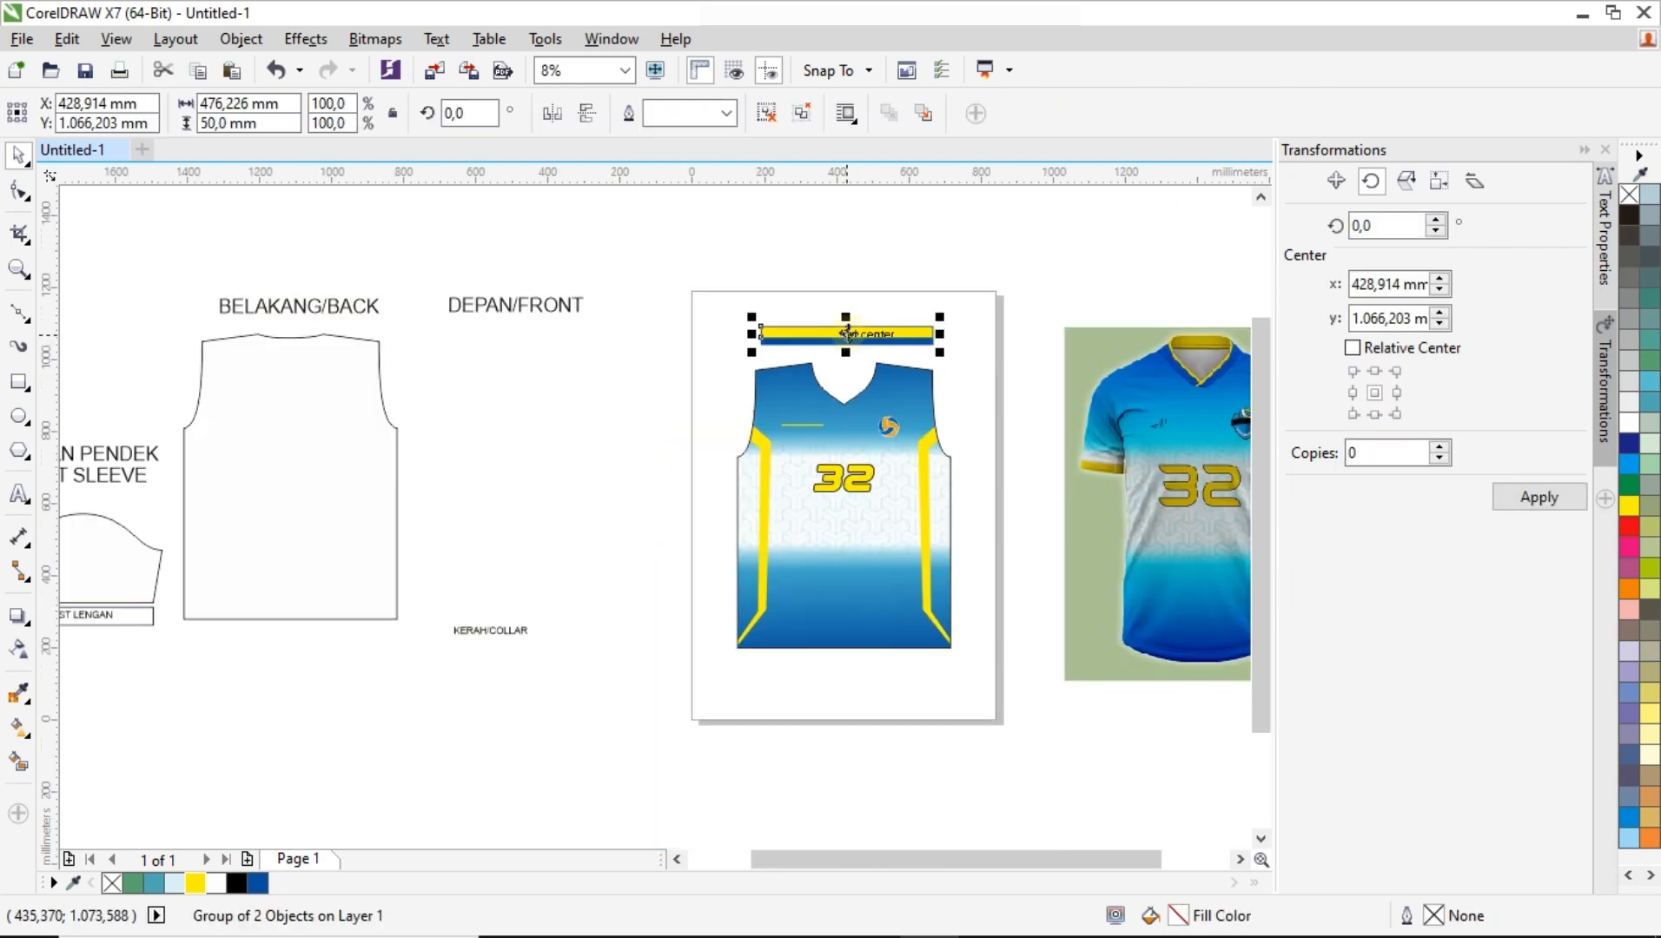
pyautogui.moveTo(845, 334); pyautogui.dragTo(827, 665)
pyautogui.scroll(2, 821, 666)
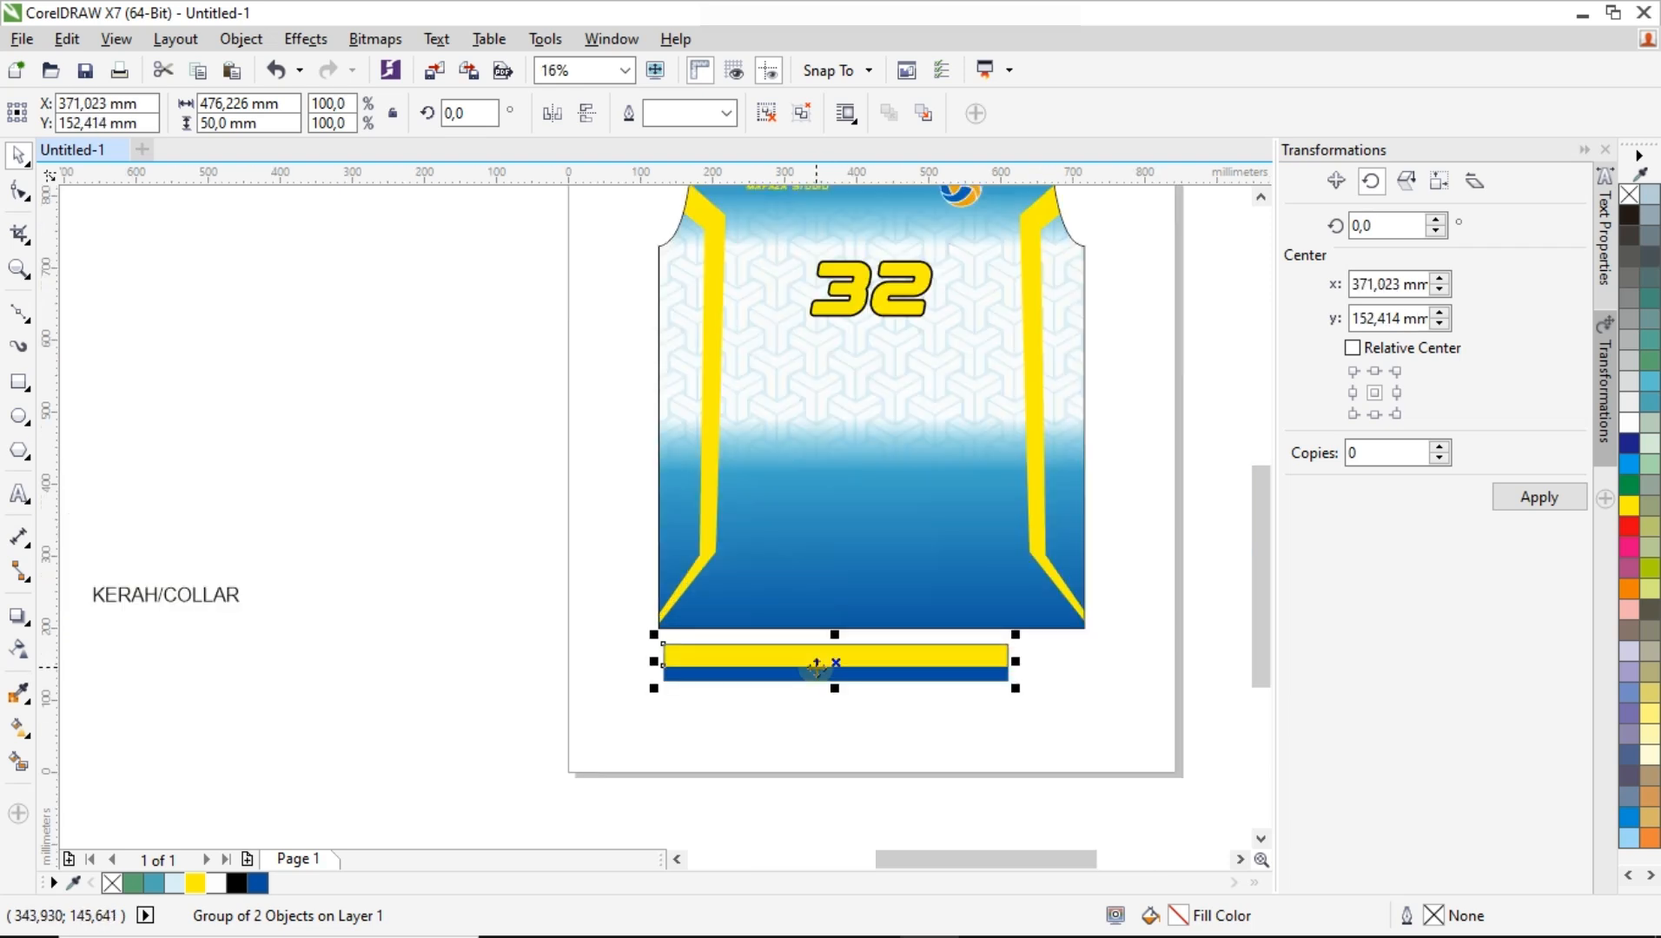
pyautogui.scroll(-2, 661, 604)
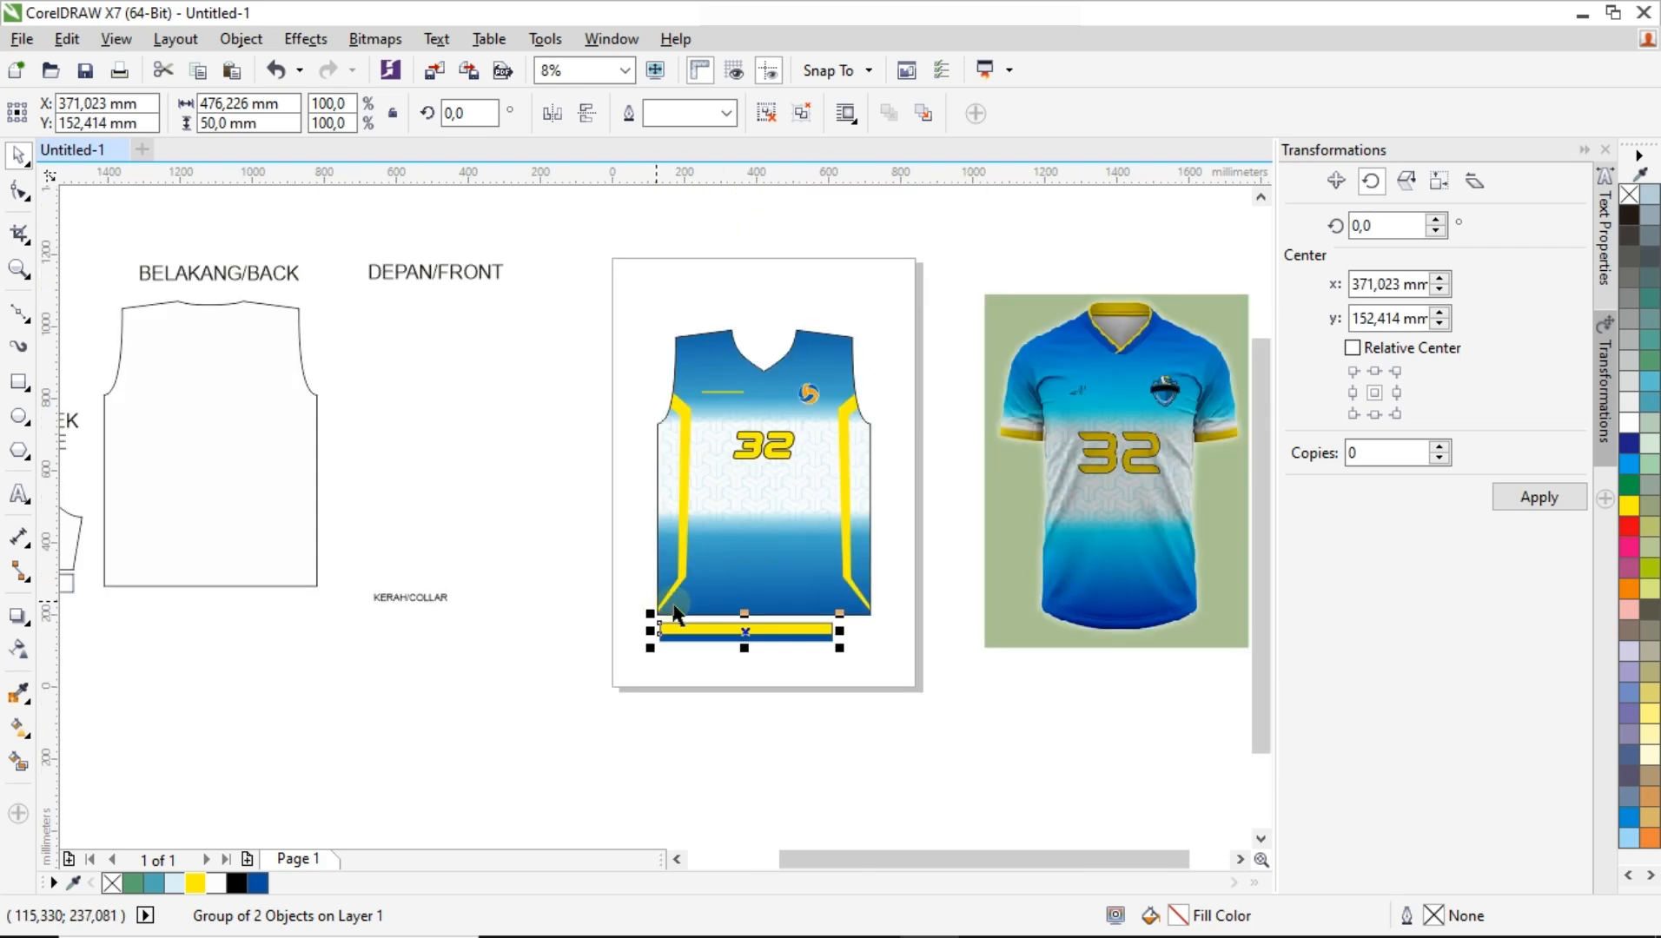
pyautogui.click(890, 629)
# Group the front piece with its logo, text, number and collar, and move it off the page beneath the DEPAN/FRONT label.
pyautogui.scroll(-2, 715, 573)
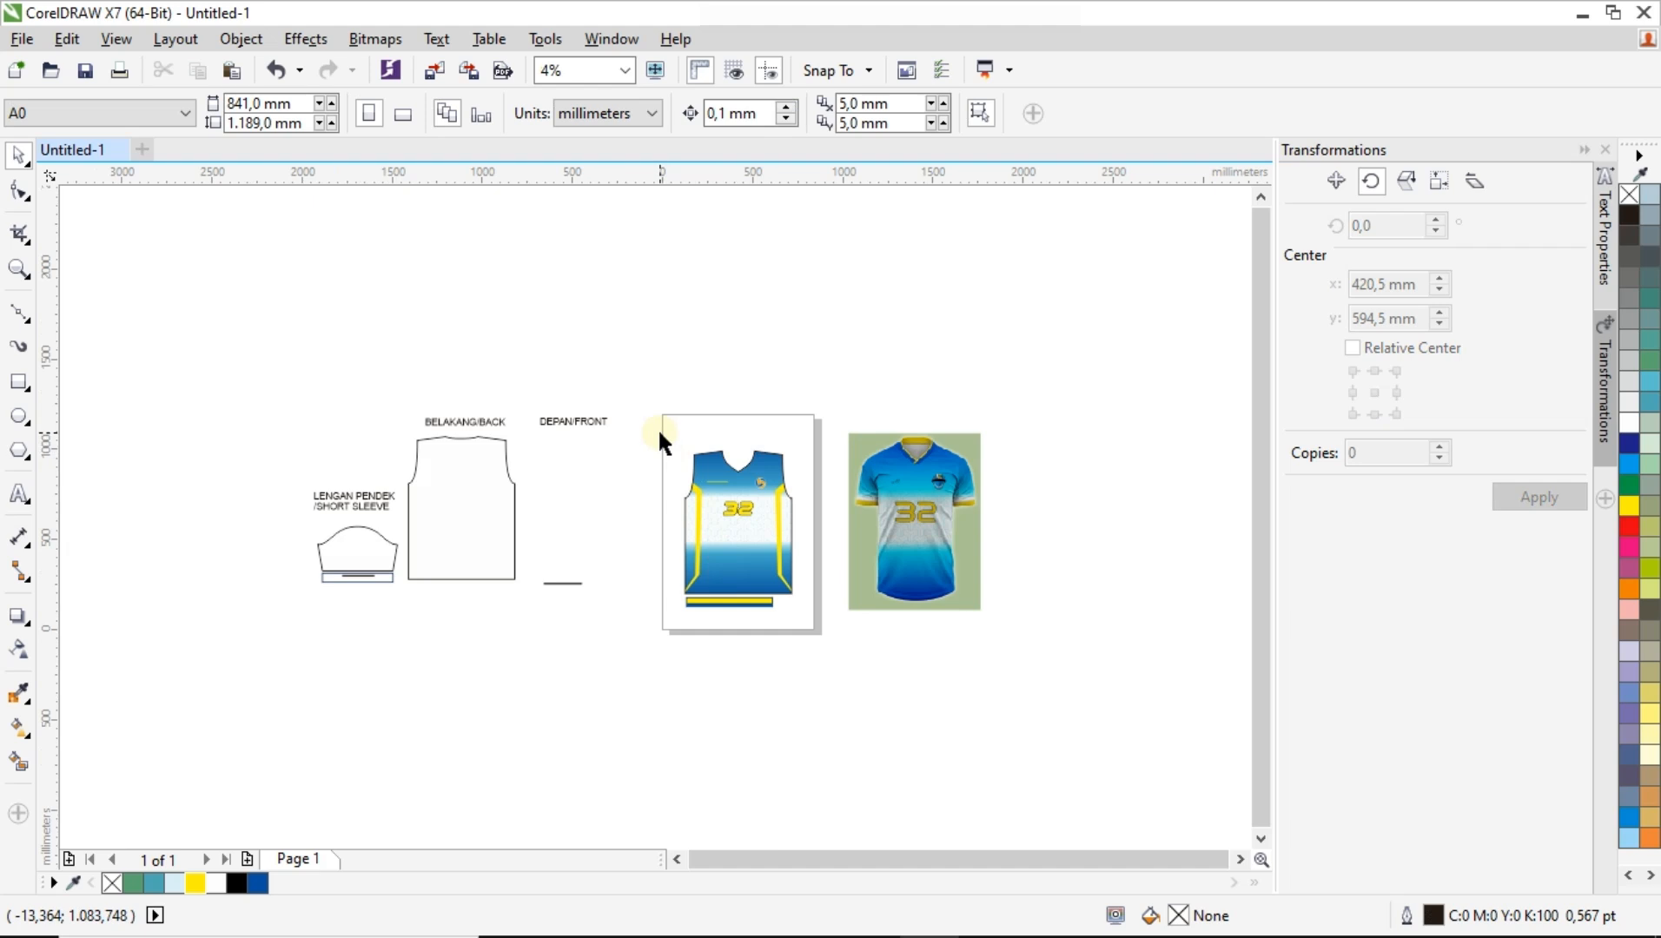
pyautogui.moveTo(658, 427); pyautogui.dragTo(809, 622)
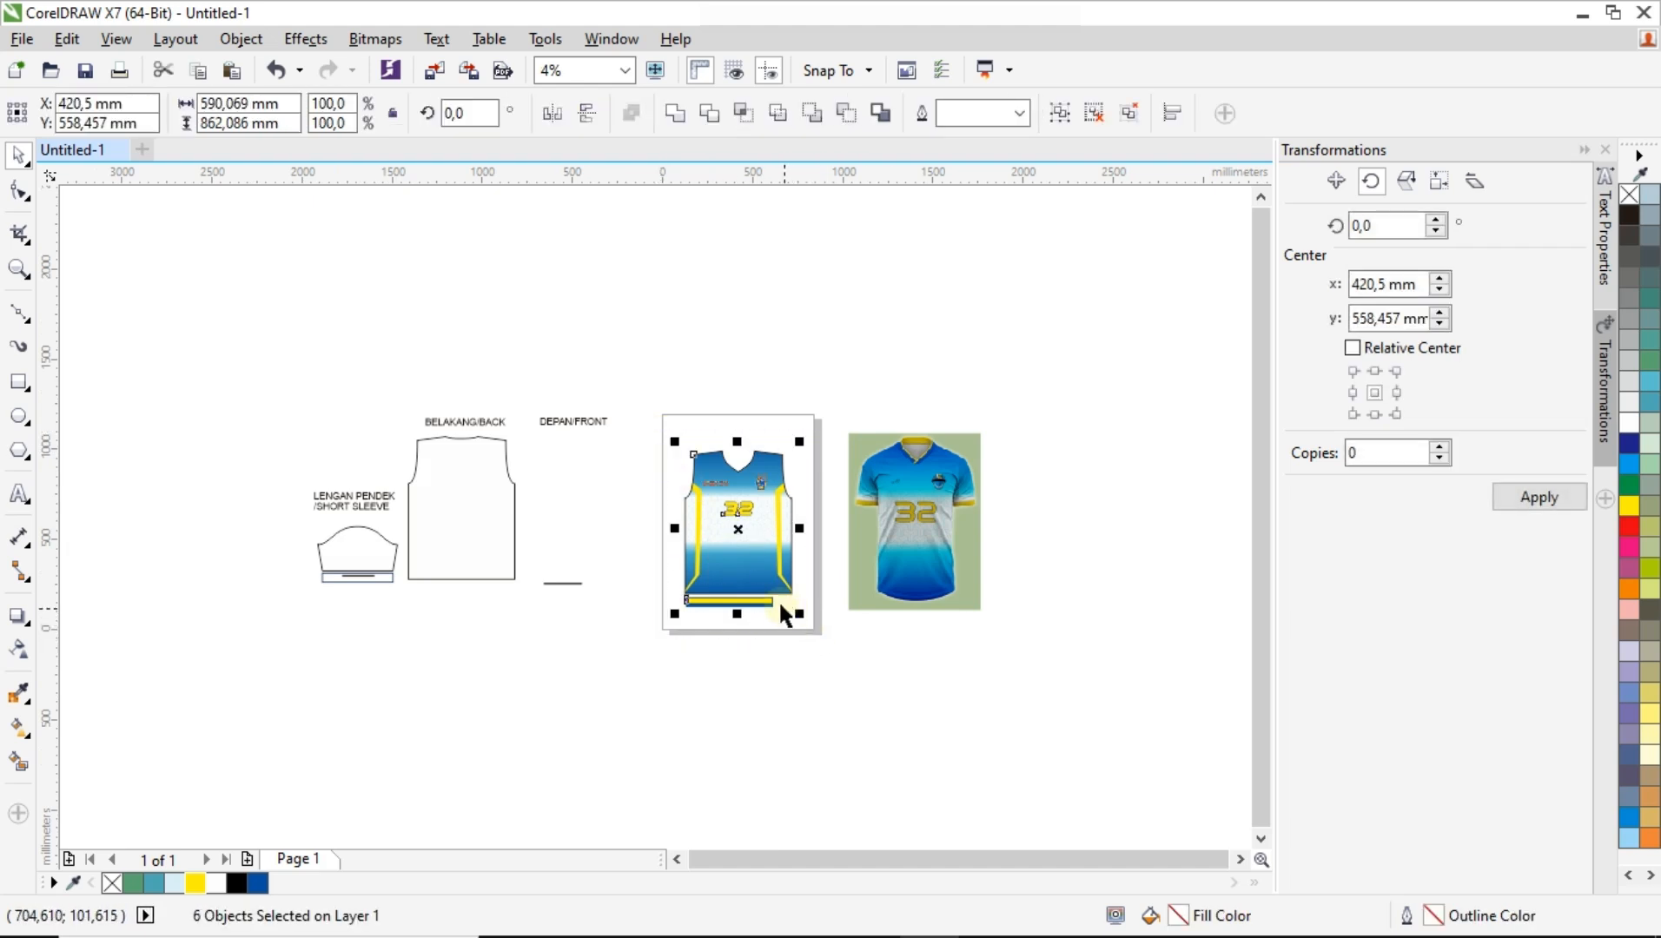
pyautogui.hotkey('ctrl', 'g')
pyautogui.moveTo(741, 521); pyautogui.dragTo(584, 507)
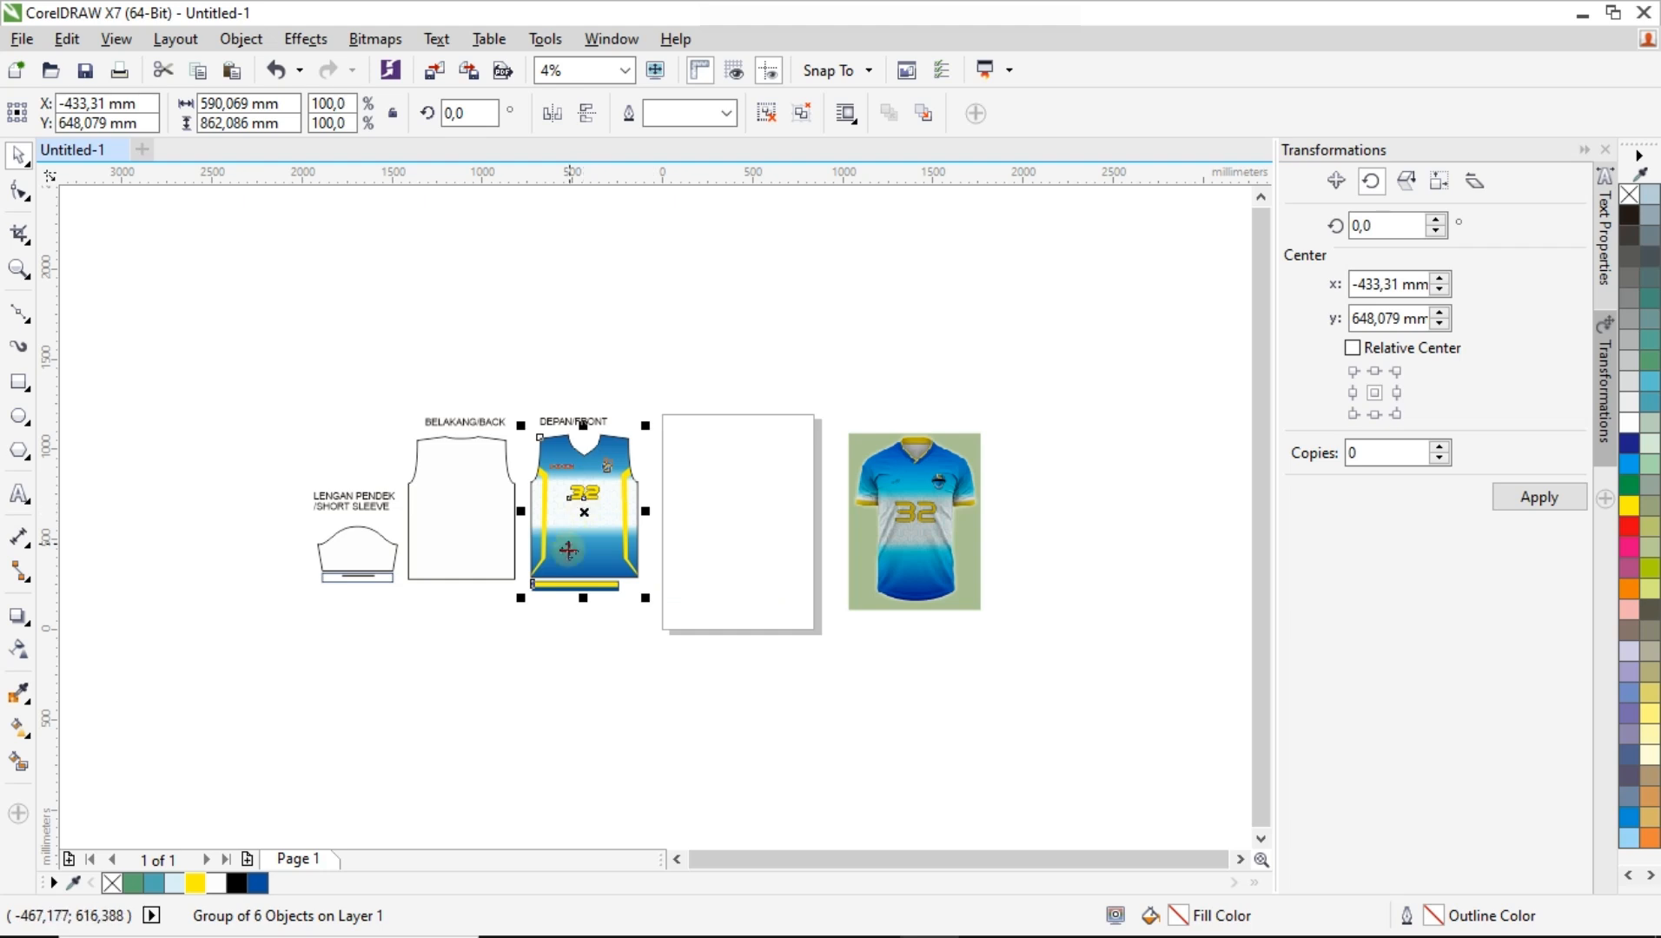
pyautogui.scroll(1, 570, 622)
pyautogui.scroll(-1, 571, 622)
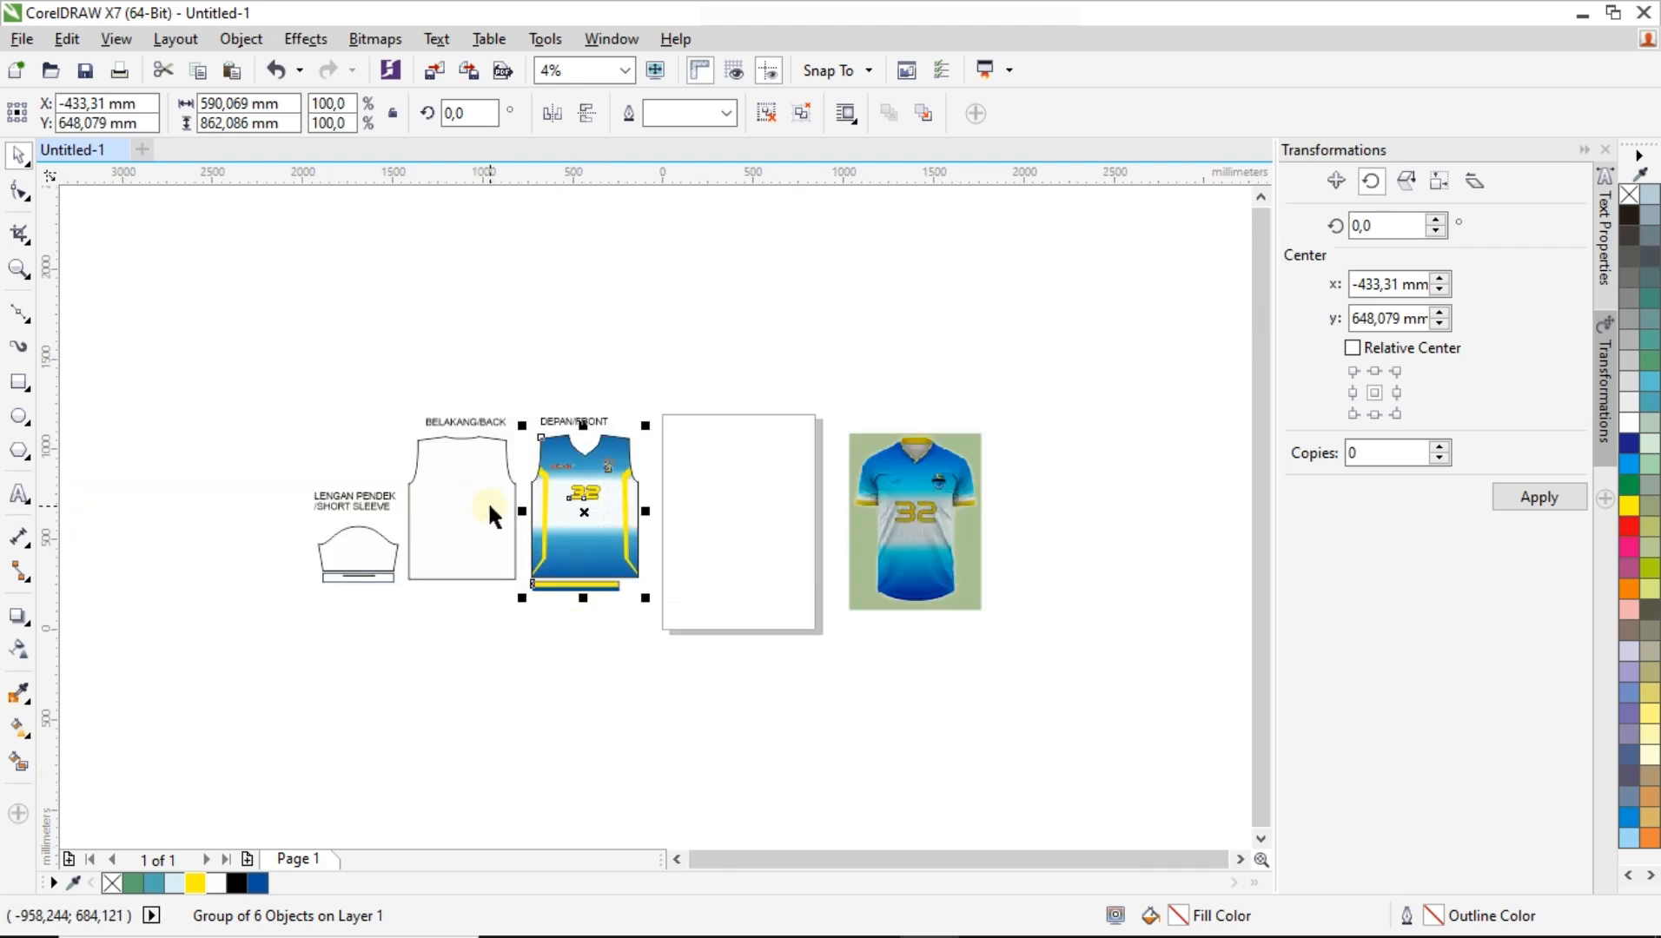
pyautogui.click(651, 437)
pyautogui.scroll(1, 610, 460)
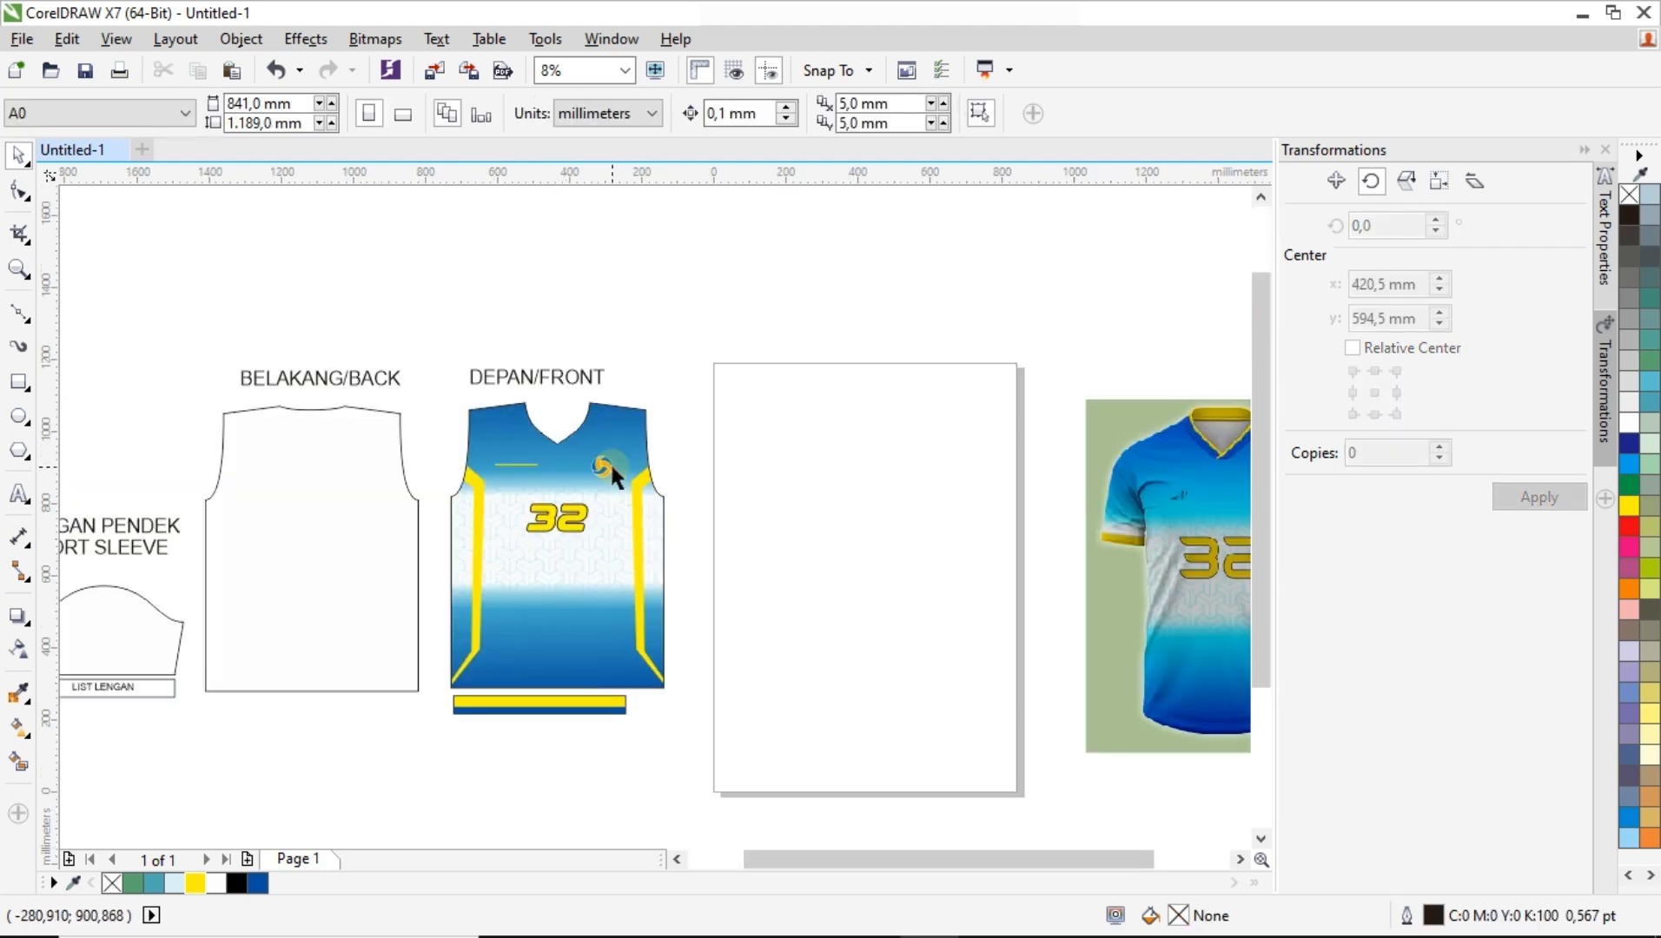
pyautogui.scroll(-1, 610, 460)
# Center the blank back piece on the page.
pyautogui.click(485, 502)
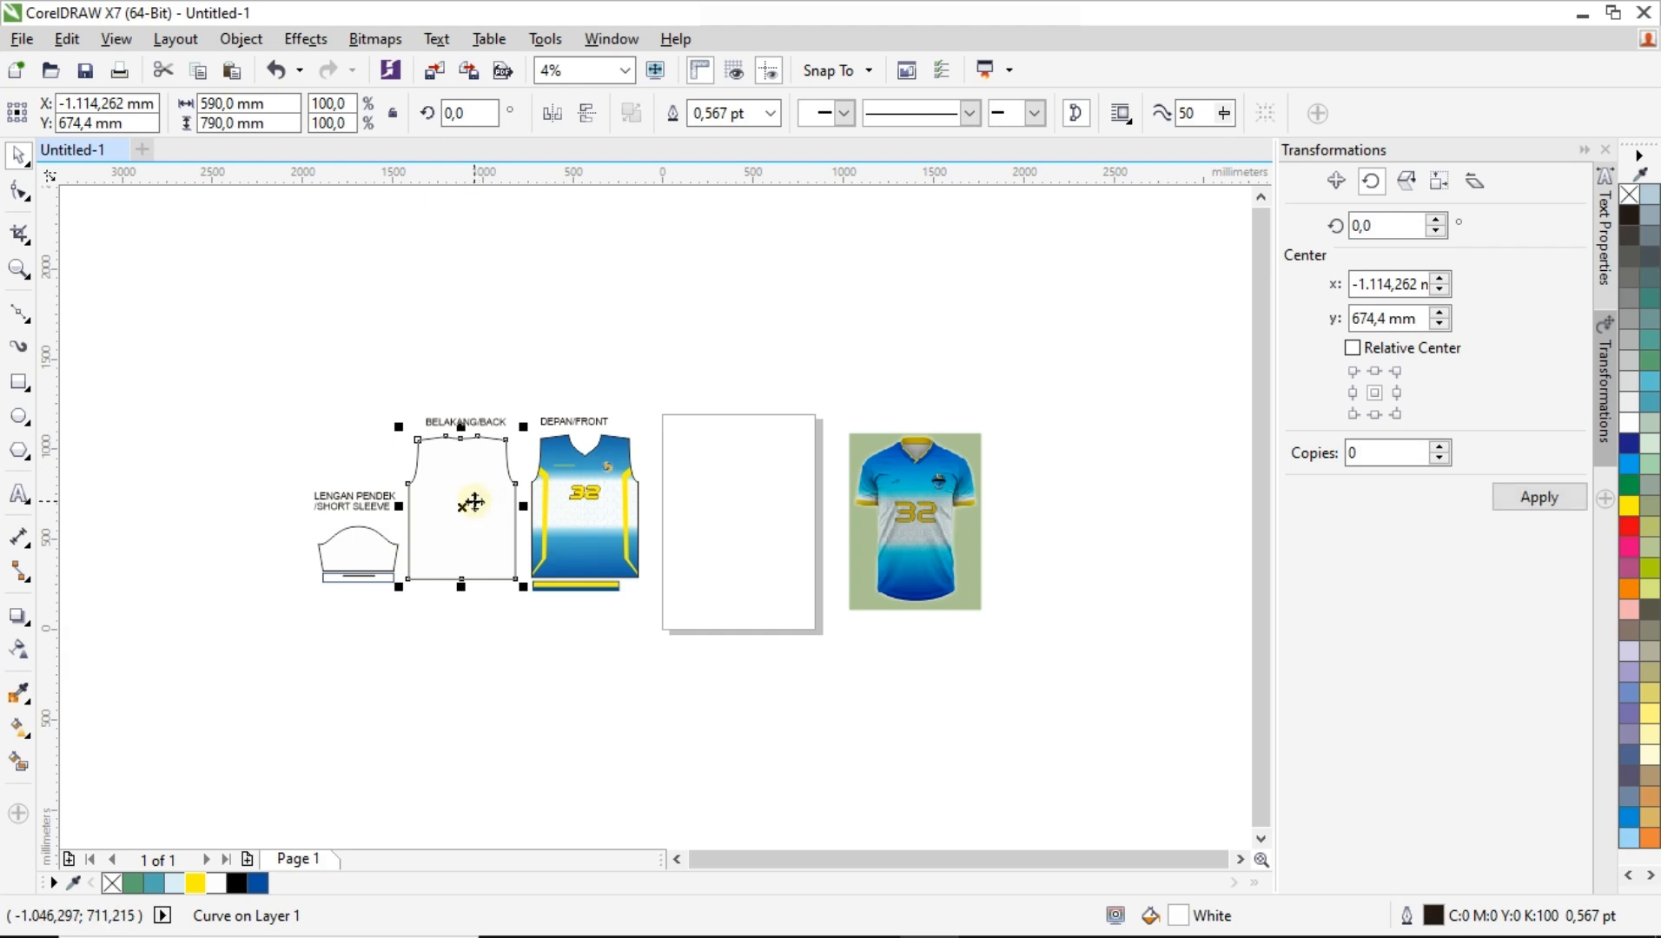
pyautogui.press('p')
pyautogui.click(716, 432)
pyautogui.scroll(1, 753, 476)
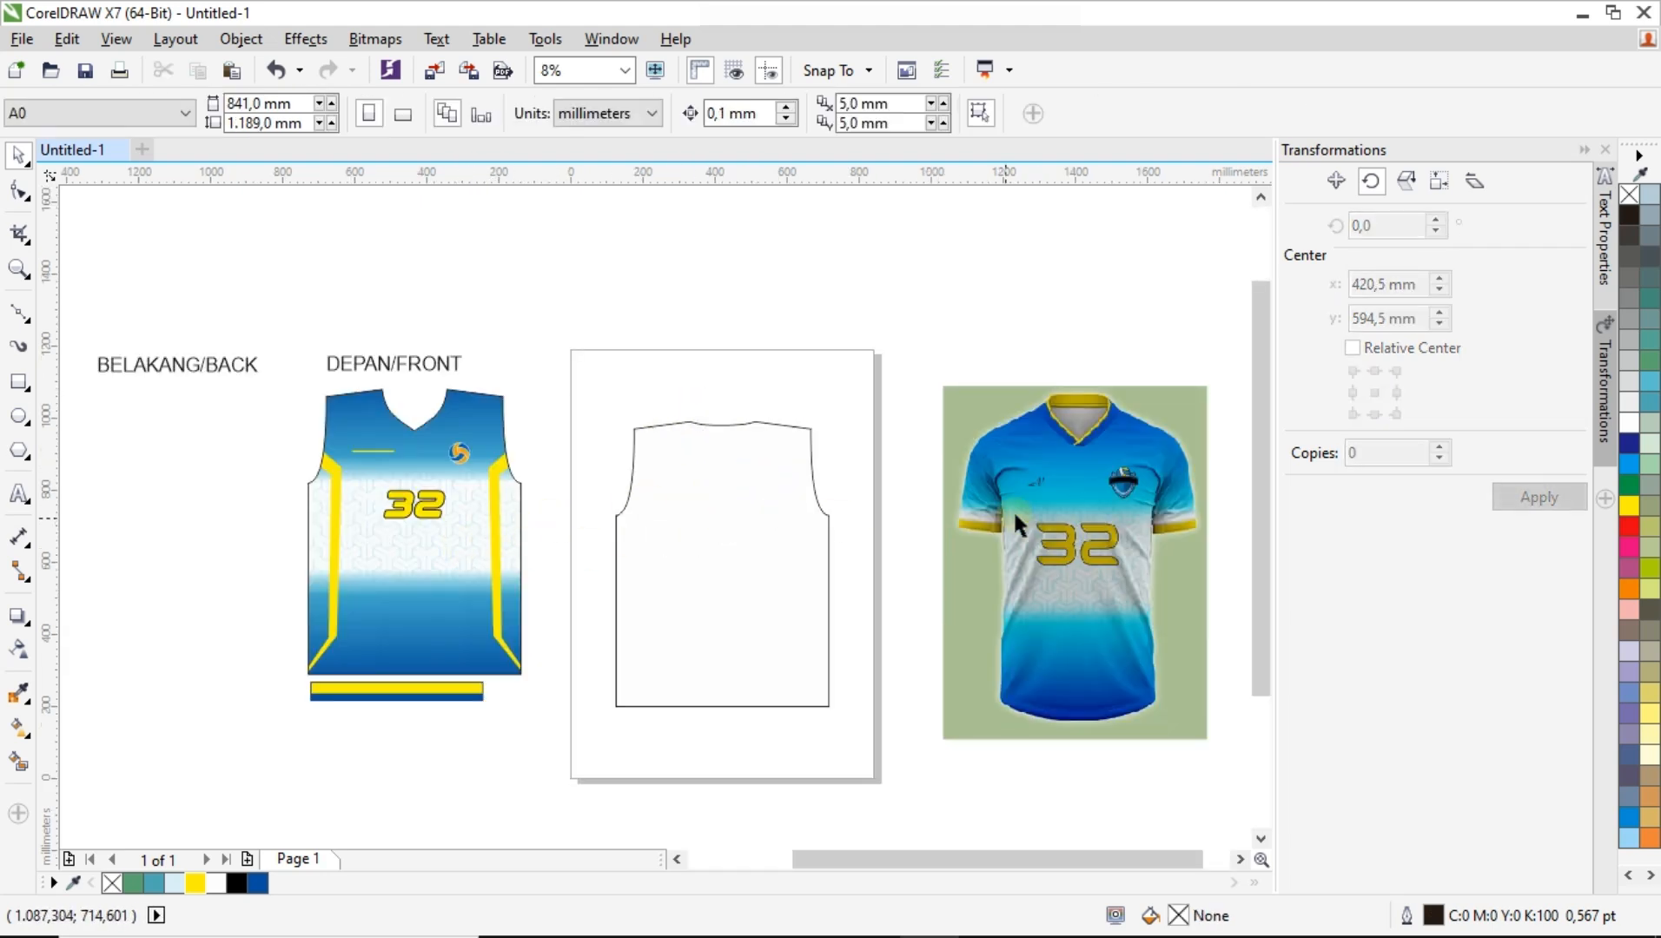
# Ungroup the finished front design and copy the gradient background and both yellow side stripes from inside the front piece's PowerClip.
pyautogui.click(451, 565)
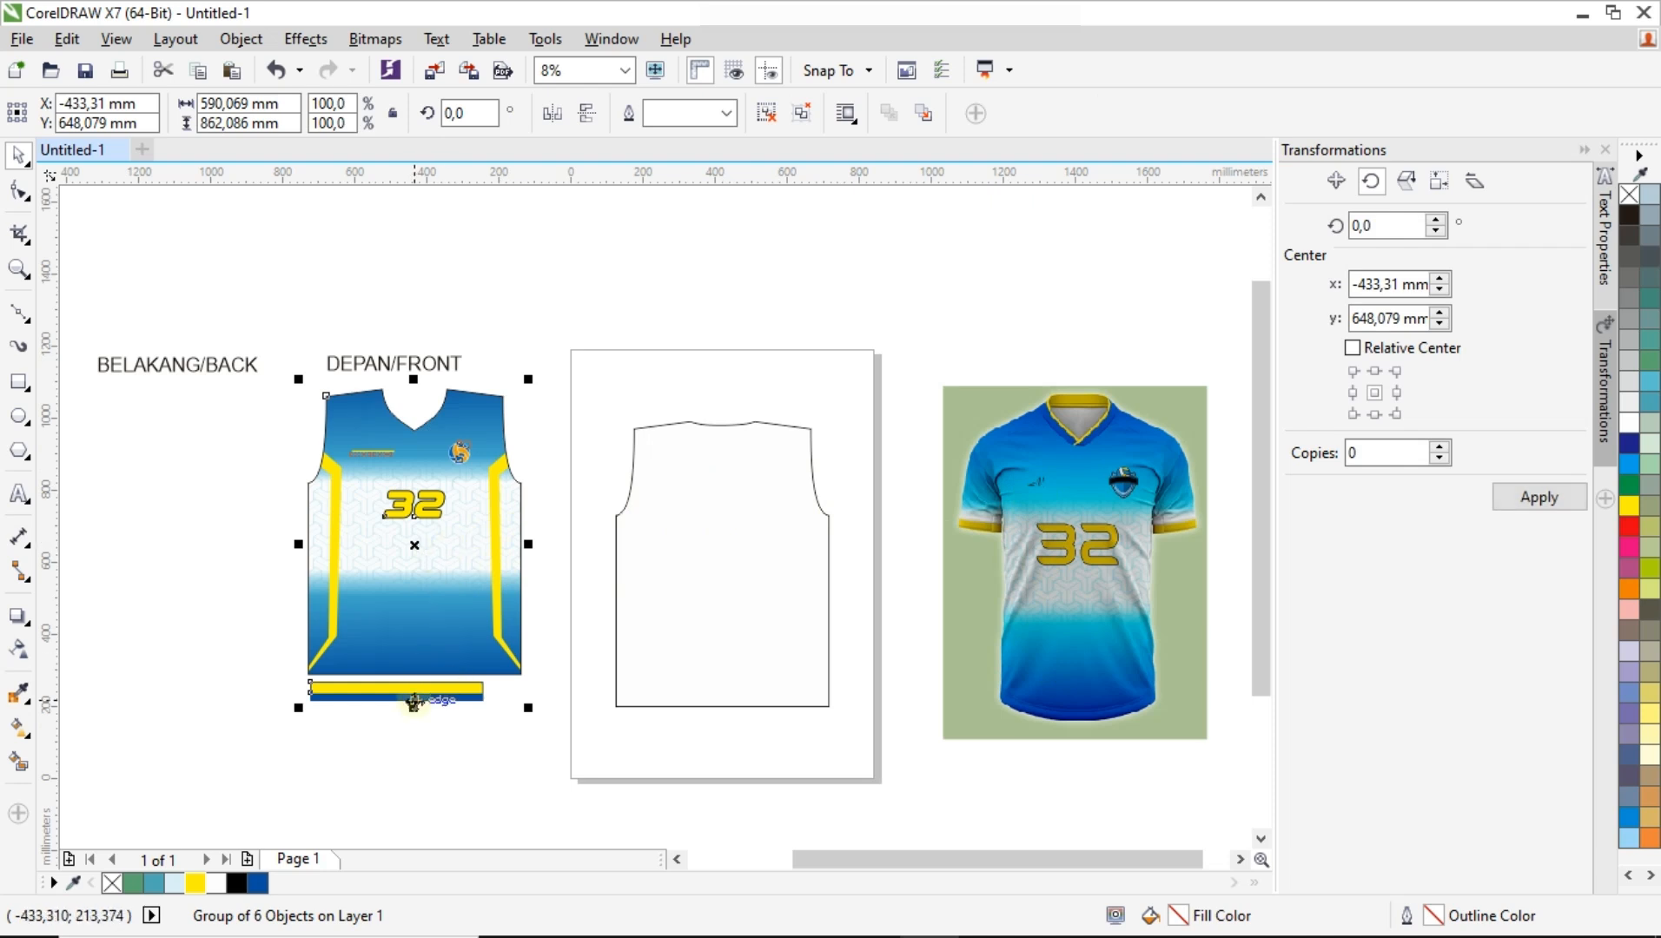
pyautogui.hotkey('ctrl', 'u')
pyautogui.press('Escape')
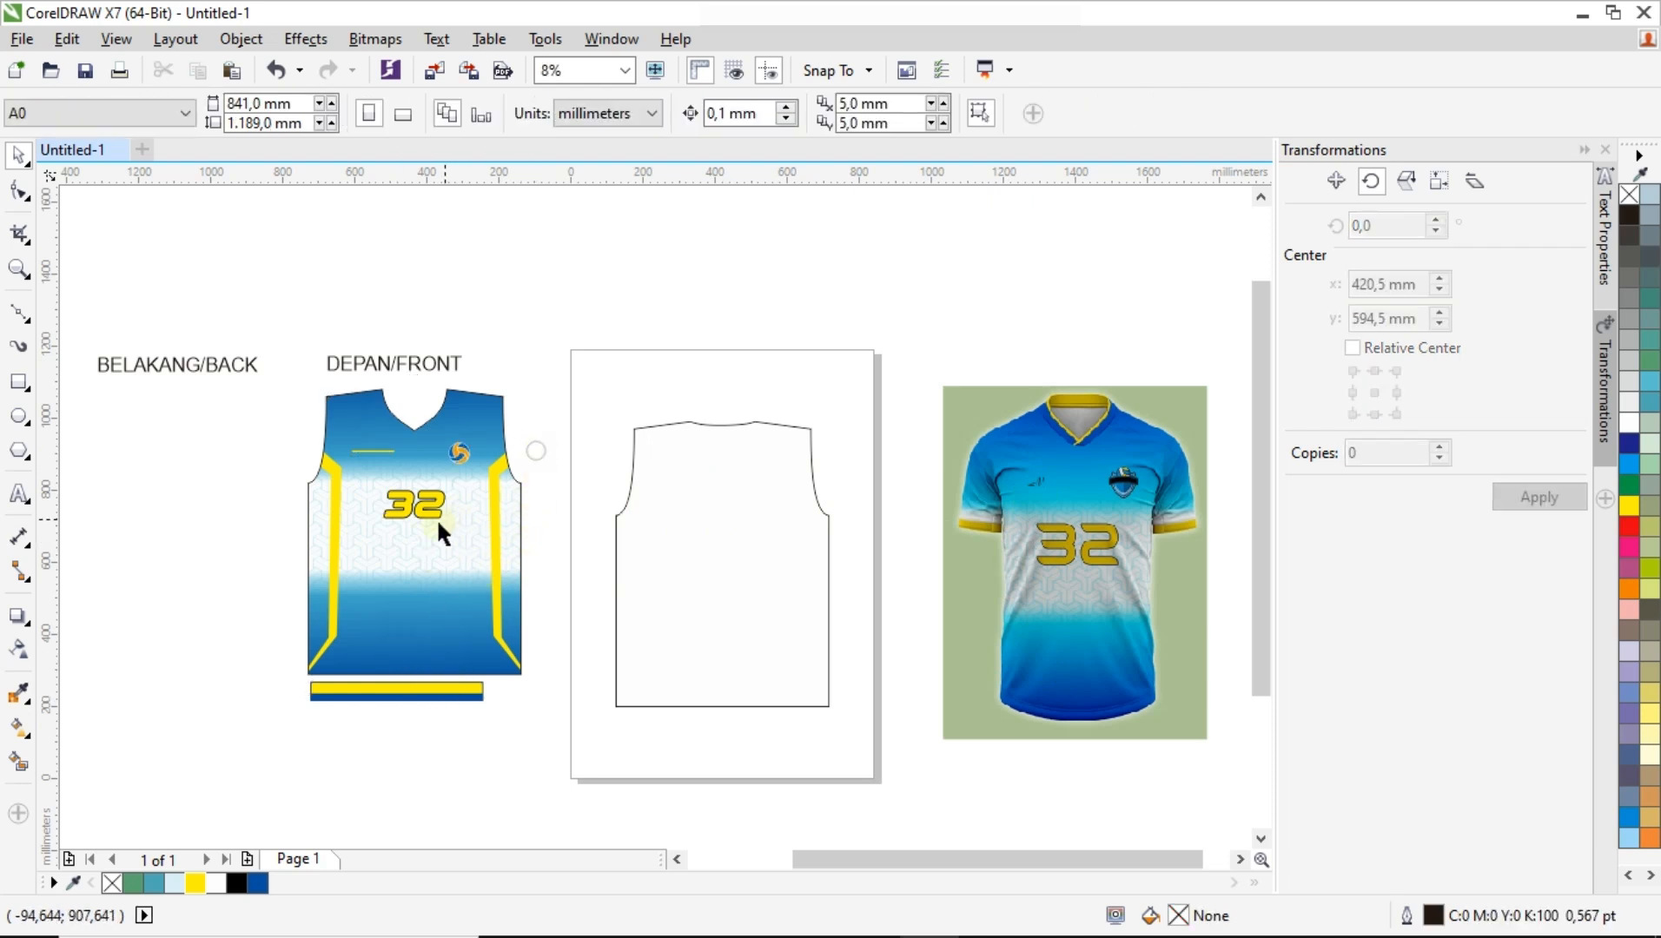
pyautogui.click(436, 521)
pyautogui.click(352, 709)
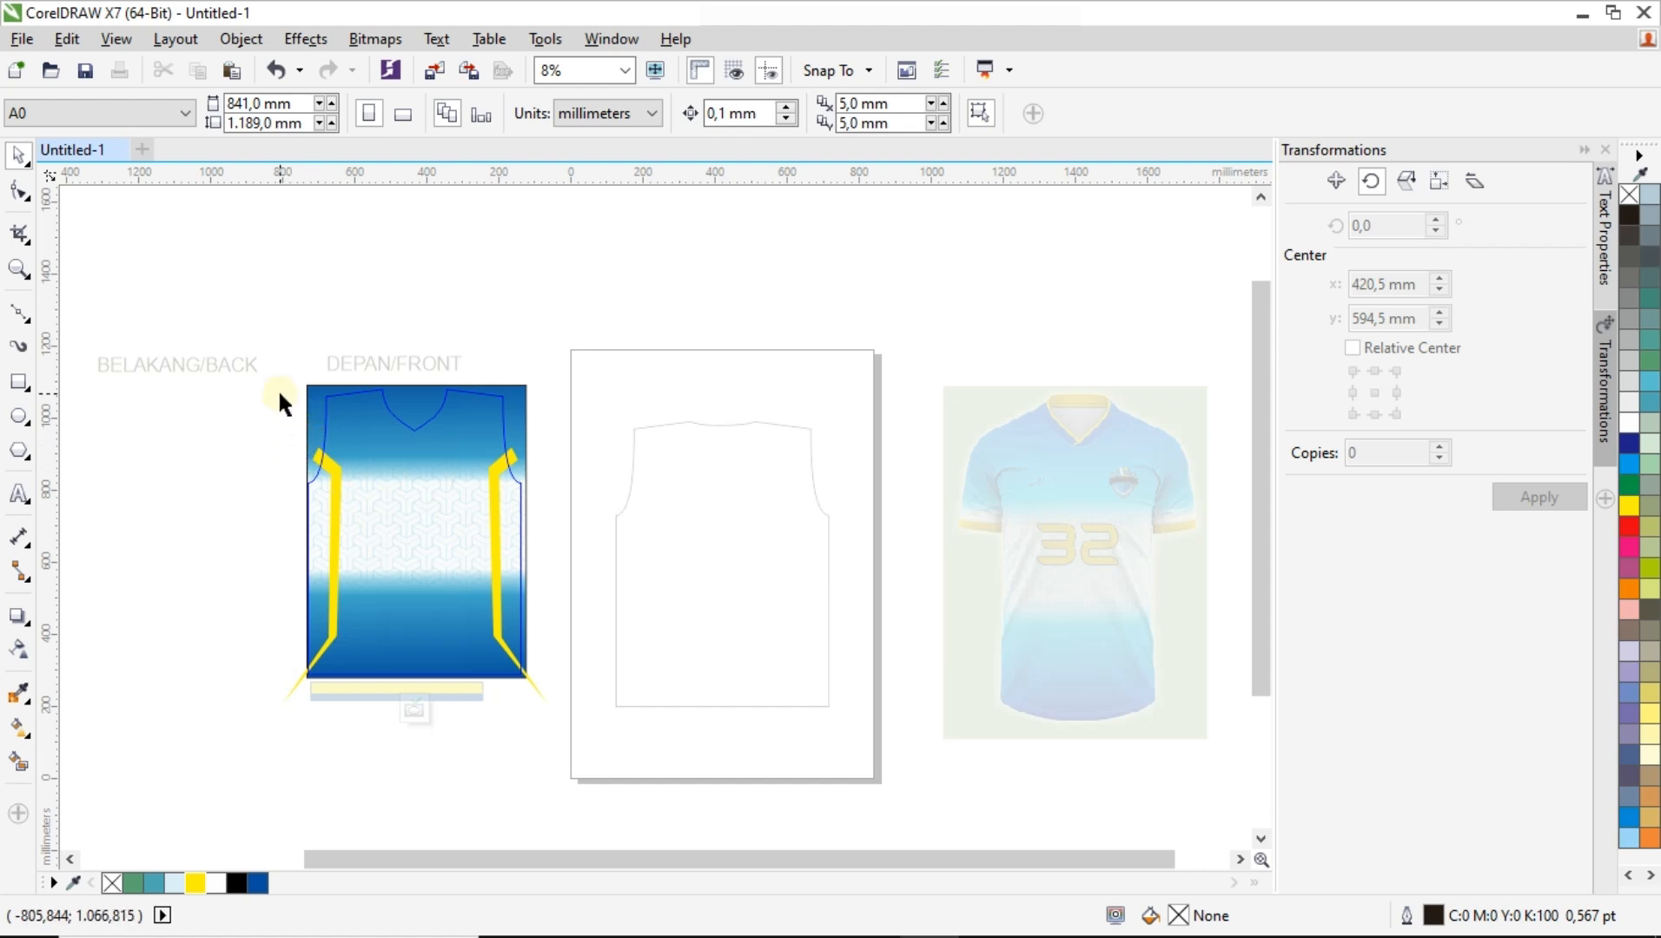
pyautogui.moveTo(268, 367); pyautogui.dragTo(573, 715)
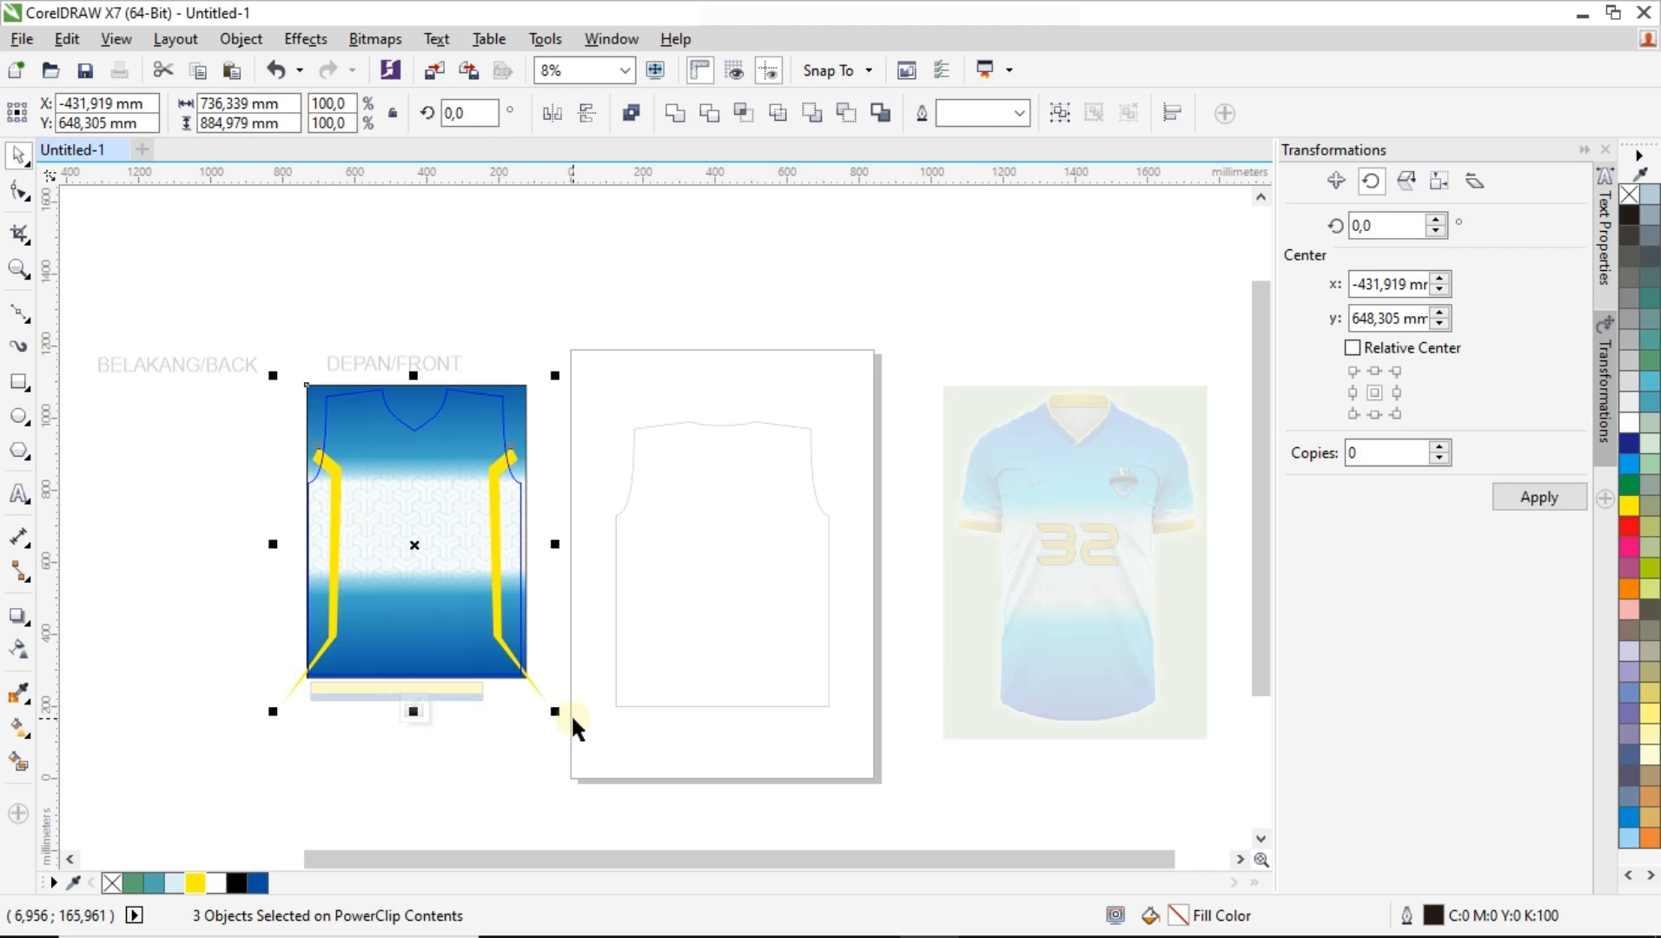
pyautogui.hotkey('ctrl', 'c')
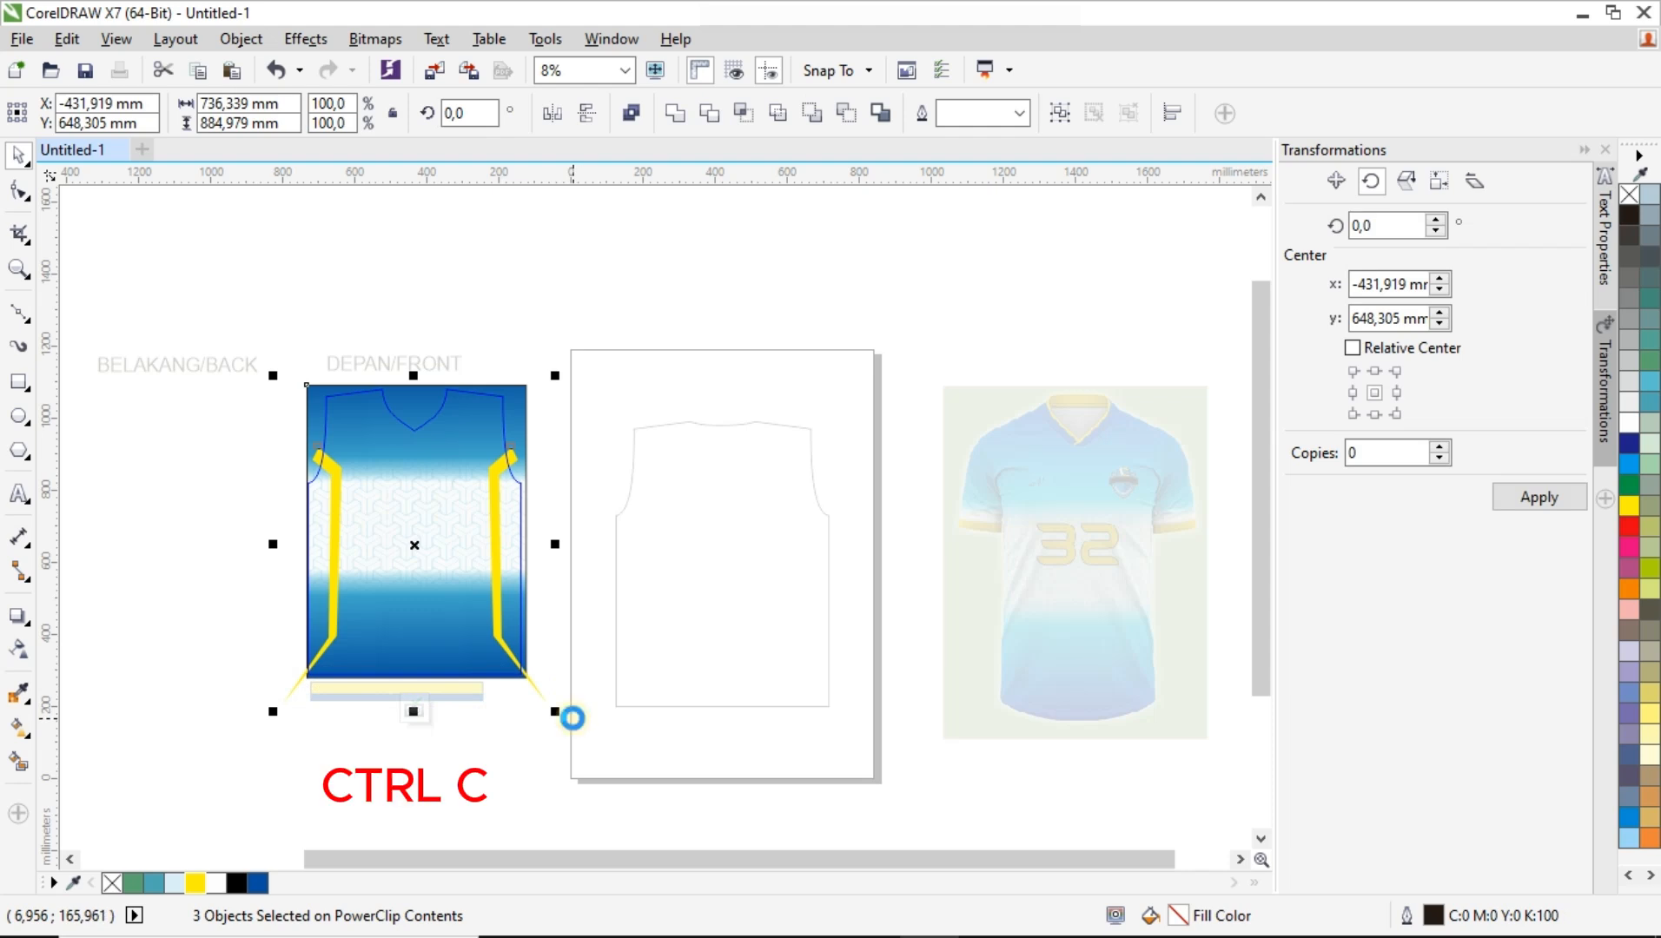
pyautogui.click(414, 711)
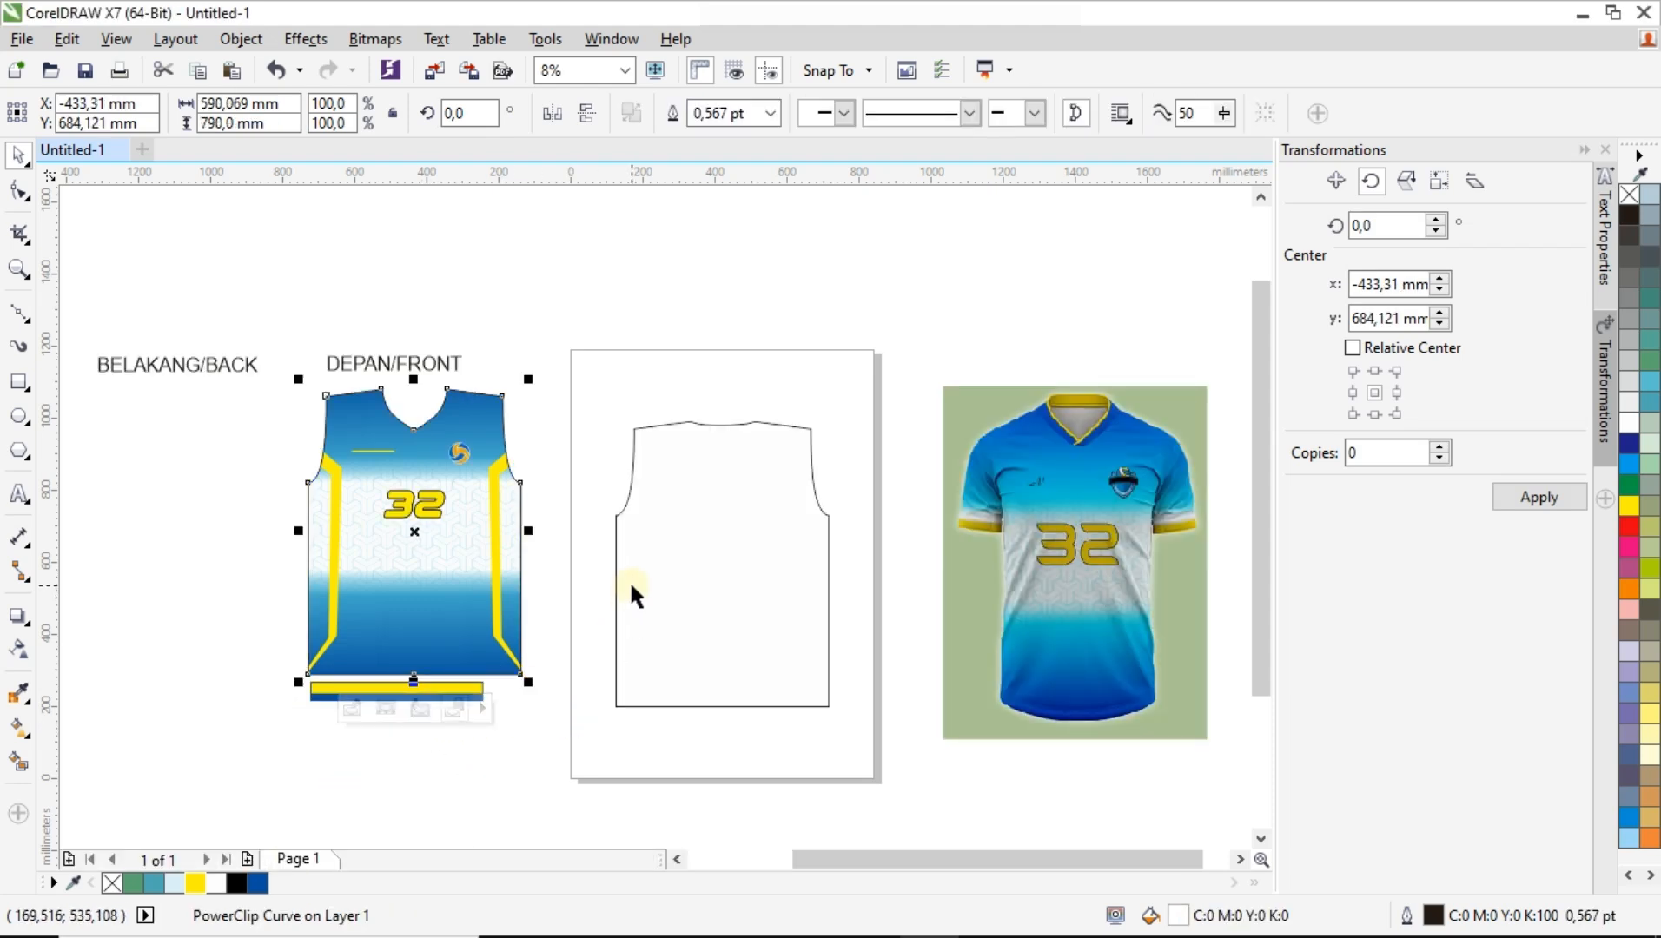
# Paste the copied background and side stripes, and place them partly over the back piece's upper area.
pyautogui.hotkey('ctrl', 'v')
pyautogui.moveTo(424, 546); pyautogui.dragTo(716, 471)
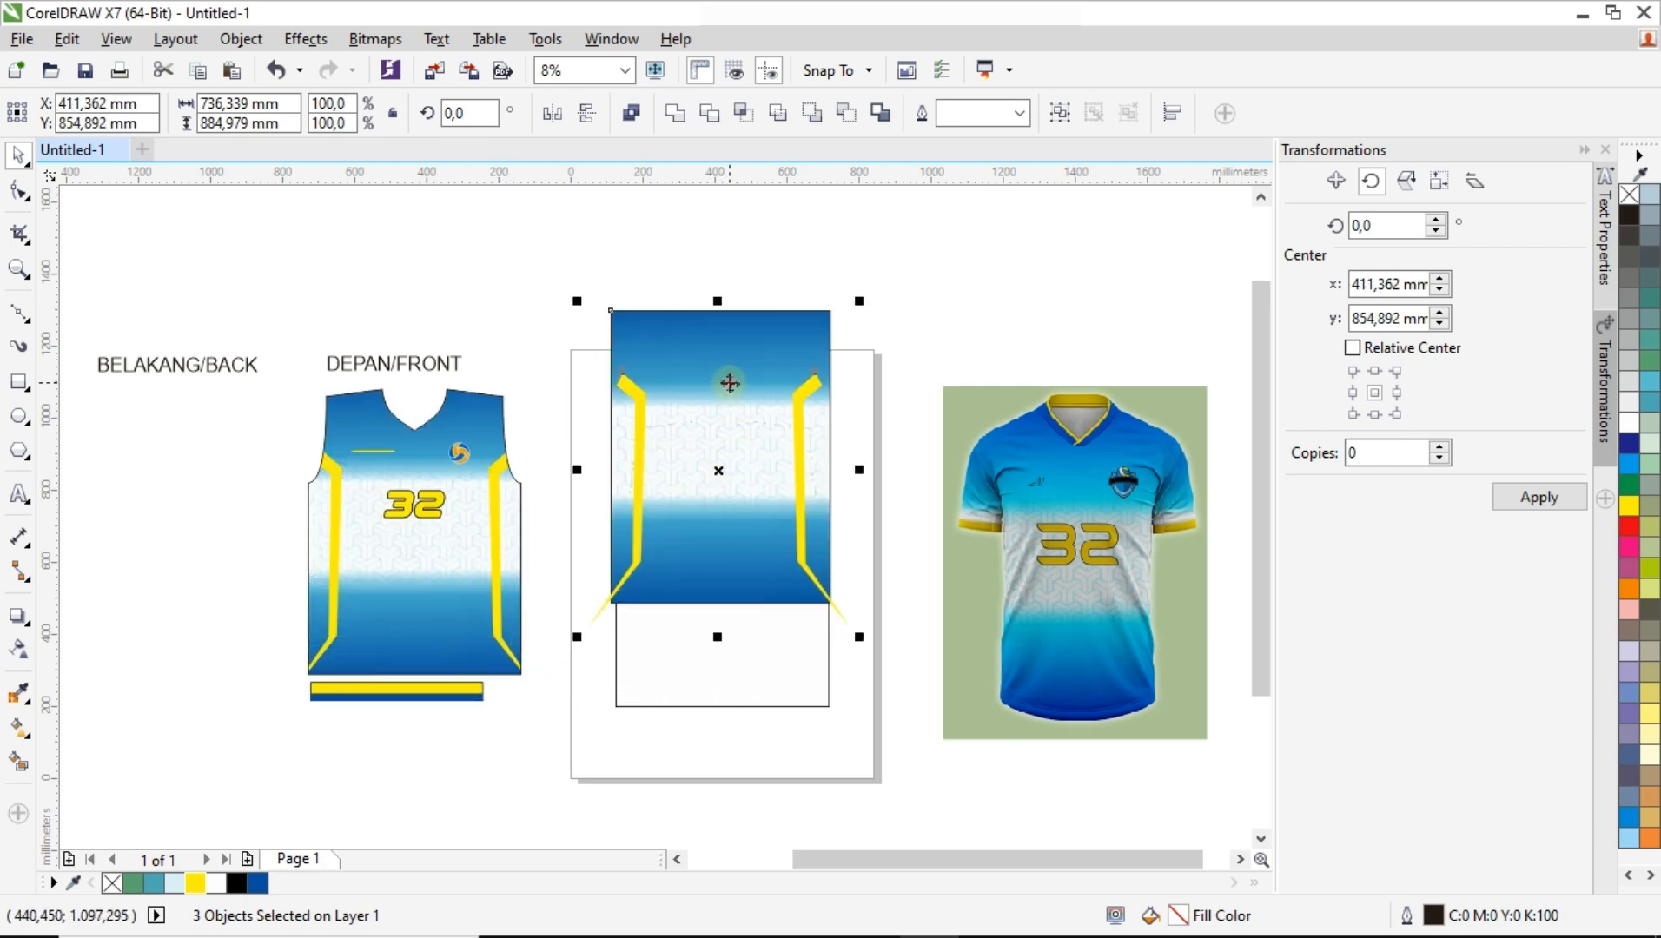
pyautogui.moveTo(728, 377); pyautogui.dragTo(606, 250)
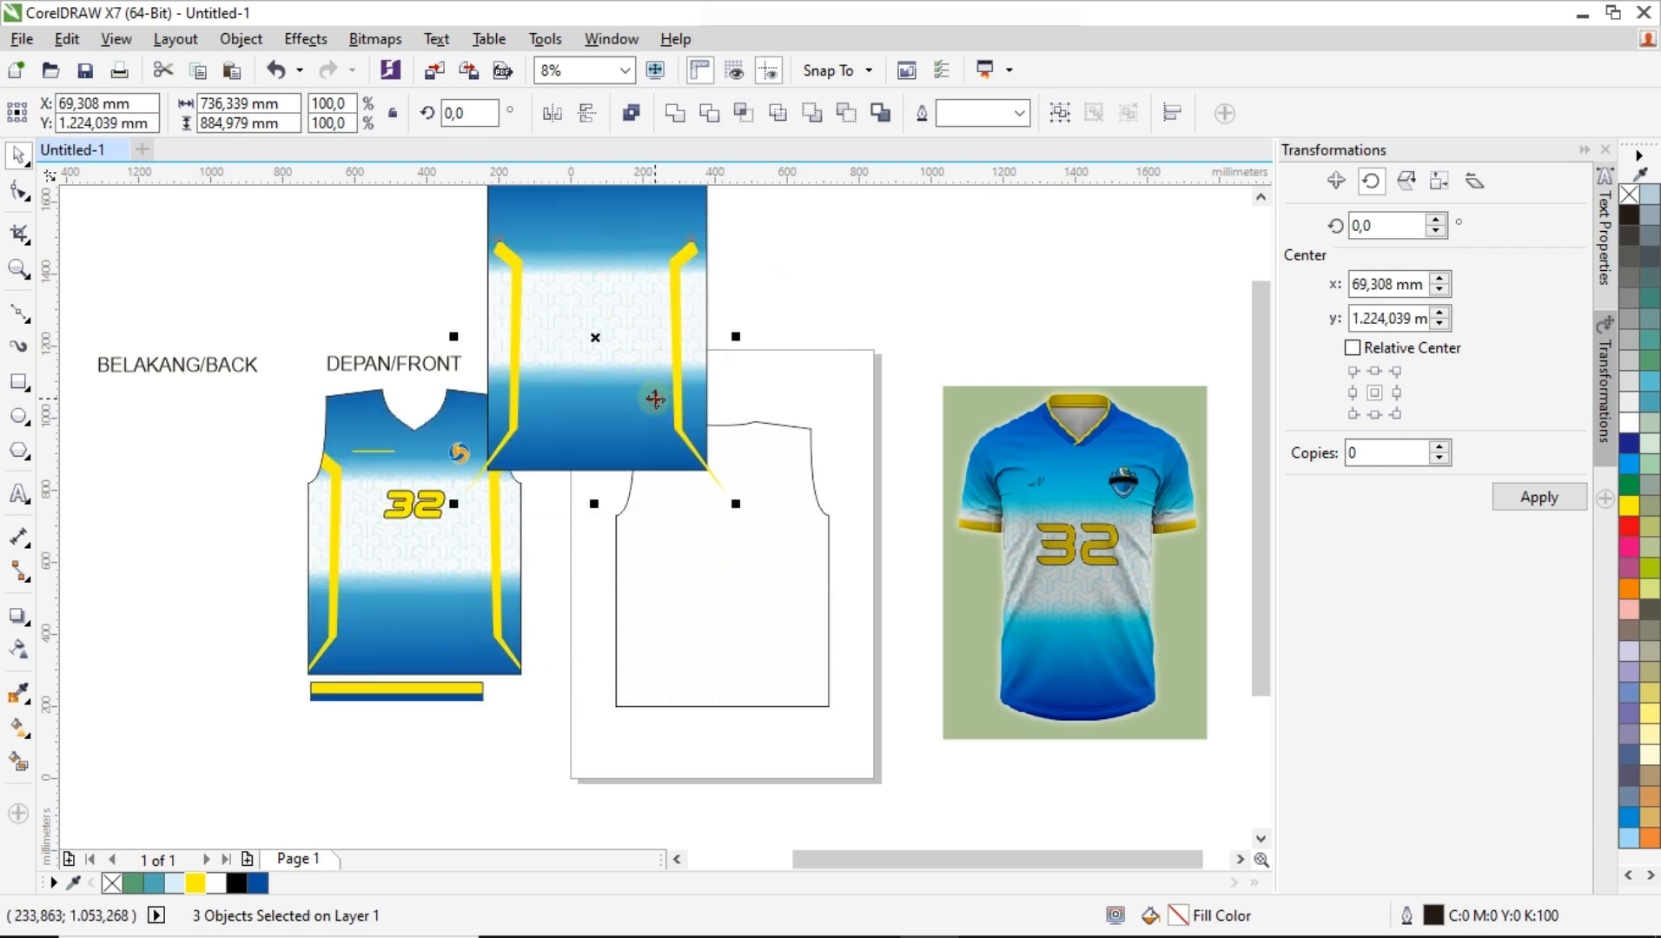
# PowerClip the pasted background and stripes inside the back piece, and open the clip's contents for editing.
pyautogui.rightClick(616, 376)
pyautogui.click(726, 387)
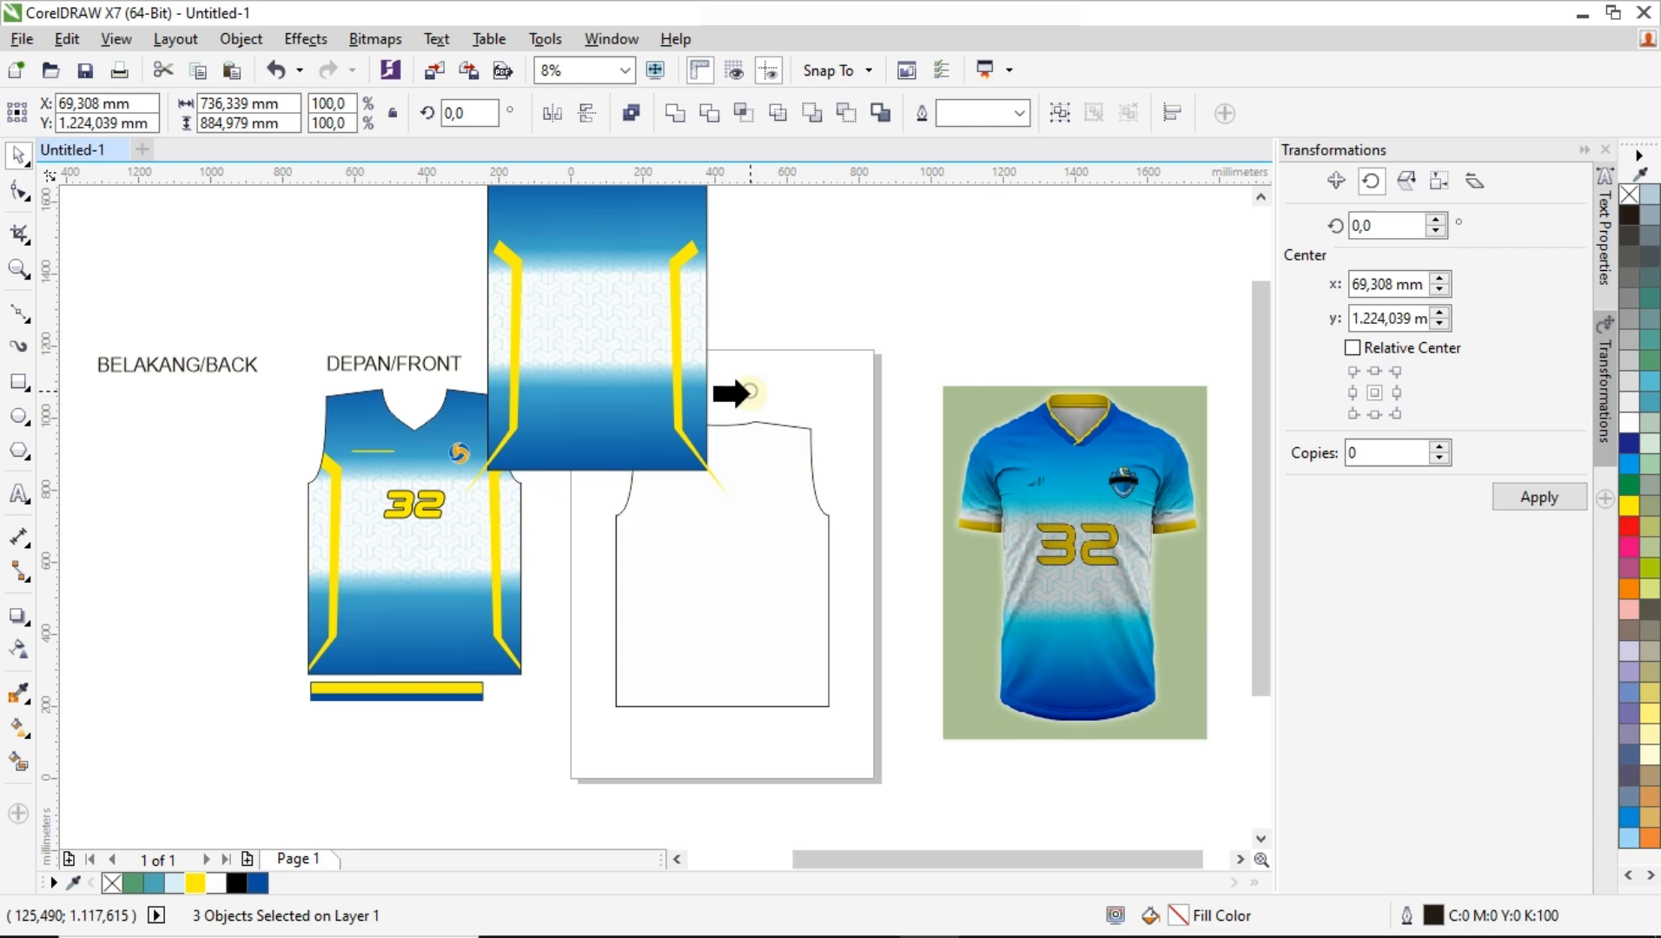
pyautogui.click(679, 583)
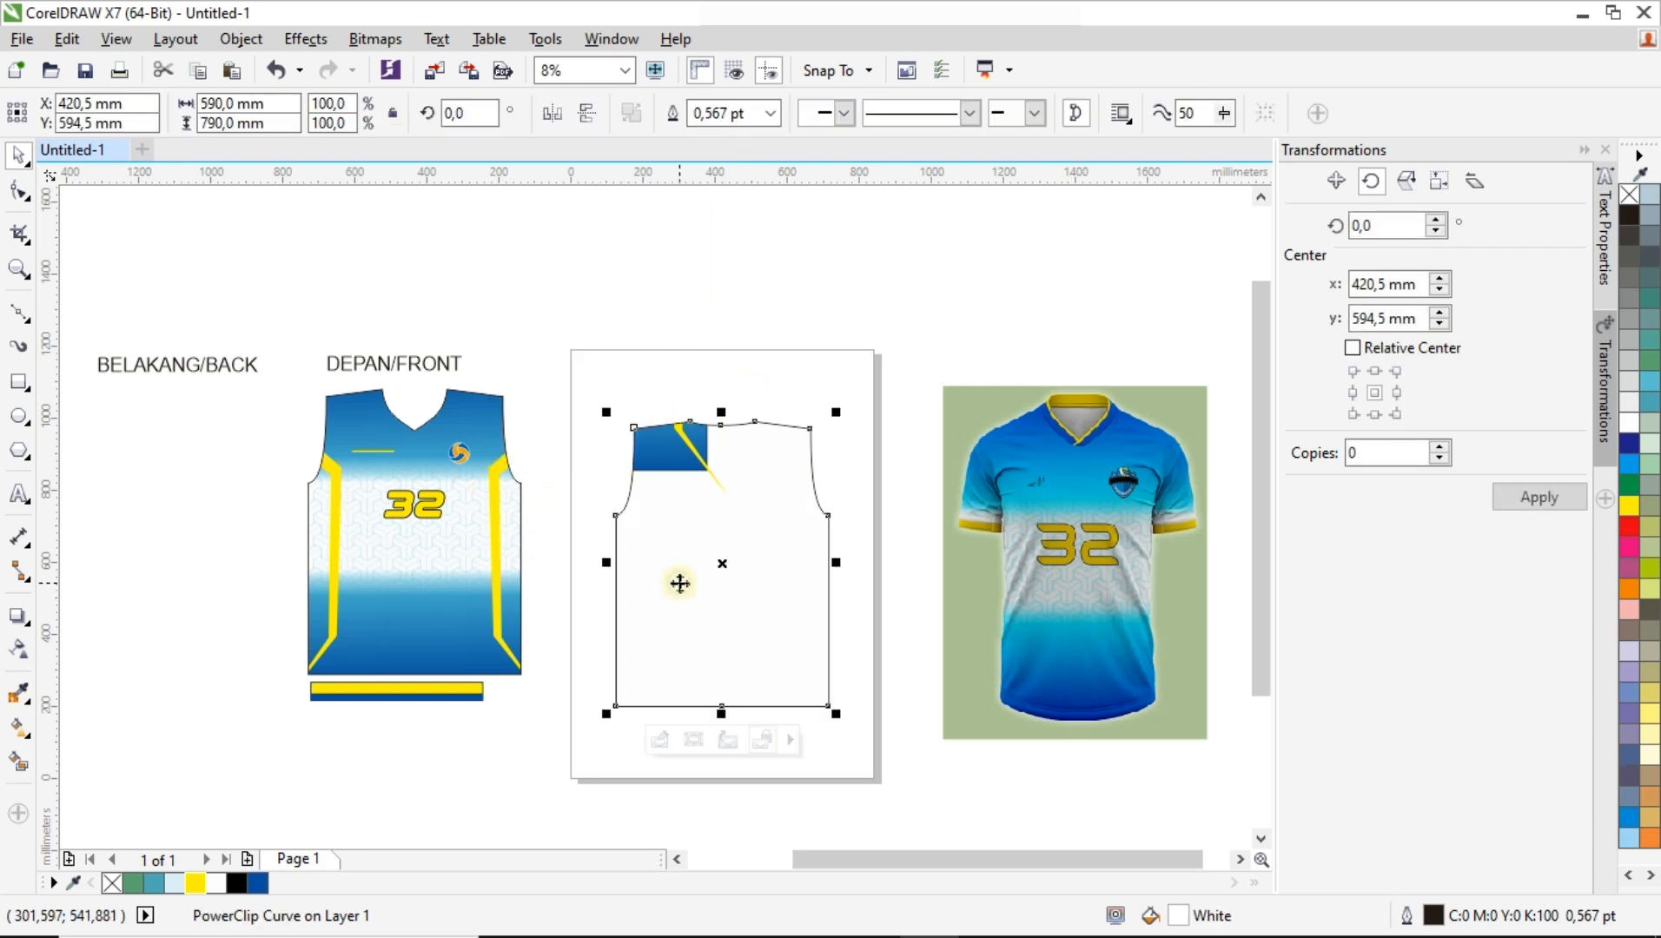
pyautogui.click(660, 741)
pyautogui.scroll(-2, 662, 722)
pyautogui.moveTo(568, 438); pyautogui.dragTo(732, 634)
pyautogui.moveTo(640, 530); pyautogui.dragTo(693, 646)
pyautogui.hotkey('ctrl', 'z')
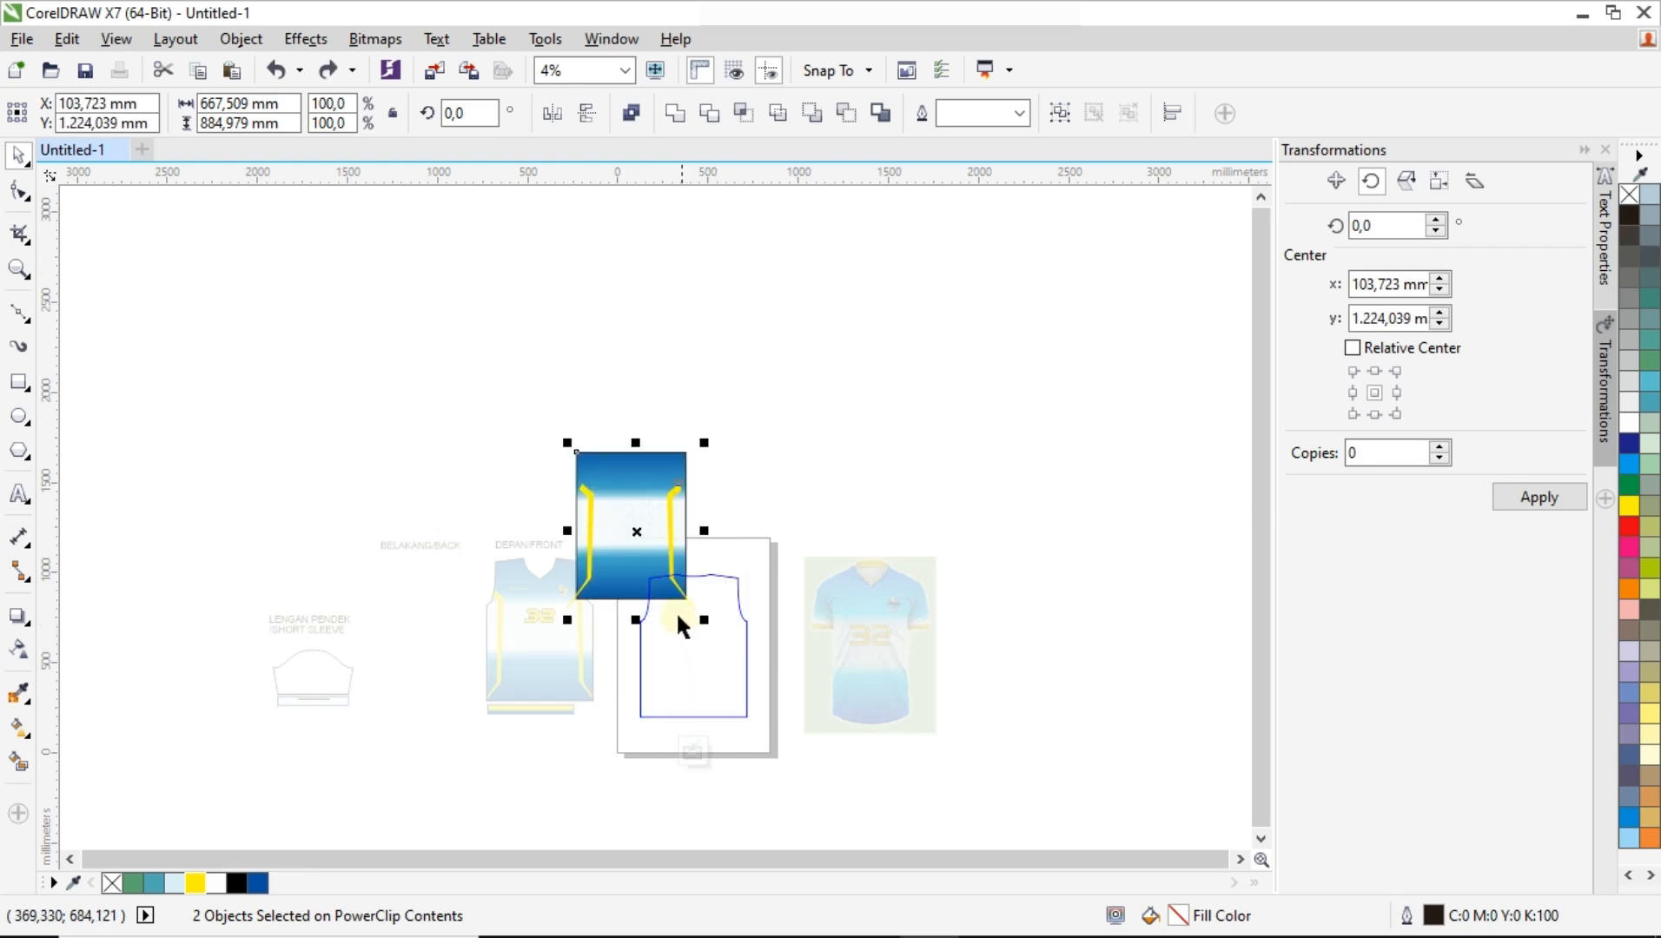
# Move the background and both side stripes together within the PowerClip so they cover the whole back piece outline.
pyautogui.click(528, 370)
pyautogui.click(623, 530)
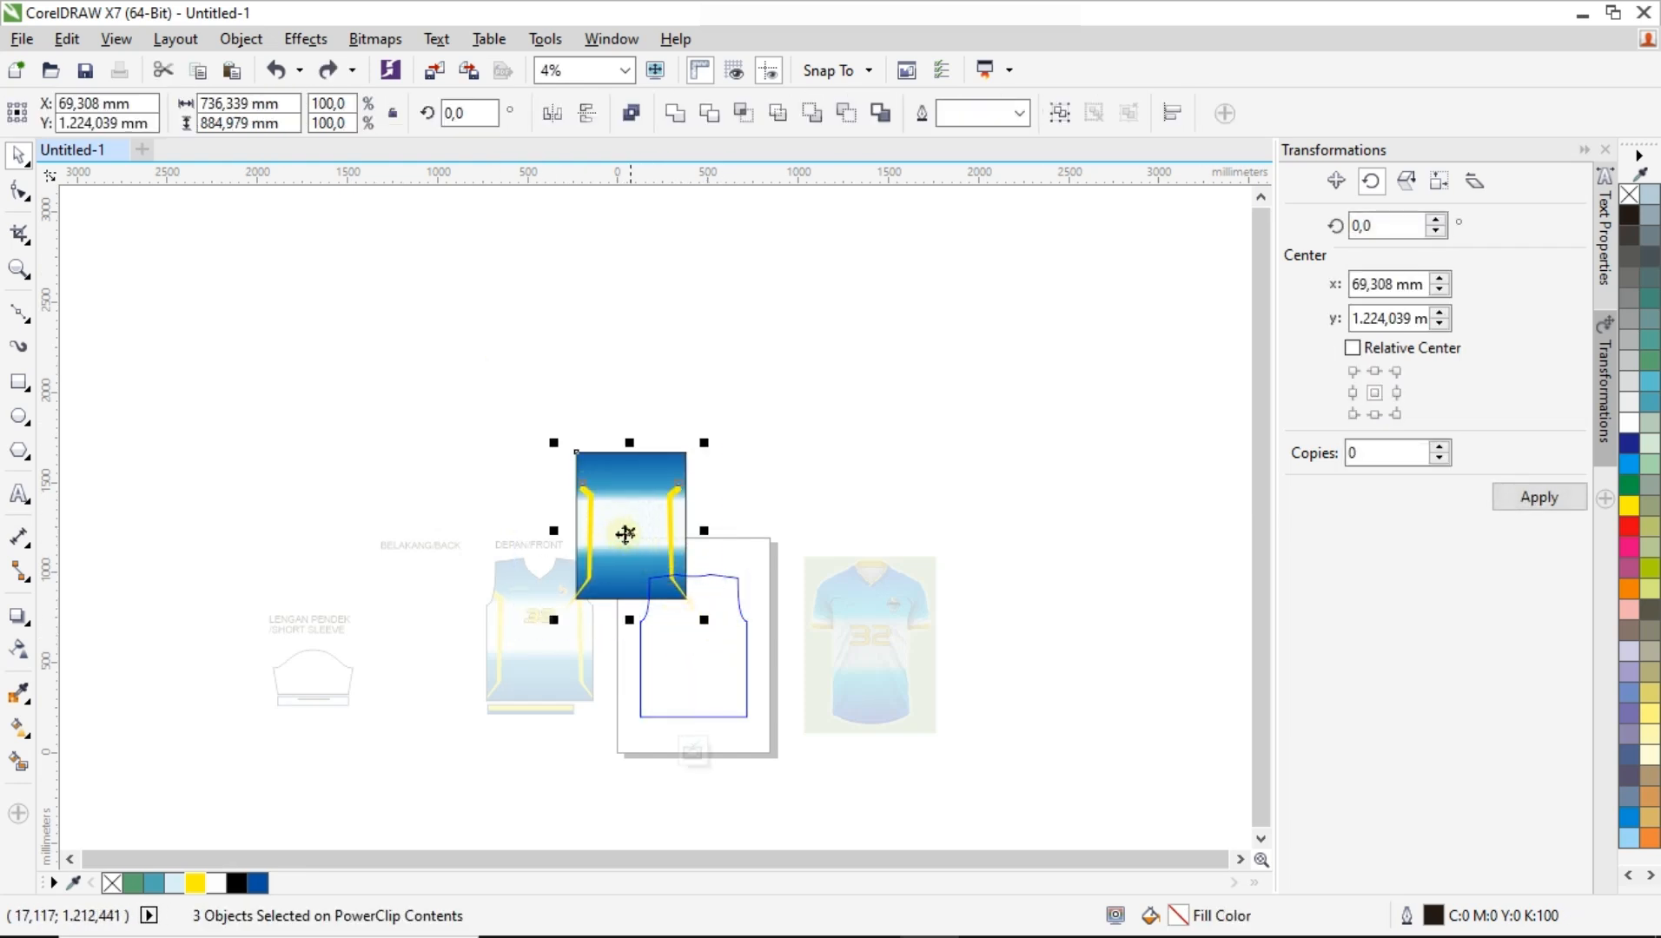
pyautogui.moveTo(623, 530); pyautogui.dragTo(695, 644)
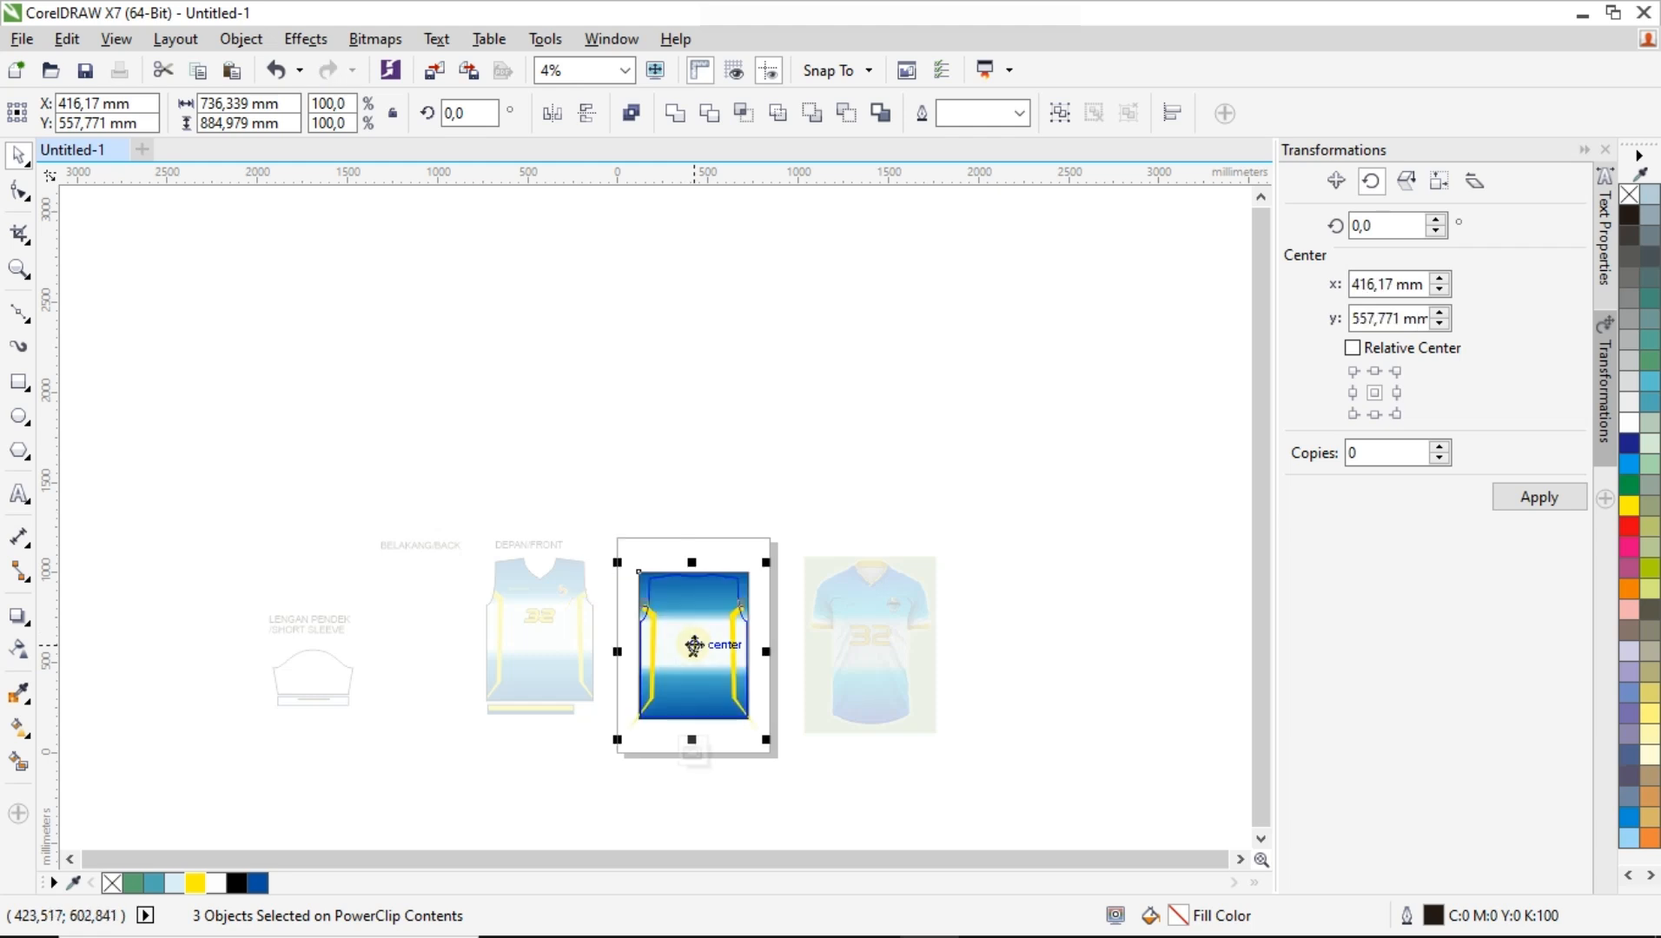
# Nudge the background and both stripes sideways to X about 420.57 mm to centre them on the back outline, and finish editing the PowerClip.
pyautogui.scroll(4, 695, 645)
pyautogui.scroll(-2, 680, 614)
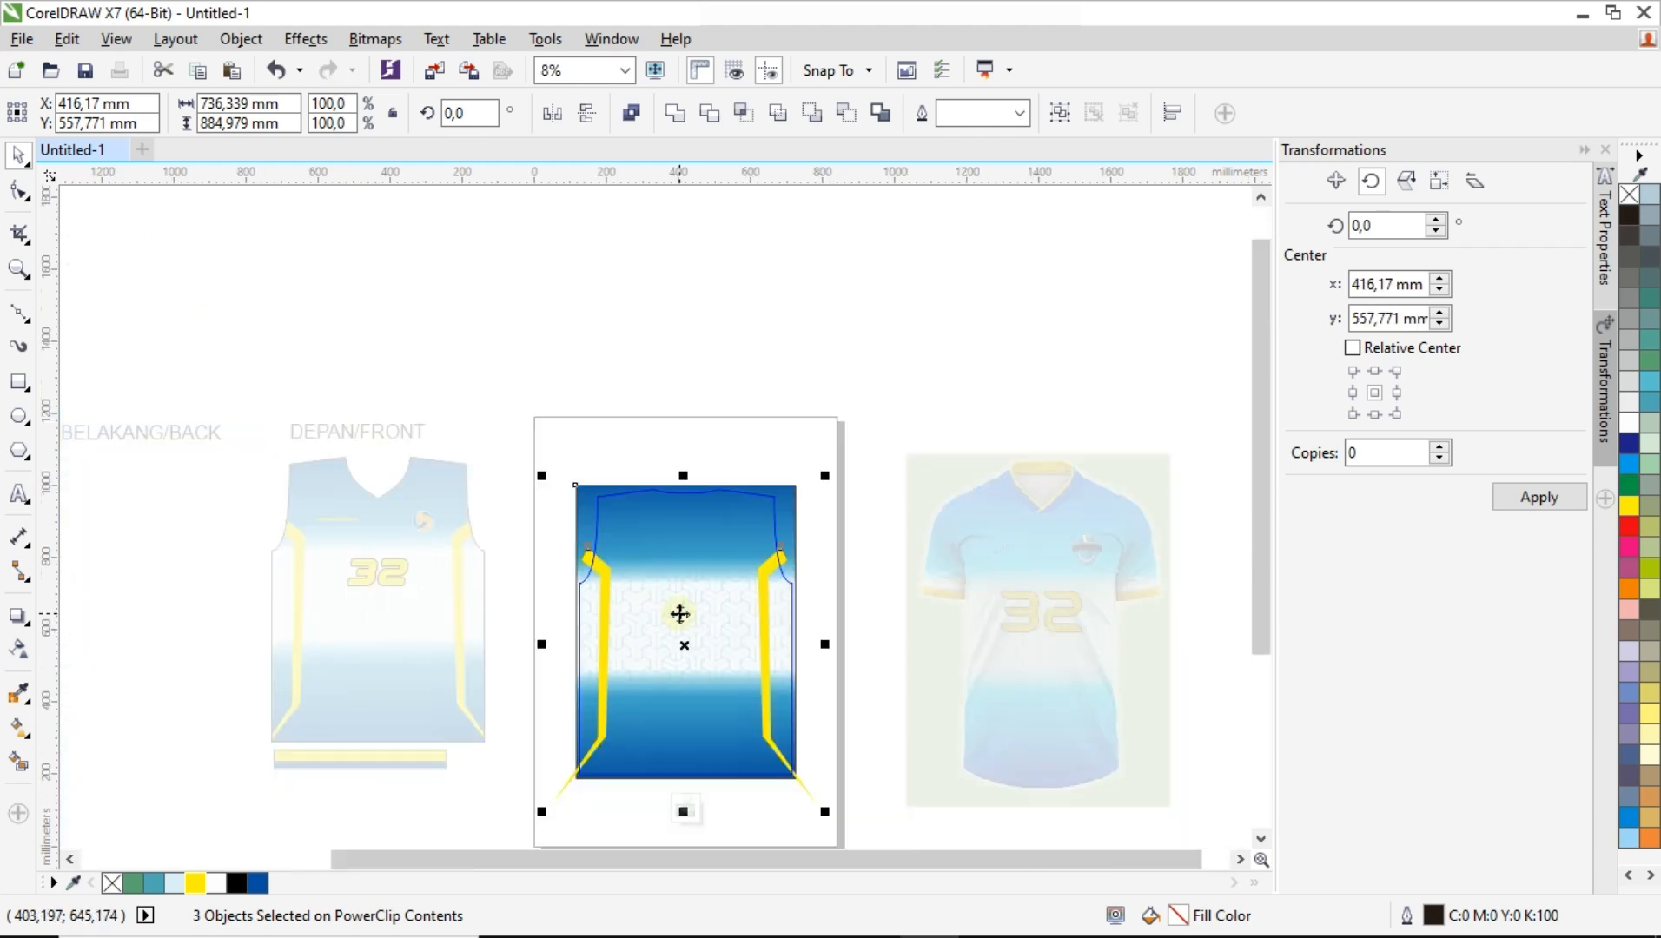
pyautogui.scroll(2, 689, 736)
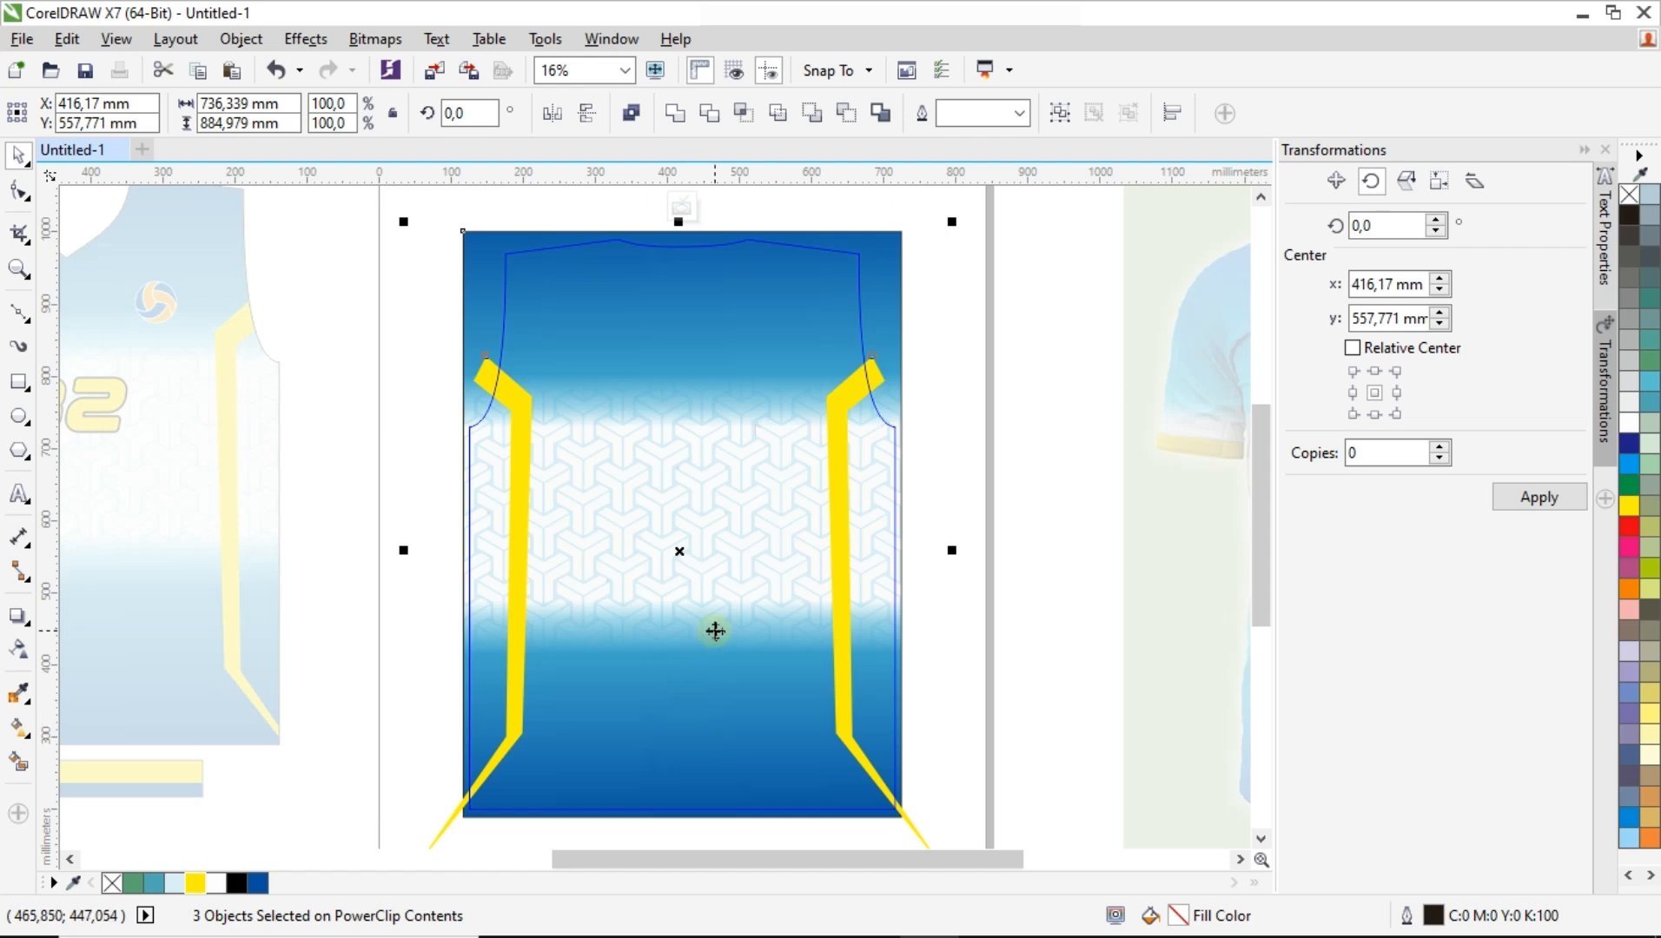
pyautogui.press('Right')
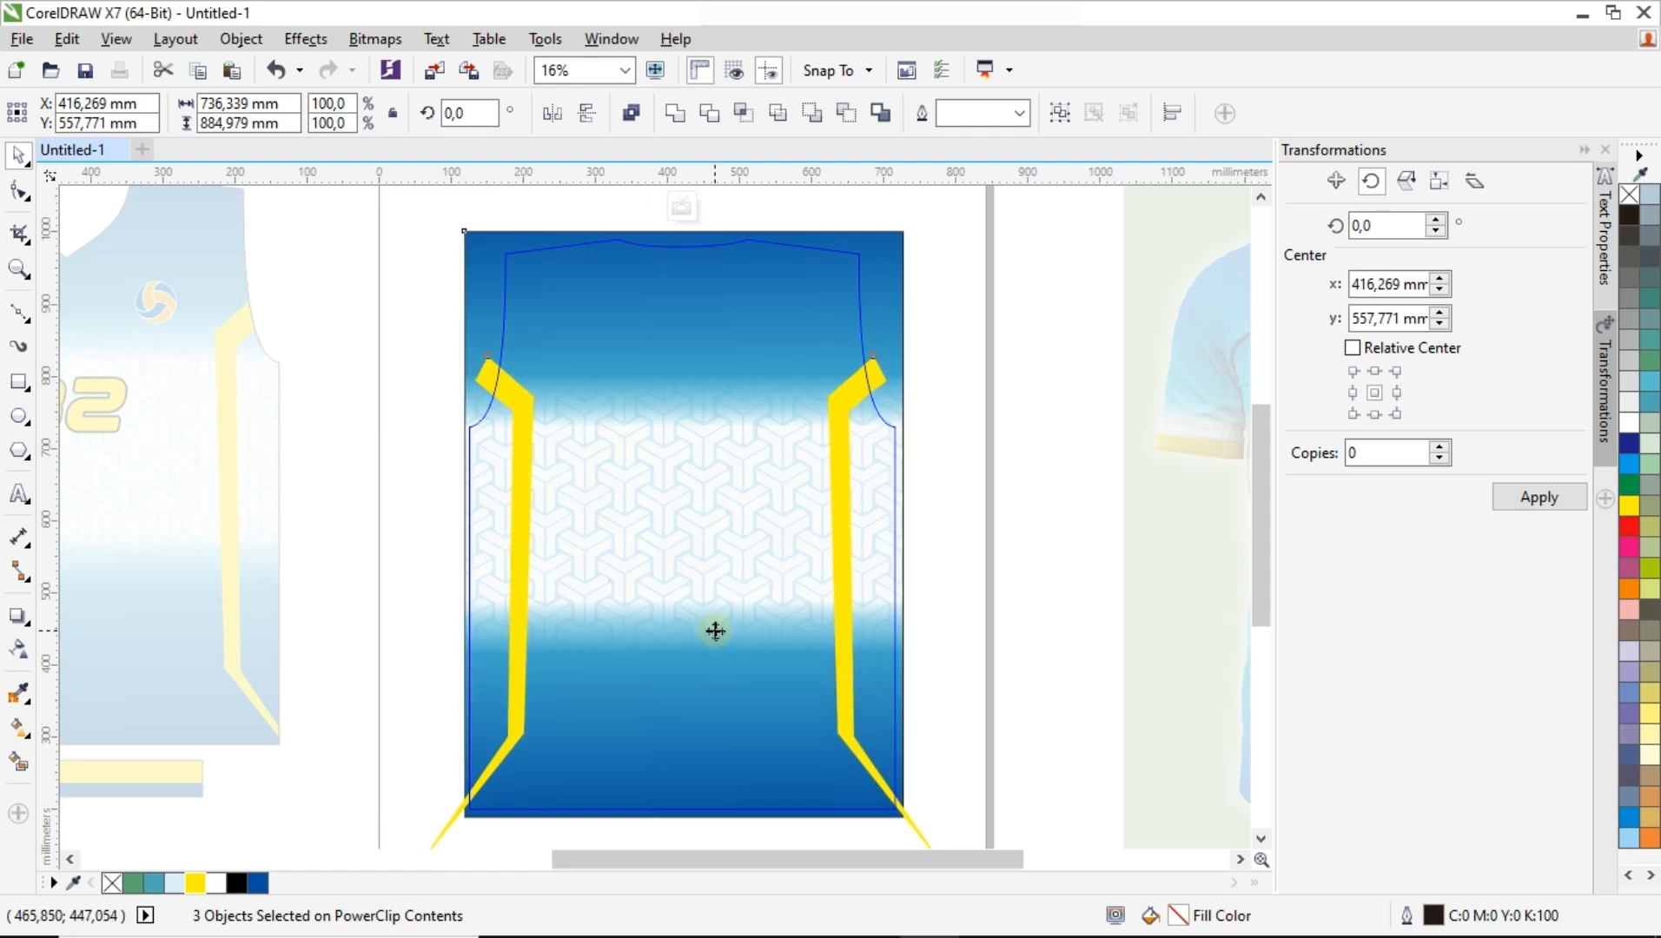
pyautogui.press('Right')
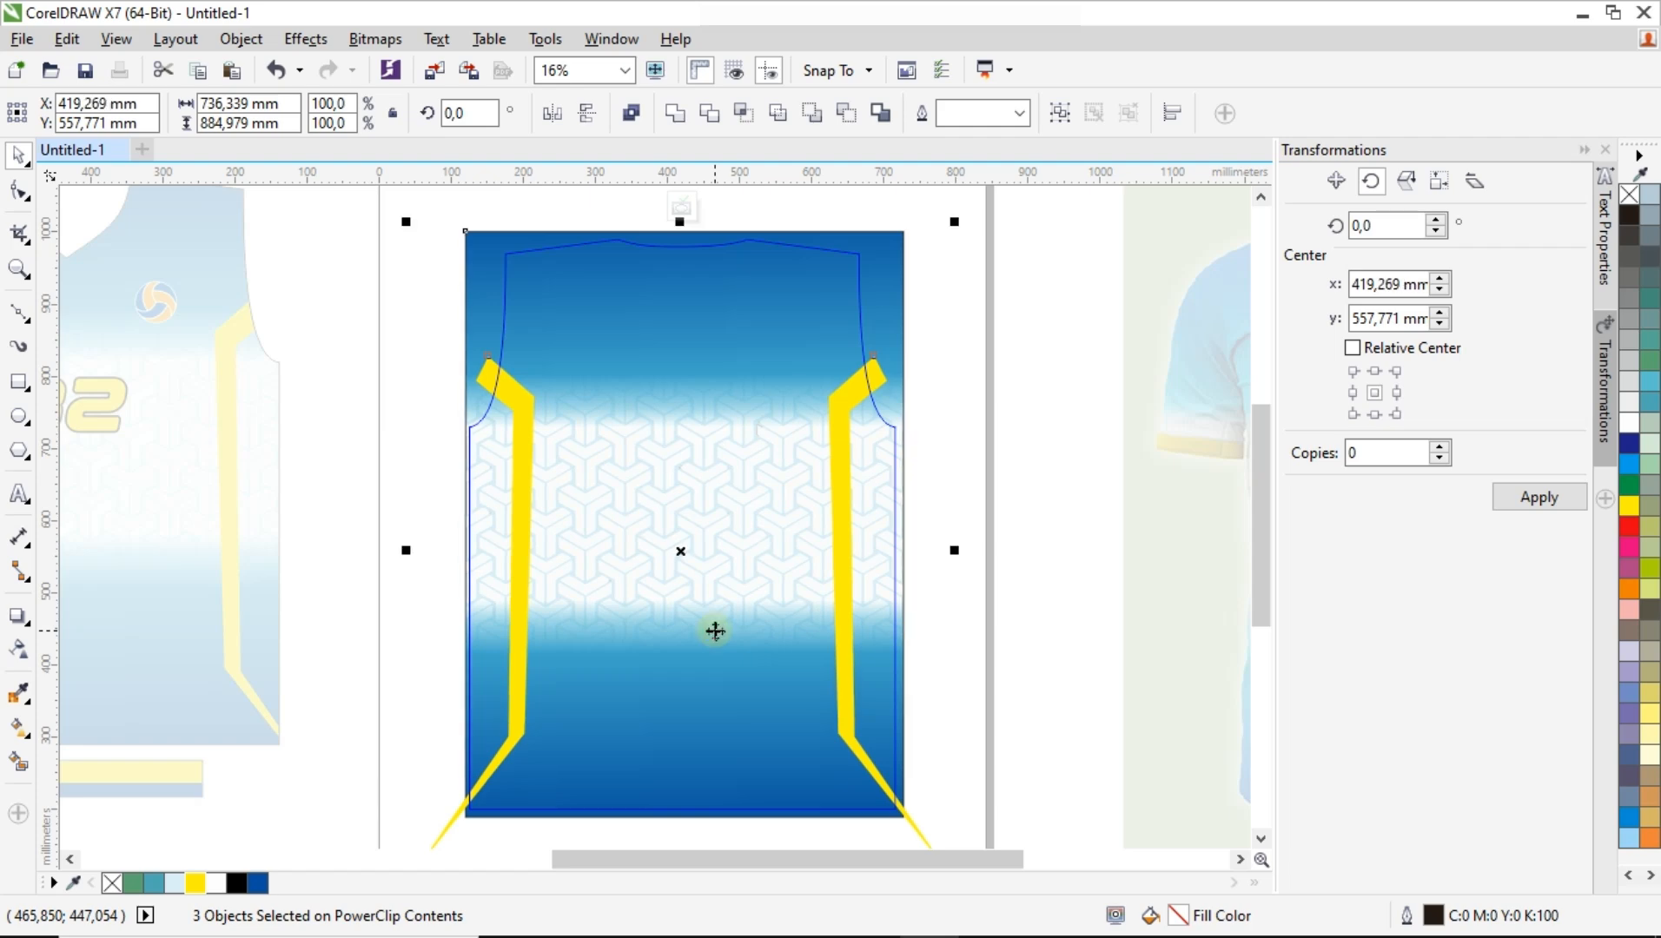
pyautogui.press('Right')
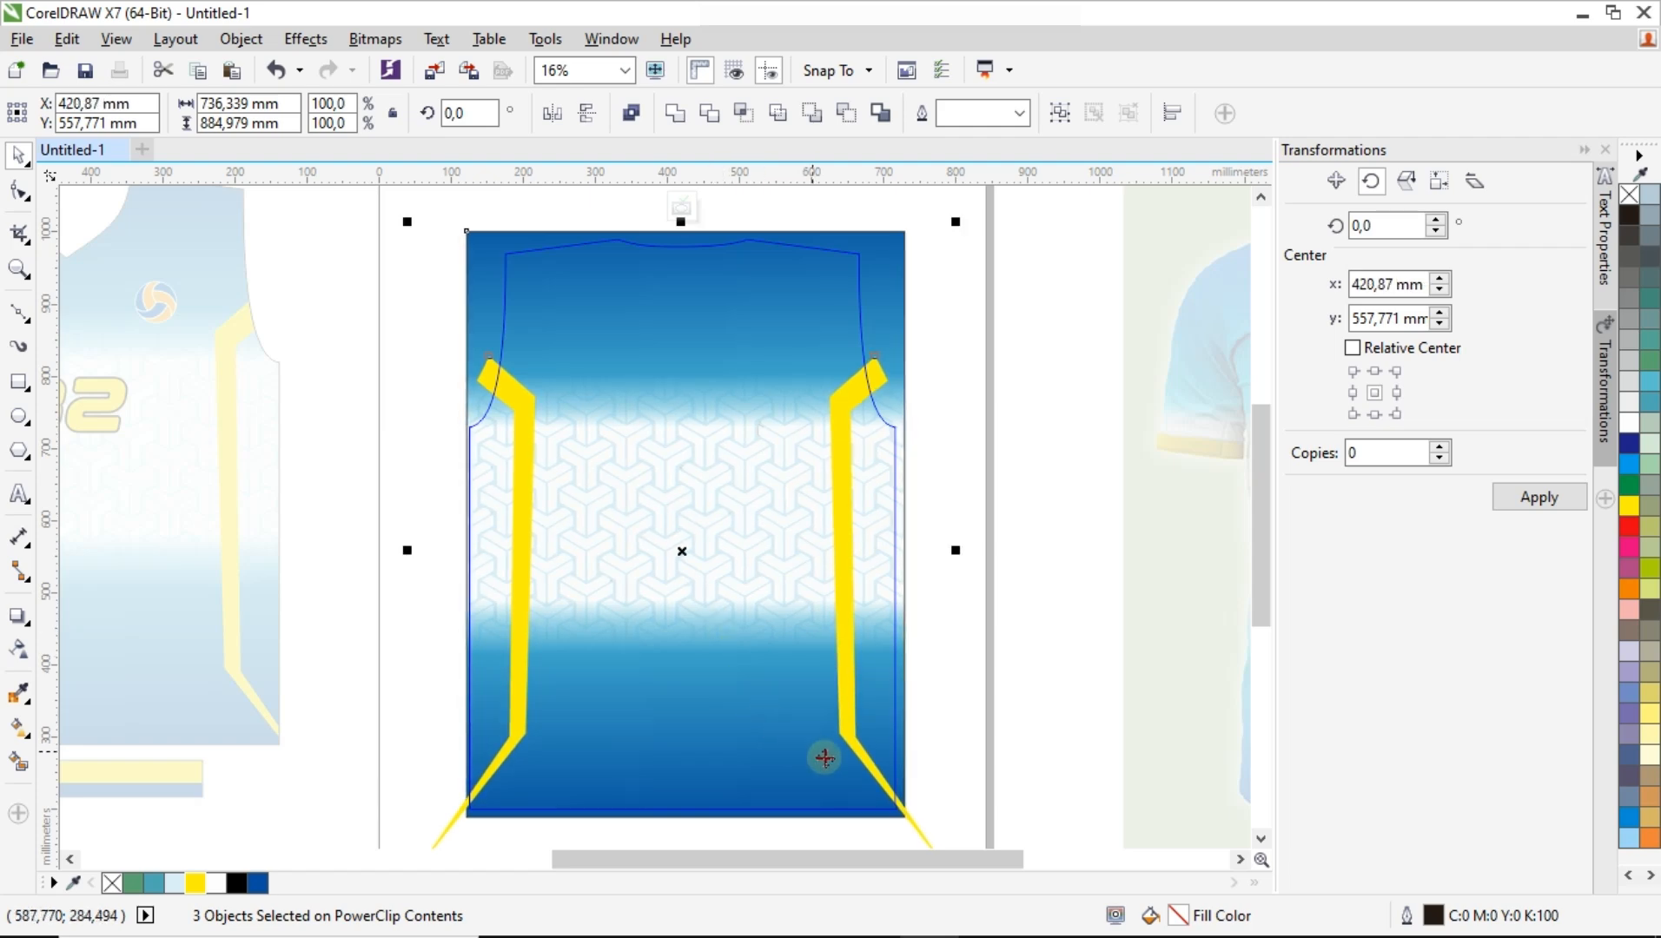
pyautogui.scroll(2, 934, 818)
pyautogui.scroll(-2, 920, 782)
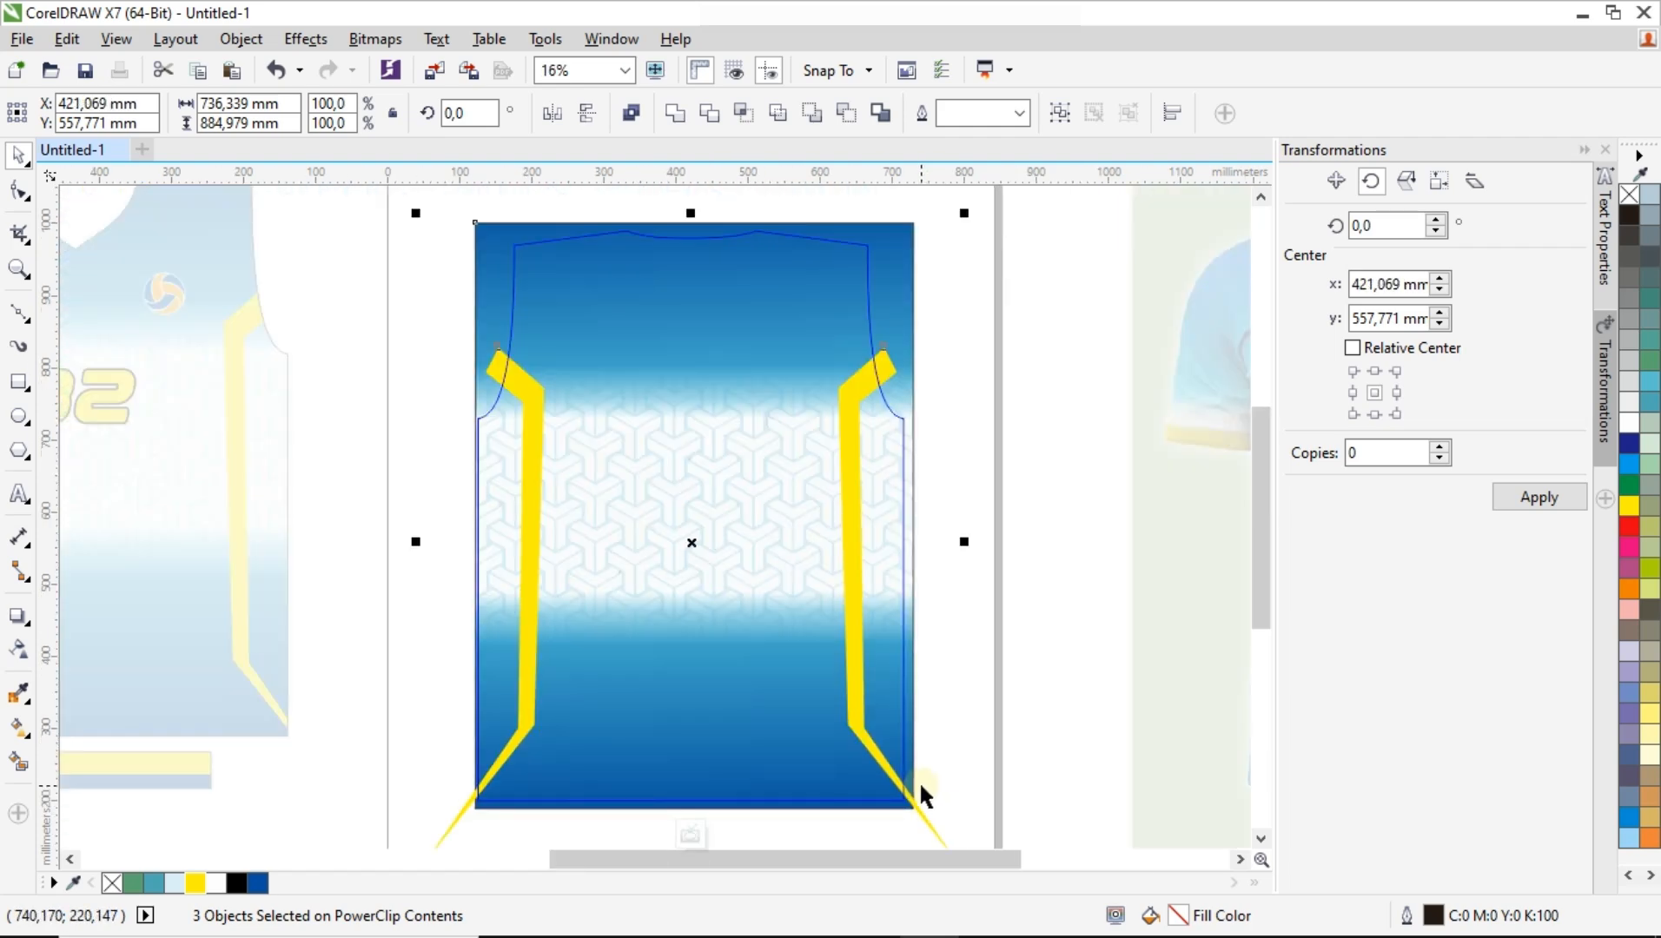
pyautogui.press('Left')
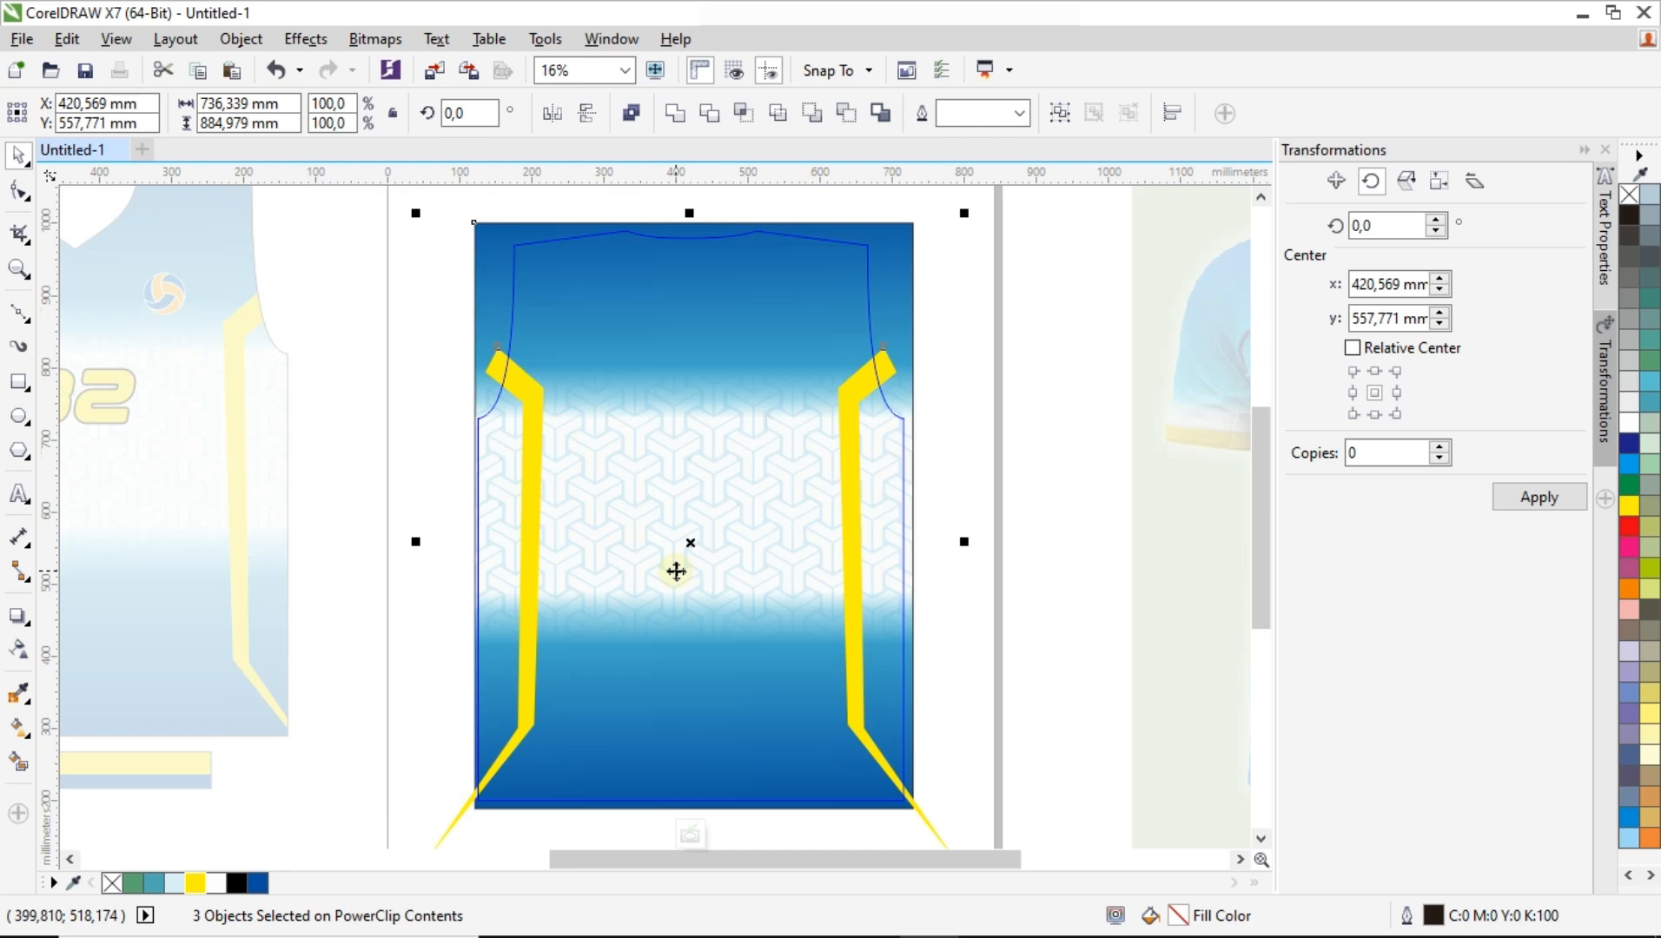
pyautogui.scroll(-2, 677, 571)
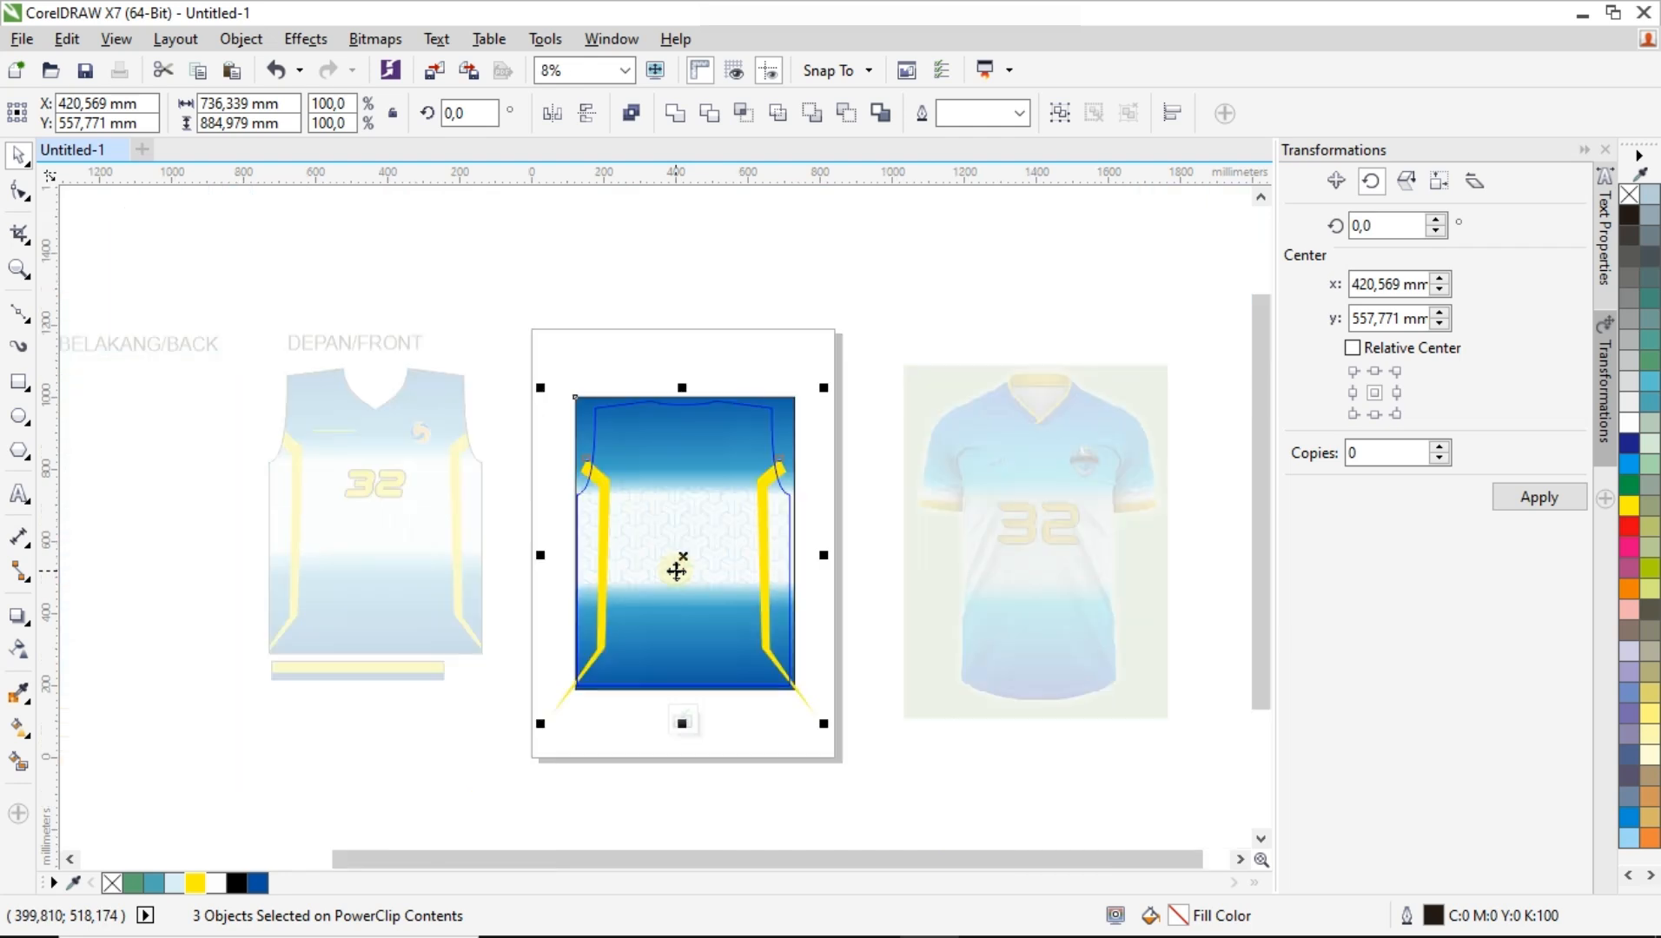
pyautogui.click(684, 721)
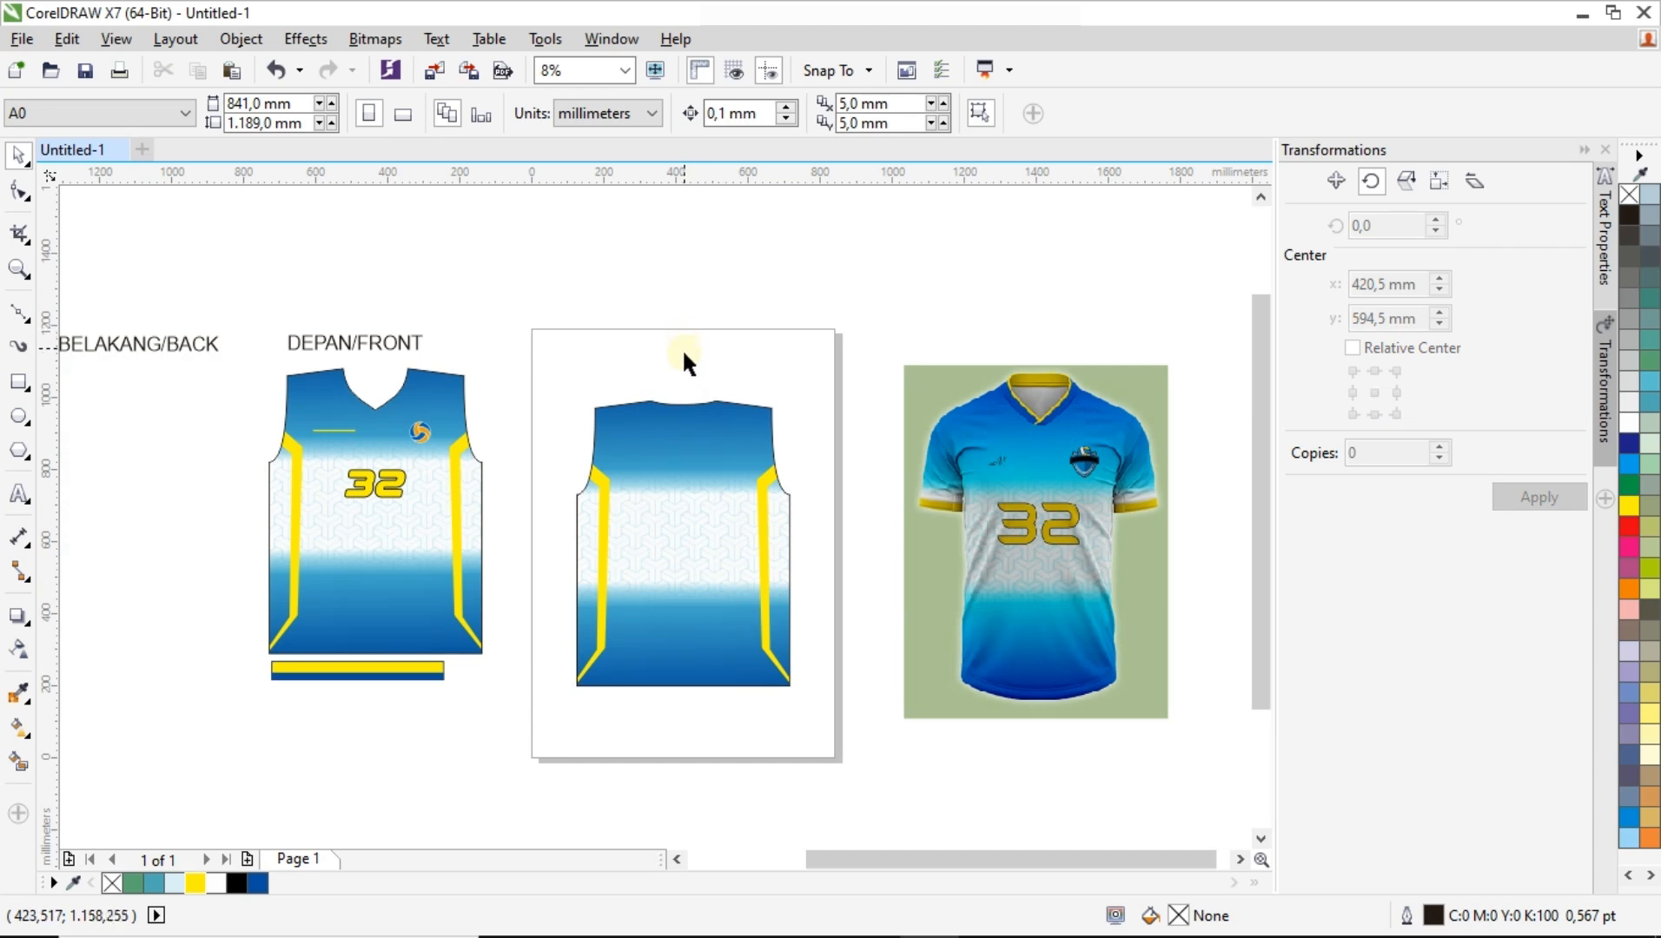
# Copy the front's number 32 onto the back piece, enlarge it to about 362 mm wide, and centre it horizontally on the piece.
pyautogui.scroll(1, 698, 497)
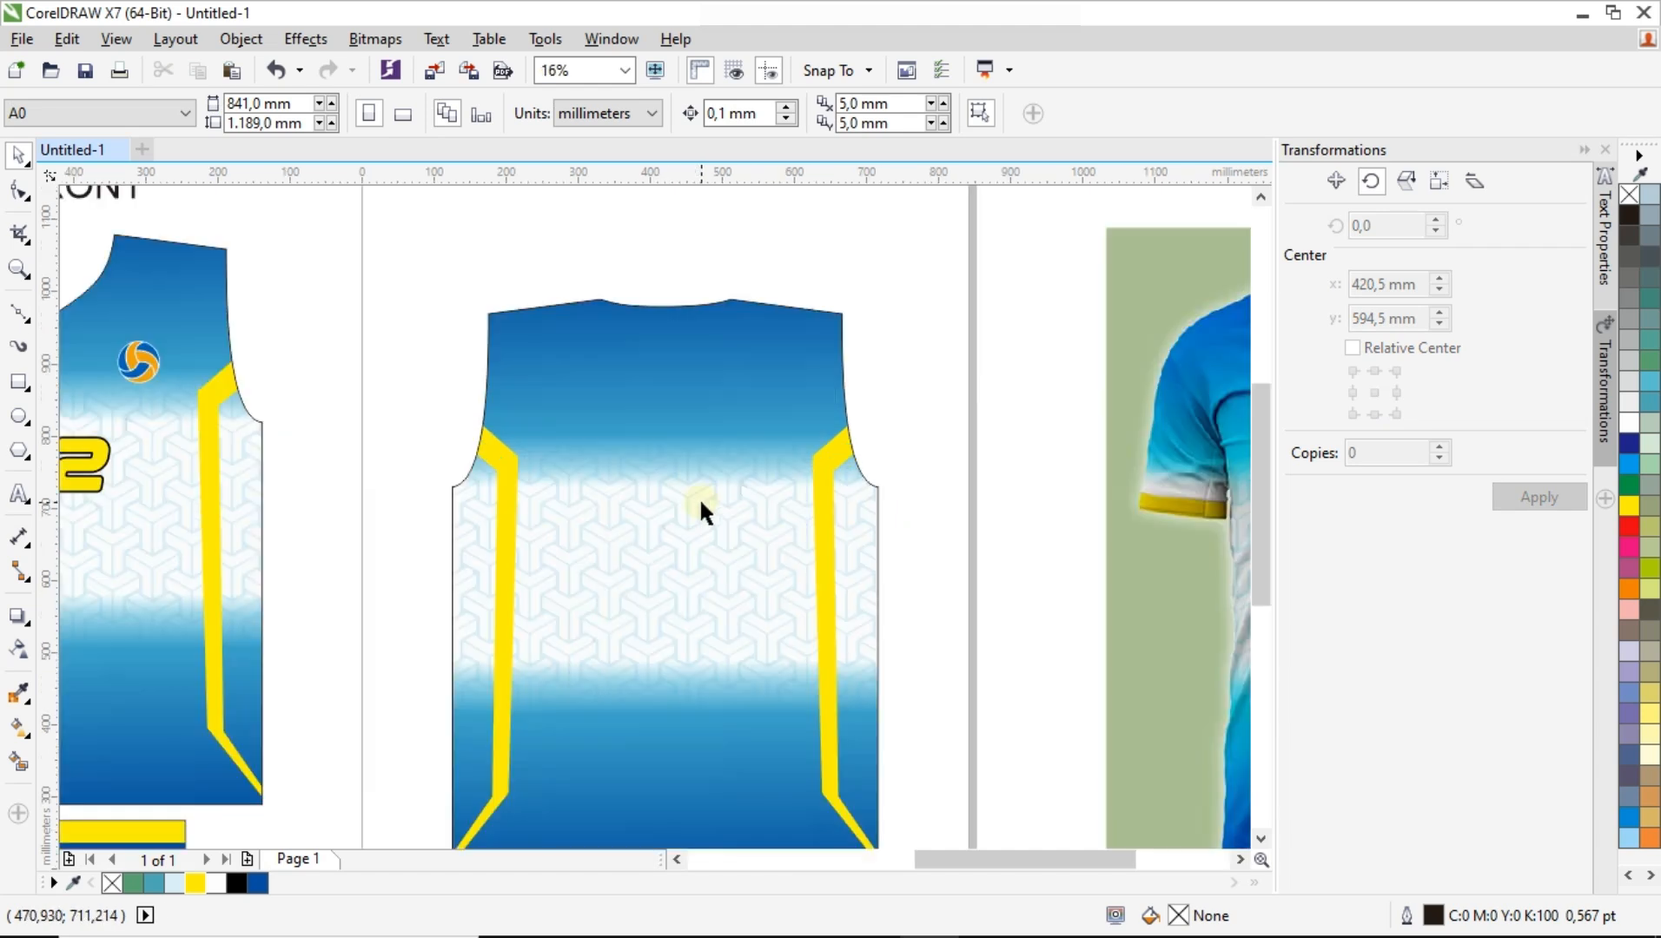
pyautogui.scroll(-1, 698, 497)
pyautogui.click(386, 482)
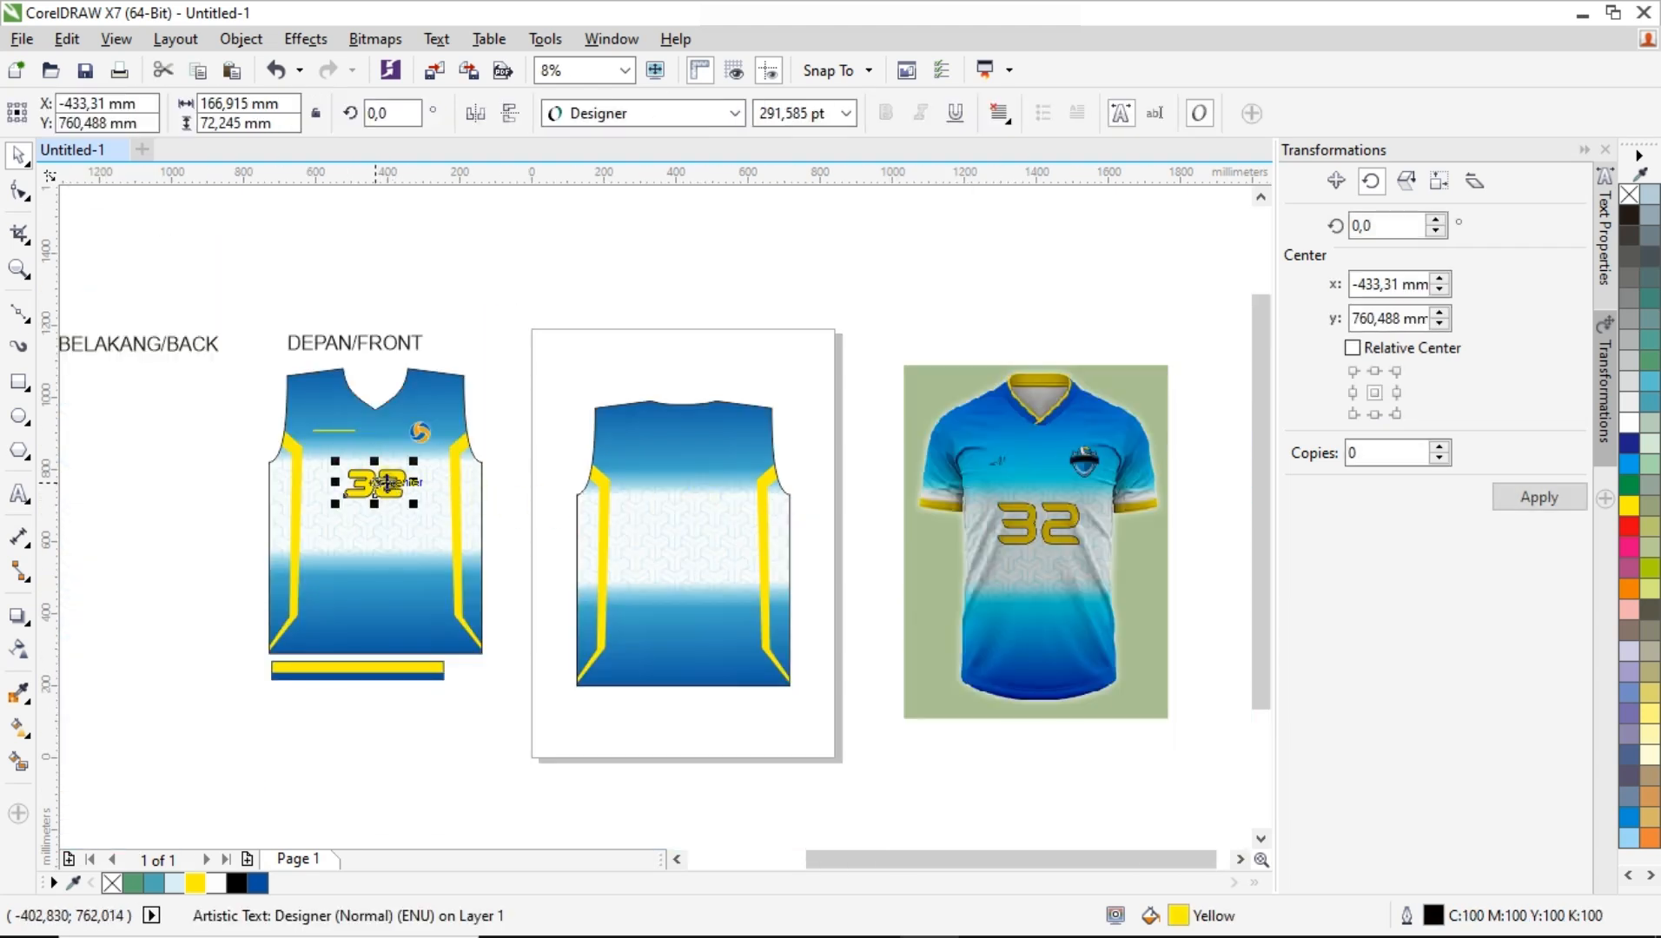
pyautogui.moveTo(382, 481); pyautogui.dragTo(791, 586)
pyautogui.scroll(1, 692, 514)
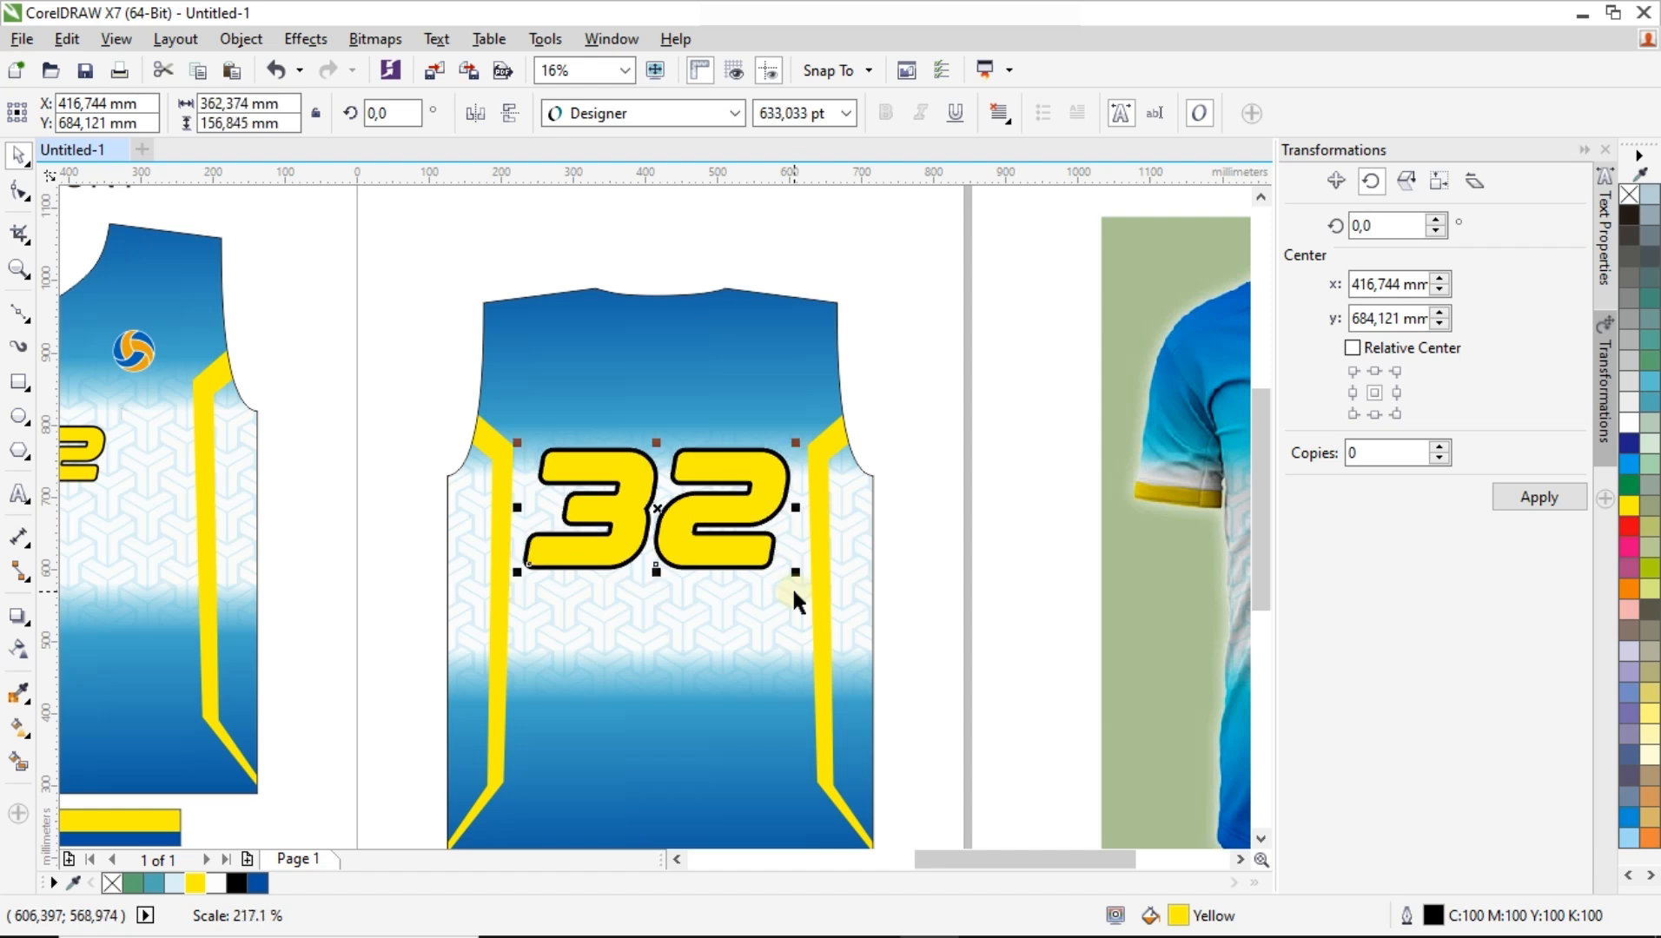
pyautogui.keyDown('shift'); pyautogui.click(707, 643); pyautogui.keyUp('shift')
pyautogui.press('c')
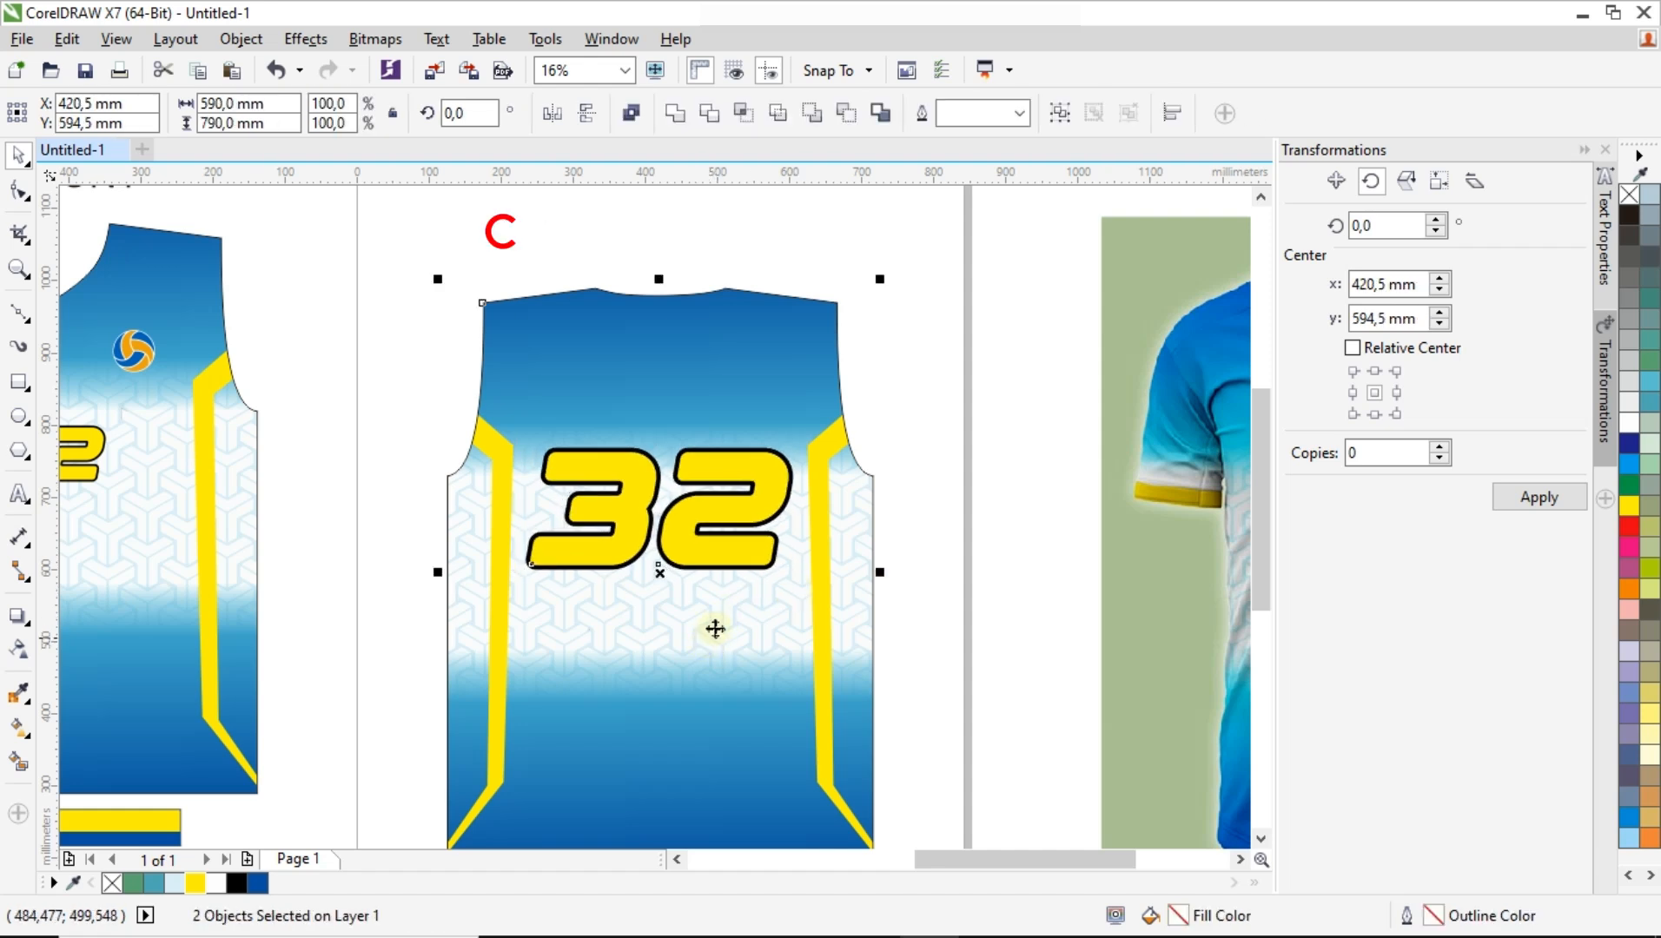
pyautogui.click(878, 370)
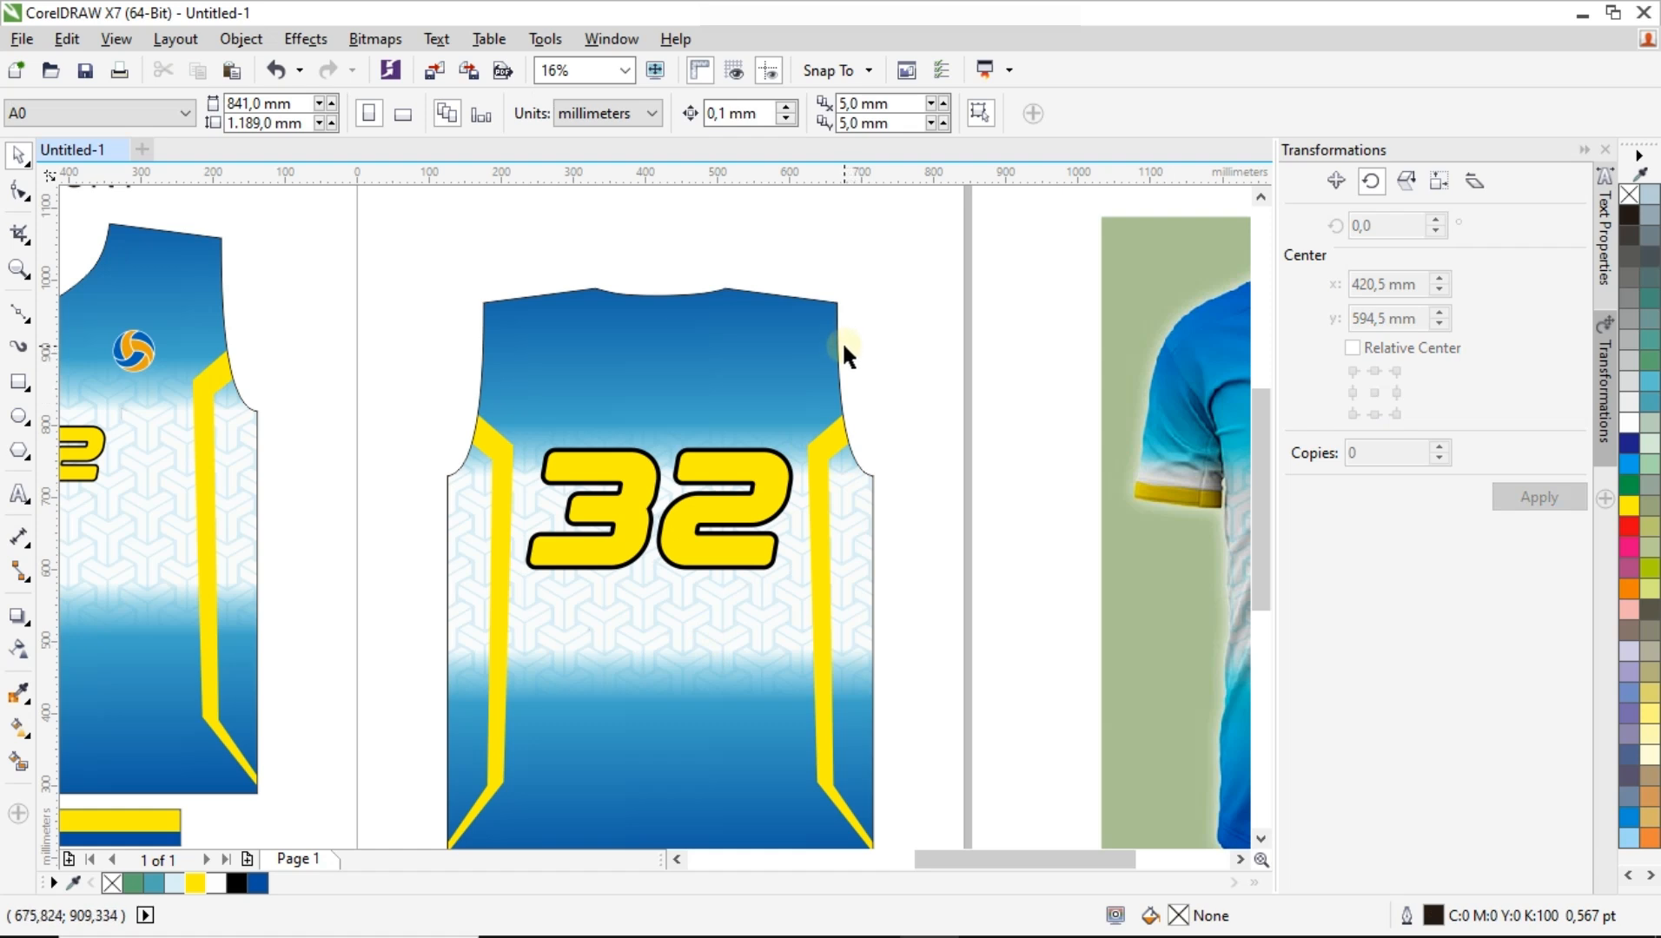
# Add the artistic text PLAYER on the blue area of the back piece above the number 32.
pyautogui.click(18, 494)
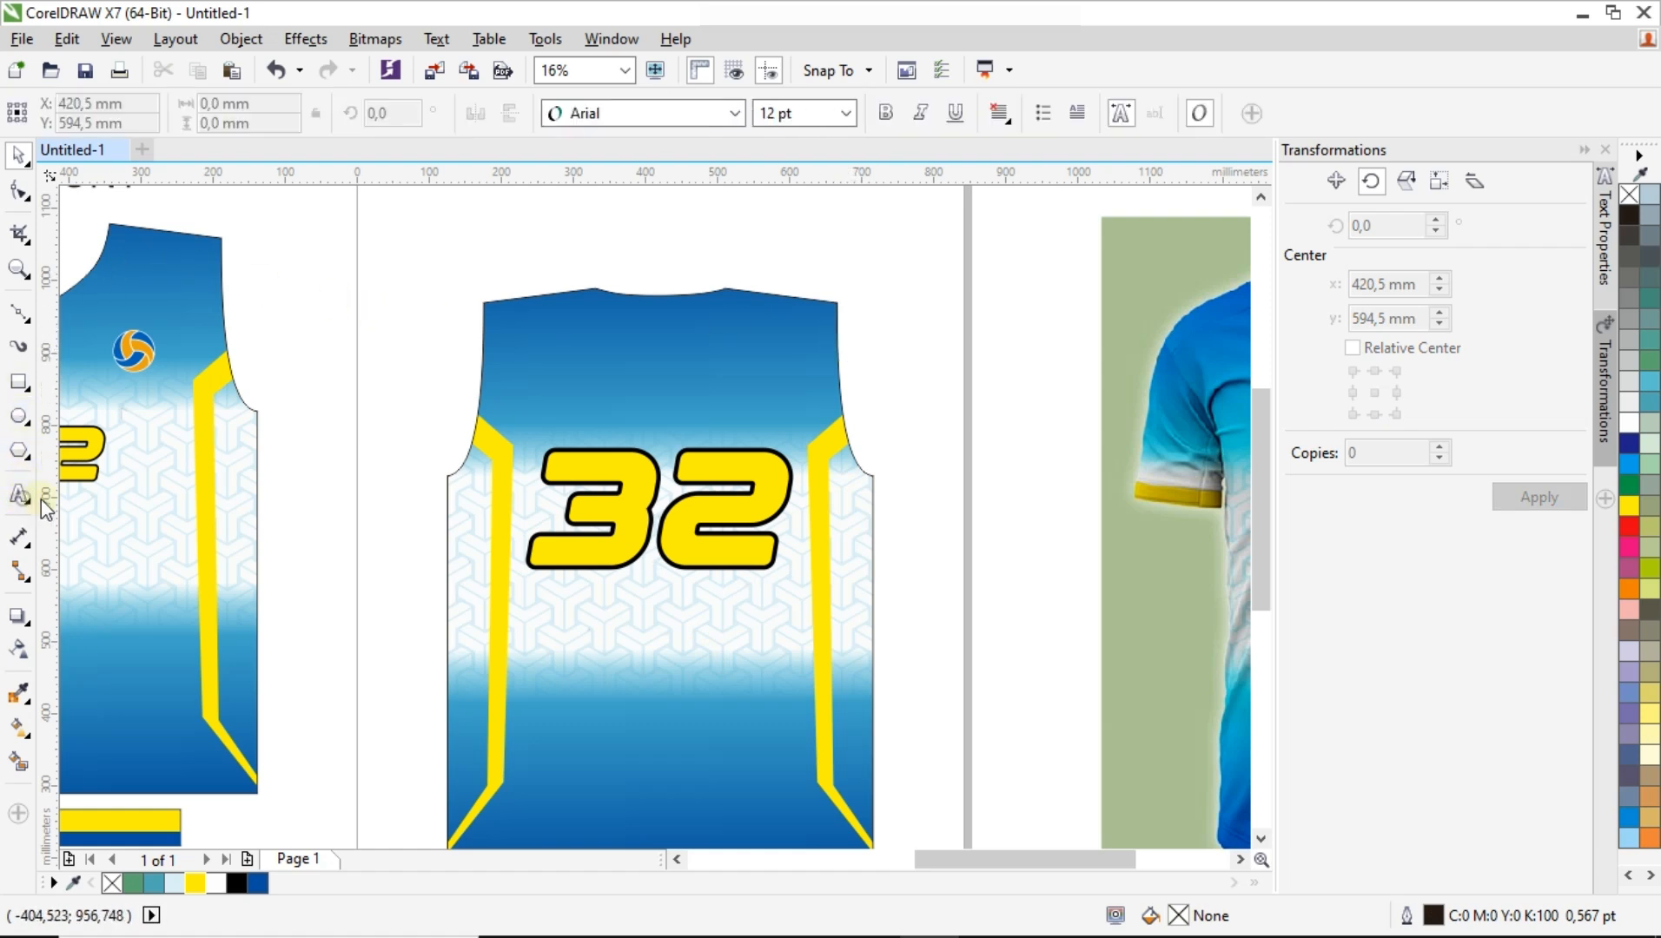
pyautogui.scroll(2, 579, 326)
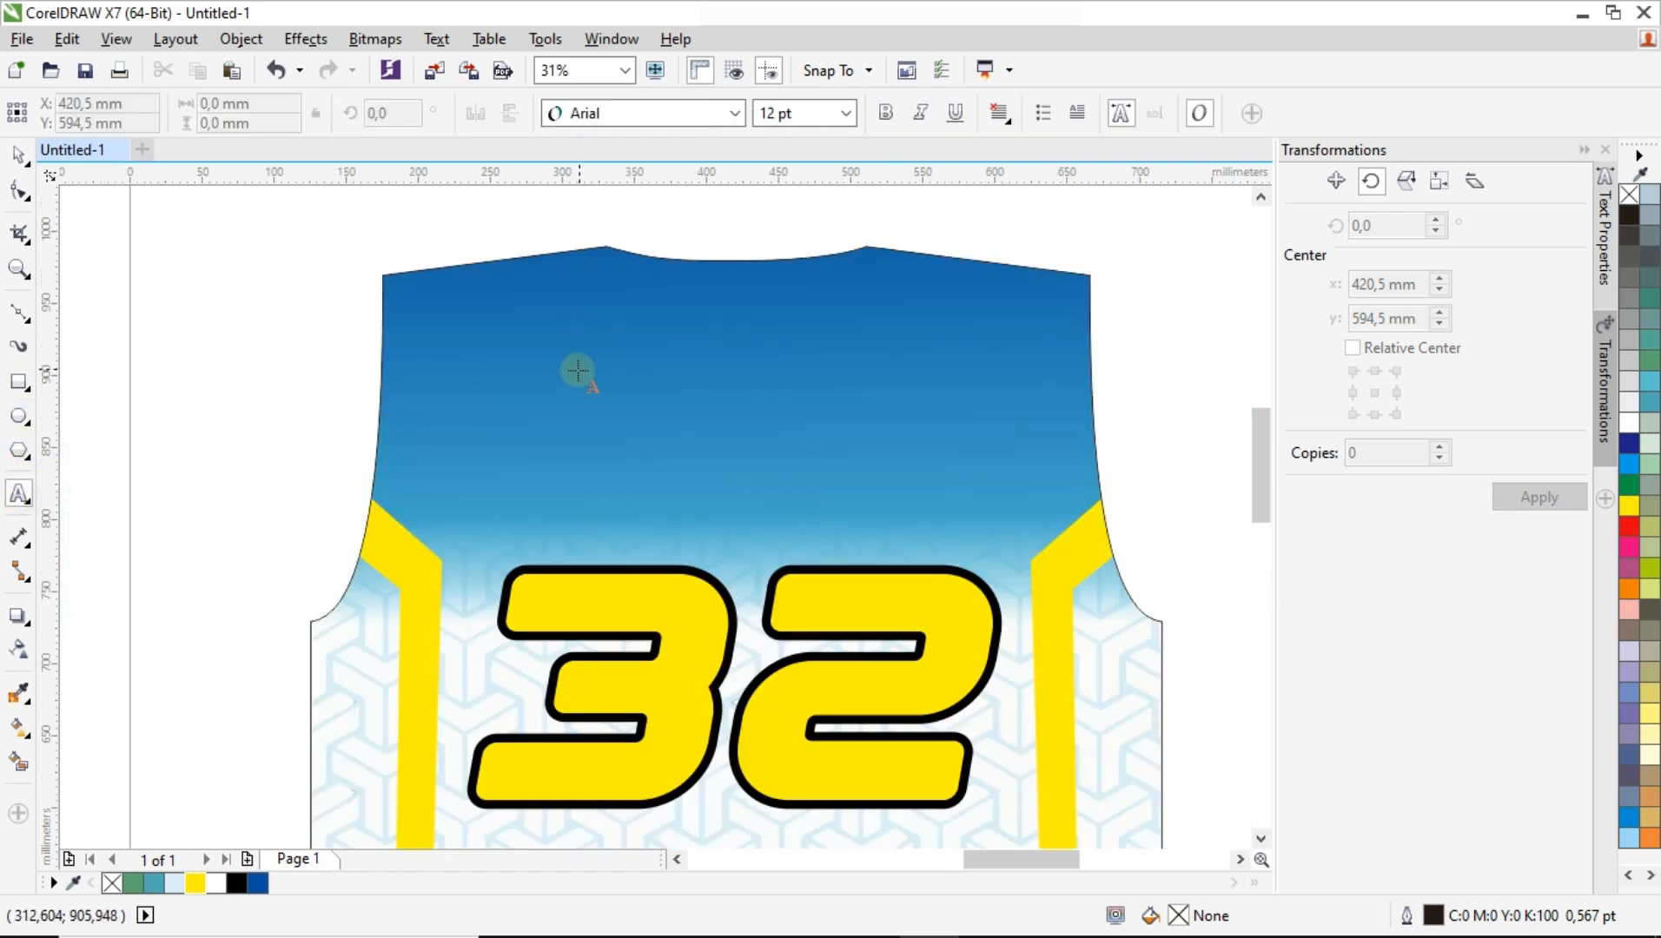
pyautogui.click(528, 445)
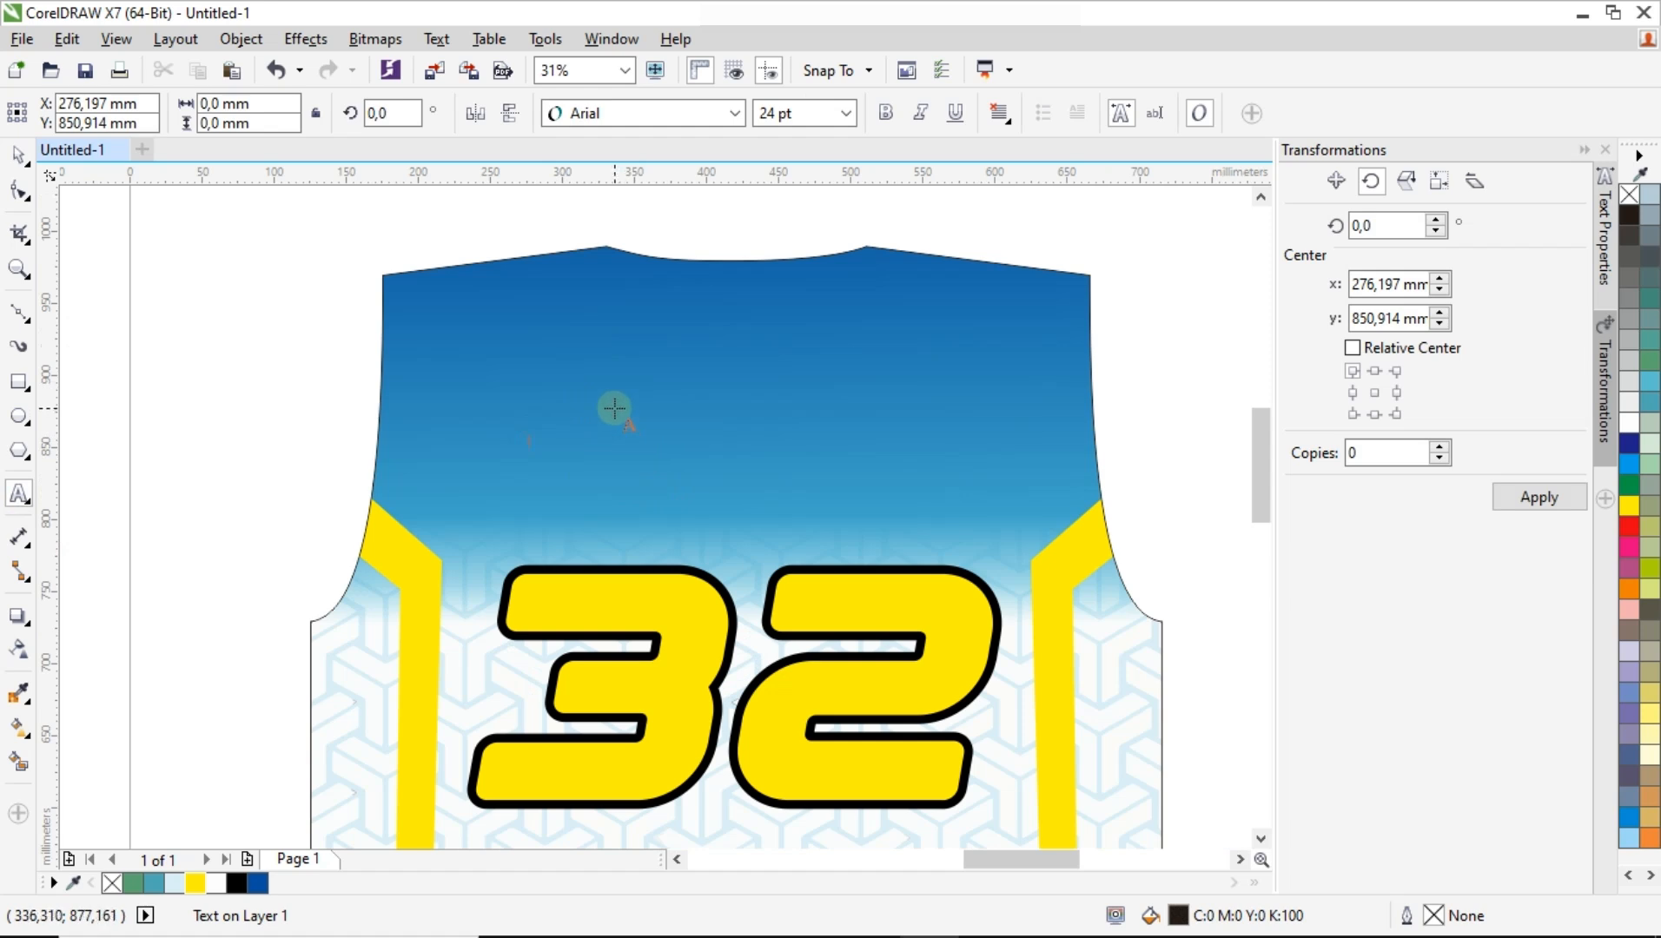
pyautogui.write('PLAYER')
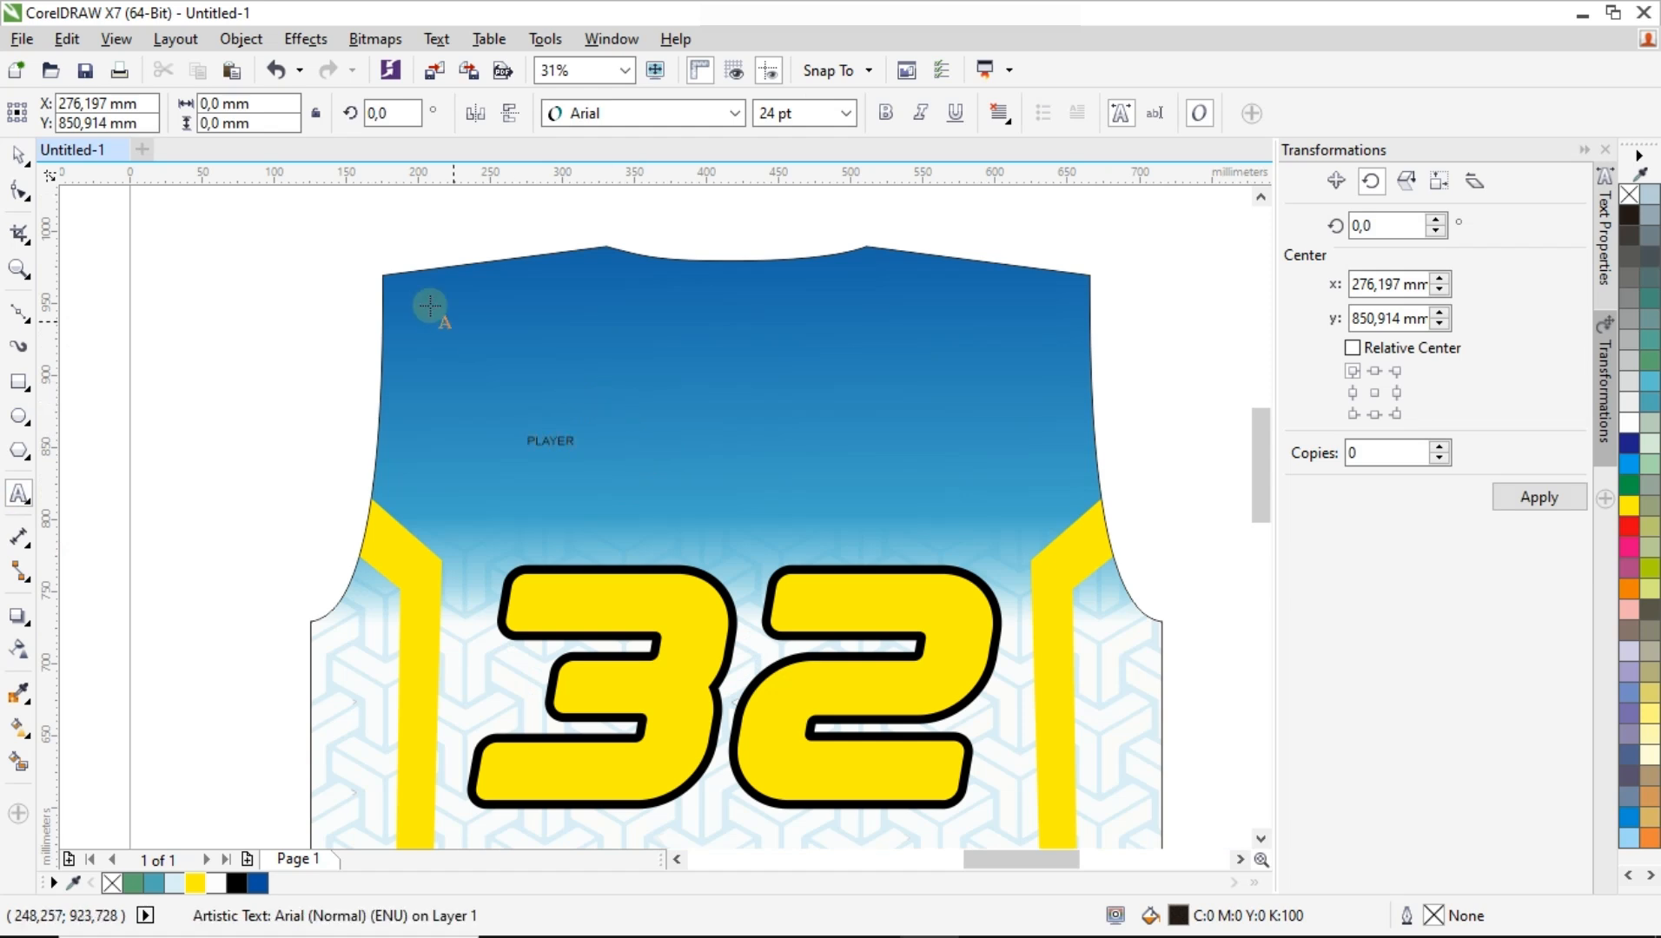
pyautogui.click(18, 155)
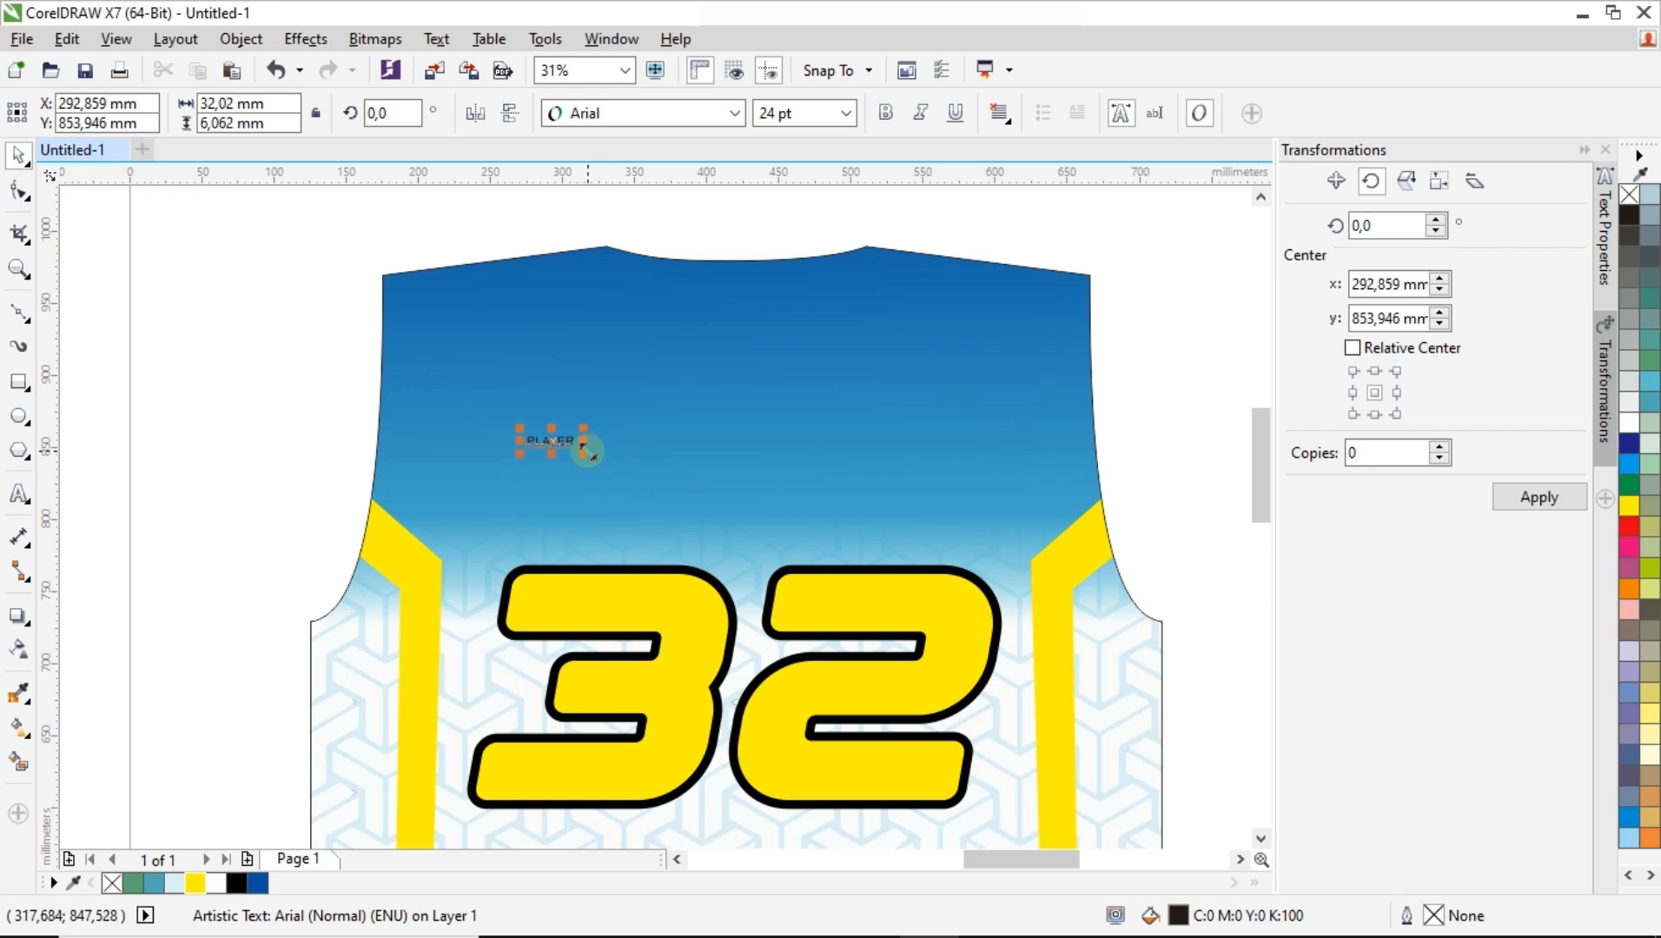
# Enlarge the PLAYER text to about 209 mm wide and centre it horizontally on the back piece.
pyautogui.moveTo(588, 451); pyautogui.dragTo(715, 457)
pyautogui.keyDown('shift'); pyautogui.click(825, 351); pyautogui.keyUp('shift')
pyautogui.press('c')
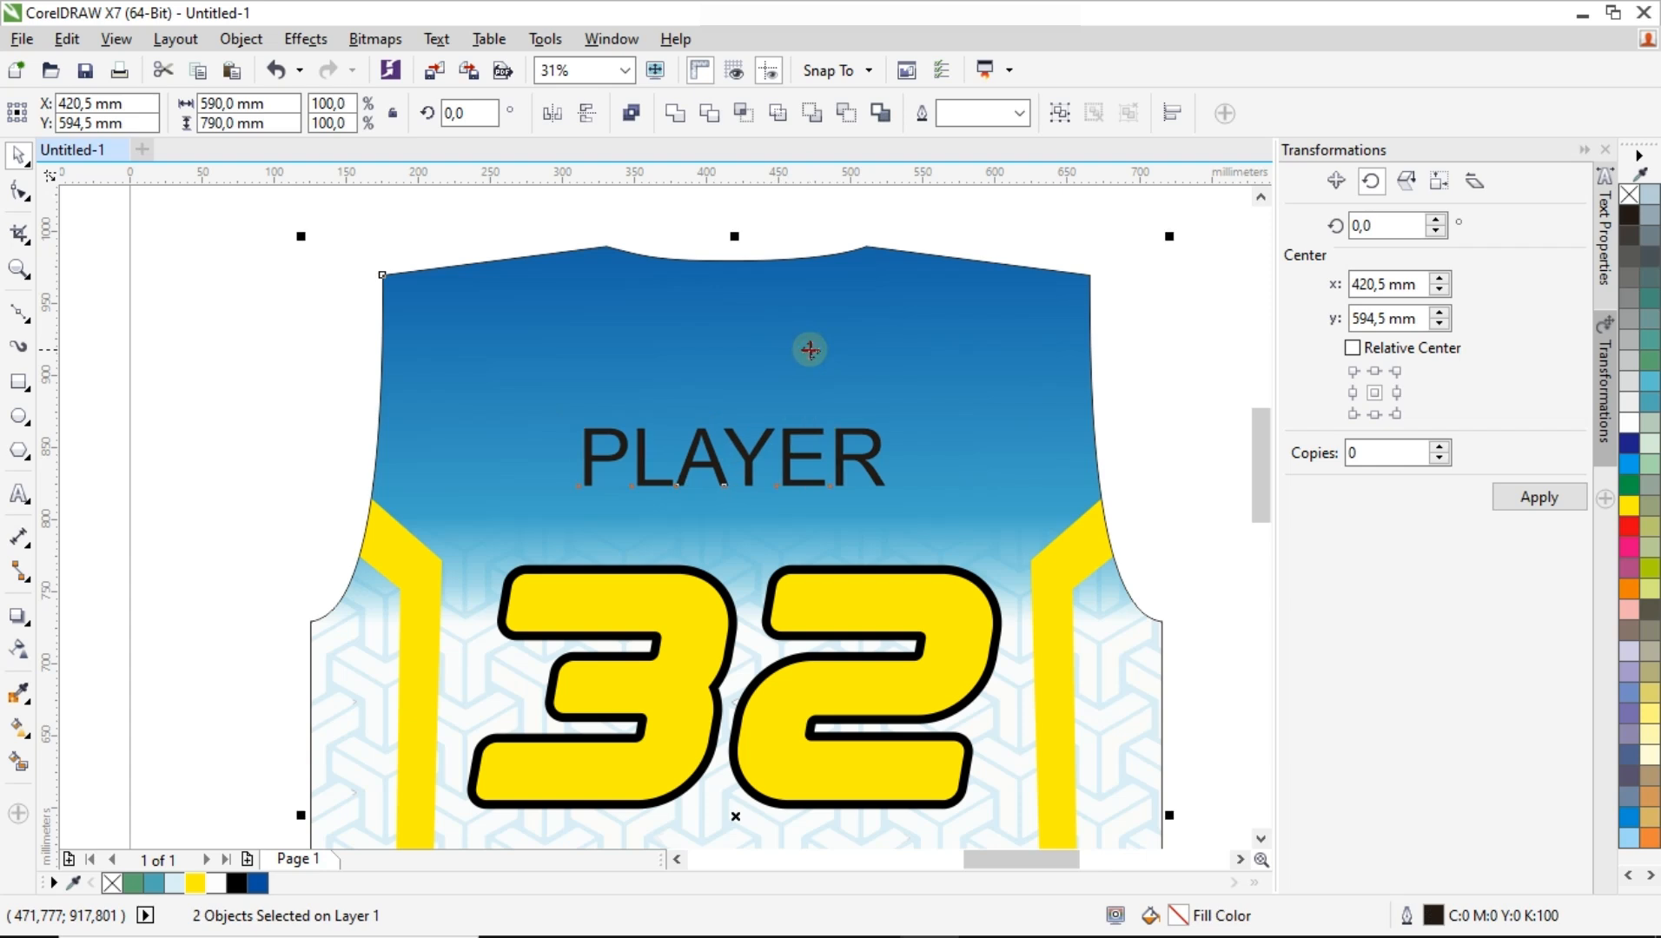
pyautogui.click(793, 208)
# Change the PLAYER text's font to Designer and recentre it horizontally on the back piece.
pyautogui.click(746, 457)
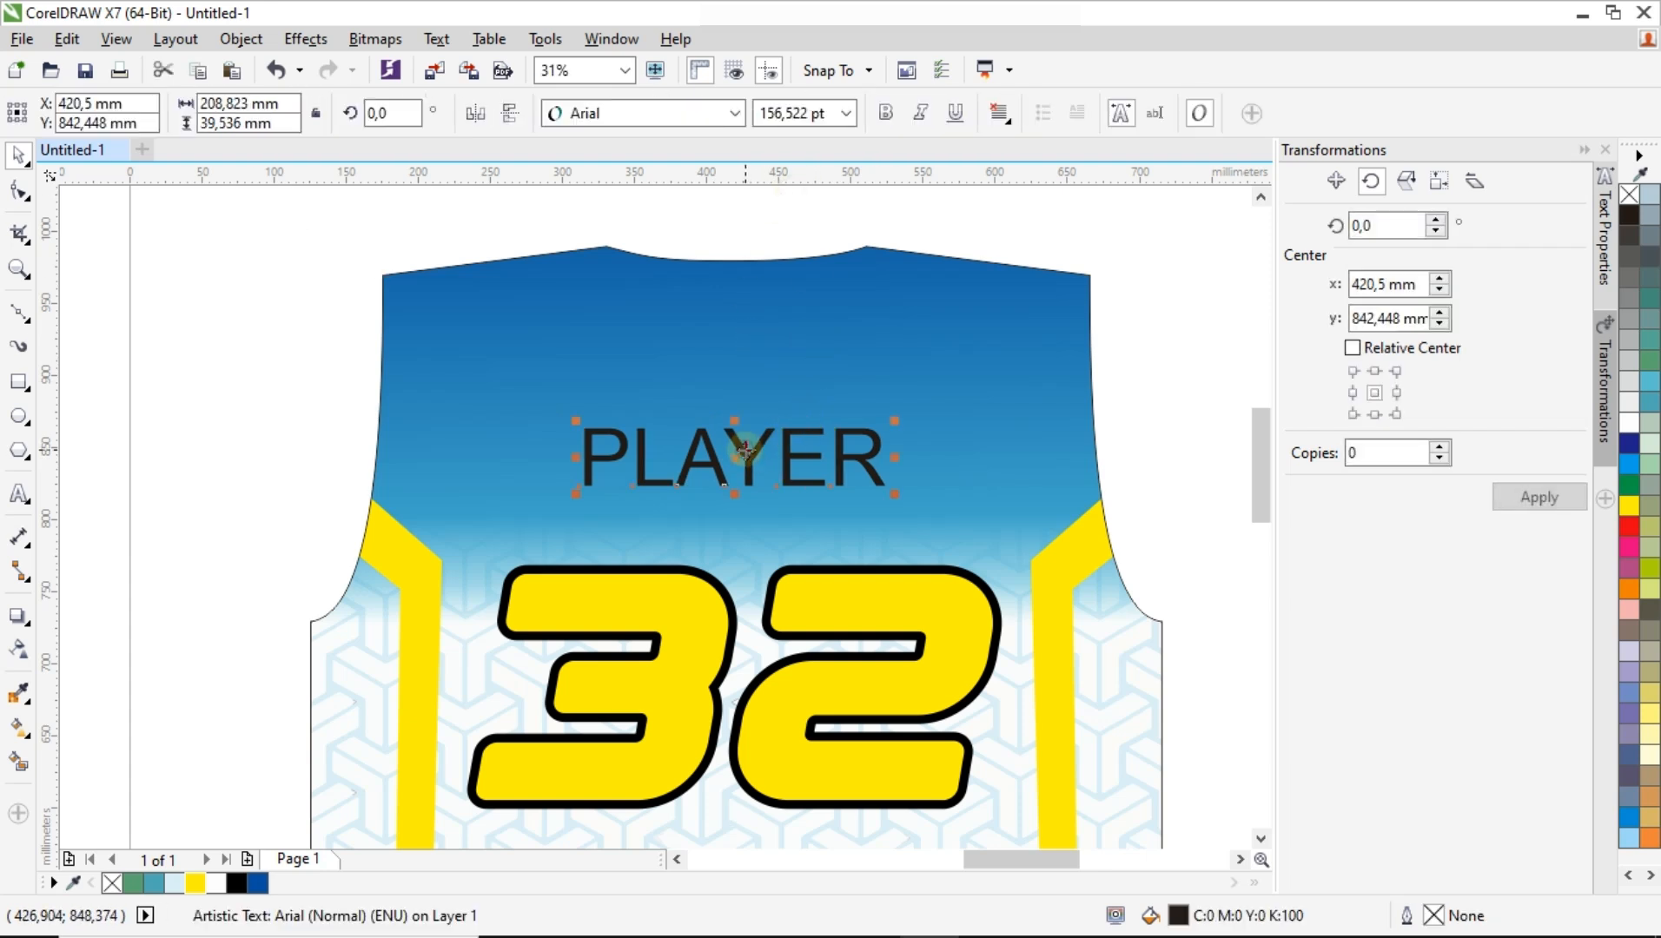
pyautogui.click(733, 114)
pyautogui.click(730, 152)
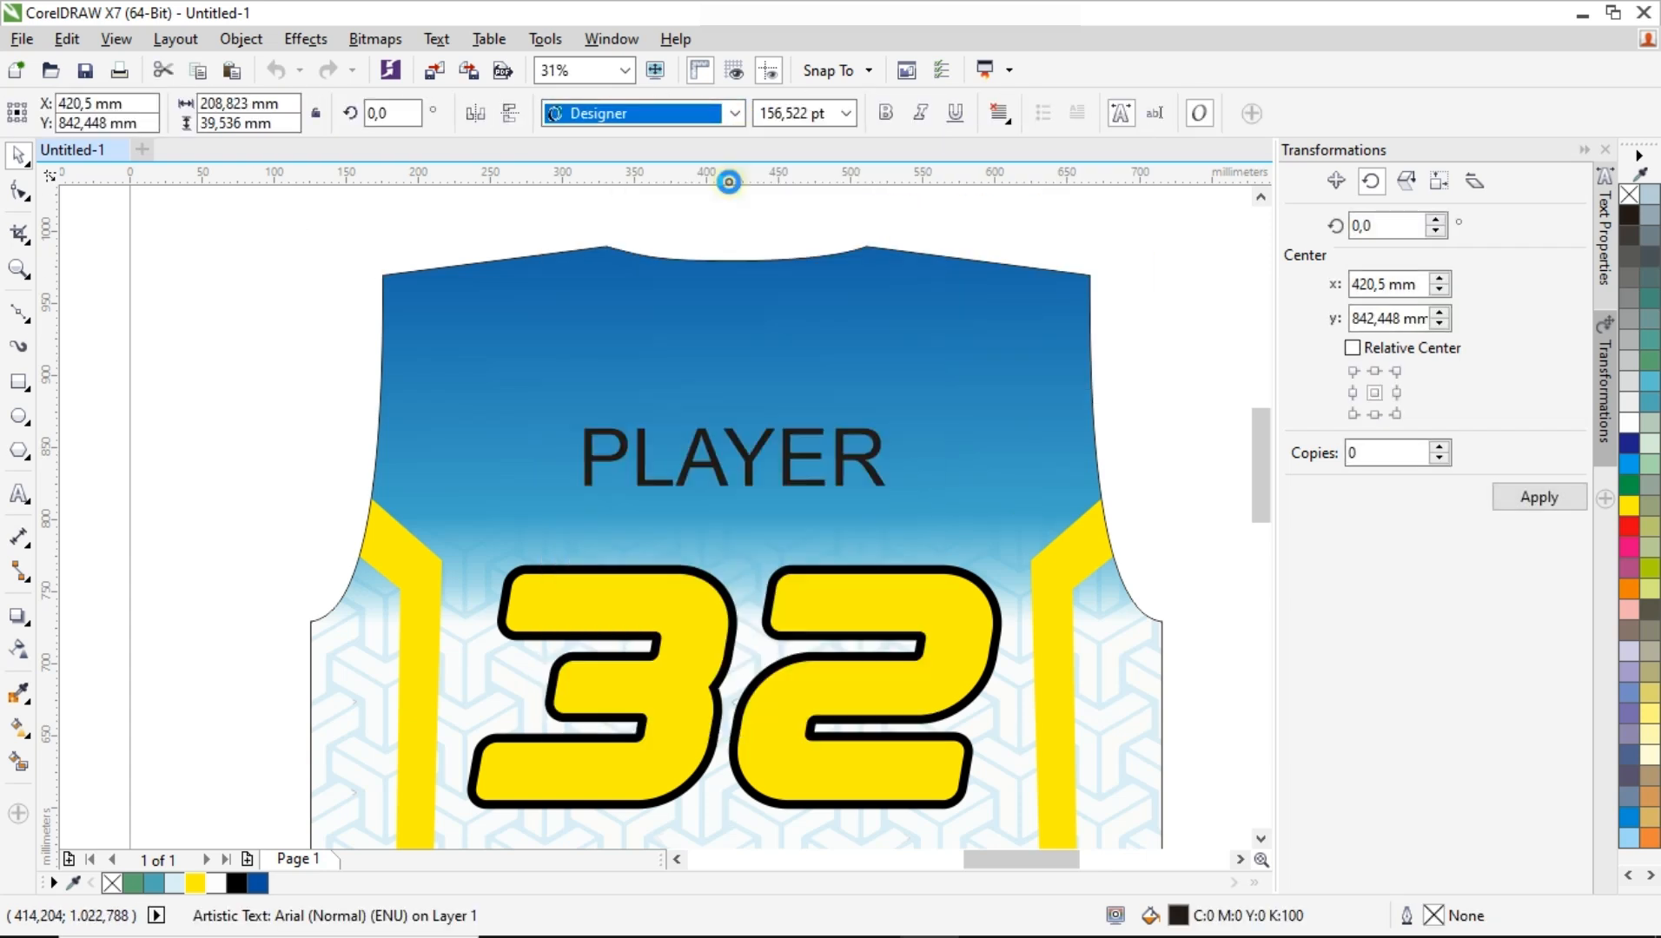
pyautogui.keyDown('shift'); pyautogui.click(790, 363); pyautogui.keyUp('shift')
pyautogui.press('c')
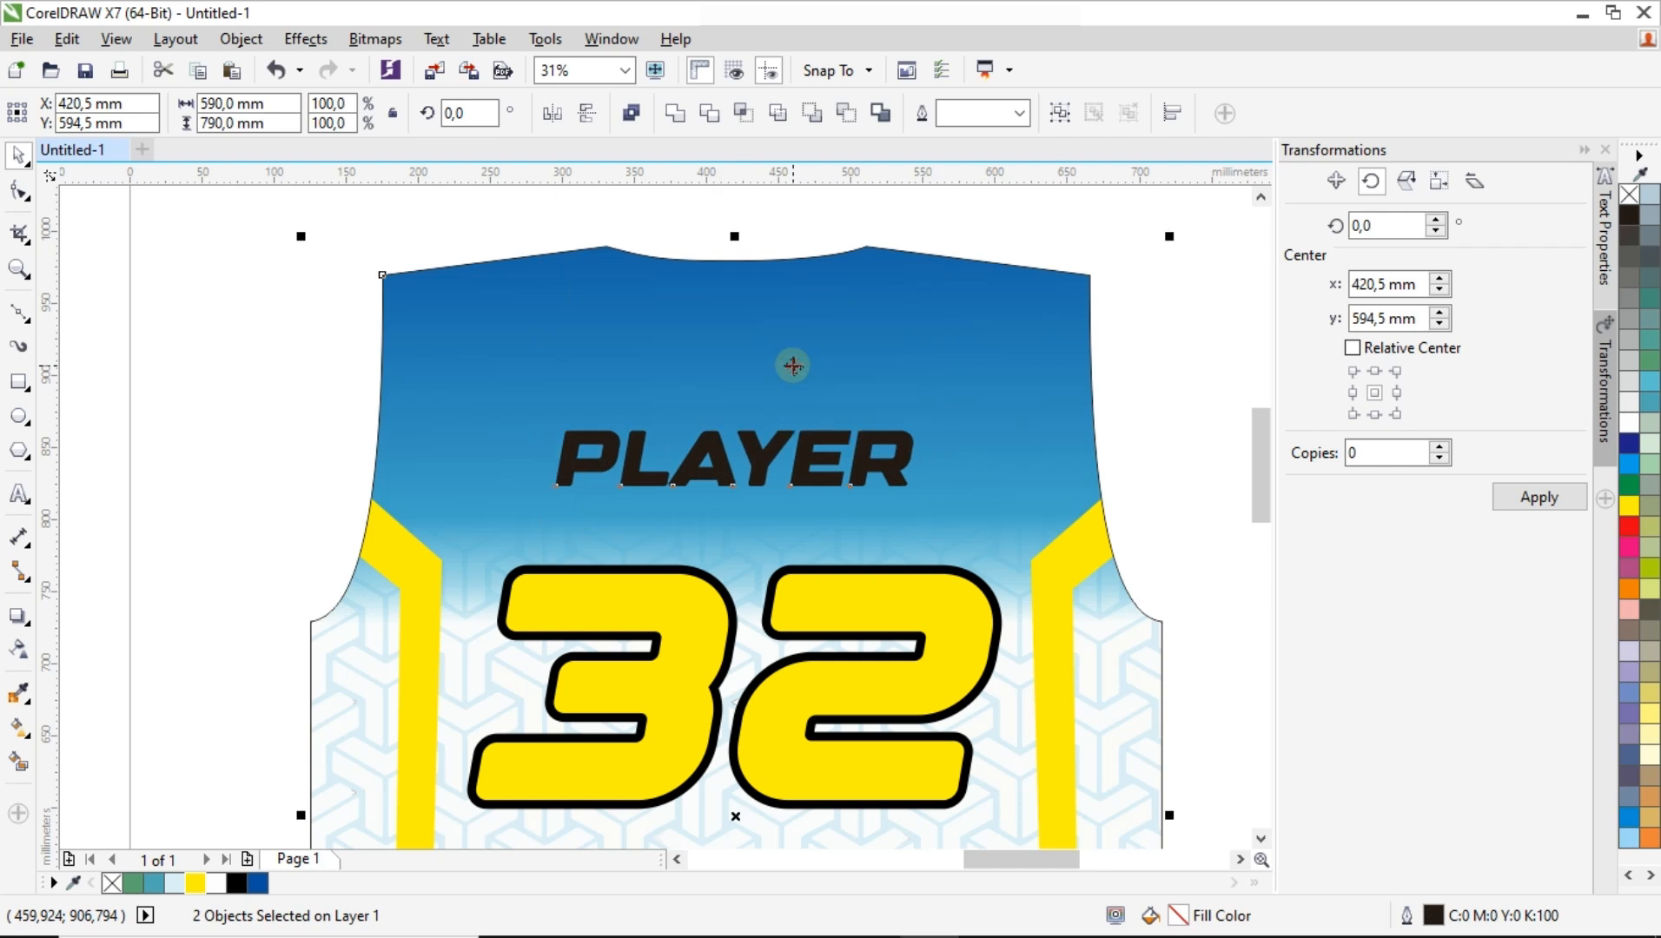
pyautogui.click(782, 232)
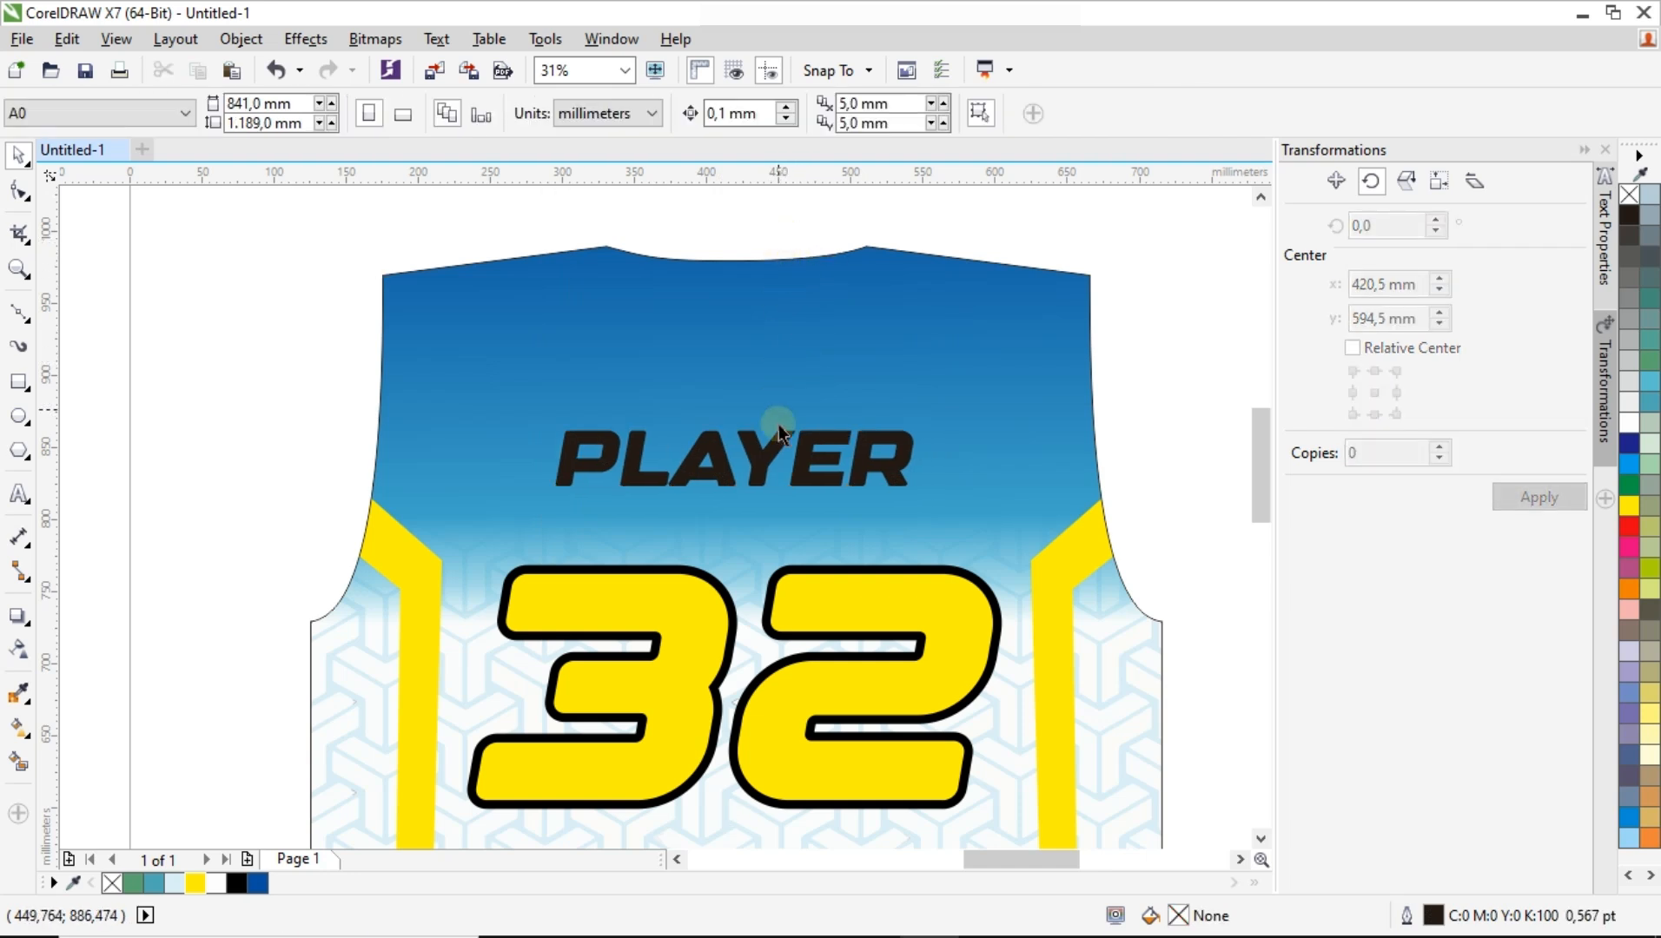
# Fill the PLAYER text with yellow and enlarge it about its centre to about 292 mm wide.
pyautogui.click(761, 470)
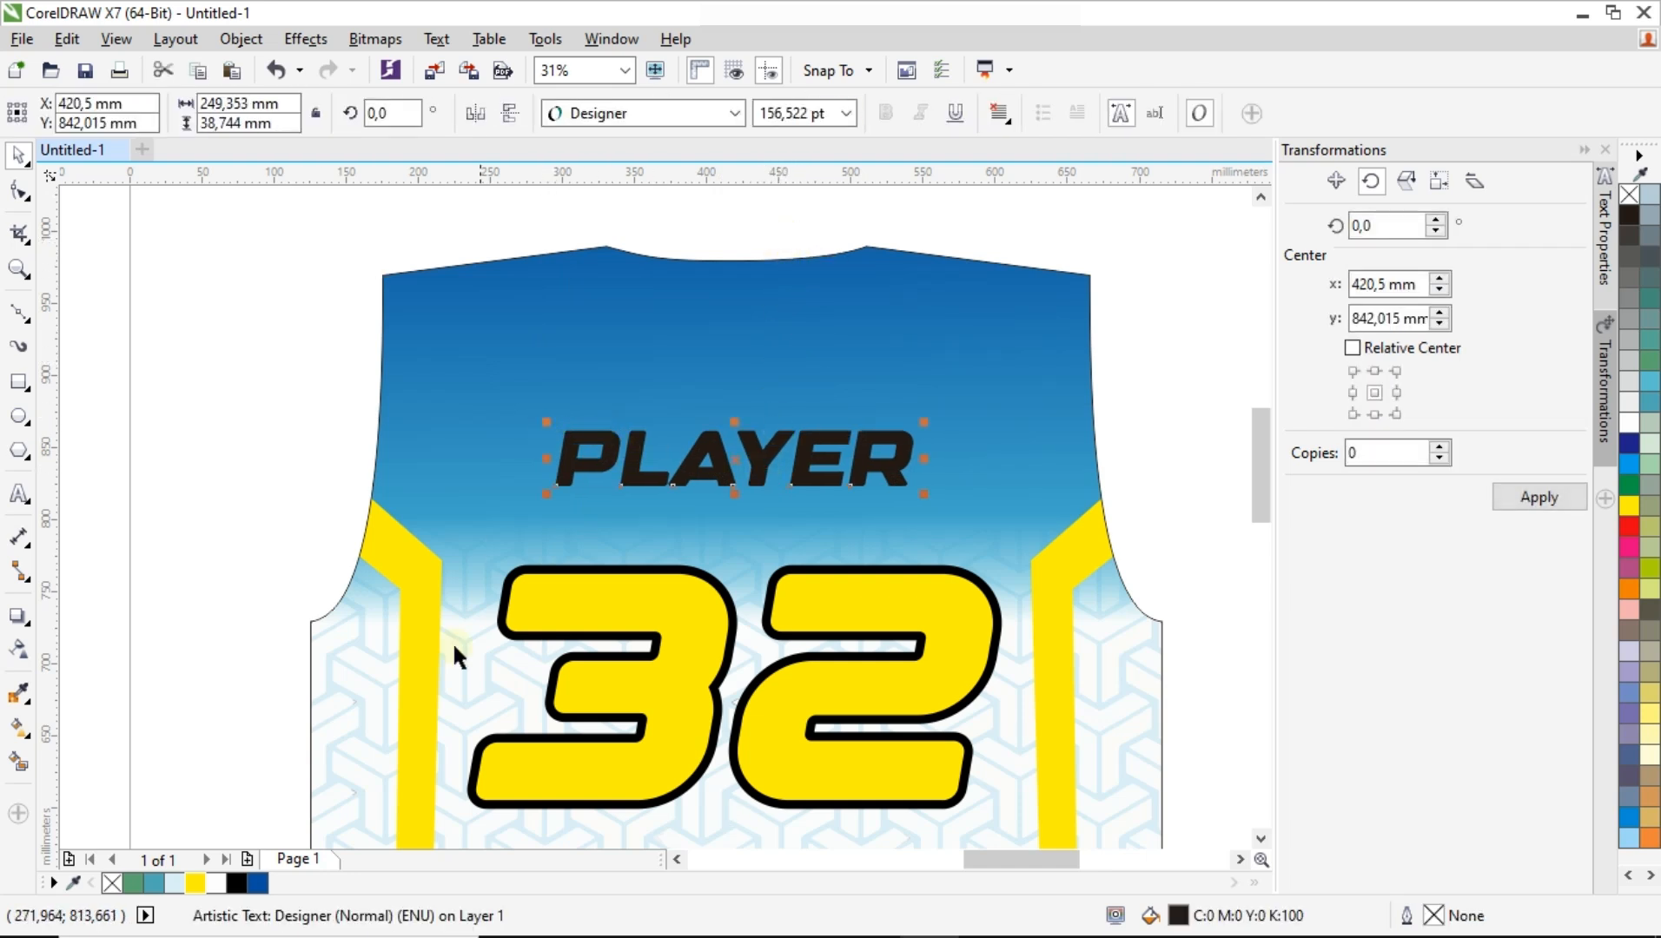
pyautogui.click(196, 885)
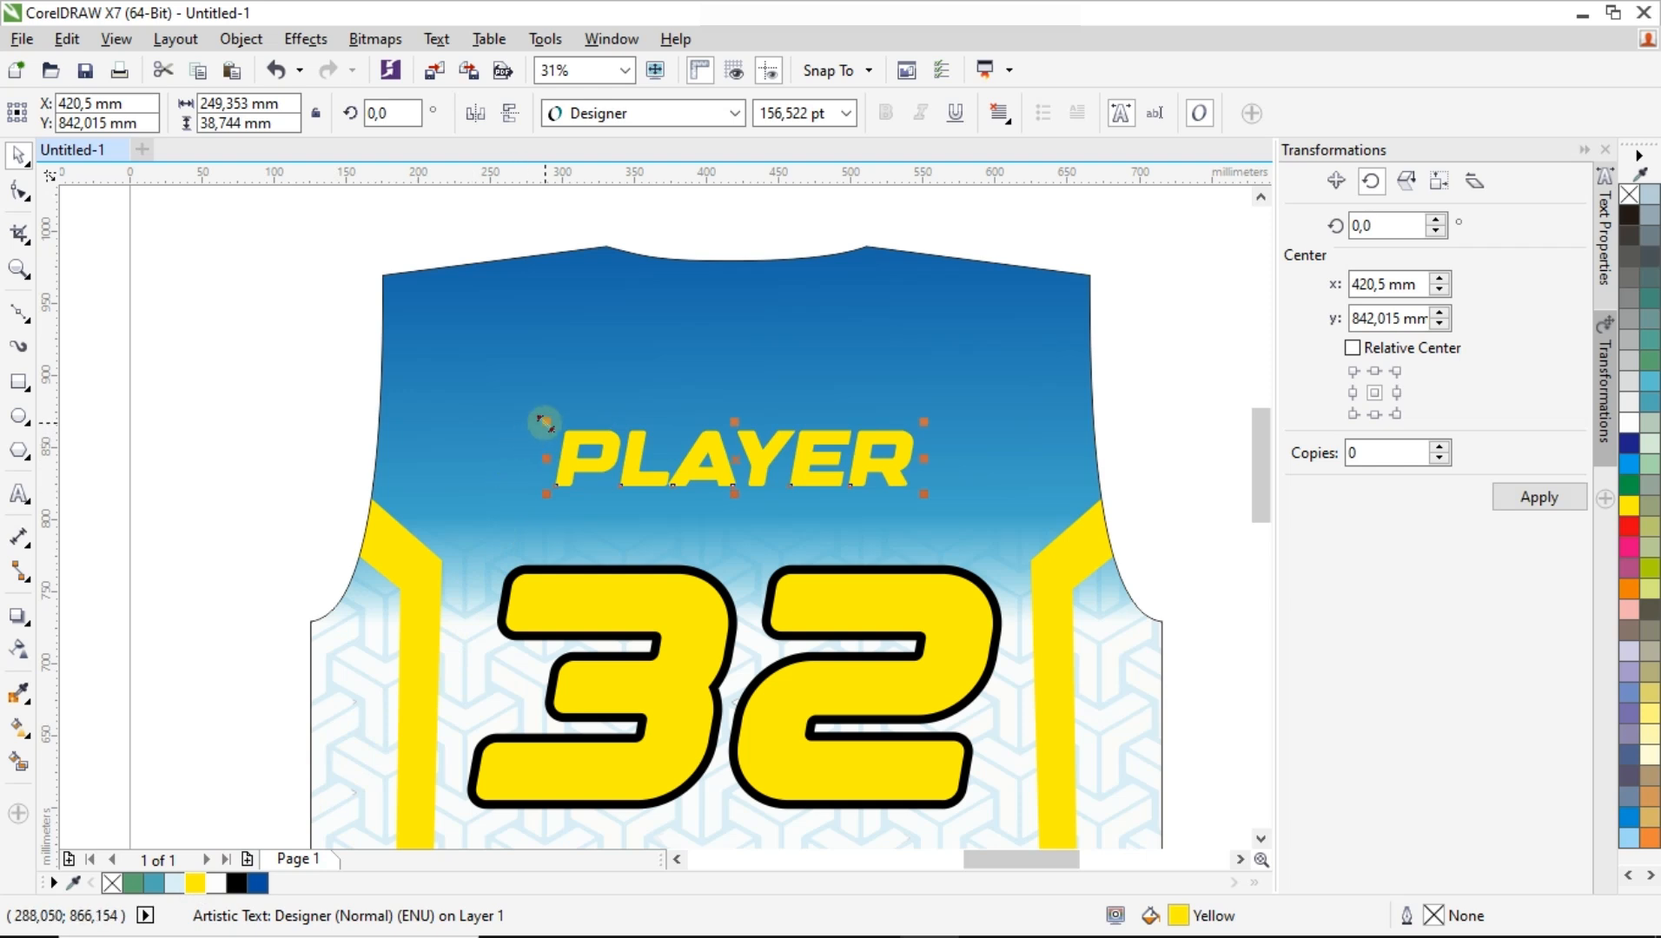
pyautogui.moveTo(544, 424); pyautogui.dragTo(514, 409)
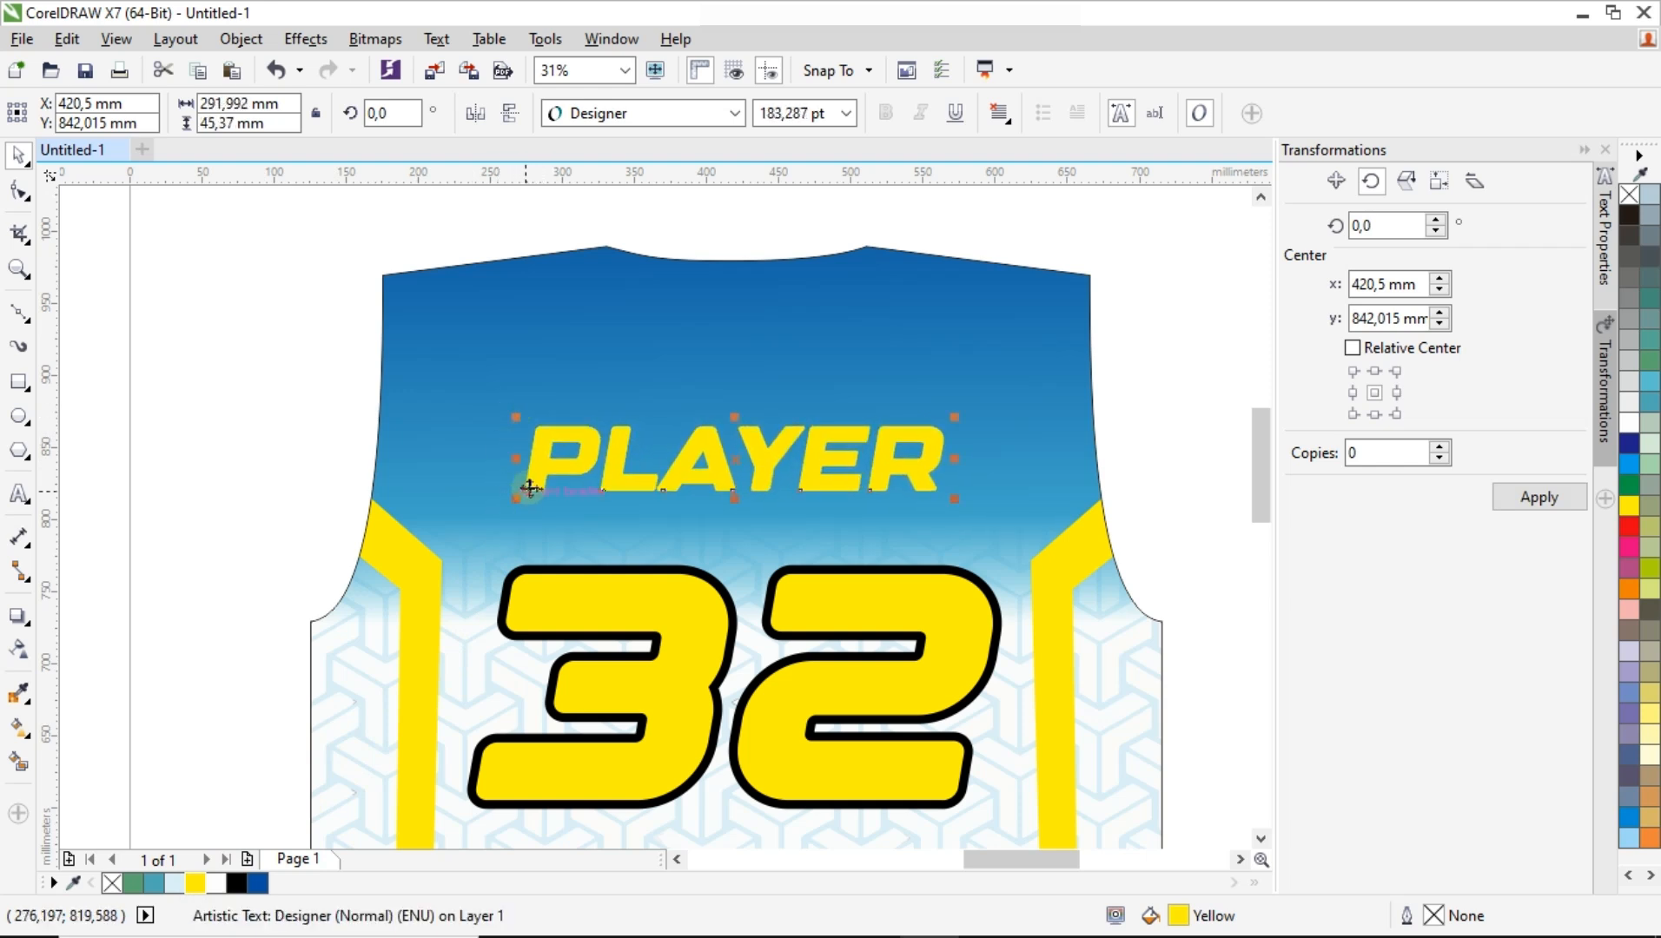
# Give the PLAYER text a black 16 pt outline with rounded corners, placed behind the fill and scaling with the object.
pyautogui.press('F12')
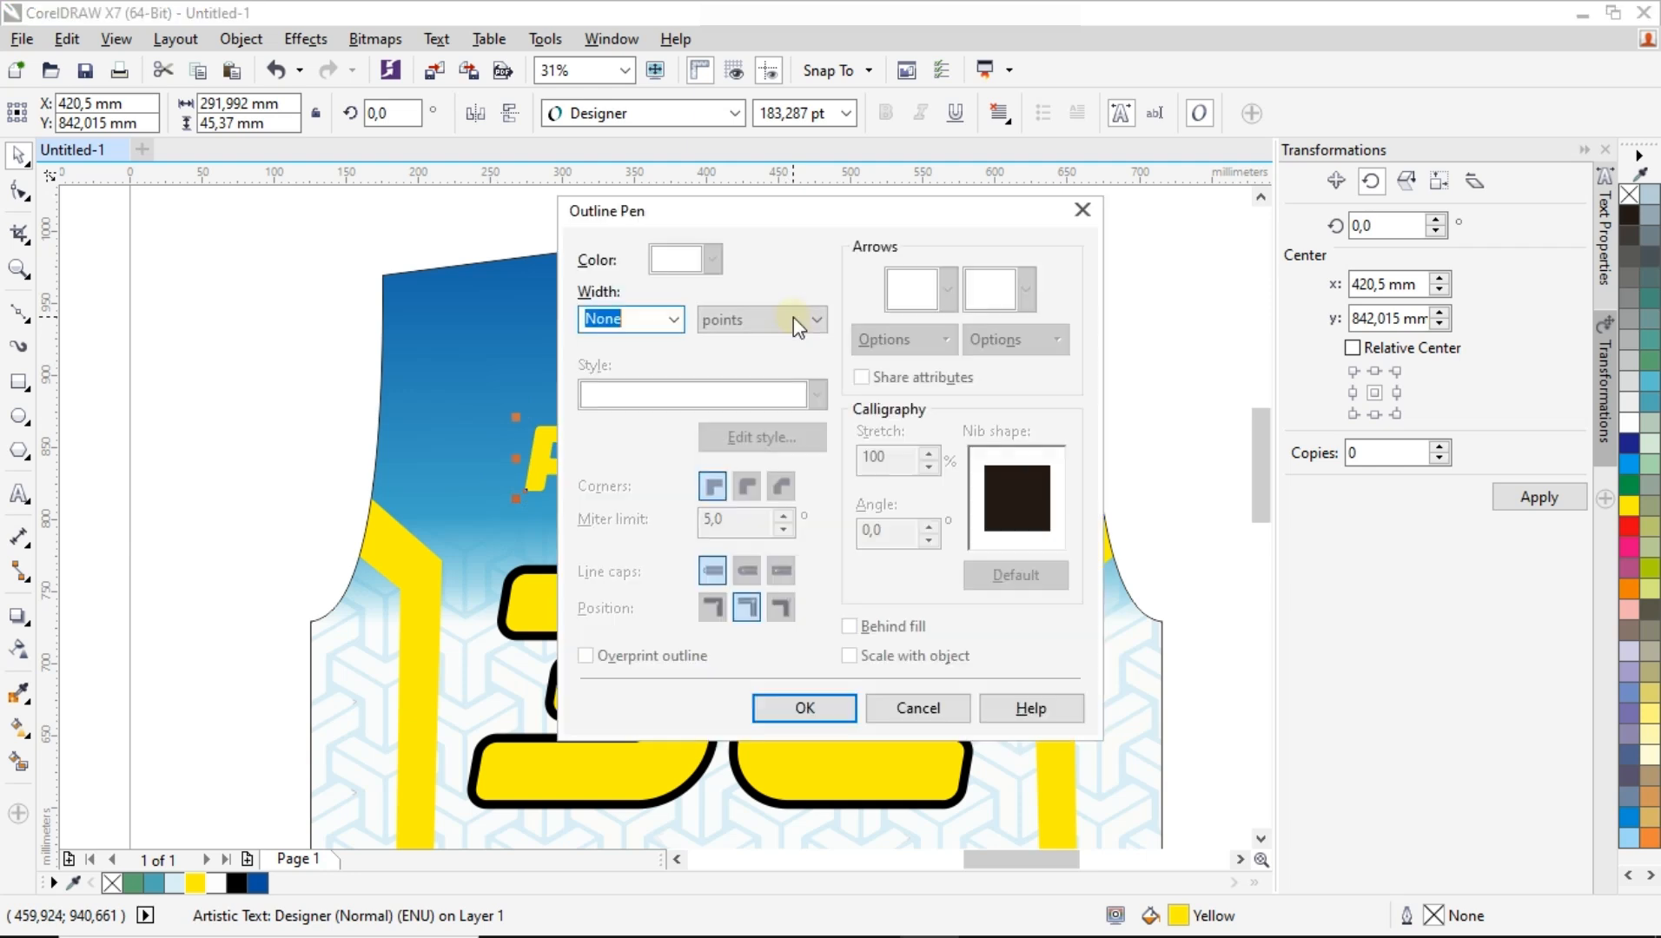
pyautogui.click(673, 320)
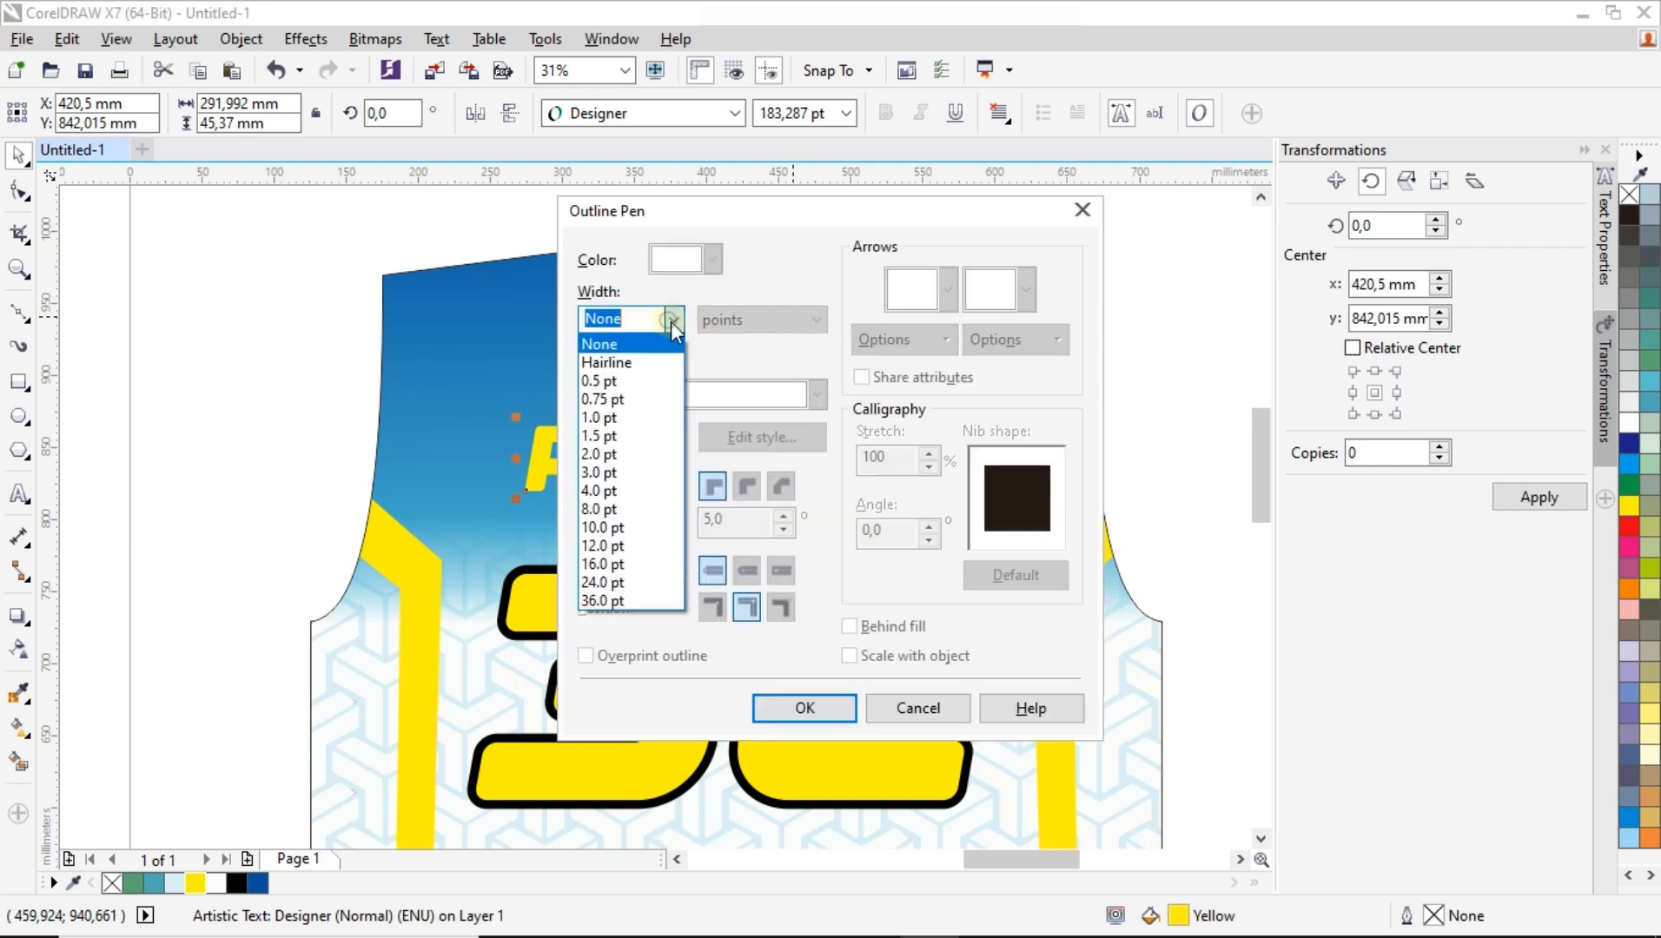
pyautogui.click(630, 567)
pyautogui.click(746, 486)
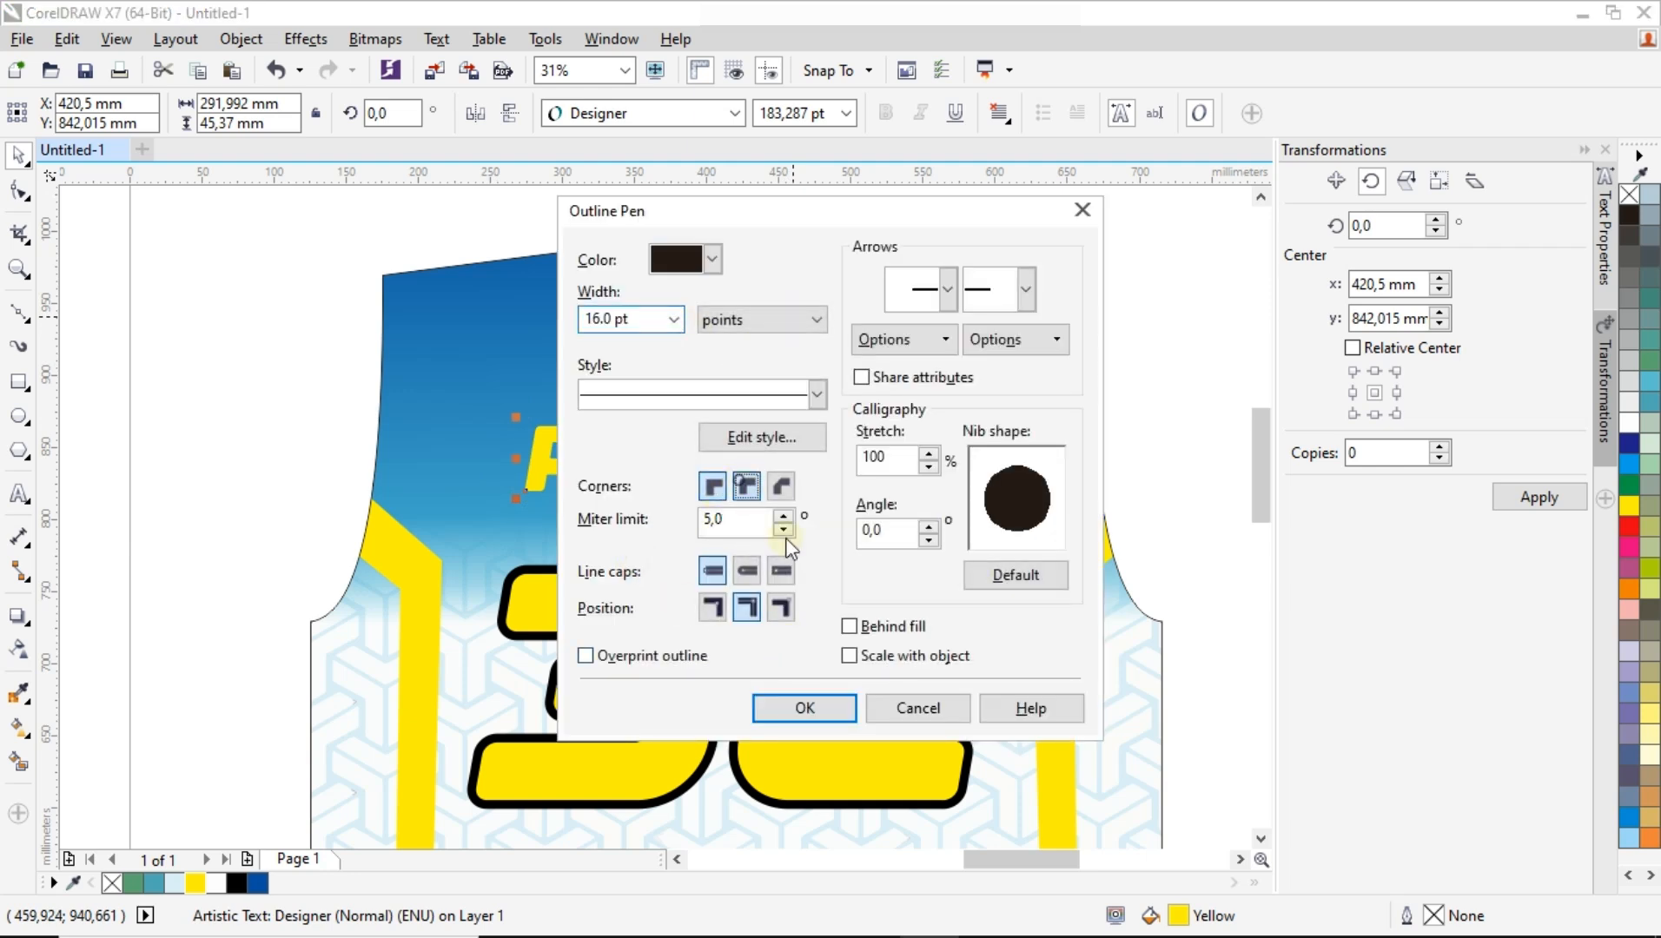
pyautogui.click(868, 628)
pyautogui.click(850, 656)
pyautogui.click(833, 705)
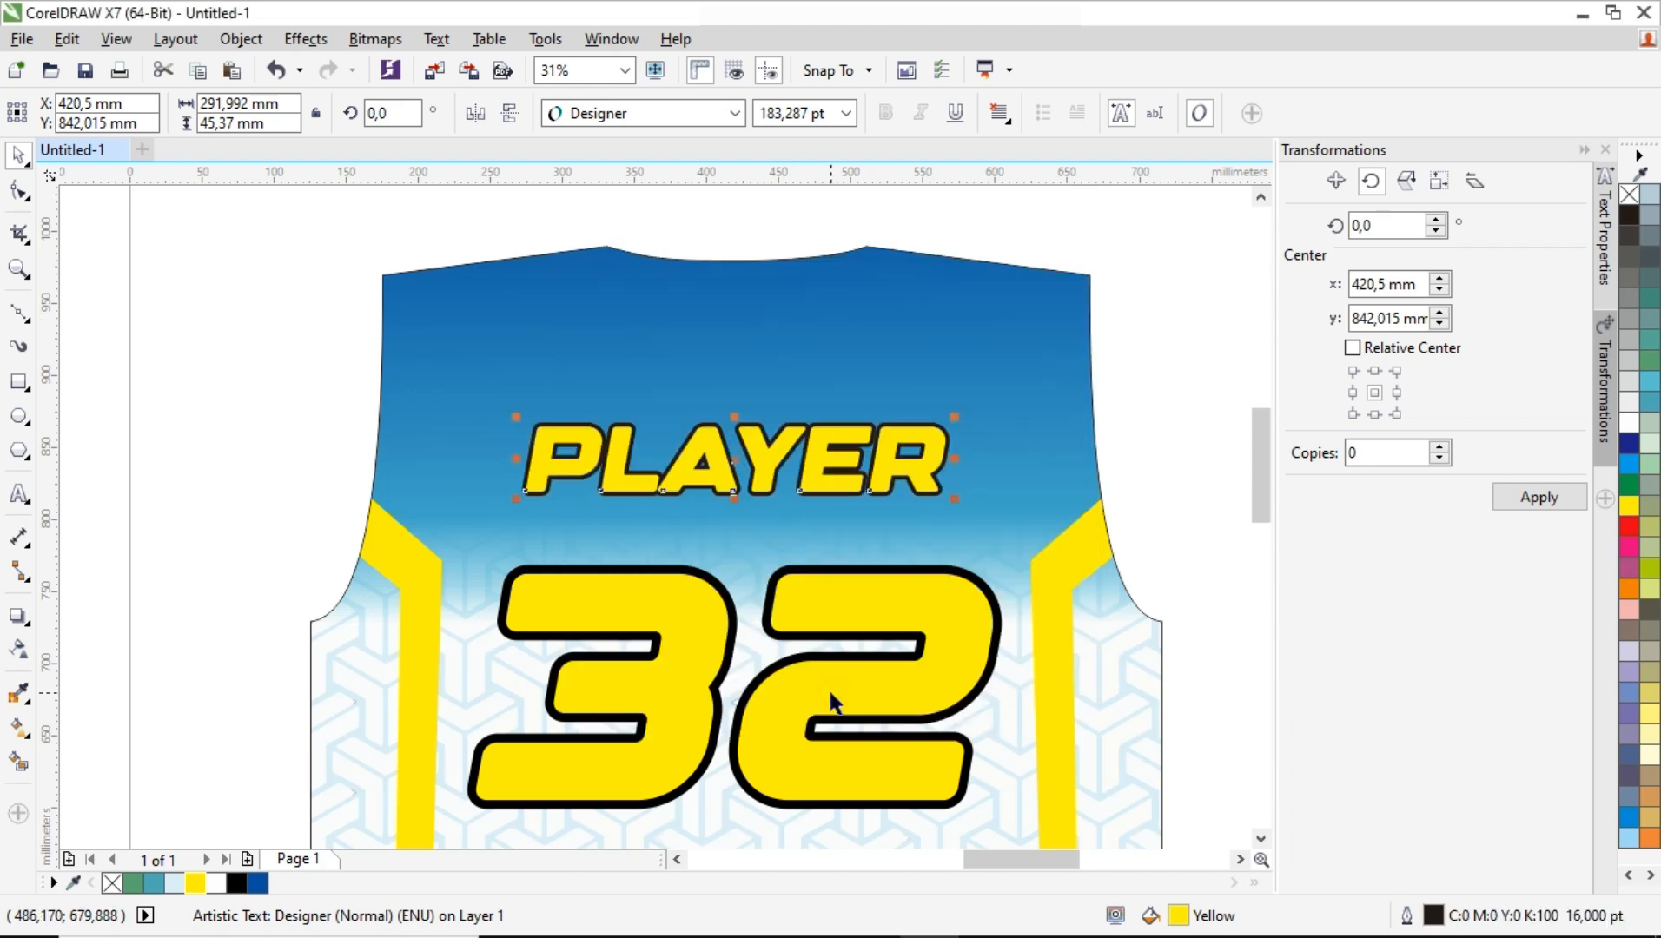
pyautogui.scroll(5, 832, 465)
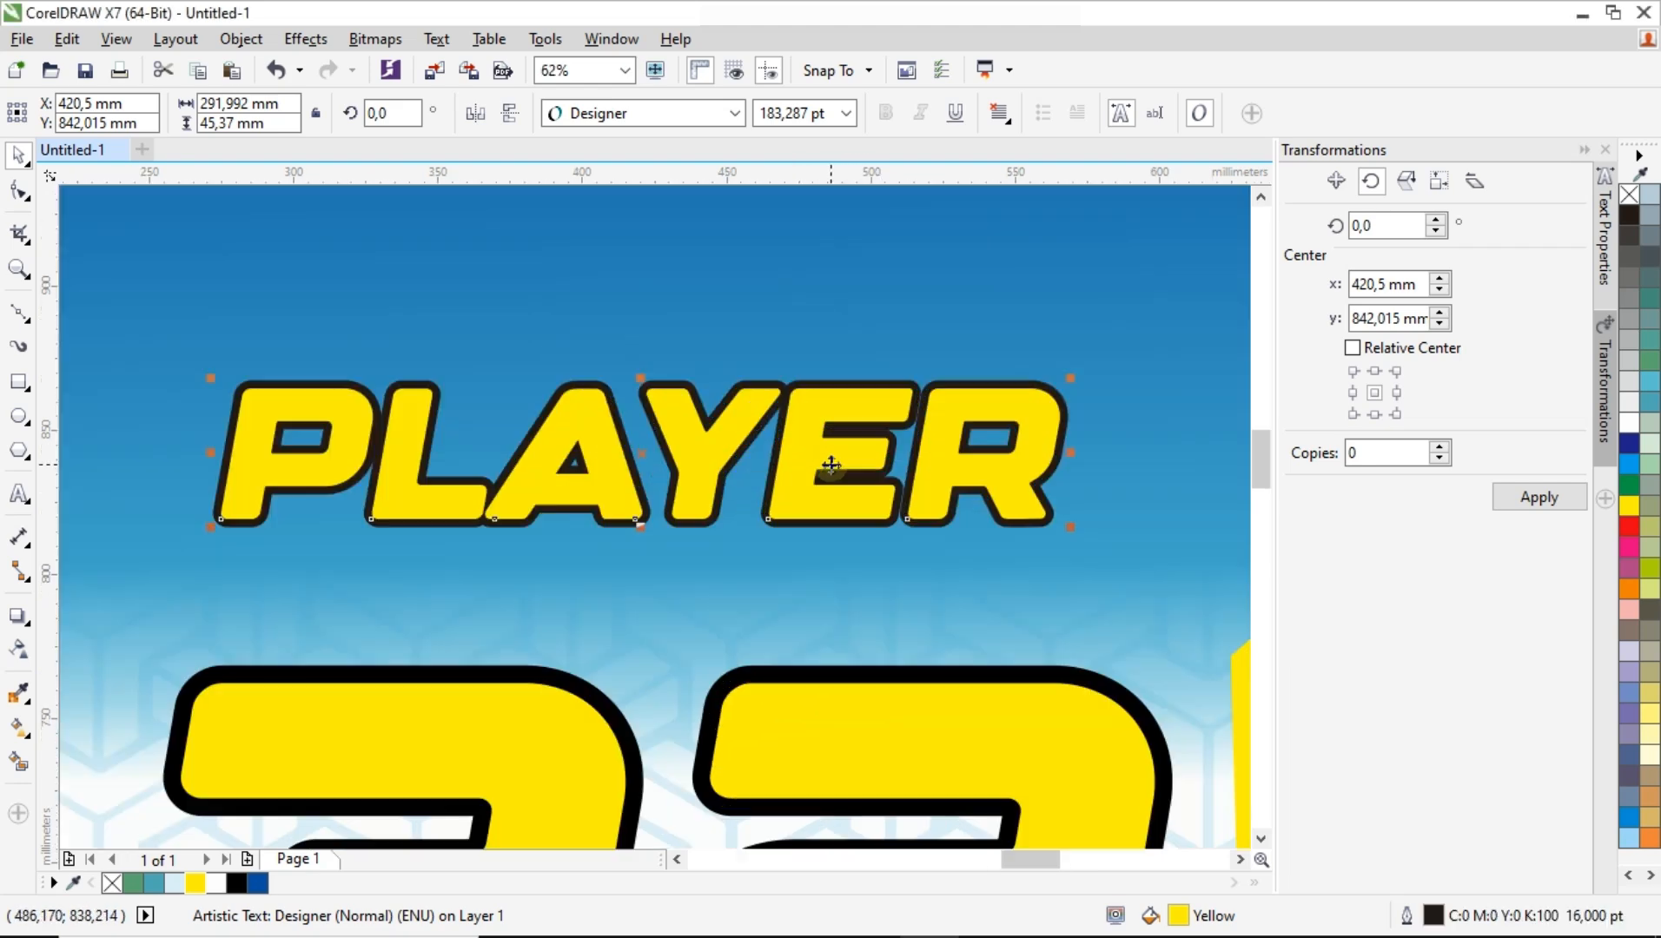
pyautogui.scroll(-6, 831, 465)
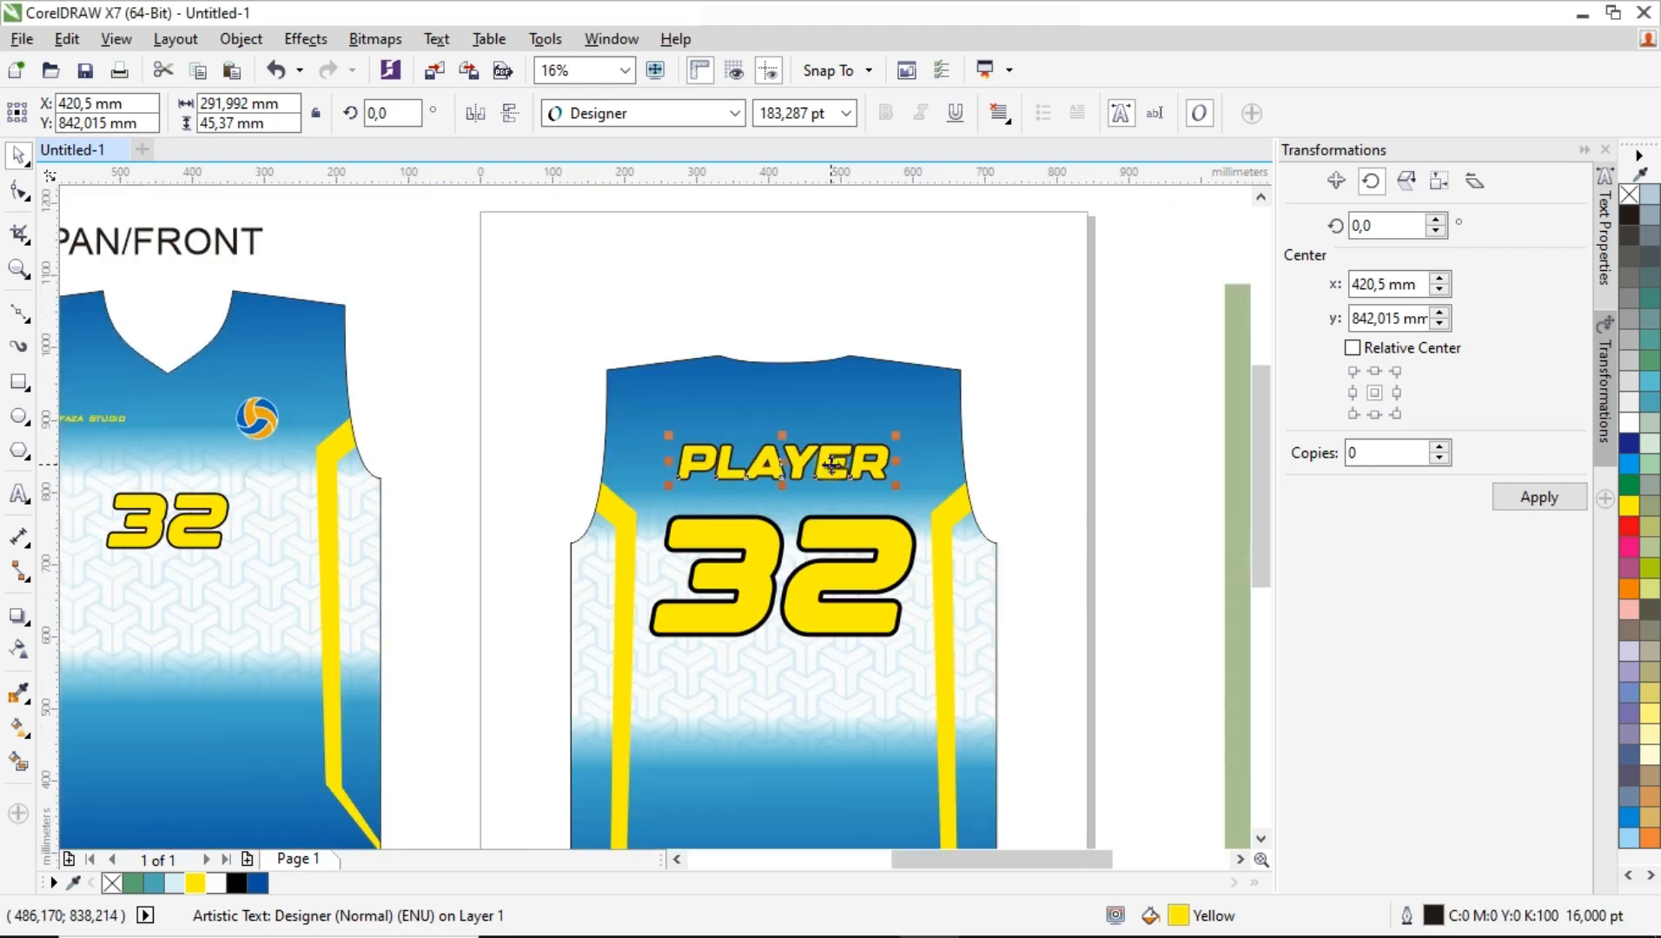
pyautogui.click(565, 401)
pyautogui.scroll(-1, 621, 361)
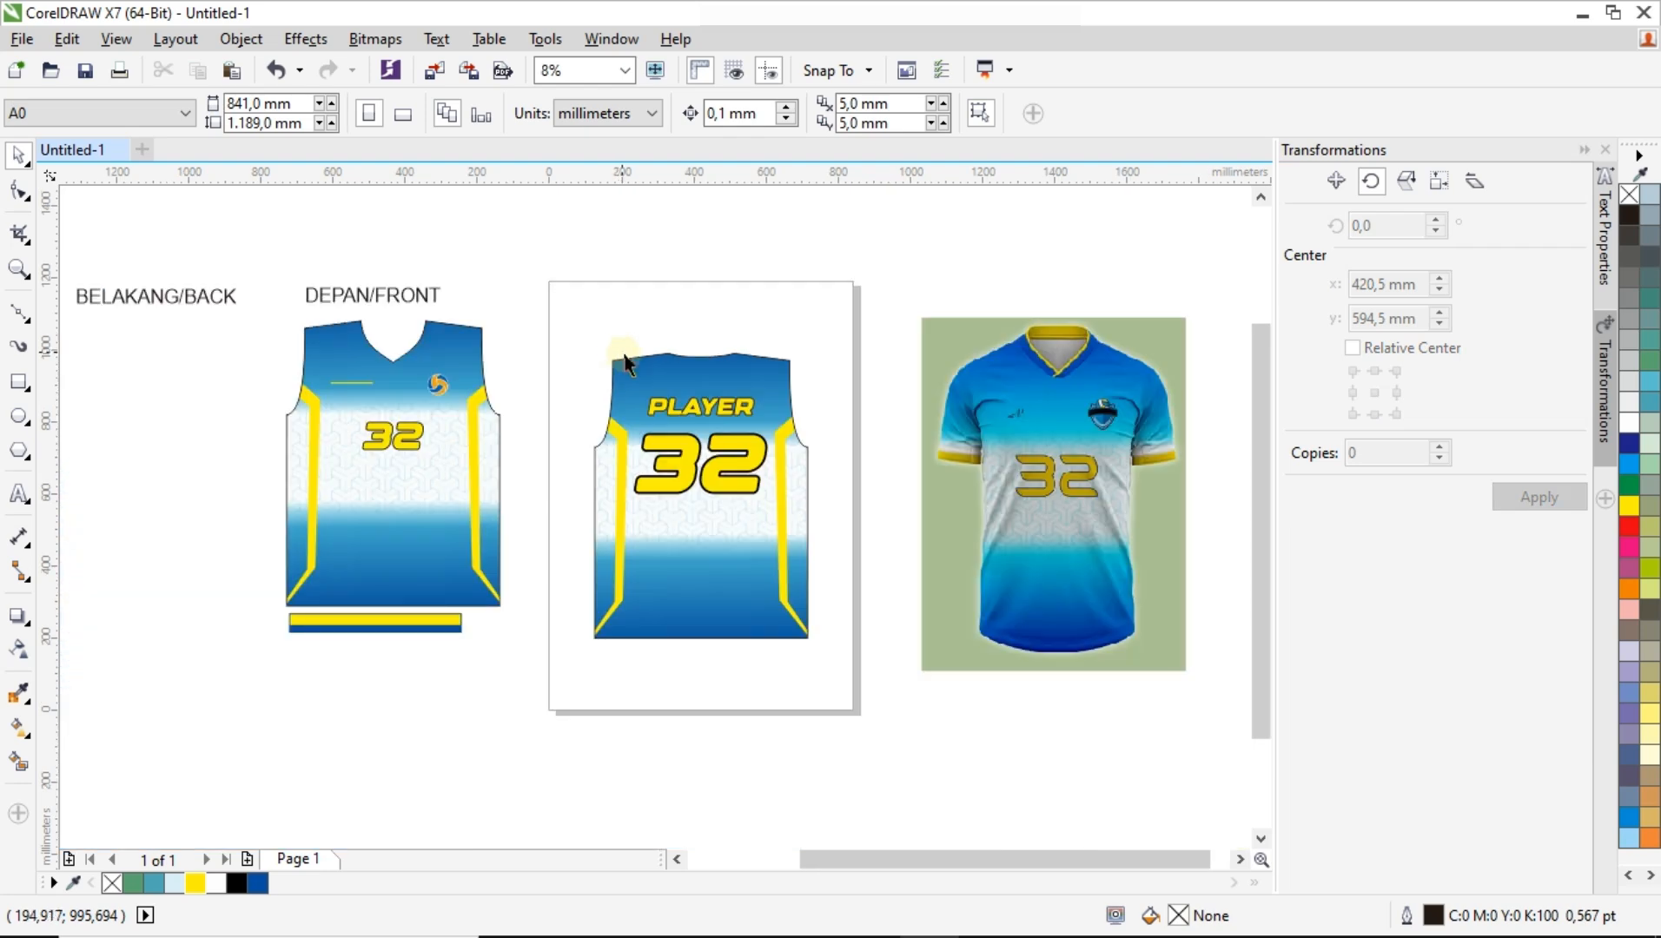
# Move the number 32 on the back piece slightly down, to Y about 658.7 mm, for more space below PLAYER.
pyautogui.scroll(1, 705, 479)
pyautogui.moveTo(719, 492); pyautogui.dragTo(724, 500)
pyautogui.scroll(-1, 673, 391)
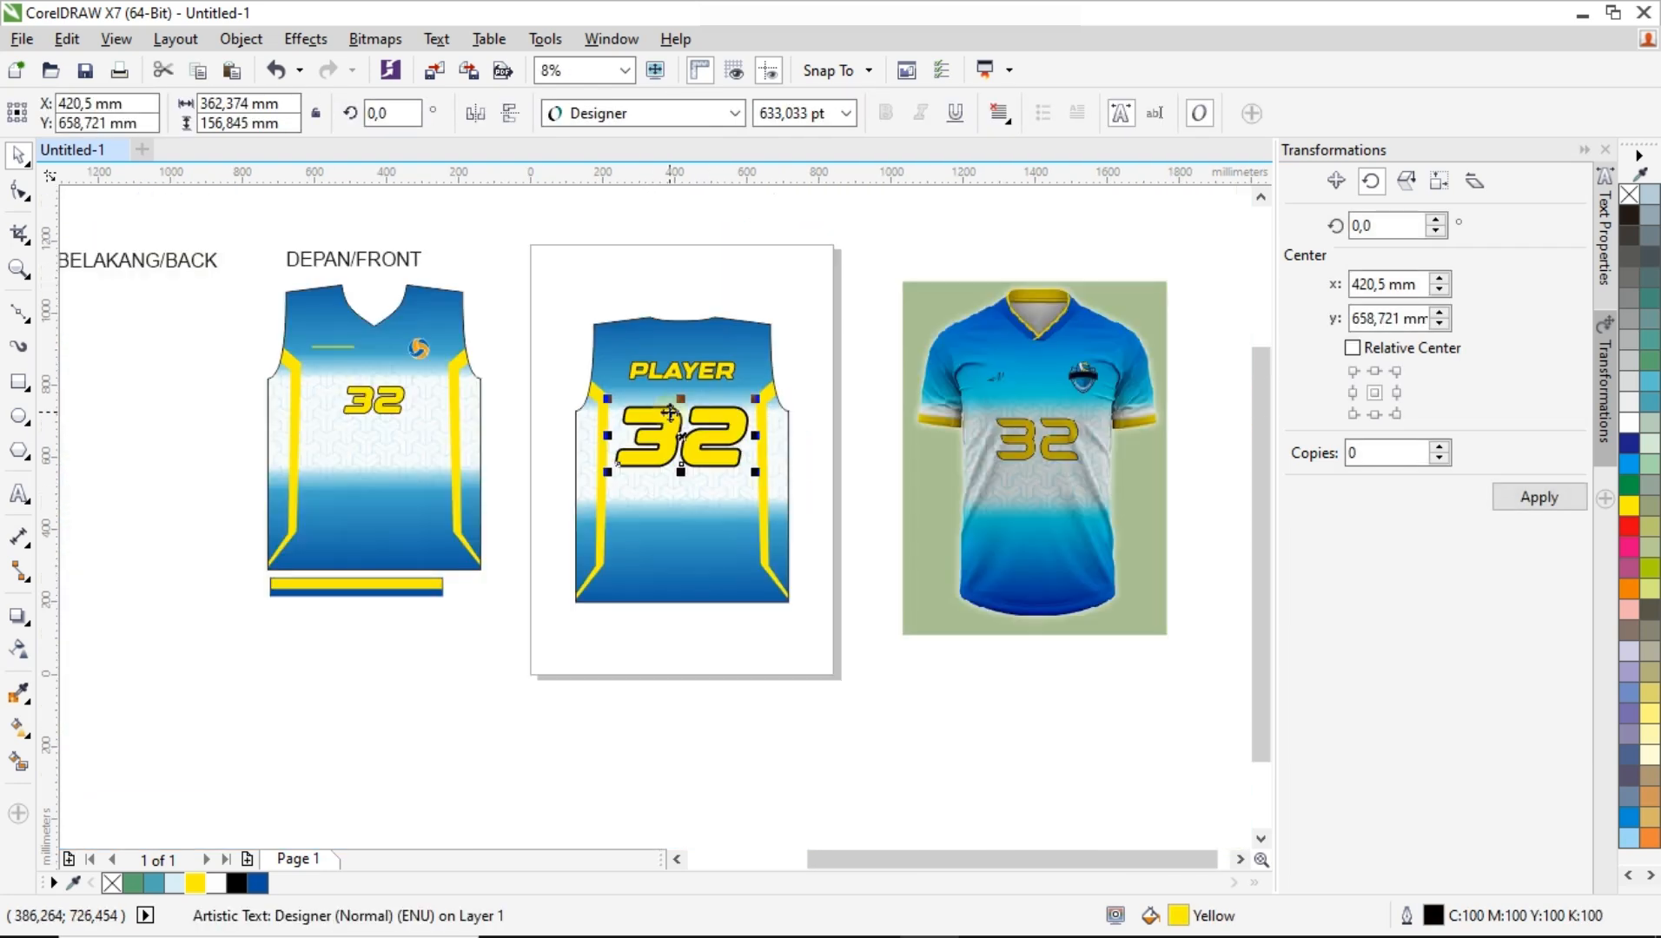
# Move the PLAYER text slightly down and centre it horizontally with the number 32 on the back piece.
pyautogui.scroll(1, 672, 379)
pyautogui.moveTo(702, 361); pyautogui.dragTo(707, 379)
pyautogui.keyDown('shift'); pyautogui.click(756, 460); pyautogui.keyUp('shift')
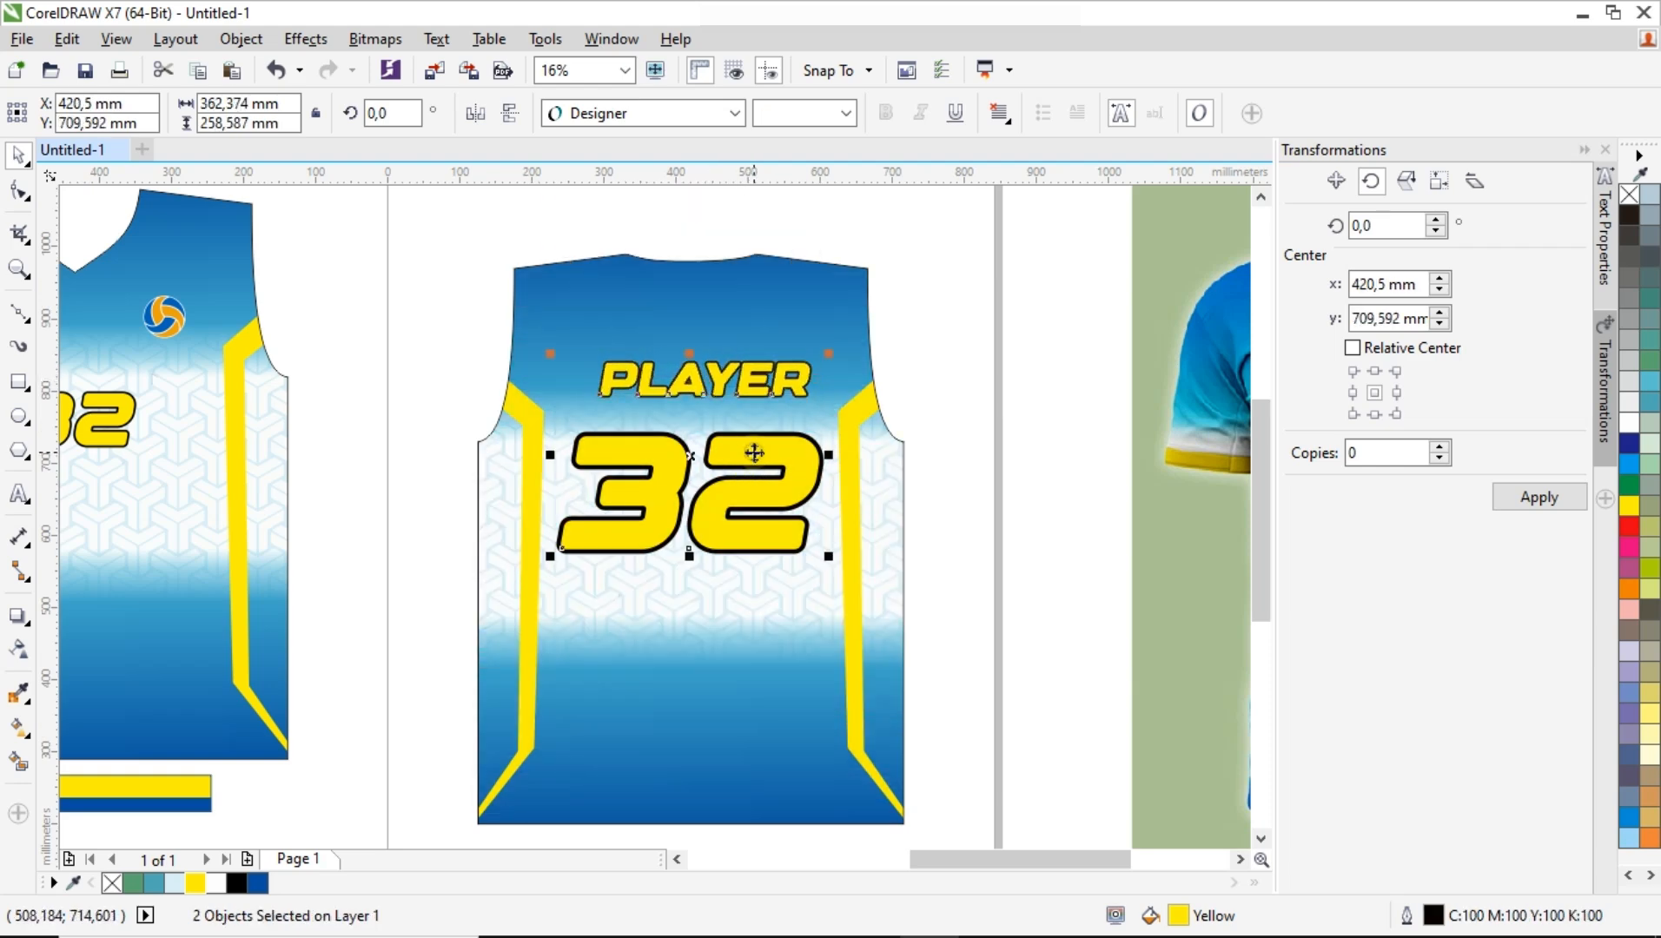
pyautogui.keyDown('shift'); pyautogui.click(717, 299); pyautogui.keyUp('shift')
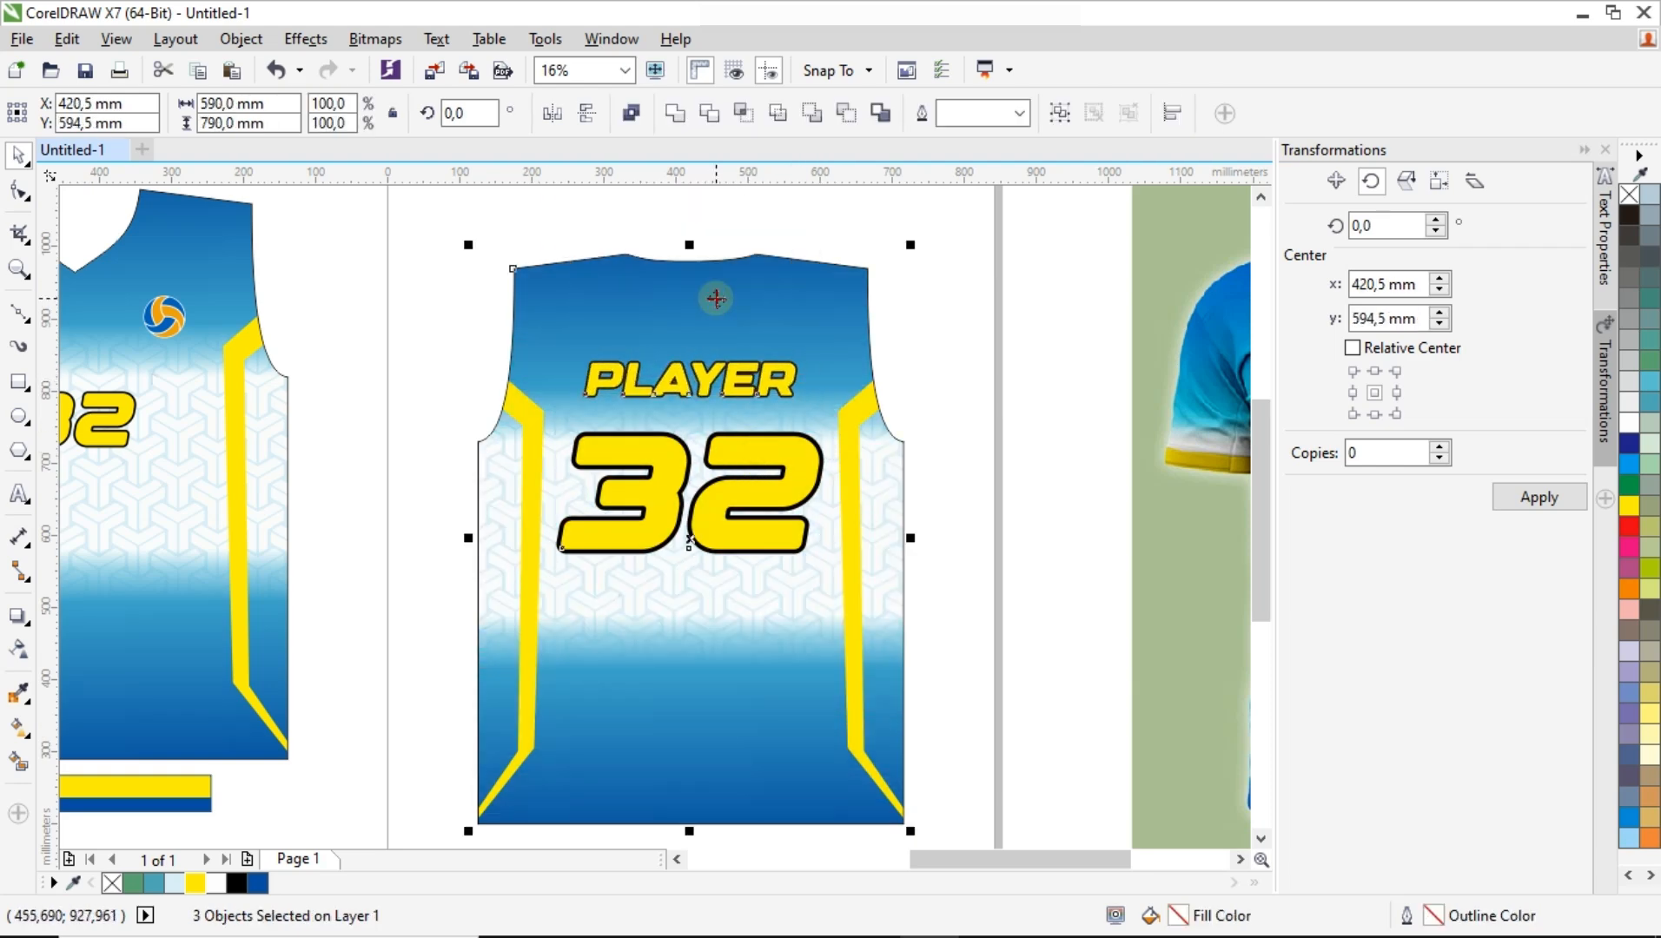
pyautogui.scroll(-1, 705, 369)
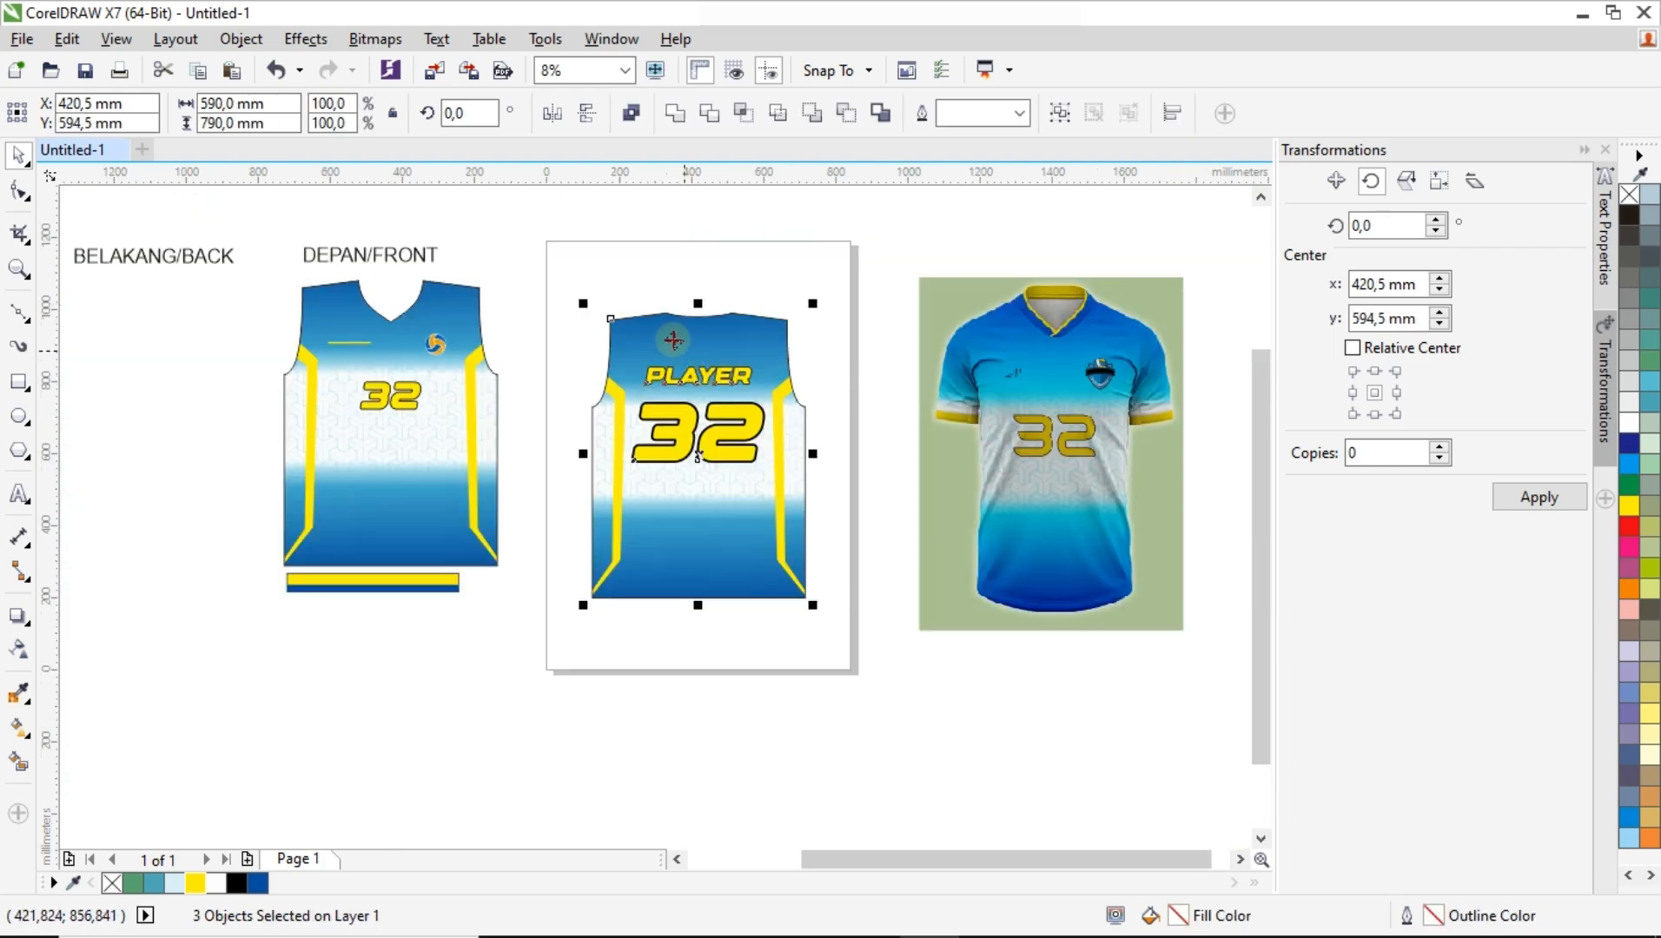
pyautogui.click(578, 278)
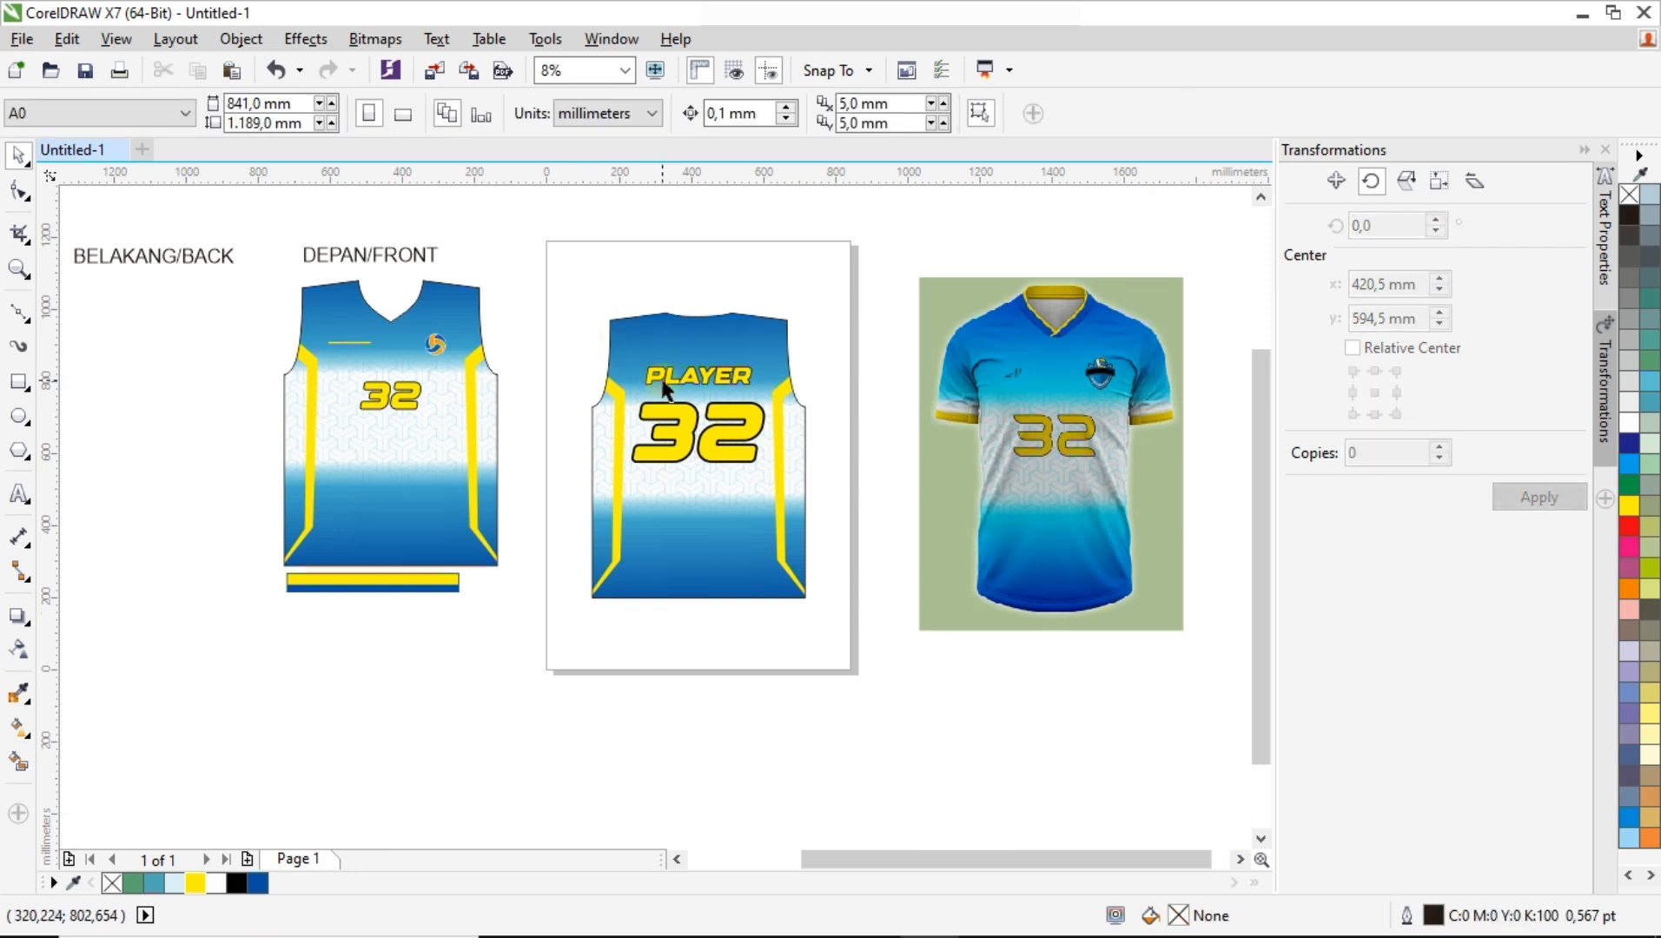
# Group the back piece with its name and number, and move the group under the BELAKANG/BACK label.
pyautogui.moveTo(653, 402); pyautogui.dragTo(844, 622)
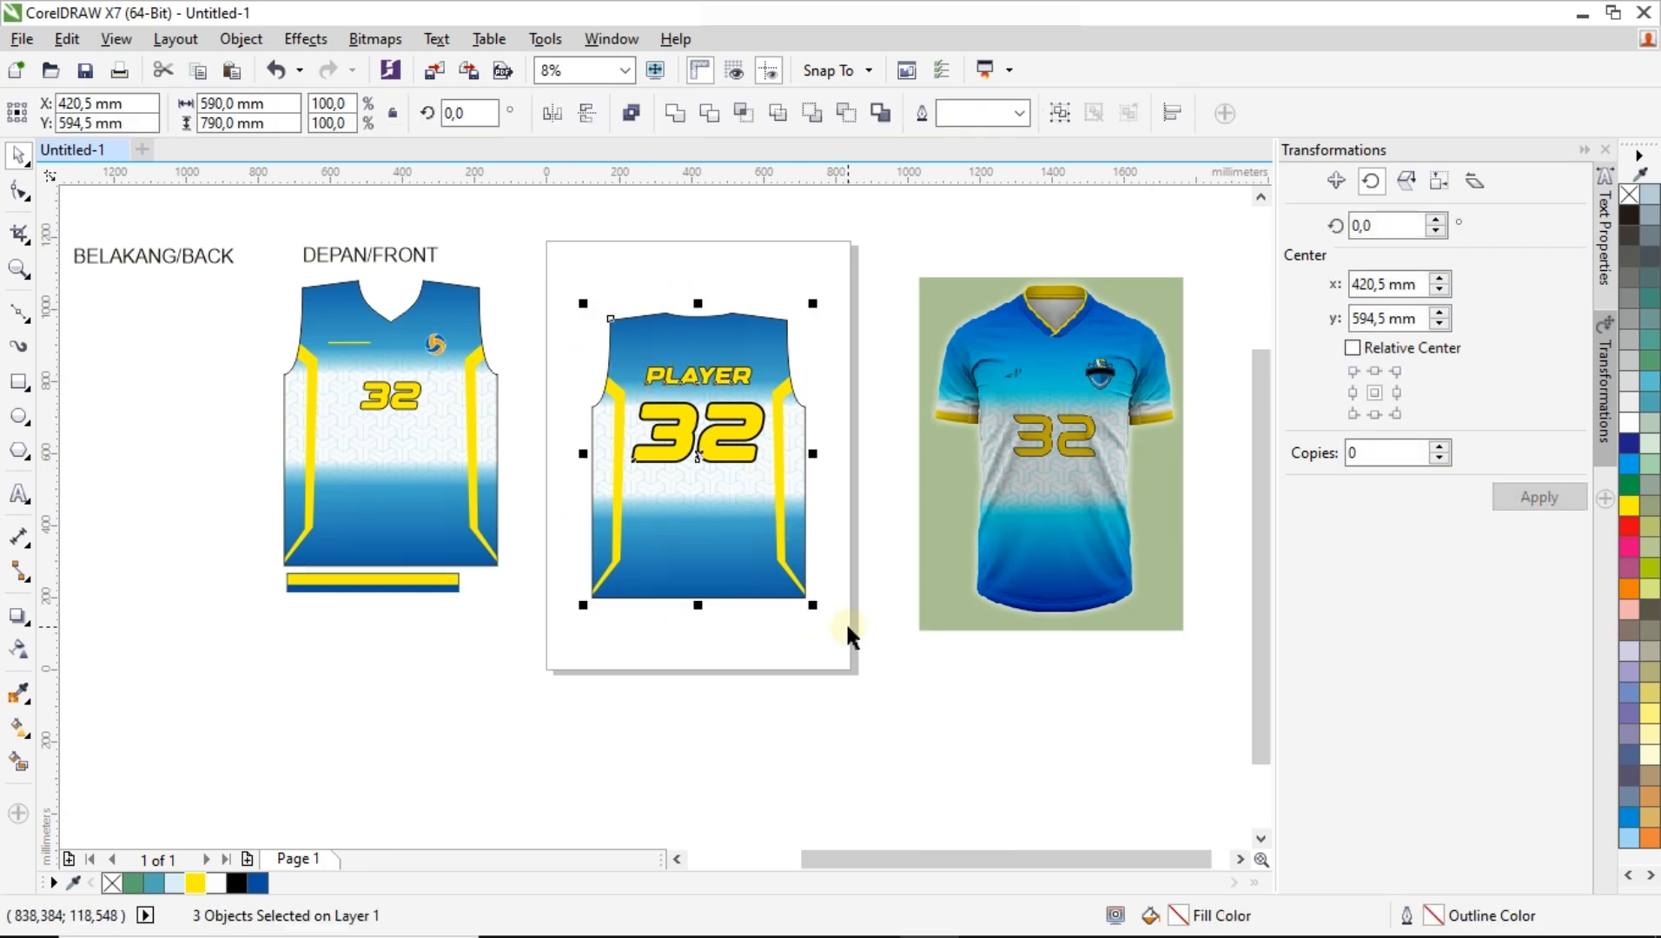
pyautogui.hotkey('ctrl', 'g')
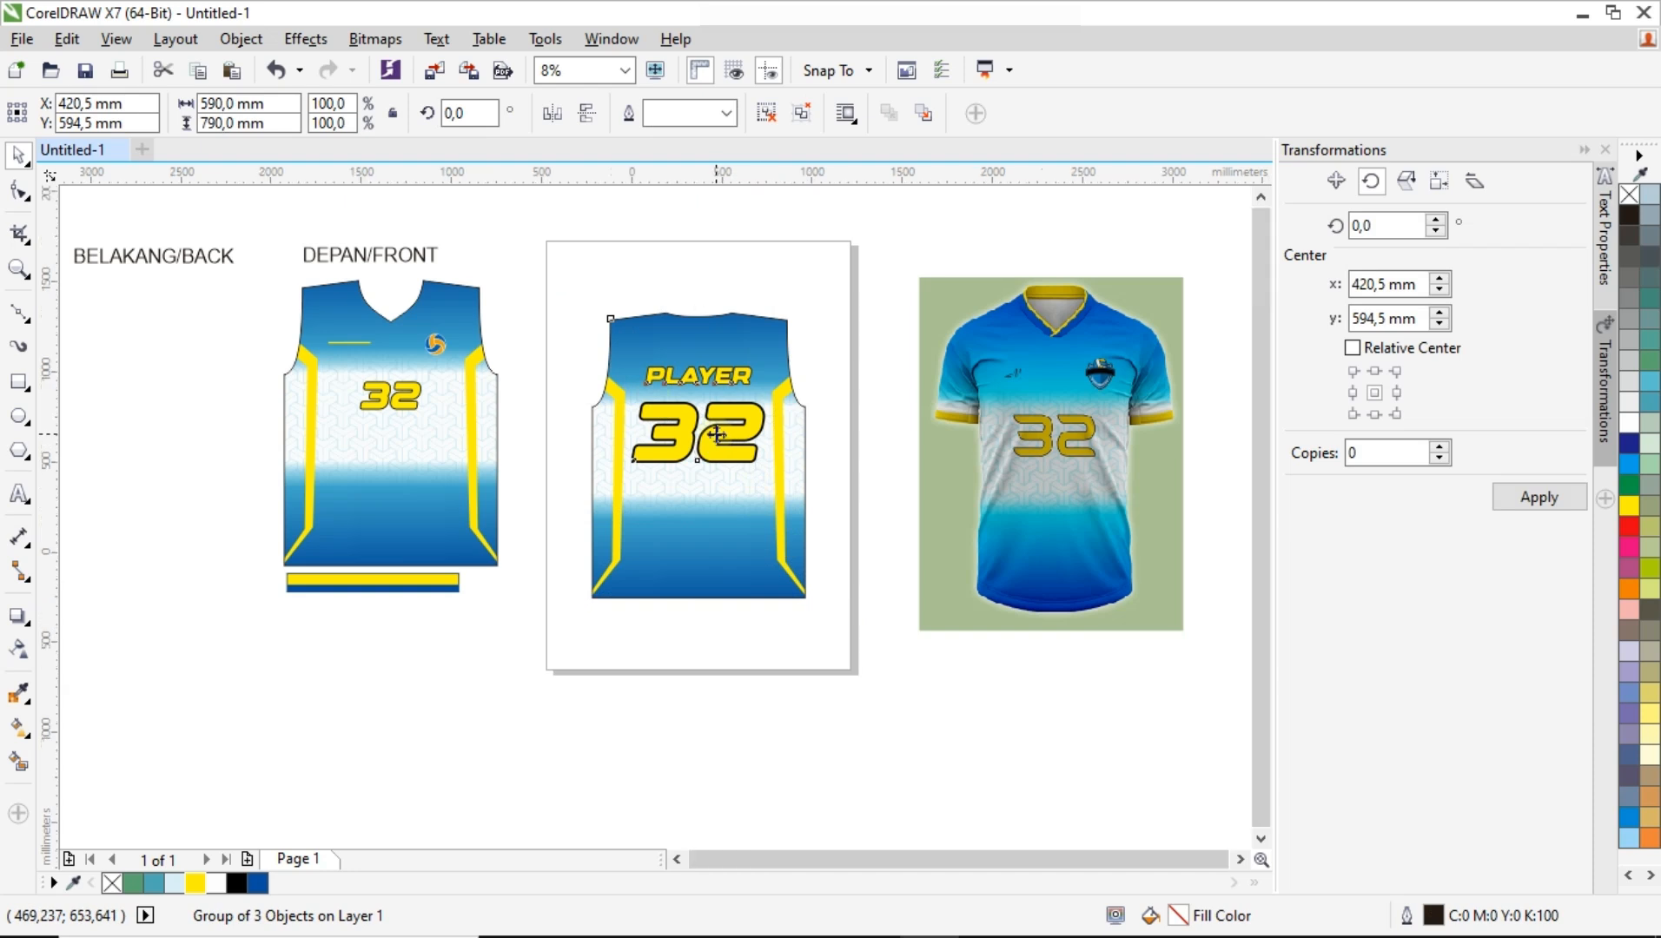
pyautogui.scroll(-1, 708, 436)
pyautogui.moveTo(704, 435); pyautogui.dragTo(424, 422)
pyautogui.click(708, 566)
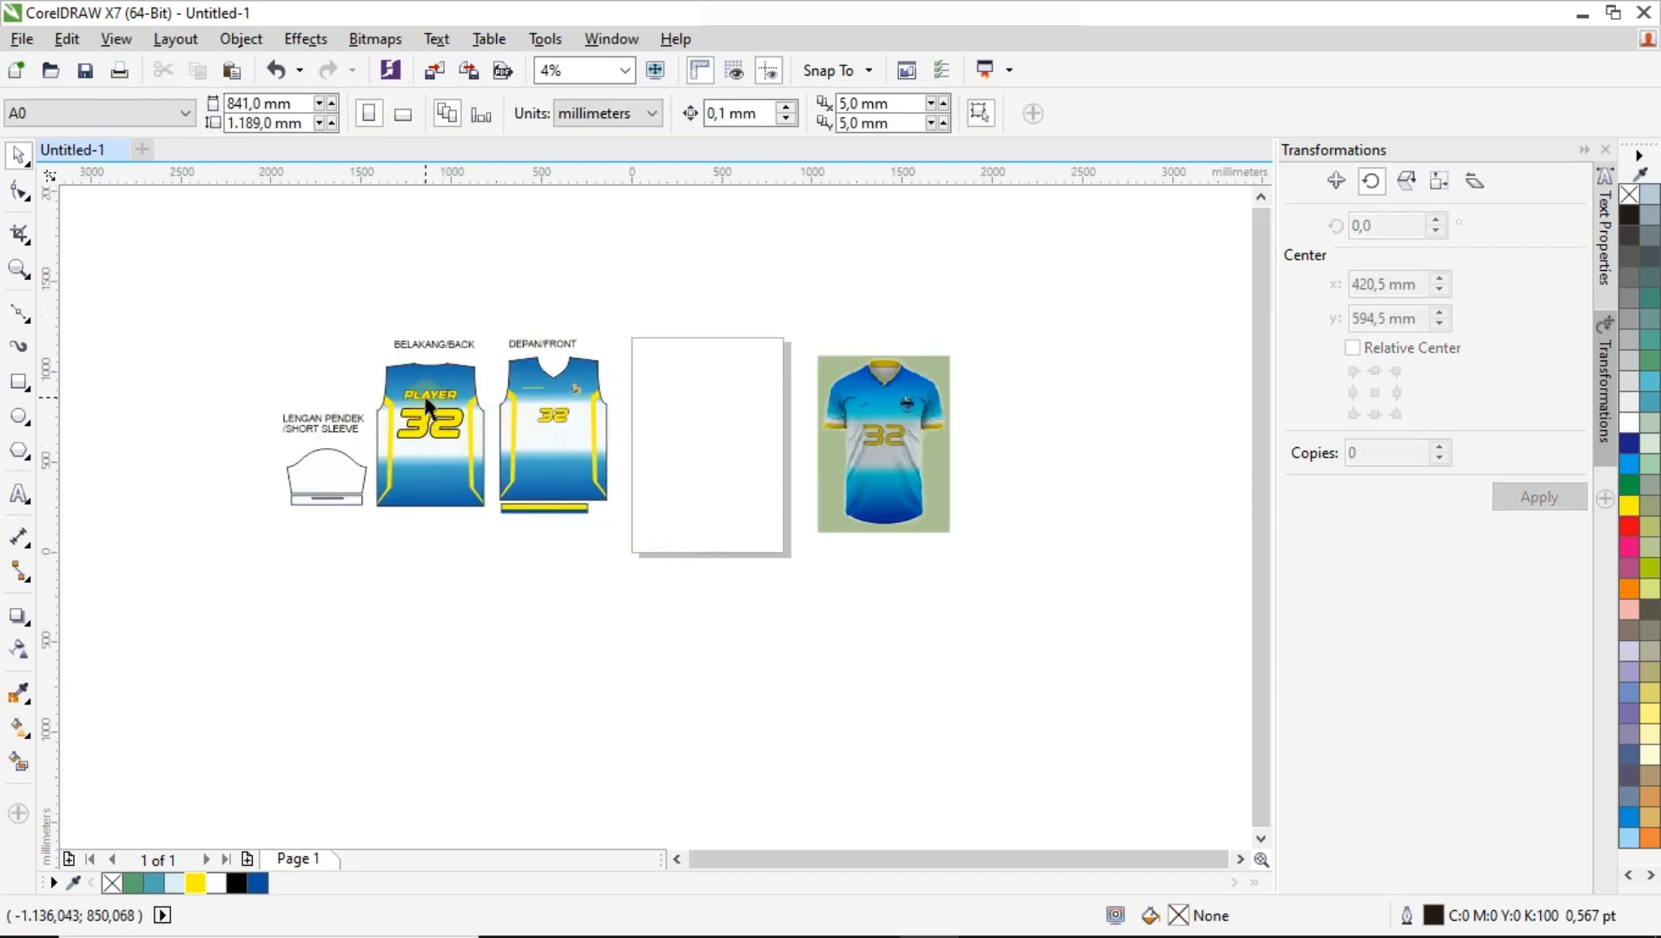
# Check the sleeve design on the jersey mockup and move the short sleeve pattern with its band onto the page.
pyautogui.scroll(3, 423, 394)
pyautogui.scroll(-3, 423, 394)
pyautogui.scroll(3, 850, 410)
pyautogui.scroll(2, 854, 415)
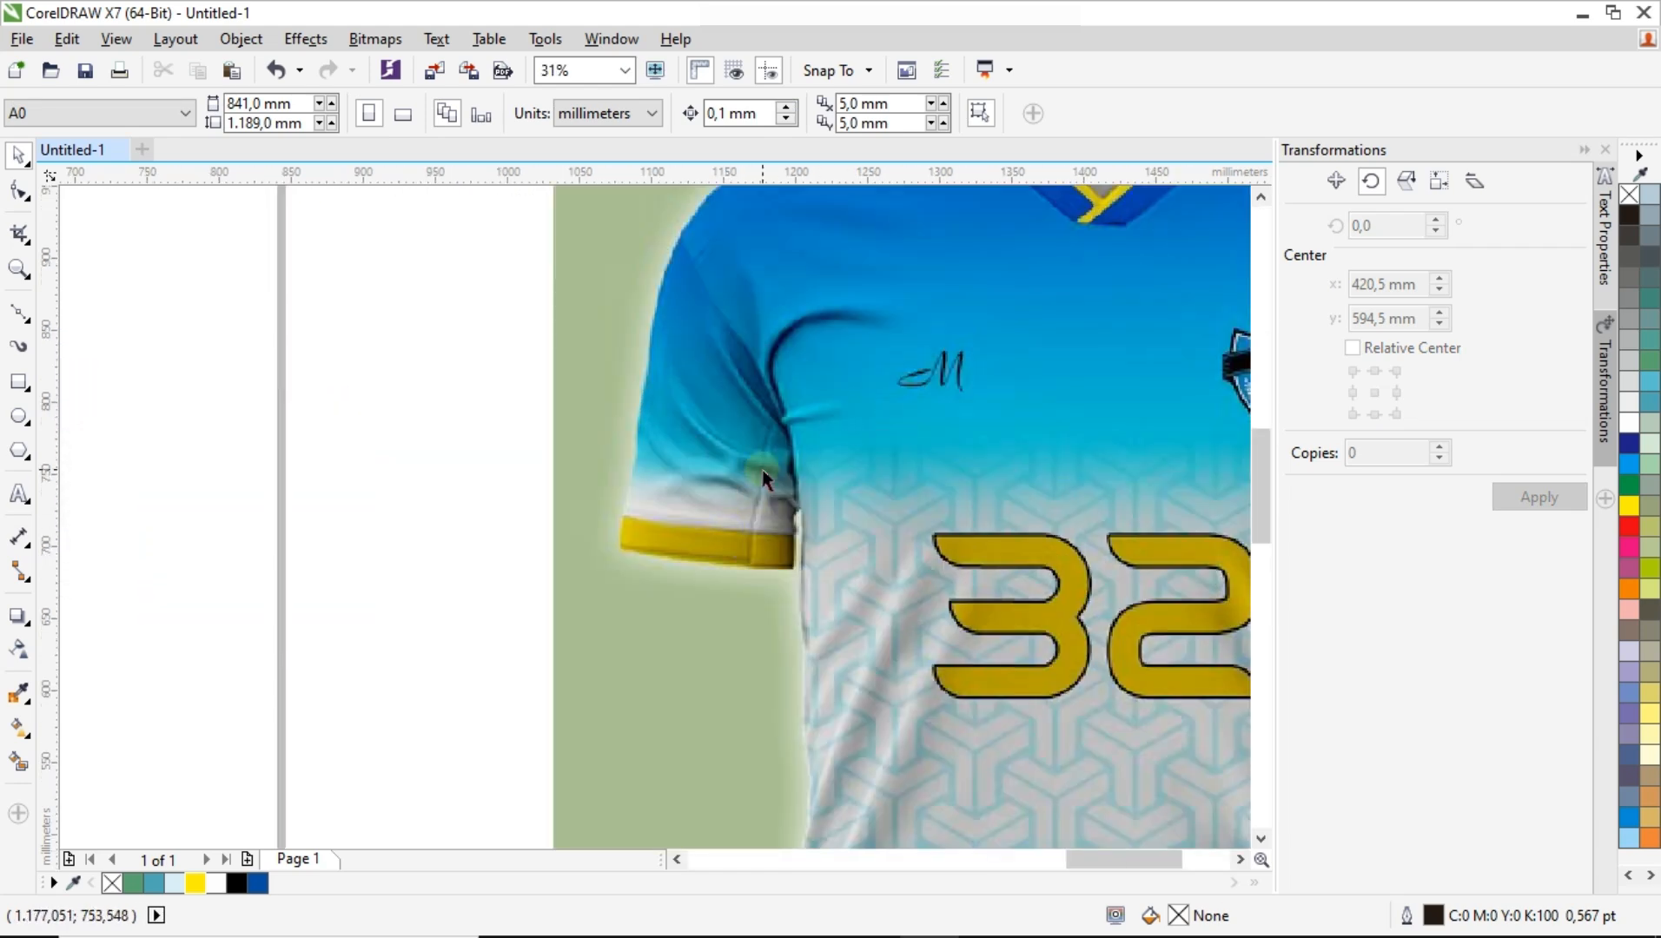
pyautogui.scroll(-4, 765, 477)
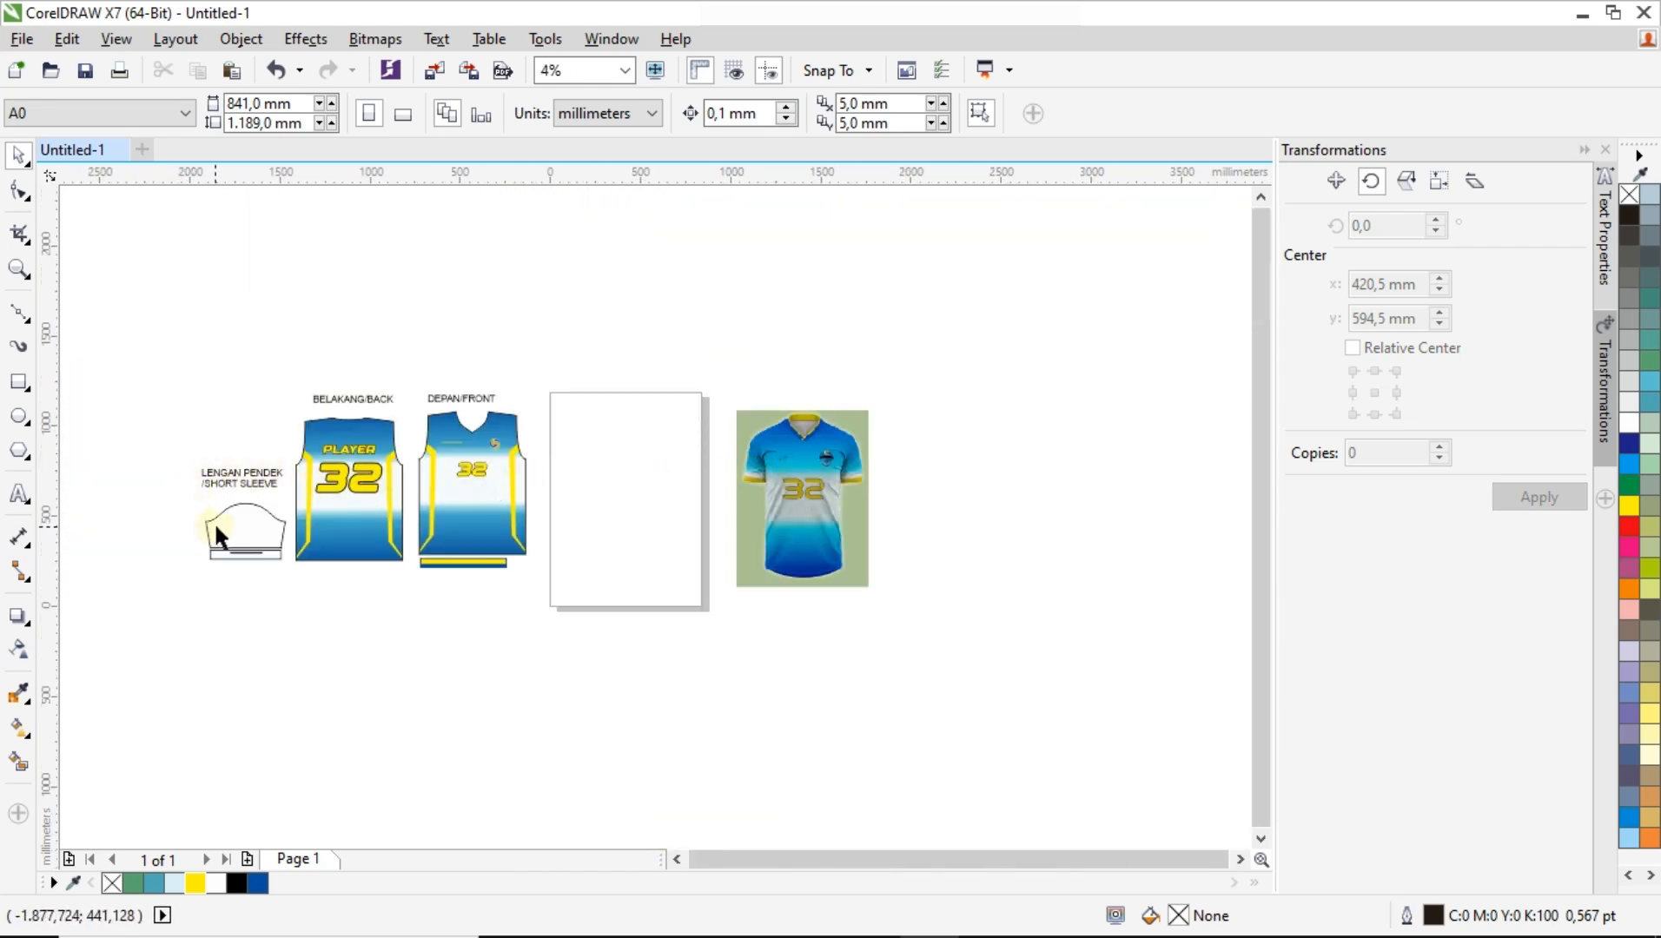
pyautogui.moveTo(176, 484)
pyautogui.mouseDown()
pyautogui.moveTo(268, 523)
pyautogui.moveTo(304, 573)
pyautogui.moveTo(640, 497)
pyautogui.moveTo(614, 502)
pyautogui.mouseUp()
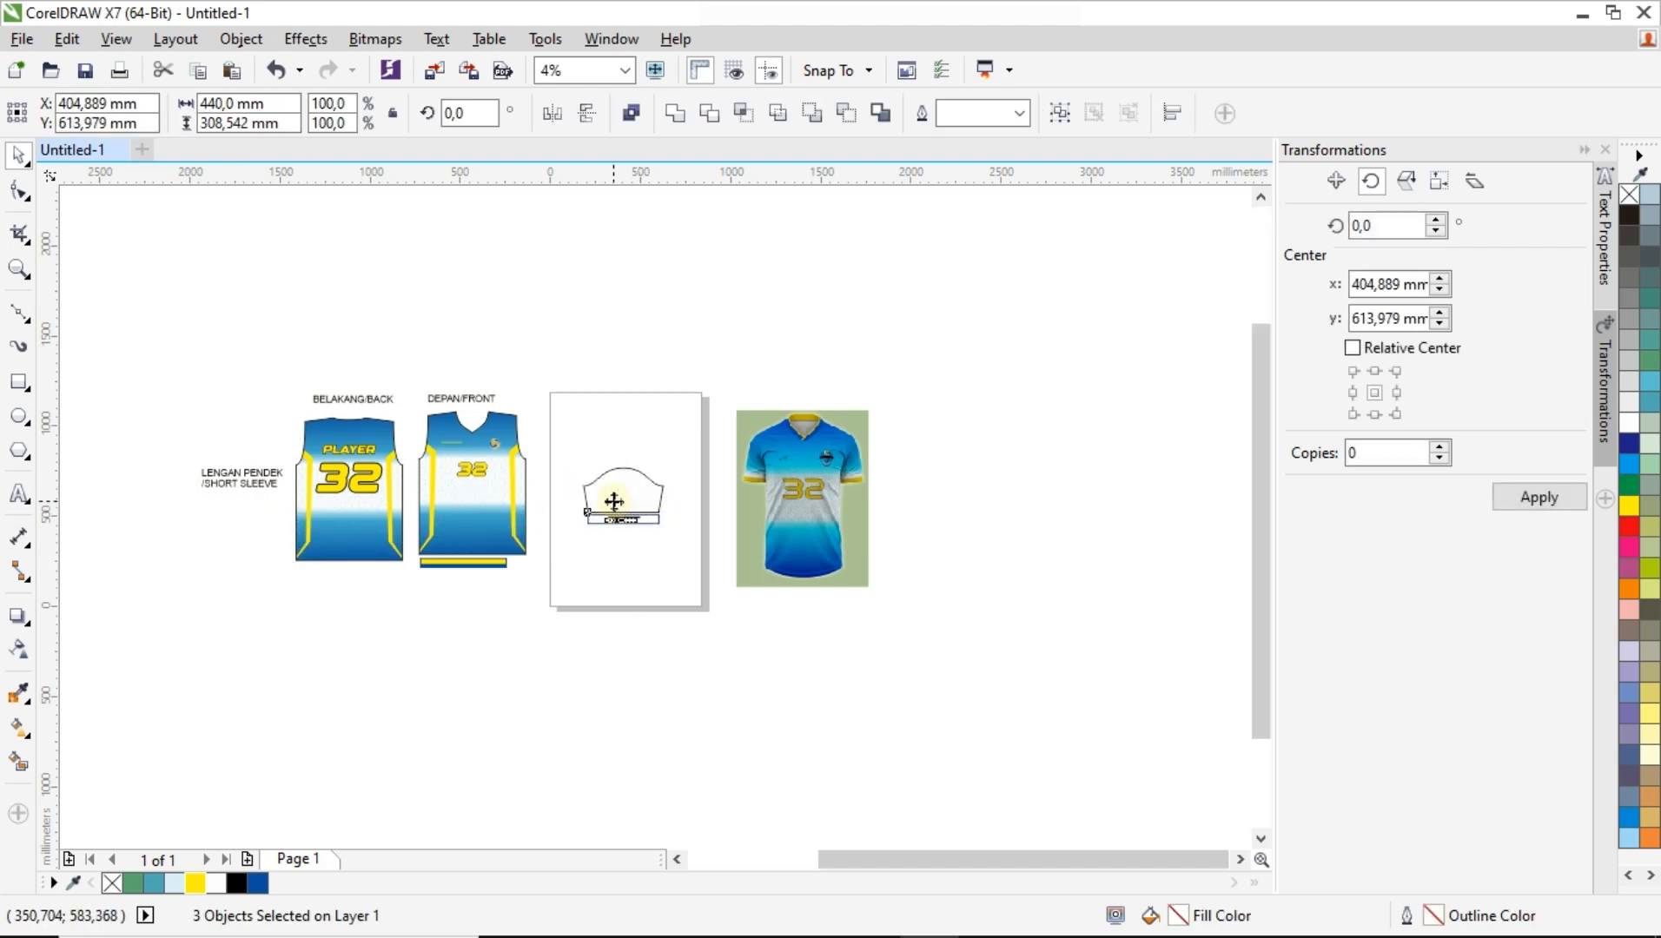
# Delete the LIST LENGAN text from the sleeve band.
pyautogui.scroll(4, 614, 502)
pyautogui.click(696, 760)
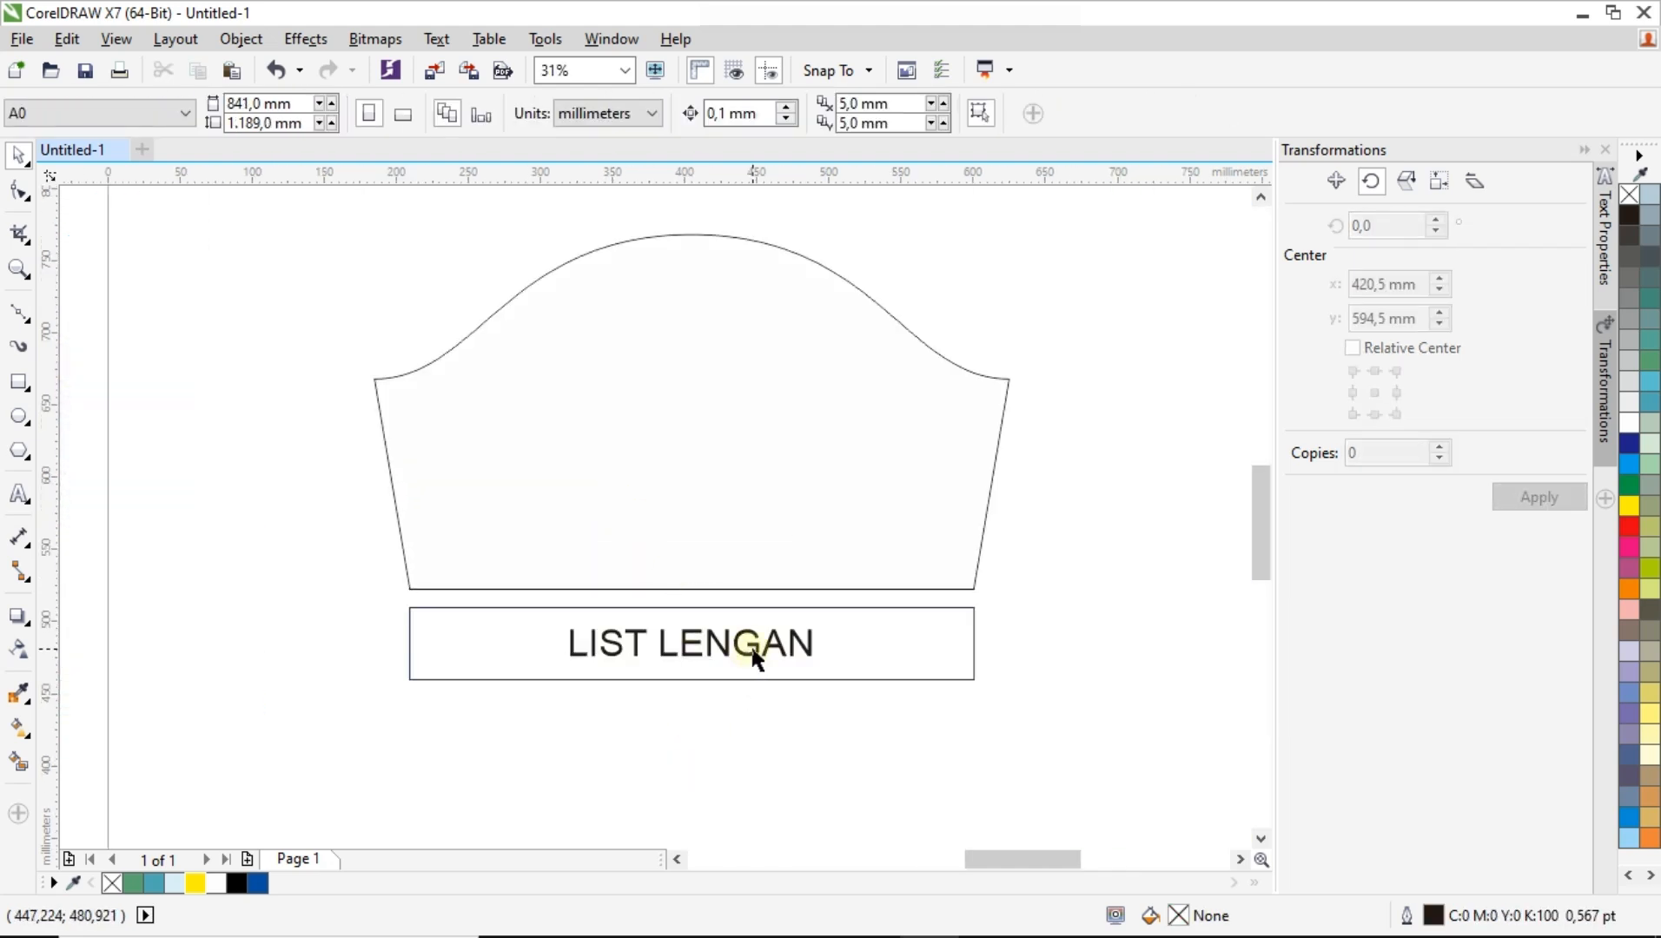
pyautogui.click(757, 658)
pyautogui.press('Delete')
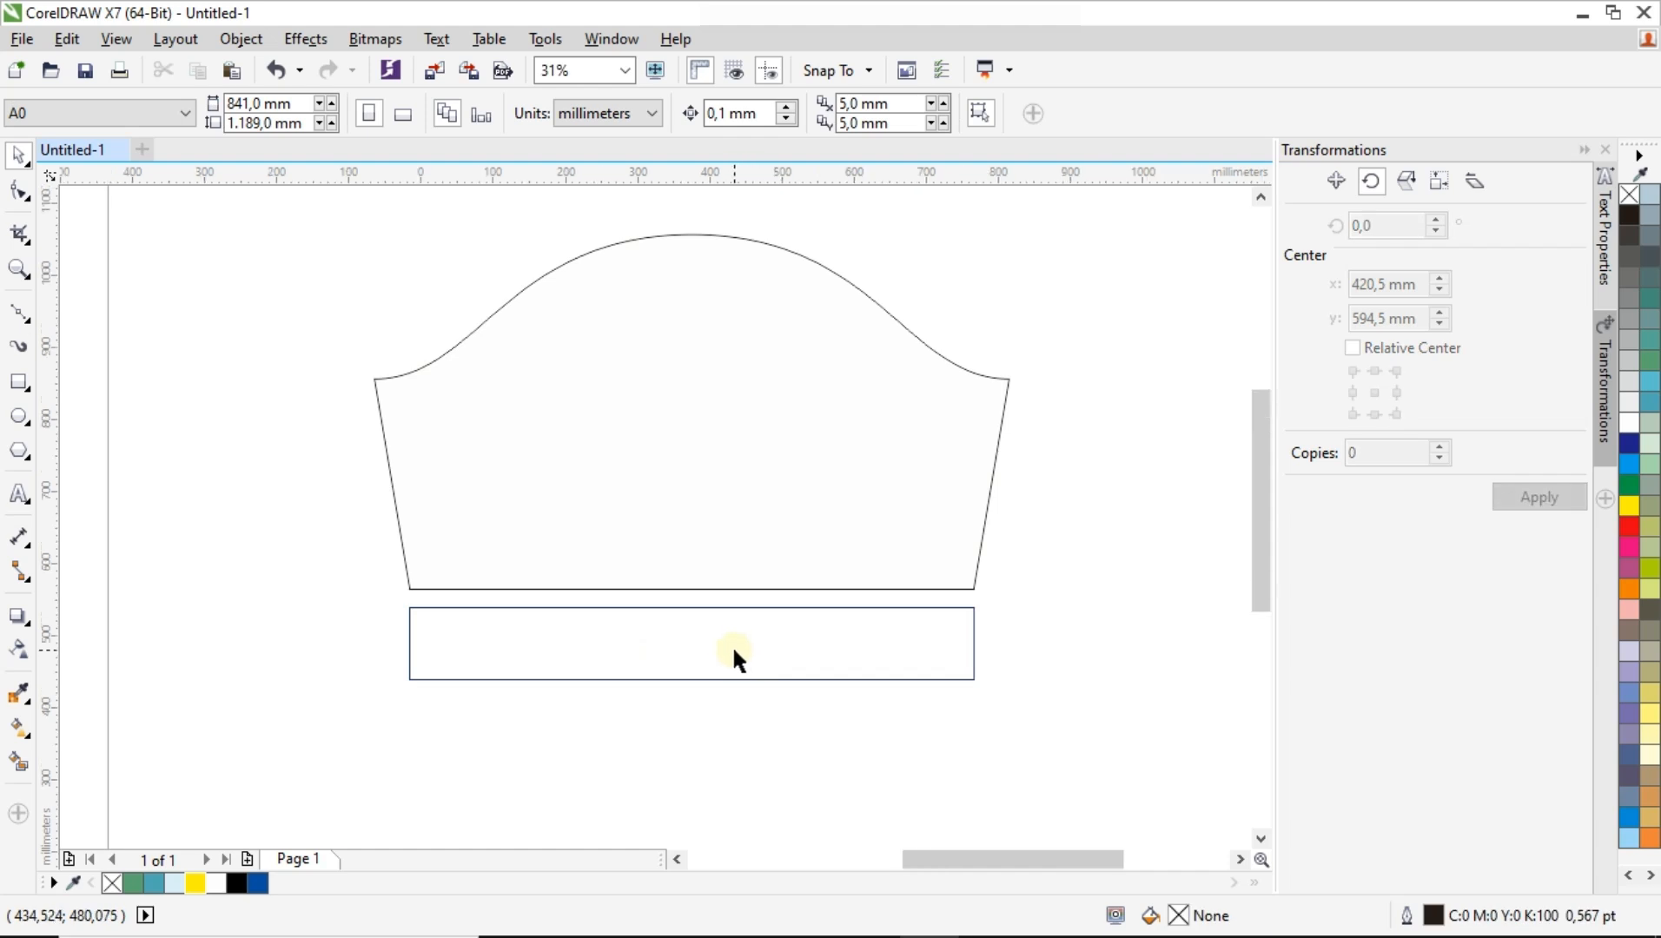
# Give the sleeve a vertical fountain fill whose upper colour, C74 M25 Y12 K0, is sampled from the front piece's upper blue area.
pyautogui.scroll(-3, 731, 651)
pyautogui.click(718, 597)
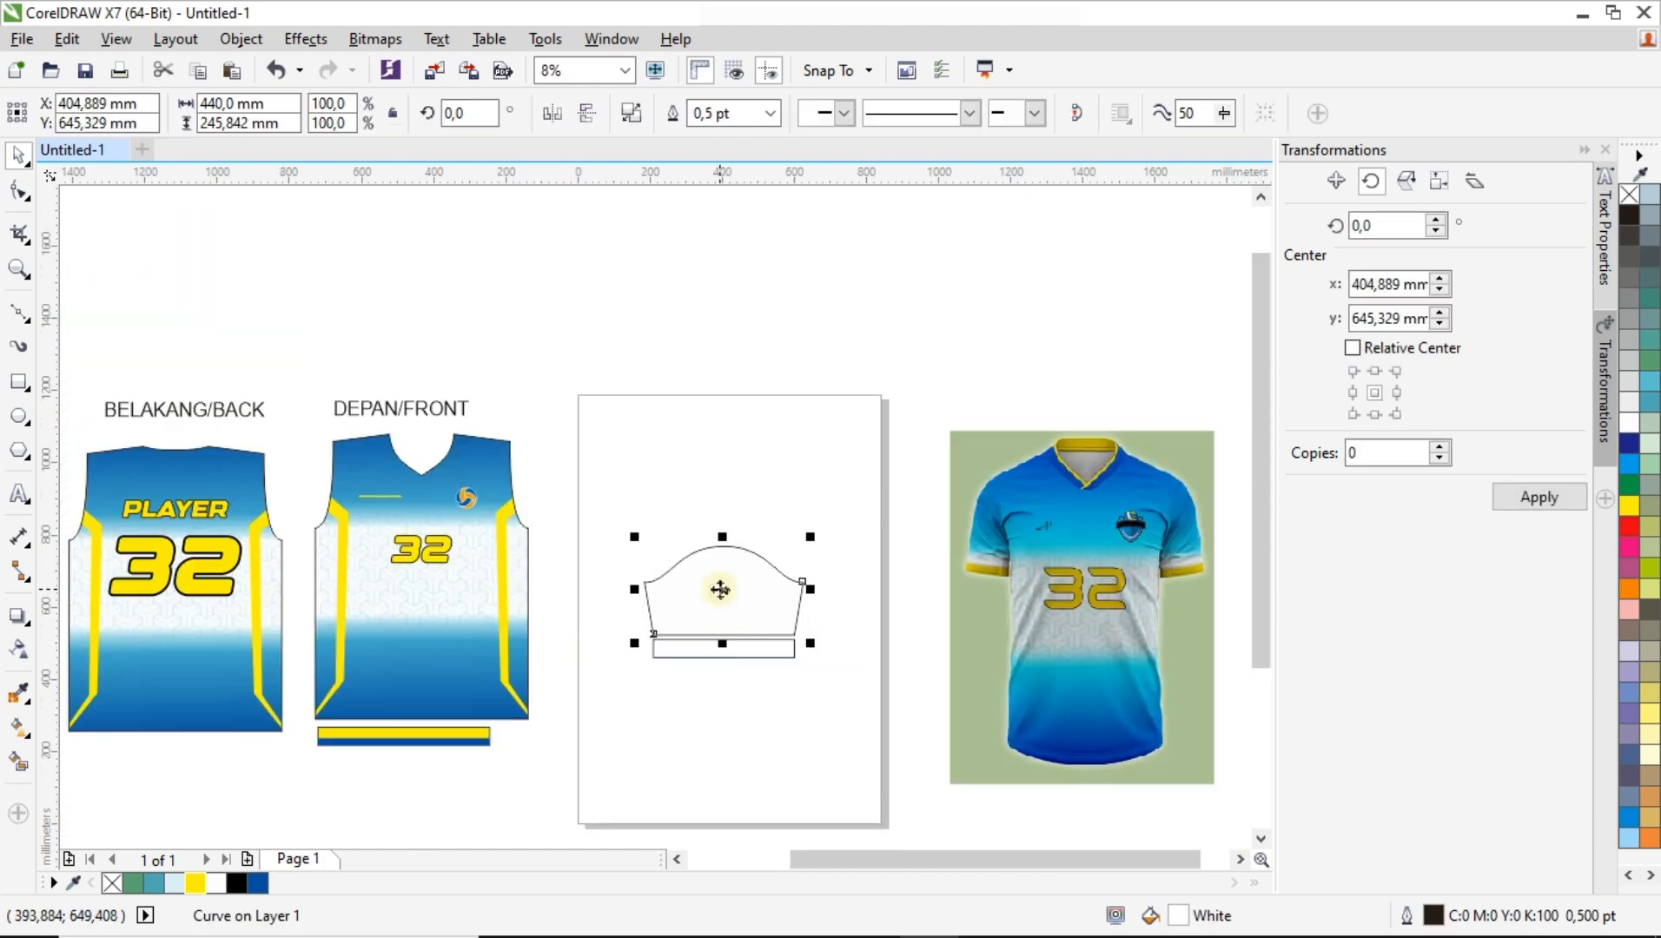
pyautogui.press('F11')
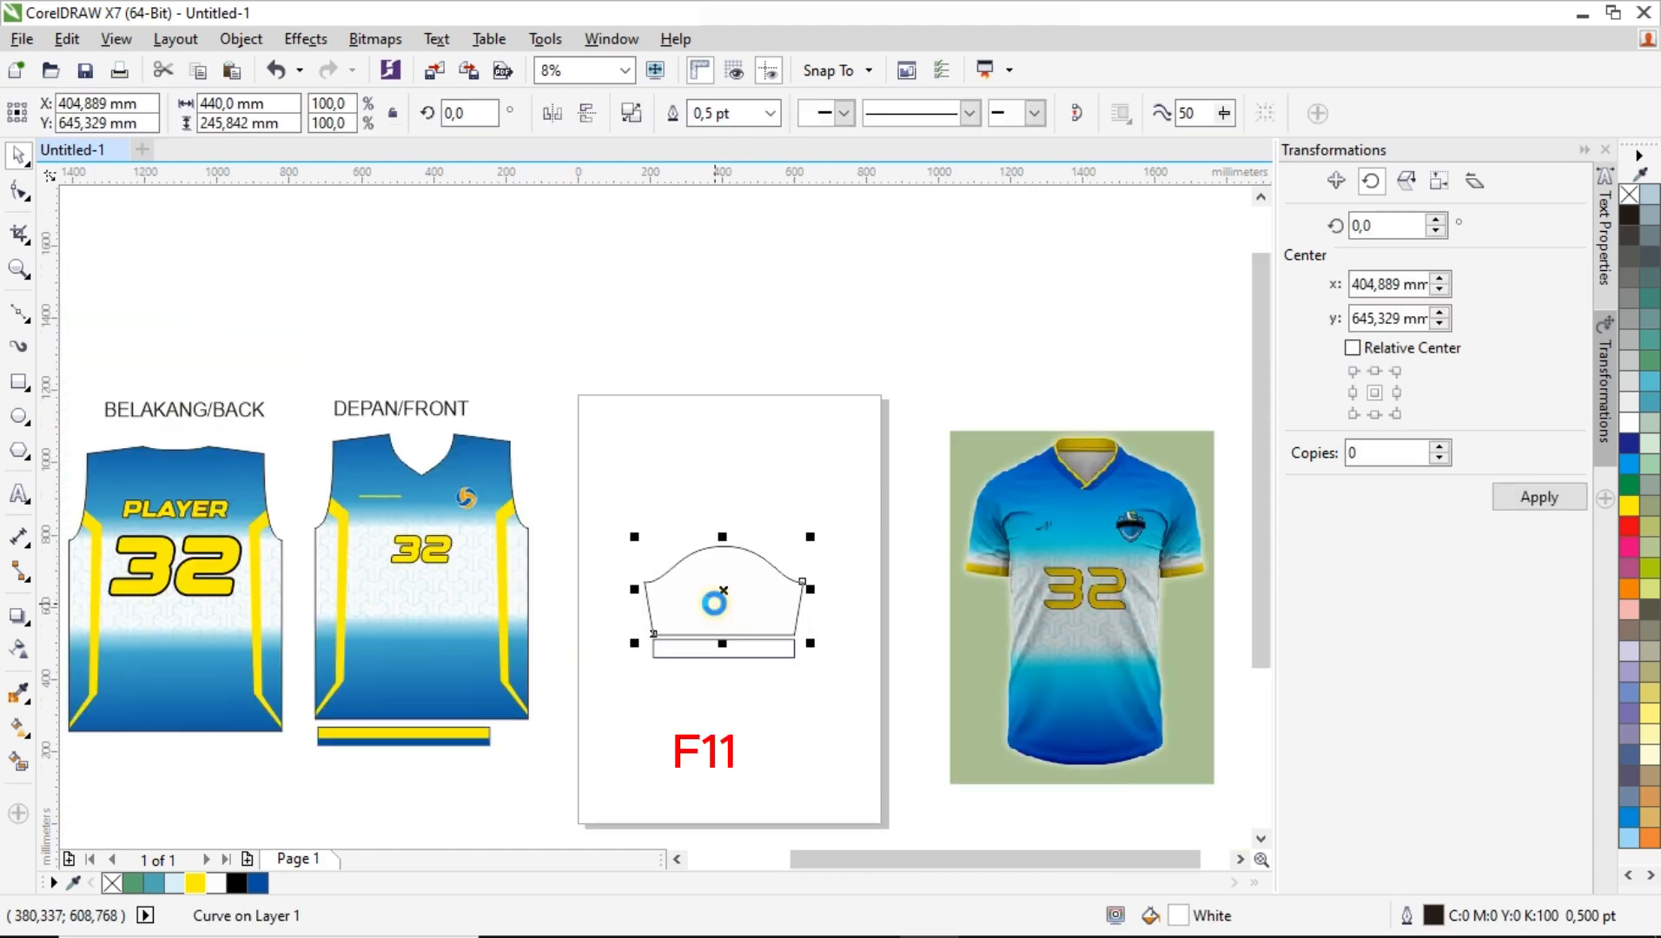
pyautogui.moveTo(925, 368); pyautogui.dragTo(1093, 368)
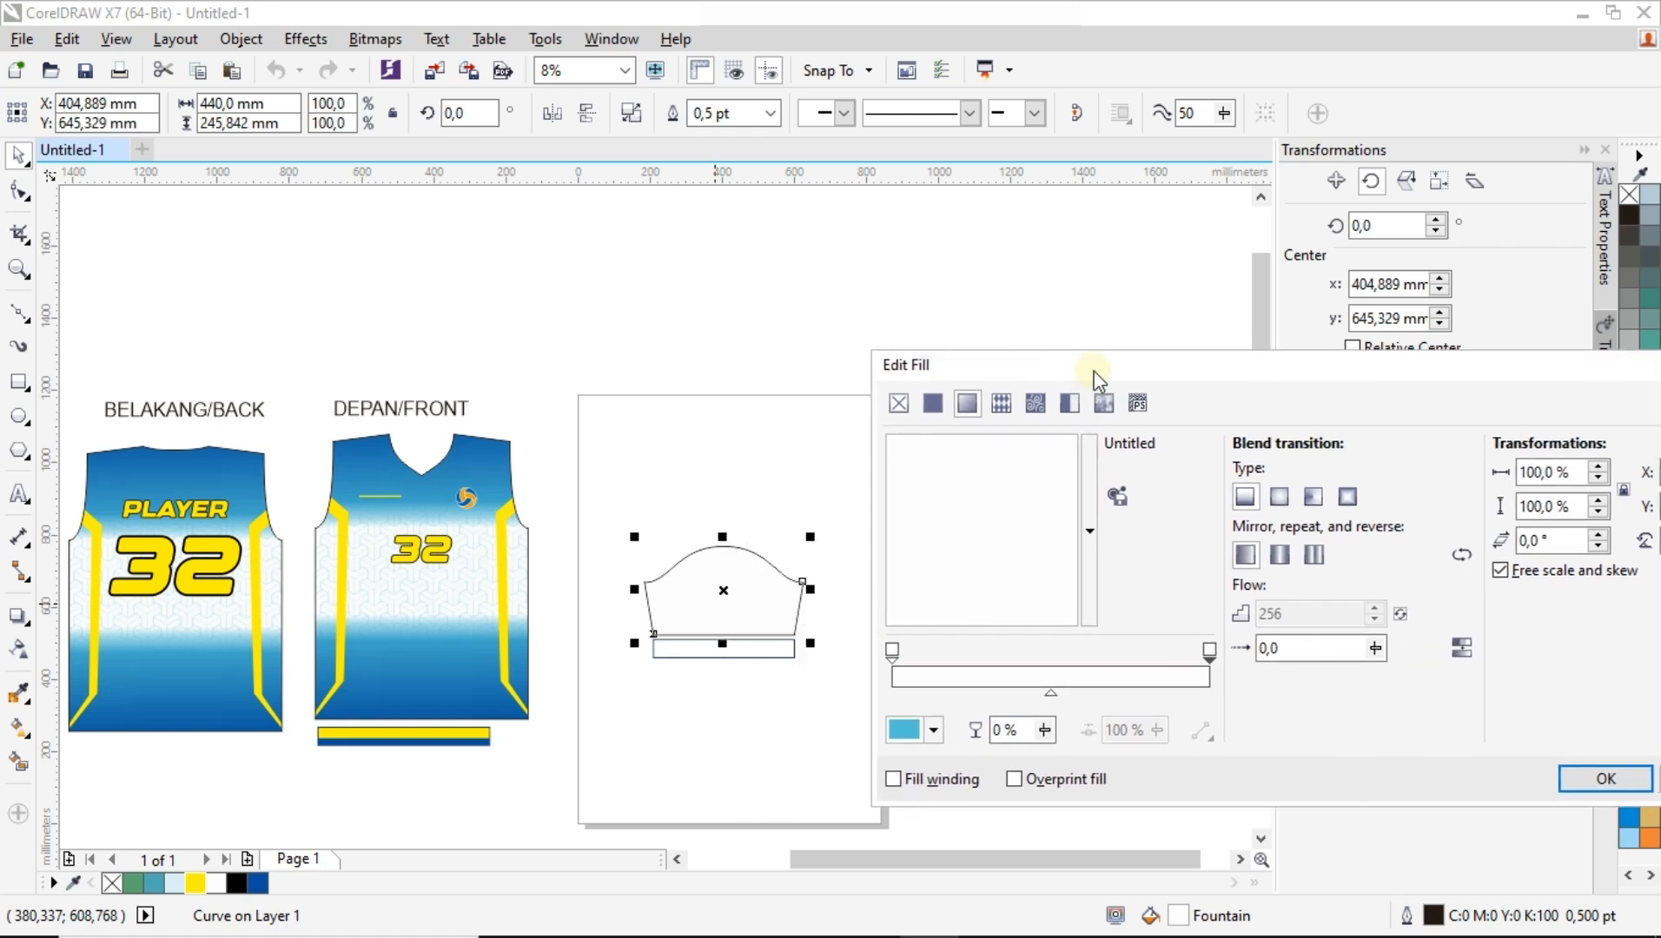
pyautogui.click(894, 648)
pyautogui.click(910, 731)
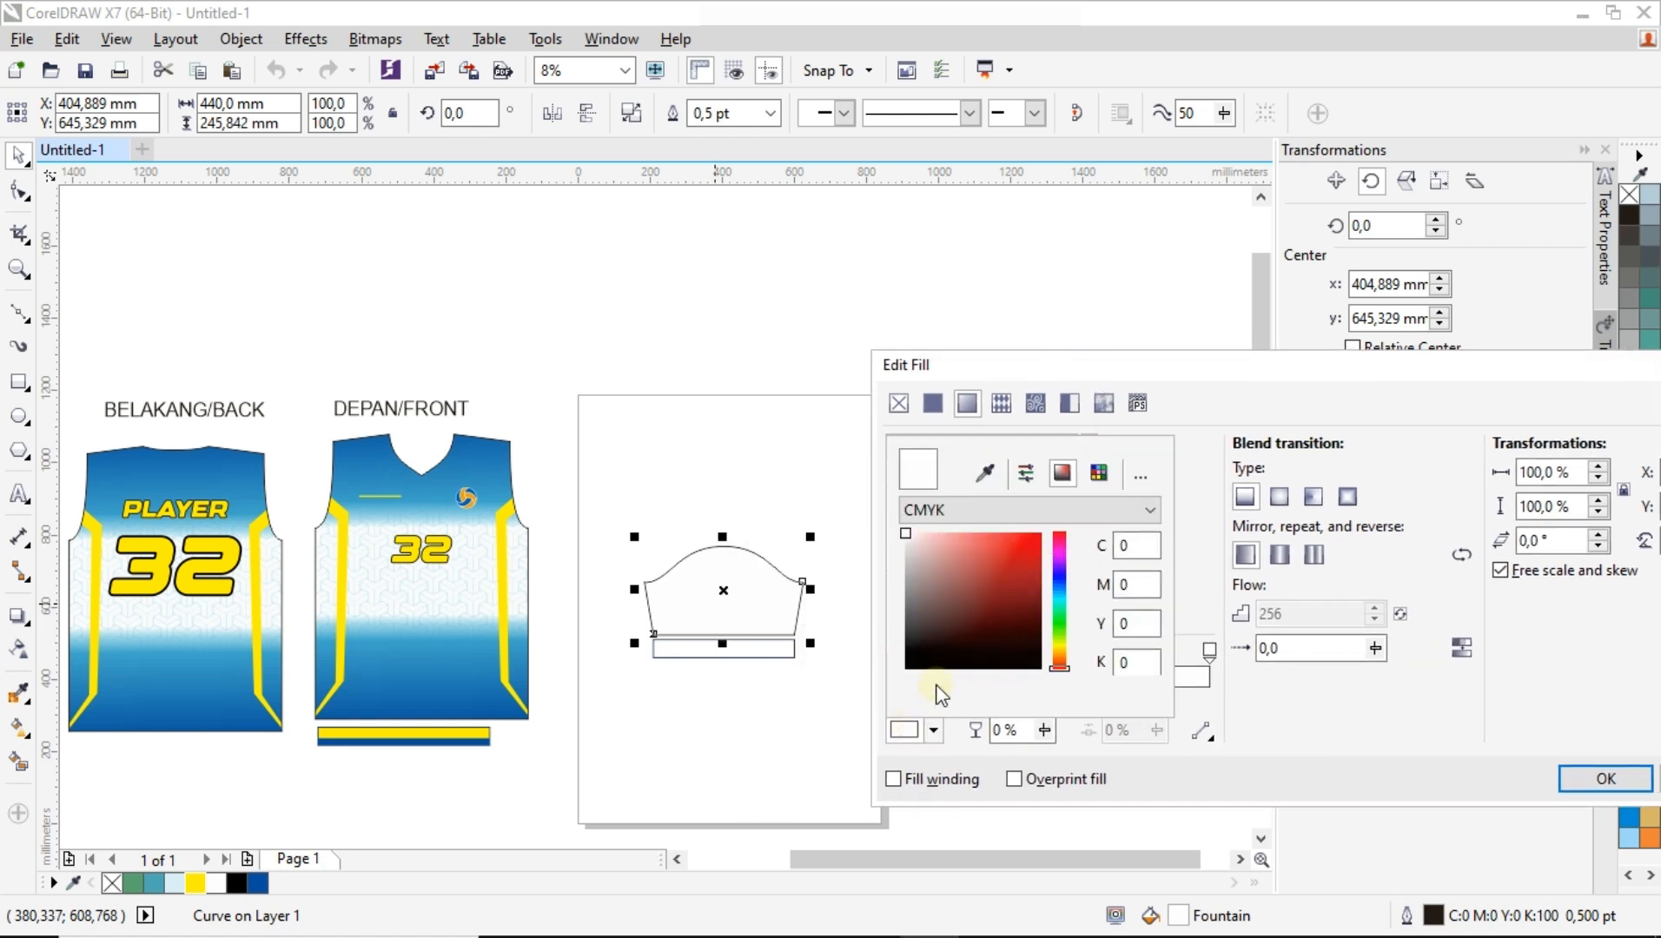
pyautogui.click(987, 473)
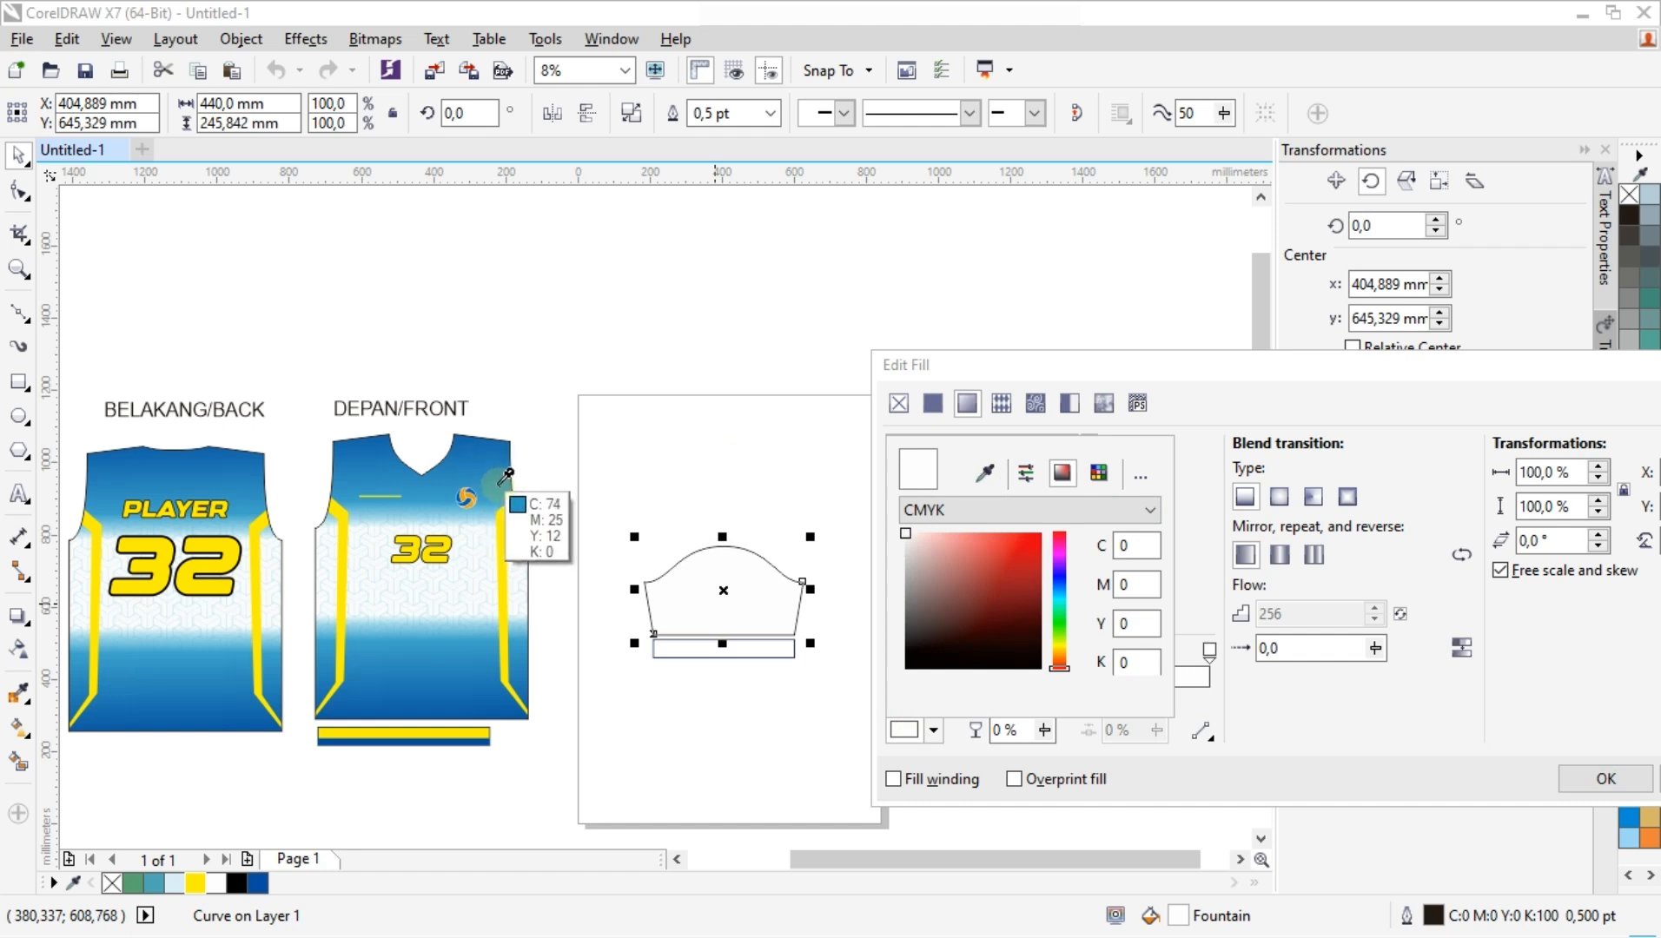
pyautogui.click(501, 480)
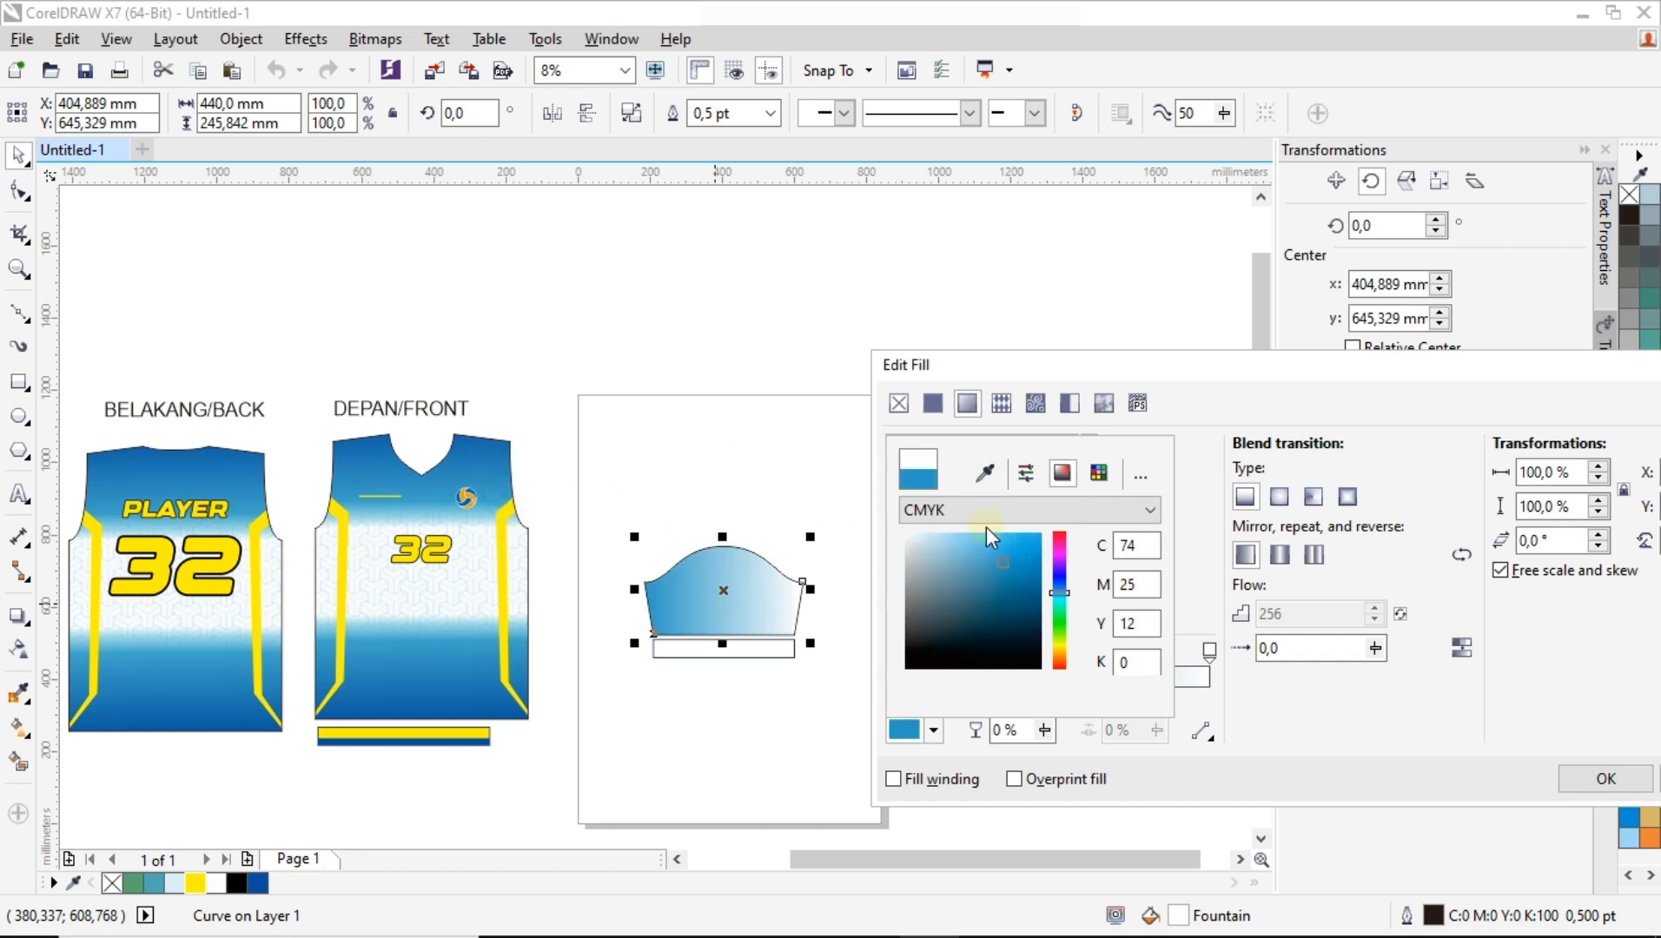
pyautogui.click(1285, 712)
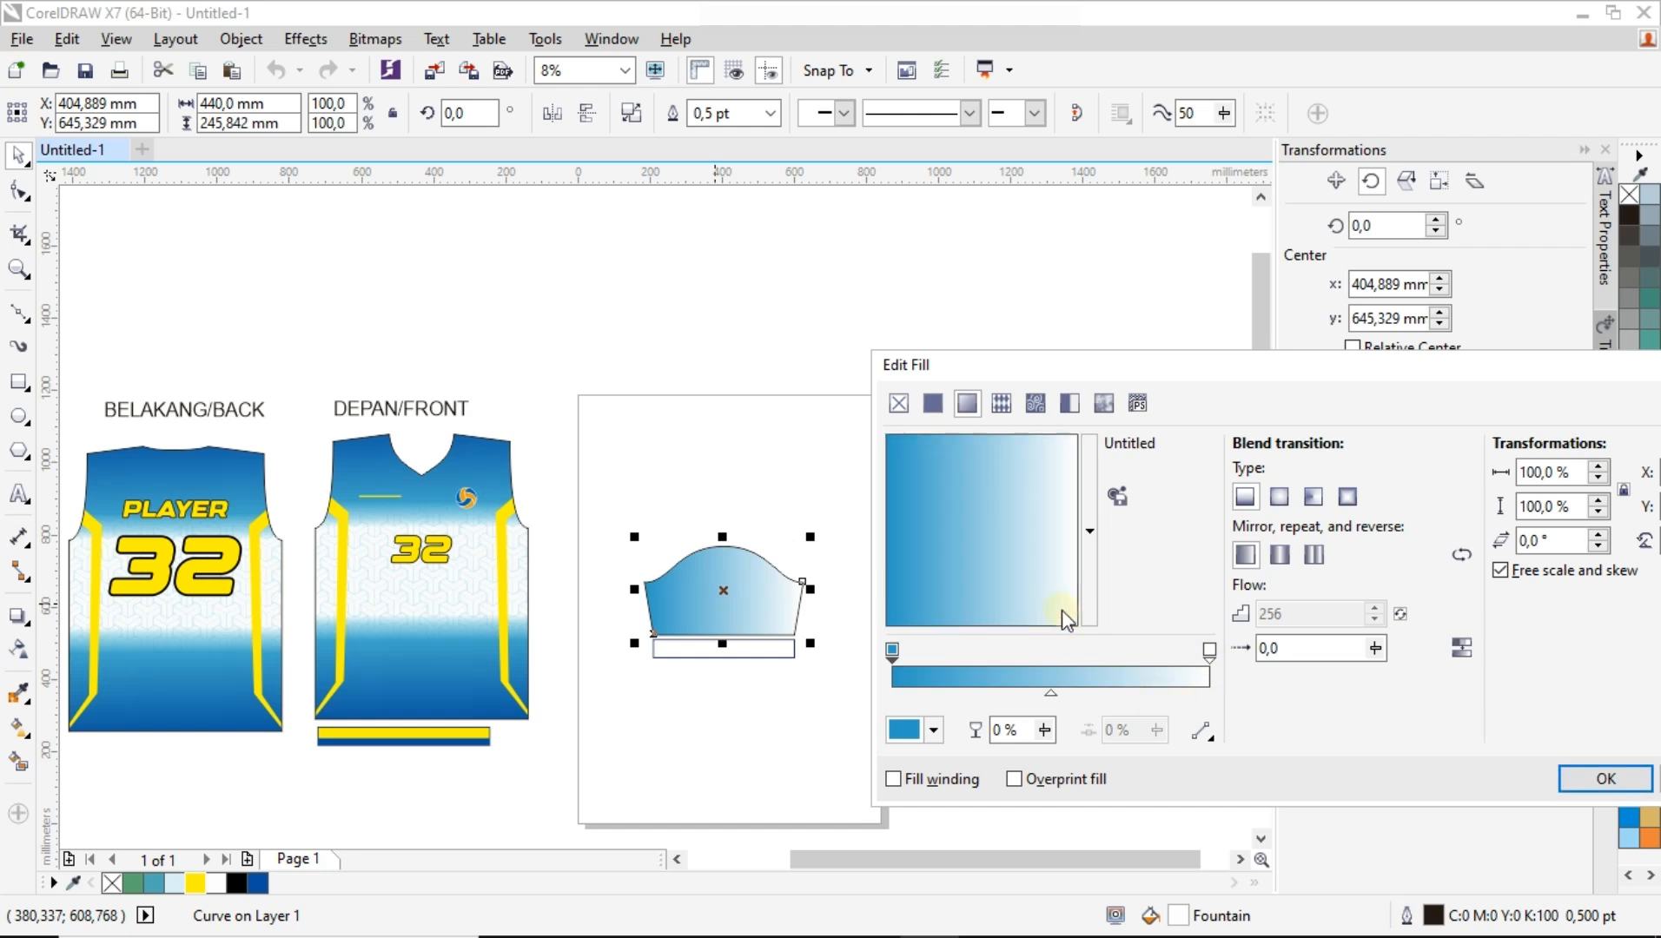
pyautogui.moveTo(1065, 587); pyautogui.dragTo(984, 604)
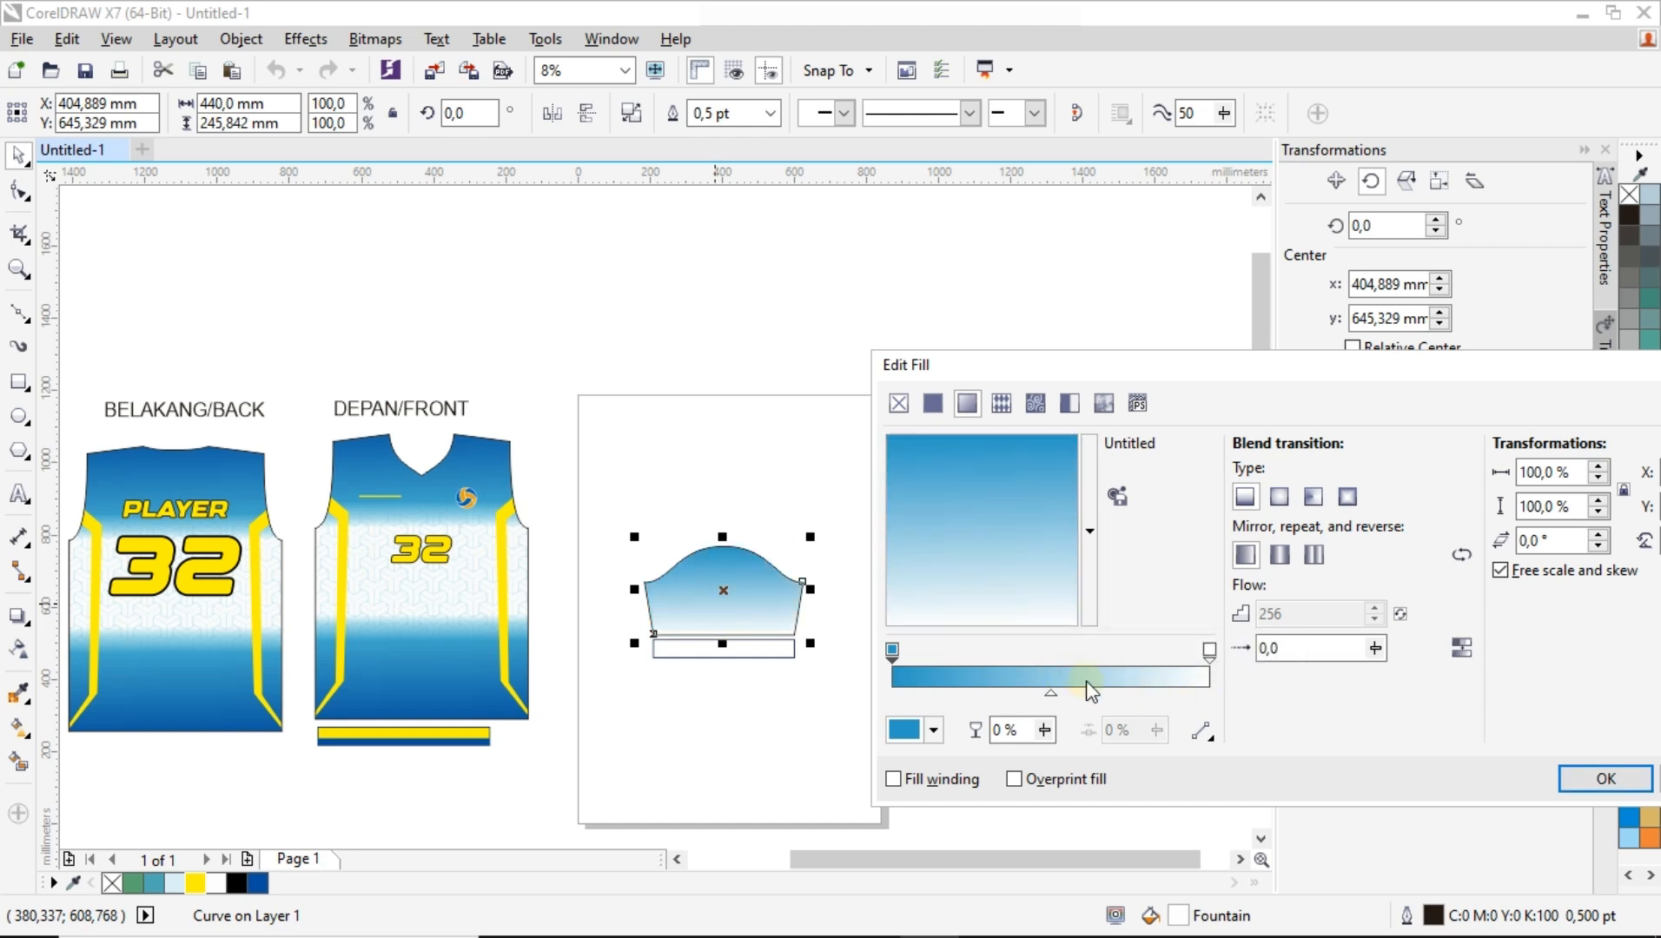
# Set the fountain fill's end colour to the lighter blue C52 M9 Y10 K0 sampled from the front piece, and apply the fill.
pyautogui.click(1210, 650)
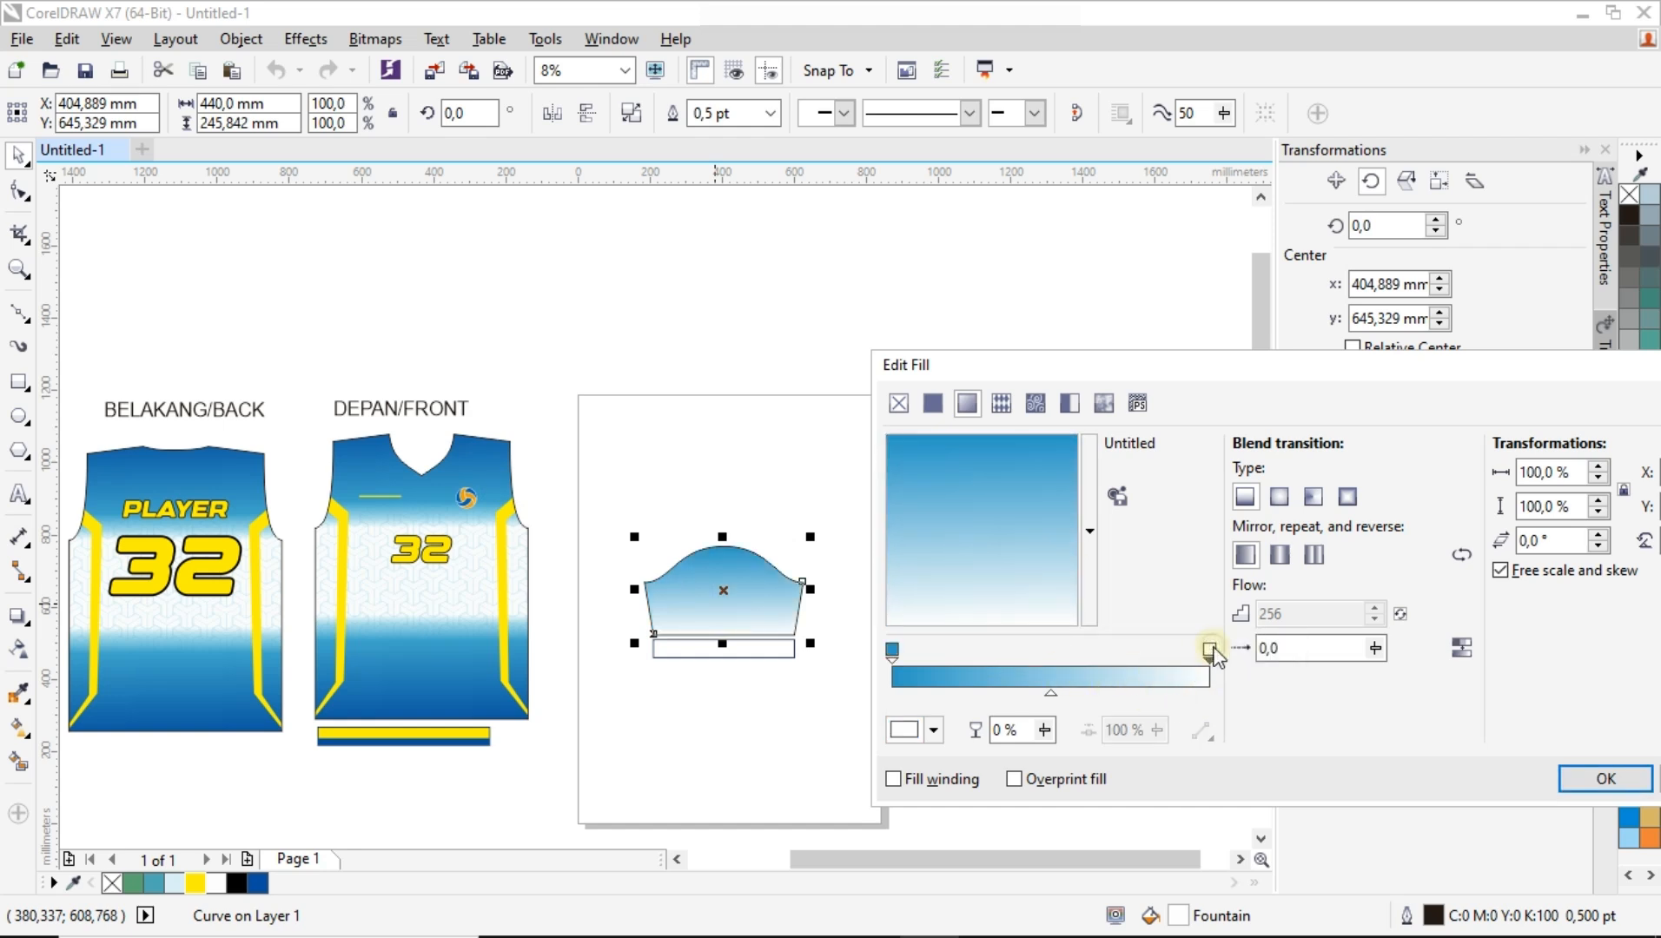
pyautogui.click(911, 729)
pyautogui.click(986, 473)
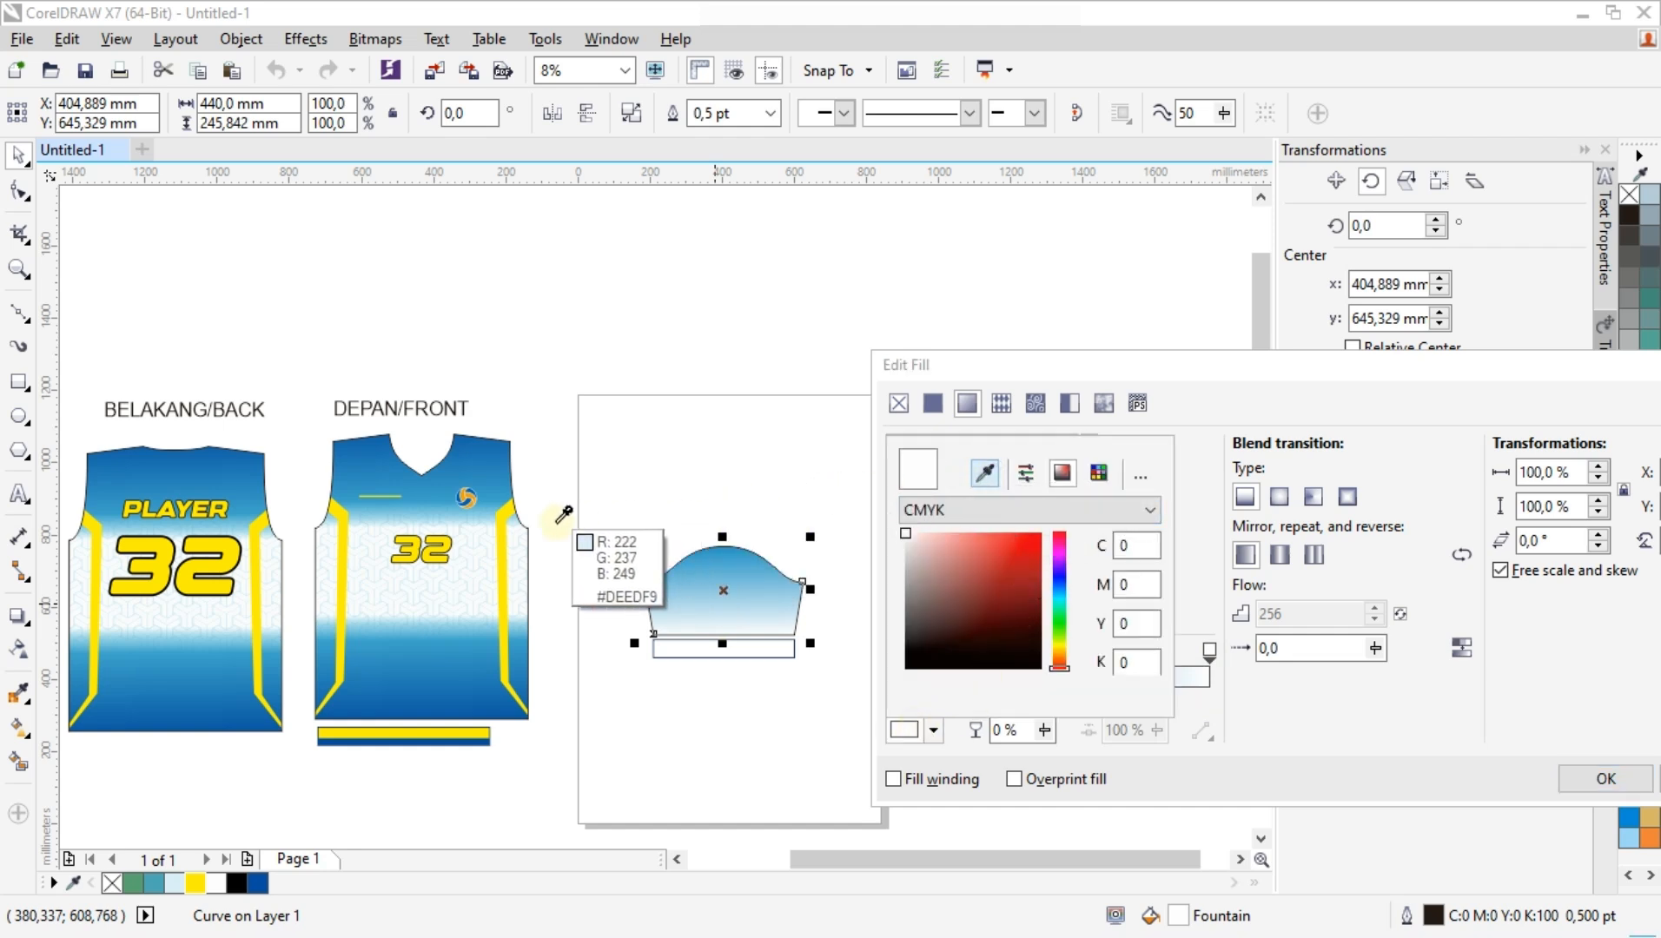
pyautogui.click(424, 506)
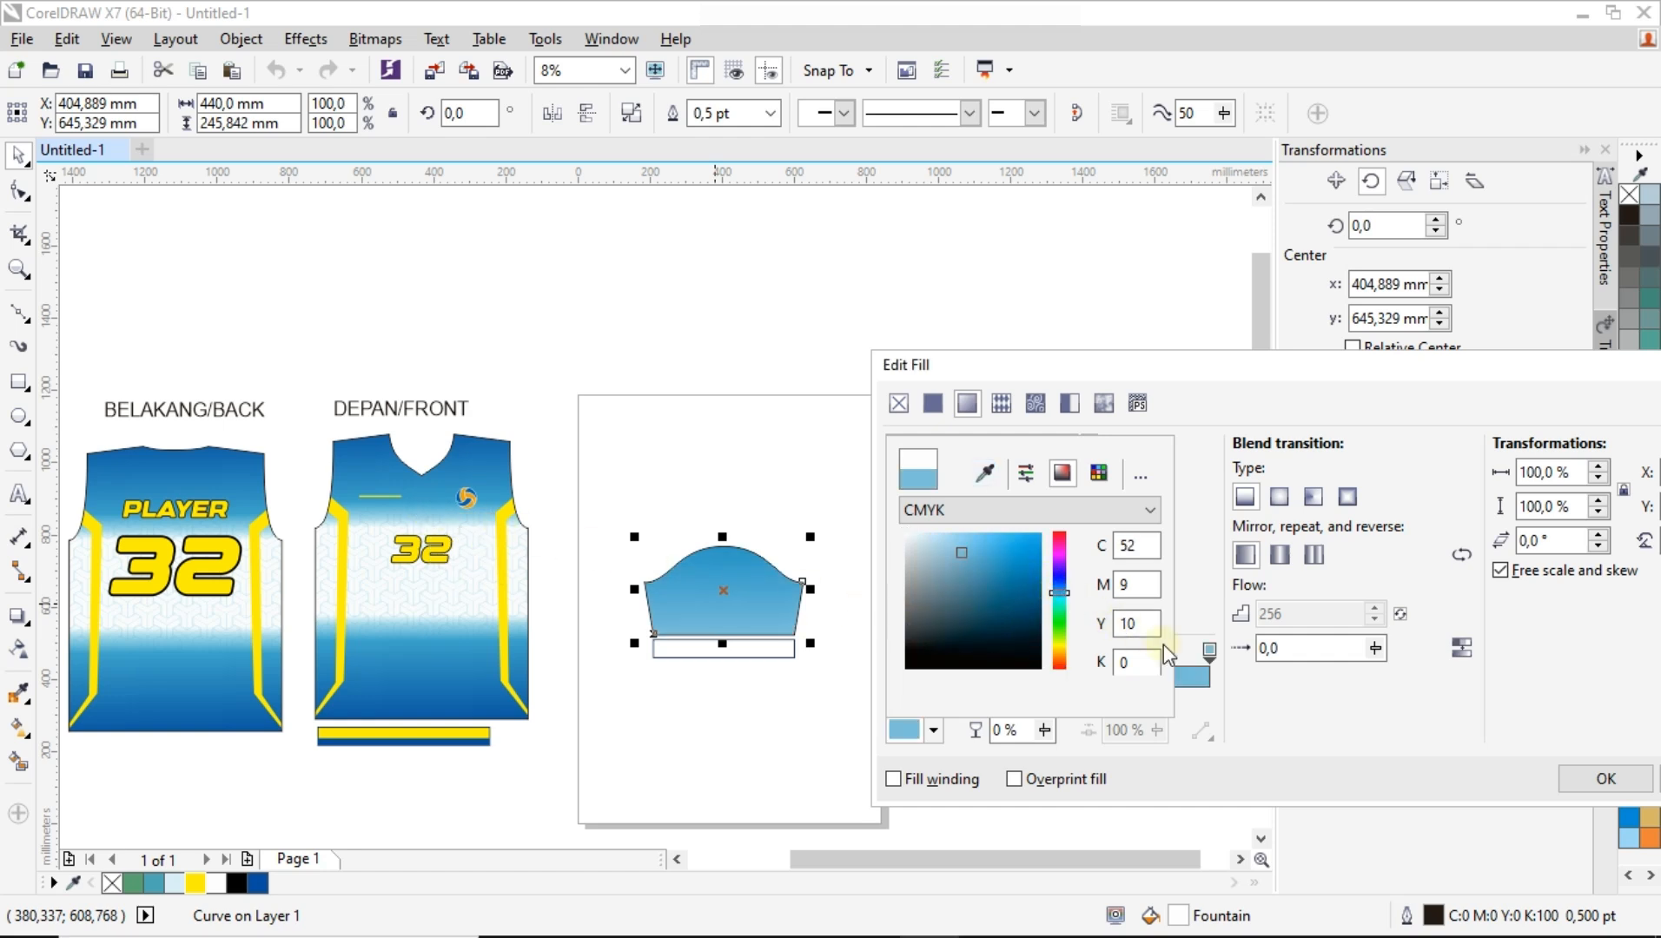
pyautogui.click(1580, 785)
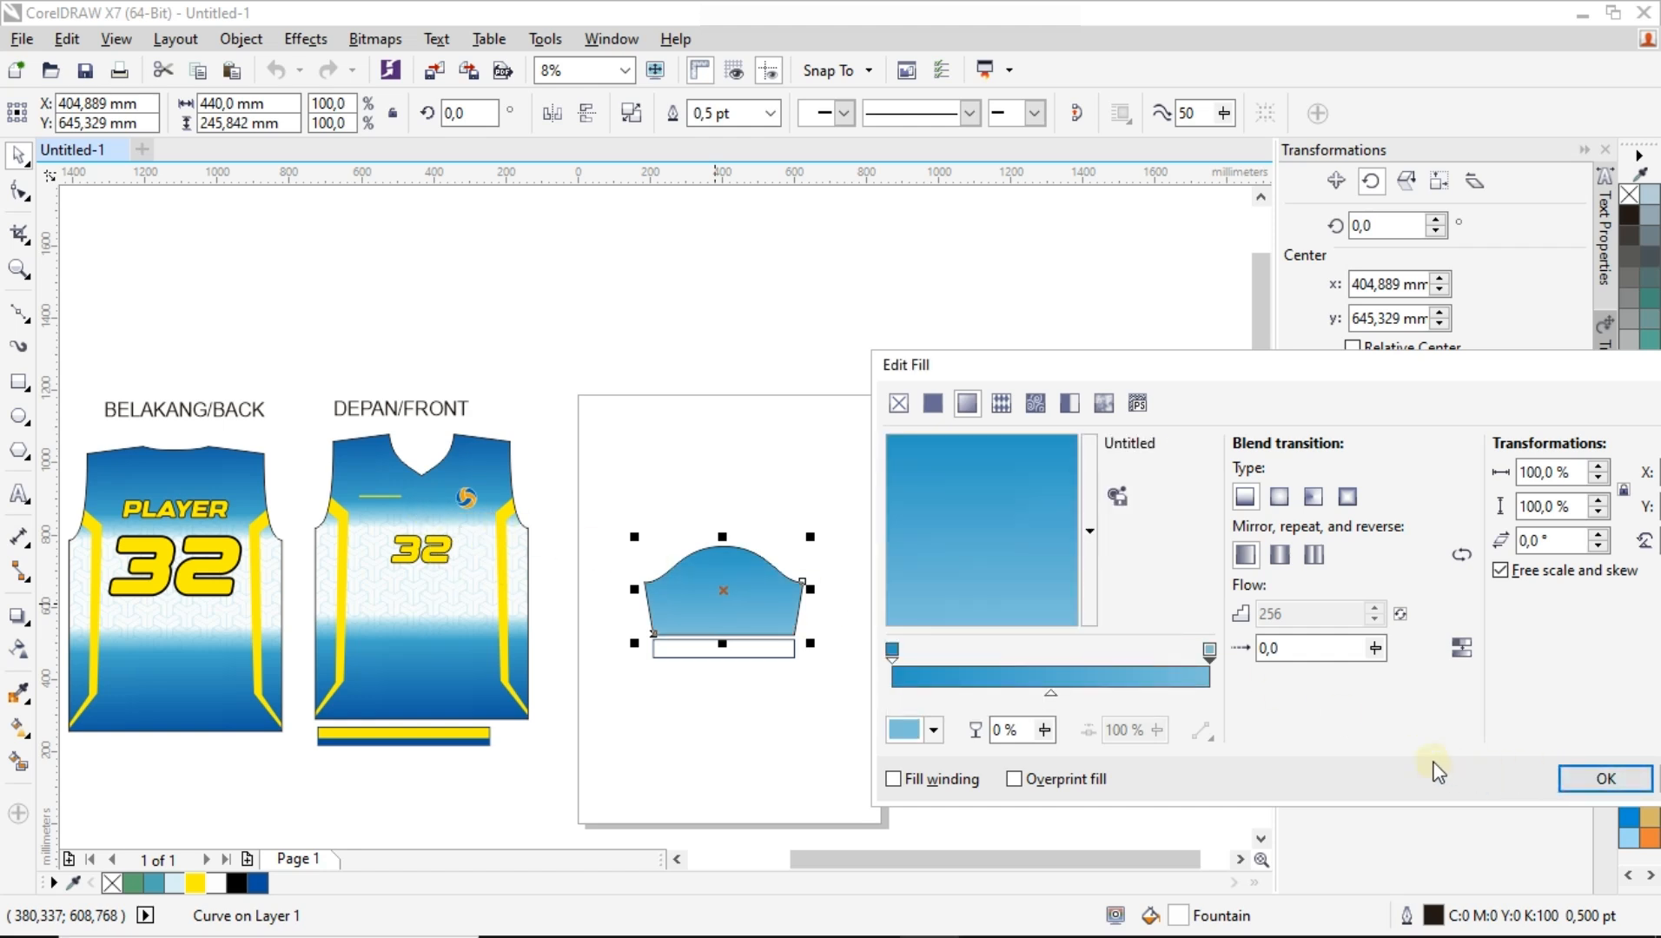
pyautogui.click(1612, 780)
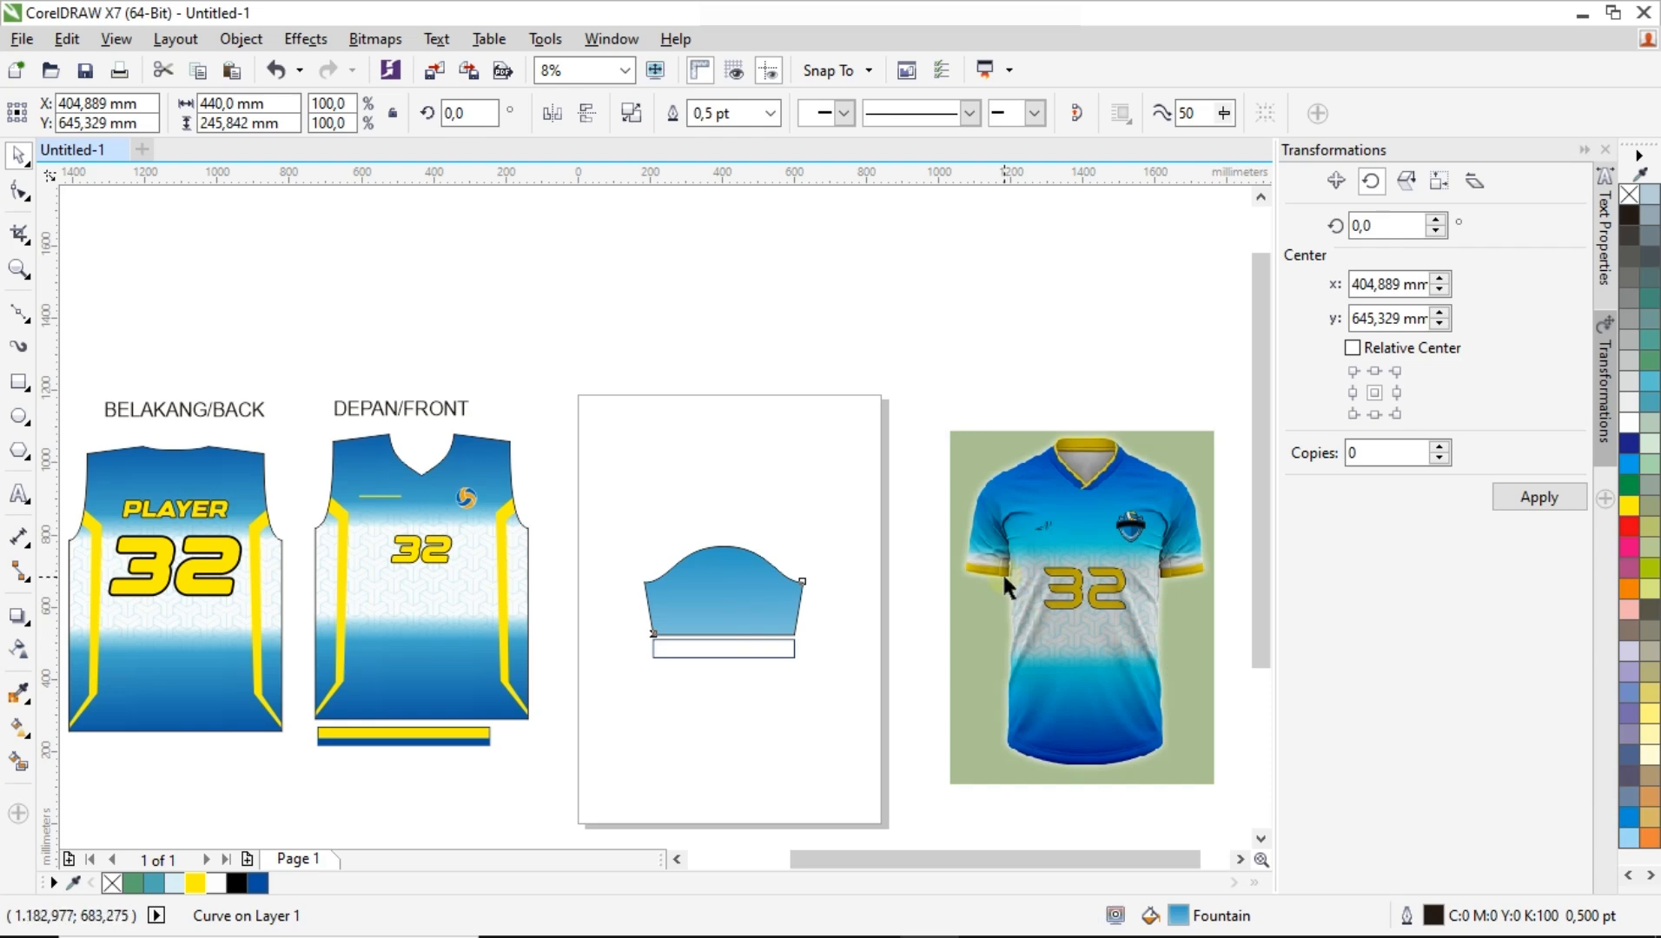
# Fill the sleeve band rectangle with yellow to match the cuff on the mockup.
pyautogui.scroll(2, 757, 614)
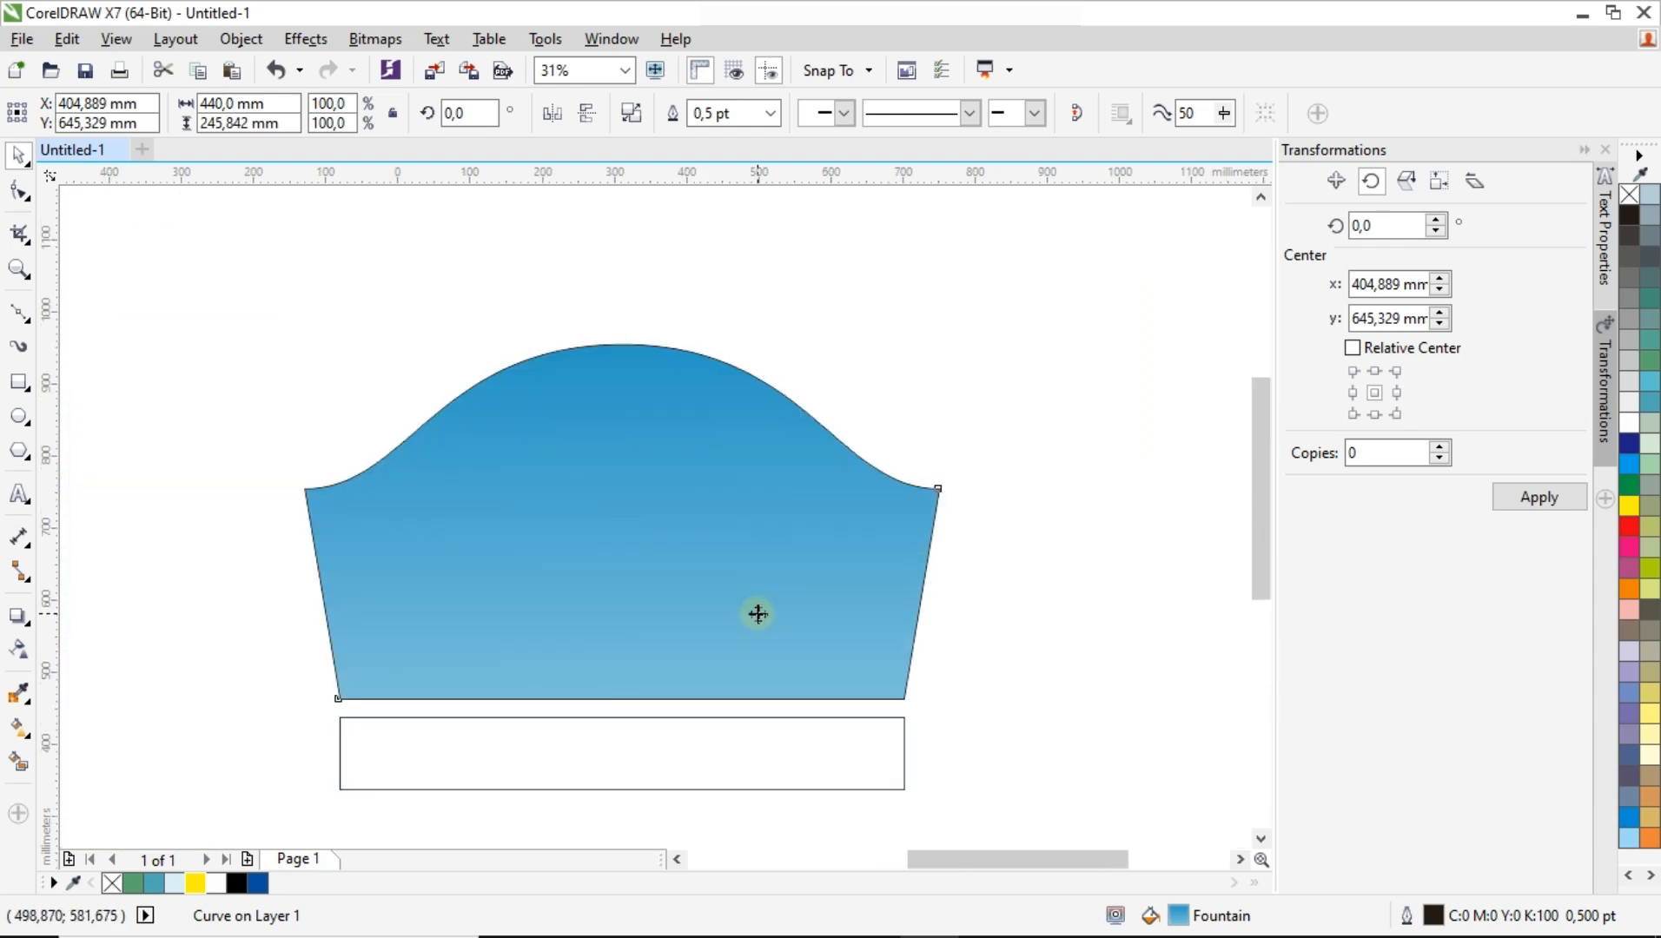
pyautogui.scroll(-2, 764, 613)
pyautogui.scroll(2, 984, 561)
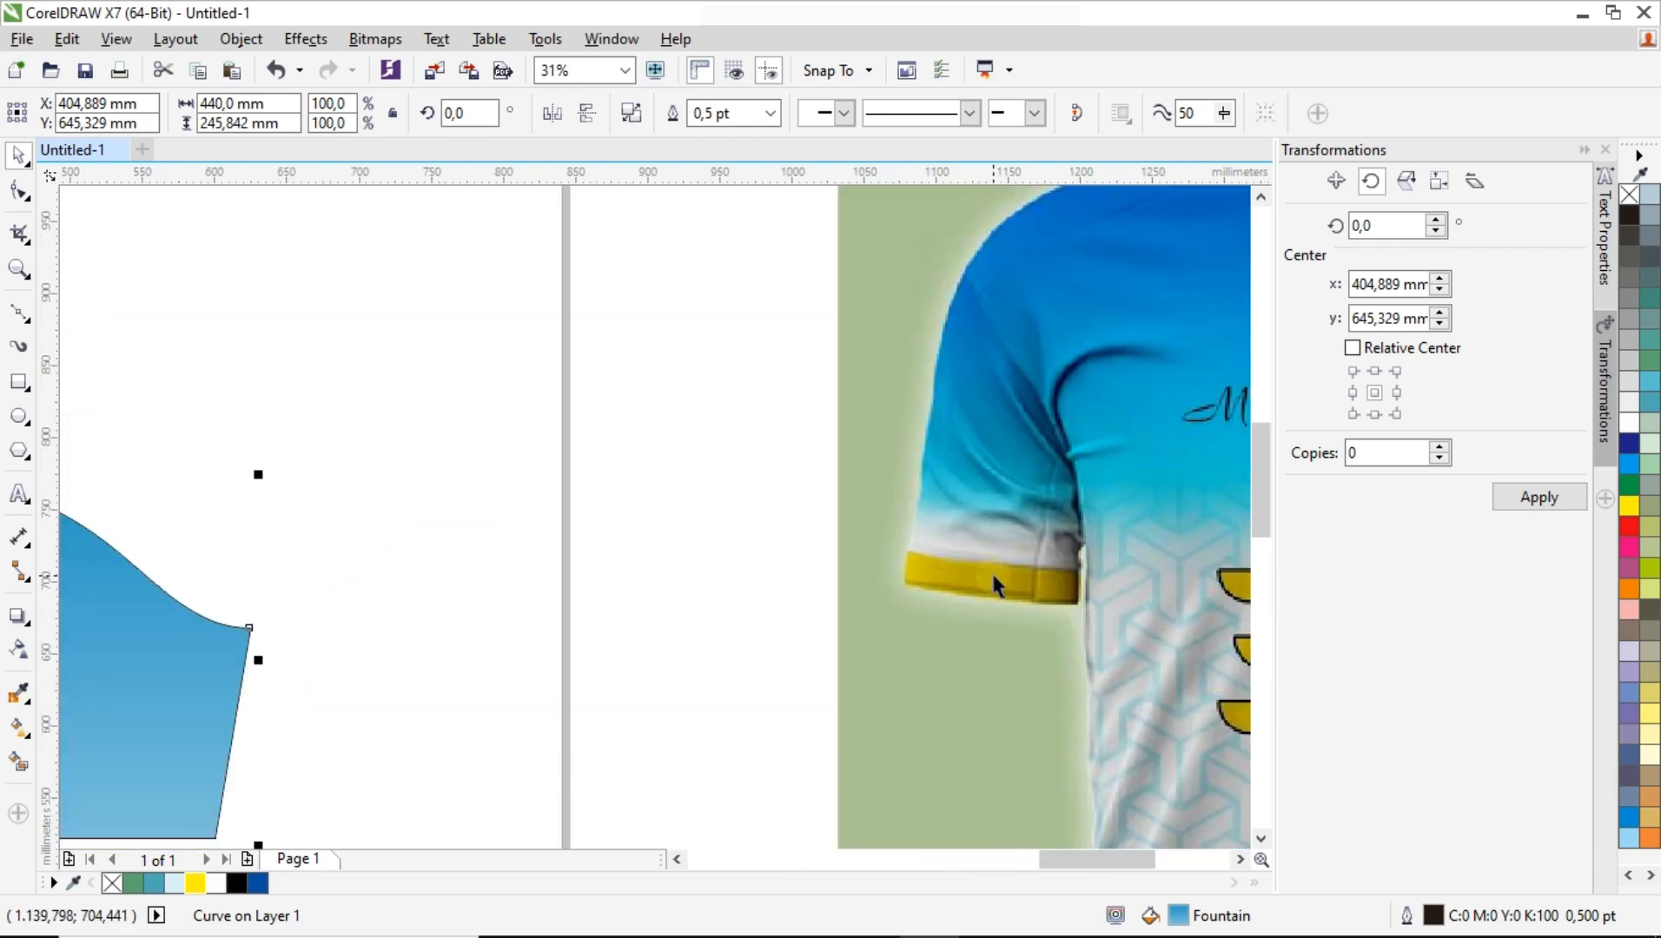
pyautogui.scroll(-2, 990, 572)
pyautogui.scroll(1, 747, 656)
pyautogui.click(744, 661)
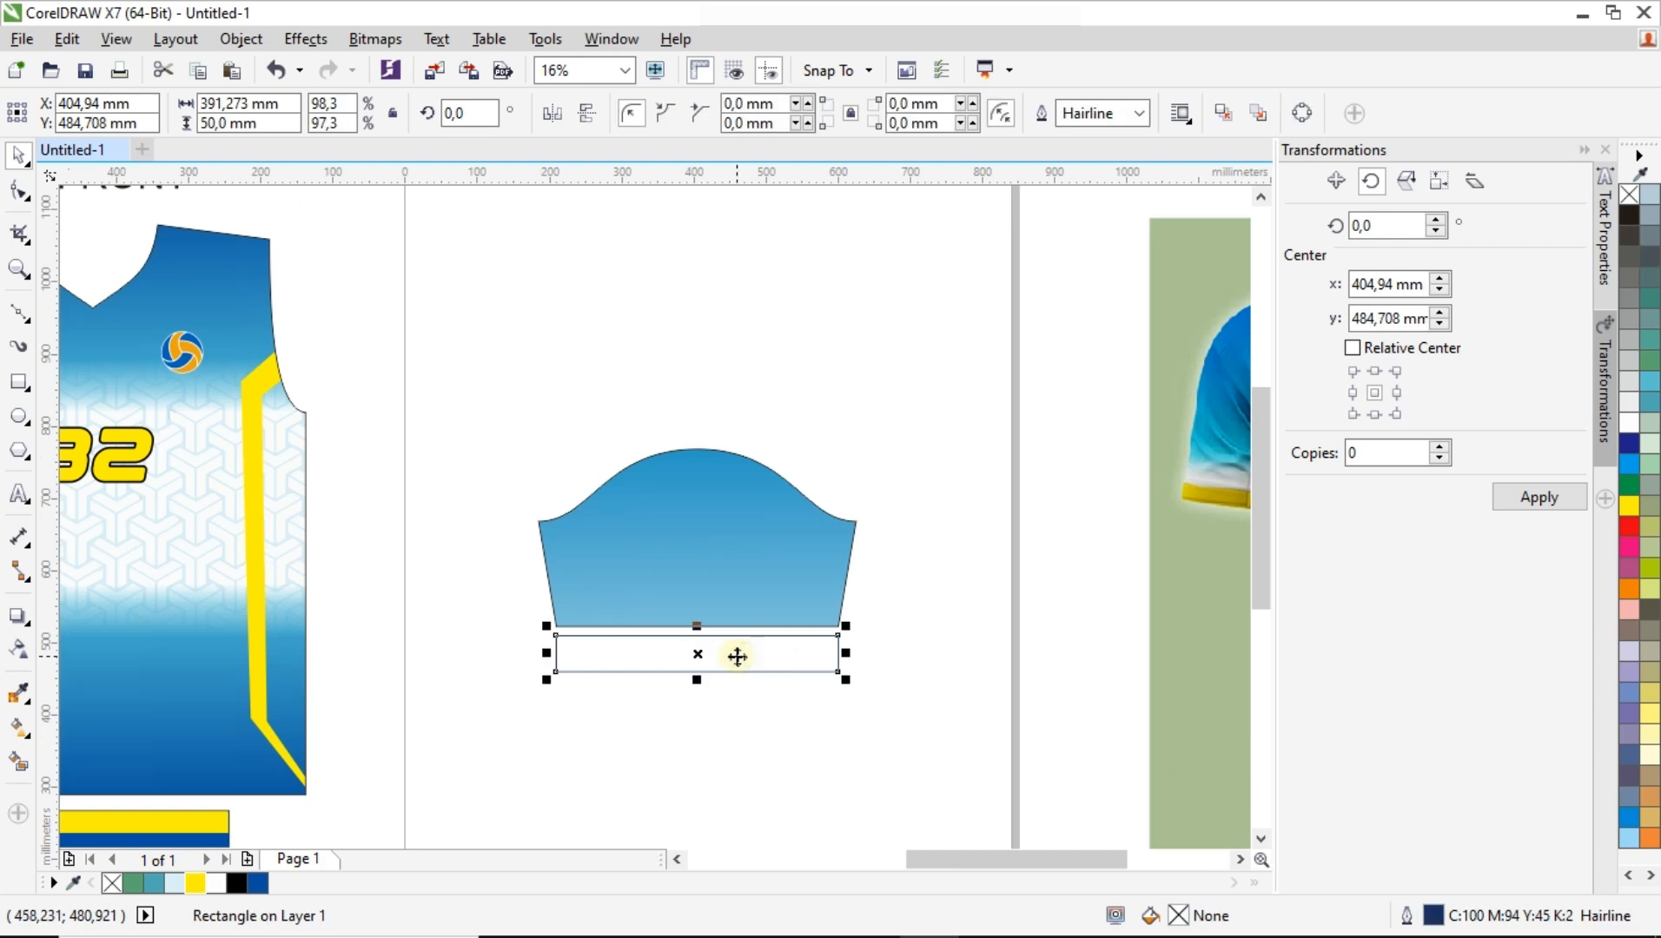
pyautogui.click(195, 884)
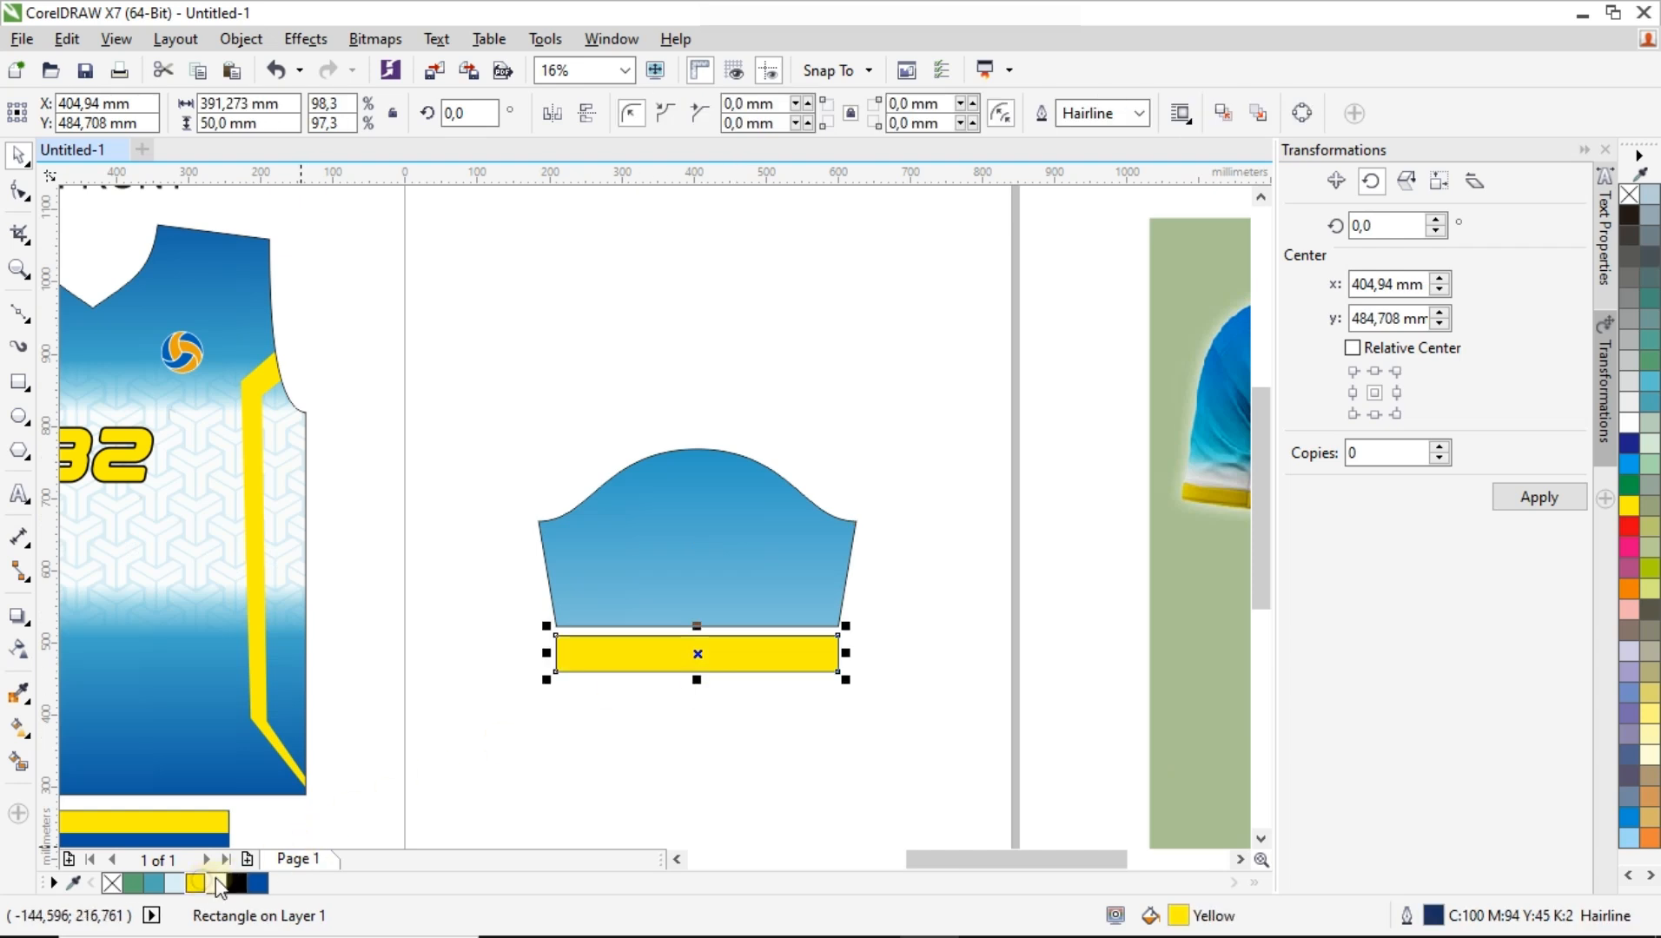
pyautogui.click(689, 725)
# Group the sleeve with its yellow band and move the group under the LENGAN PENDEK/SHORT SLEEVE label.
pyautogui.scroll(-1, 768, 675)
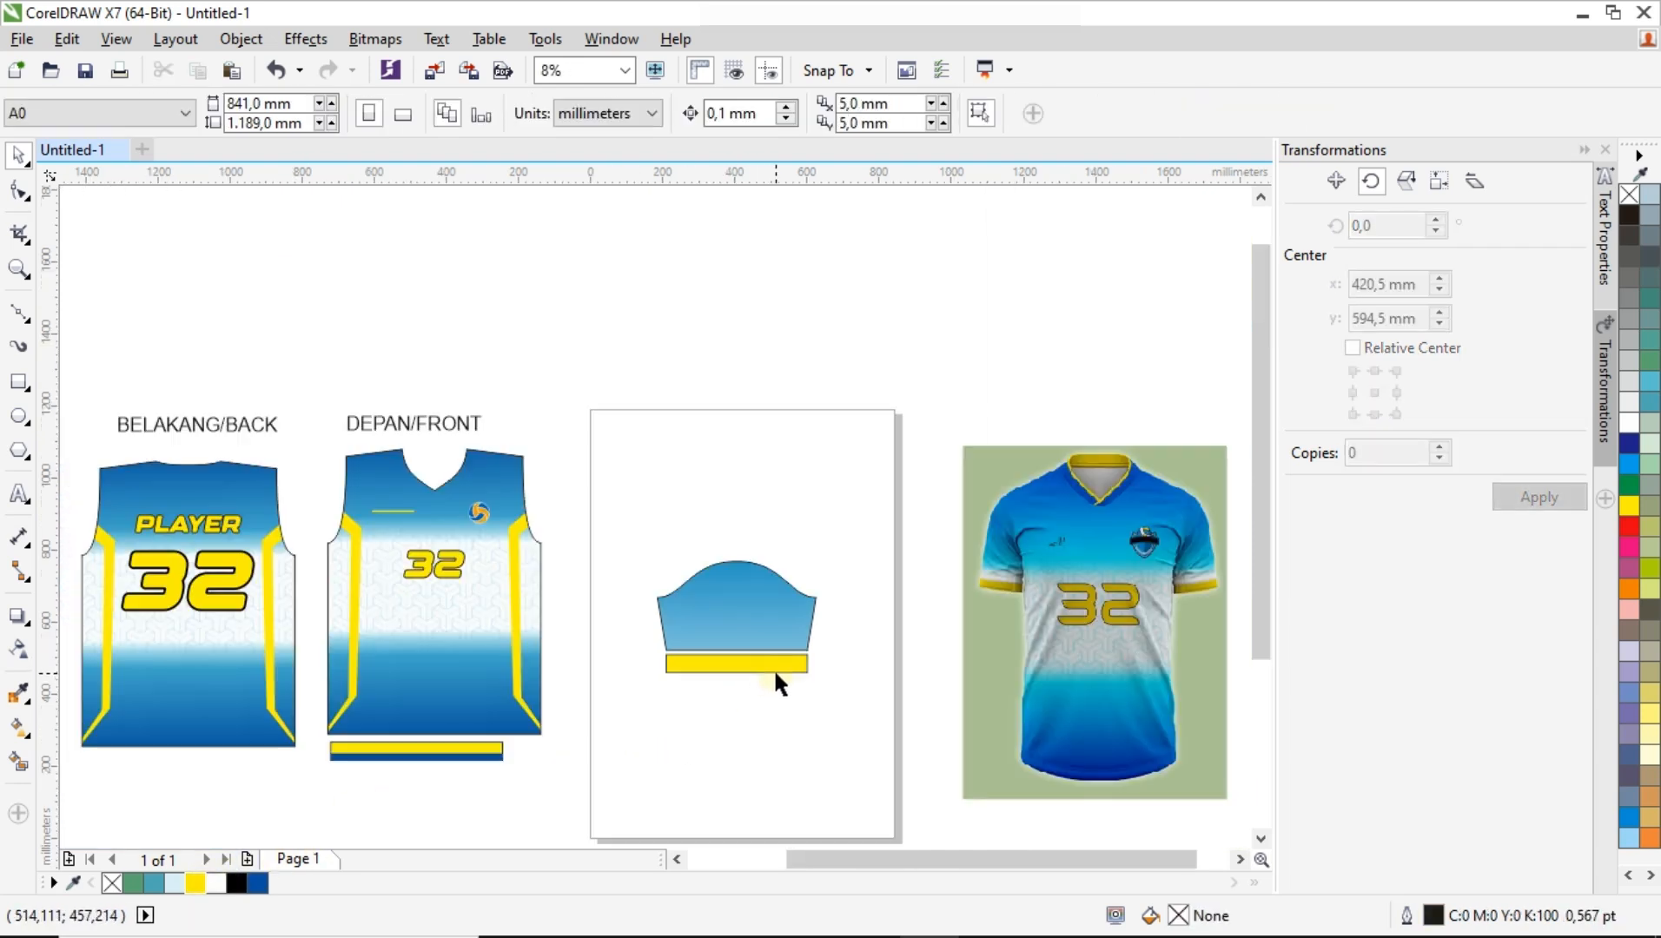
pyautogui.moveTo(612, 523); pyautogui.dragTo(893, 696)
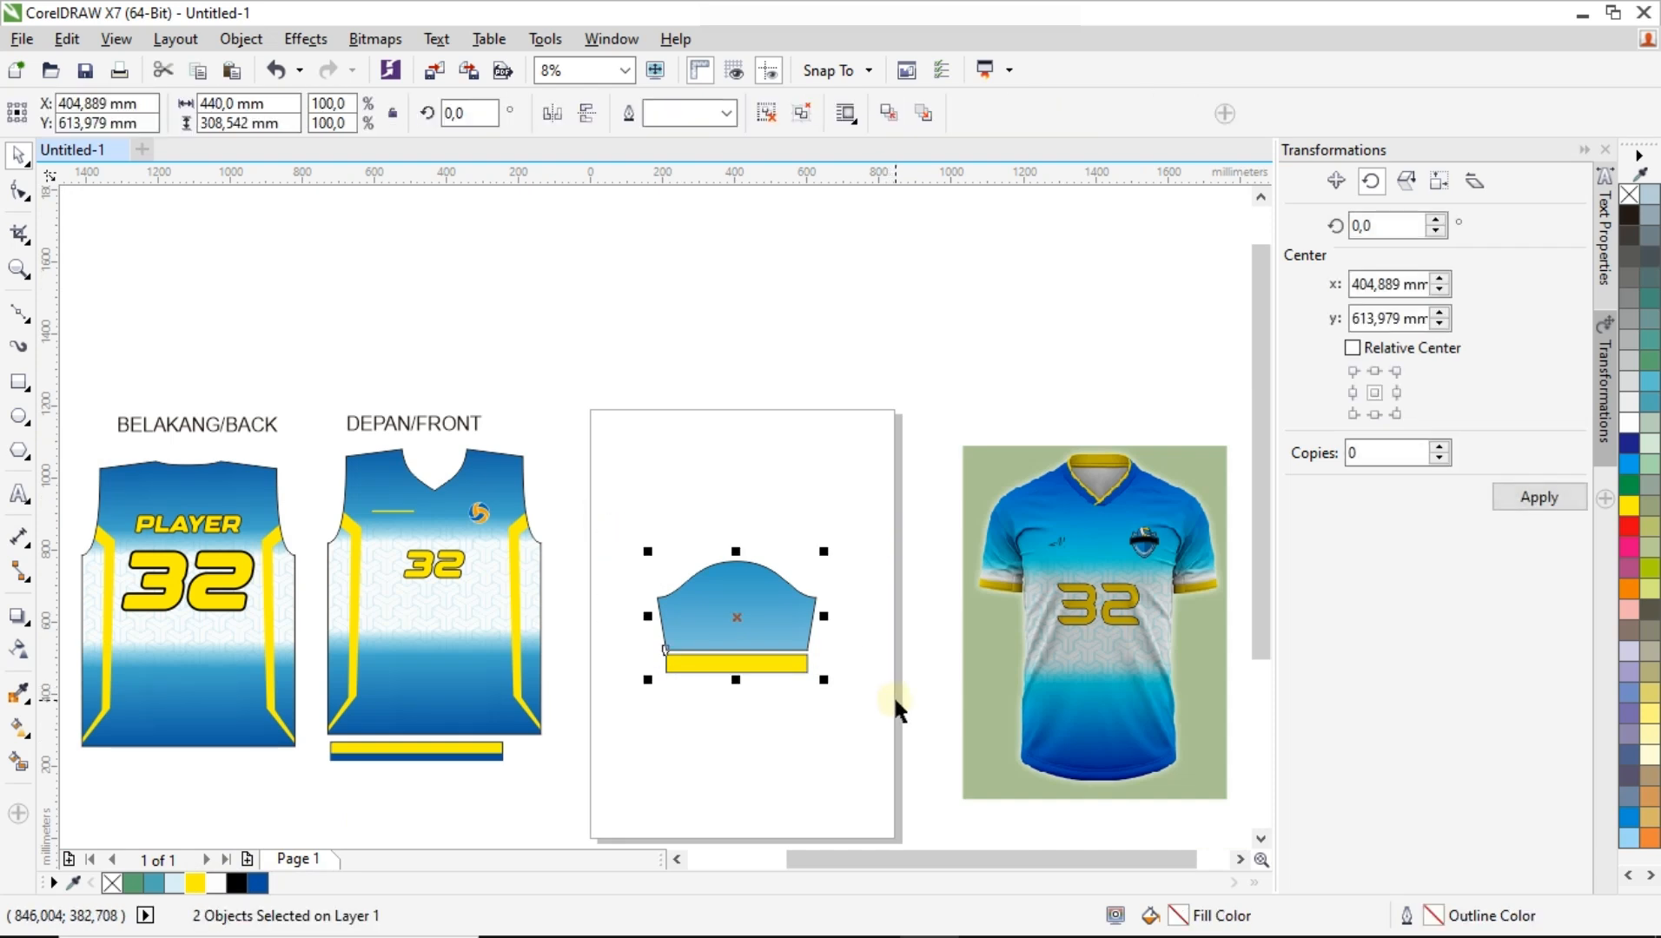
pyautogui.hotkey('ctrl', 'g')
pyautogui.scroll(-1, 894, 696)
pyautogui.moveTo(759, 675); pyautogui.dragTo(427, 703)
# Move the jersey mockup image onto the page beside the front piece and adjust its position within the page.
pyautogui.moveTo(982, 644); pyautogui.dragTo(813, 647)
pyautogui.scroll(1, 816, 649)
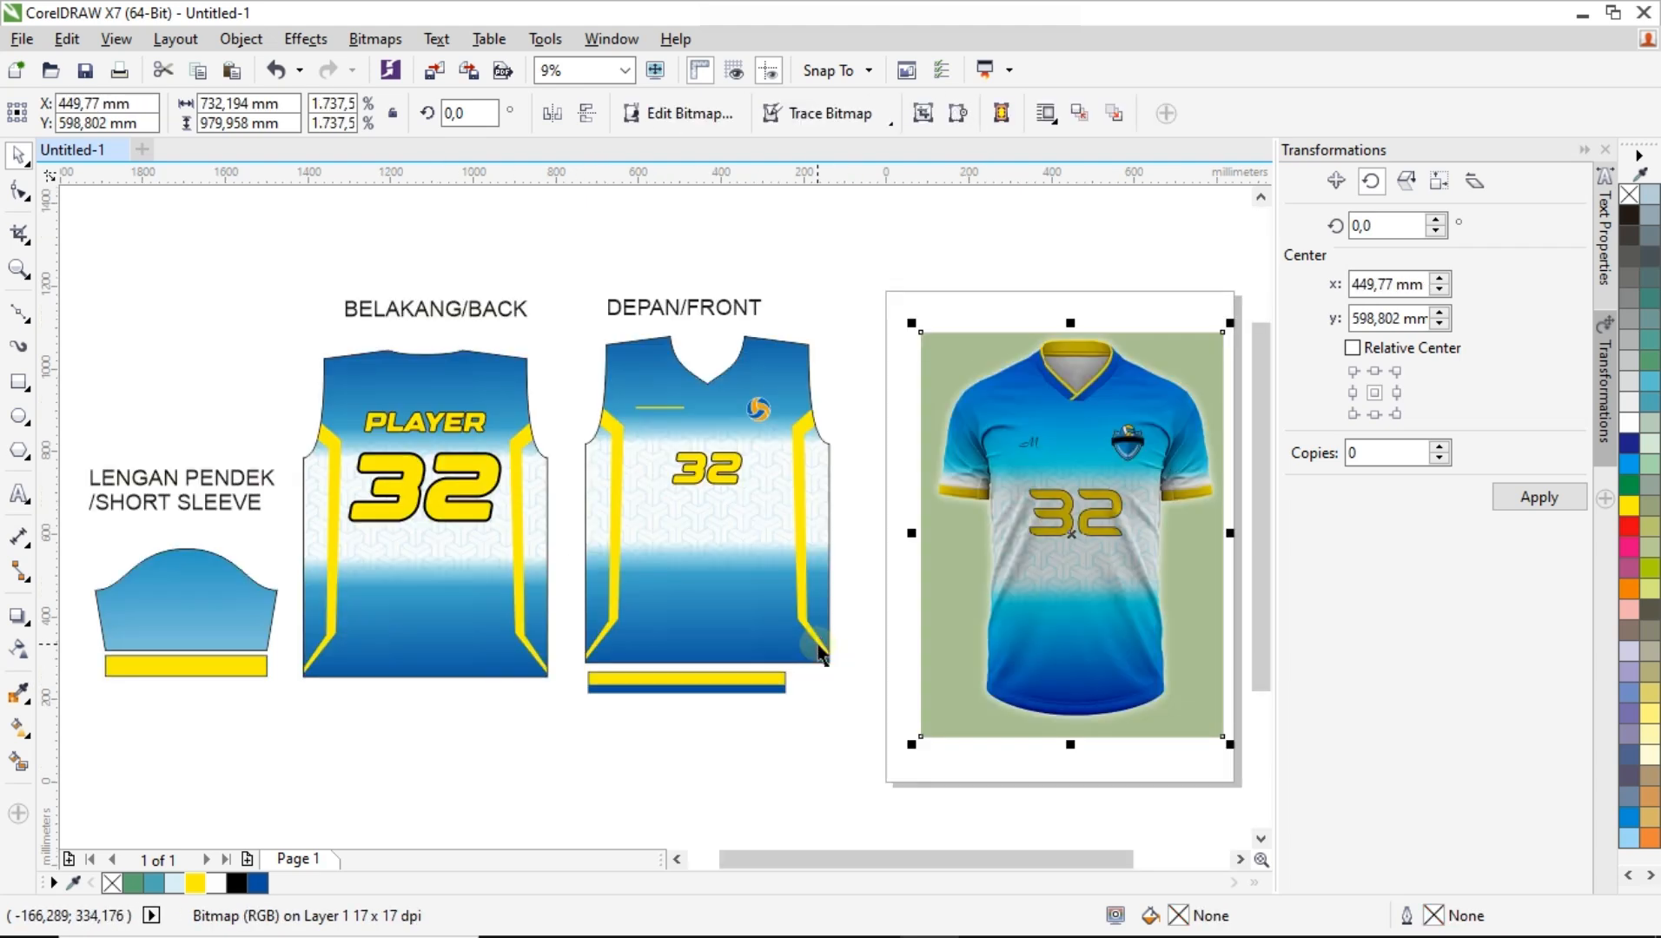
pyautogui.click(778, 730)
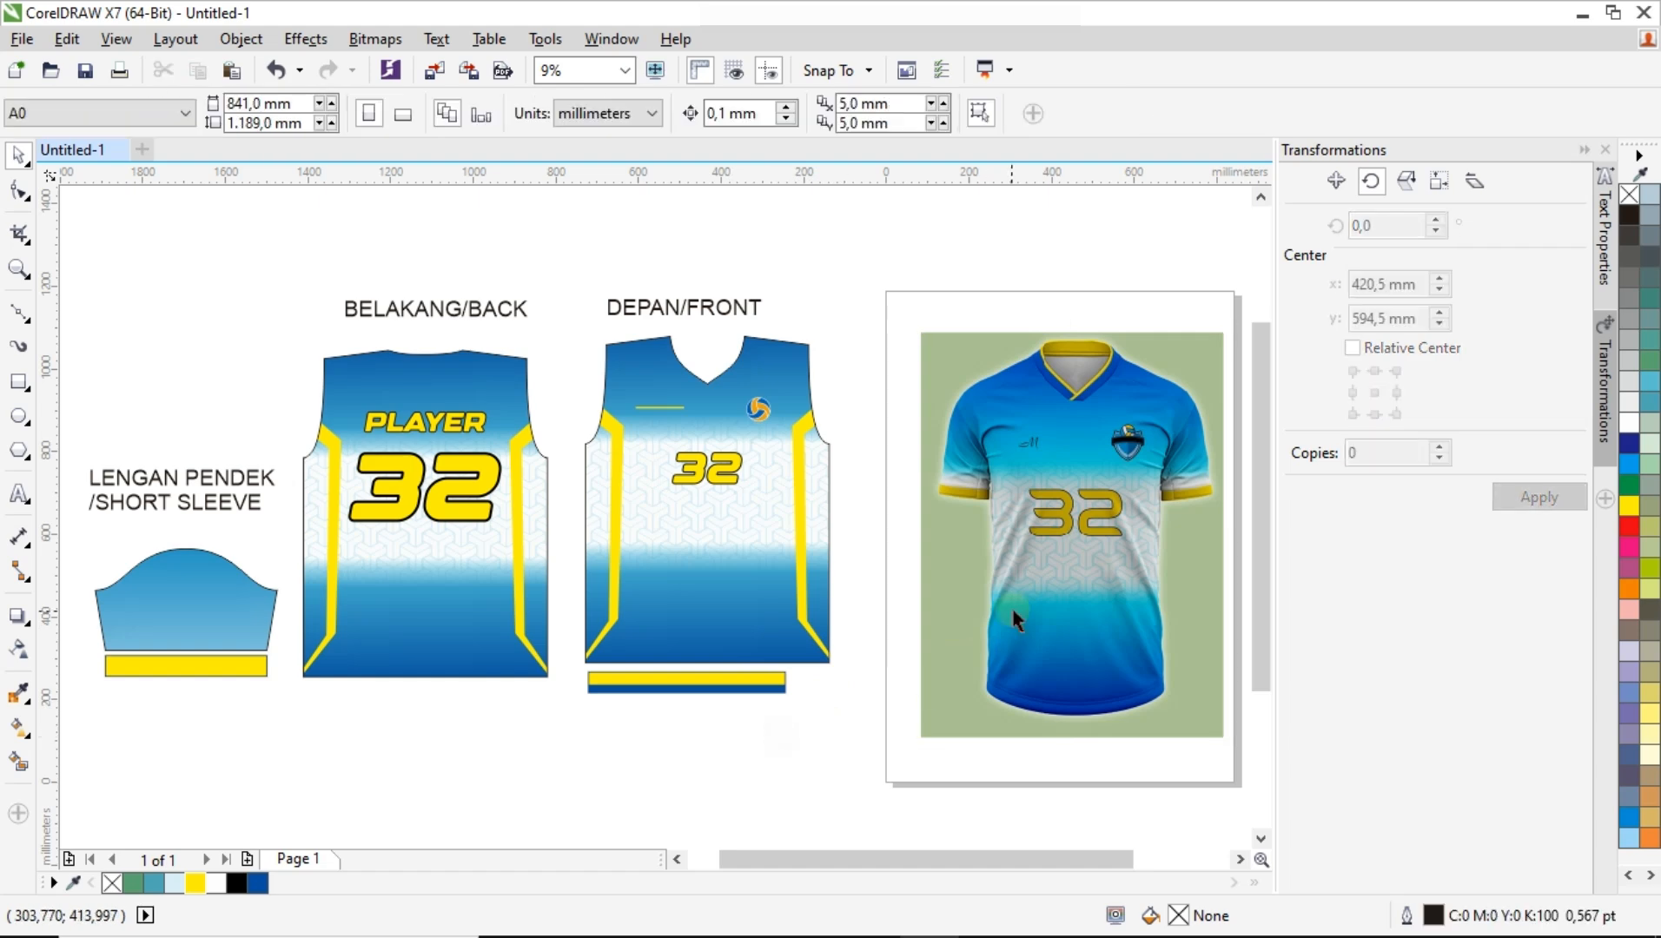
pyautogui.moveTo(1013, 613); pyautogui.dragTo(998, 607)
pyautogui.click(707, 754)
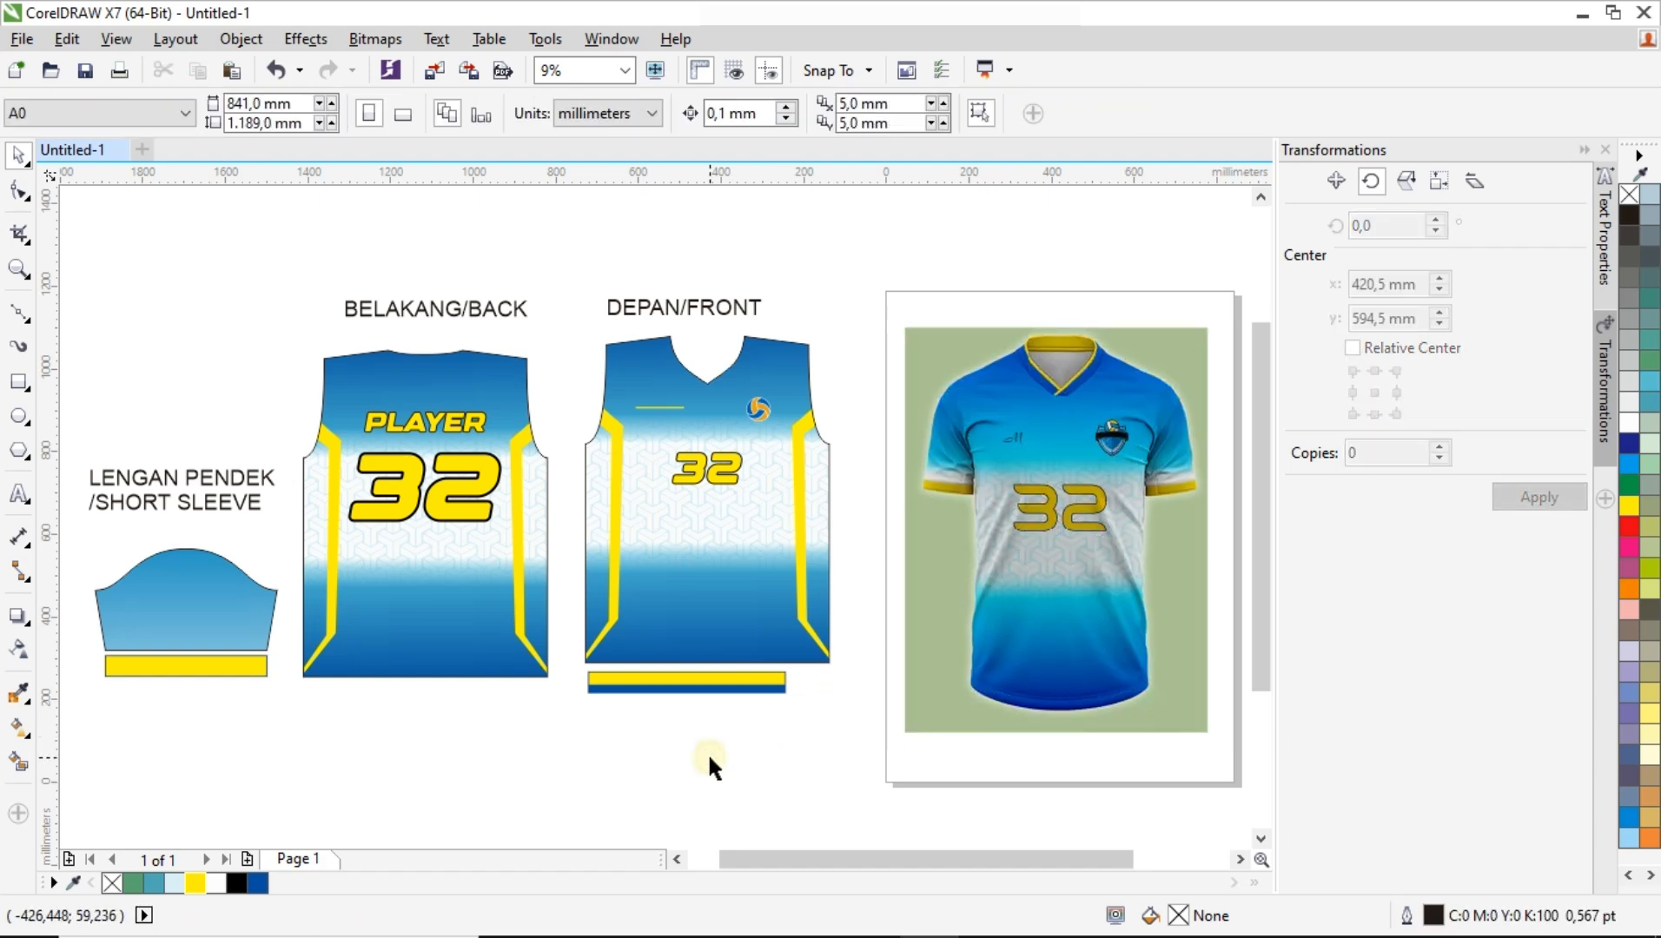